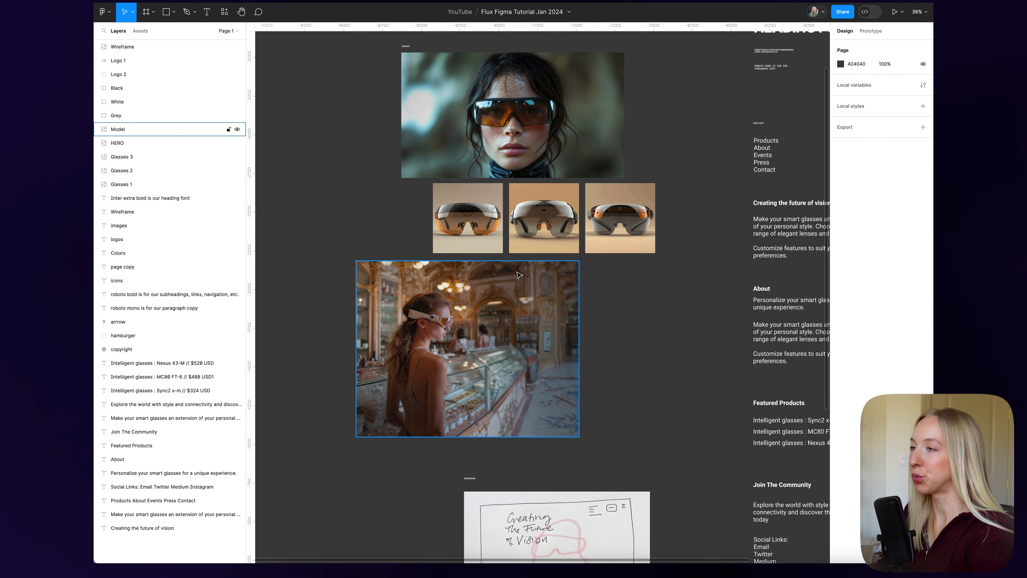
# - Look over the images, the hand-drawn wireframe, the colour and logo assets, and the icons on the canvas
pyautogui.scroll(-3, 519, 276)
pyautogui.scroll(-3, 594, 350)
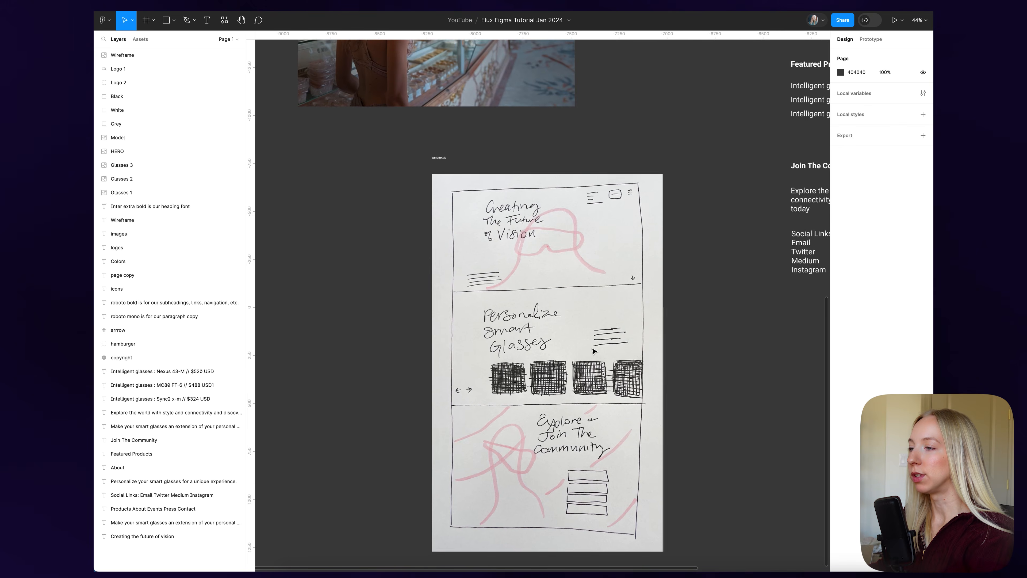
pyautogui.hscroll(3, 593, 351)
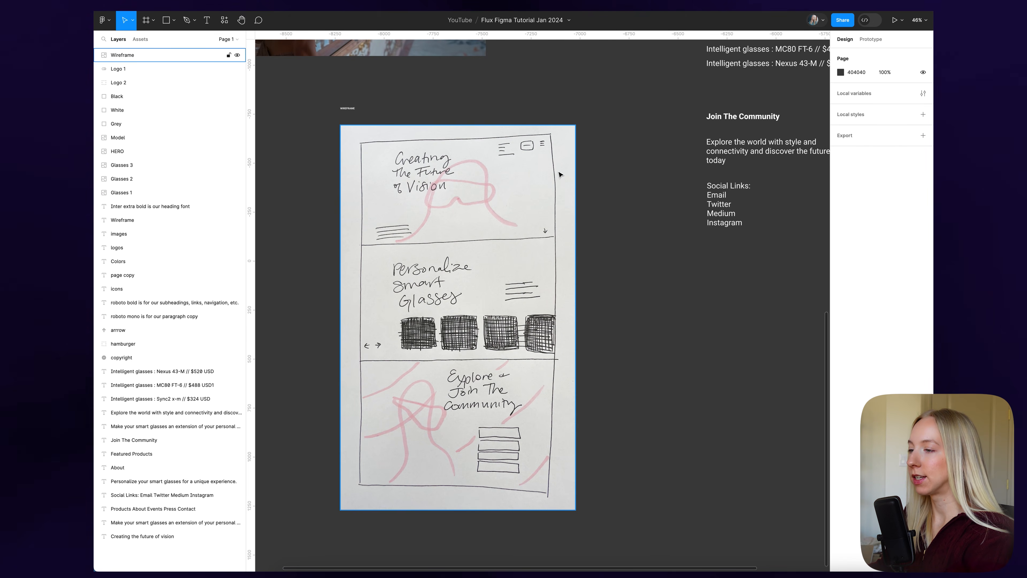
pyautogui.scroll(-5, 560, 175)
pyautogui.scroll(5, 529, 271)
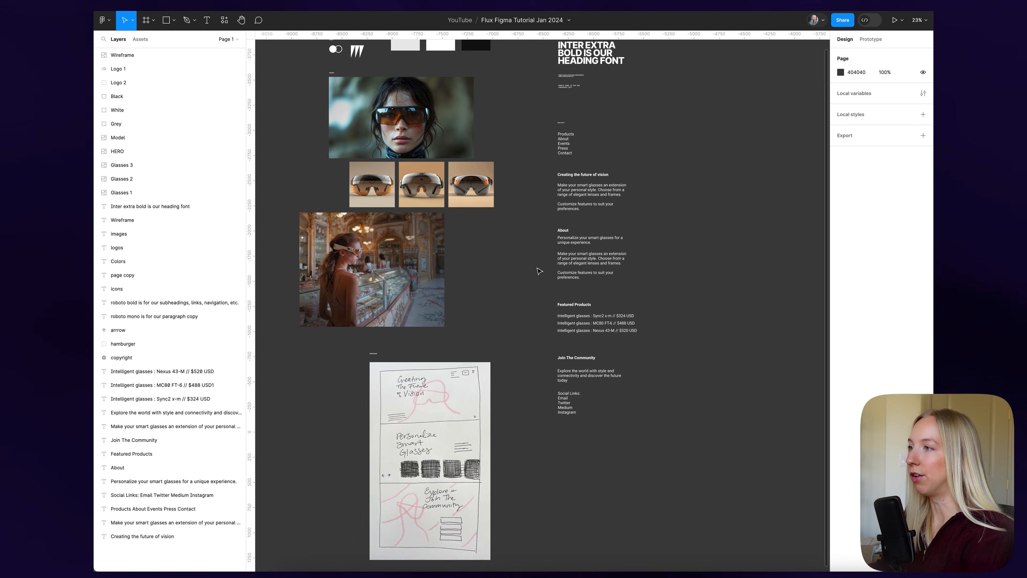
pyautogui.hscroll(3, 533, 271)
pyautogui.scroll(3, 602, 254)
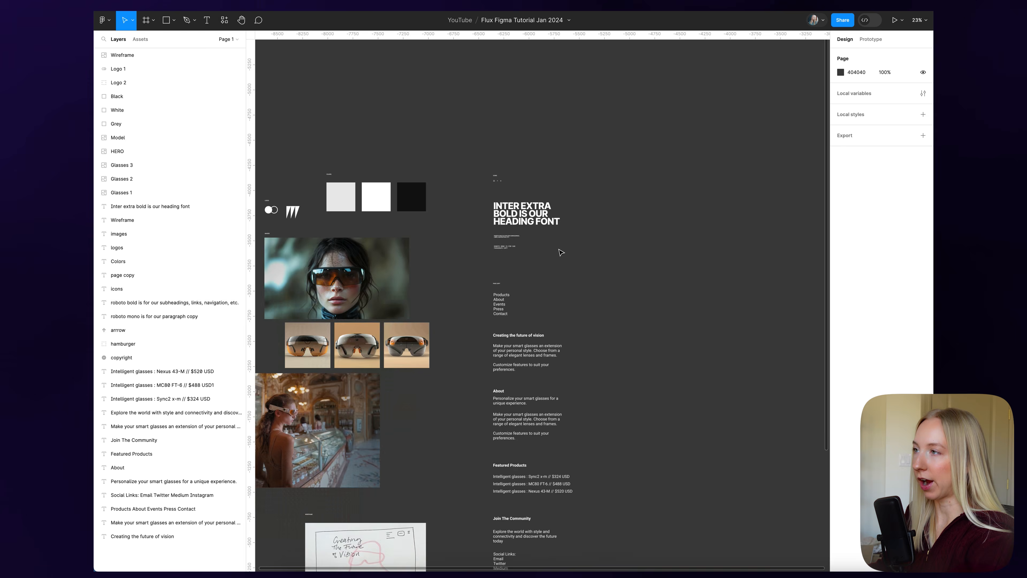
pyautogui.scroll(10, 534, 306)
pyautogui.scroll(8, 384, 101)
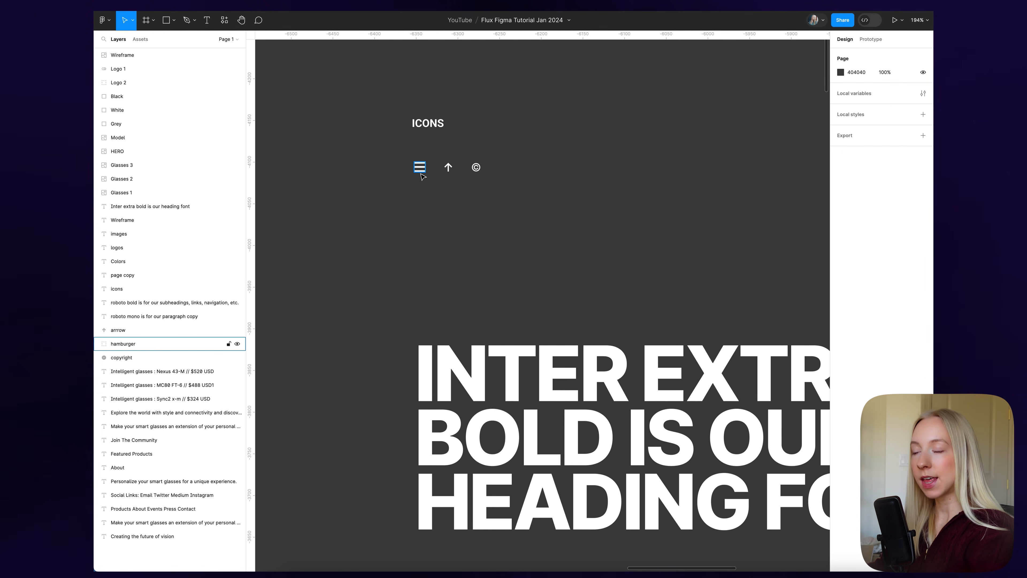
# - Inspect the text settings of the heading, subheading and paragraph font samples below the icons
pyautogui.scroll(-5, 625, 378)
pyautogui.scroll(-5, 625, 378)
pyautogui.moveTo(302, 137); pyautogui.dragTo(645, 392)
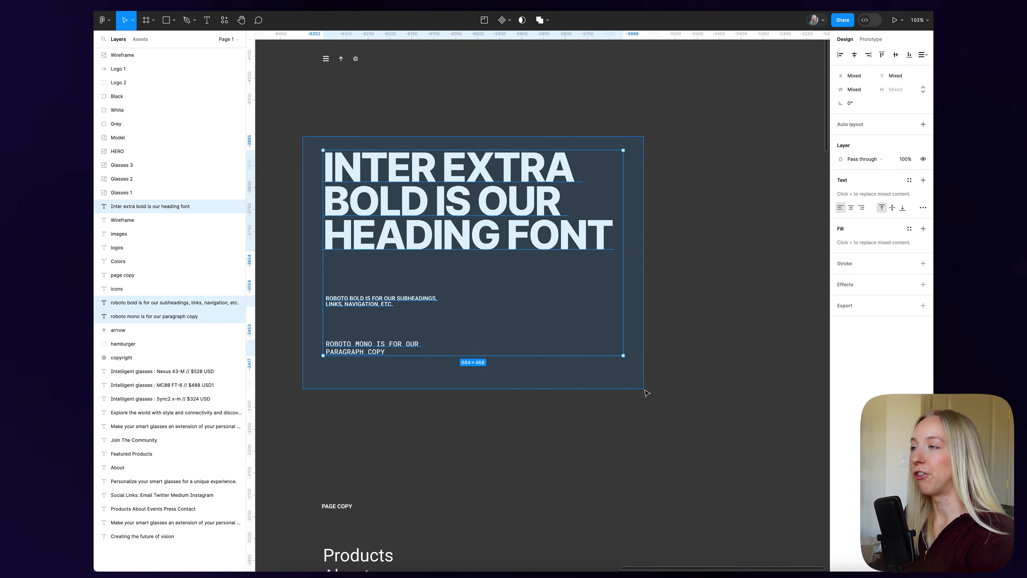
pyautogui.click(532, 391)
pyautogui.click(418, 192)
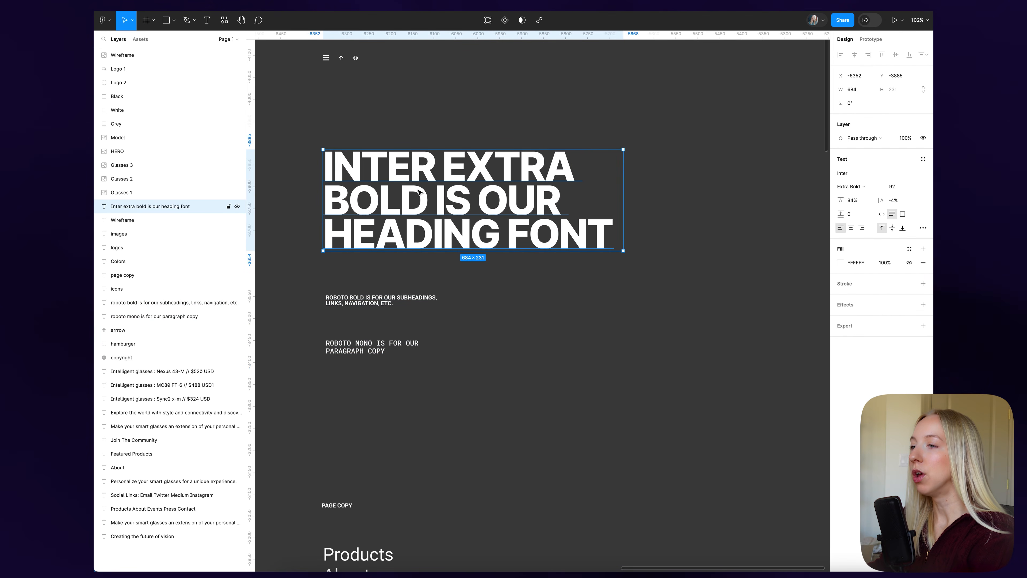
pyautogui.click(427, 297)
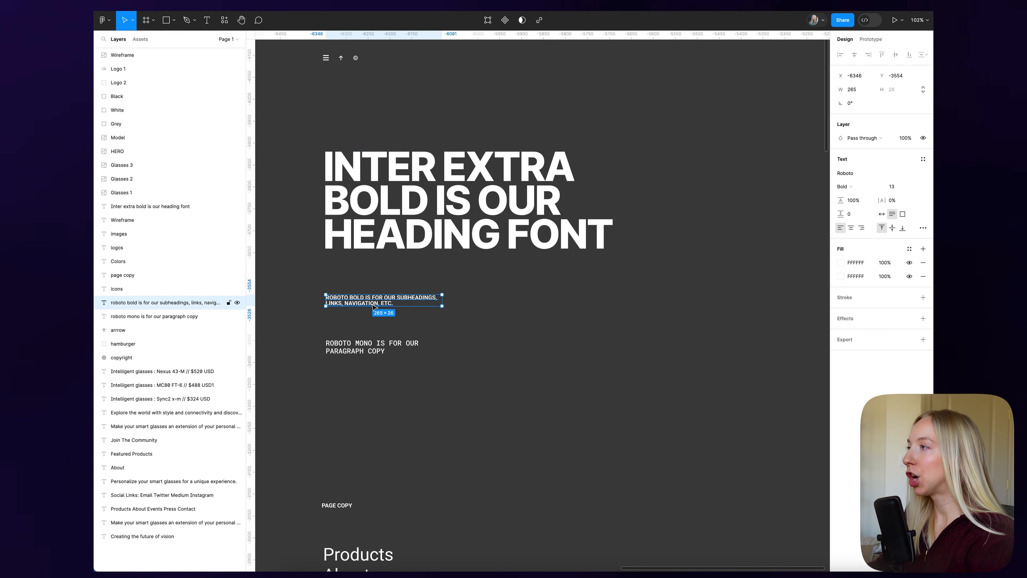
pyautogui.click(386, 348)
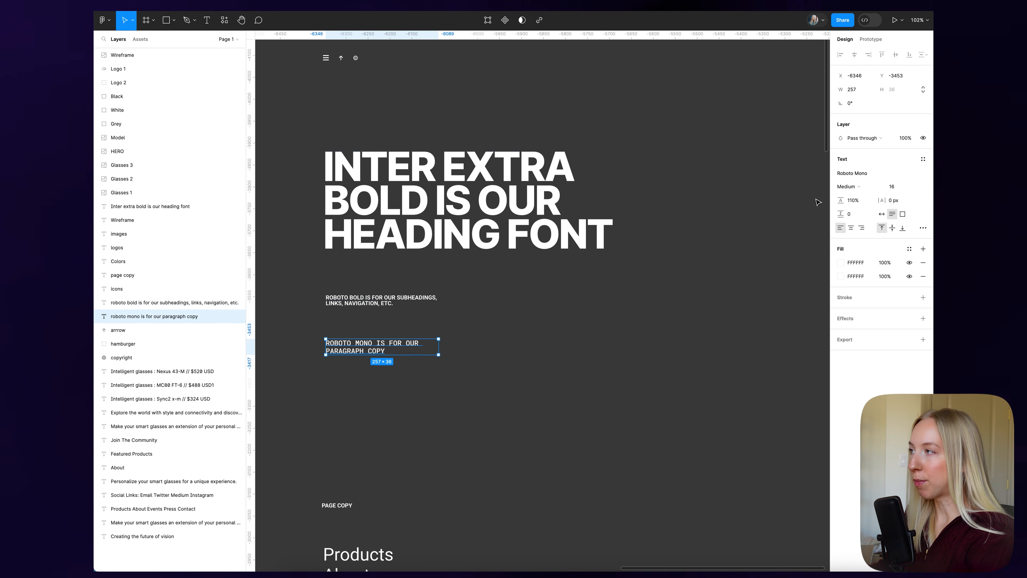
pyautogui.click(529, 352)
# - Read through the page copy from the navigation links to the community section and survey the full set of assets
pyautogui.scroll(-6, 574, 326)
pyautogui.scroll(-5, 621, 311)
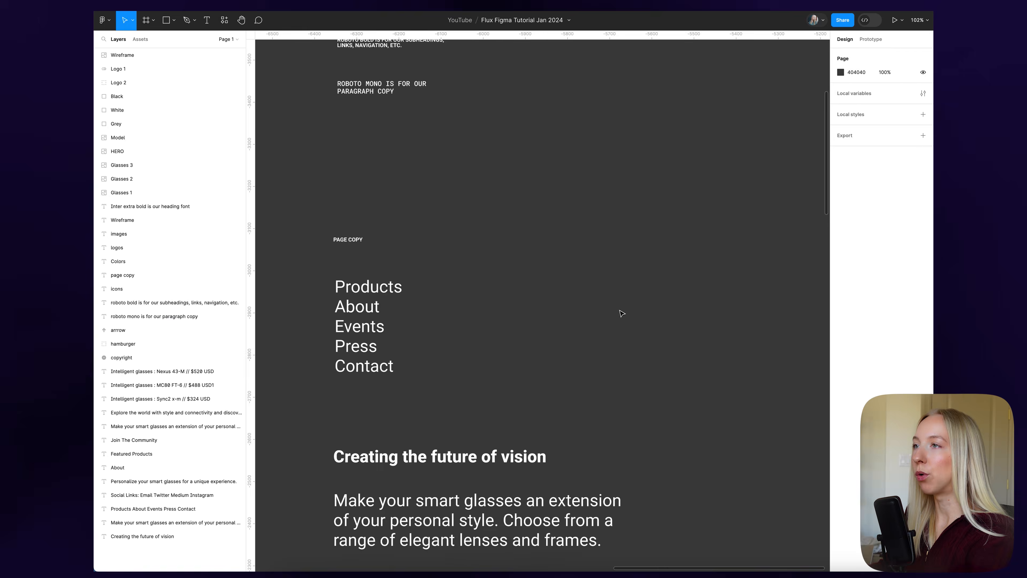
pyautogui.scroll(4, 551, 156)
pyautogui.scroll(-3, 500, 256)
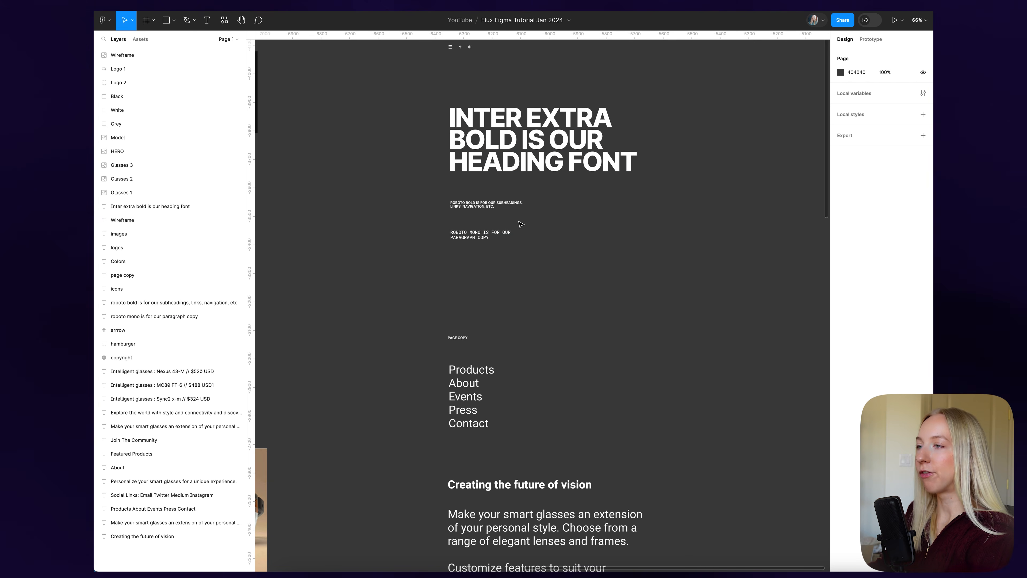
pyautogui.scroll(-4, 519, 223)
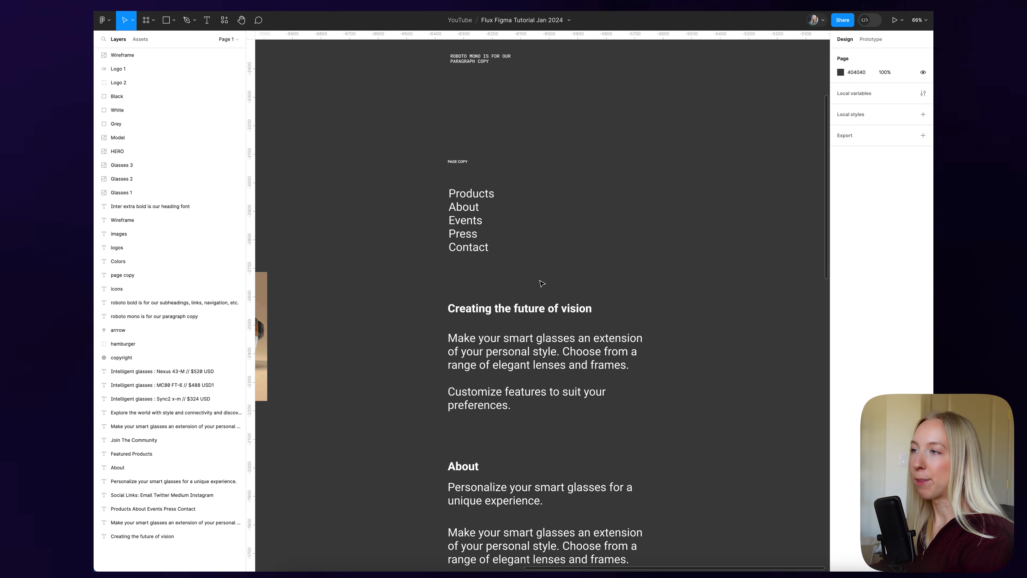
pyautogui.scroll(-10, 538, 283)
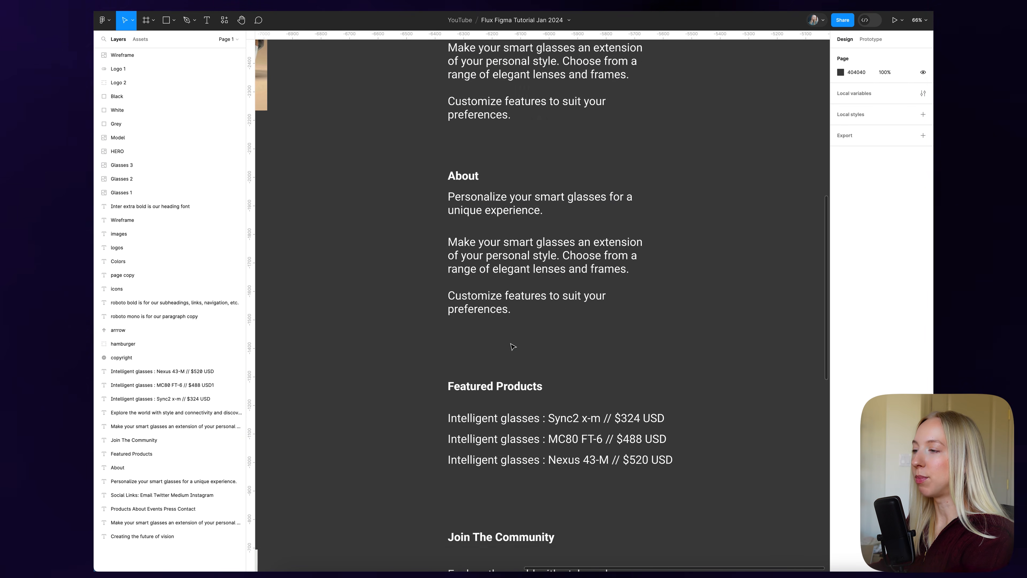
pyautogui.scroll(-3, 517, 324)
pyautogui.scroll(-5, 513, 458)
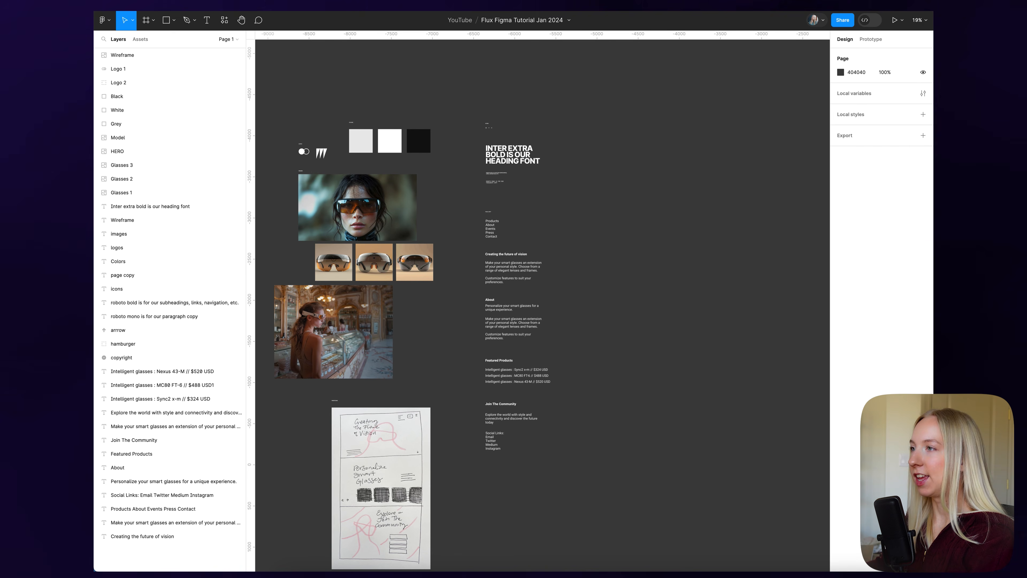
pyautogui.scroll(-3, 629, 146)
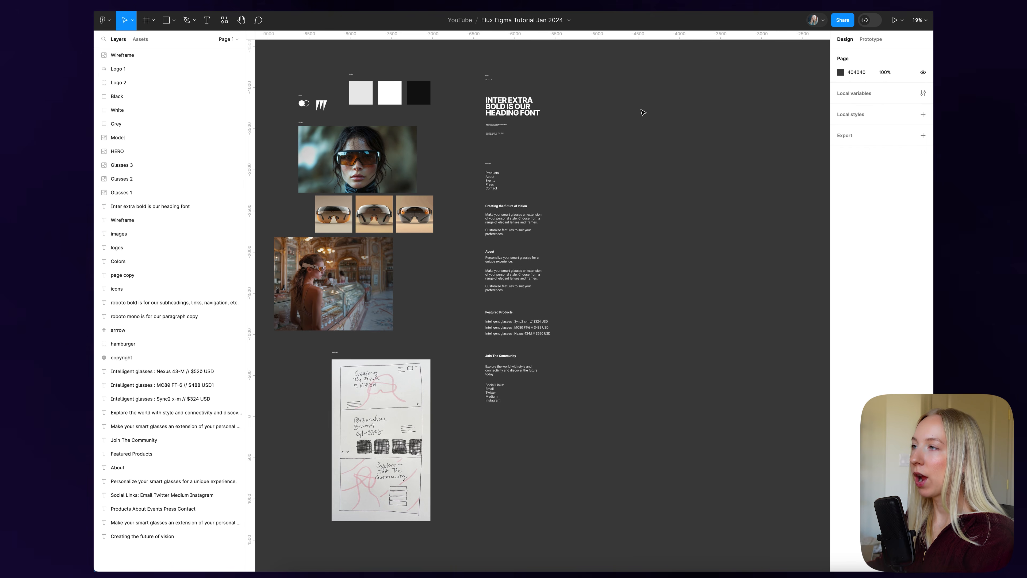
# - Try a light grey page background, and settle on the dark grey 4F4F4F
pyautogui.click(840, 73)
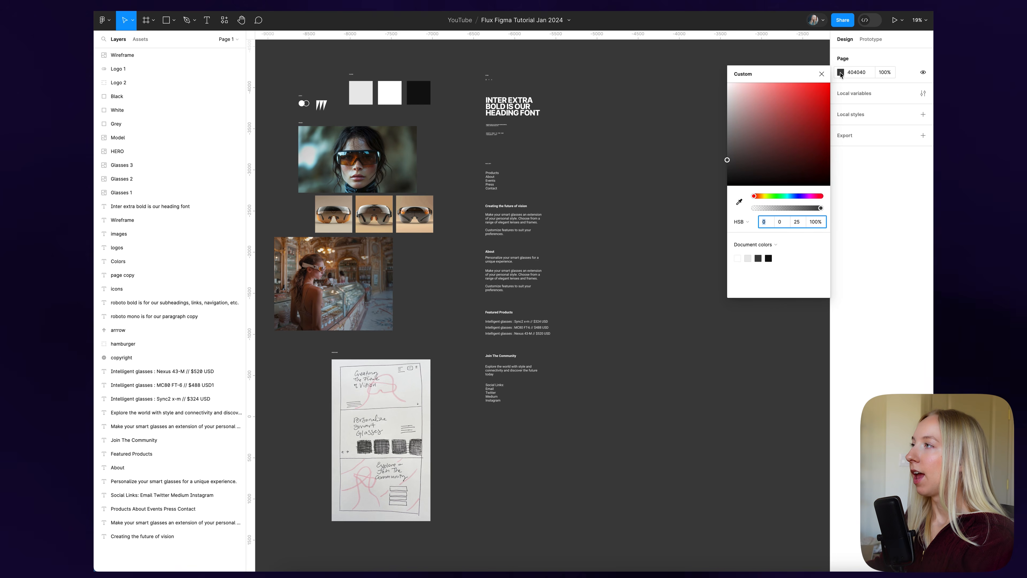
pyautogui.moveTo(729, 159); pyautogui.dragTo(725, 105)
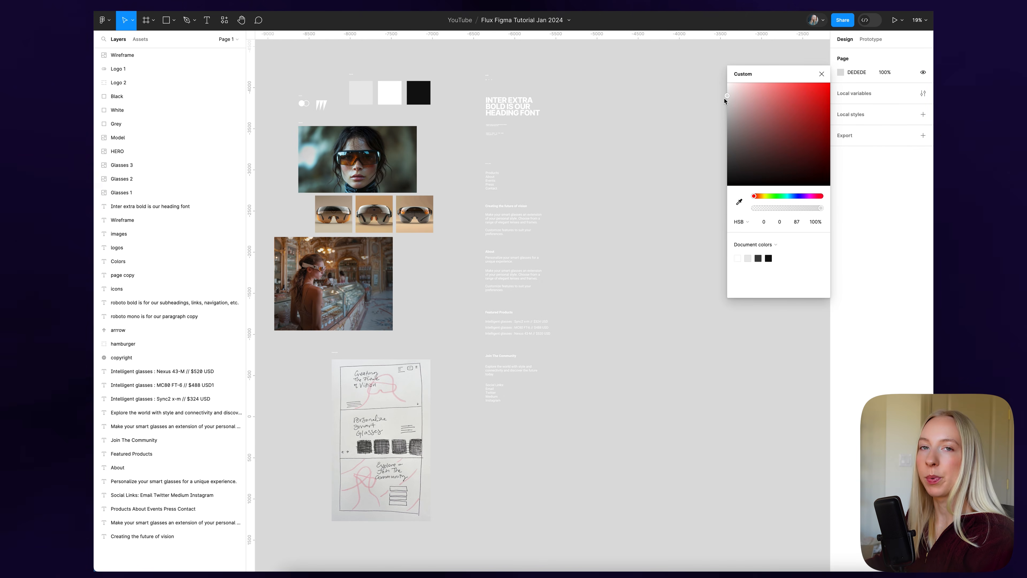
pyautogui.moveTo(724, 101); pyautogui.dragTo(723, 158)
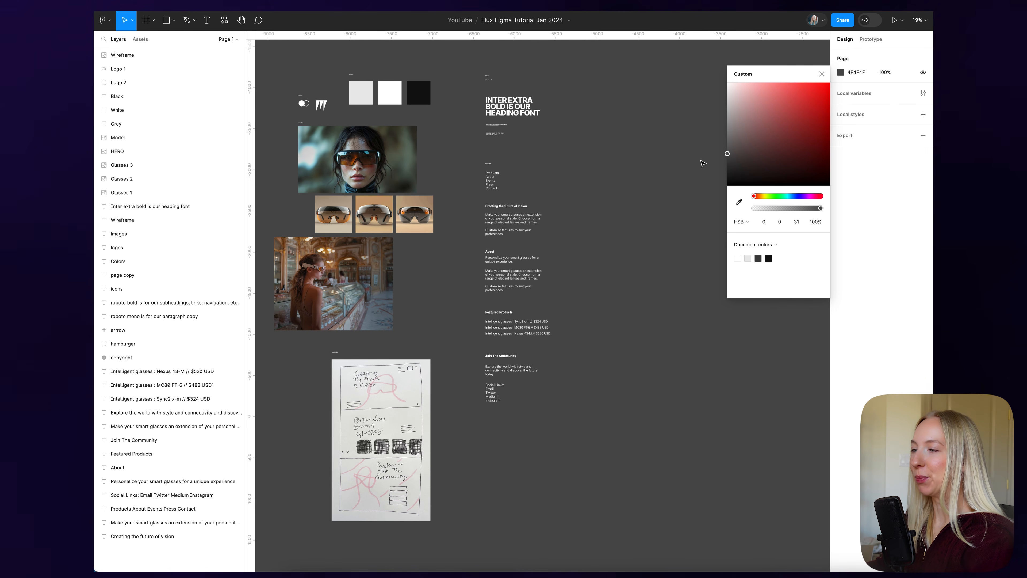
pyautogui.click(666, 155)
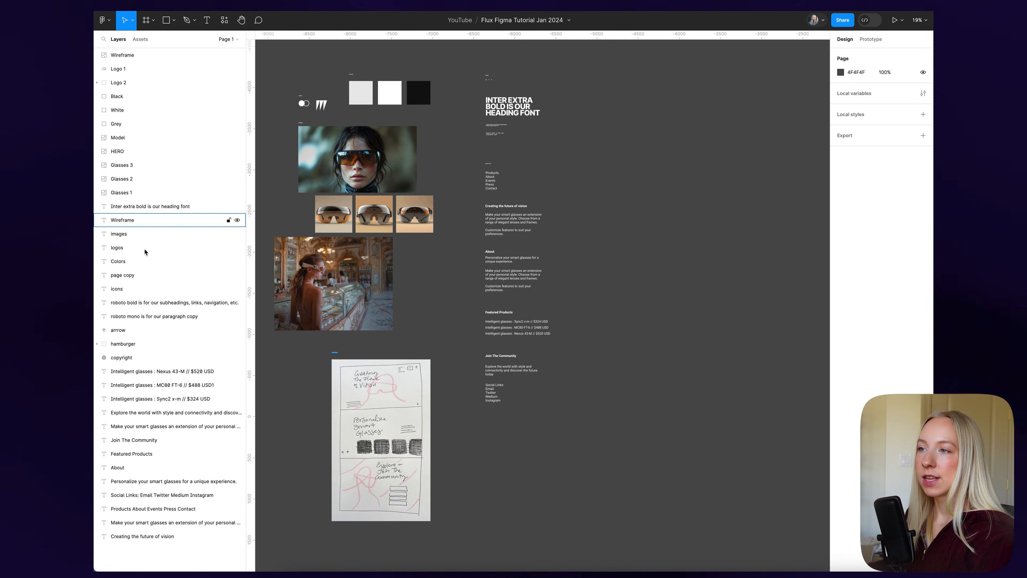
# - Locate the wireframe image and the "Explore the world with style and connectivity" text on the canvas through their layers
pyautogui.click(119, 56)
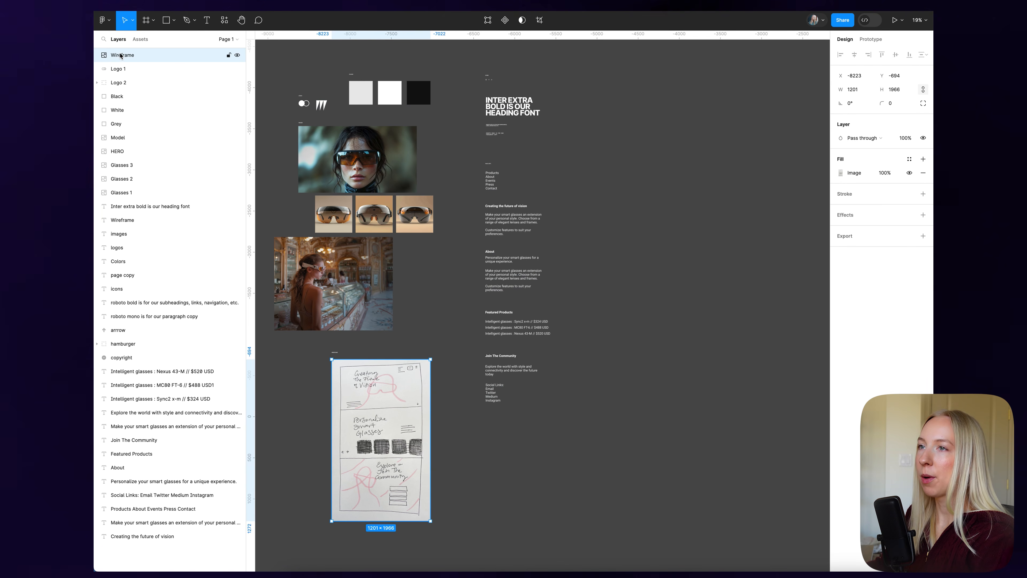
pyautogui.click(135, 415)
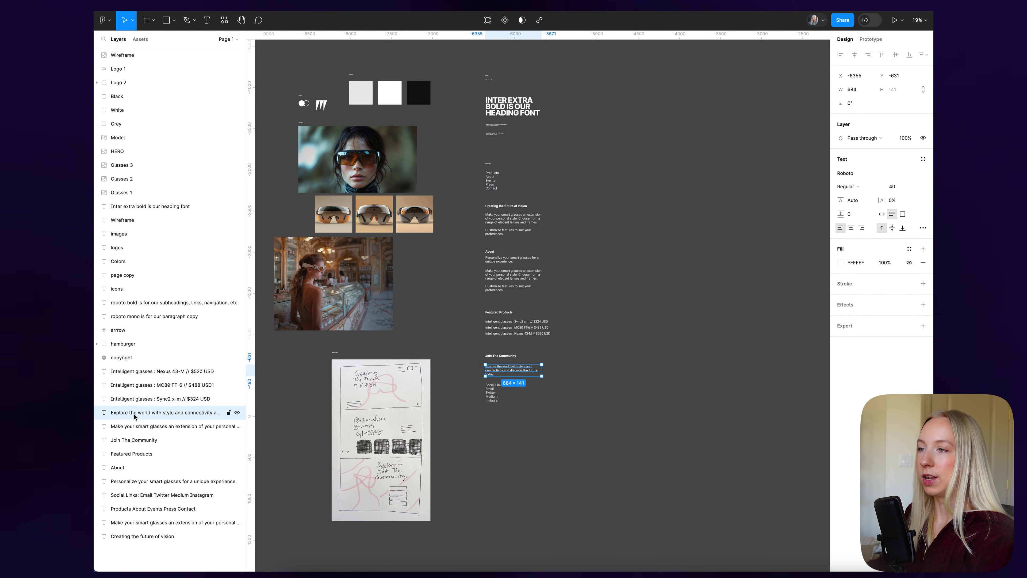
pyautogui.click(584, 268)
# - Move the grey colour swatch so it overlaps the white one and bring it forward in the layer order
pyautogui.scroll(10, 343, 54)
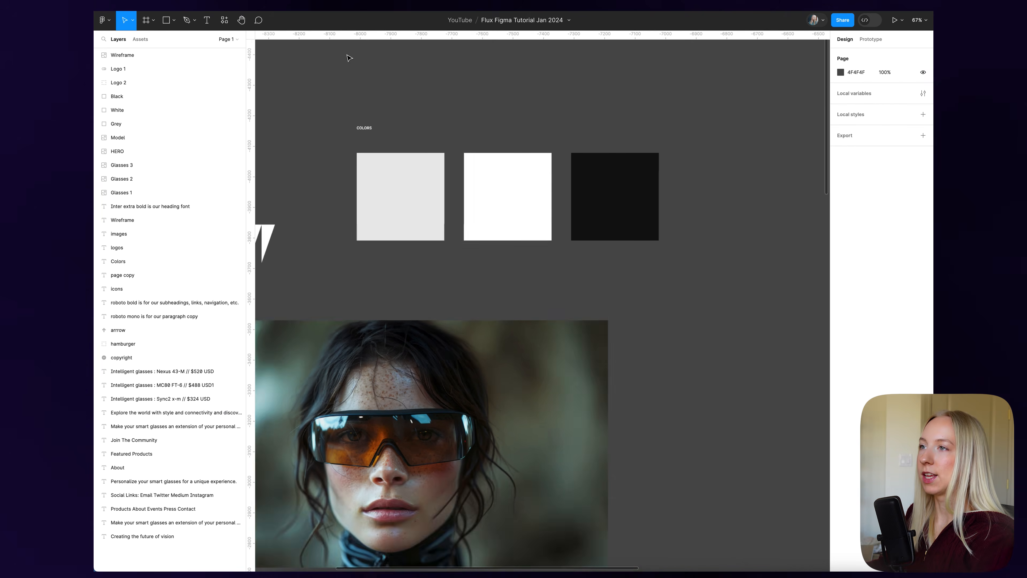
pyautogui.moveTo(421, 220); pyautogui.dragTo(509, 175)
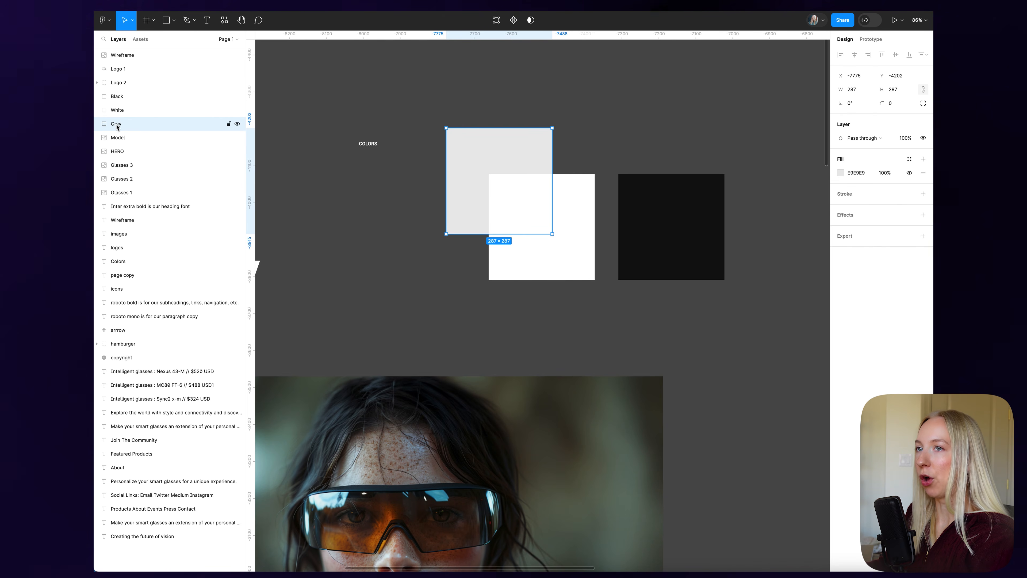
pyautogui.moveTo(498, 151)
pyautogui.mouseDown()
pyautogui.moveTo(424, 167)
pyautogui.moveTo(404, 192)
pyautogui.moveTo(490, 158)
pyautogui.mouseUp()
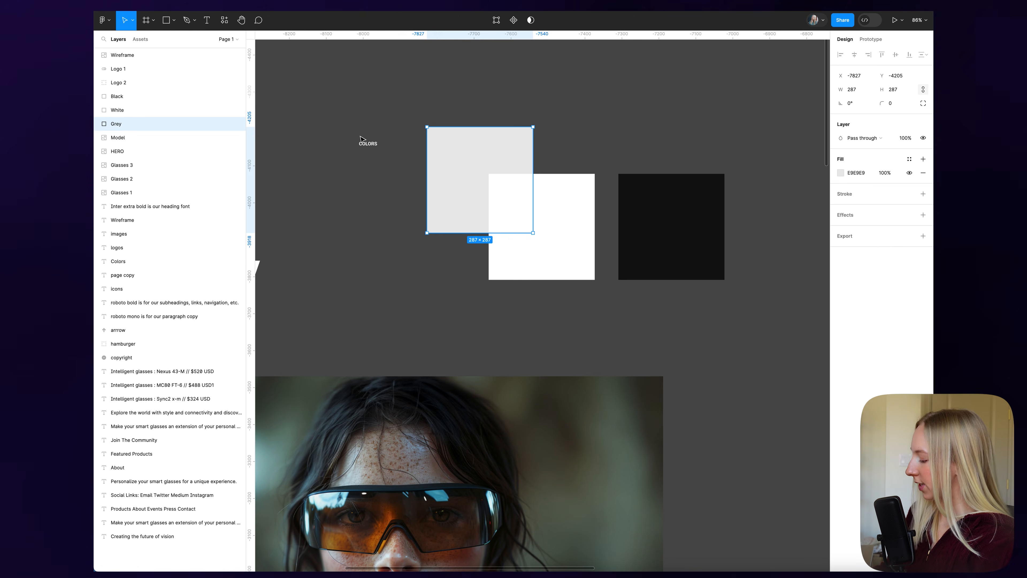
pyautogui.hotkey('ctrl', ']')
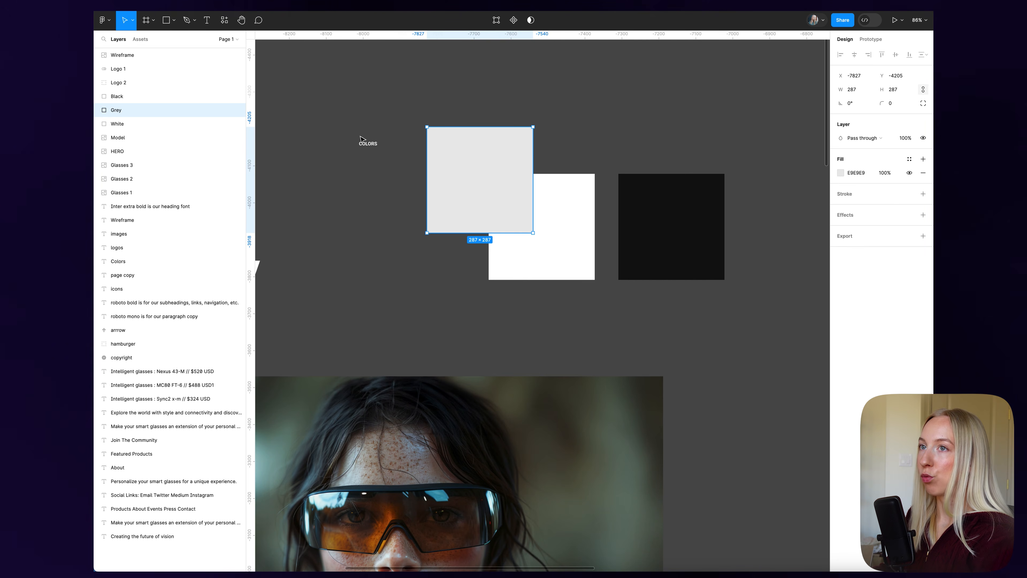
pyautogui.hotkey('ctrl', 'shift', ']')
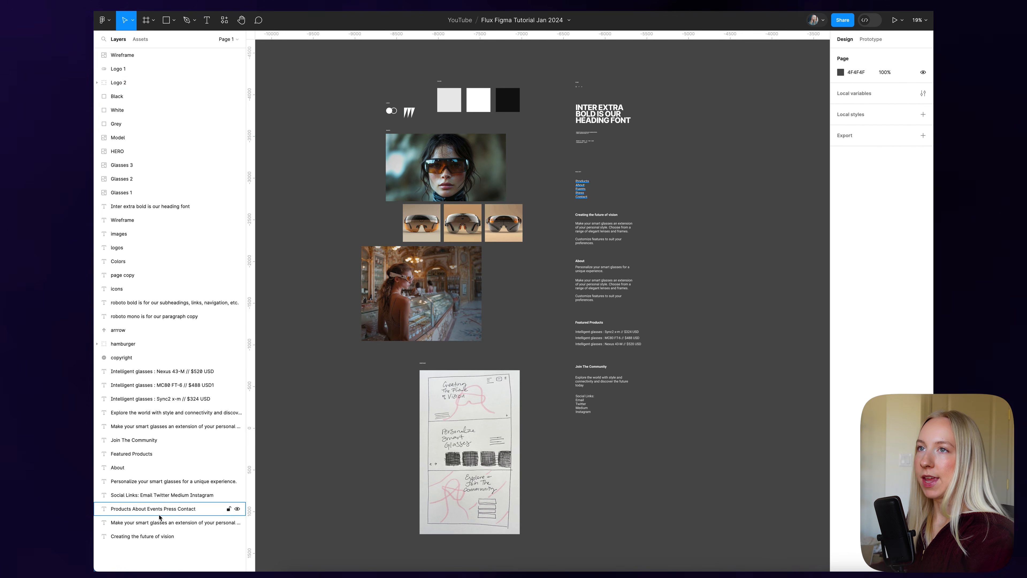
# - Check the file's component assets and return to the layer list
pyautogui.click(146, 40)
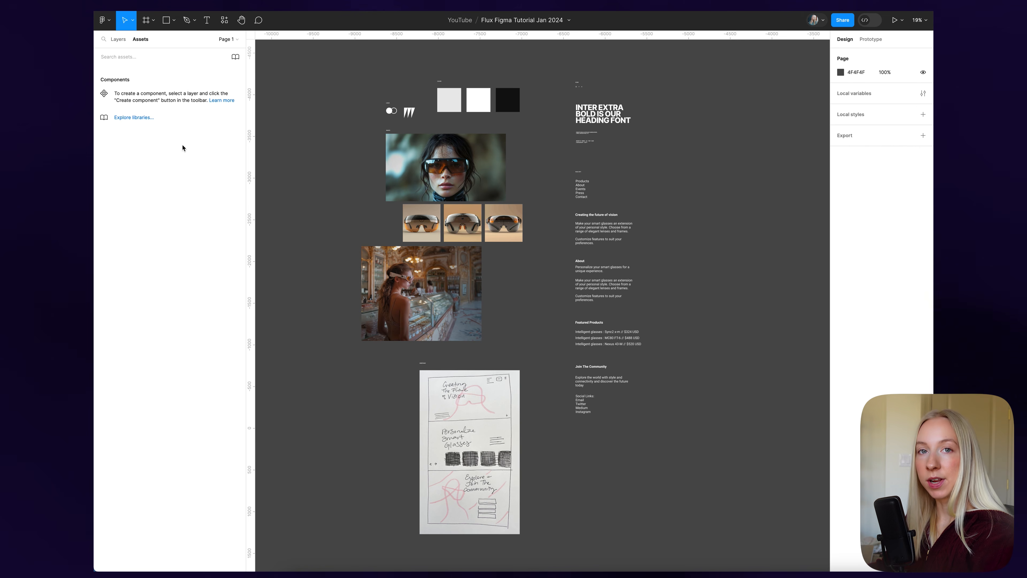
pyautogui.click(117, 40)
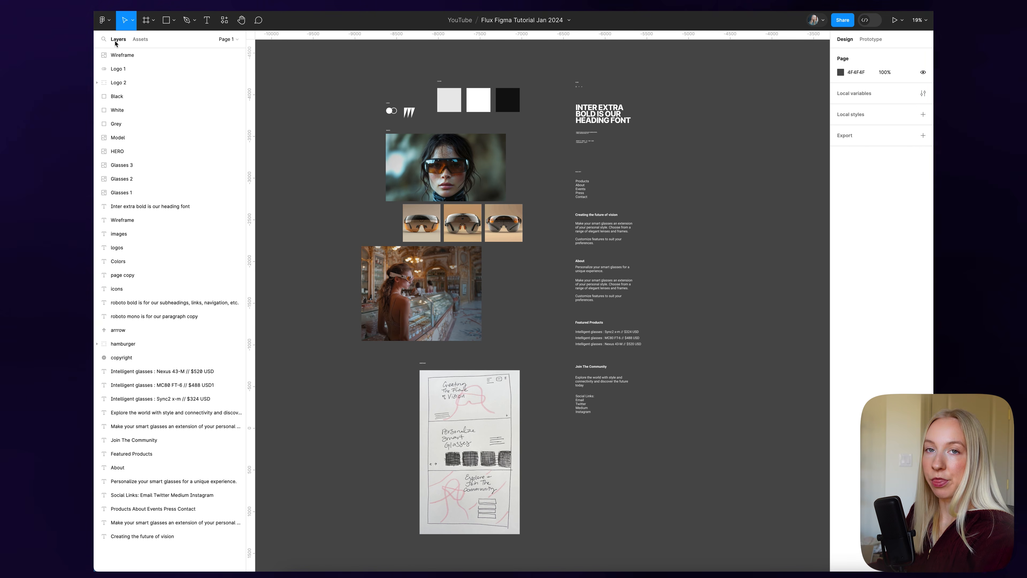
# - Add a second page to the file and go back to Page 1
pyautogui.click(229, 39)
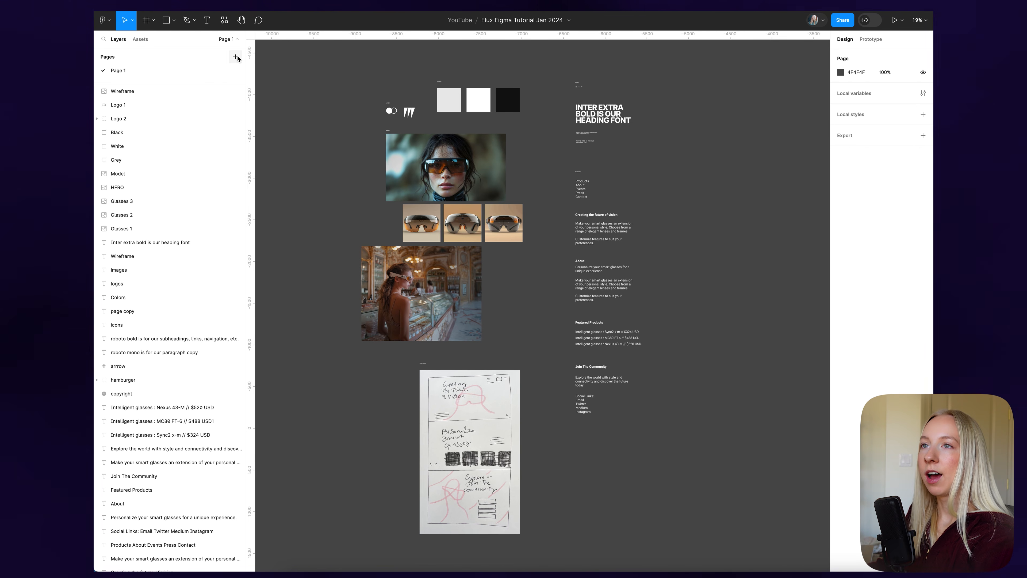
pyautogui.click(235, 58)
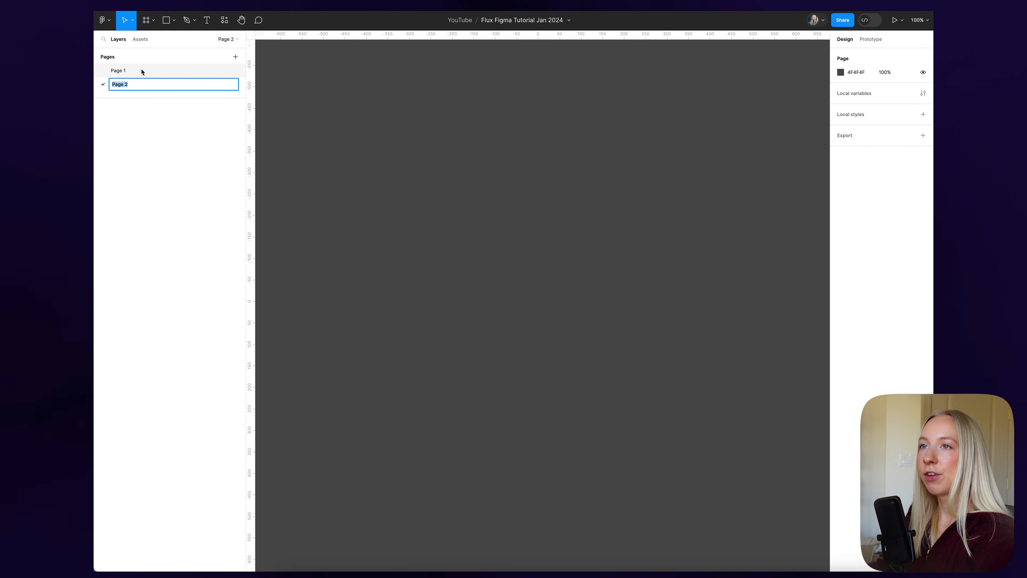
pyautogui.click(139, 70)
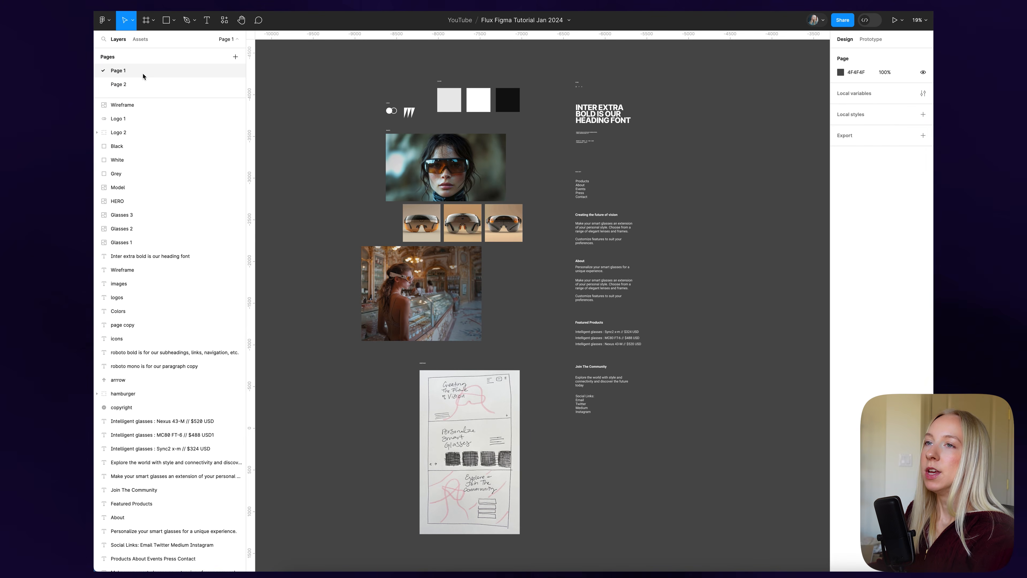
# - Rename Page 1 as Exploration and open the second page's name for editing
pyautogui.doubleClick(122, 72)
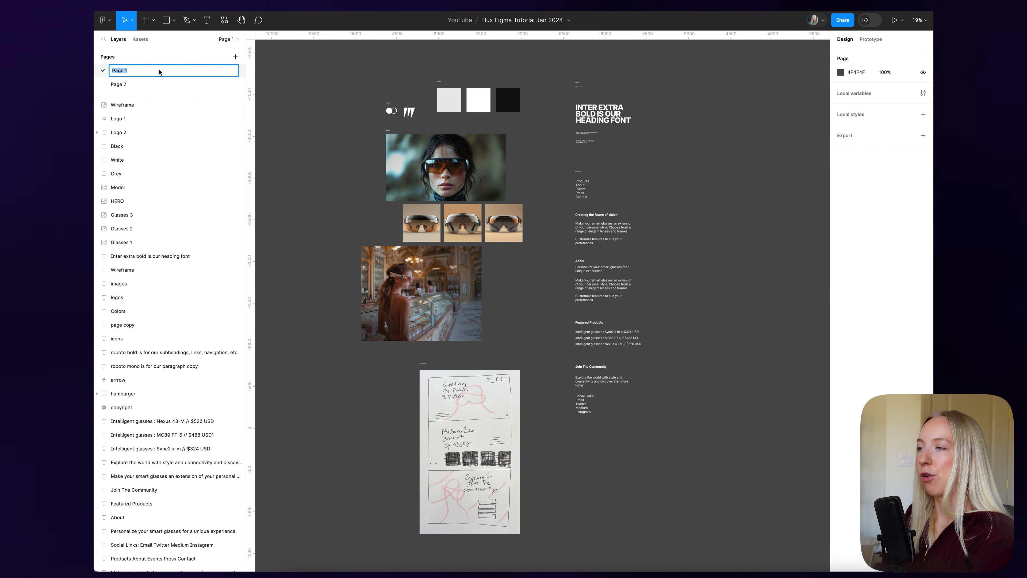
pyautogui.write('Exploration')
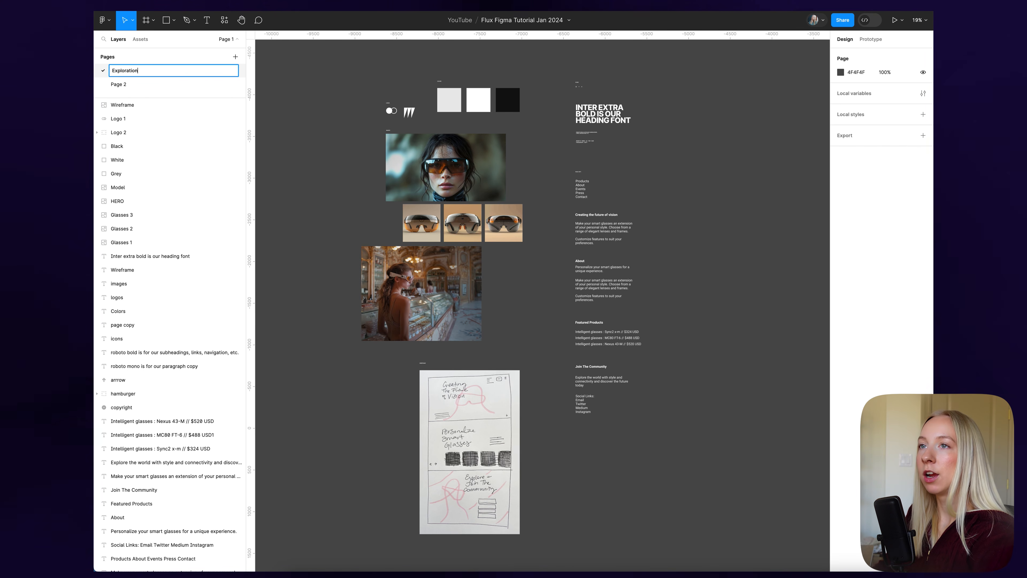
pyautogui.doubleClick(121, 84)
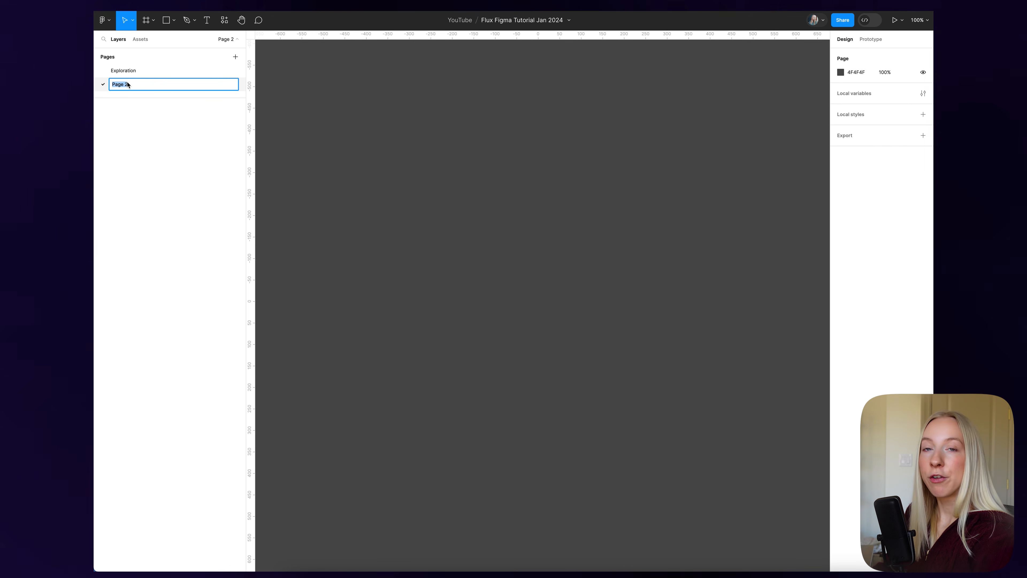
pyautogui.click(159, 118)
pyautogui.click(153, 74)
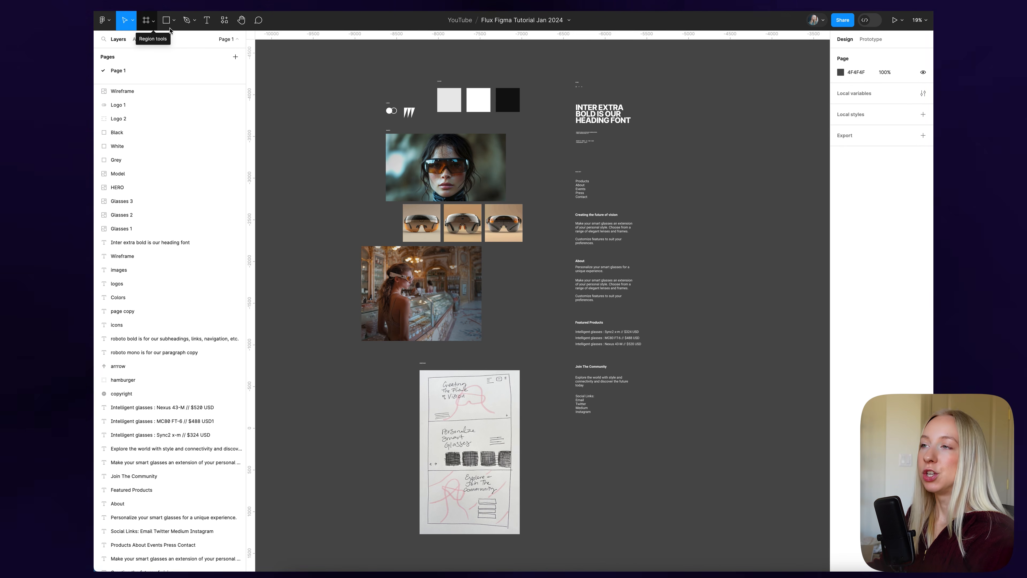
# - Draw a small trial frame on the empty canvas beside the logos and delete it
pyautogui.press('f')
pyautogui.moveTo(313, 79); pyautogui.dragTo(356, 124)
pyautogui.press('Delete')
# - Draw a trial rectangle on the empty canvas beside the logos and delete it
pyautogui.press('r')
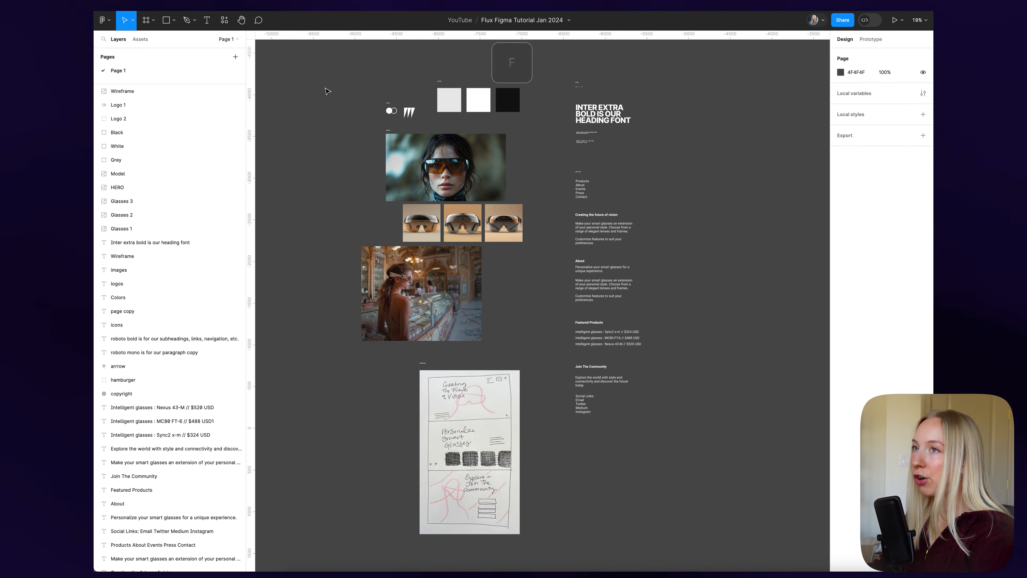
pyautogui.moveTo(285, 70); pyautogui.dragTo(340, 123)
pyautogui.click(339, 156)
pyautogui.click(326, 95)
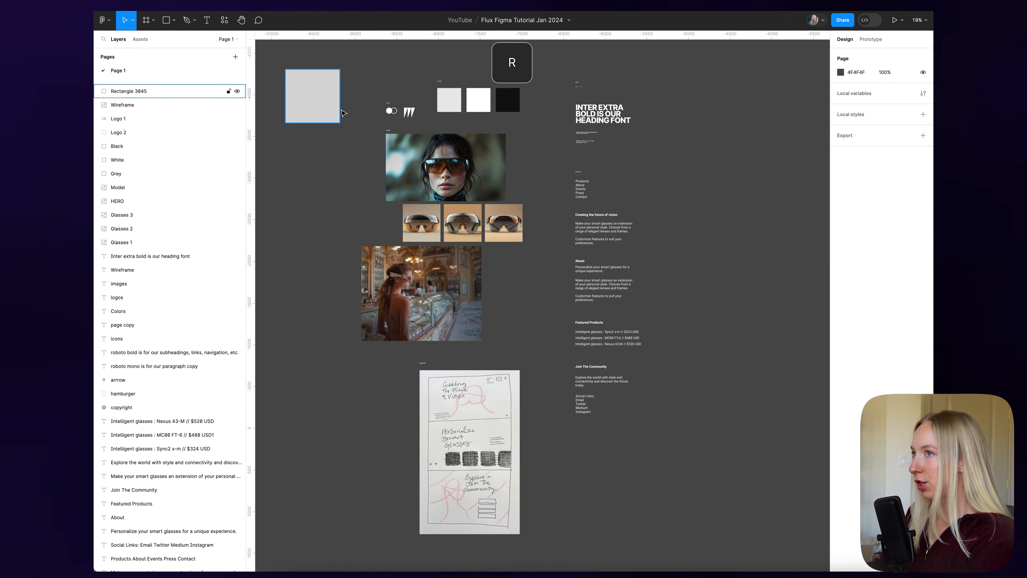
pyautogui.press('Delete')
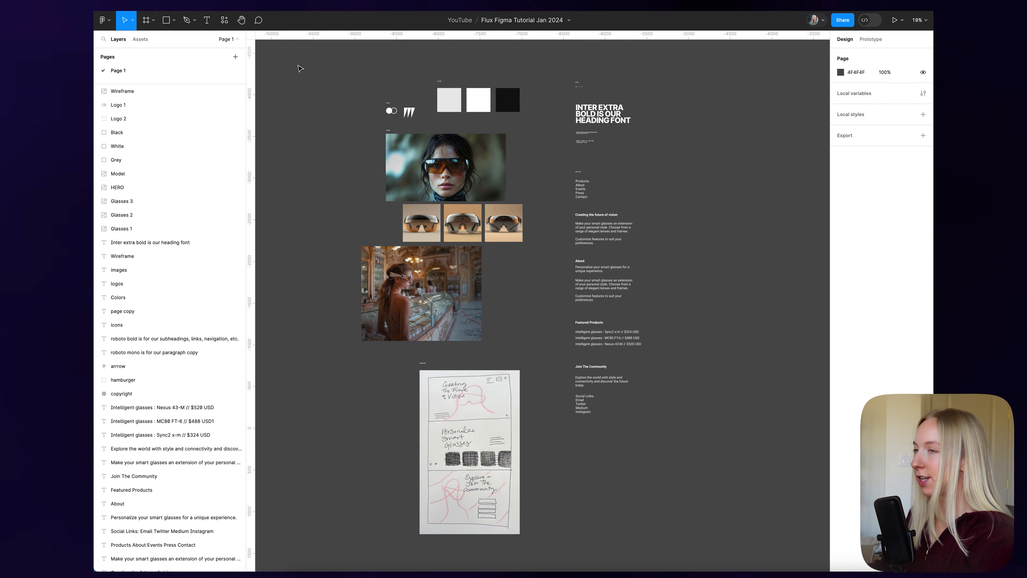
# - Draw a text box about 593 × 356 on the empty canvas, fill it with "dfdfd" and delete it
pyautogui.press('t')
pyautogui.moveTo(289, 64); pyautogui.dragTo(338, 94)
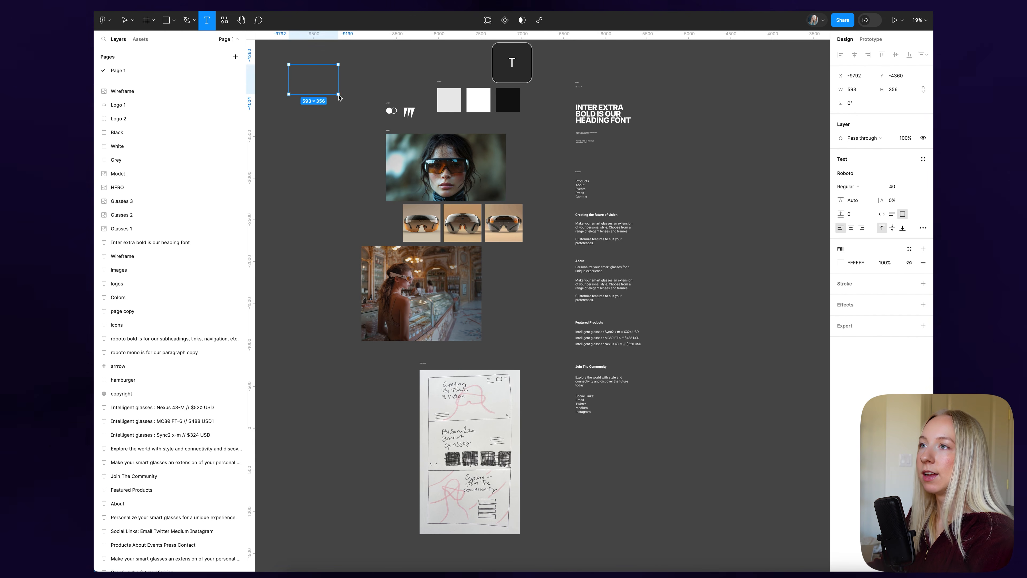
pyautogui.write('dfdfd')
pyautogui.press('Escape')
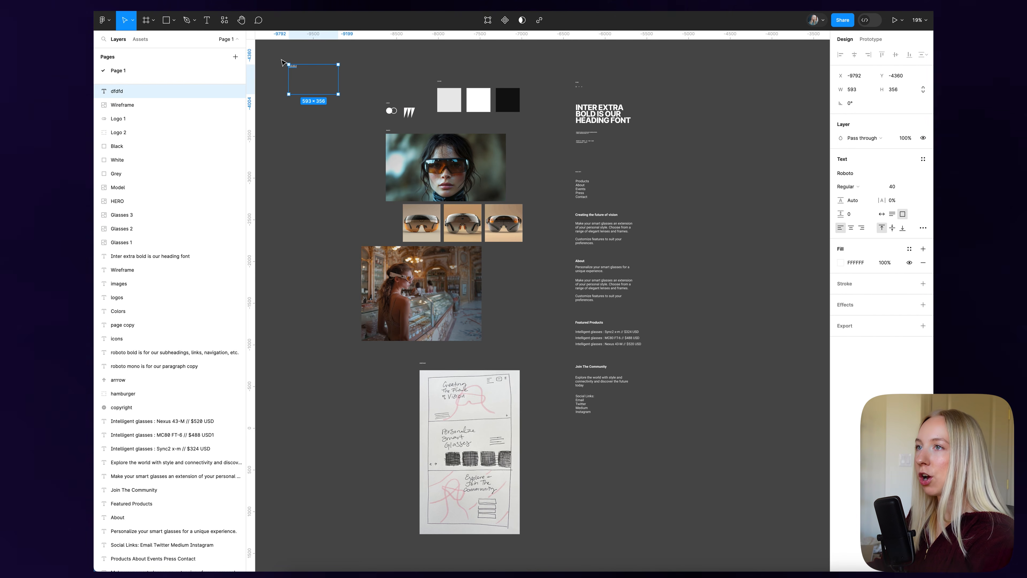
pyautogui.press('Delete')
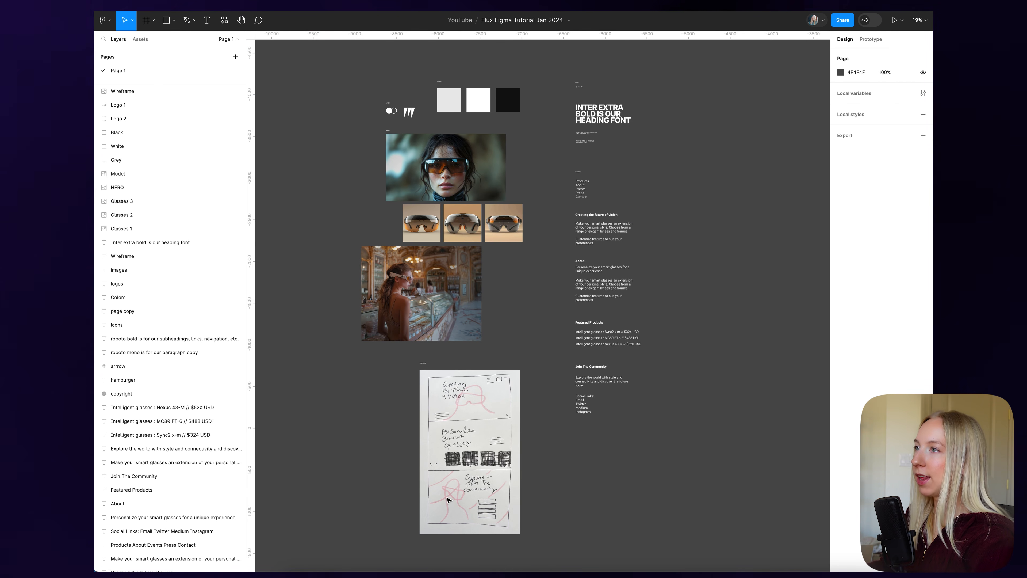
# - Inspect the design properties of the Inter Extra Bold heading text and the HERO image
pyautogui.scroll(-3, 744, 241)
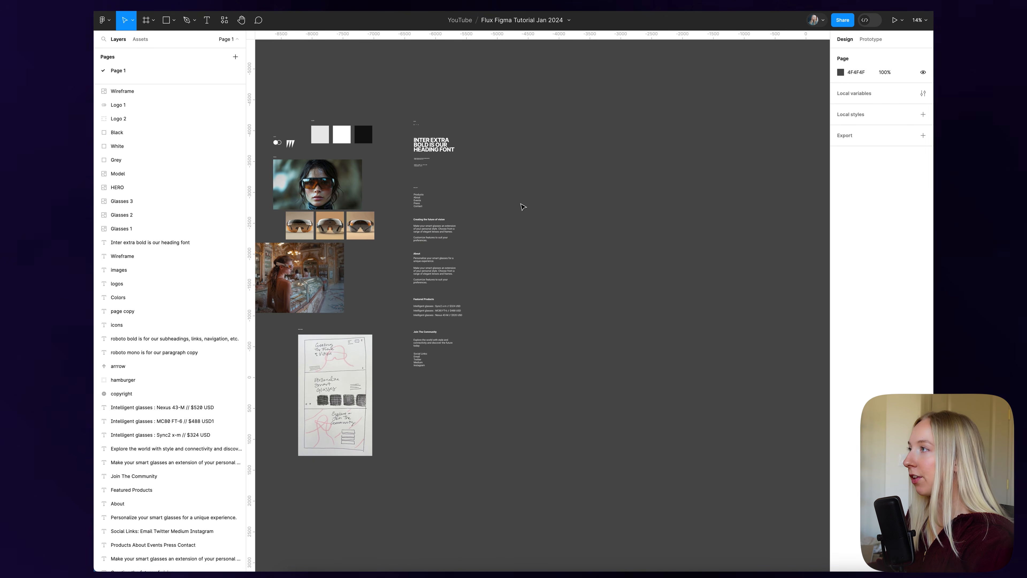
pyautogui.click(443, 144)
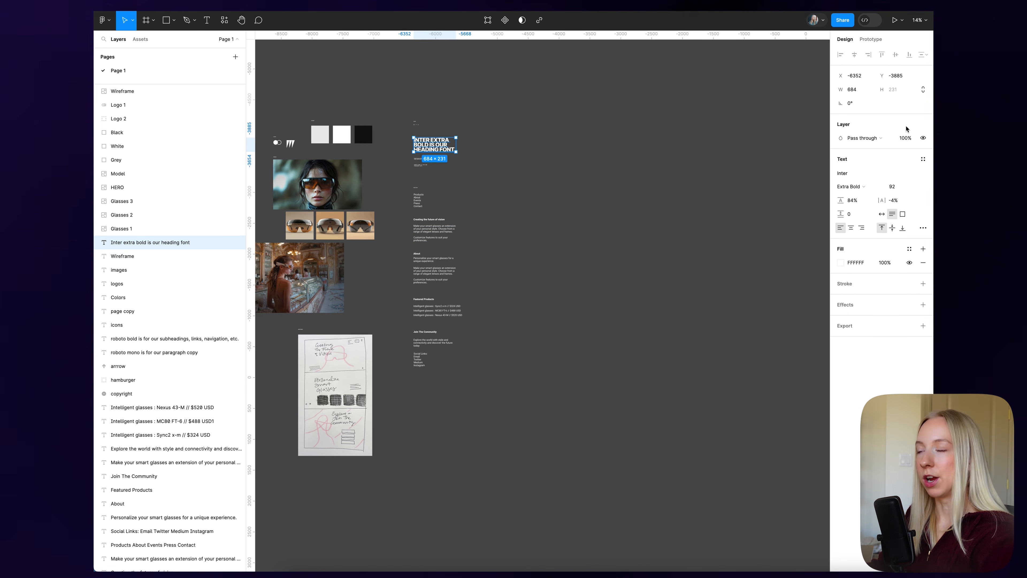
pyautogui.click(335, 174)
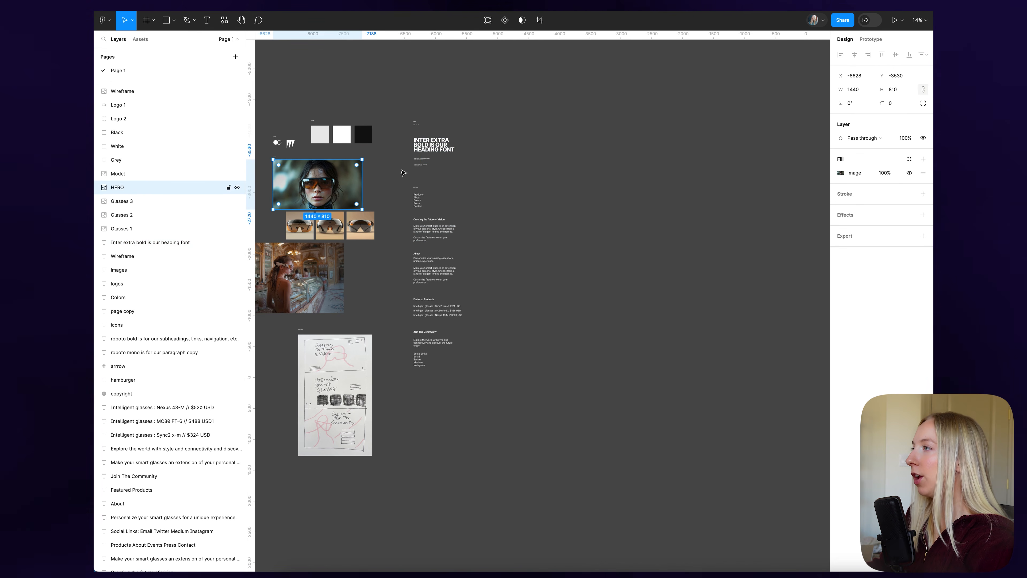
pyautogui.click(909, 159)
pyautogui.click(822, 175)
pyautogui.click(434, 145)
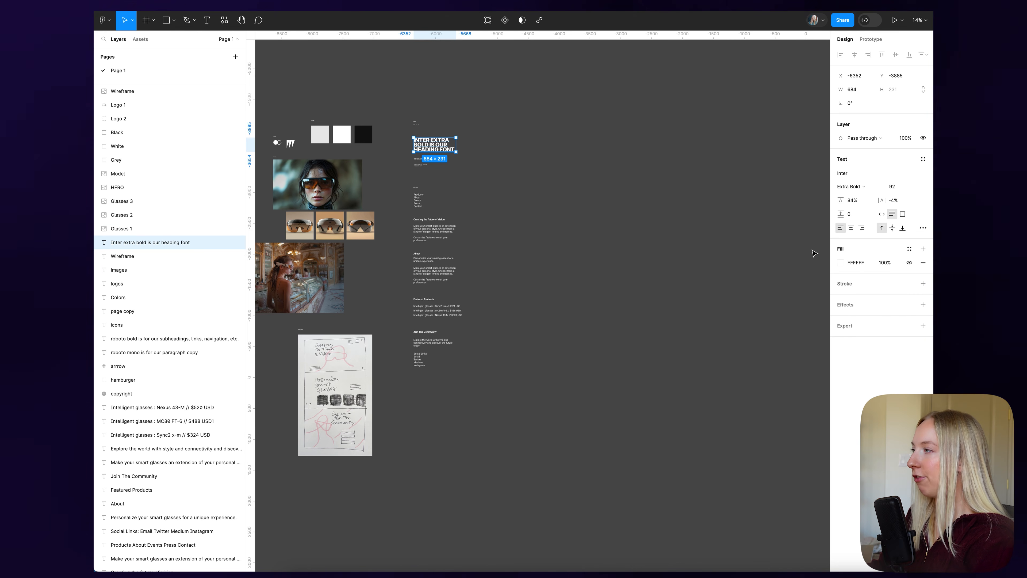
pyautogui.click(550, 171)
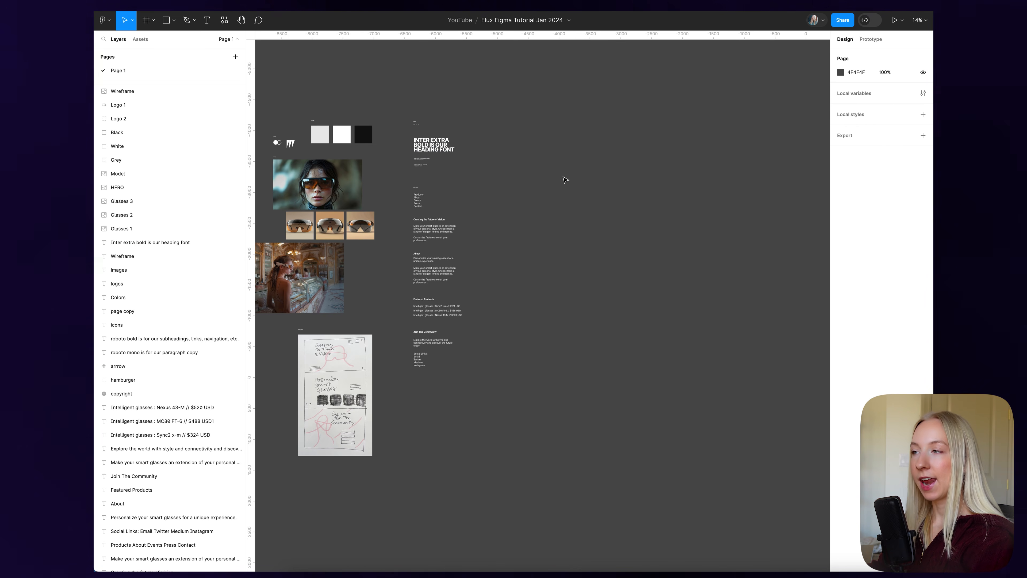
# - Draw a freehand frame about 2381 × 1626 to the right of the page copy and delete it
pyautogui.press('f')
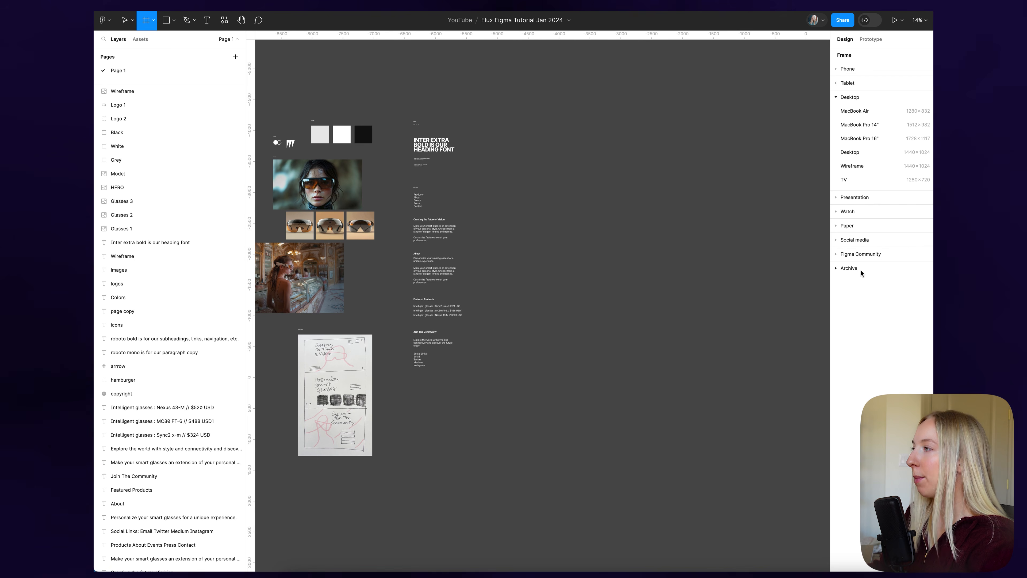
pyautogui.moveTo(549, 153); pyautogui.dragTo(694, 252)
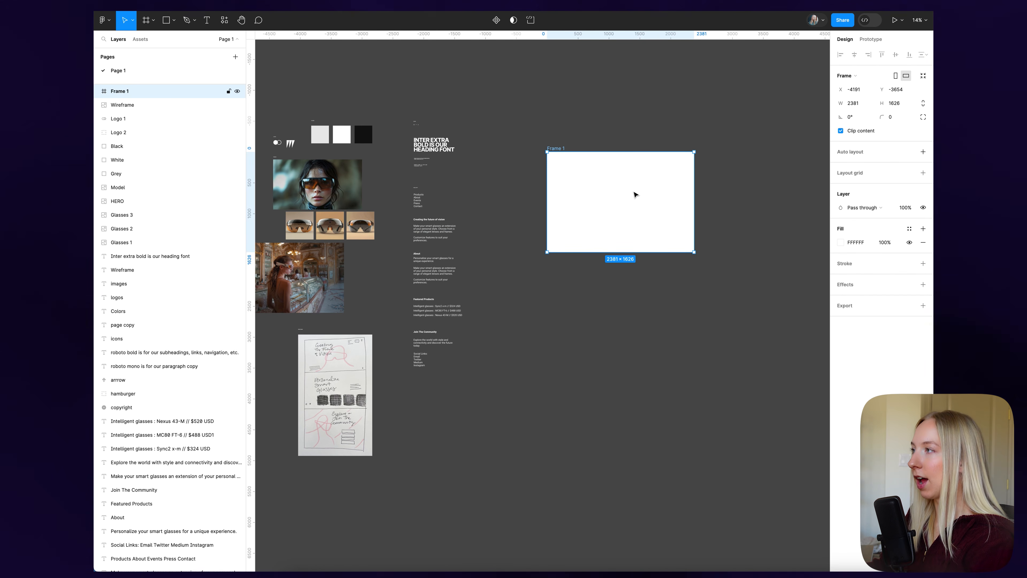
pyautogui.press('Delete')
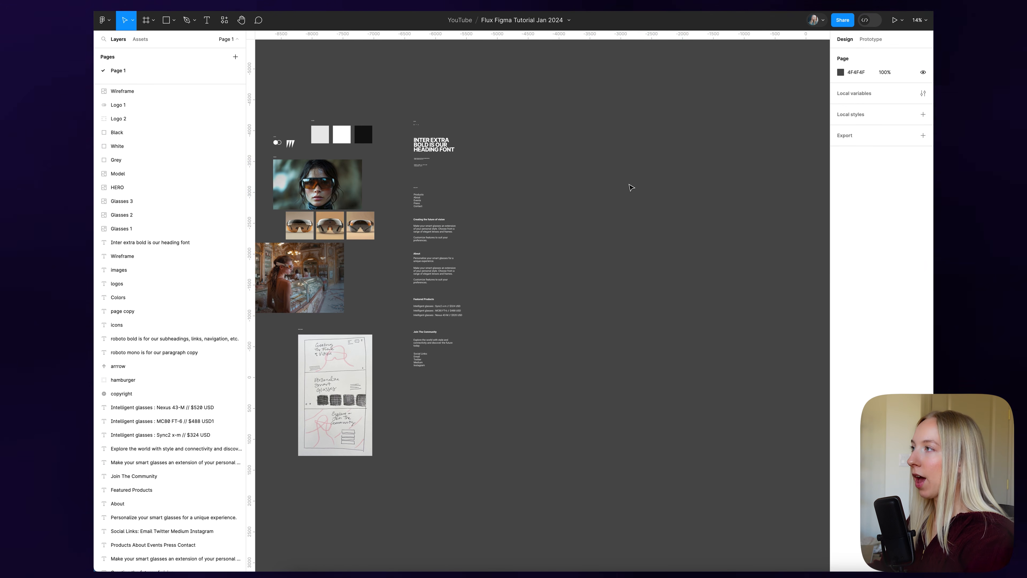
# - Add a 1440 × 1024 Desktop preset frame, place it to the right of the page copy and extend its height to about 2238
pyautogui.press('f')
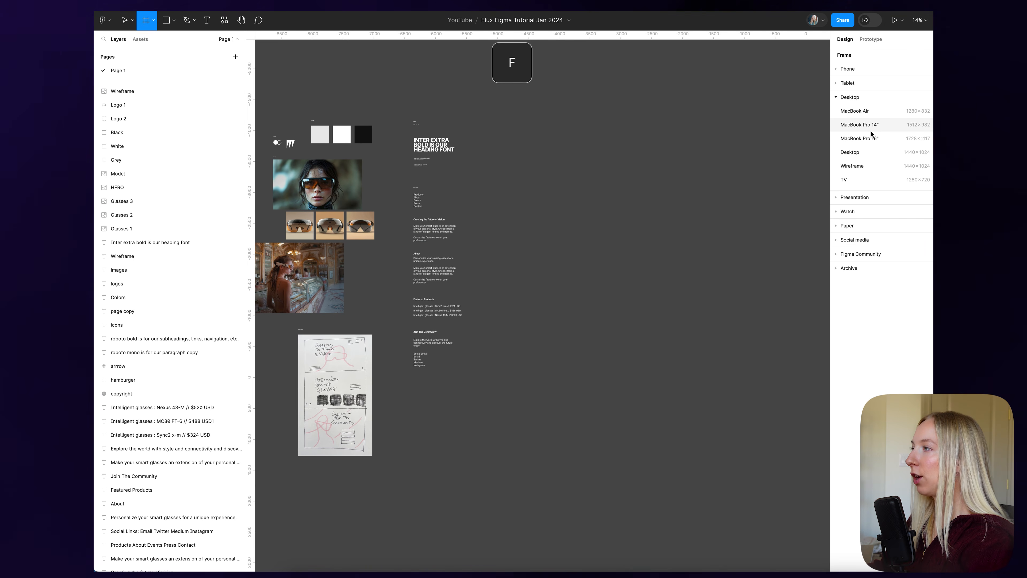
pyautogui.click(854, 154)
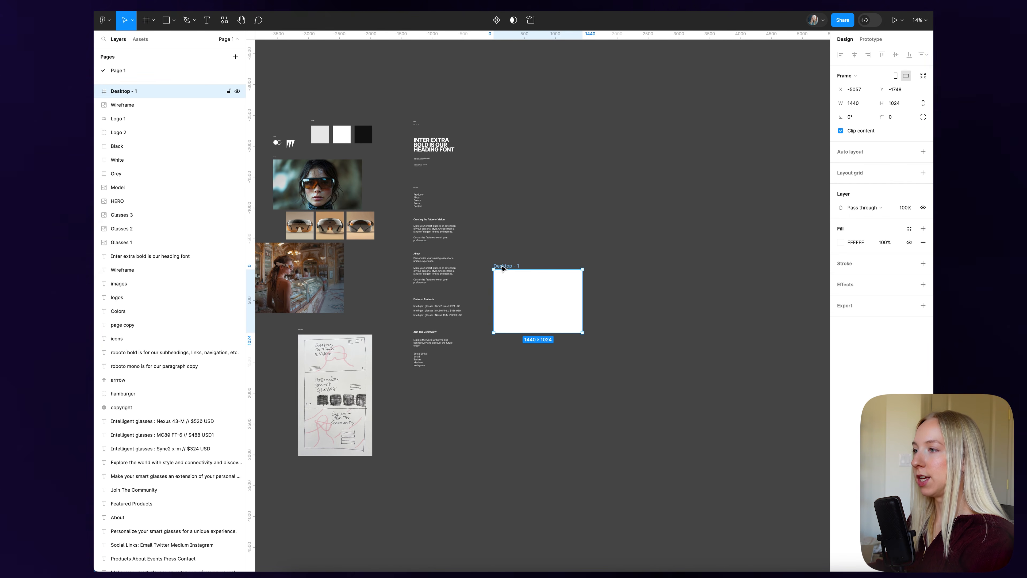
pyautogui.moveTo(504, 269); pyautogui.dragTo(535, 263)
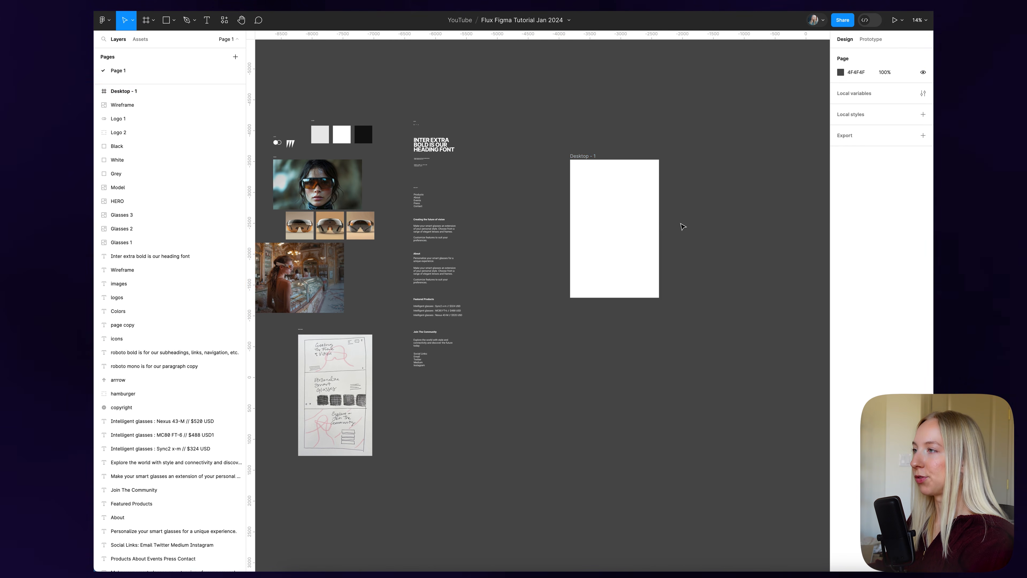
pyautogui.scroll(3, 665, 174)
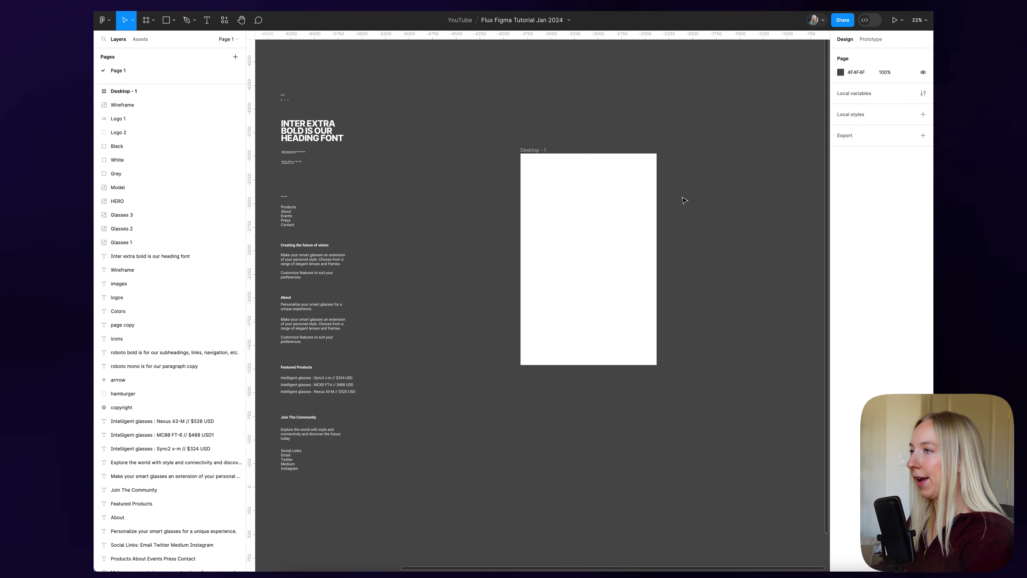
pyautogui.scroll(-2, 648, 162)
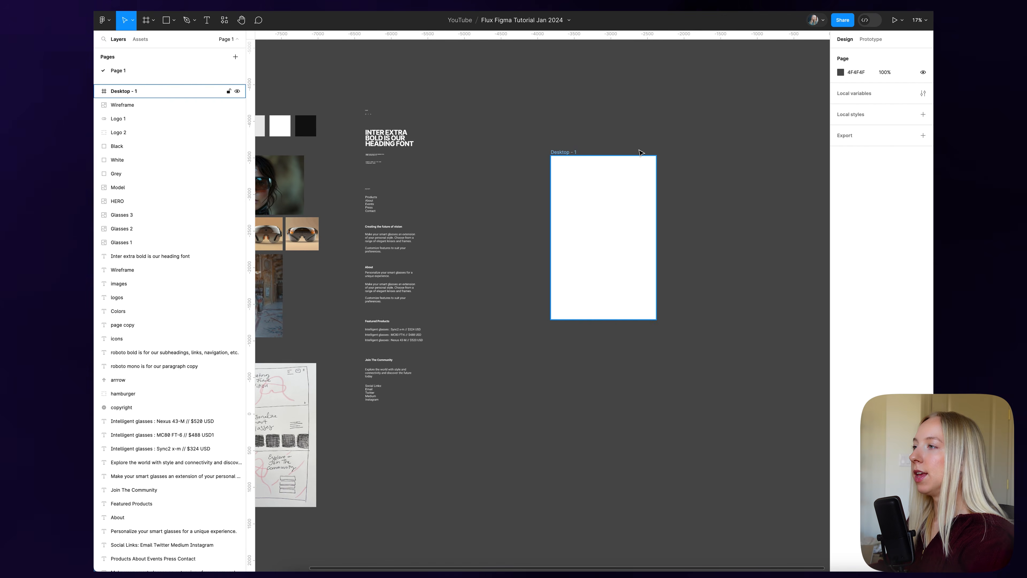
pyautogui.moveTo(588, 157); pyautogui.dragTo(568, 138)
# - Rename the desktop frame as Home Page
pyautogui.doubleClick(565, 131)
pyautogui.write('Home Page')
pyautogui.press('Return')
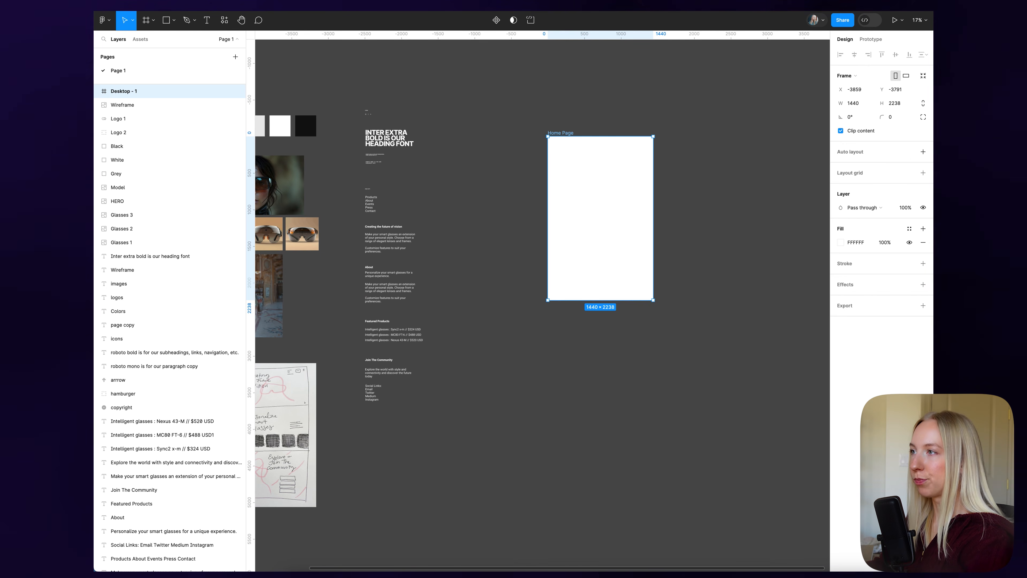
pyautogui.press('Escape')
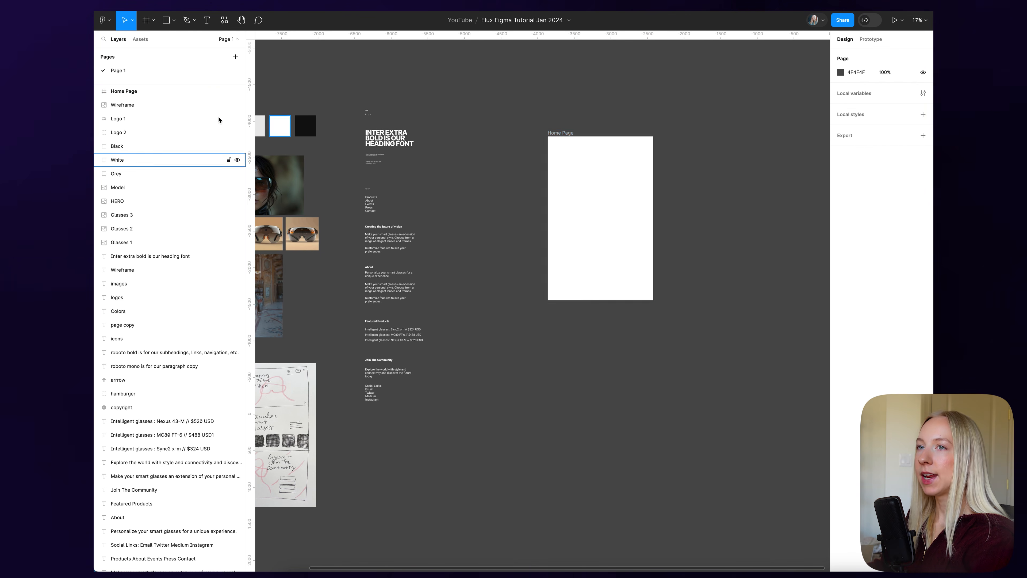
# - Add a layout grid to the Home Page frame
pyautogui.click(115, 93)
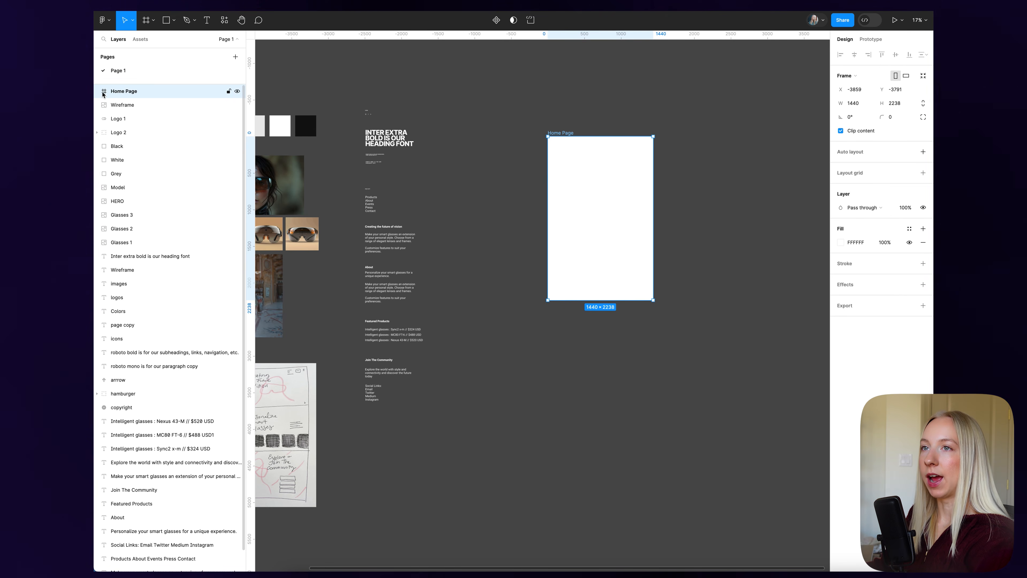
pyautogui.click(506, 95)
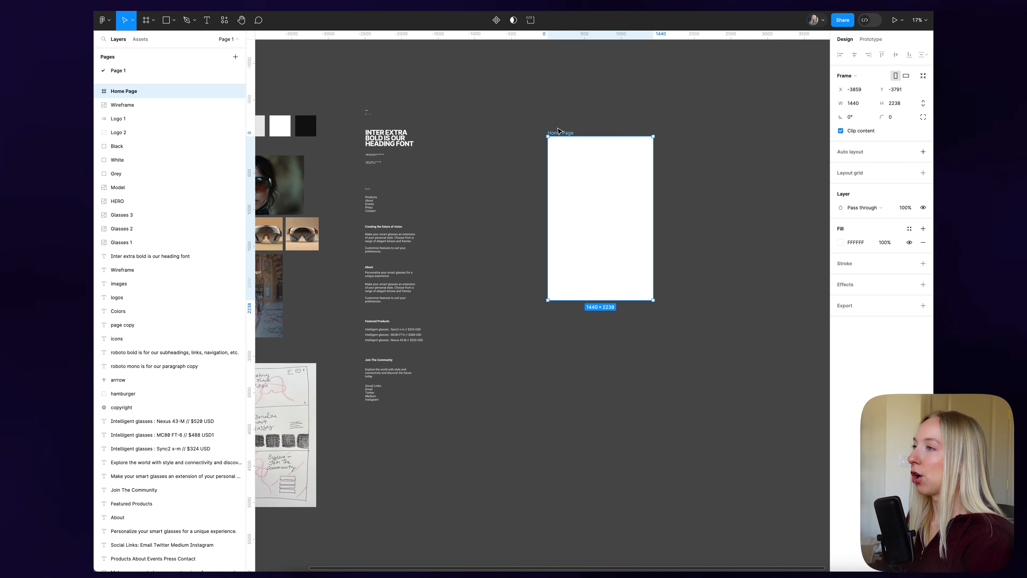
pyautogui.click(579, 124)
pyautogui.click(564, 139)
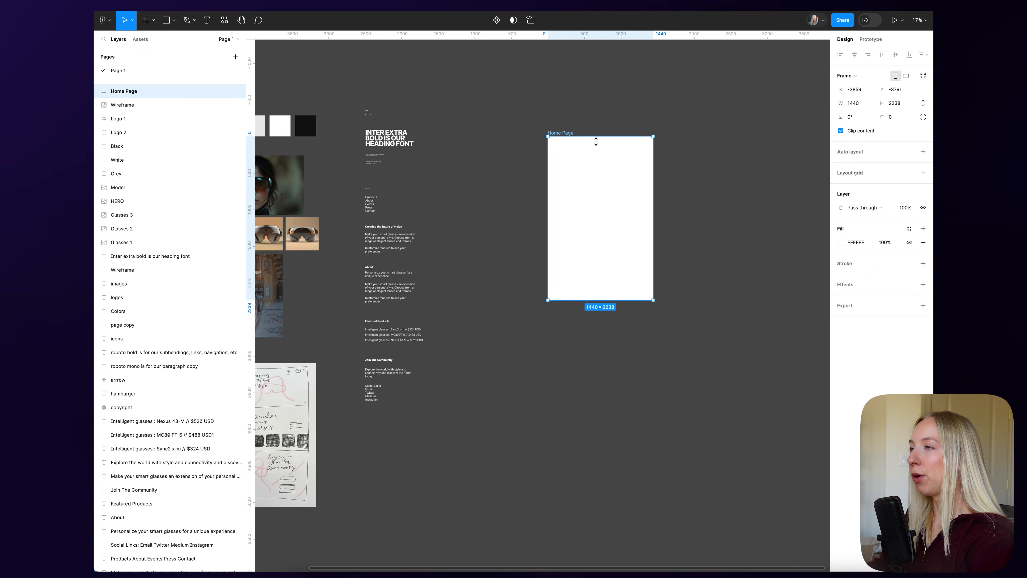
pyautogui.scroll(3, 628, 147)
pyautogui.scroll(5, 628, 147)
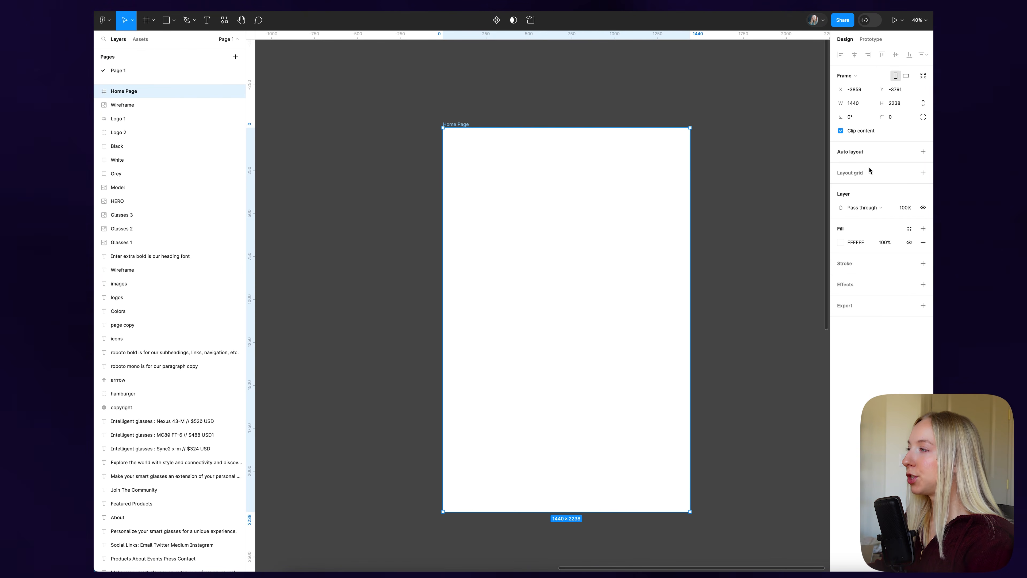
pyautogui.click(924, 174)
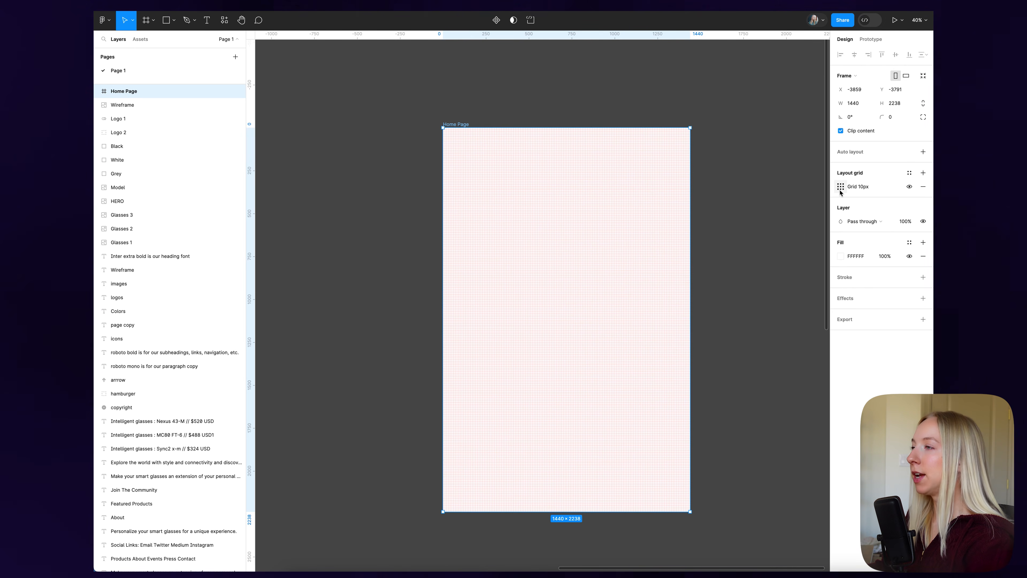
pyautogui.scroll(3, 596, 176)
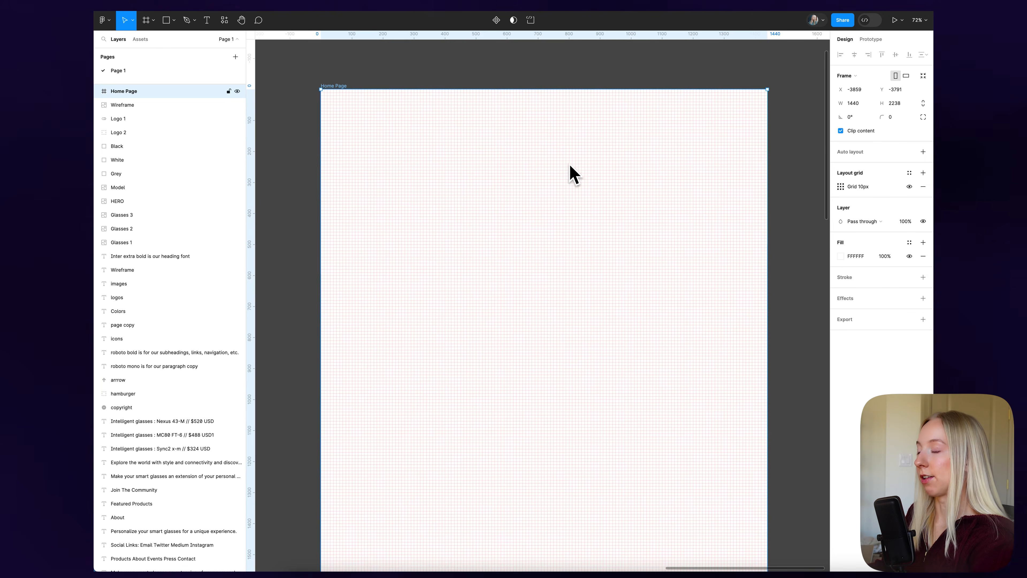
# - Change the Home Page layout grid to columns and set the column count to 12
pyautogui.click(840, 186)
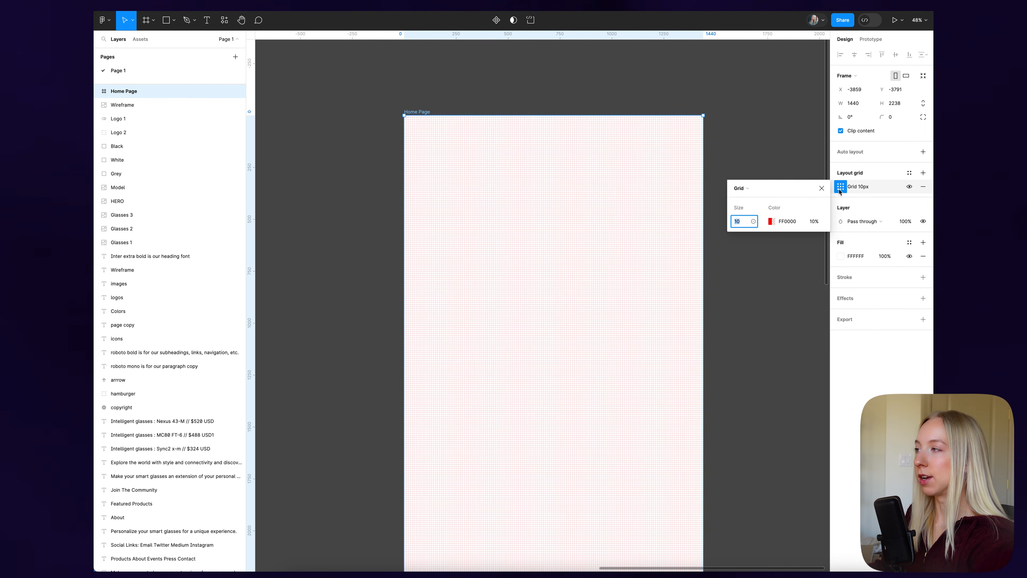
pyautogui.click(764, 190)
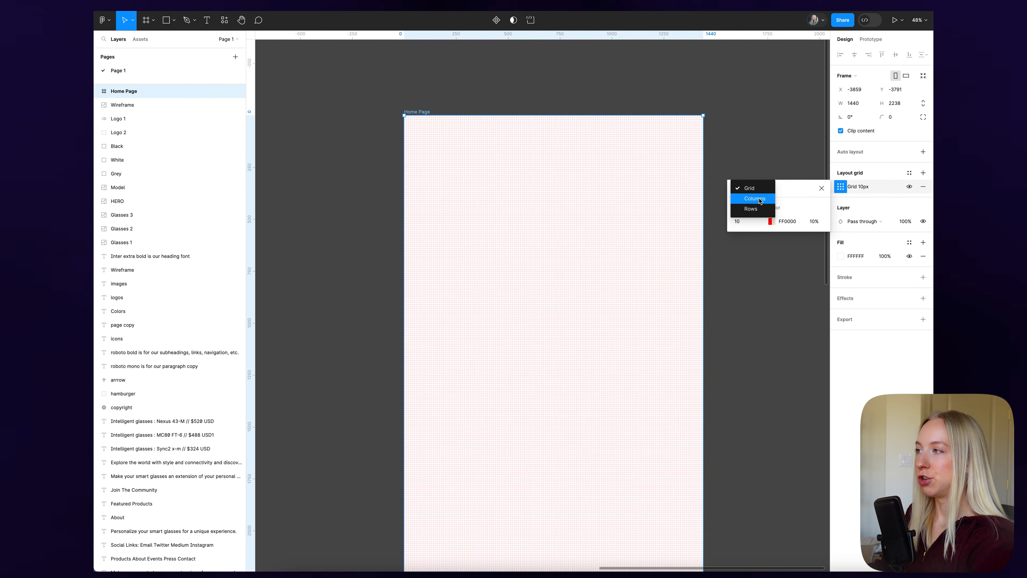
pyautogui.click(754, 199)
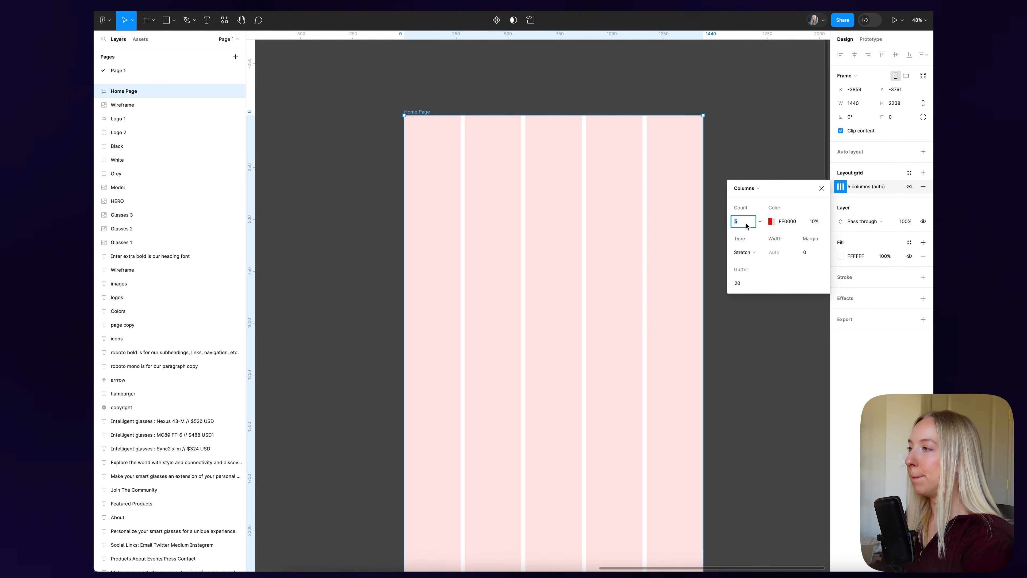
pyautogui.write('12')
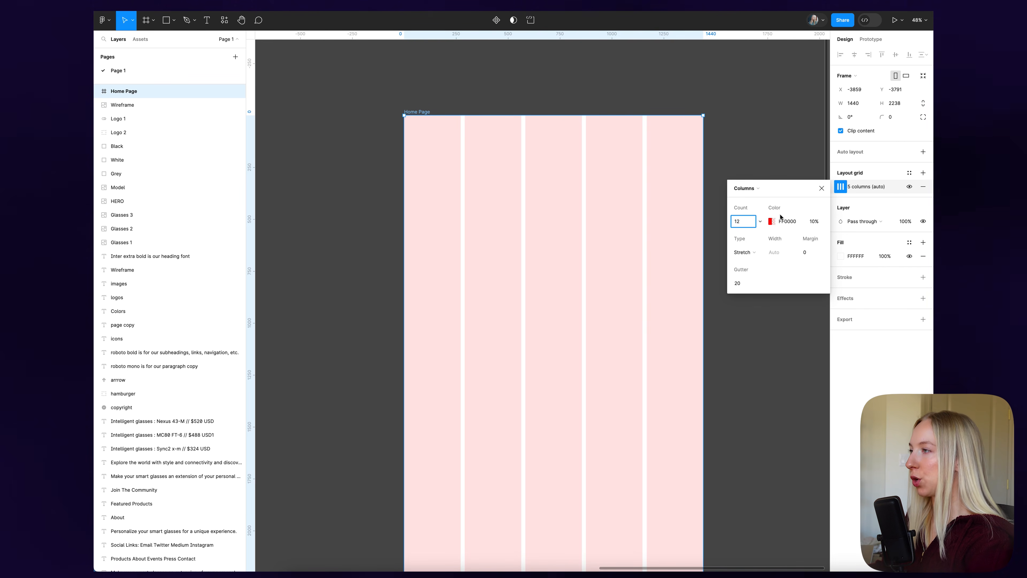
pyautogui.press('Return')
# - Set the column grid's margin to 28 and check the spacing at the frame's edge
pyautogui.click(813, 252)
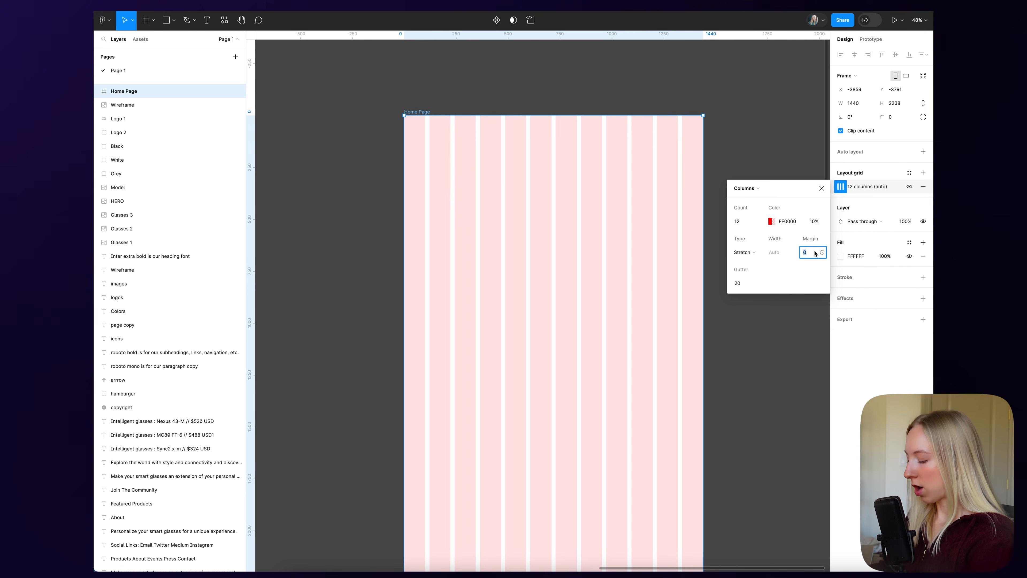
pyautogui.write('28')
pyautogui.press('Return')
pyautogui.scroll(5, 411, 187)
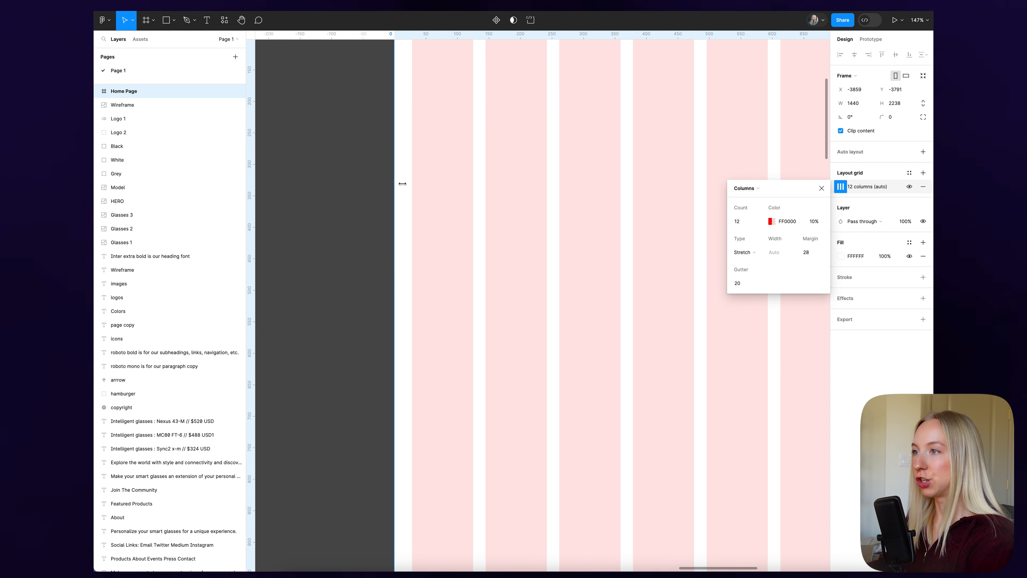
pyautogui.scroll(-5, 420, 188)
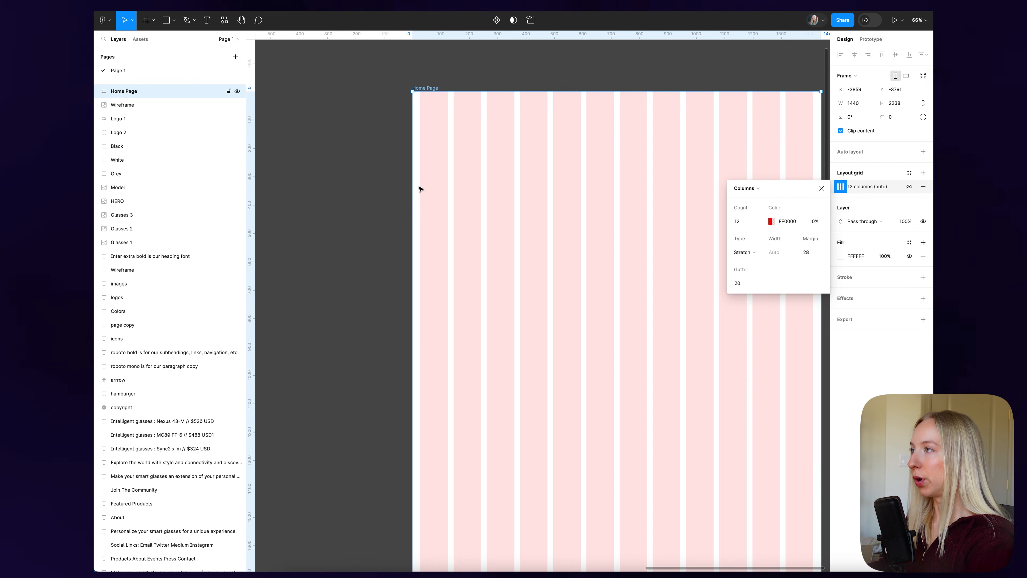
pyautogui.scroll(-2, 423, 188)
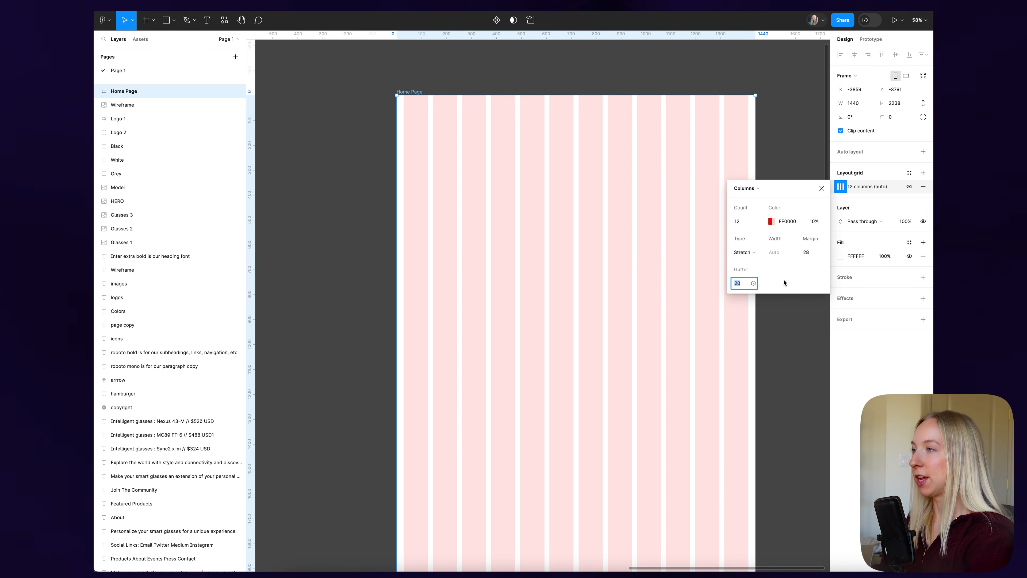
# - Set the column grid's gutter to 14 and close the grid settings
pyautogui.write('14')
pyautogui.press('Return')
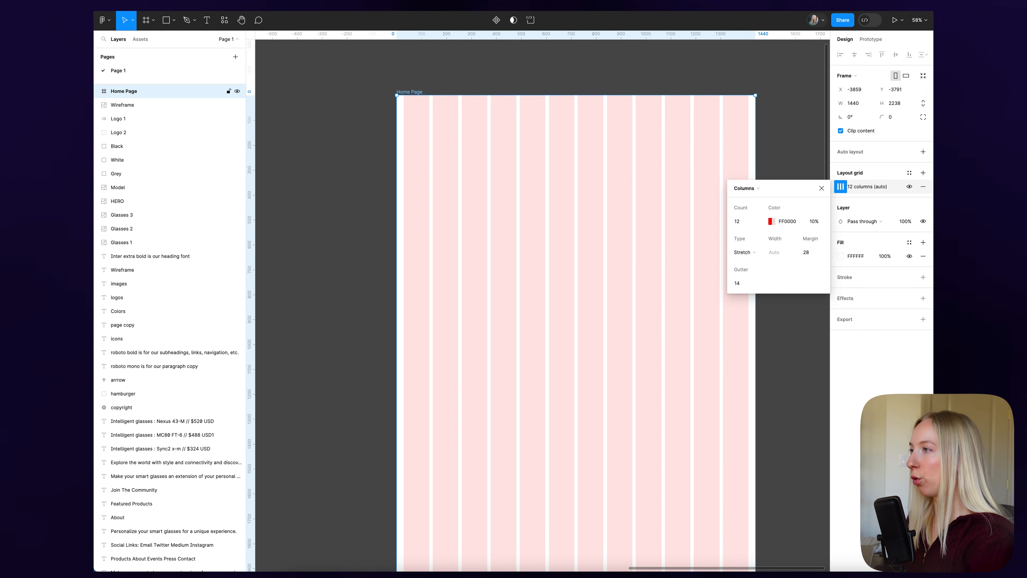
pyautogui.click(791, 164)
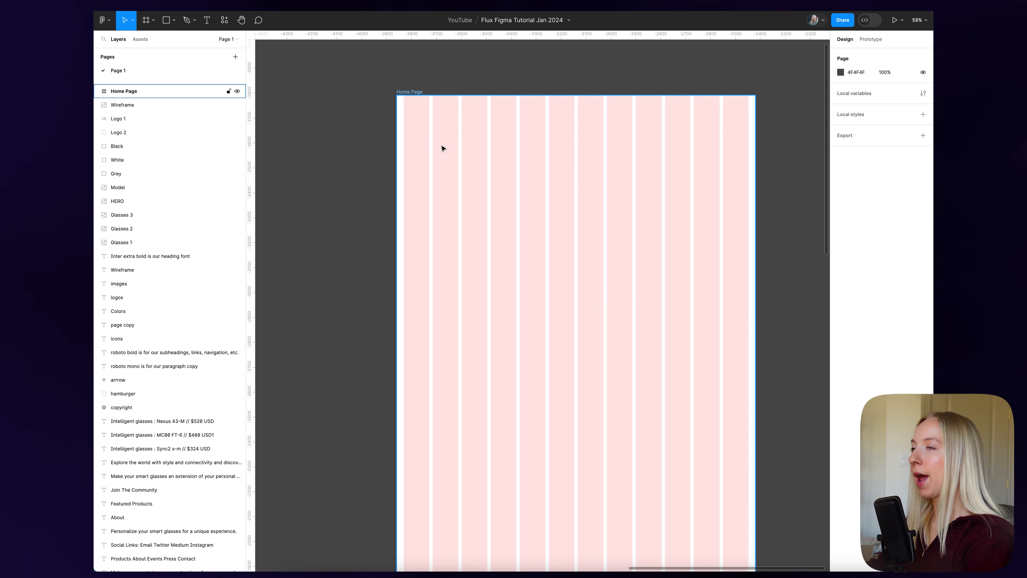
# - Toggle the visibility of the Home Page frame's column grid off and on, leaving the grid shown
pyautogui.click(403, 93)
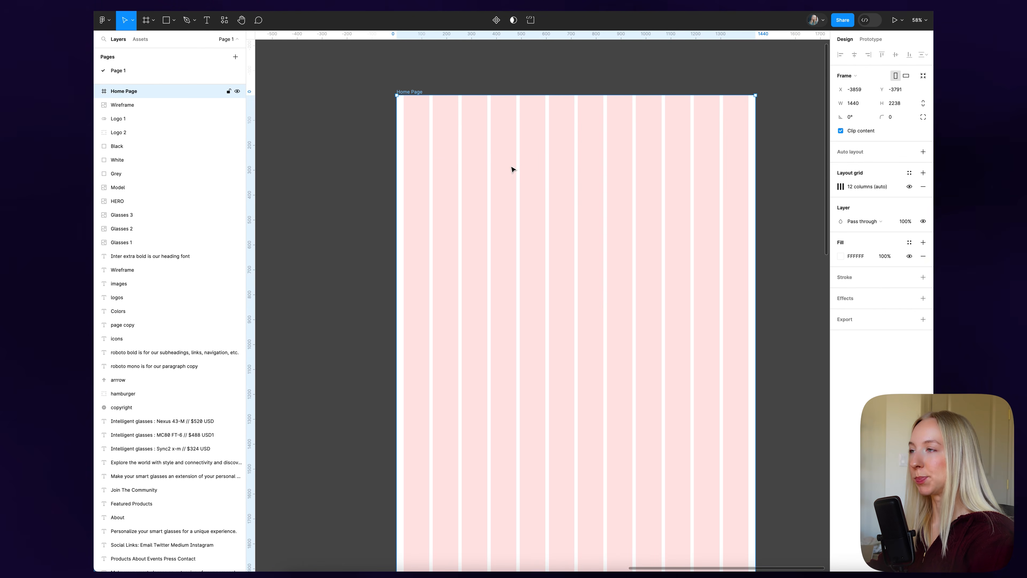
pyautogui.scroll(-3, 417, 146)
pyautogui.scroll(1, 417, 146)
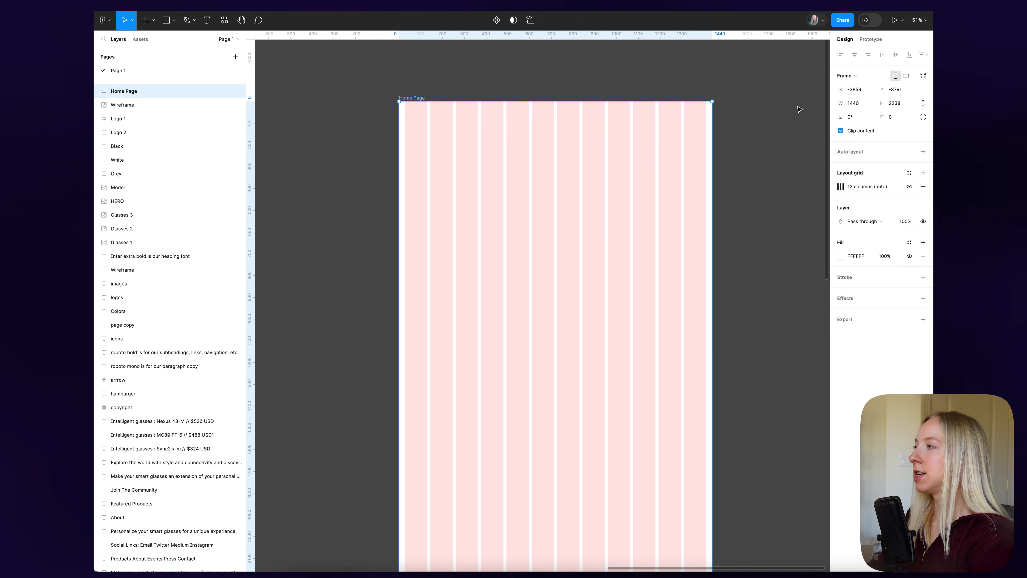
pyautogui.click(909, 187)
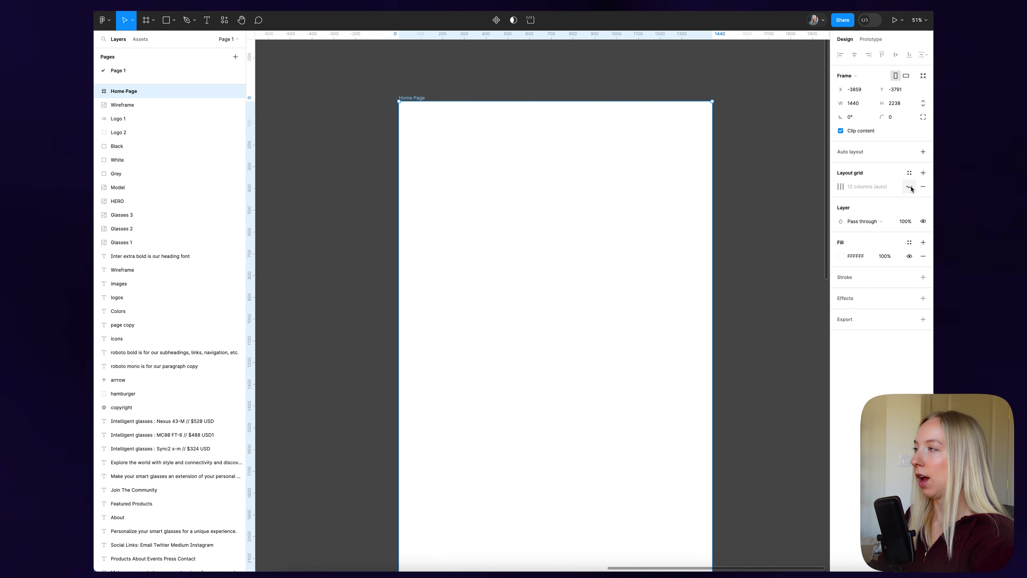
pyautogui.click(909, 187)
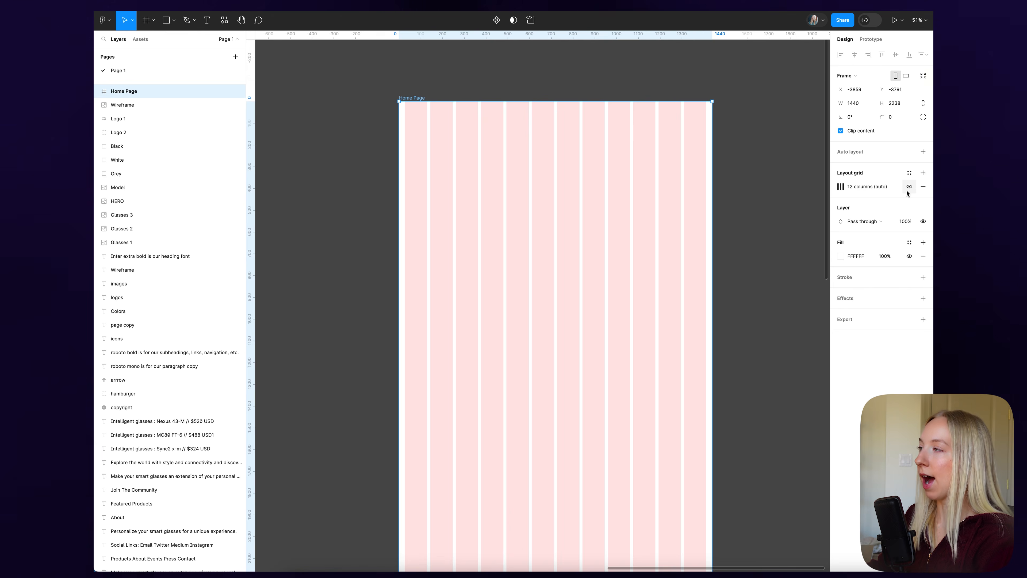
pyautogui.click(909, 188)
pyautogui.click(909, 188)
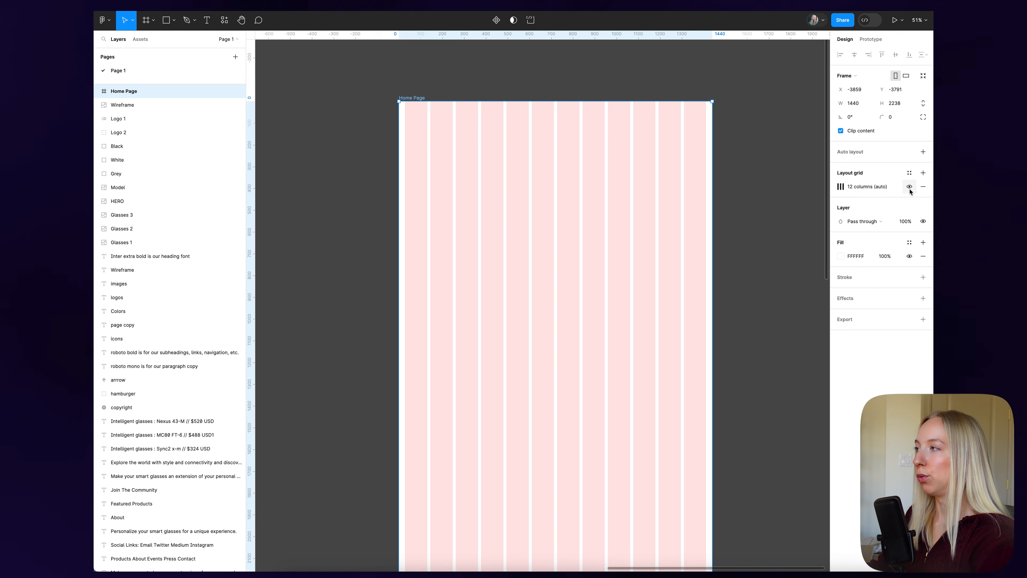
pyautogui.click(910, 188)
pyautogui.click(909, 187)
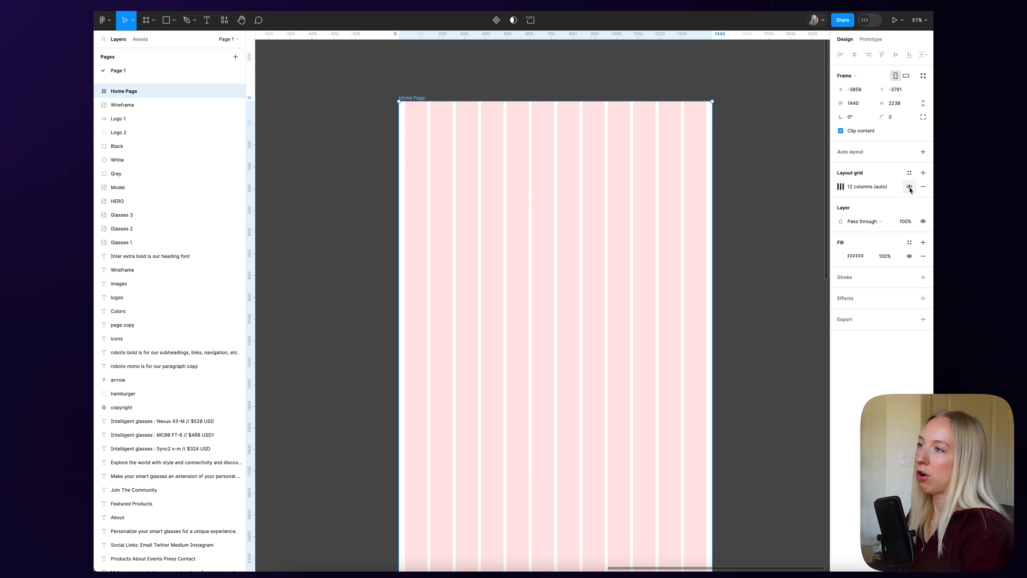
pyautogui.click(909, 187)
pyautogui.scroll(-3, 613, 186)
pyautogui.click(909, 187)
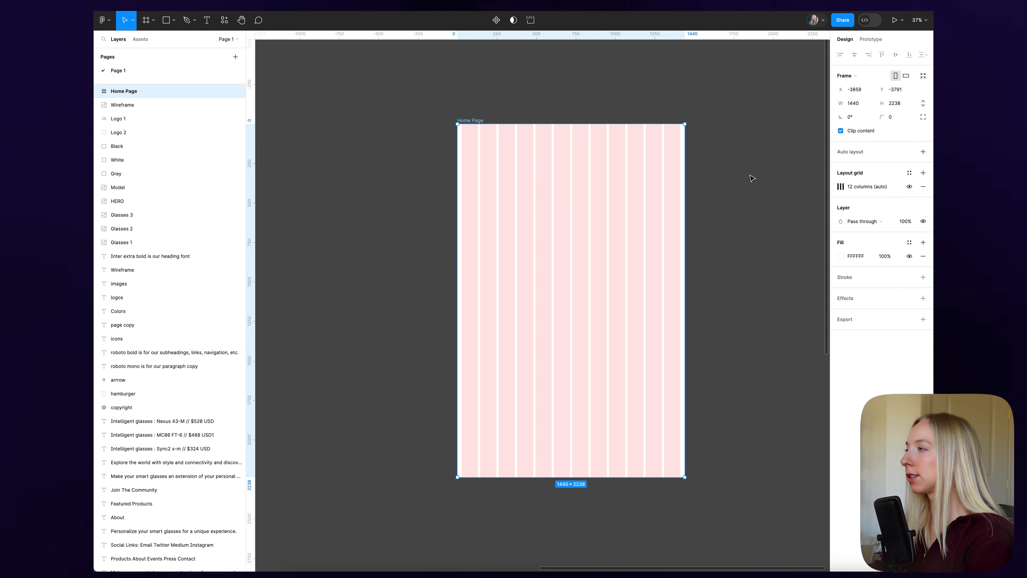
# - Create a color style named Grey from the fill of the grey swatch under Colors
pyautogui.scroll(-4, 667, 188)
pyautogui.hscroll(-5, 587, 172)
pyautogui.scroll(5, 349, 124)
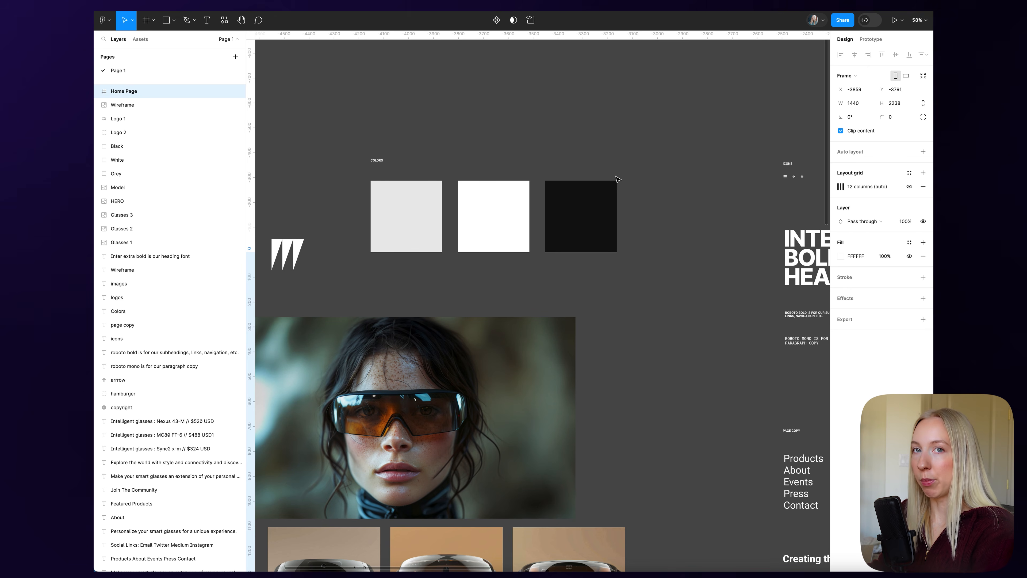
pyautogui.click(423, 208)
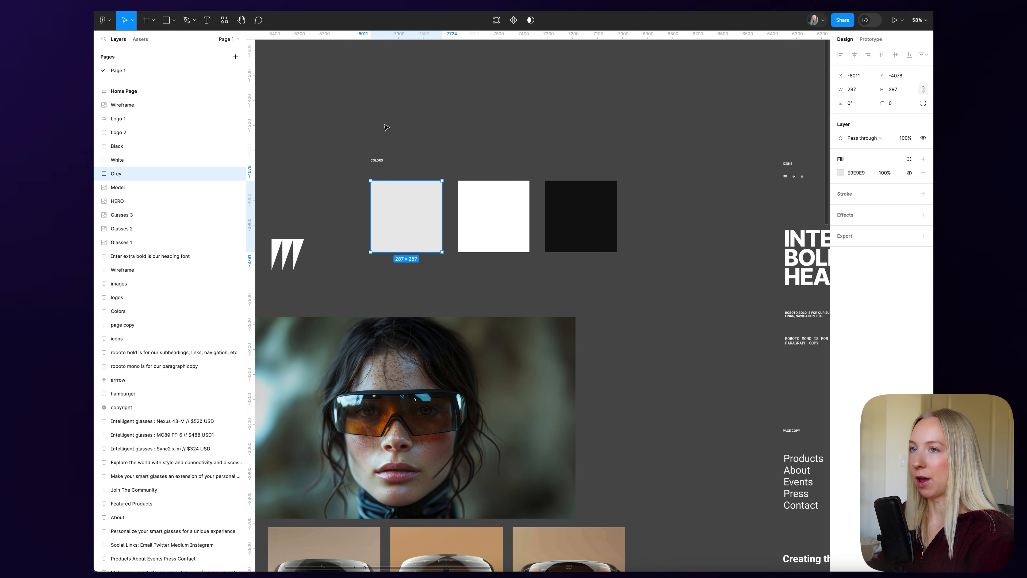
pyautogui.click(466, 129)
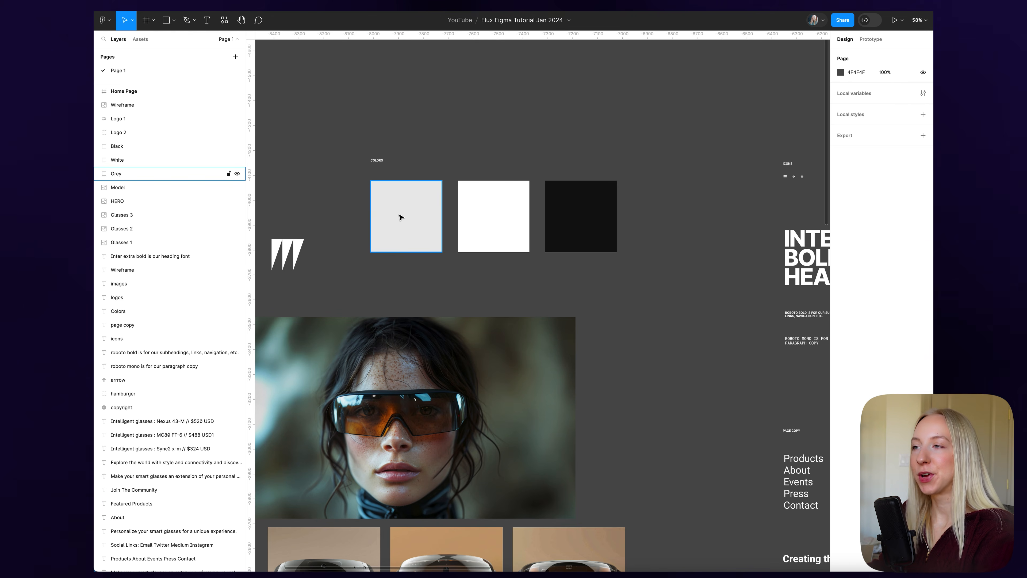
pyautogui.click(406, 206)
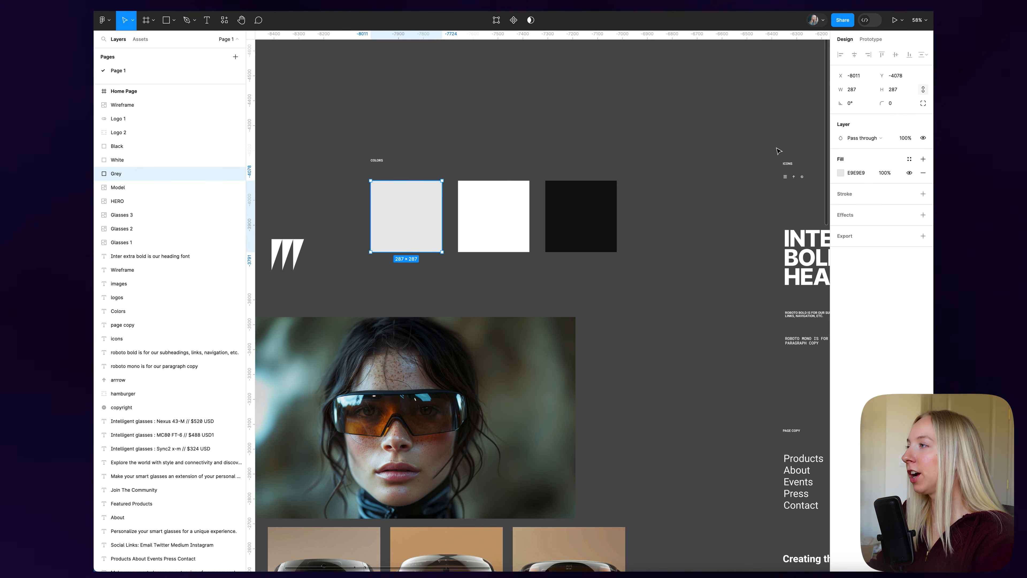
pyautogui.click(909, 160)
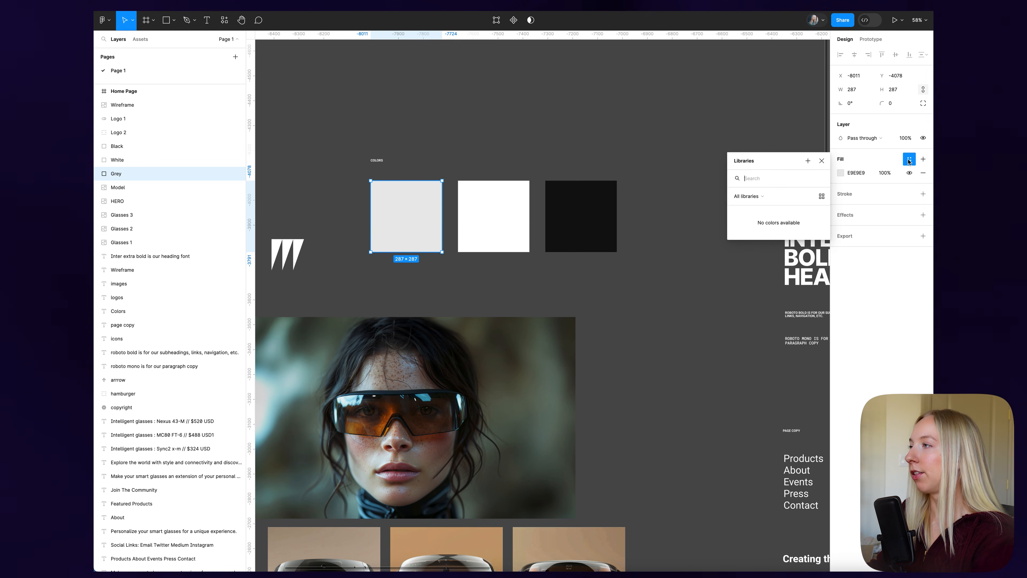
pyautogui.click(808, 161)
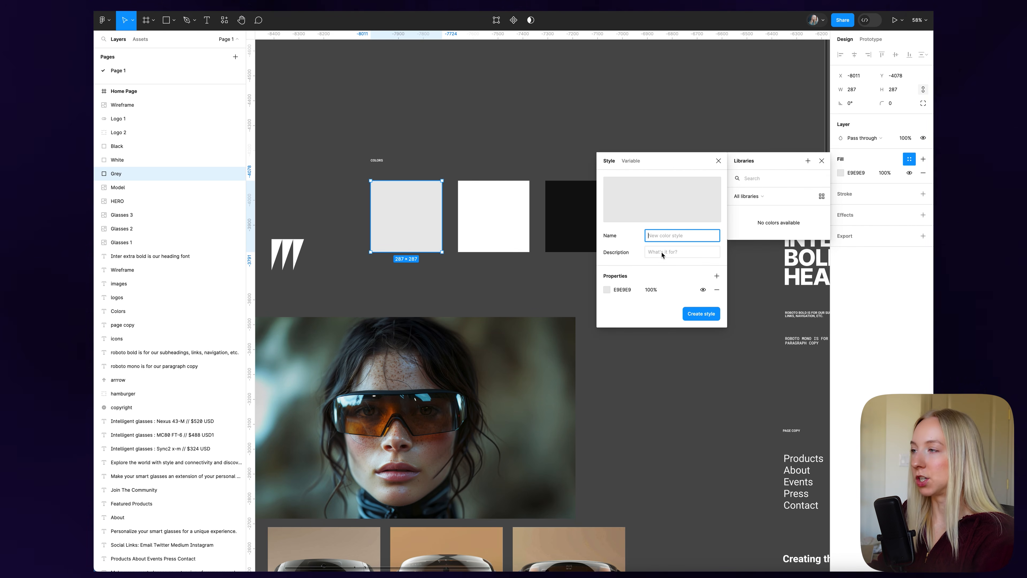
pyautogui.write('Grey')
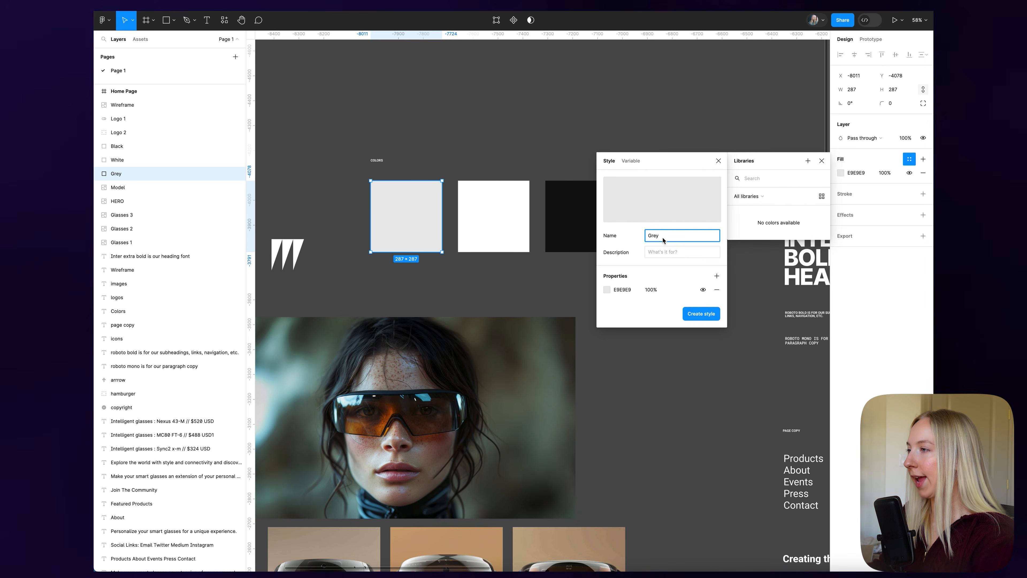
pyautogui.press('Return')
# - Create a color style named White from the white swatch's fill
pyautogui.click(481, 209)
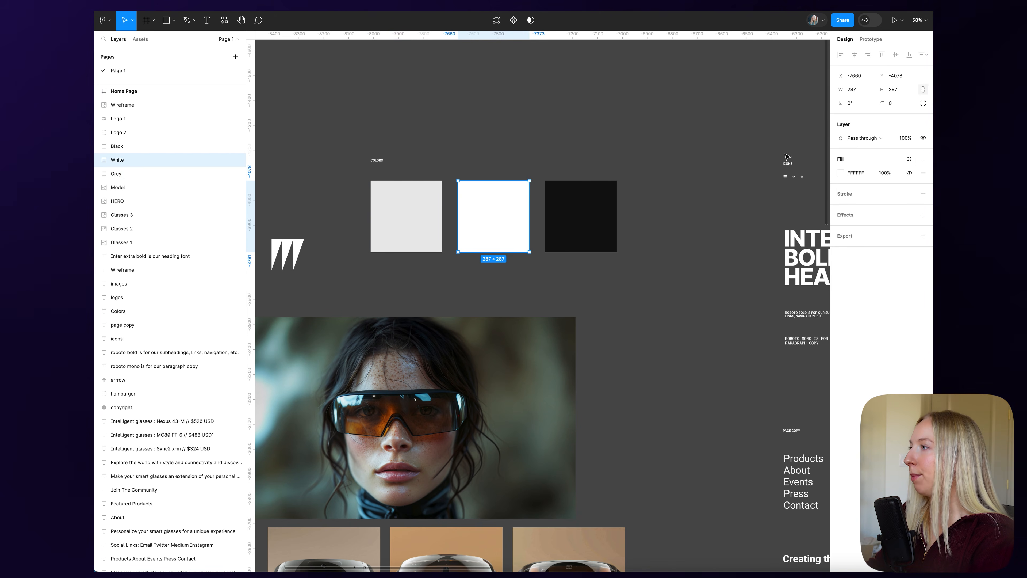
pyautogui.click(910, 159)
pyautogui.click(808, 160)
pyautogui.write('Whit')
pyautogui.write('e')
pyautogui.press('Return')
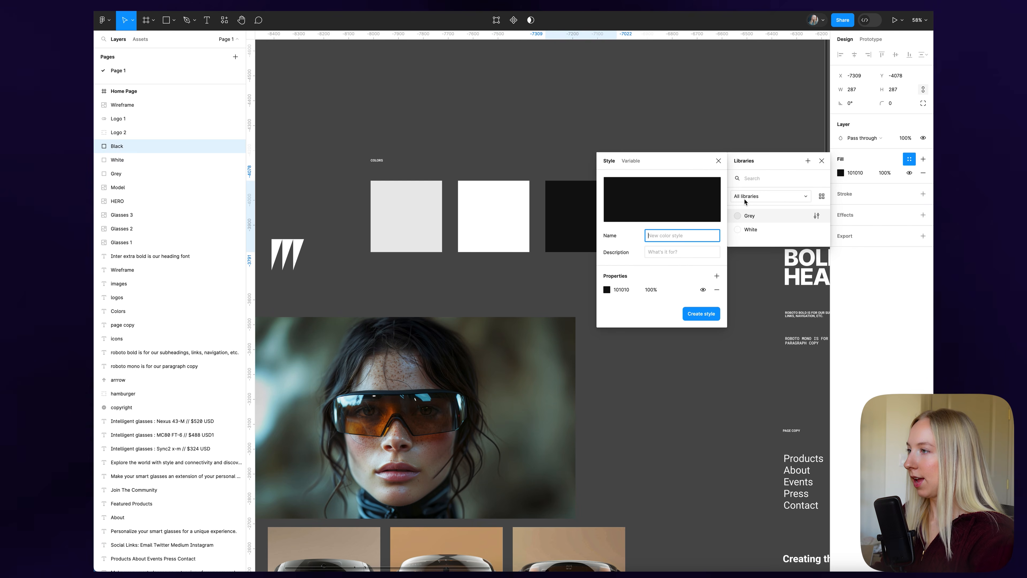
# - Create a color style named Black from the black swatch's fill and deselect the swatch
pyautogui.write('Bla')
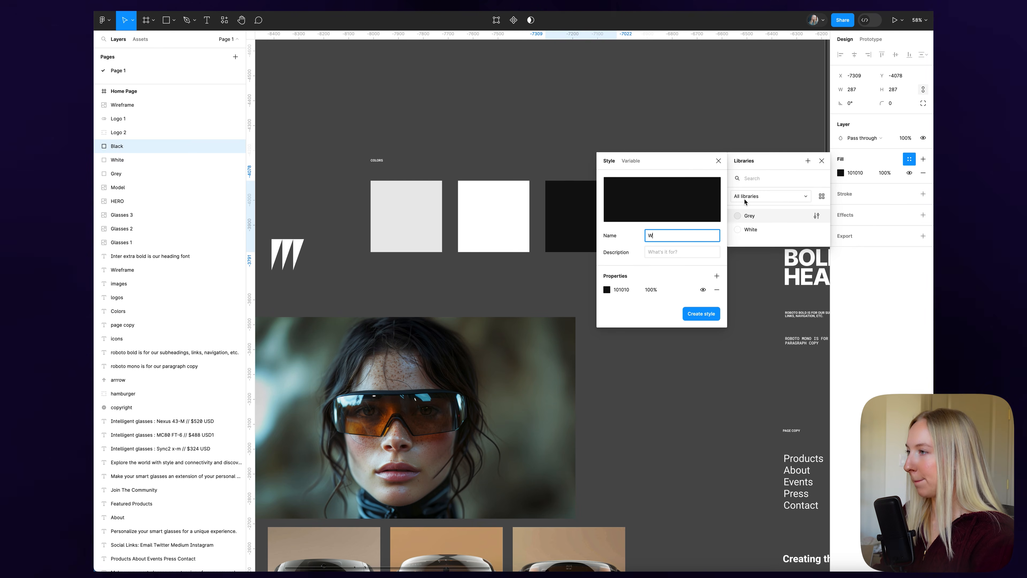
pyautogui.press('Return')
pyautogui.click(607, 147)
# - Draw a tall test rectangle of about 280 × 1138 on the empty canvas beside the font samples
pyautogui.scroll(-3, 607, 147)
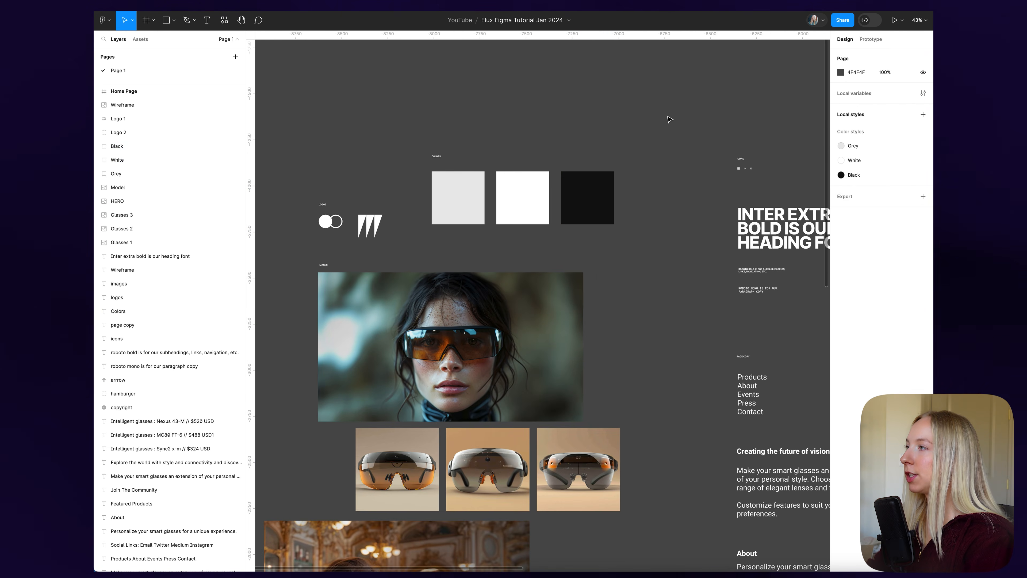
pyautogui.hscroll(5, 669, 119)
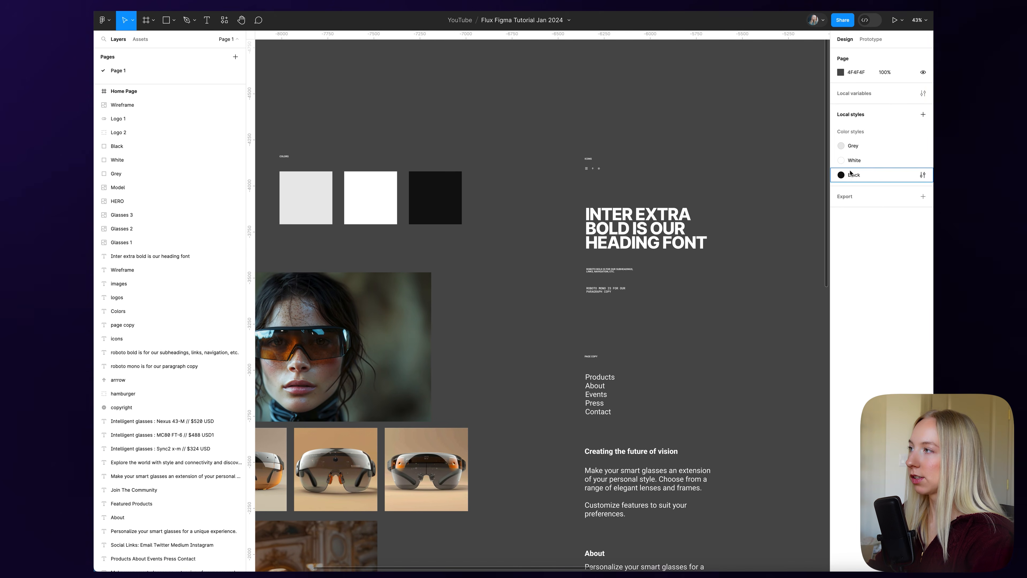
pyautogui.hscroll(7, 635, 188)
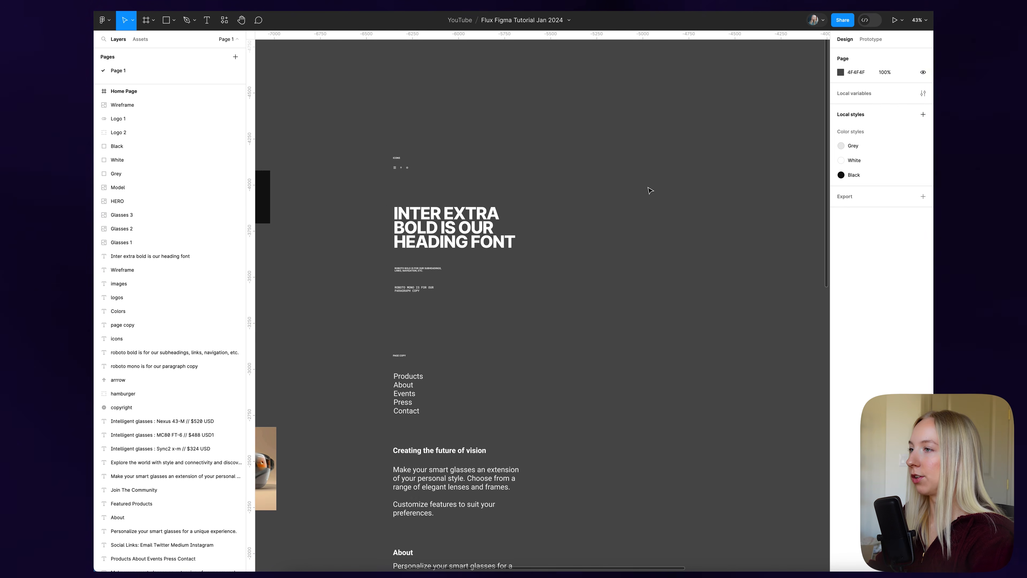
pyautogui.press('r')
pyautogui.moveTo(612, 150); pyautogui.dragTo(663, 360)
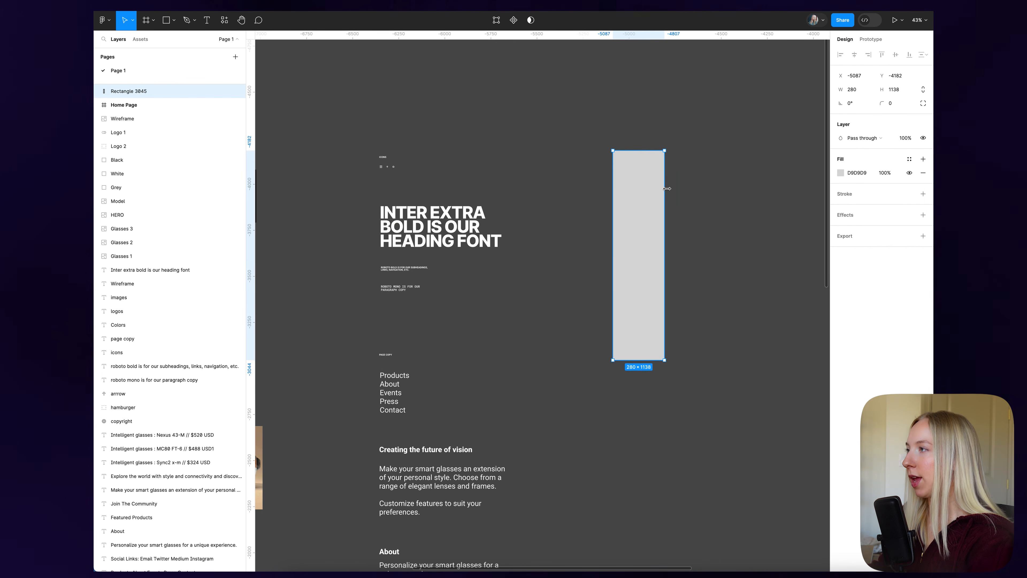
pyautogui.scroll(3, 675, 174)
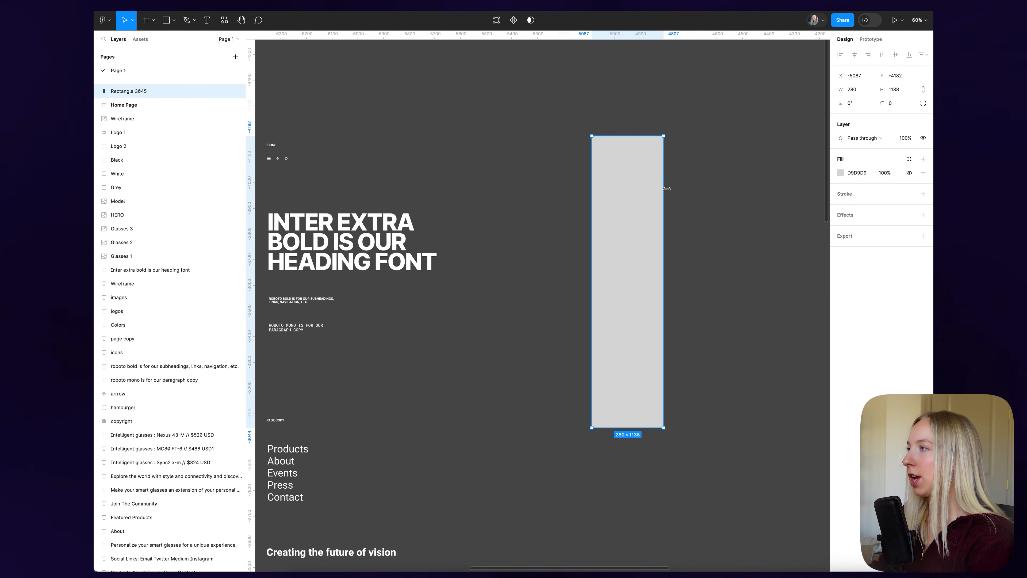
# - Try the Black and White color styles on the test rectangle's fill and delete the rectangle
pyautogui.click(910, 160)
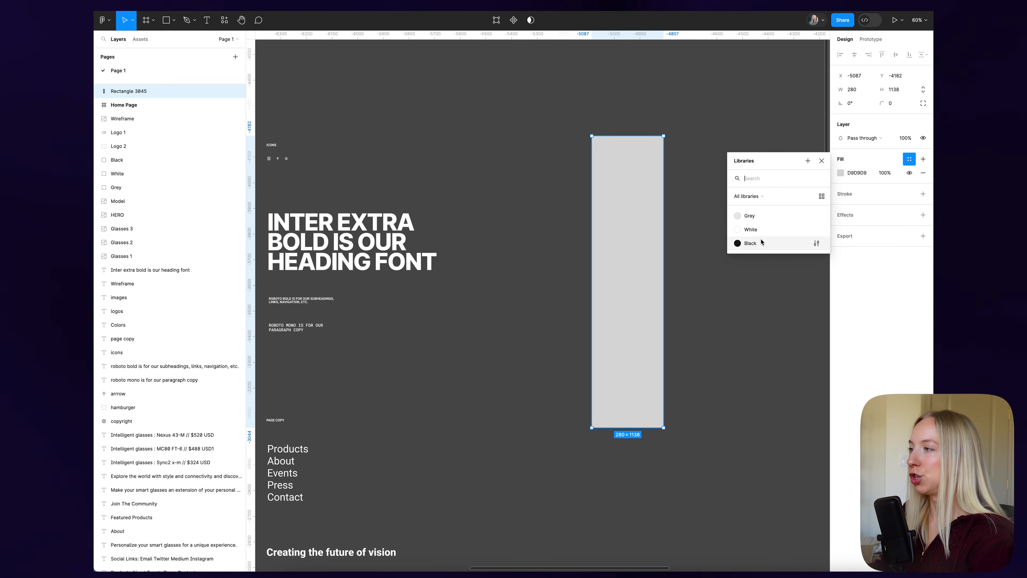
pyautogui.click(750, 243)
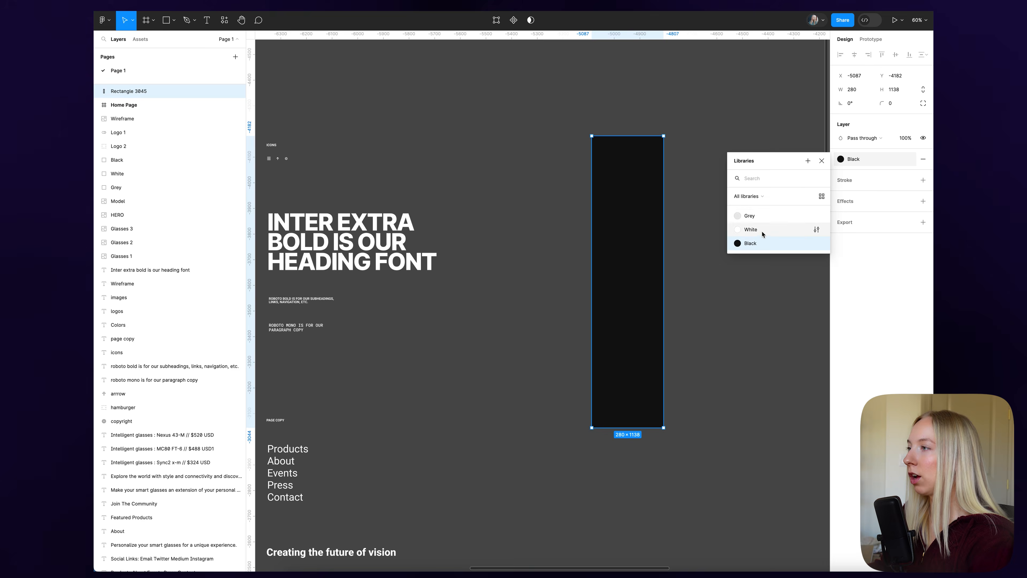
pyautogui.click(768, 229)
pyautogui.press('Delete')
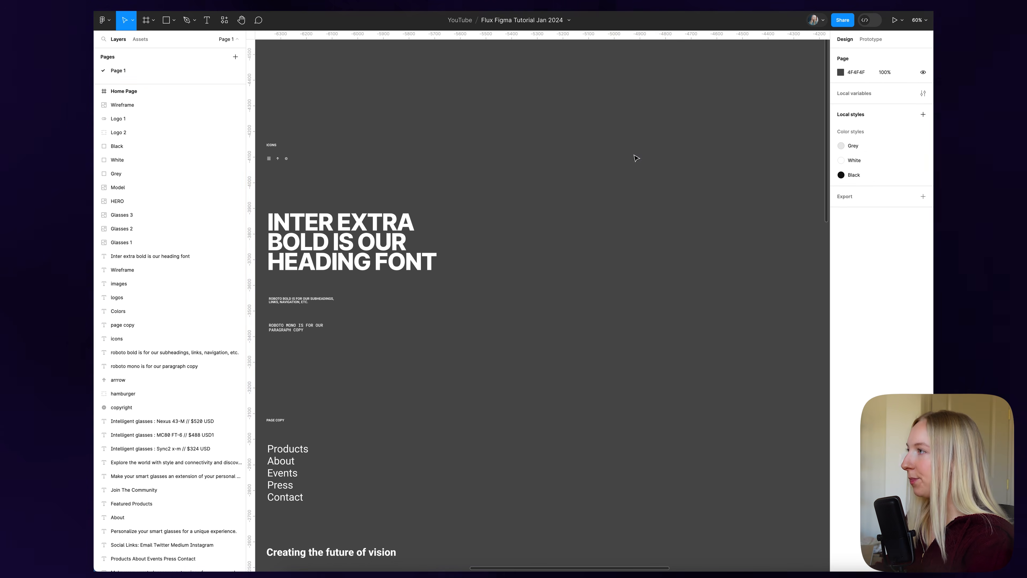
# - Create a text style named Header 1 from the Inter Extra Bold heading sample
pyautogui.hscroll(-10, 635, 158)
pyautogui.scroll(5, 693, 223)
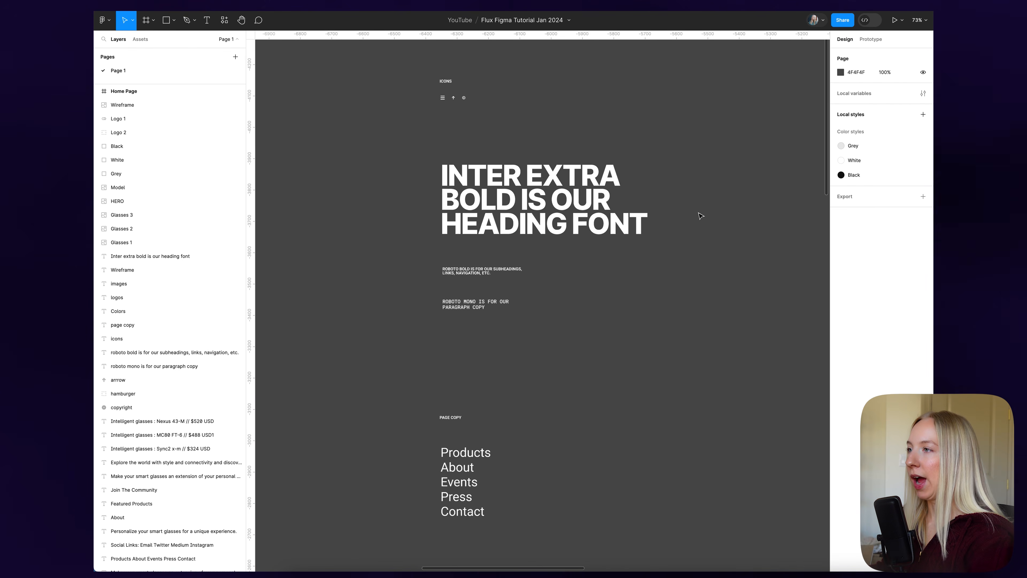
pyautogui.hscroll(4, 699, 213)
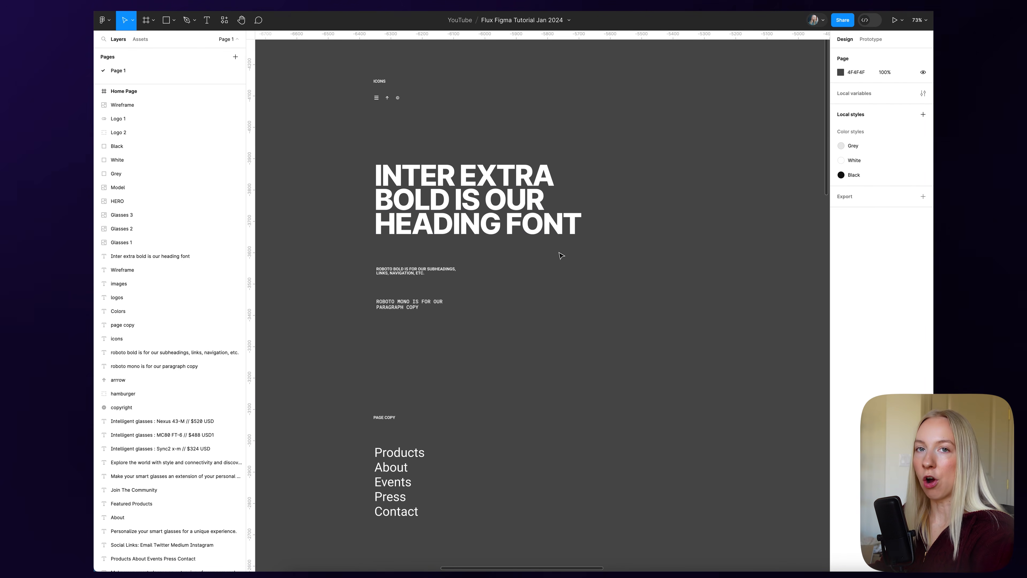
pyautogui.click(549, 199)
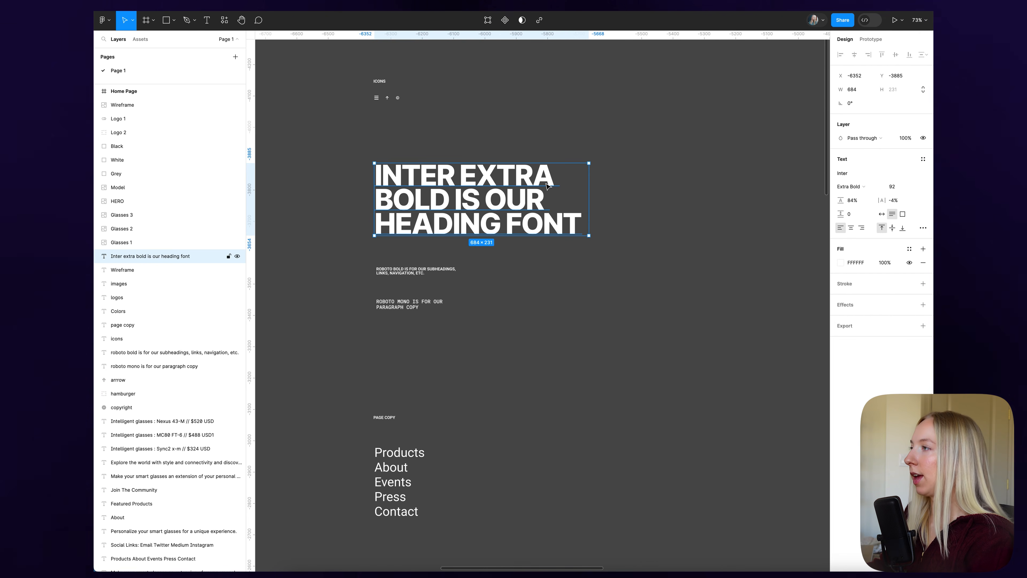
pyautogui.click(922, 159)
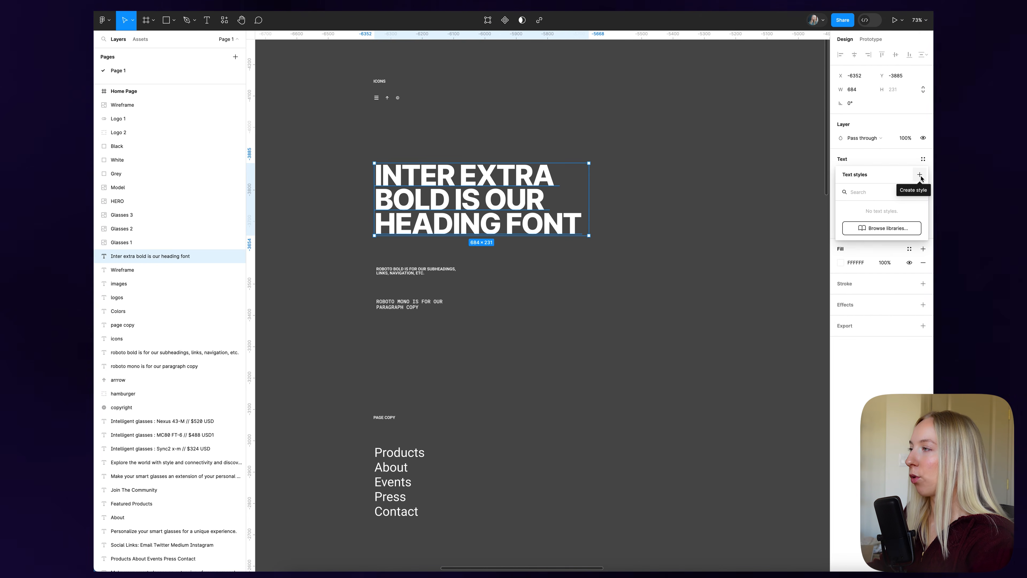
pyautogui.click(920, 175)
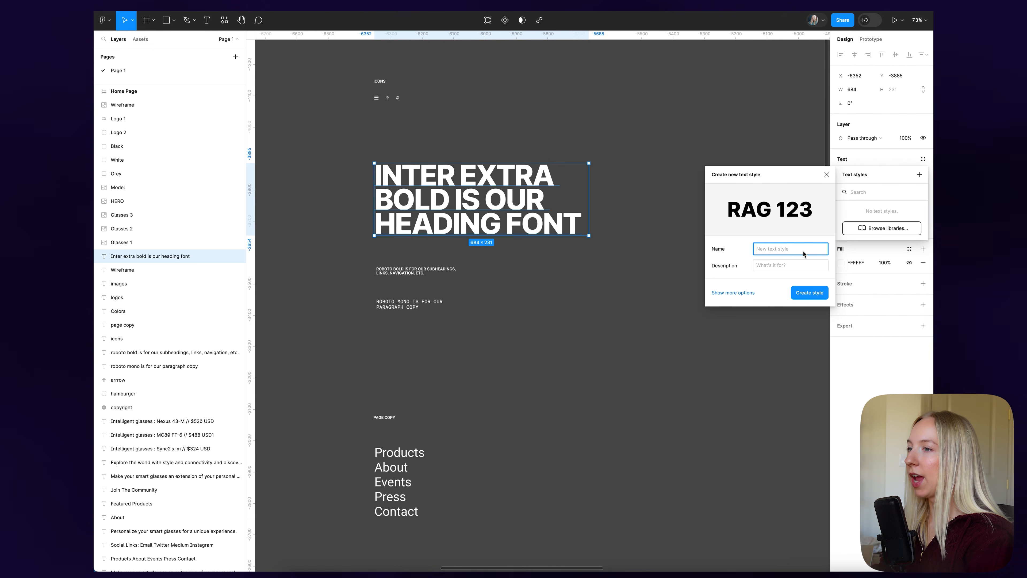
pyautogui.write('Head')
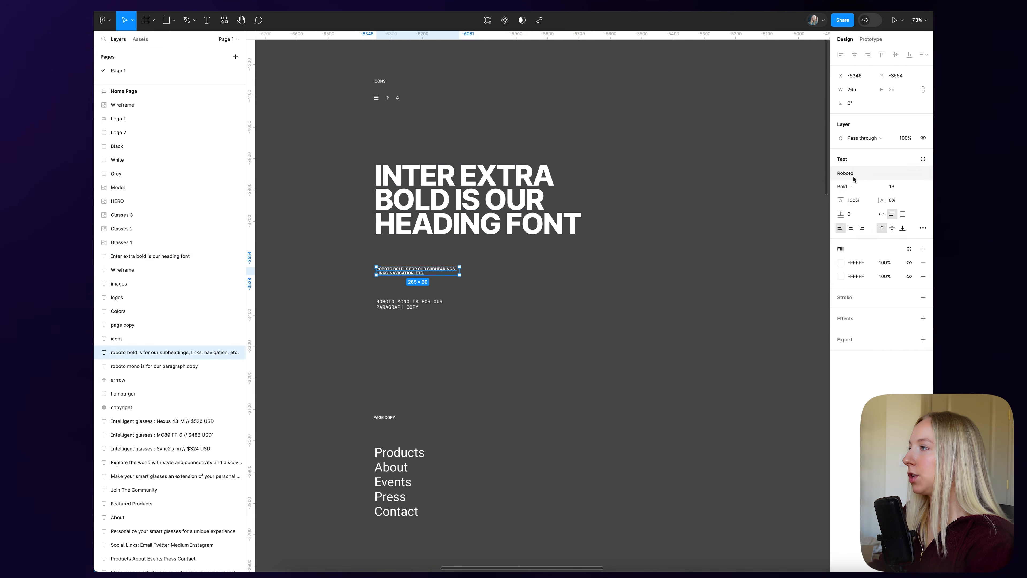
# - Create a text style from the Roboto Bold sample for subheadings, links and navigation
pyautogui.click(923, 158)
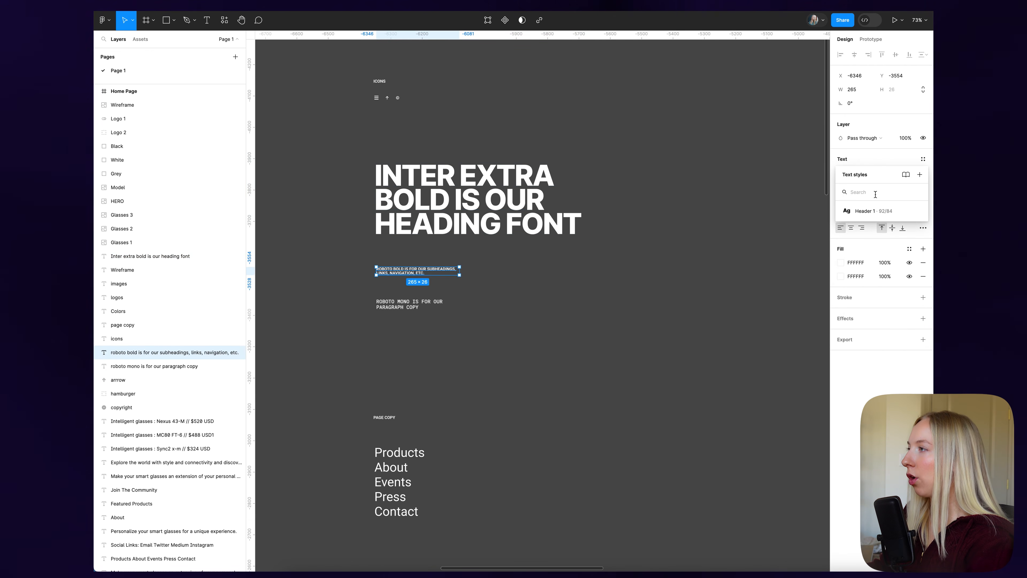
pyautogui.click(920, 174)
pyautogui.write('S')
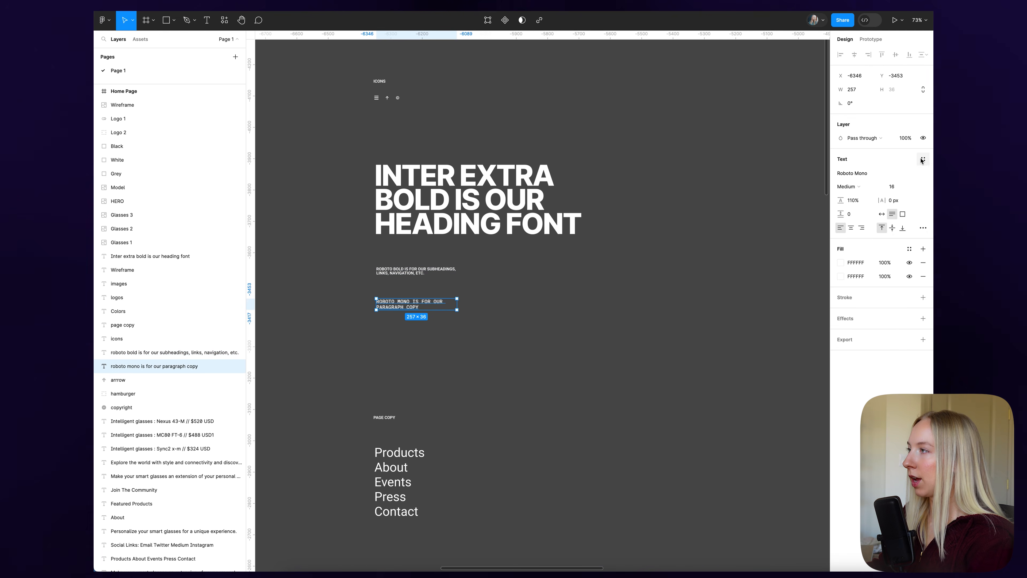
# - Create a text style named Paragraph from the Roboto Mono sample text
pyautogui.click(922, 159)
pyautogui.click(920, 174)
pyautogui.write('Pa')
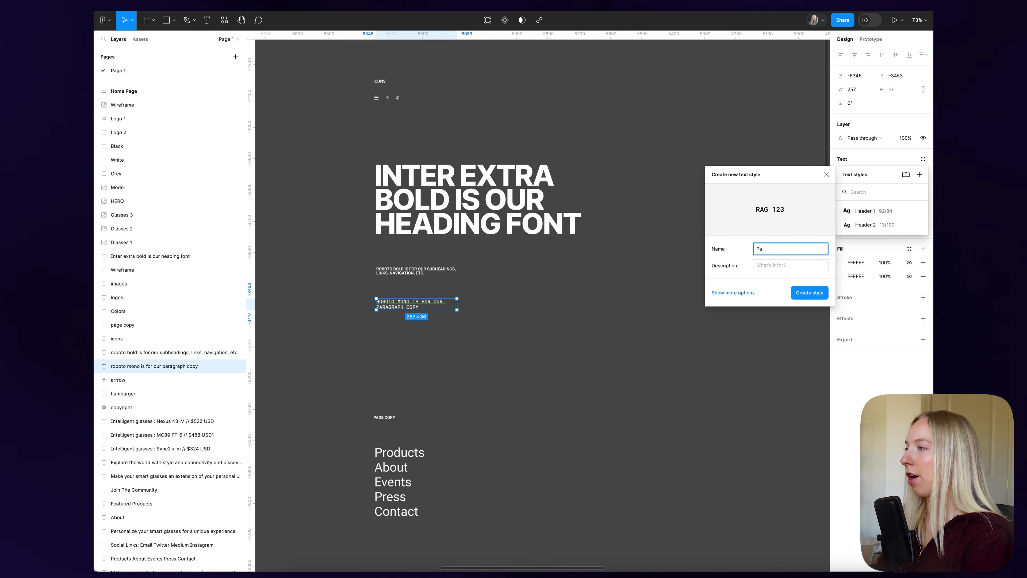
pyautogui.press('Return')
pyautogui.click(569, 271)
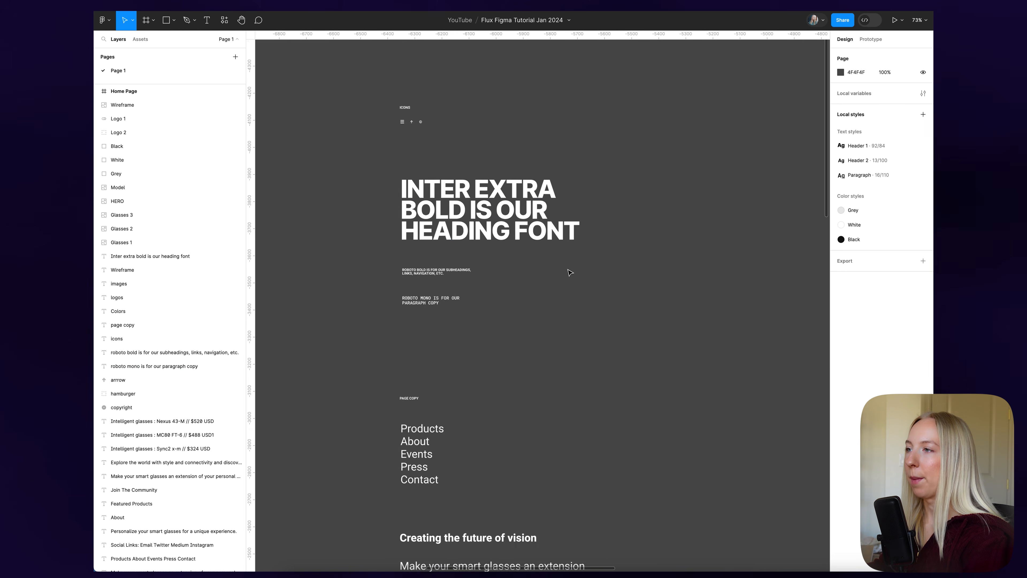
# - Examine the font samples and the hamburger, arrow and copyright icons under the Icons heading
pyautogui.scroll(-3, 568, 270)
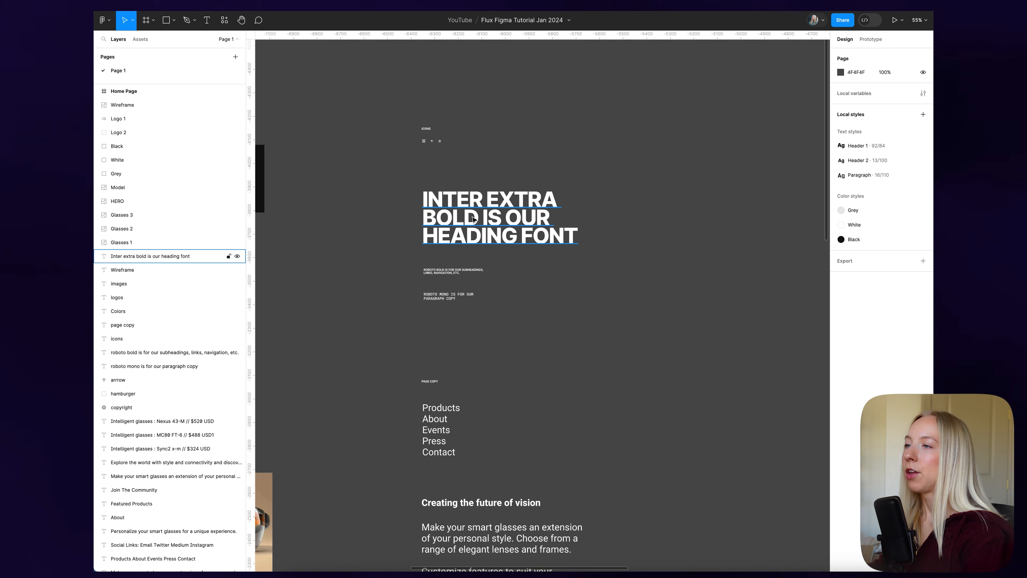
pyautogui.click(477, 202)
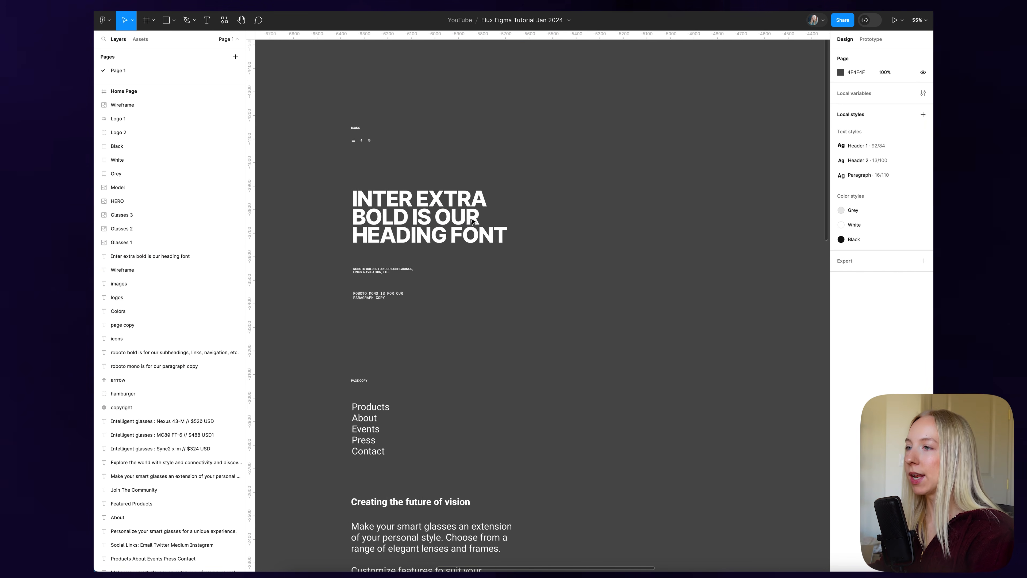
pyautogui.hscroll(-1, 471, 219)
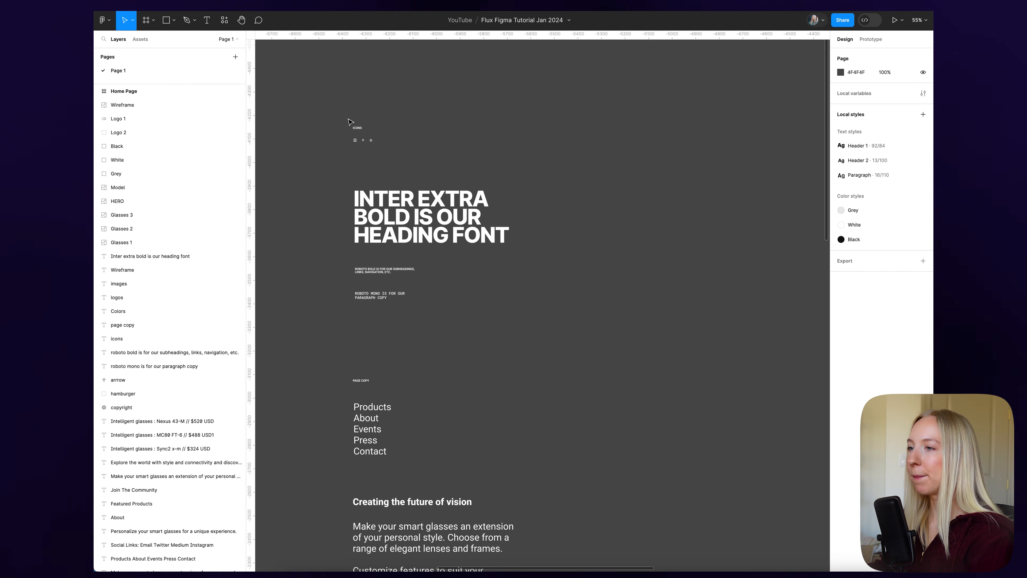
pyautogui.scroll(5, 341, 133)
pyautogui.scroll(10, 341, 133)
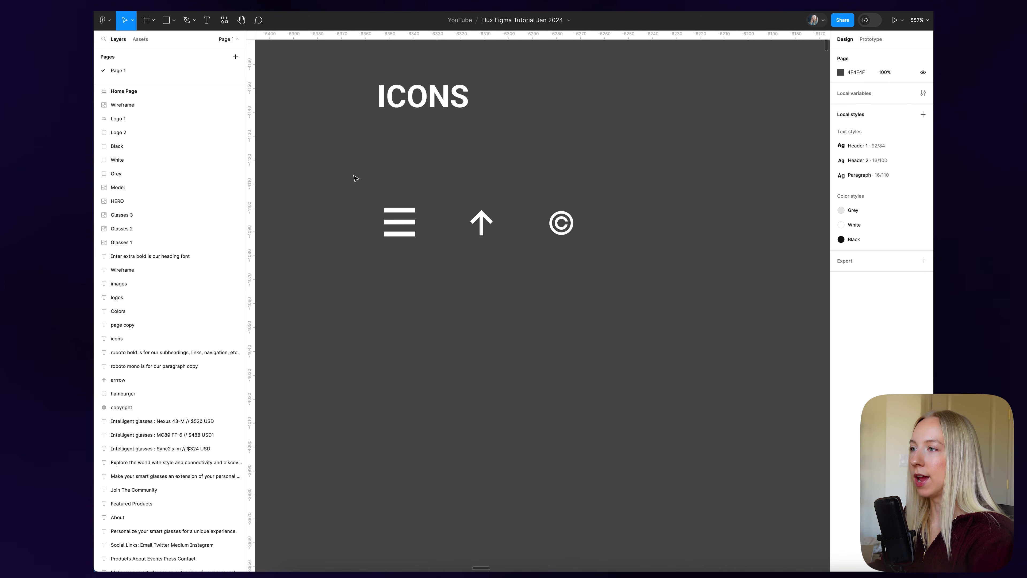
pyautogui.moveTo(355, 177); pyautogui.dragTo(642, 304)
pyautogui.click(605, 288)
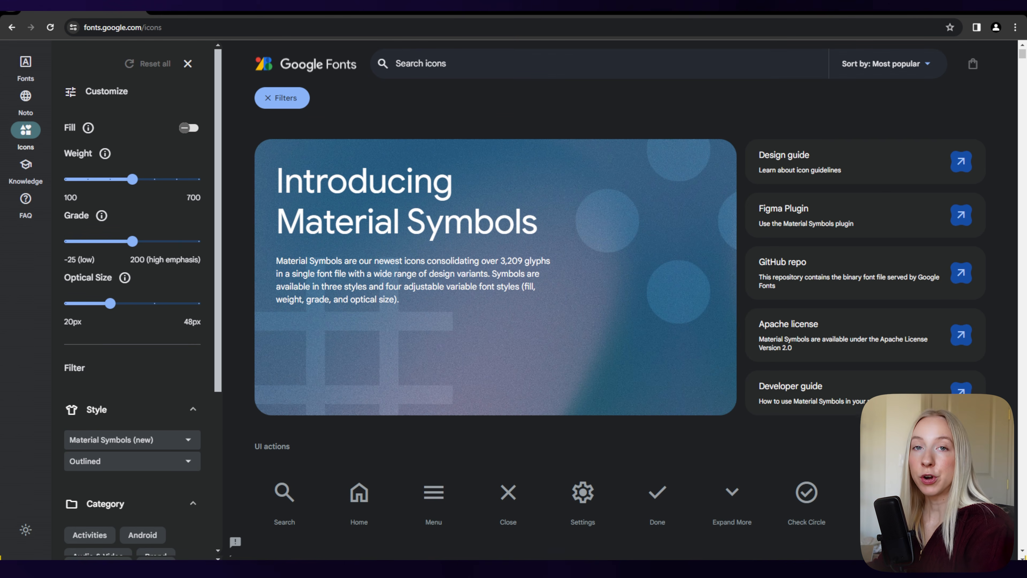
# - Browse the Material Symbols icon library on the Google Fonts website
pyautogui.scroll(-4, 514, 323)
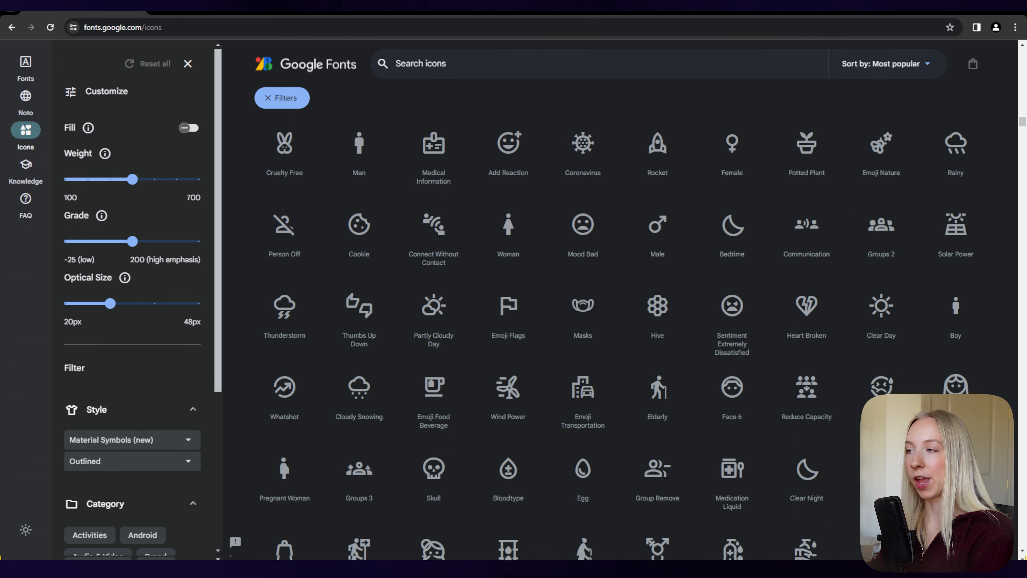
pyautogui.scroll(-3, 607, 324)
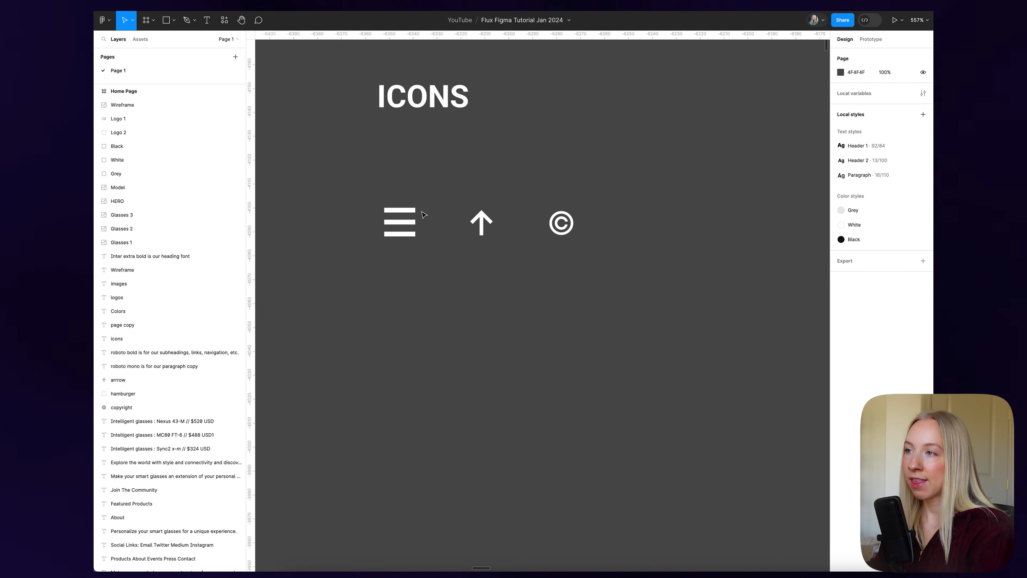
# - Return to Figma and inspect the layers inside the hamburger icon's group
pyautogui.click(409, 225)
pyautogui.moveTo(357, 190); pyautogui.dragTo(442, 279)
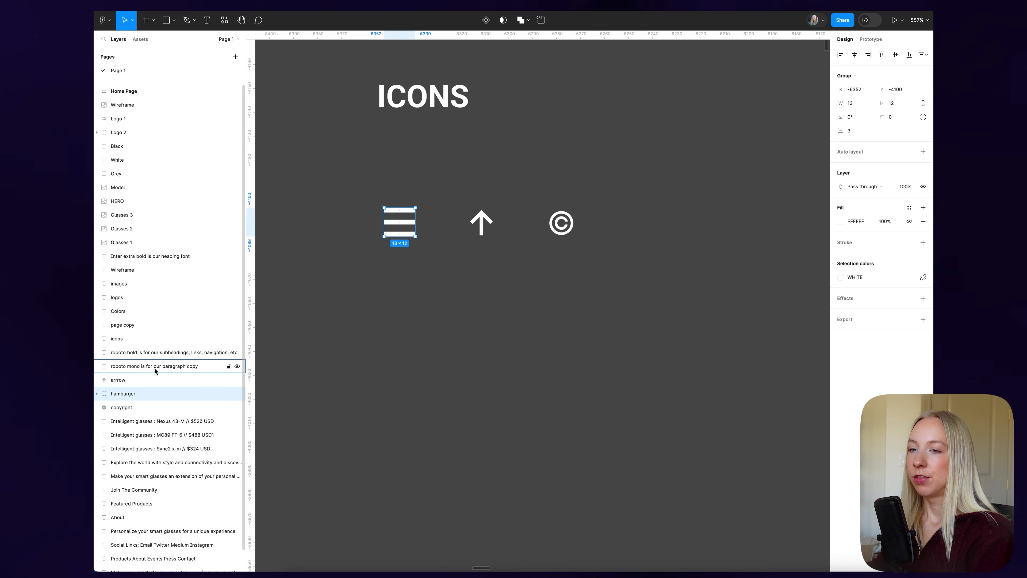
pyautogui.click(97, 394)
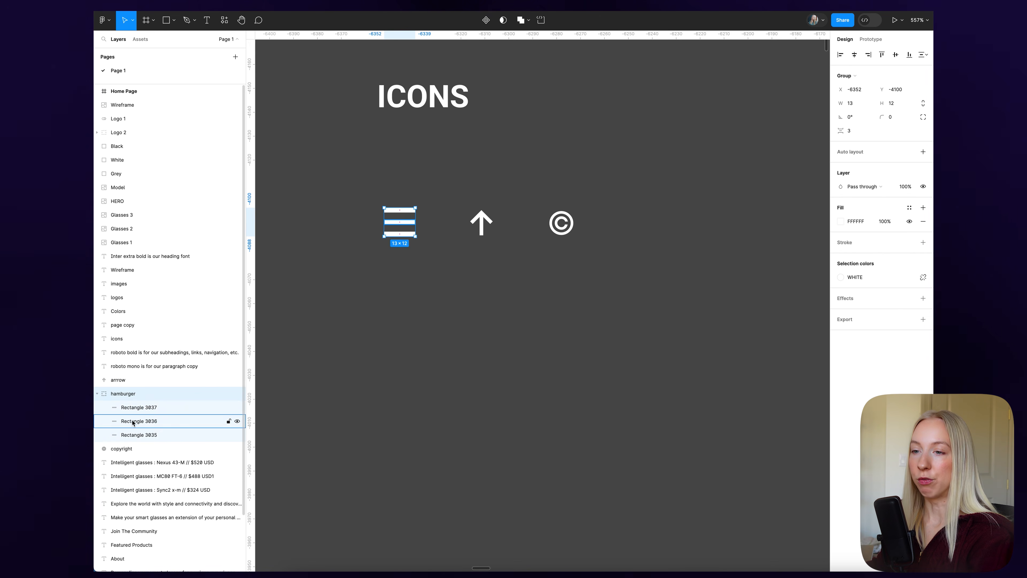
pyautogui.click(97, 393)
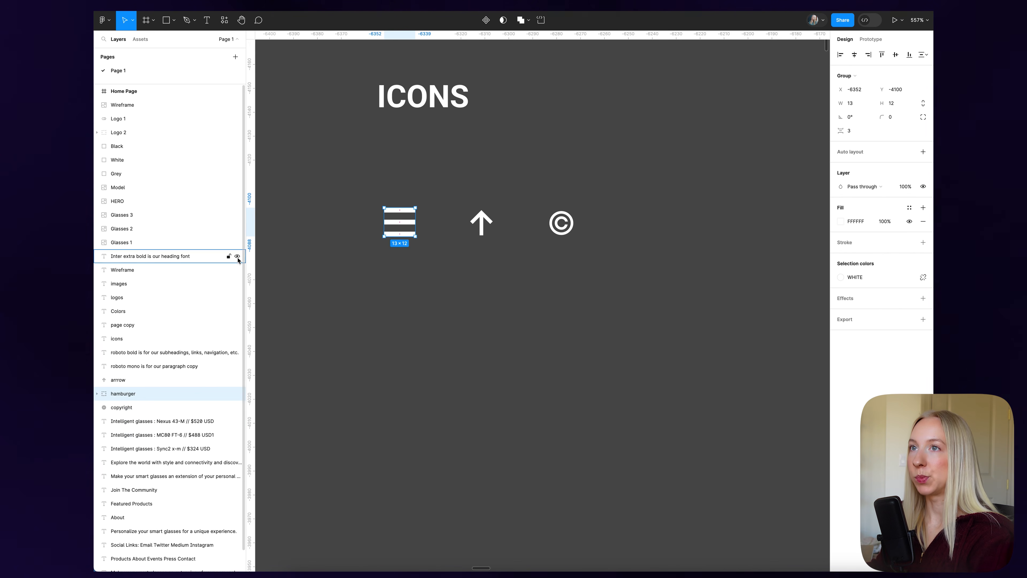
# - Wrap the hamburger group in a frame and set the frame's size to 16 × 16
pyautogui.rightClick(408, 226)
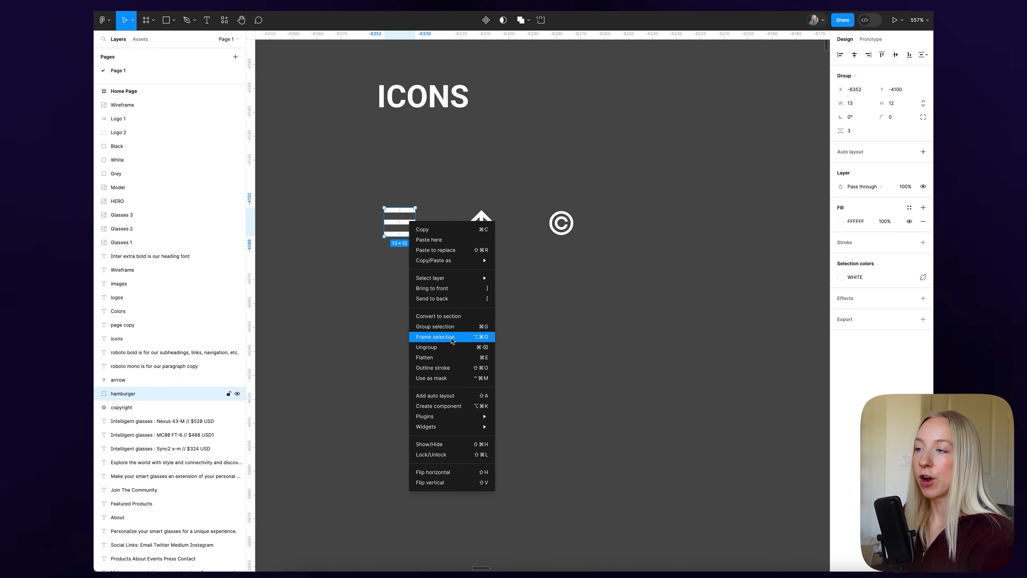
pyautogui.click(467, 341)
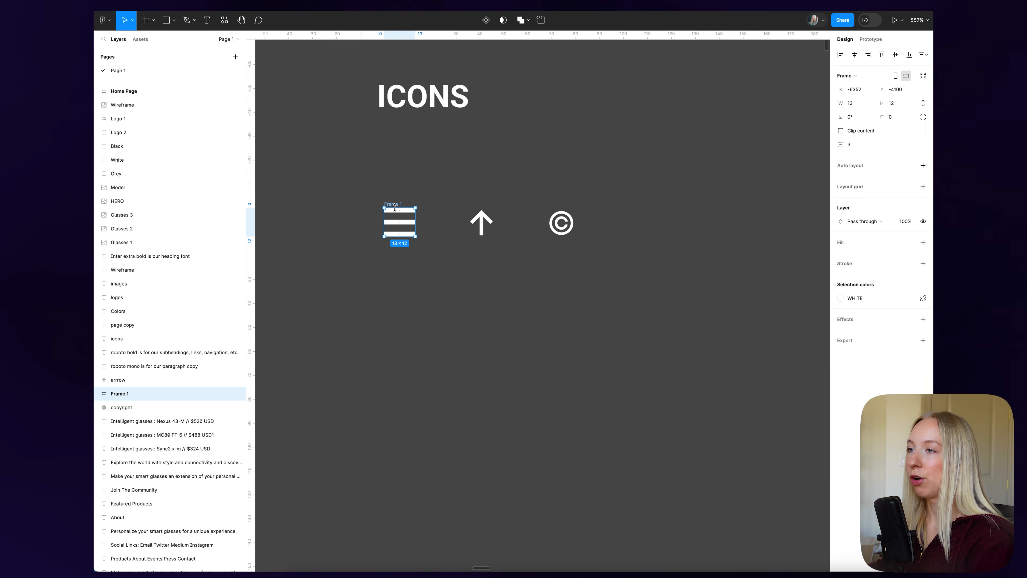
pyautogui.scroll(5, 395, 207)
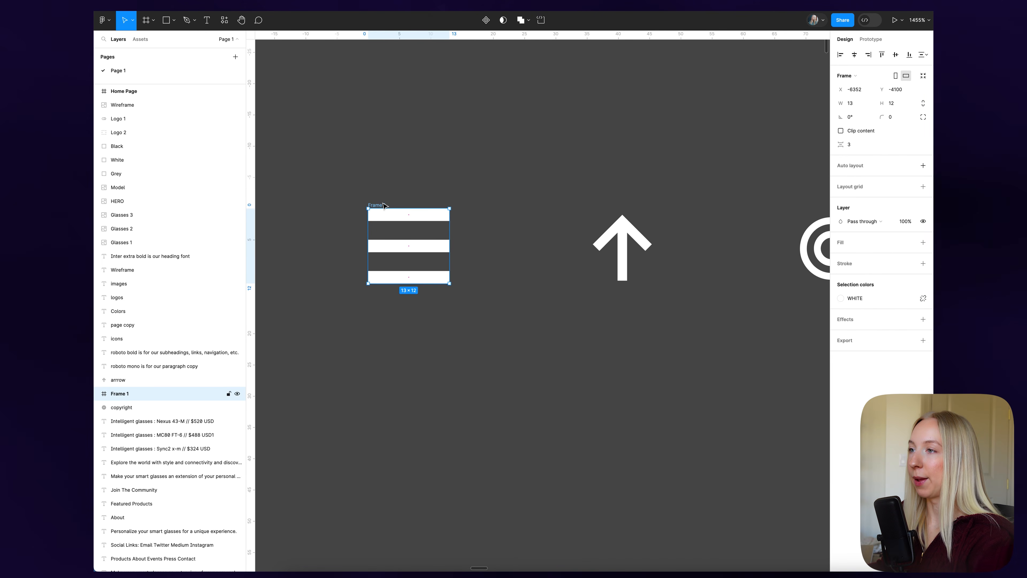
pyautogui.scroll(-2, 383, 205)
pyautogui.click(862, 105)
pyautogui.write('16')
pyautogui.press('Return')
pyautogui.click(897, 104)
pyautogui.write('16')
pyautogui.press('Return')
# - Center the hamburger group horizontally and vertically in its frame and narrow it to 12 wide from its left edge
pyautogui.click(400, 215)
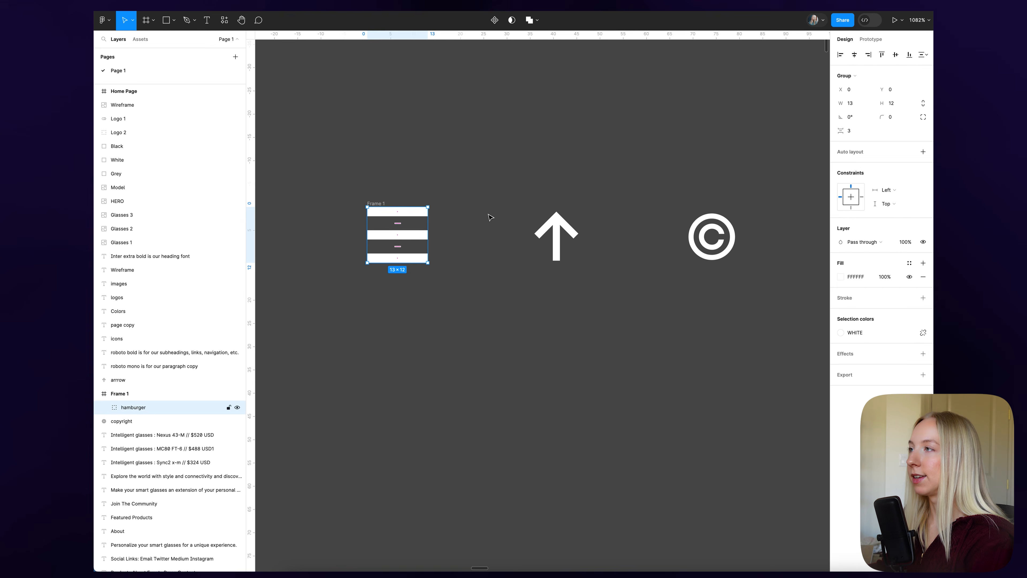
pyautogui.click(854, 54)
pyautogui.click(895, 55)
pyautogui.click(377, 203)
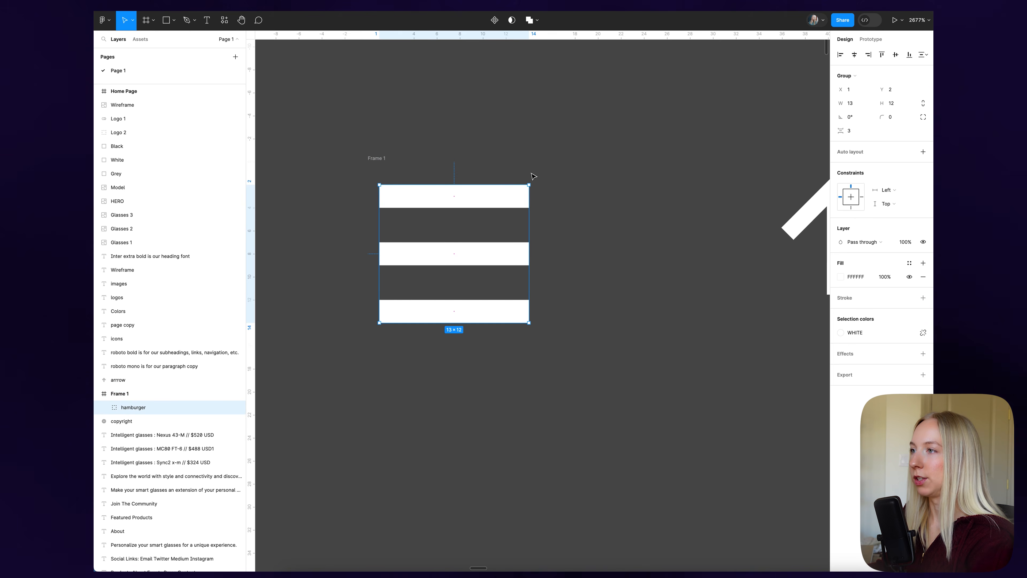
pyautogui.press('alt')
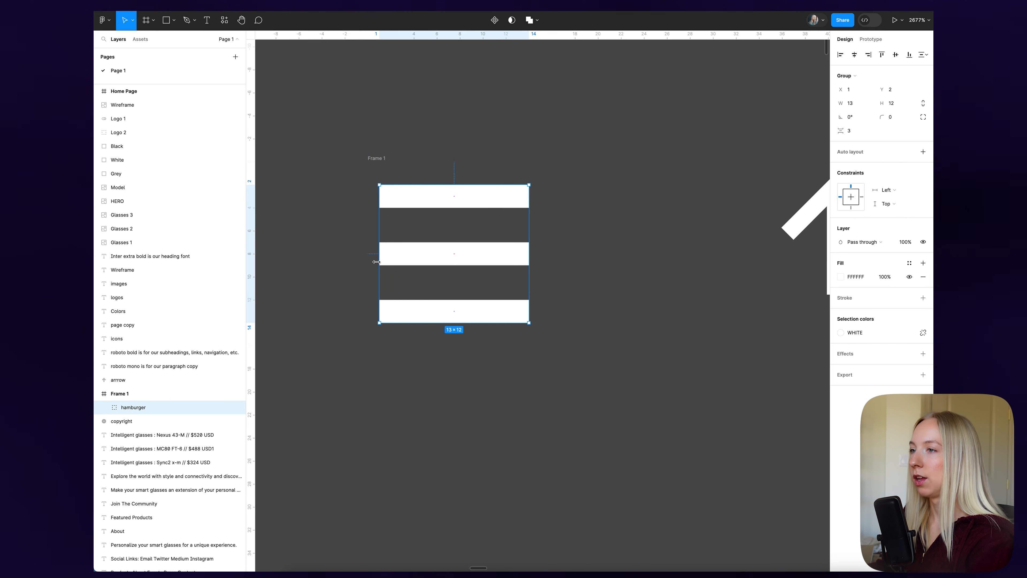
pyautogui.moveTo(387, 261); pyautogui.dragTo(399, 261)
pyautogui.press('alt')
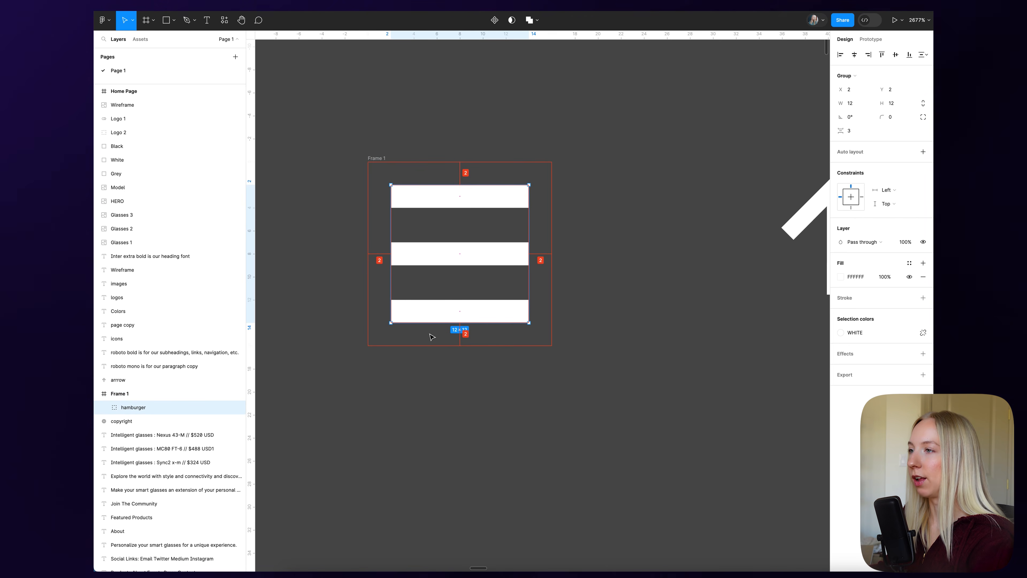
# - Rename the frame around the hamburger icon as Hamburger
pyautogui.click(431, 334)
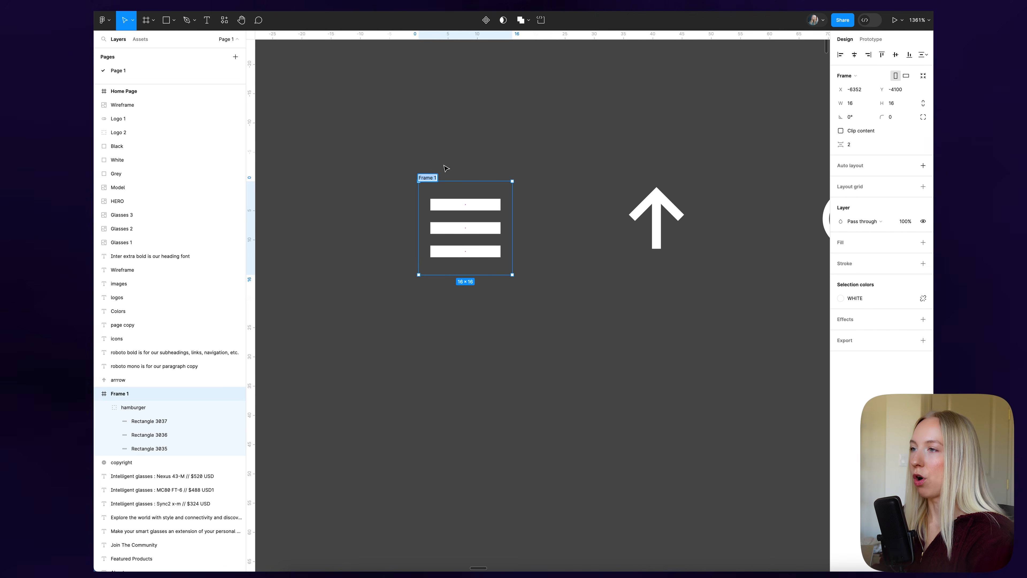
pyautogui.write('Ham')
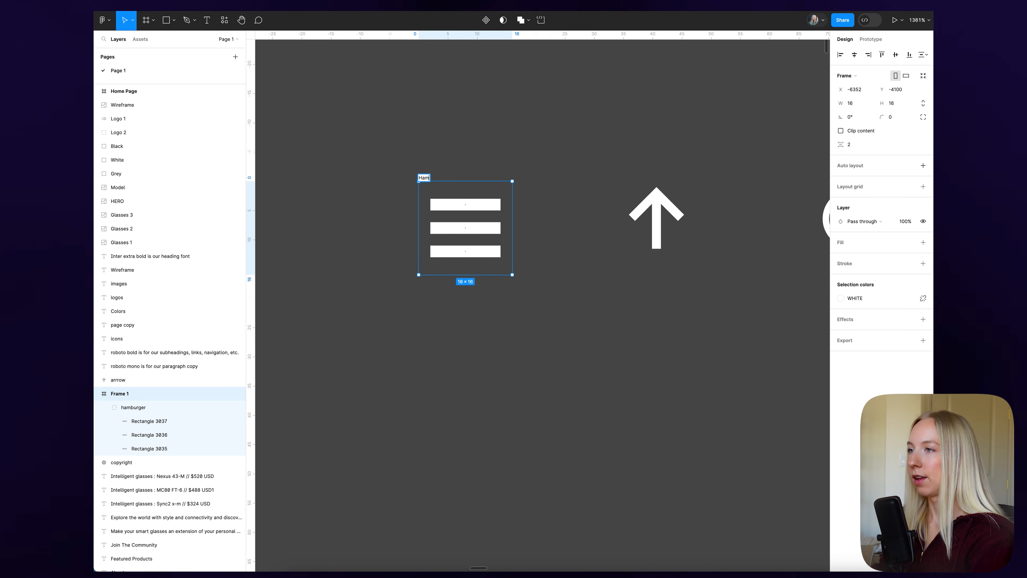
pyautogui.write('burger')
pyautogui.press('Return')
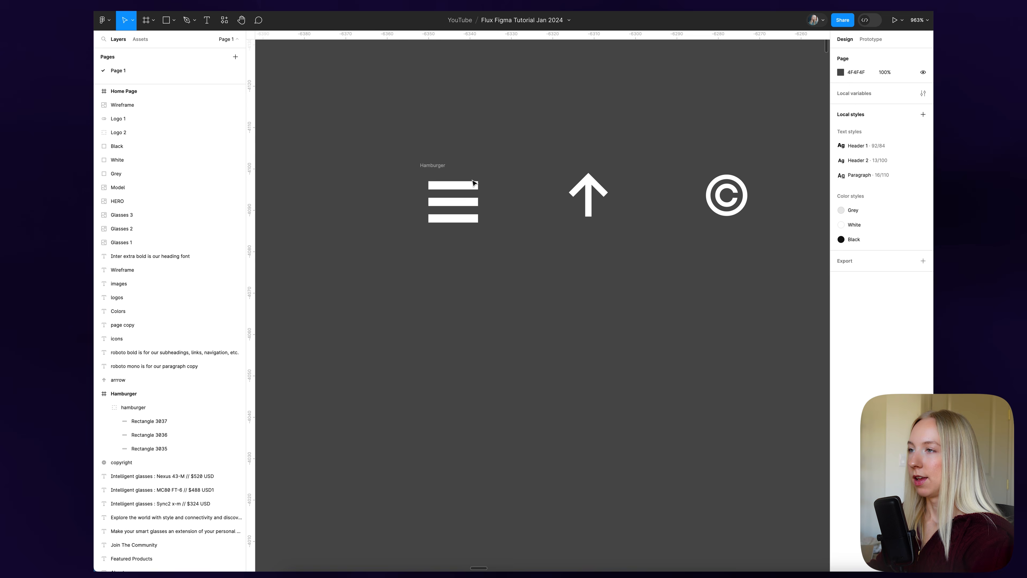
# - Wrap the arrow icon in its own frame
pyautogui.click(594, 183)
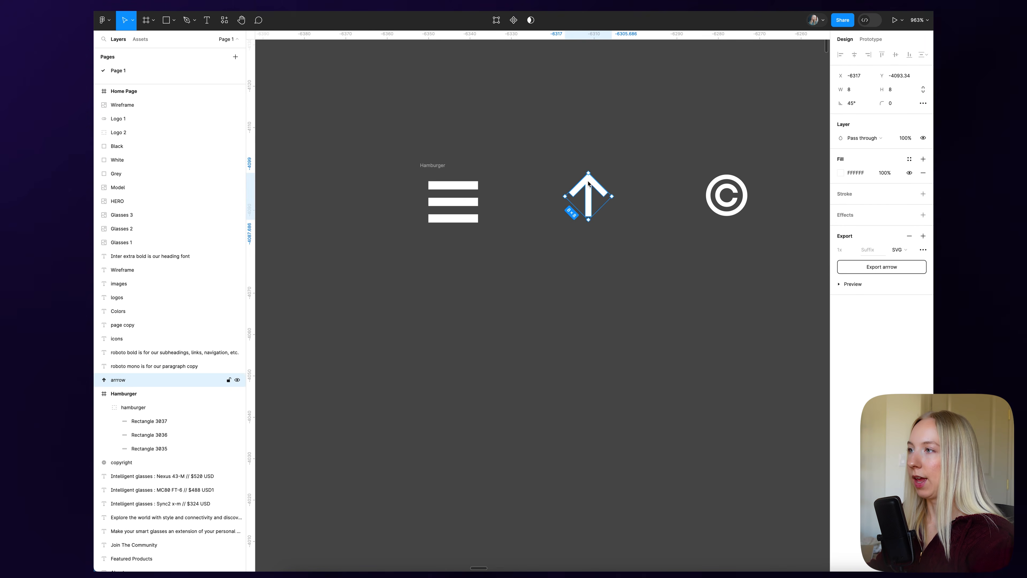
pyautogui.rightClick(589, 184)
pyautogui.click(633, 275)
# - Try to set the arrow's frame to 16 × 16
pyautogui.click(854, 103)
pyautogui.write('16')
pyautogui.press('Return')
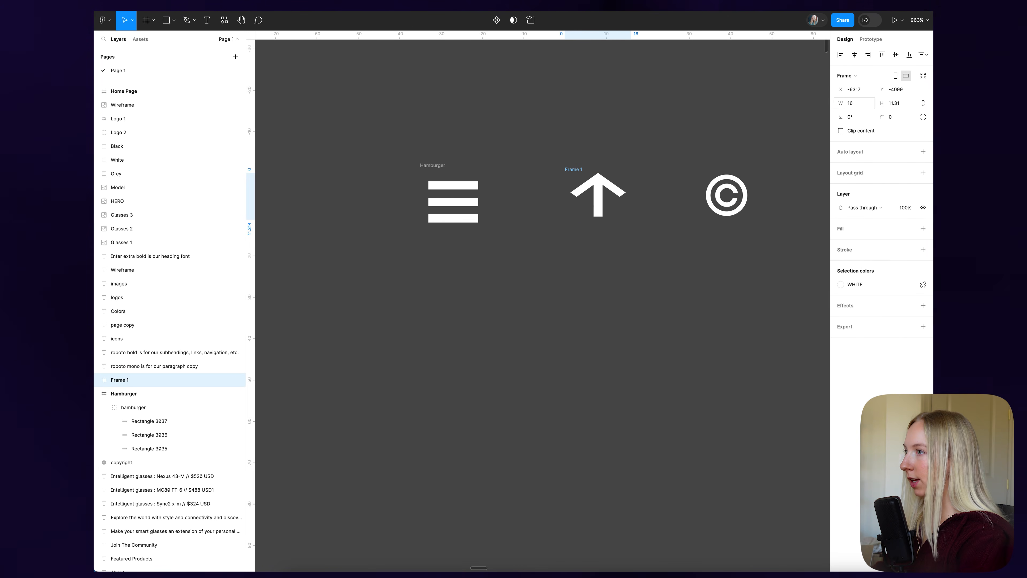
pyautogui.click(892, 105)
pyautogui.write('16')
pyautogui.press('Return')
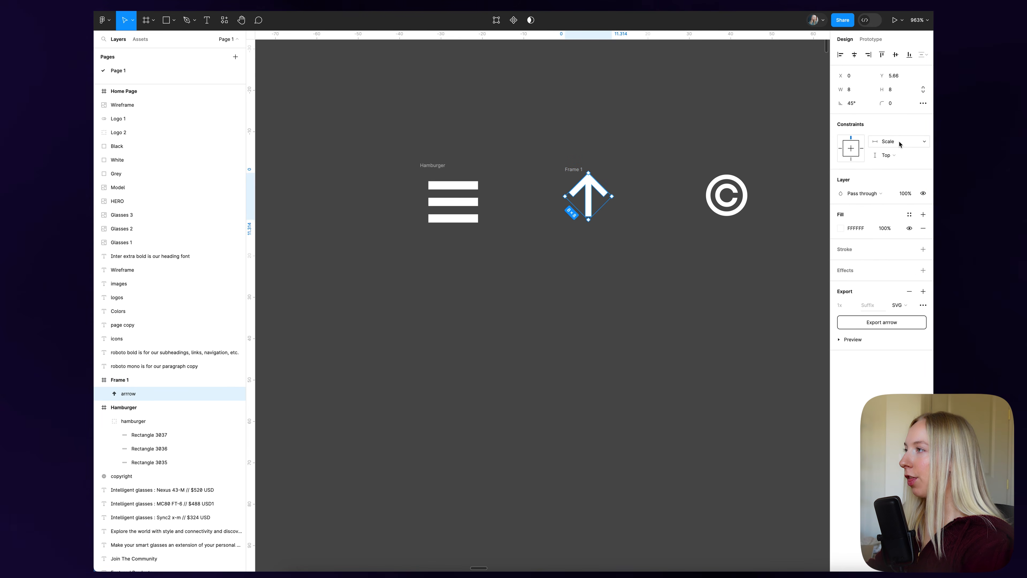
# - Set the arrow icon's horizontal and vertical constraints to Center
pyautogui.click(899, 143)
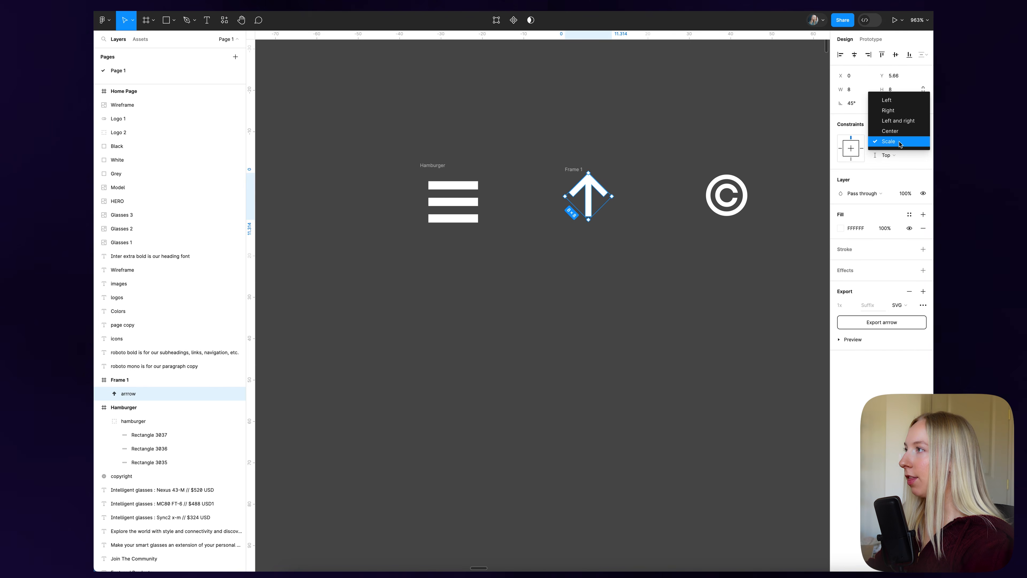
pyautogui.click(892, 99)
pyautogui.click(638, 220)
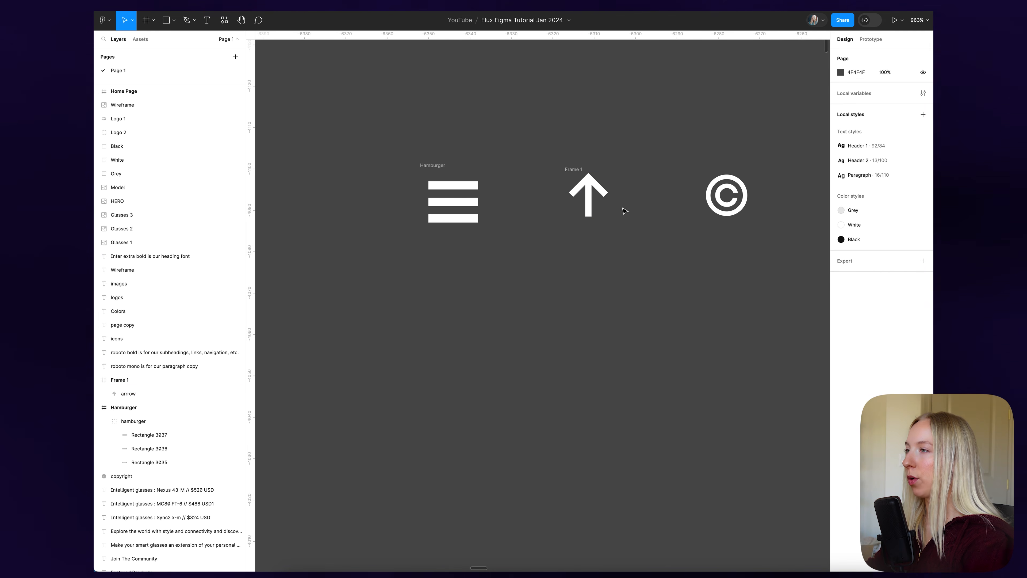
# - Set the width and height of the frame around the center-constrained arrow to 16
pyautogui.click(170, 379)
pyautogui.click(857, 103)
pyautogui.write('16')
pyautogui.press('Return')
pyautogui.click(892, 104)
pyautogui.write('16')
pyautogui.press('Return')
pyautogui.click(596, 201)
# - Rename the frame around the arrow icon as Arrow
pyautogui.click(566, 172)
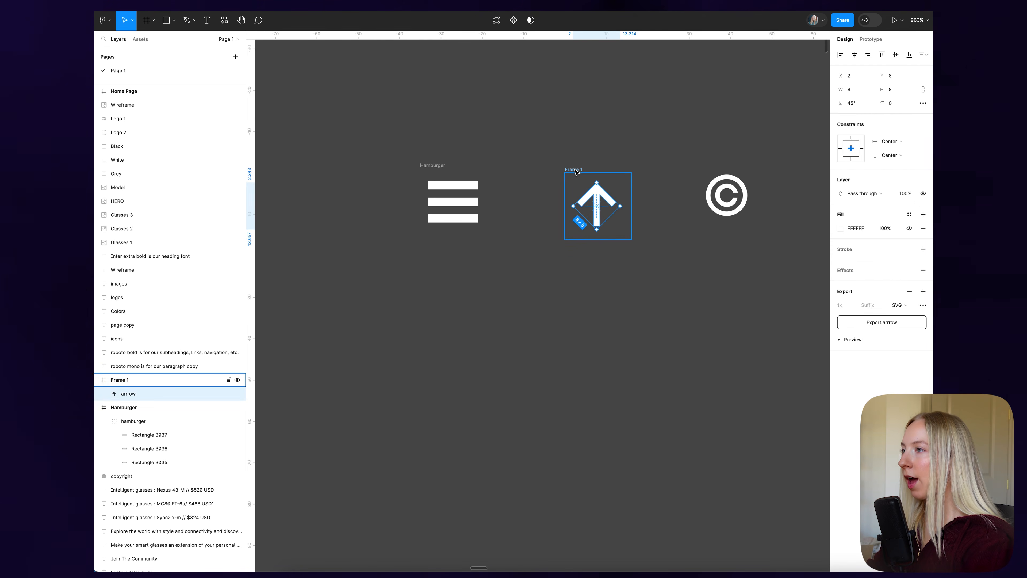
pyautogui.doubleClick(571, 169)
pyautogui.write('Arrow')
pyautogui.click(623, 131)
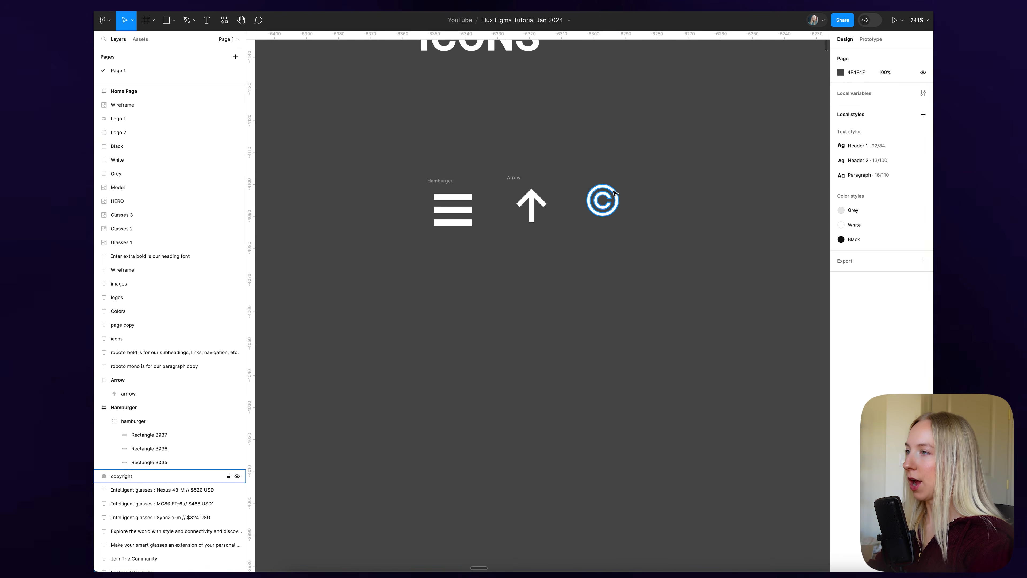
# - Wrap the copyright icon in a frame and select that frame
pyautogui.click(614, 194)
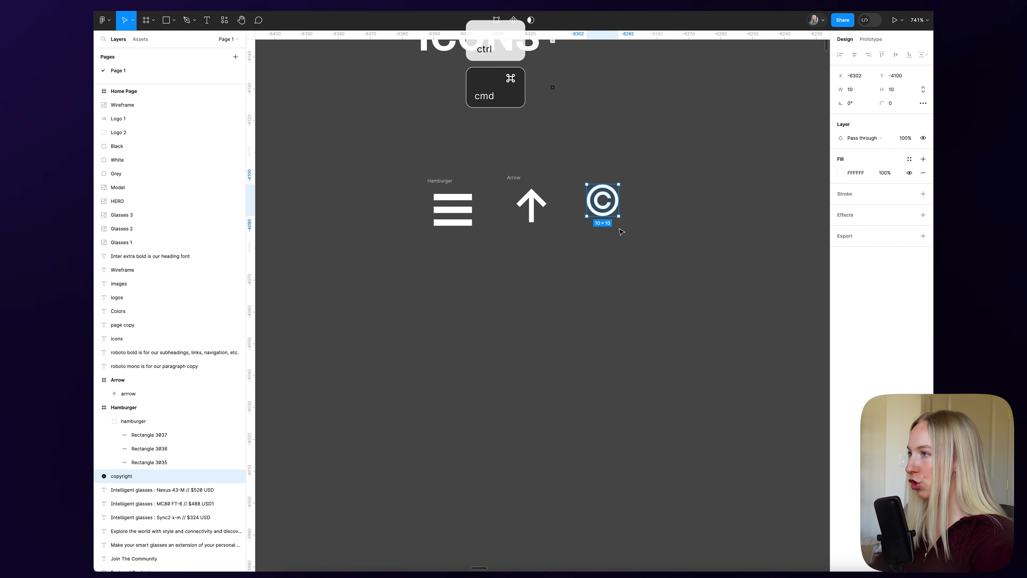
pyautogui.hotkey('ctrl', 'alt', 'g')
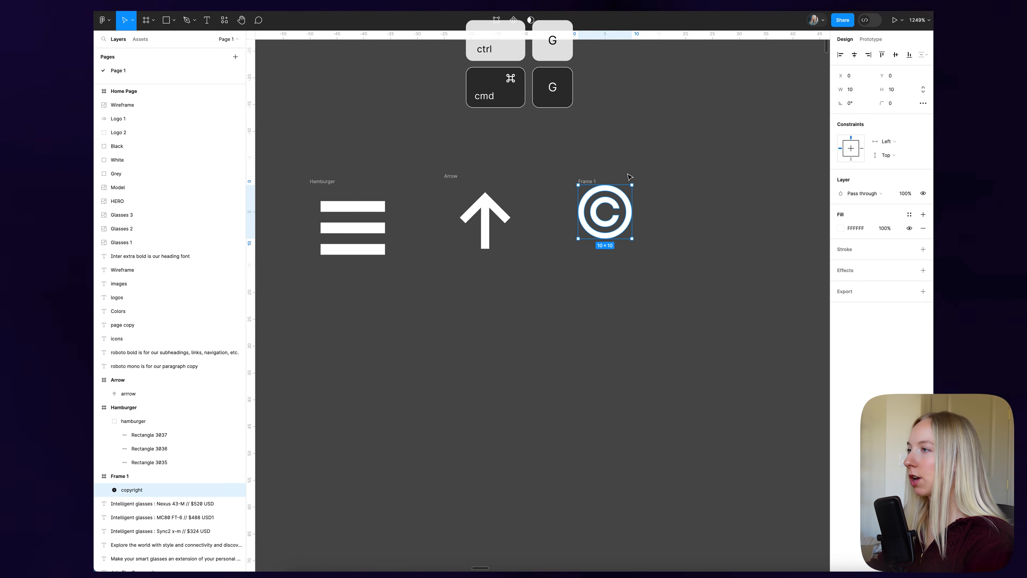
pyautogui.press('Escape')
# - Set the copyright icon's frame to 16 × 16 and center the icon inside it both ways
pyautogui.click(861, 104)
pyautogui.write('1')
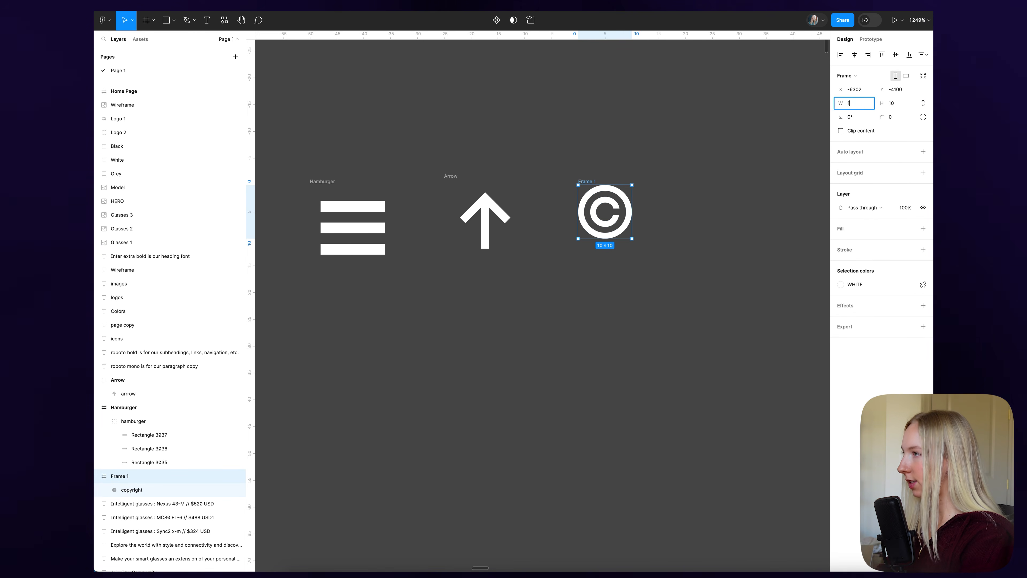
pyautogui.write('6')
pyautogui.press('Return')
pyautogui.click(897, 102)
pyautogui.write('16')
pyautogui.press('Return')
pyautogui.hotkey('alt', 'h')
pyautogui.hotkey('alt', 'v')
# - Rename the frame around the copyright icon as Copyright
pyautogui.doubleClick(593, 180)
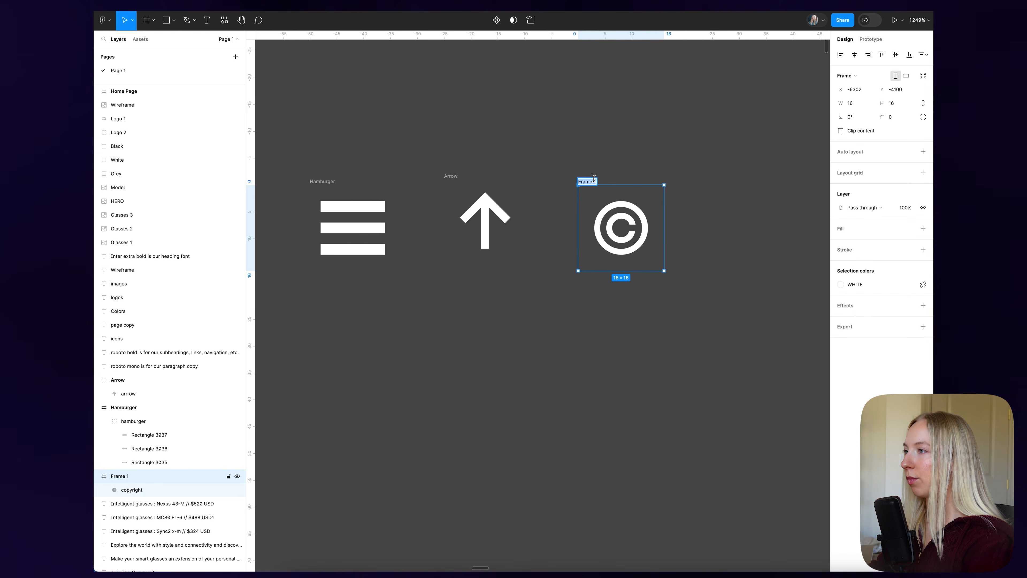
pyautogui.write('copyright')
# - Check the Hamburger, Arrow and Copyright frames together, and inspect each icon inside them
pyautogui.click(433, 205)
pyautogui.keyDown('shift'); pyautogui.click(510, 211); pyautogui.keyUp('shift')
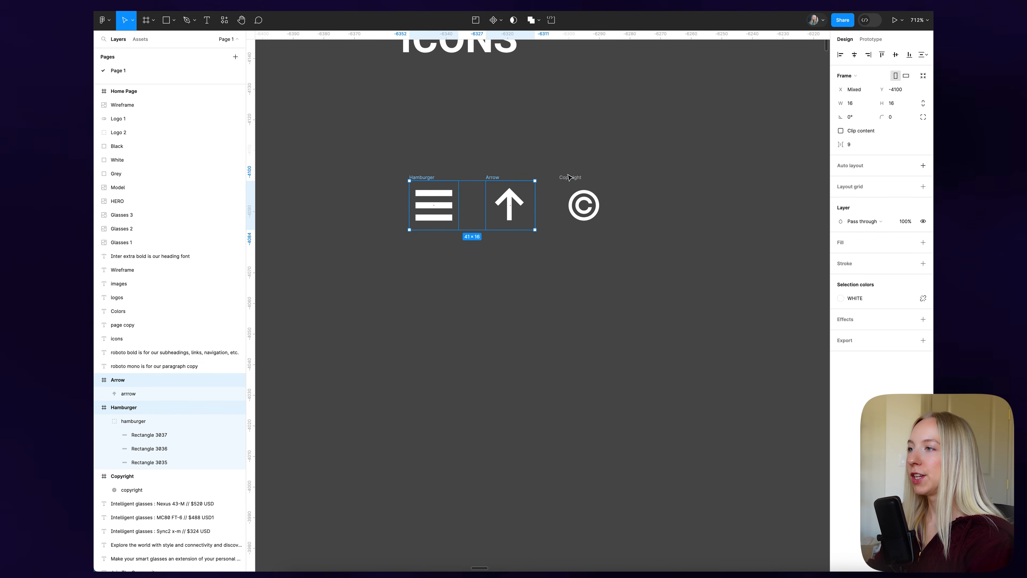
pyautogui.keyDown('shift'); pyautogui.click(595, 225); pyautogui.keyUp('shift')
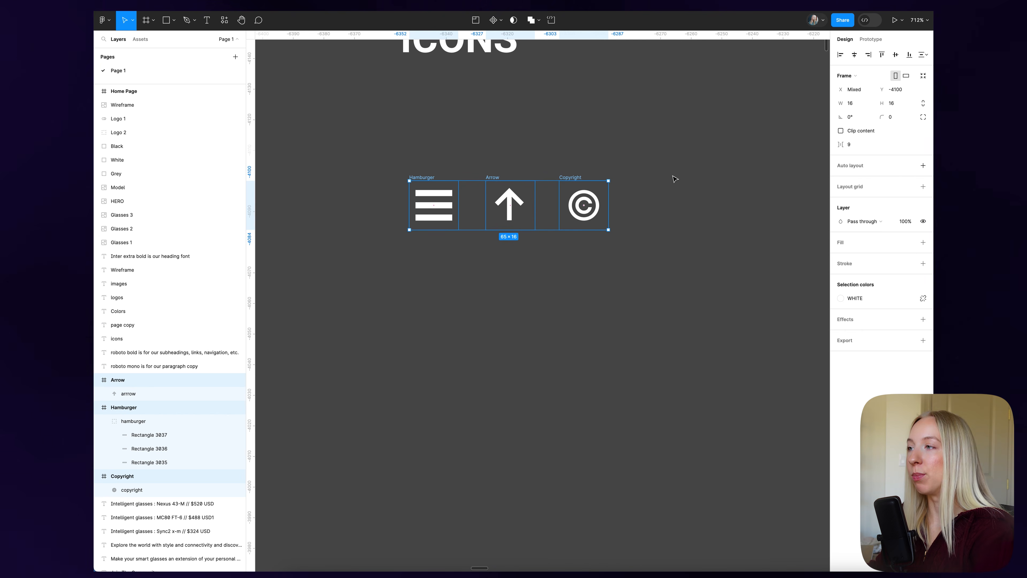
pyautogui.click(643, 204)
pyautogui.click(585, 206)
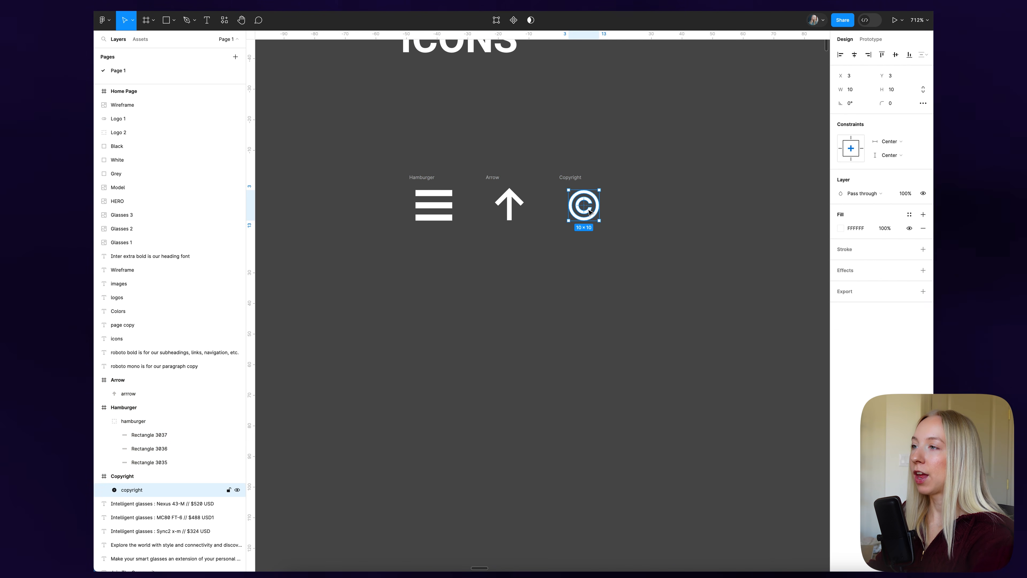
pyautogui.click(516, 201)
pyautogui.click(433, 209)
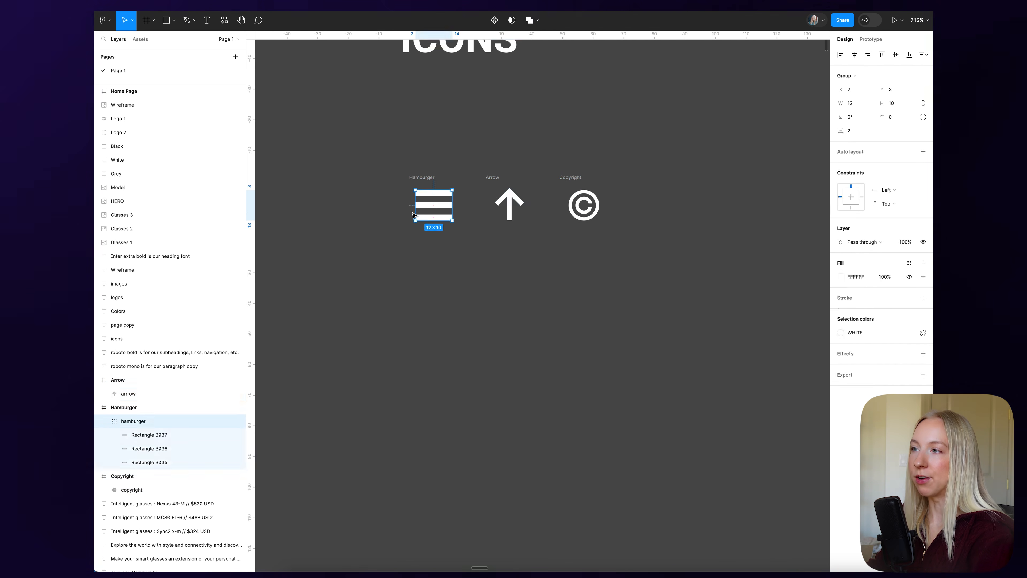
pyautogui.click(516, 275)
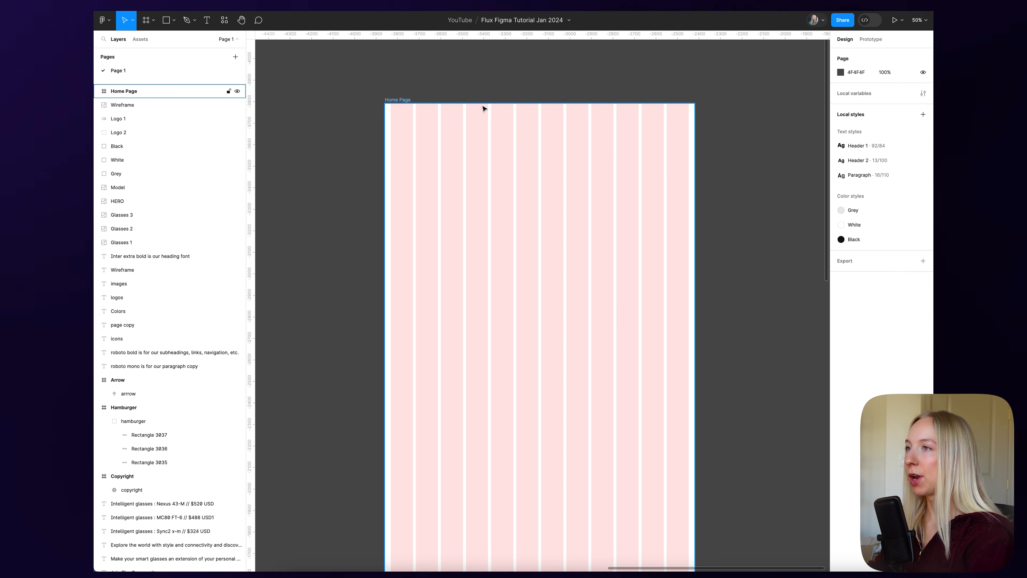
# - Draw a 1440 × 810 frame across the top of the Home Page frame and rename it Hero
pyautogui.press('f')
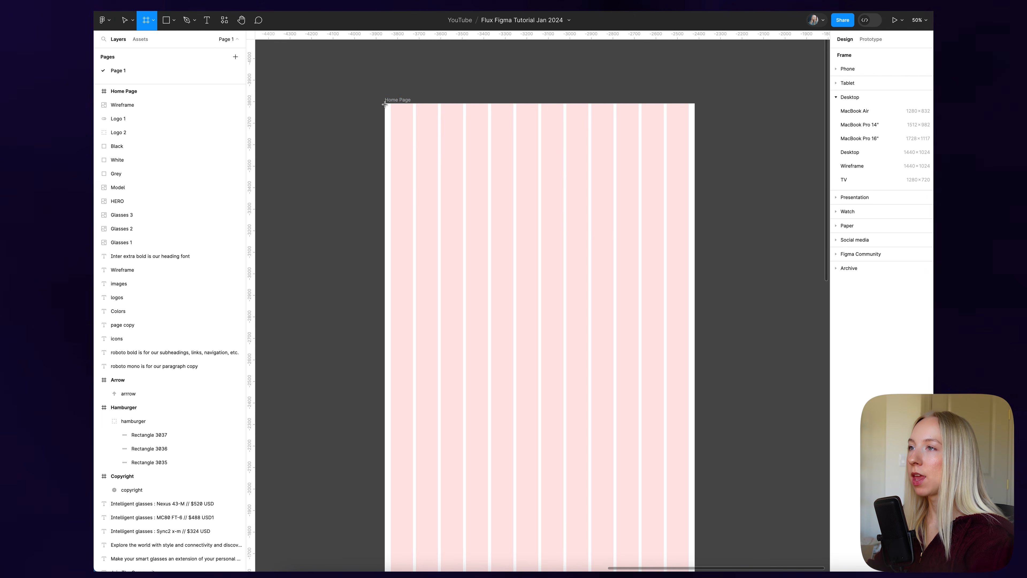
pyautogui.moveTo(385, 104); pyautogui.dragTo(697, 280)
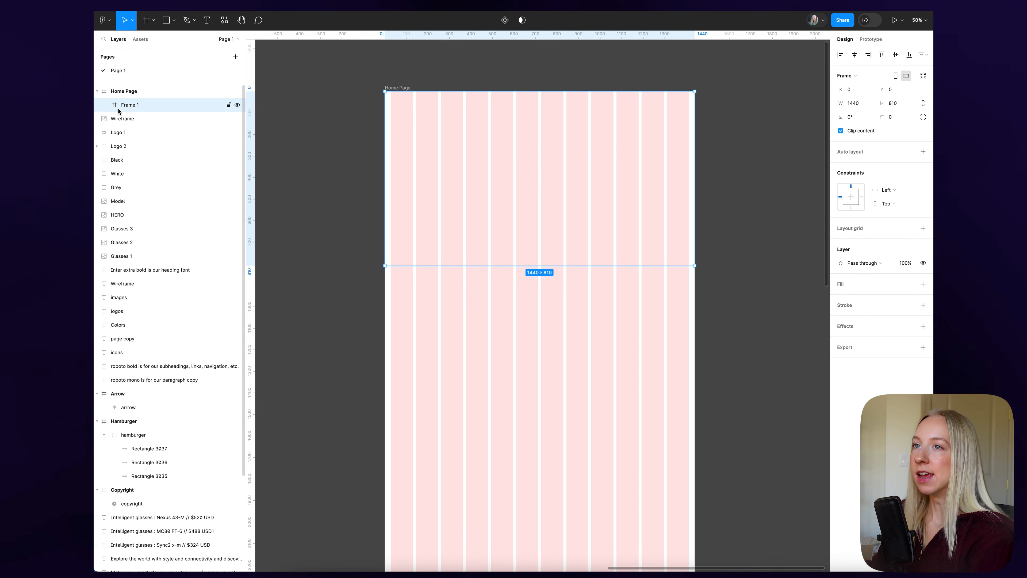
pyautogui.doubleClick(133, 105)
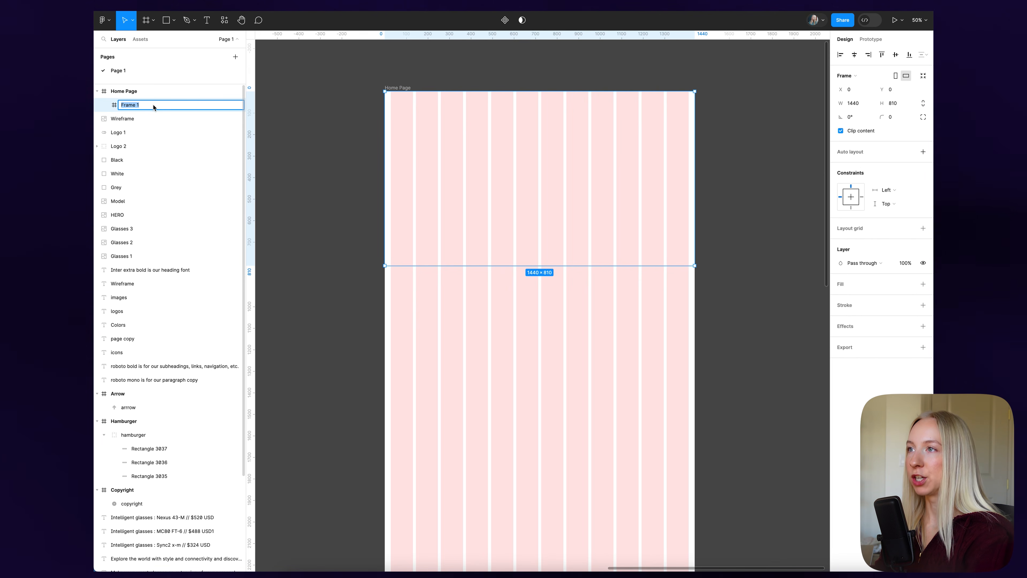
pyautogui.write('Hero')
pyautogui.press('Return')
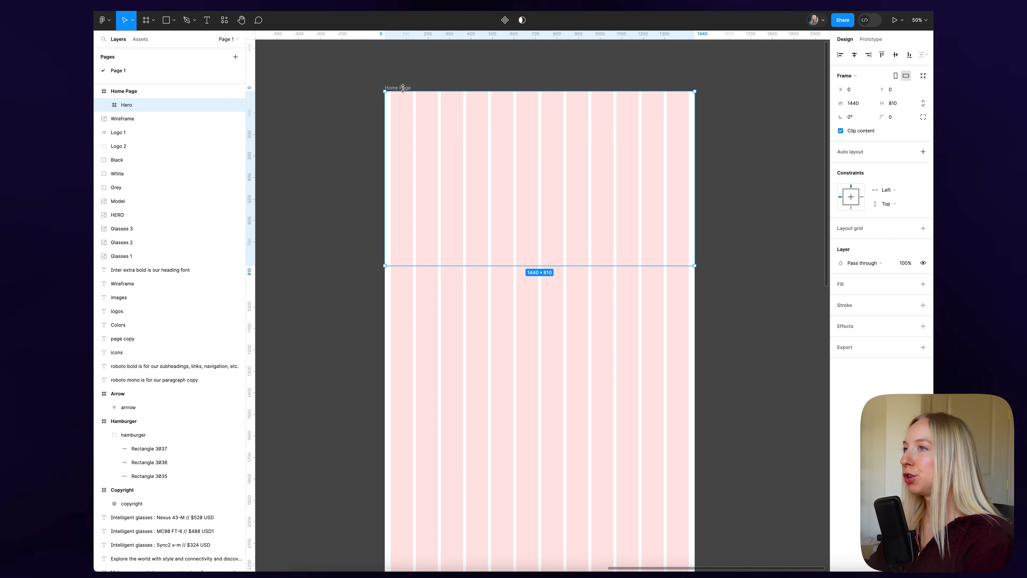
# - Hide the 12-column layout grid on the Home Page frame
pyautogui.click(439, 75)
pyautogui.click(402, 88)
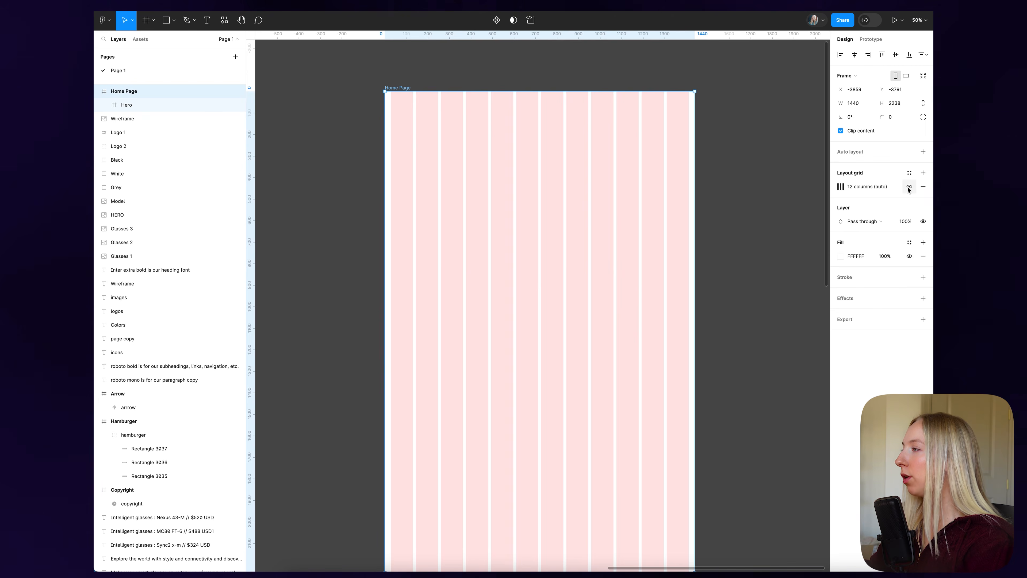
pyautogui.click(909, 187)
pyautogui.click(388, 79)
# - Add an image fill to the Hero frame using the photo of the woman wearing orange-lens smart glasses
pyautogui.click(479, 160)
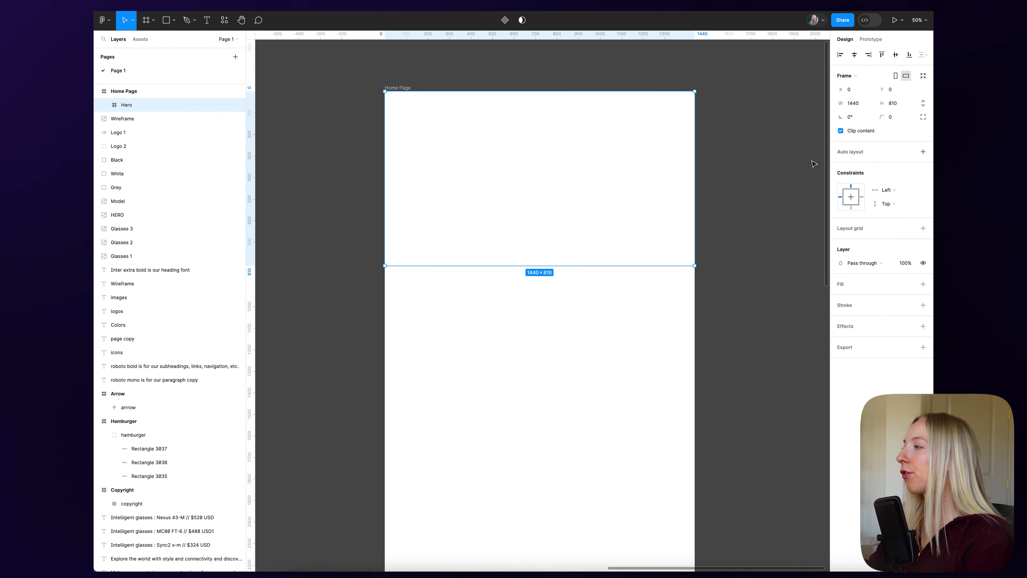
pyautogui.click(923, 284)
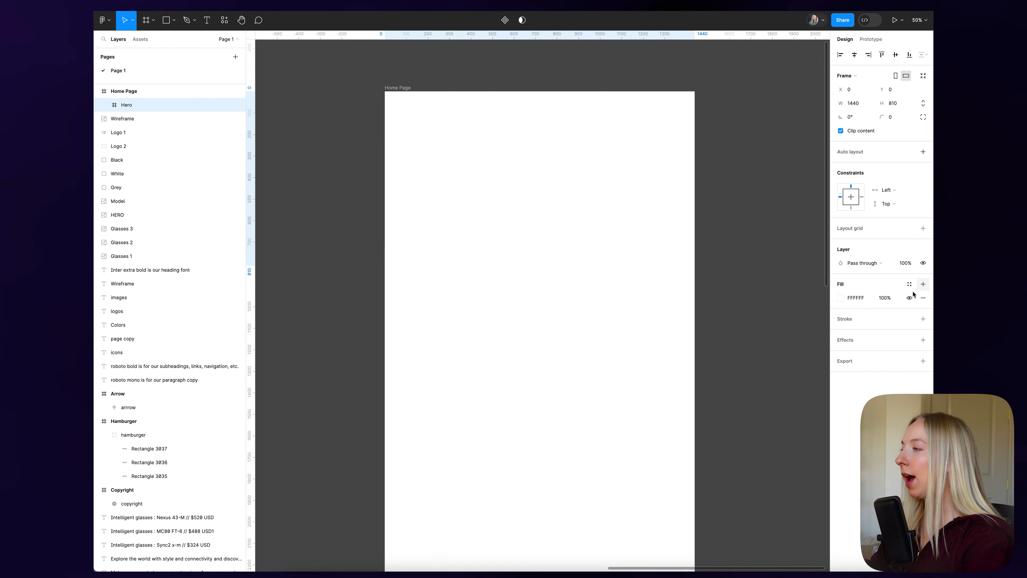
pyautogui.click(838, 301)
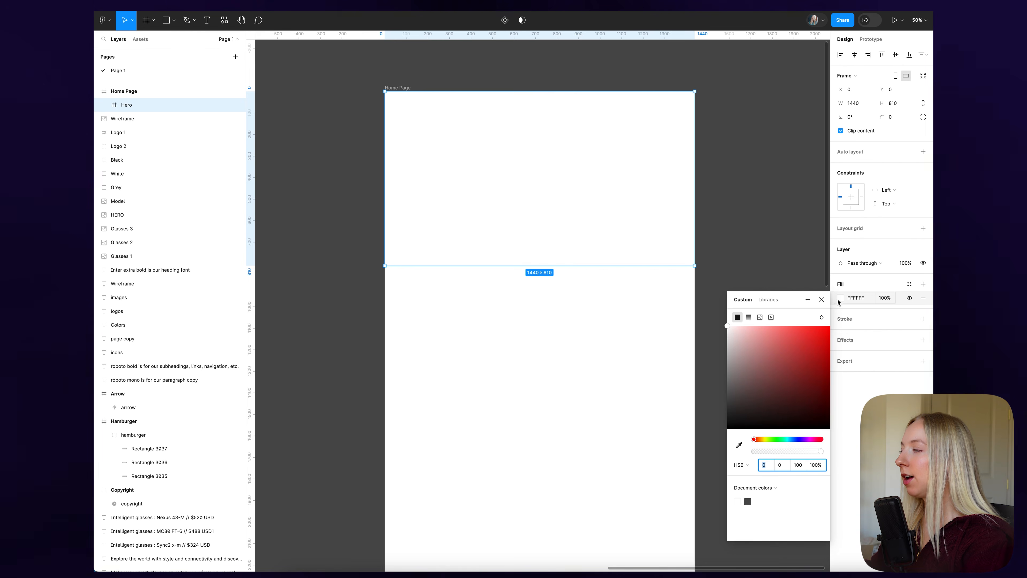
pyautogui.click(760, 318)
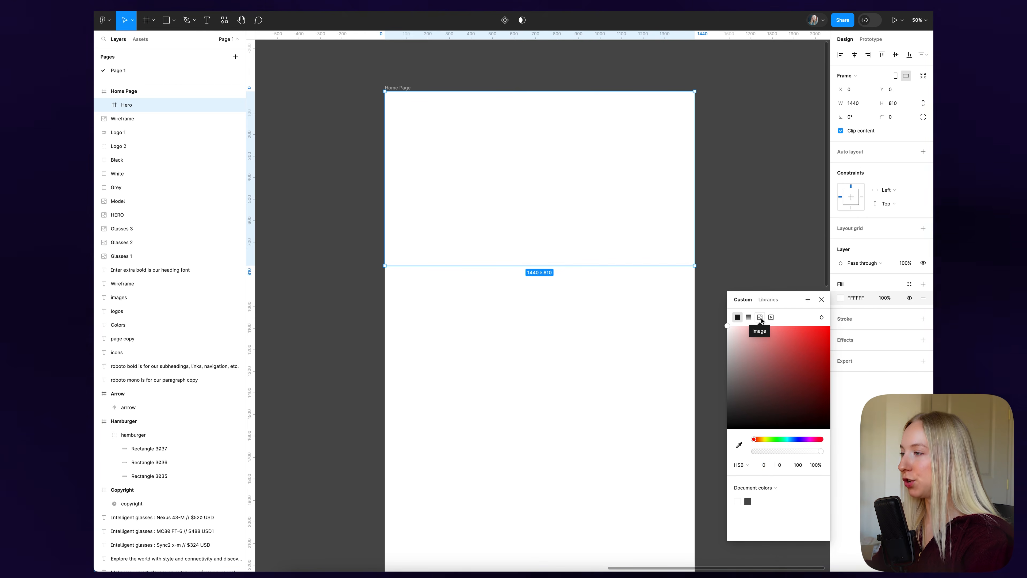
pyautogui.click(779, 379)
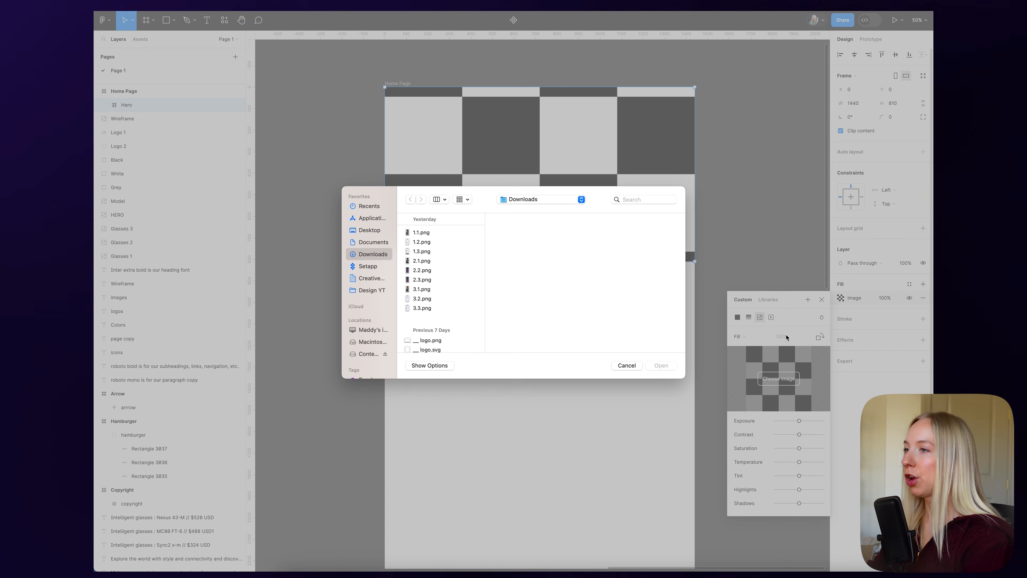
pyautogui.scroll(-2, 445, 274)
pyautogui.scroll(4, 445, 275)
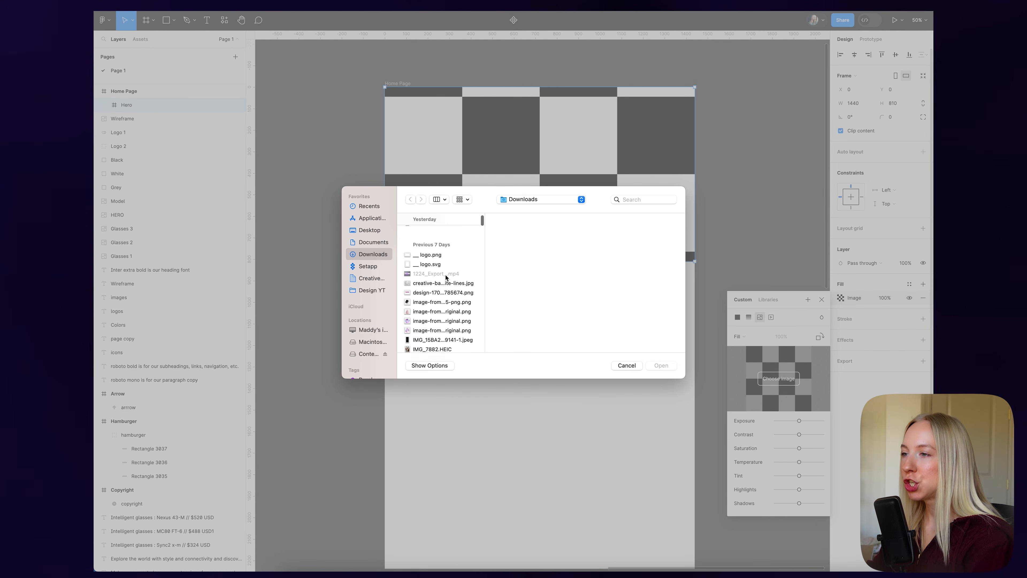
pyautogui.click(425, 260)
pyautogui.click(666, 366)
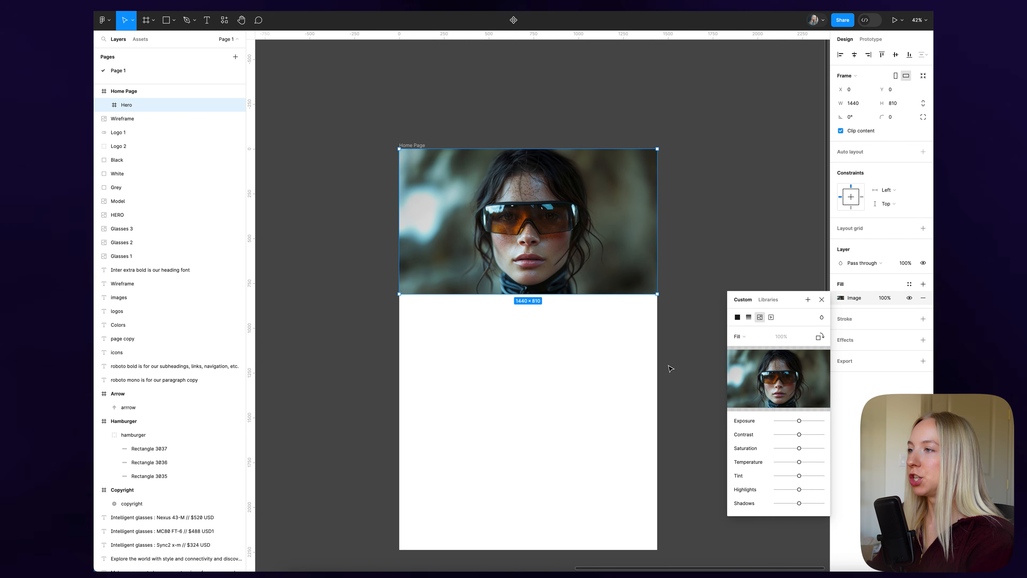
pyautogui.click(768, 254)
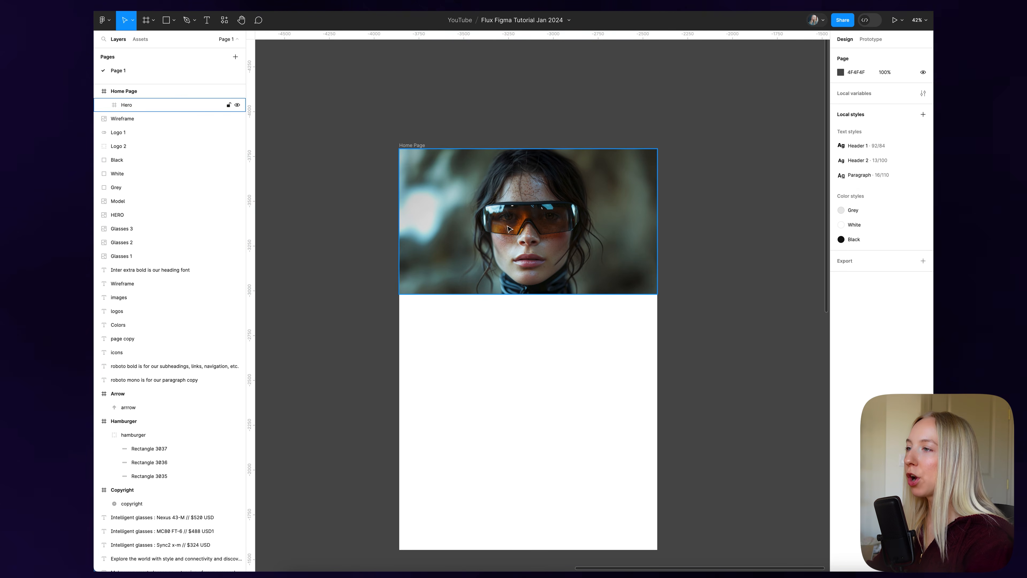
# - Show the Home Page frame's 12-column layout grid again
pyautogui.click(571, 248)
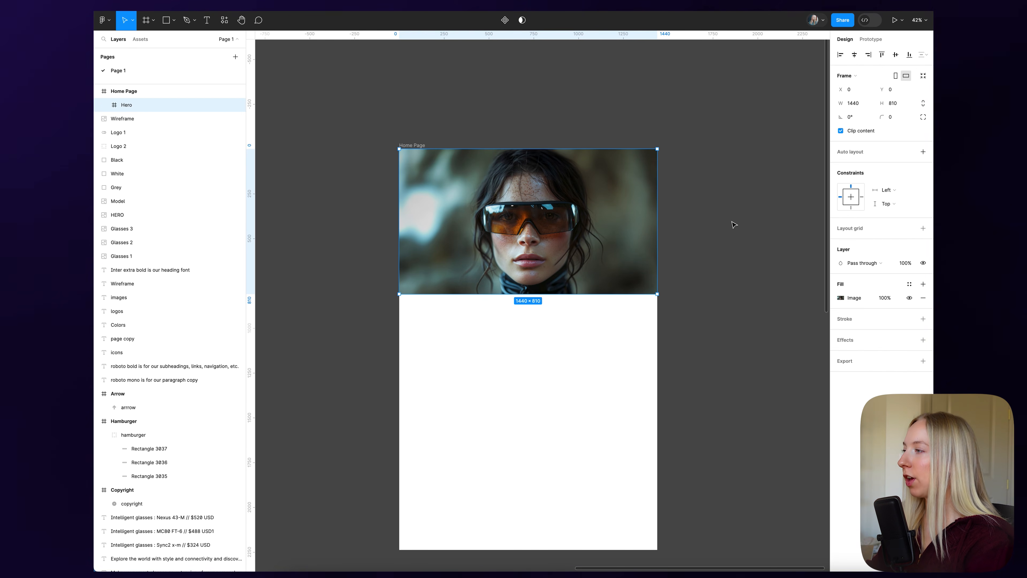
pyautogui.click(541, 128)
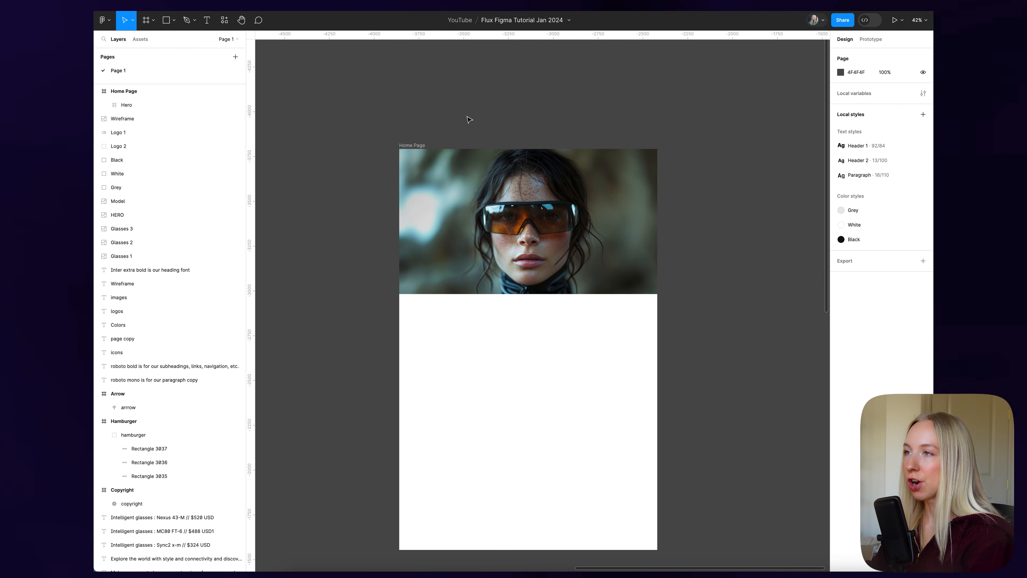
pyautogui.click(411, 152)
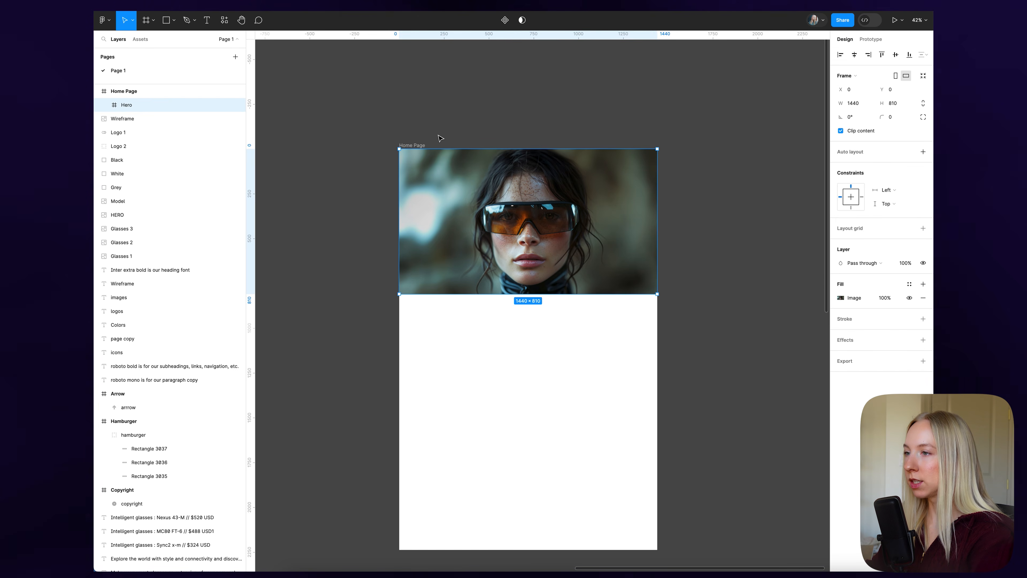
pyautogui.click(440, 138)
pyautogui.click(420, 145)
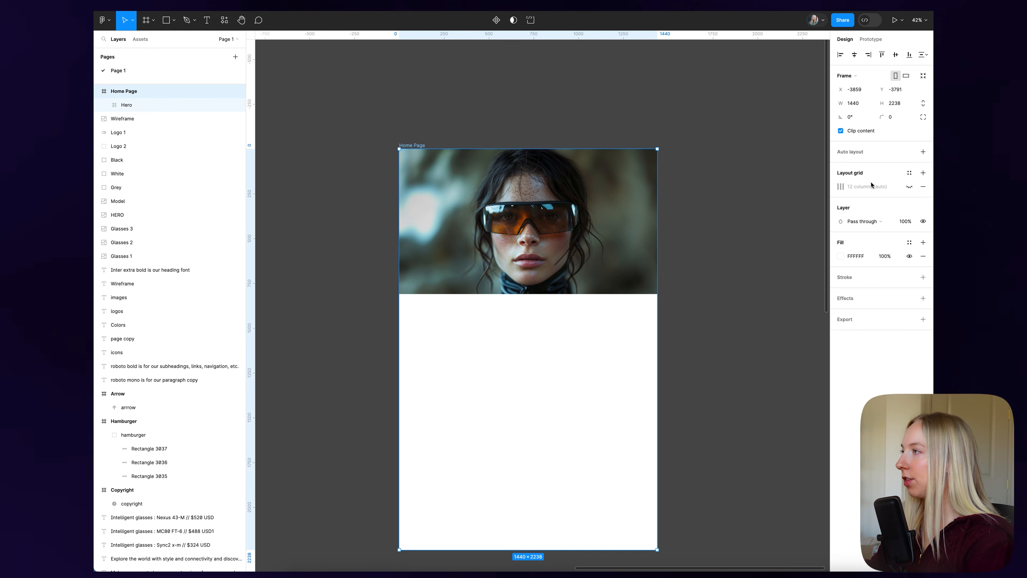
pyautogui.click(909, 186)
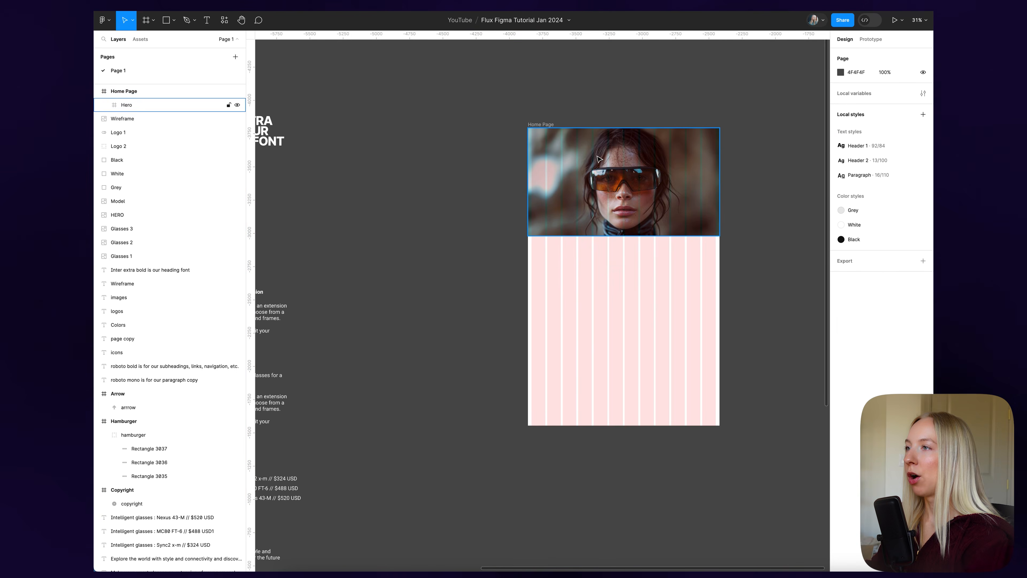
# - Duplicate the slanted-bar logo and place the copy between the page copy and the Home Page frame
pyautogui.hscroll(-5, 599, 160)
pyautogui.scroll(-3, 592, 158)
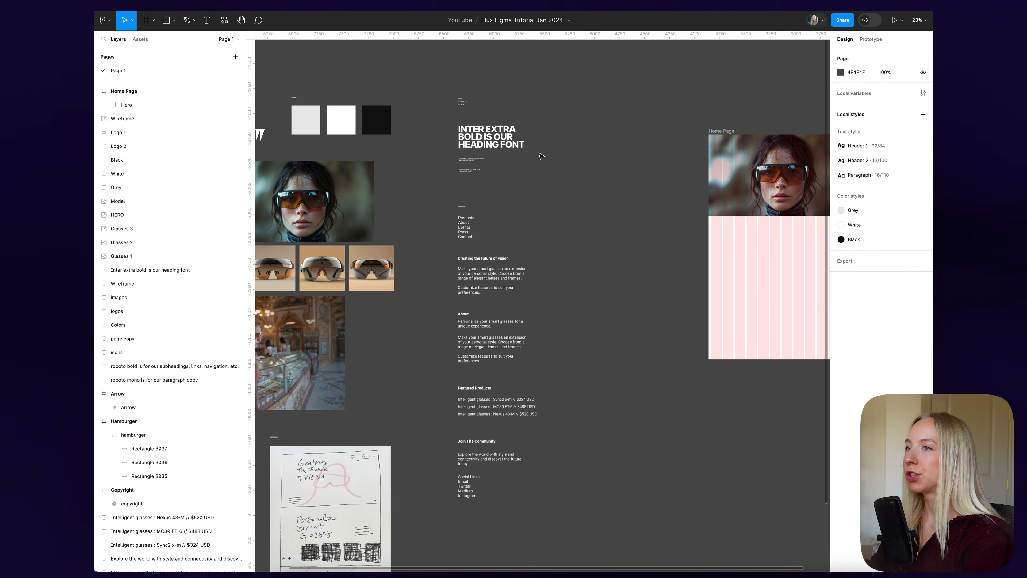
pyautogui.hscroll(-3, 332, 141)
pyautogui.click(317, 135)
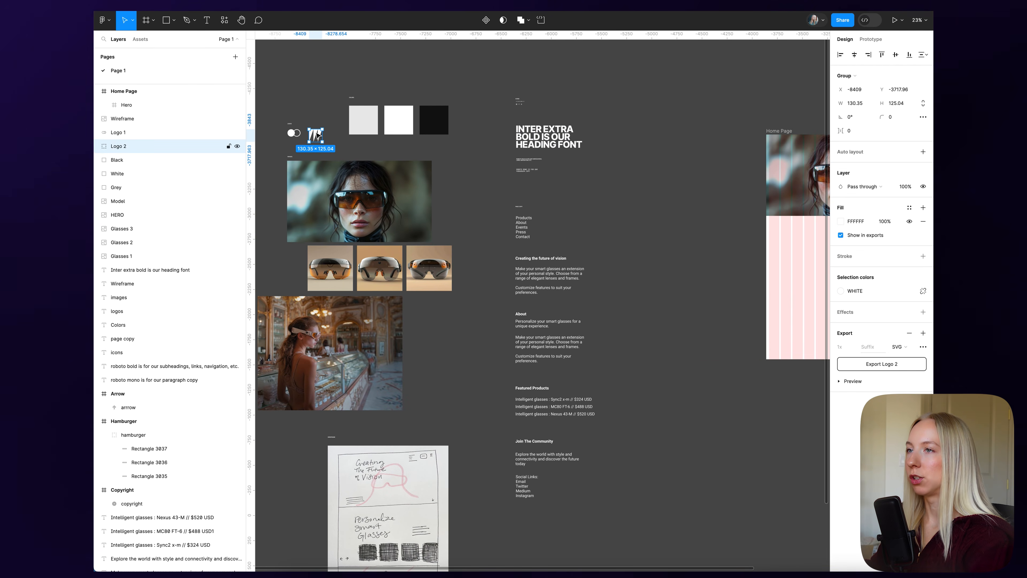
pyautogui.hotkey('ctrl', 'd')
pyautogui.moveTo(330, 145); pyautogui.dragTo(706, 178)
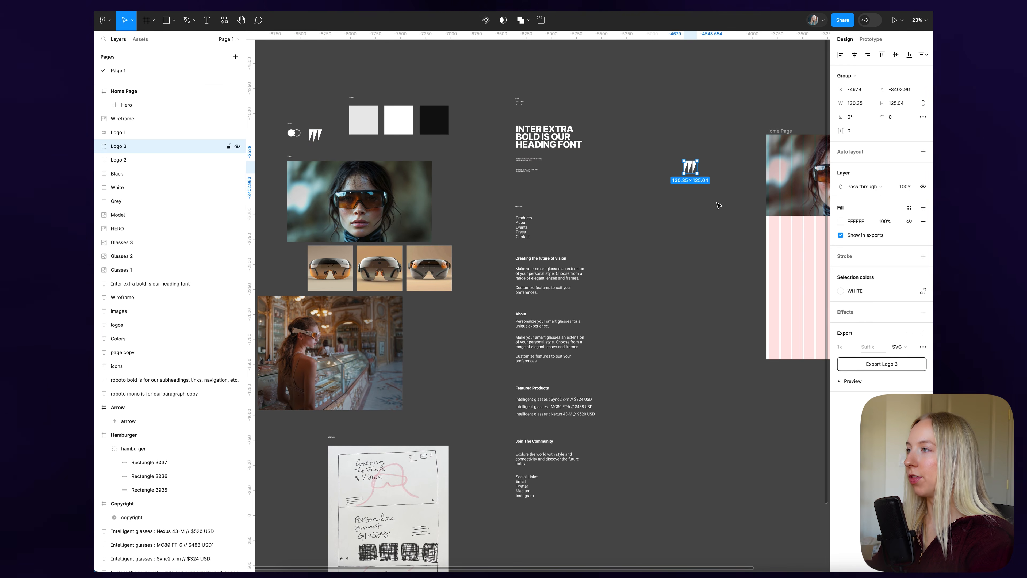
pyautogui.click(704, 245)
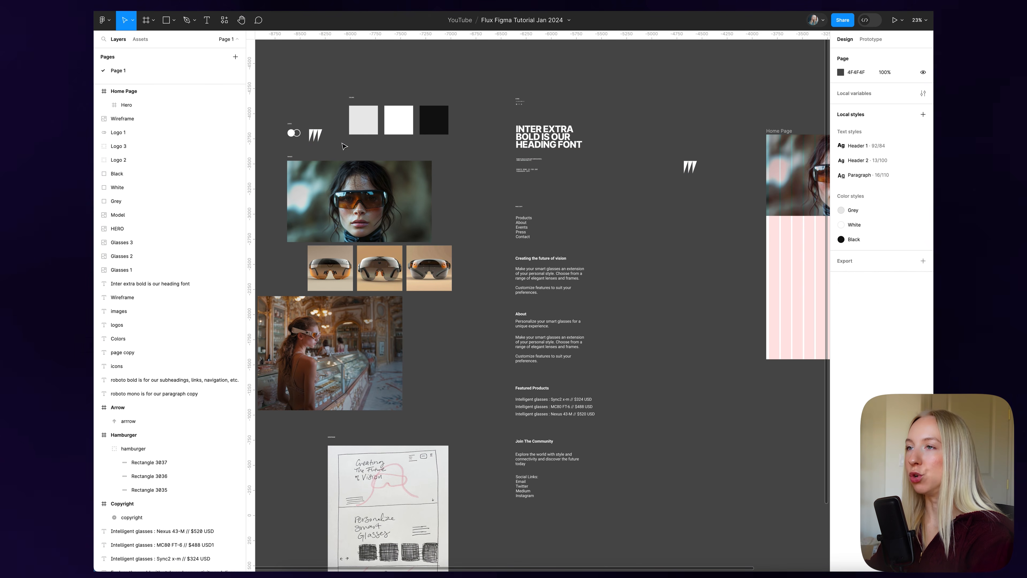
# - Place another copy of the slanted-bar logo near the Home Page frame and delete the previous copy
pyautogui.moveTo(318, 134); pyautogui.dragTo(755, 236)
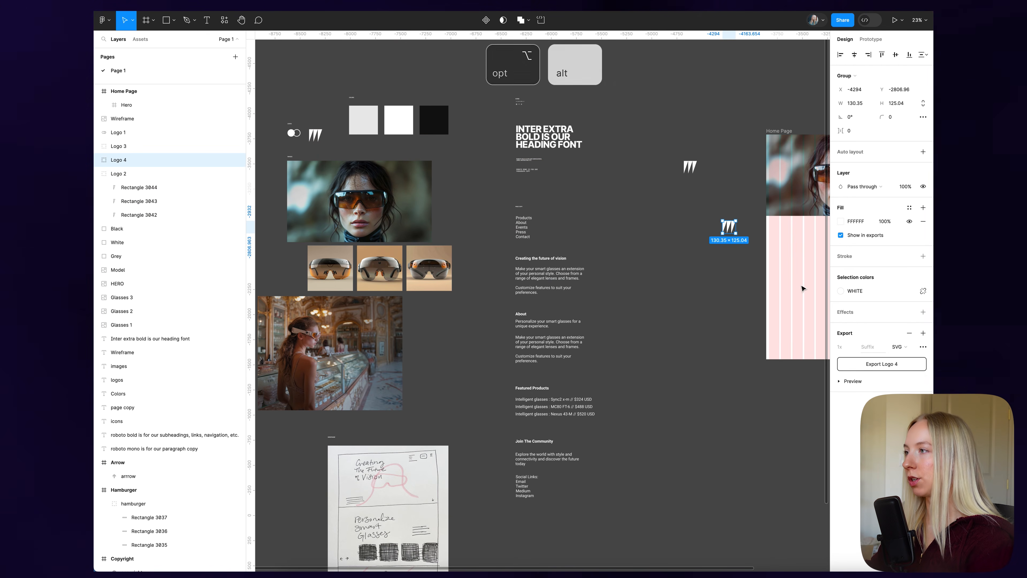
pyautogui.click(696, 171)
pyautogui.press('Delete')
pyautogui.hscroll(5, 704, 199)
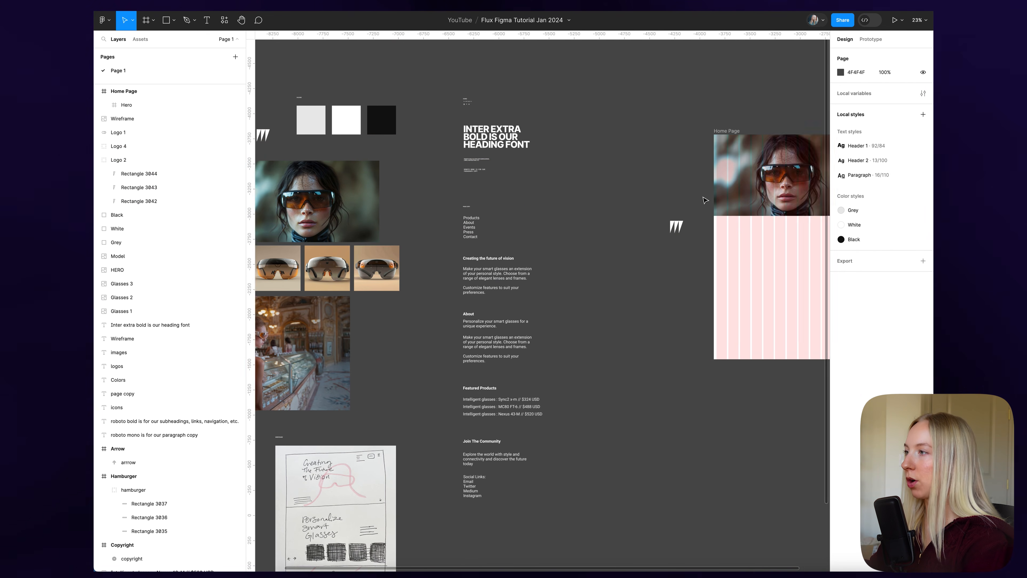
# - Move the logo copy into the Hero frame's upper-left area, aligned with the start of the second grid column
pyautogui.moveTo(514, 225); pyautogui.dragTo(603, 199)
pyautogui.scroll(5, 574, 153)
pyautogui.moveTo(588, 161); pyautogui.dragTo(587, 151)
pyautogui.scroll(-5, 581, 166)
pyautogui.click(459, 173)
pyautogui.scroll(-1, 528, 170)
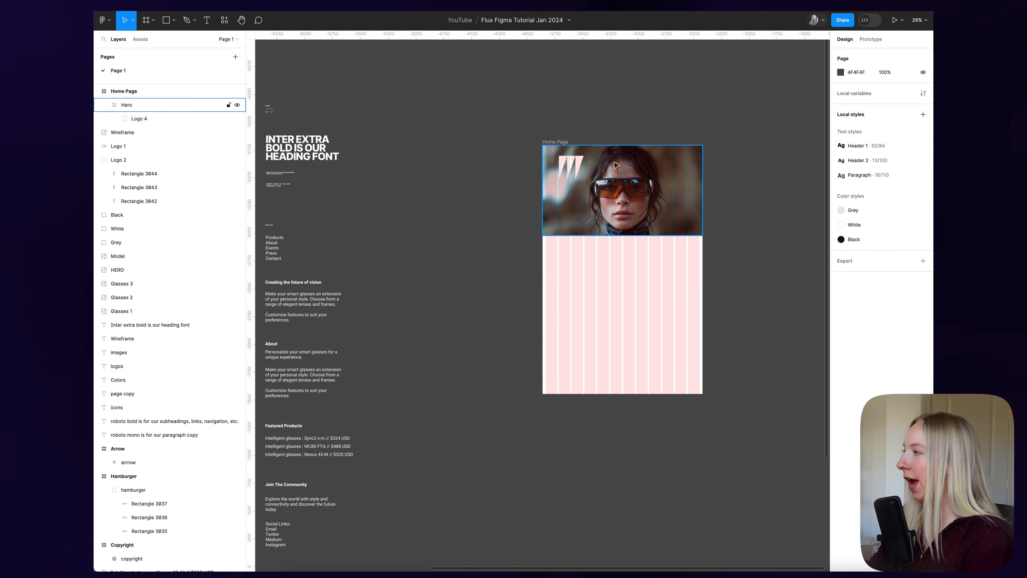
# - Copy the "Creating the future of vision" heading from the page copy into the Hero frame below the logo
pyautogui.hscroll(-3, 613, 165)
pyautogui.hscroll(3, 613, 166)
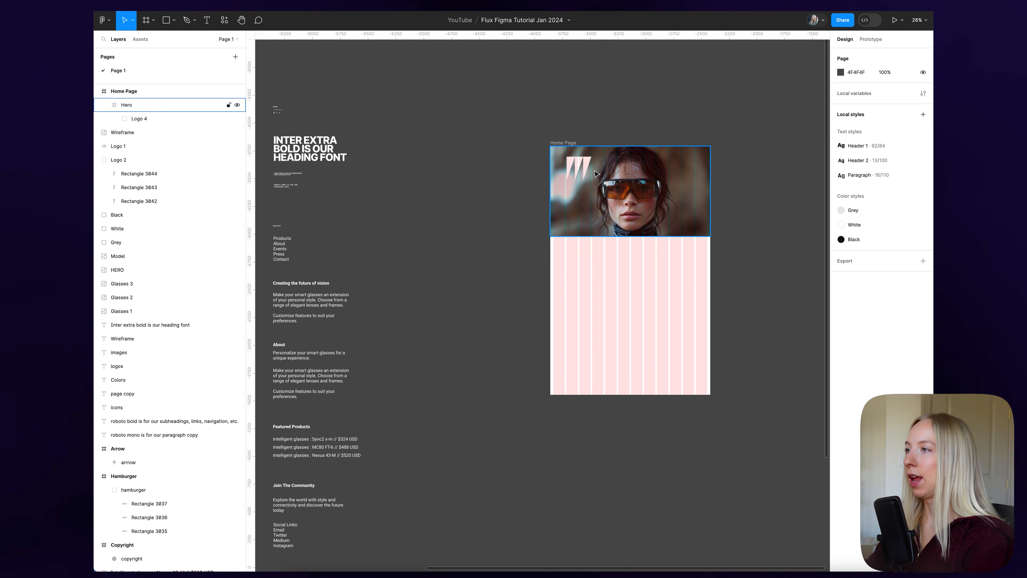
pyautogui.scroll(5, 593, 173)
pyautogui.scroll(-5, 593, 173)
pyautogui.hscroll(-5, 433, 345)
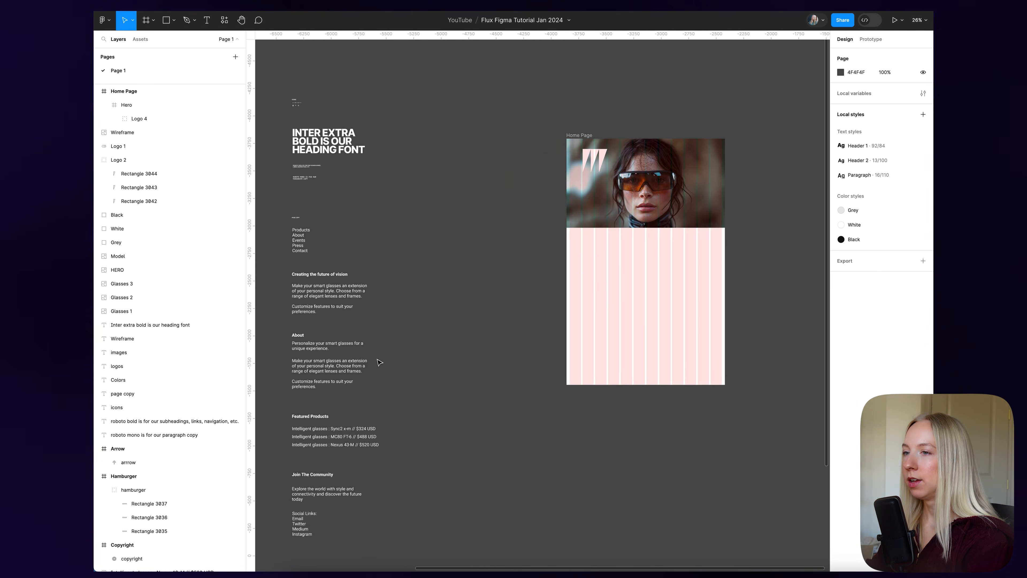
pyautogui.scroll(-2, 434, 345)
pyautogui.hscroll(1, 434, 345)
pyautogui.keyDown('alt'); pyautogui.moveTo(421, 228); pyautogui.dragTo(699, 139); pyautogui.keyUp('alt')
pyautogui.hscroll(3, 687, 139)
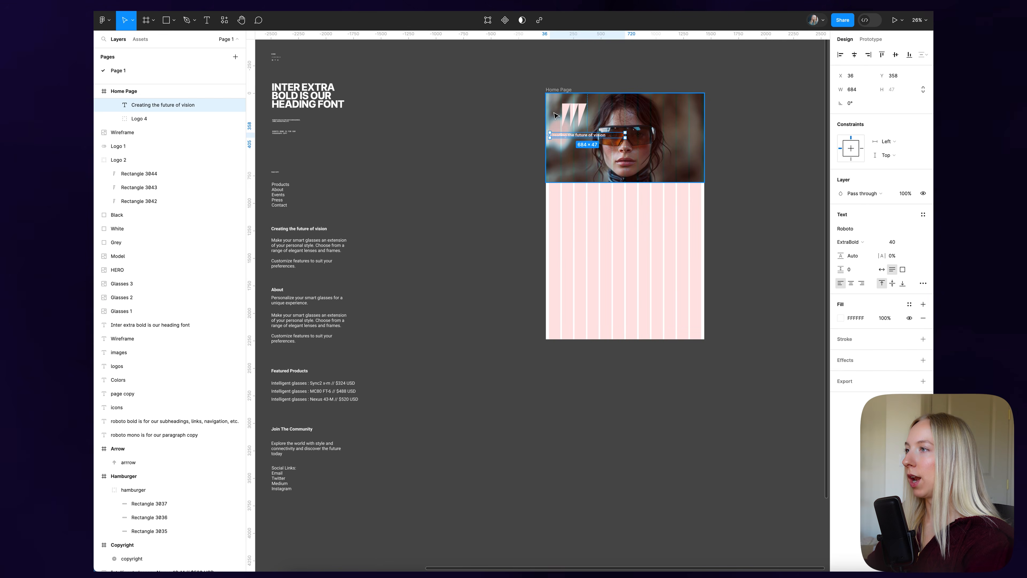
# - Align the Hero heading with the logo's left edge just below it, at X 147, Y 325, and select the heading
pyautogui.scroll(5, 566, 121)
pyautogui.moveTo(633, 170); pyautogui.dragTo(638, 170)
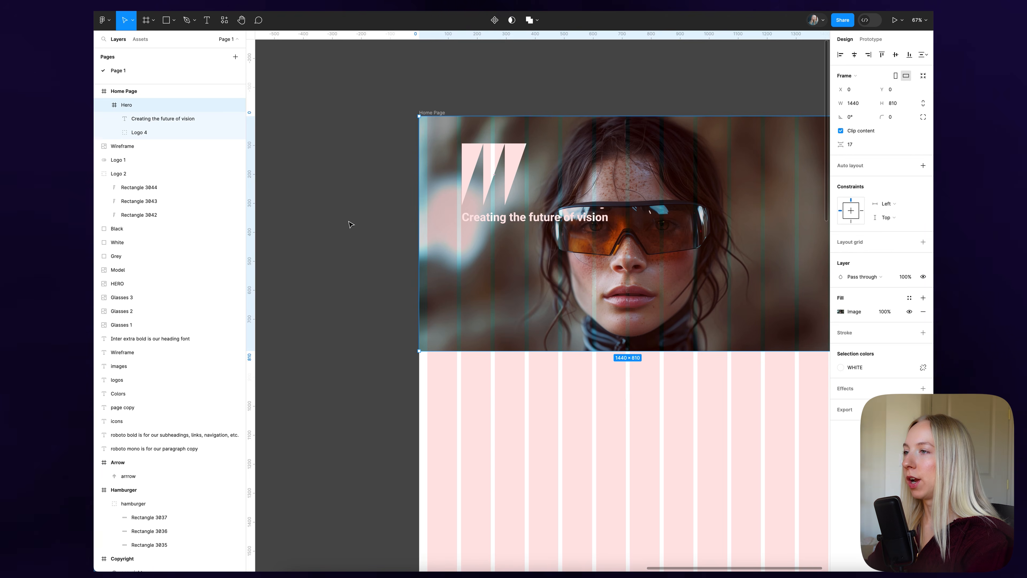
pyautogui.click(351, 222)
pyautogui.click(522, 219)
pyautogui.scroll(-1, 497, 221)
pyautogui.hscroll(1, 498, 222)
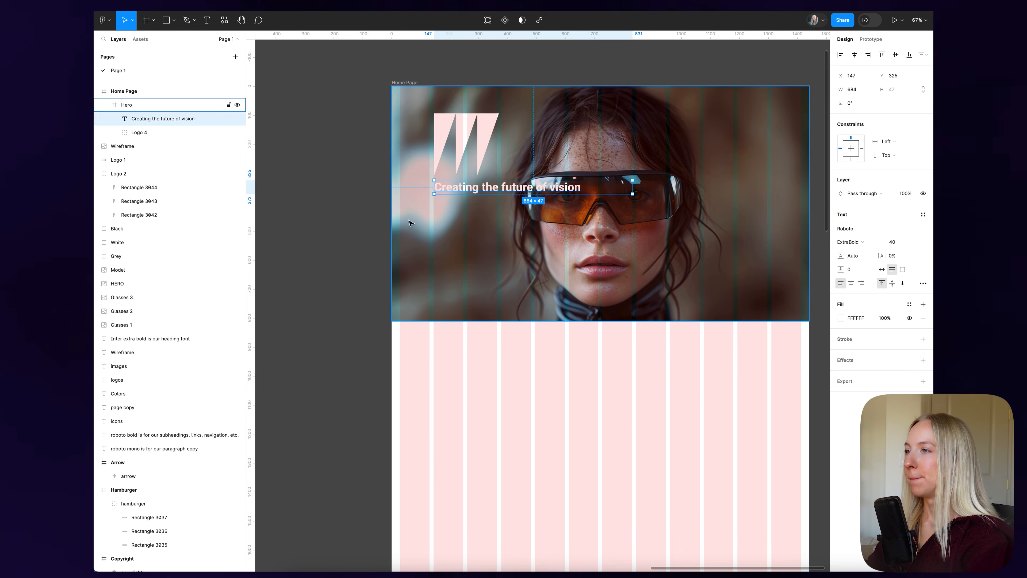
pyautogui.click(358, 223)
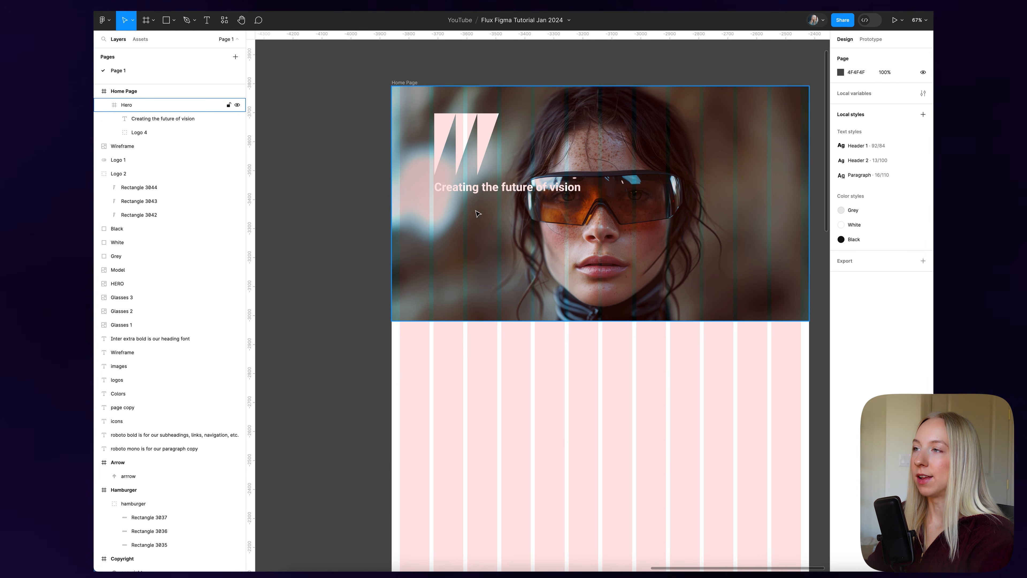
pyautogui.moveTo(537, 214); pyautogui.dragTo(478, 242)
pyautogui.hotkey('ctrl', 'z')
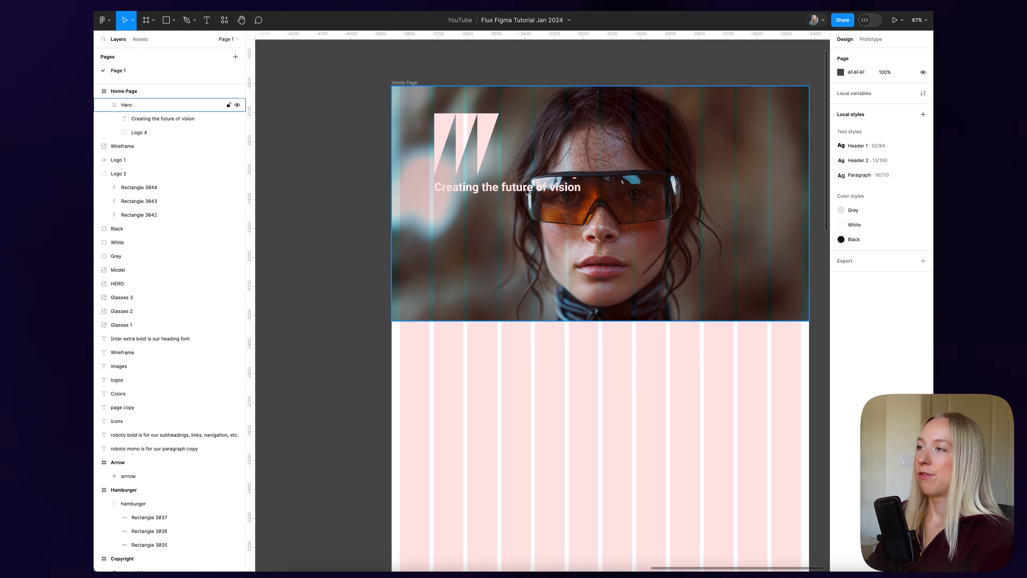
pyautogui.moveTo(525, 189); pyautogui.dragTo(452, 226)
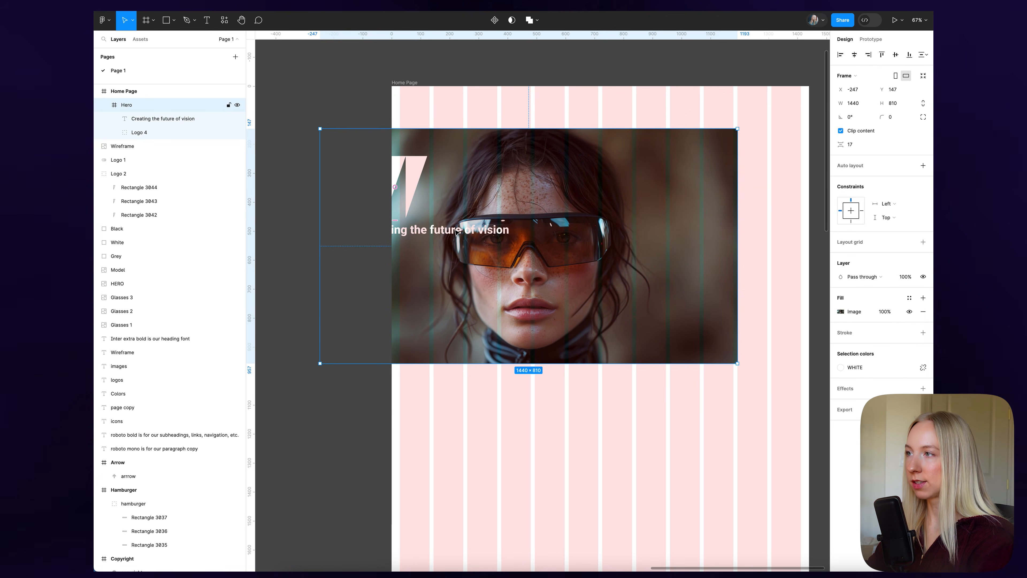
pyautogui.hotkey('ctrl', 'z')
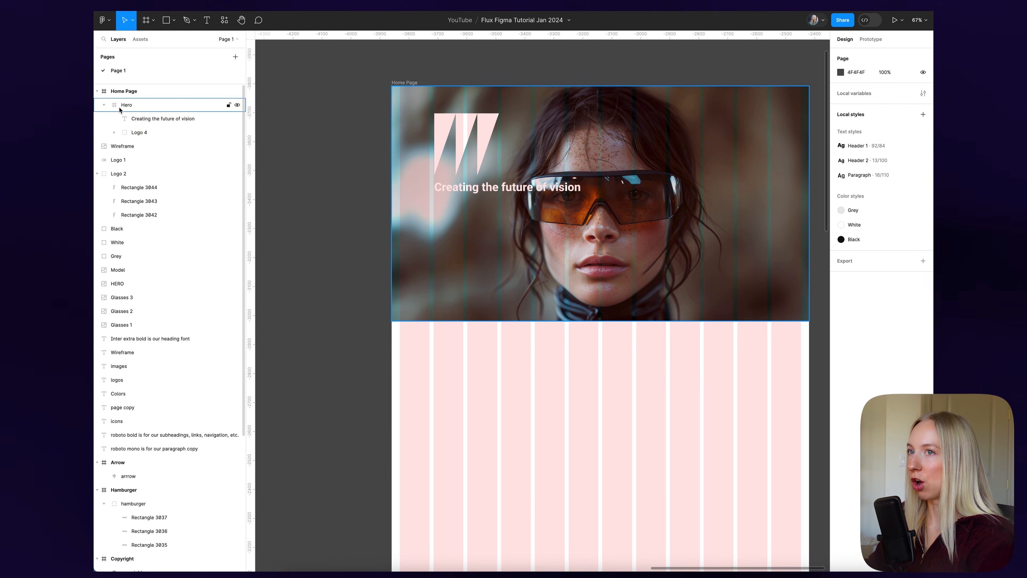
# - Select the heading text nested inside the Hero frame directly, and clear the selection
pyautogui.doubleClick(519, 193)
pyautogui.click(332, 204)
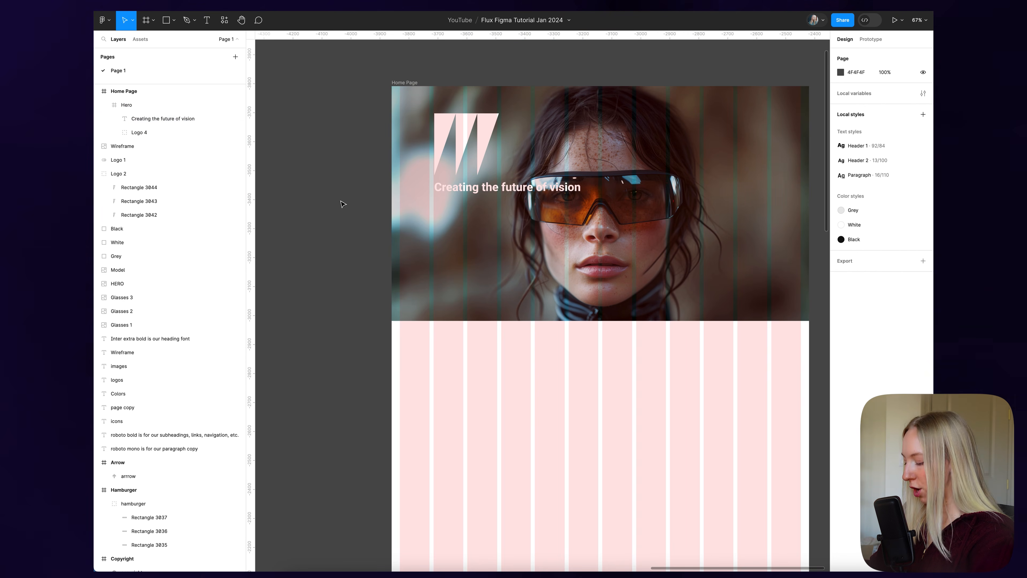
pyautogui.keyDown('super'); pyautogui.click(505, 191); pyautogui.keyUp('super')
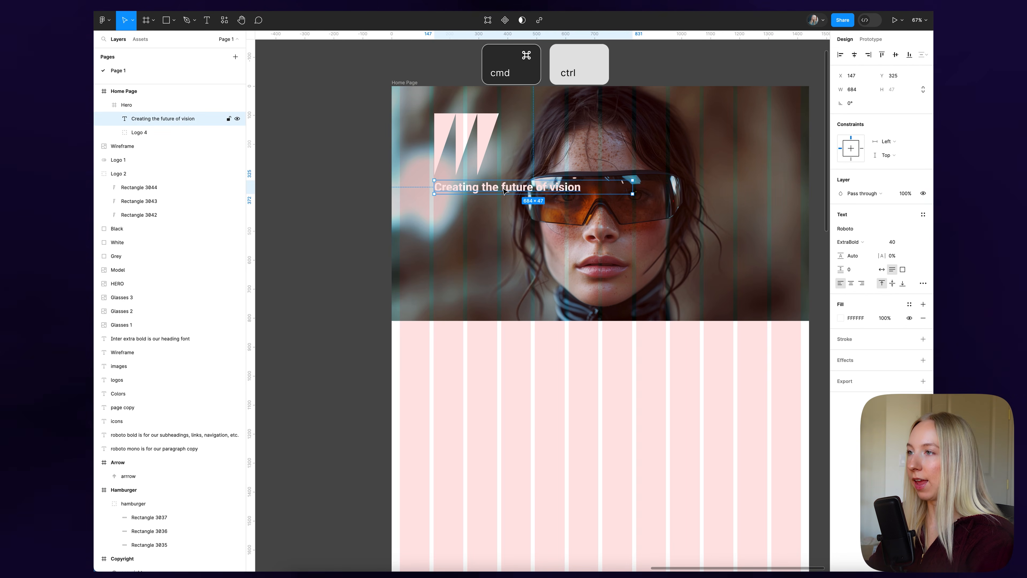
pyautogui.click(347, 177)
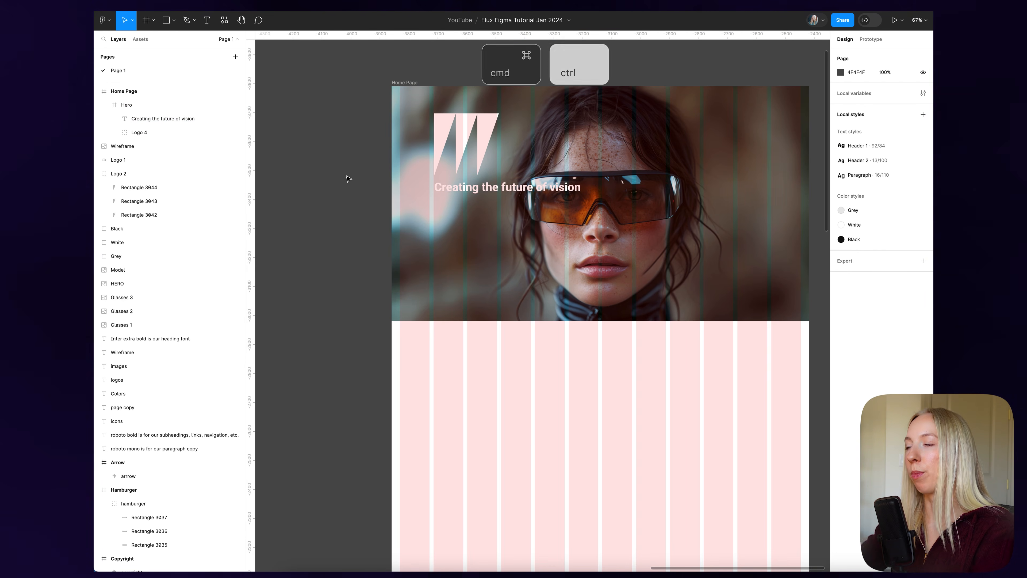
pyautogui.click(500, 183)
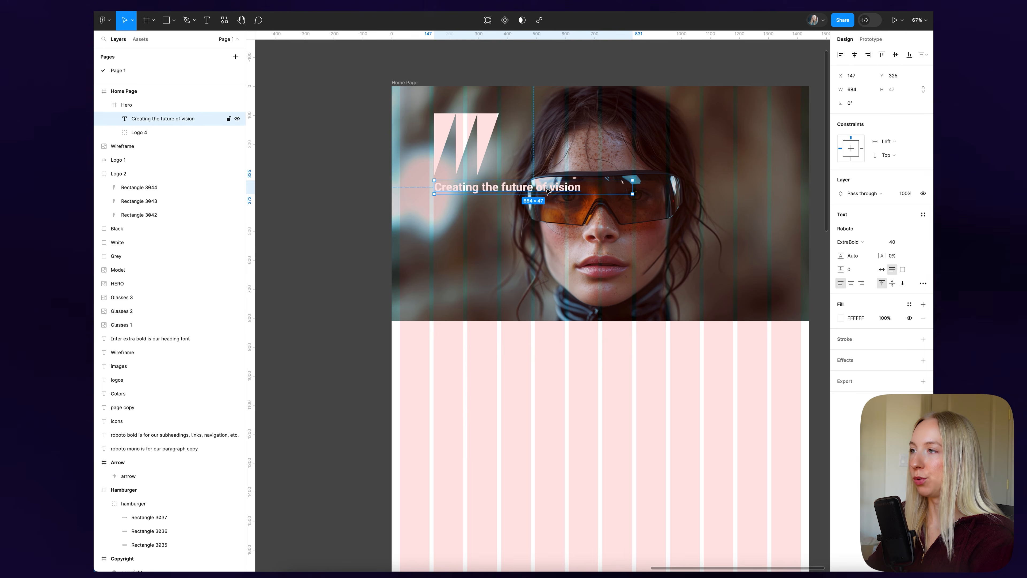
pyautogui.click(358, 200)
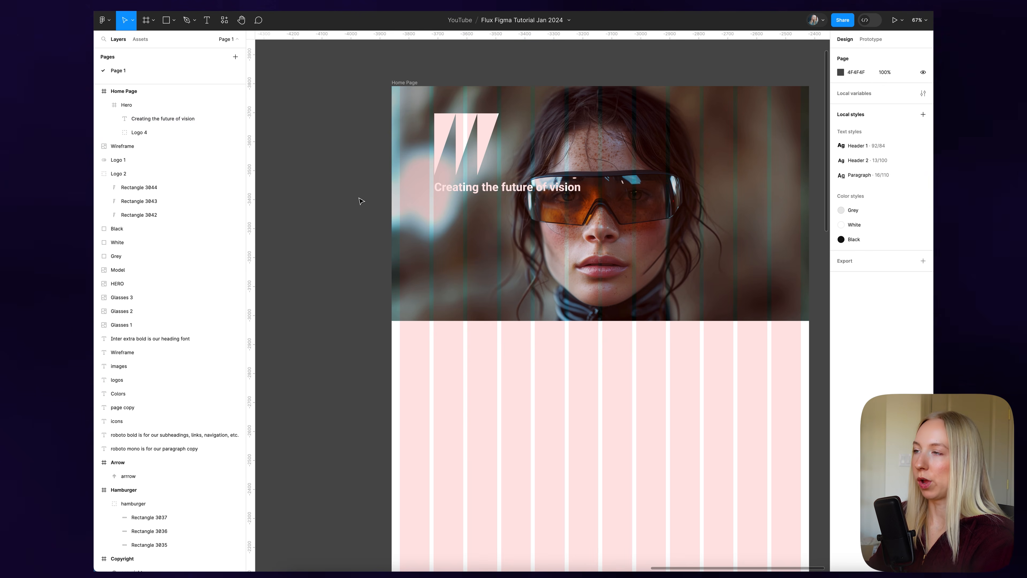
# - Apply the Header 1 text style to the "Creating the future of vision" heading in the Hero frame
pyautogui.click(488, 190)
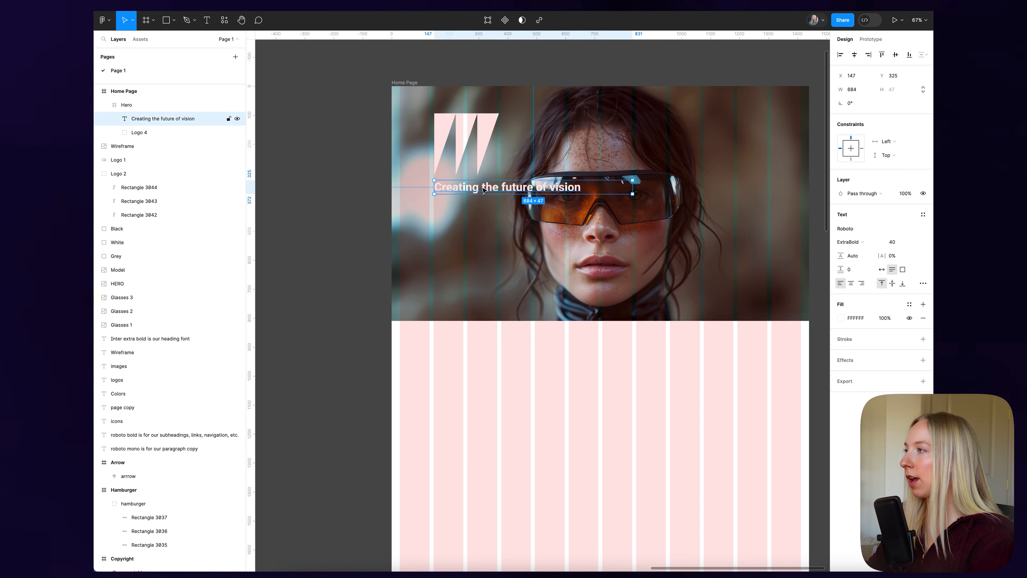
pyautogui.click(922, 214)
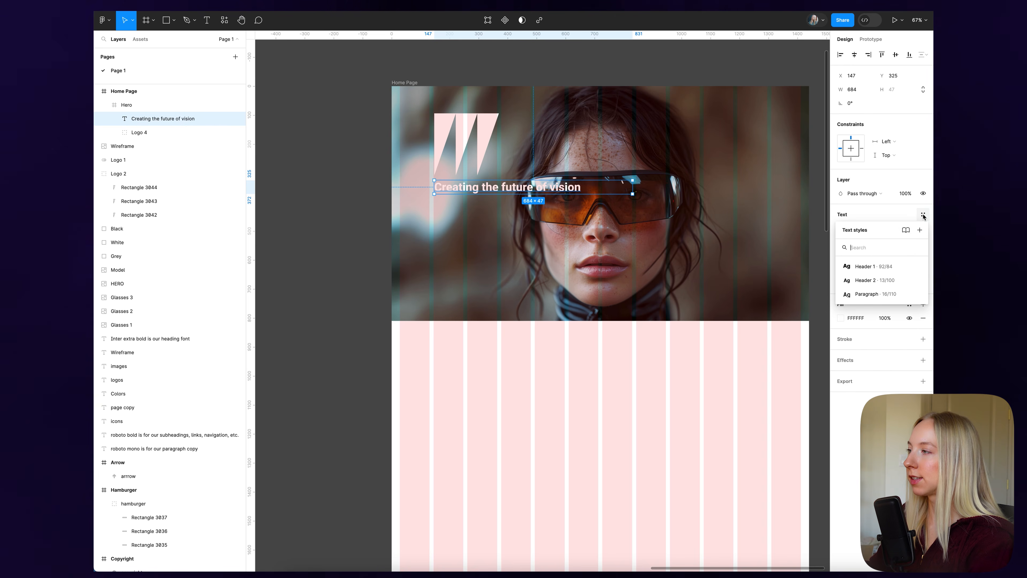
pyautogui.click(871, 266)
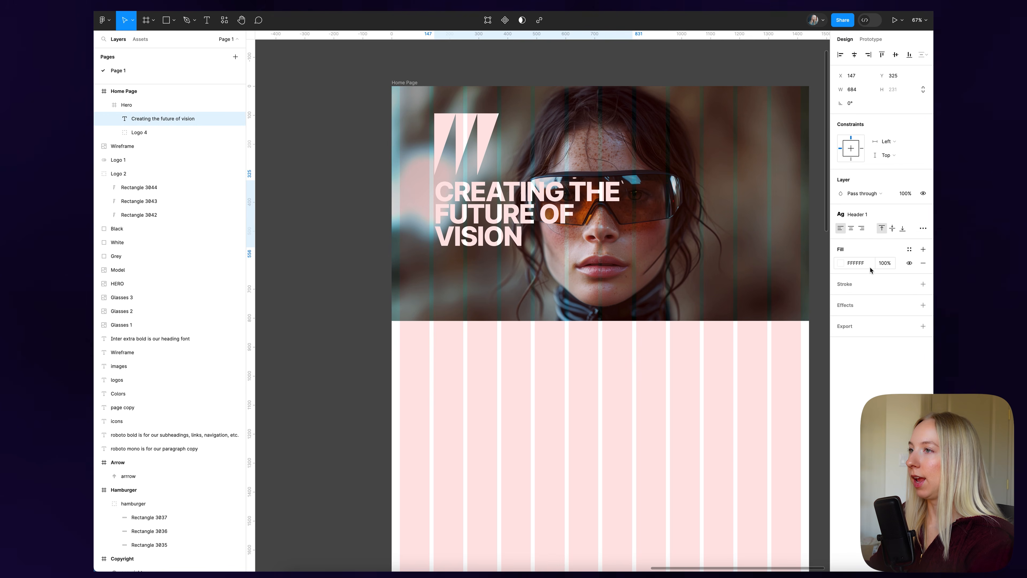
pyautogui.click(323, 185)
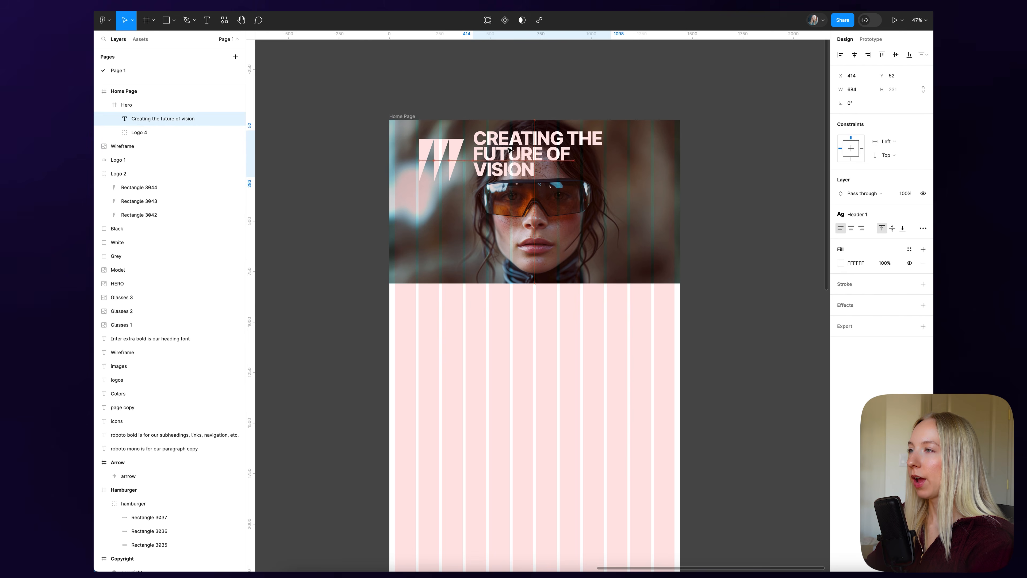
# - Move the Hero heading beside the logo to X 378, Y 52, starting at the grid column after the gutter
pyautogui.moveTo(507, 153); pyautogui.dragTo(496, 153)
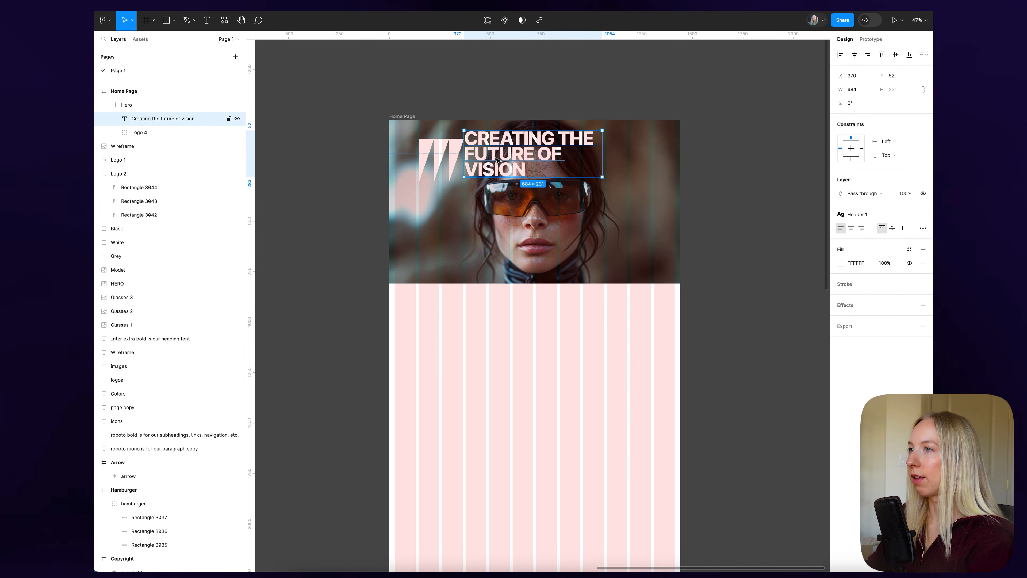
pyautogui.scroll(5, 488, 155)
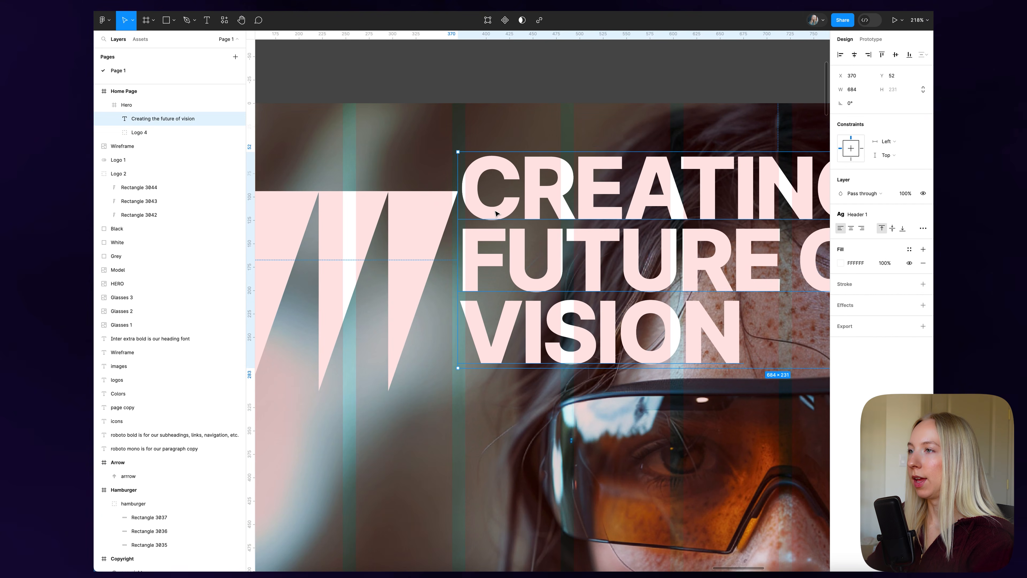
pyautogui.moveTo(497, 213); pyautogui.dragTo(504, 214)
pyautogui.scroll(2, 469, 162)
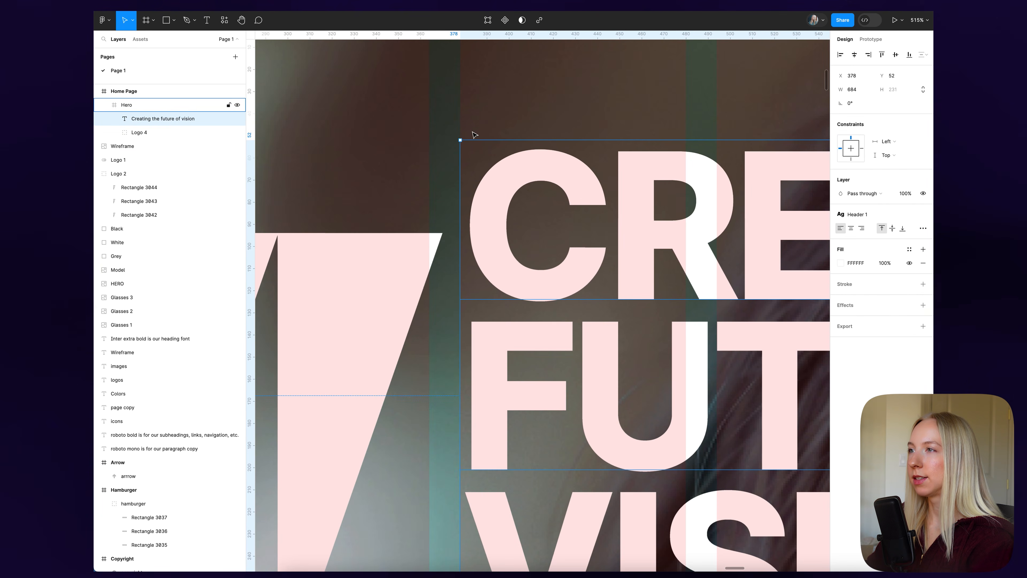
pyautogui.scroll(-5, 505, 161)
pyautogui.scroll(-2, 506, 161)
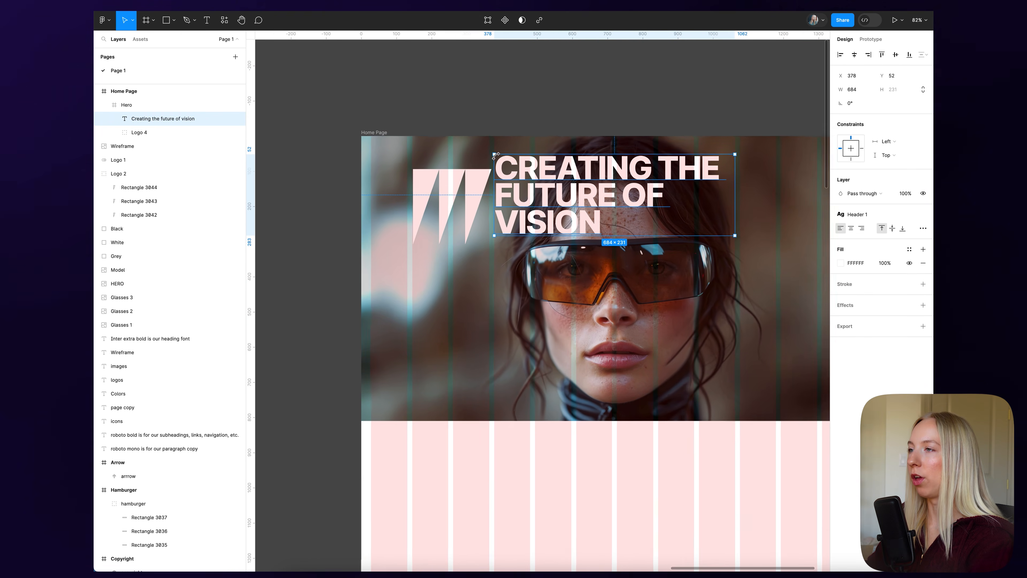
# - Align the Hero logo's top with the heading and scale it to about 218 × 209, then select both
pyautogui.click(459, 169)
pyautogui.scroll(4, 461, 169)
pyautogui.scroll(-1, 461, 169)
pyautogui.moveTo(379, 160); pyautogui.dragTo(377, 162)
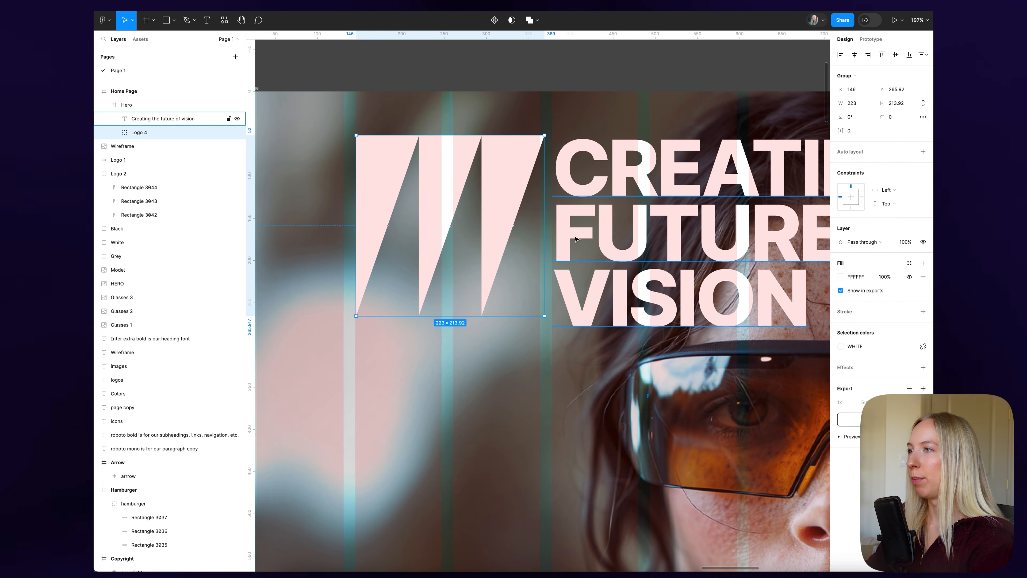
pyautogui.moveTo(545, 316); pyautogui.dragTo(539, 312)
pyautogui.keyDown('shift'); pyautogui.click(588, 174); pyautogui.keyUp('shift')
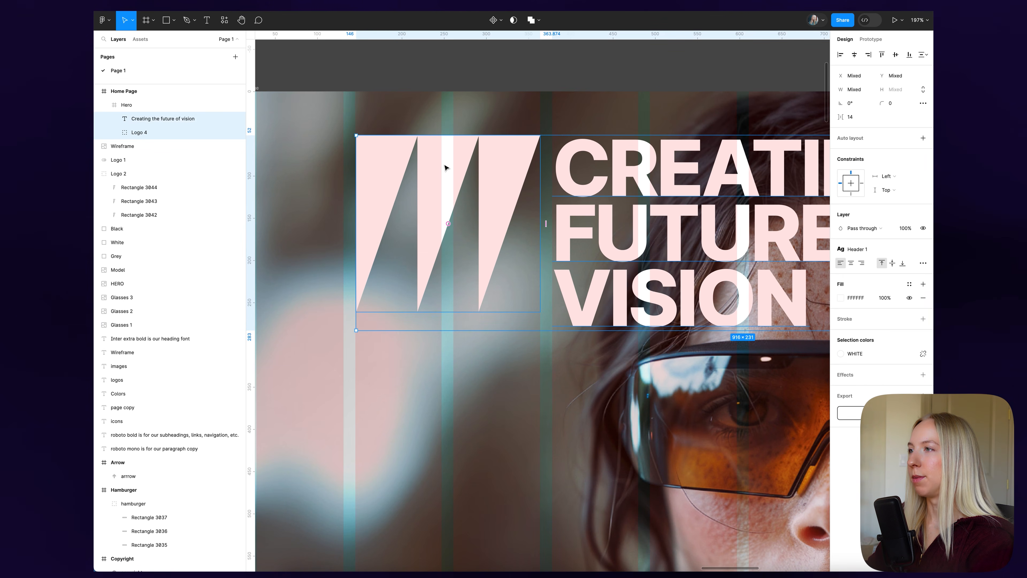
pyautogui.scroll(-5, 445, 167)
pyautogui.scroll(4, 489, 157)
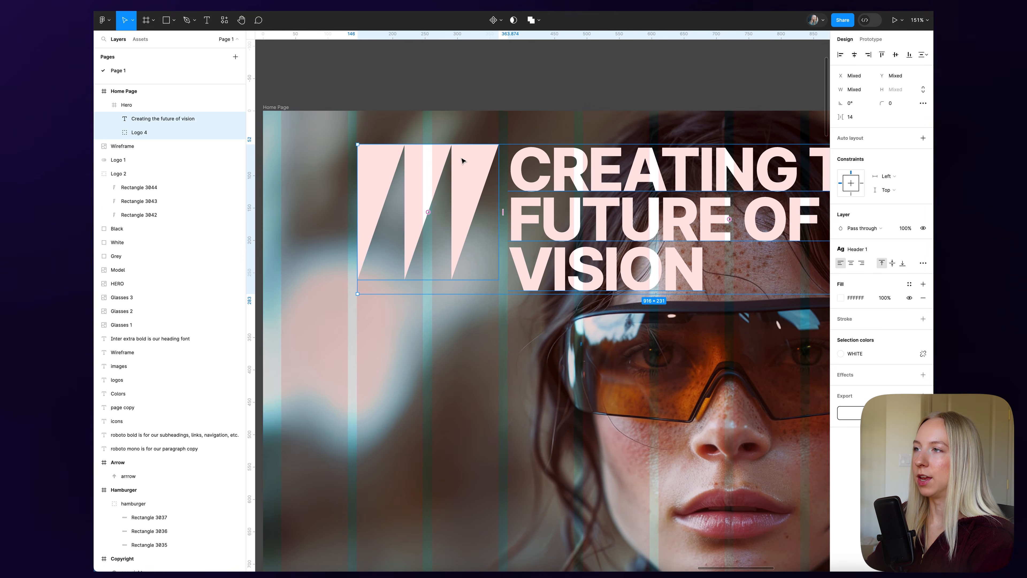
# - Move the Hero logo about 72 px down, out of line with the heading
pyautogui.click(474, 172)
pyautogui.moveTo(474, 172); pyautogui.dragTo(478, 219)
pyautogui.keyDown('shift'); pyautogui.click(537, 166); pyautogui.keyUp('shift')
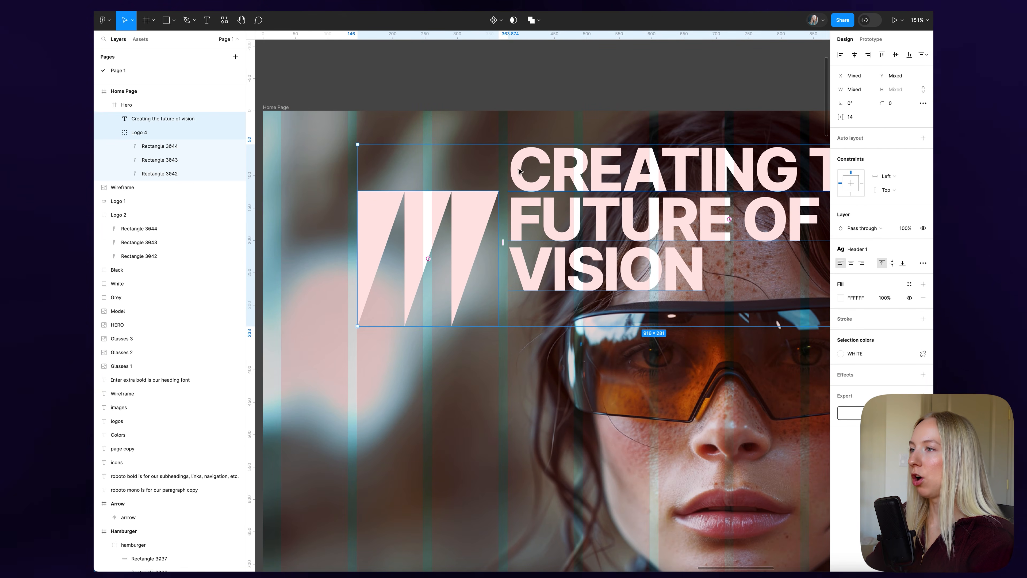
pyautogui.click(501, 61)
# - Select the Hero logo and heading together and align their top edges
pyautogui.click(467, 207)
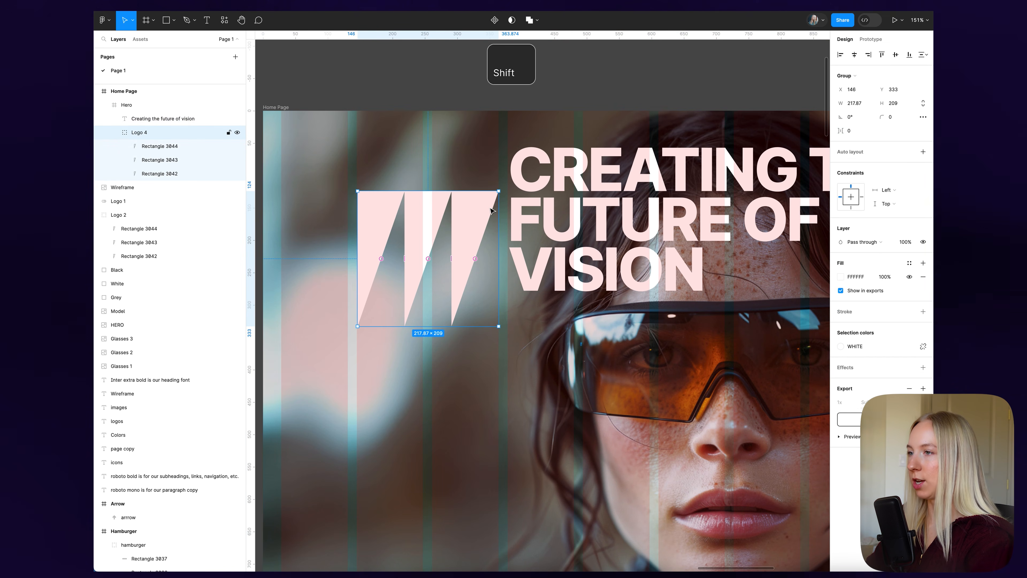
pyautogui.keyDown('shift'); pyautogui.click(519, 168); pyautogui.keyUp('shift')
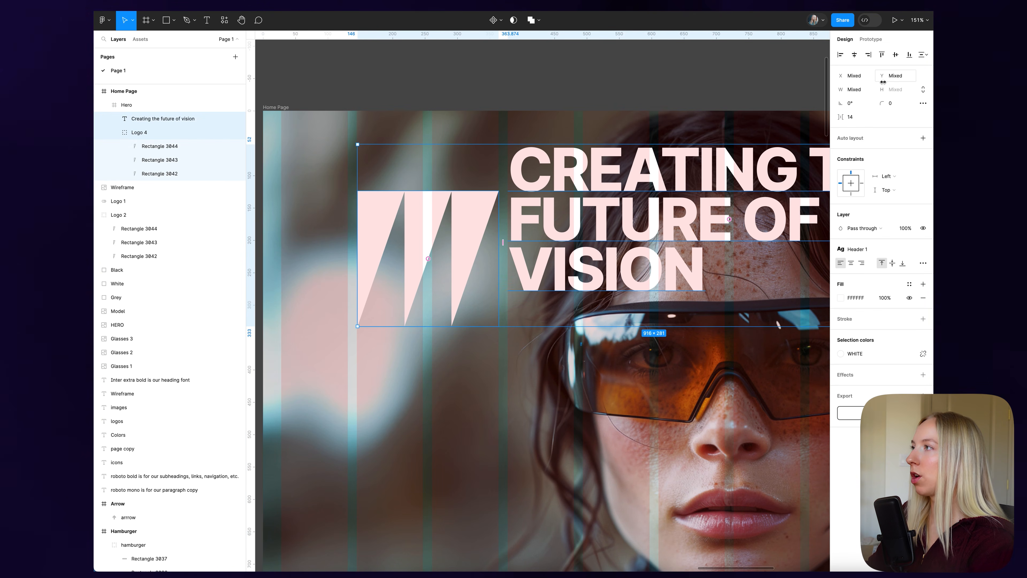
pyautogui.click(882, 56)
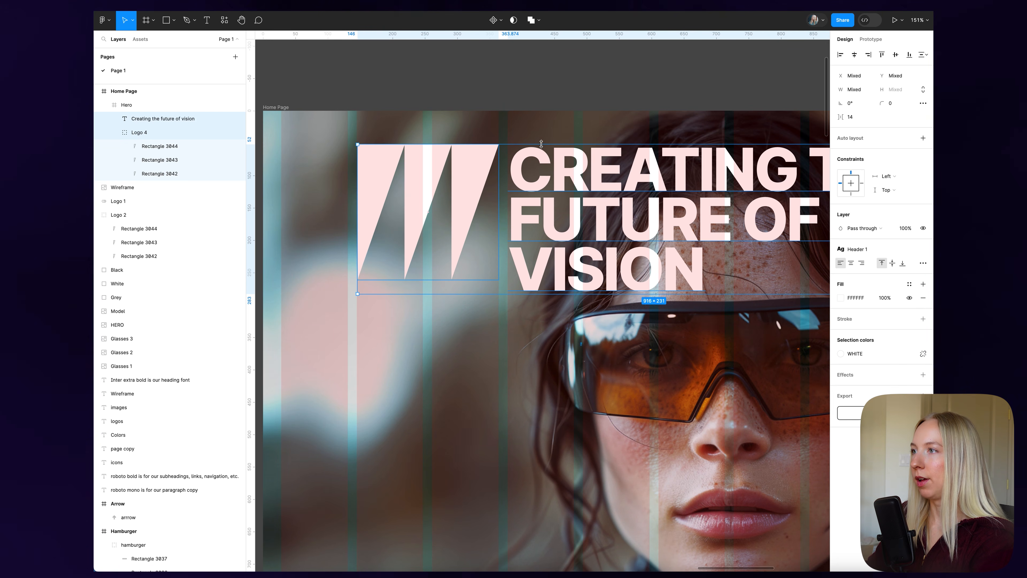
pyautogui.click(447, 68)
pyautogui.scroll(-5, 465, 85)
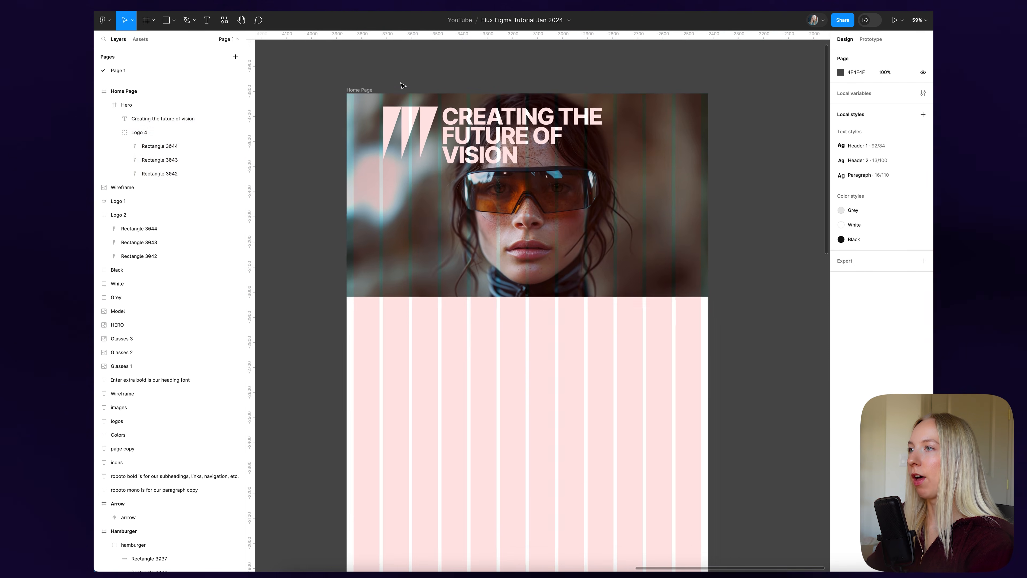
# - Nudge the Hero logo and heading up together until they sit 40 px below the frame's top edge
pyautogui.scroll(5, 541, 122)
pyautogui.scroll(-3, 541, 121)
pyautogui.click(404, 164)
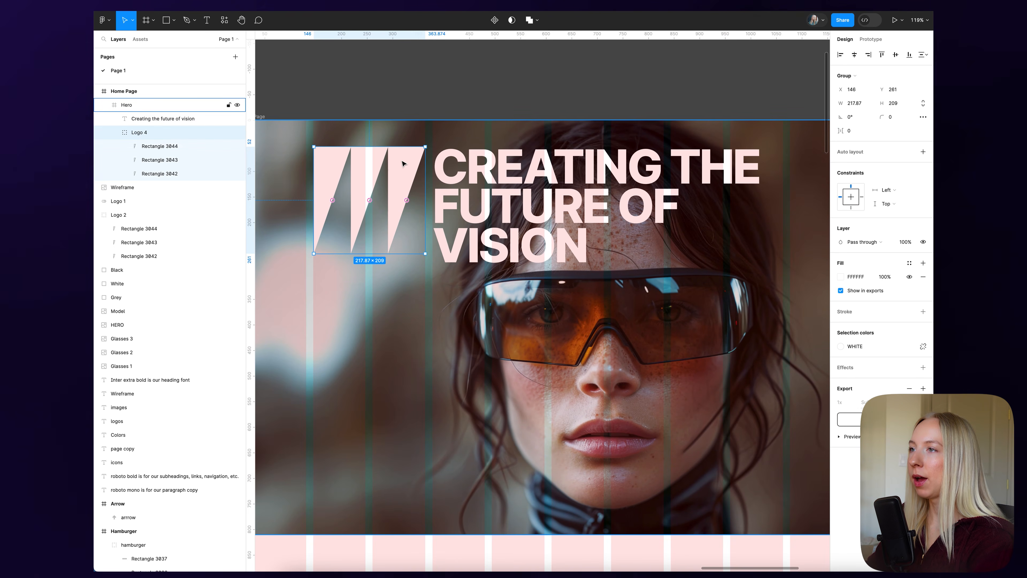
pyautogui.keyDown('shift'); pyautogui.click(483, 172); pyautogui.keyUp('shift')
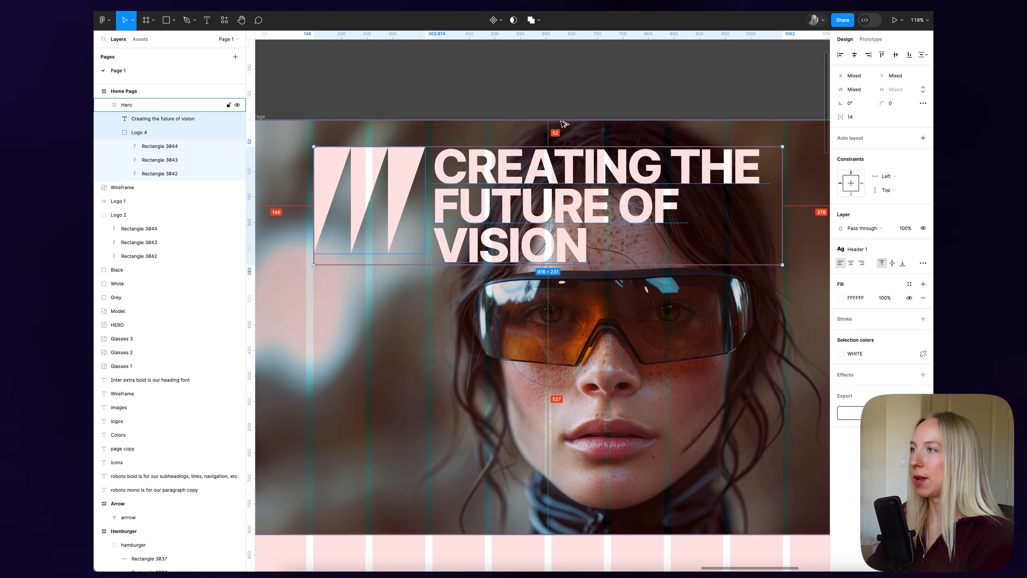
pyautogui.press('Up')
pyautogui.press('Up')
pyautogui.press('Up')
pyautogui.press('Up')
pyautogui.press('Up')
pyautogui.press('Up')
pyautogui.press('Up')
pyautogui.press('Up')
pyautogui.press('Up')
pyautogui.press('Up')
pyautogui.press('Up')
pyautogui.press('Up')
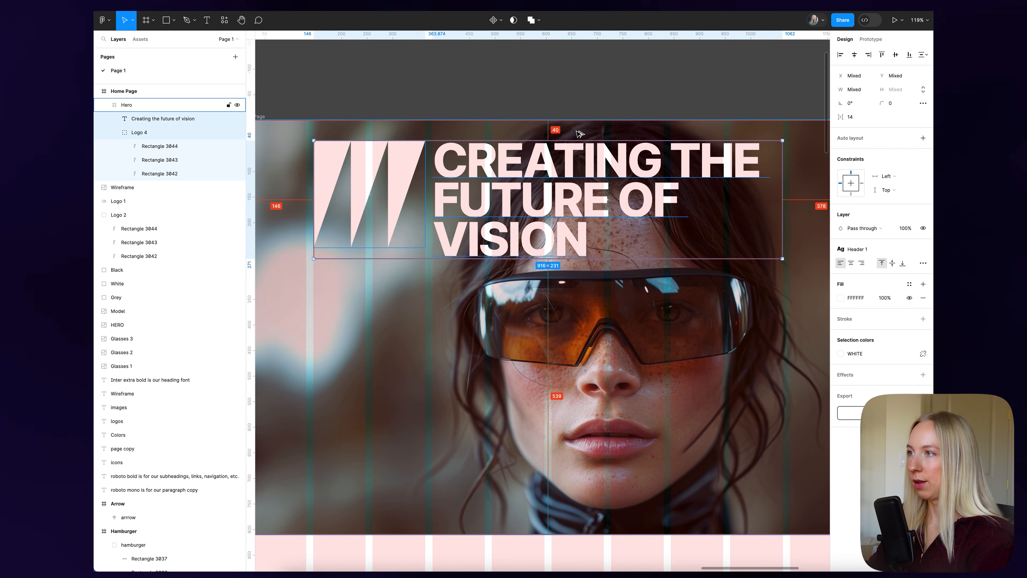
pyautogui.press('Escape')
# - Bring the Products, About, Events, Press, Contact link list from the page copy into the Hero frame
pyautogui.scroll(-3, 618, 155)
pyautogui.scroll(-2, 566, 145)
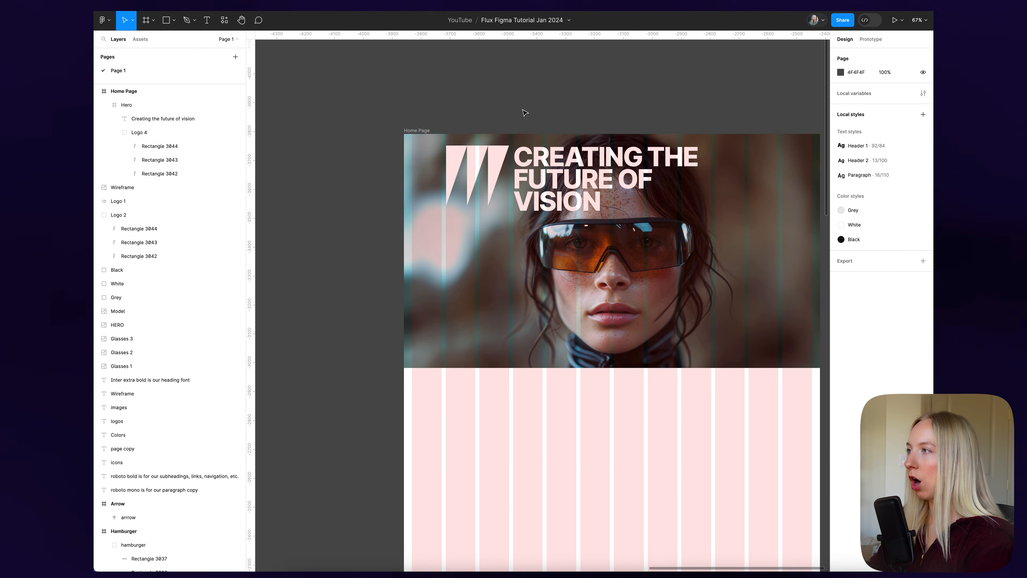
pyautogui.hscroll(2, 523, 111)
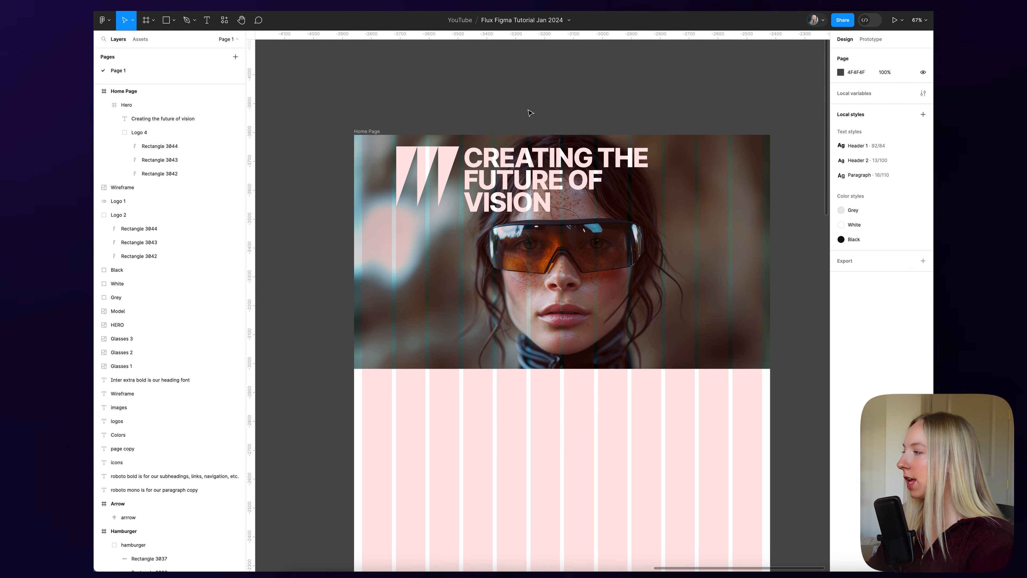
pyautogui.scroll(-2, 604, 135)
pyautogui.hscroll(-8, 623, 144)
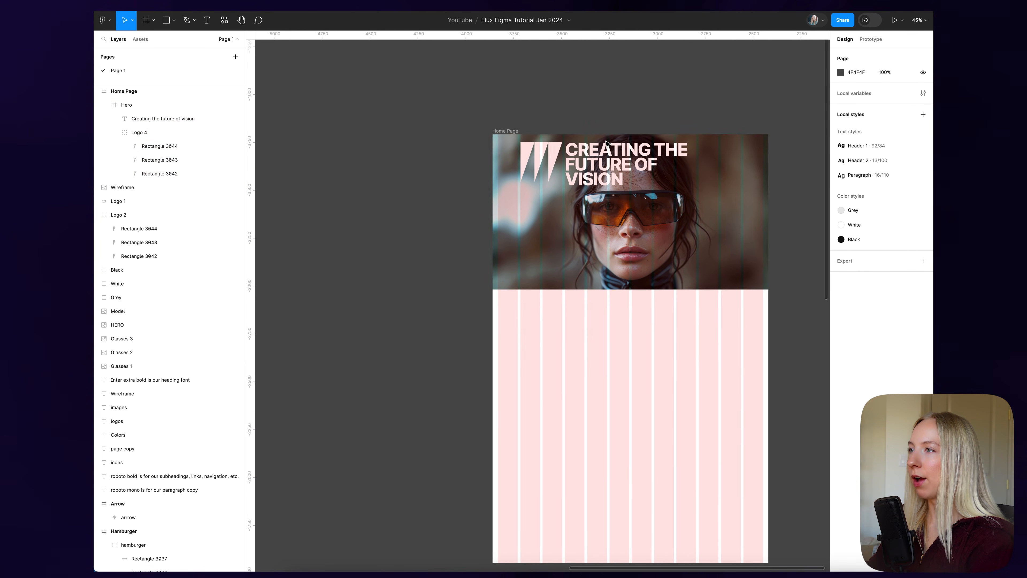
pyautogui.scroll(-4, 446, 210)
pyautogui.click(386, 239)
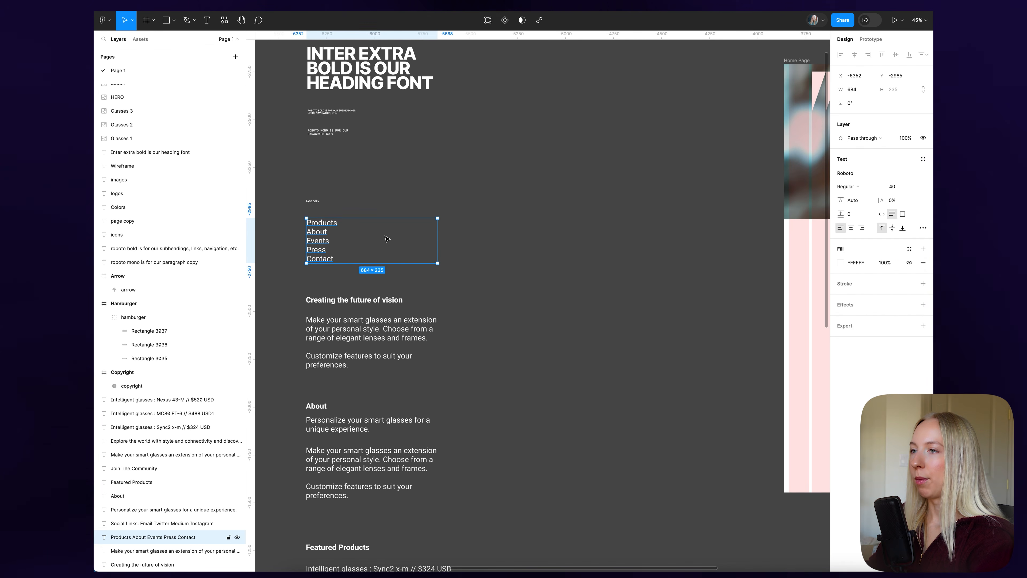
pyautogui.moveTo(321, 231); pyautogui.dragTo(624, 243)
pyautogui.hscroll(6, 615, 244)
pyautogui.moveTo(396, 246); pyautogui.dragTo(798, 90)
# - Position the link list in the Hero's upper-right area at X 1076, Y 38, aligned with a grid column start
pyautogui.hscroll(3, 780, 93)
pyautogui.scroll(5, 687, 87)
pyautogui.moveTo(588, 134); pyautogui.dragTo(579, 109)
# - Apply the Header 2 text style to the link list and shrink its text box to 67 × 65 to fit the content
pyautogui.click(923, 215)
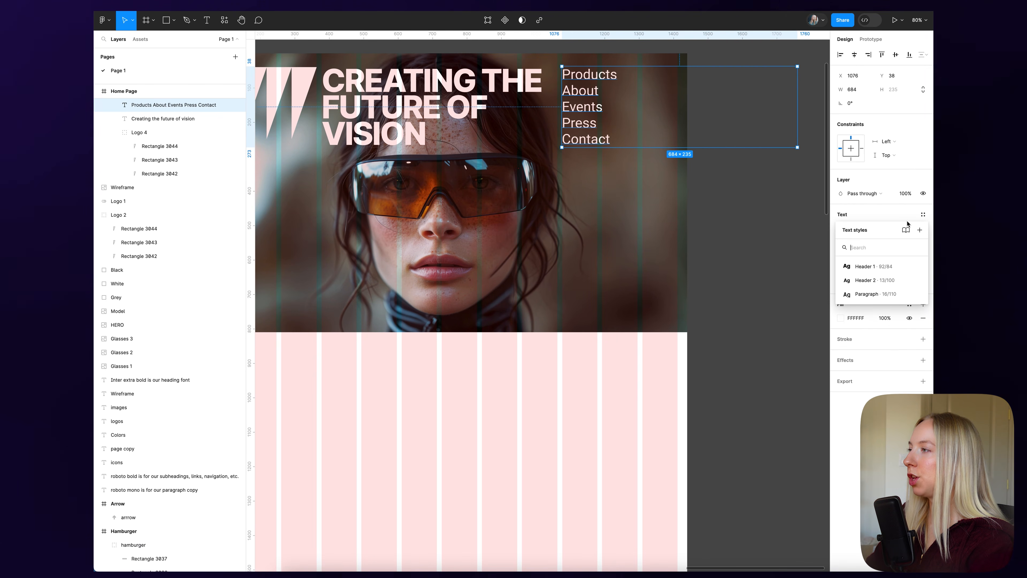
pyautogui.click(889, 284)
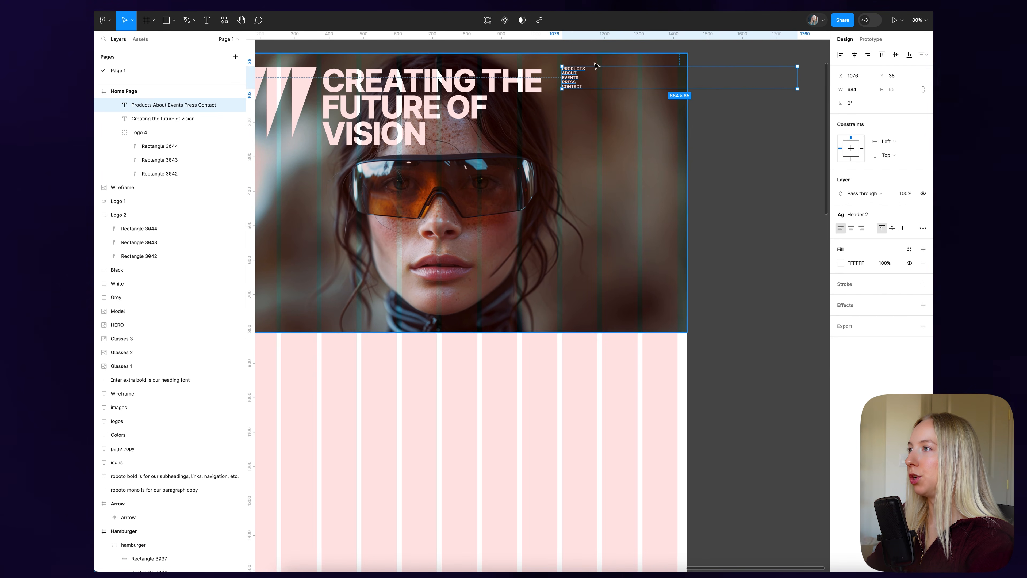
pyautogui.scroll(1, 588, 63)
pyautogui.doubleClick(802, 79)
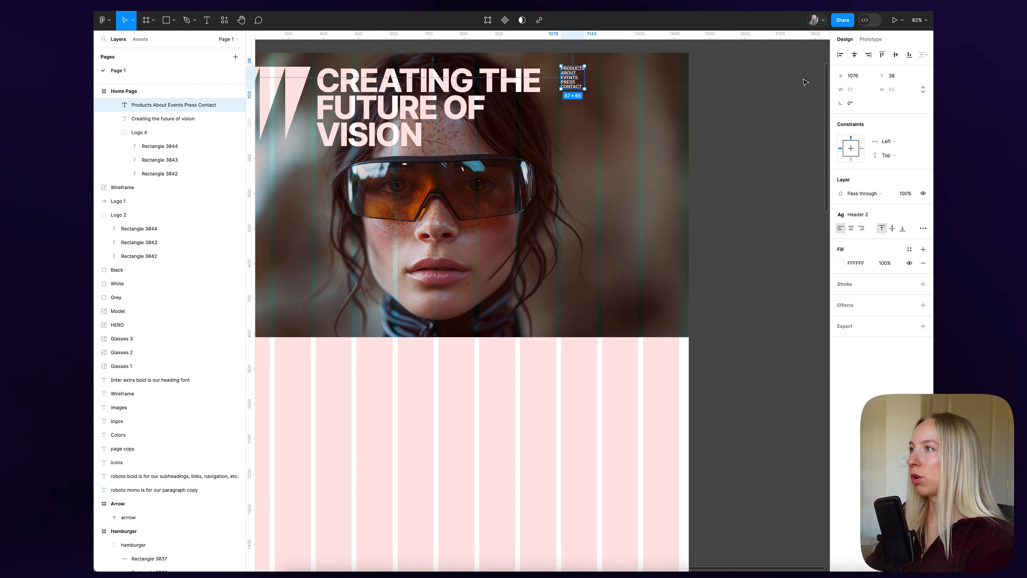
# - Shift the navigation link list to X 1077, Y 40 so it lines up with the grid column and heading
pyautogui.scroll(5, 586, 78)
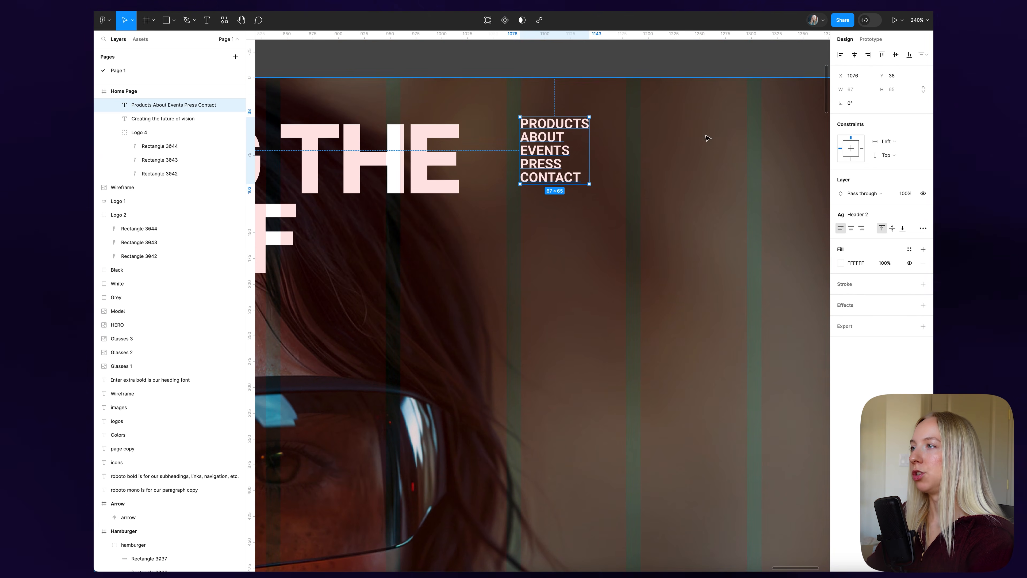
pyautogui.moveTo(553, 150); pyautogui.dragTo(555, 149)
pyautogui.scroll(-3, 557, 150)
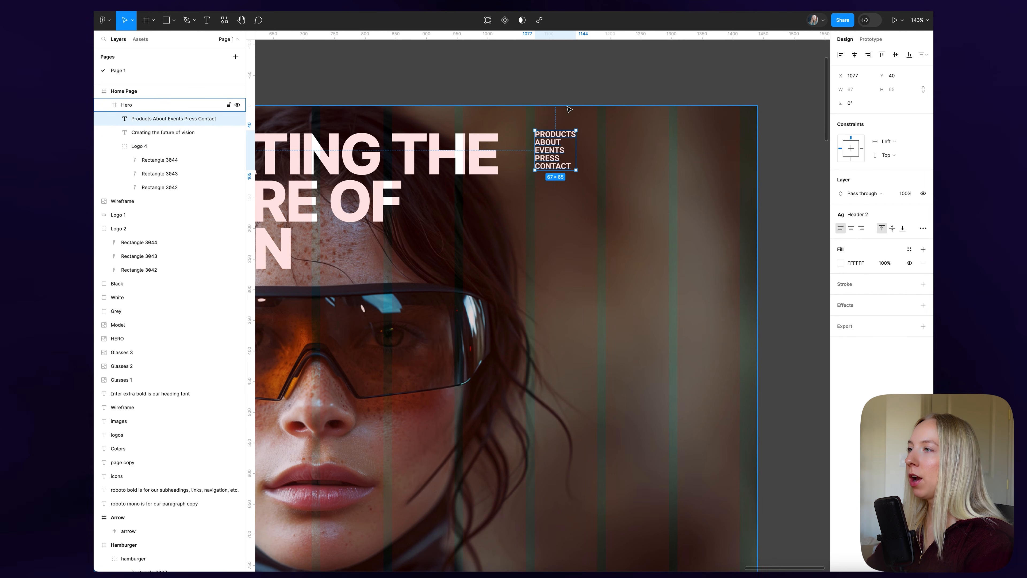
# - Detach the Header 2 style from the navigation link list and set its paragraph spacing to 12
pyautogui.scroll(5, 631, 120)
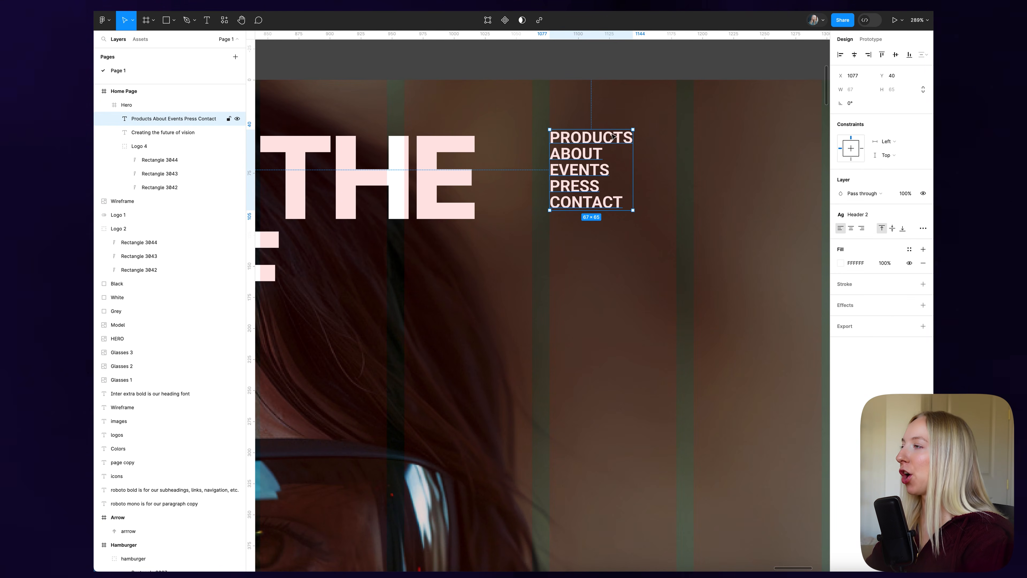
pyautogui.moveTo(920, 217)
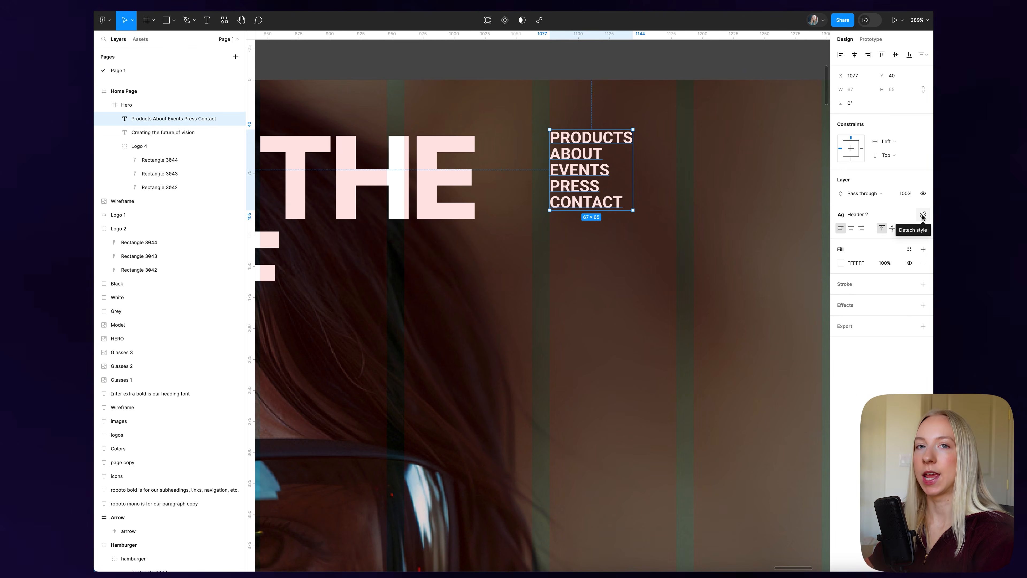
pyautogui.click(923, 215)
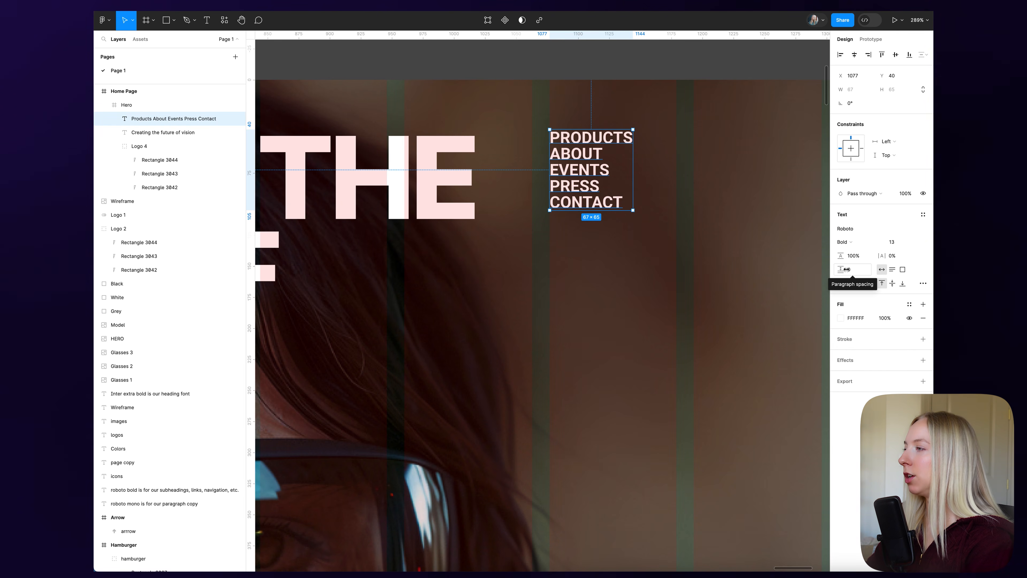
pyautogui.moveTo(846, 269); pyautogui.dragTo(857, 271)
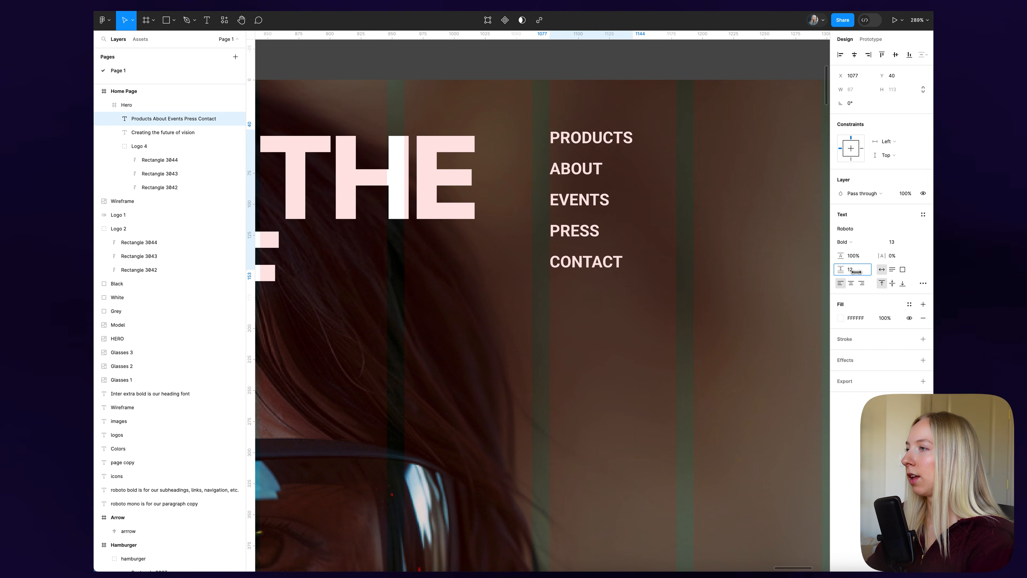
pyautogui.scroll(-10, 664, 247)
pyautogui.click(665, 133)
pyautogui.scroll(-10, 713, 138)
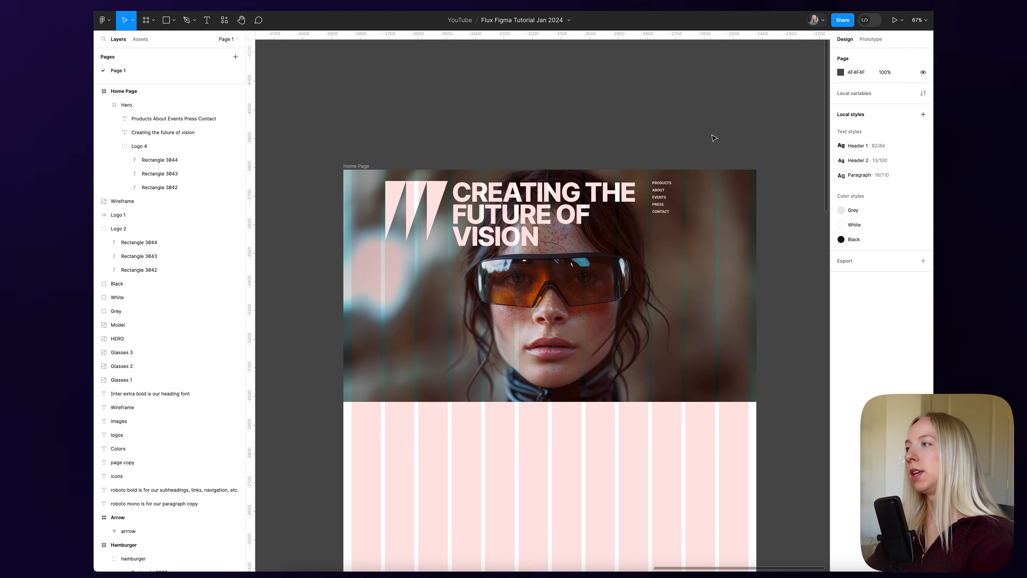
# - Copy the two-circle logo from the assets area and paste it into the Home Page frame
pyautogui.hscroll(-5, 674, 157)
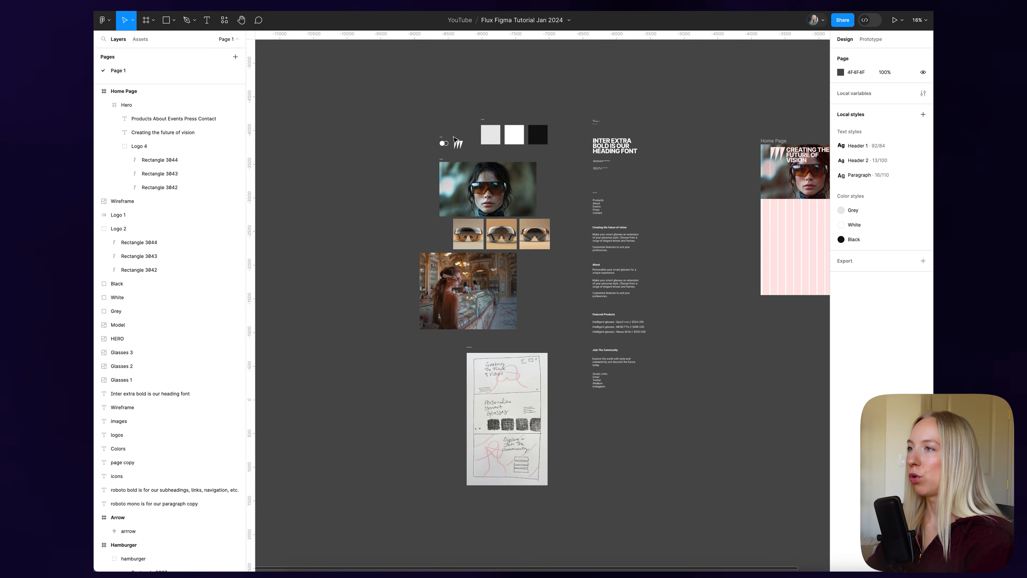
pyautogui.scroll(10, 457, 135)
pyautogui.click(414, 166)
pyautogui.hscroll(1, 434, 153)
pyautogui.scroll(-4, 433, 154)
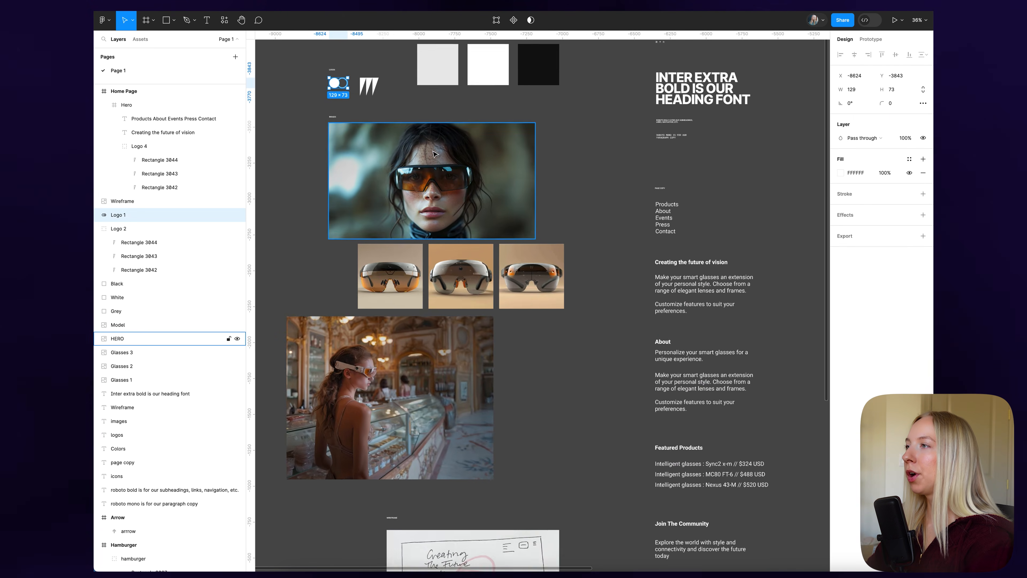
pyautogui.hscroll(8, 527, 163)
pyautogui.scroll(10, 527, 163)
pyautogui.hotkey('ctrl', 'v')
# - Scale the pasted two-circle logo down to 40 × 23 and place it at X 28, Y 40 in the first grid column
pyautogui.moveTo(519, 293); pyautogui.dragTo(447, 209)
pyautogui.moveTo(513, 241); pyautogui.dragTo(453, 206)
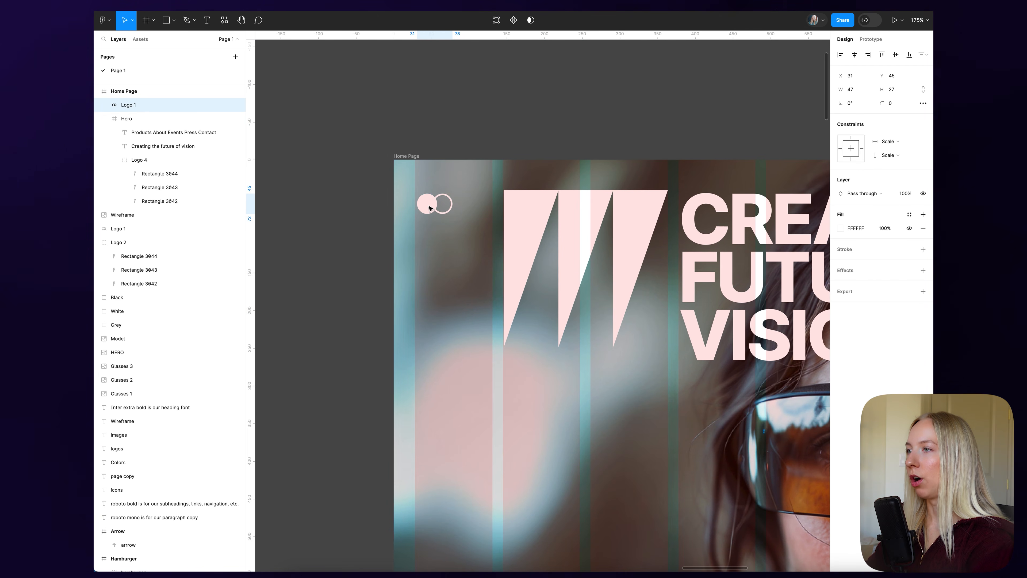
pyautogui.moveTo(429, 204); pyautogui.dragTo(427, 204)
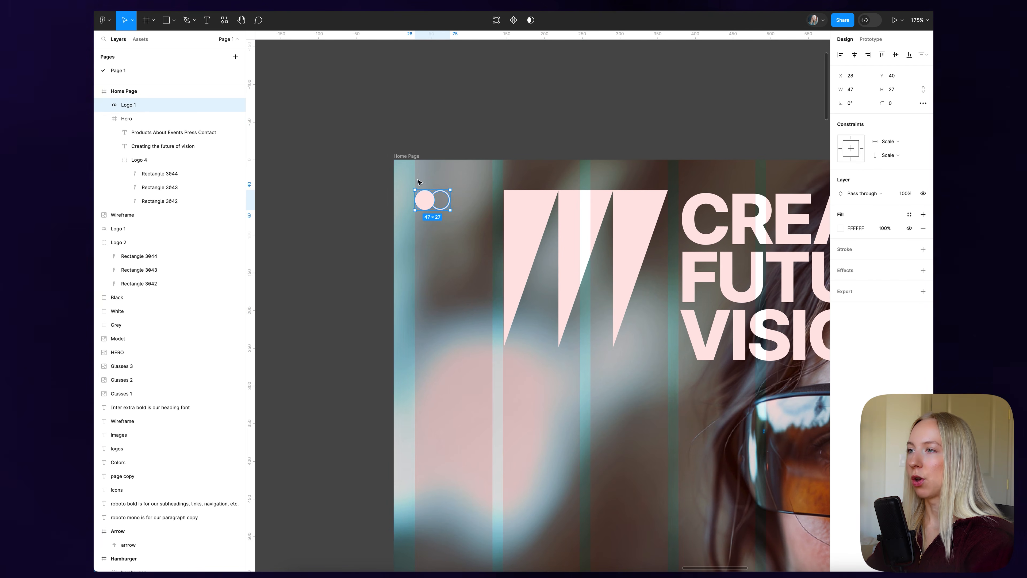
pyautogui.press('alt')
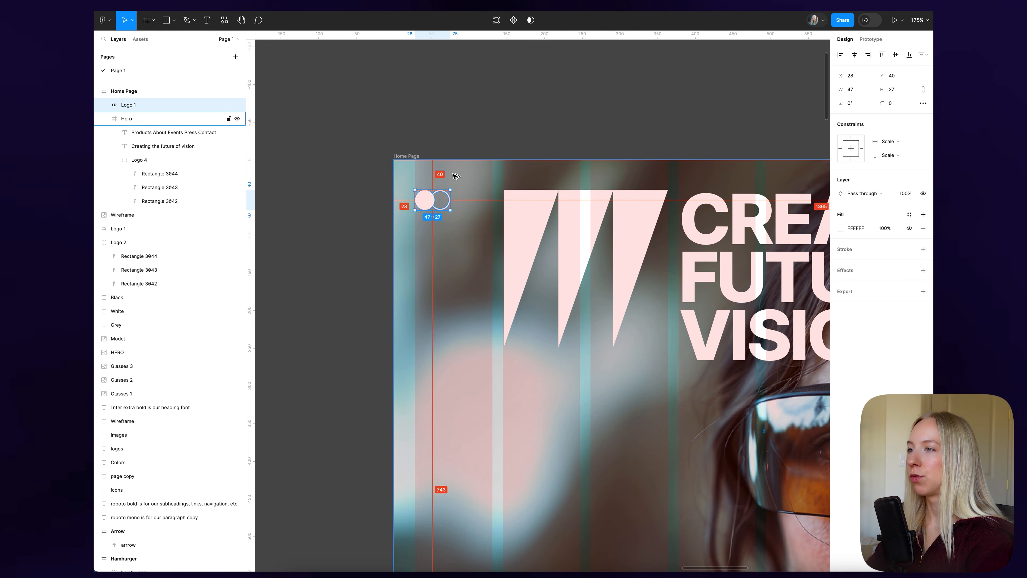
pyautogui.scroll(5, 415, 203)
pyautogui.moveTo(534, 225); pyautogui.dragTo(514, 213)
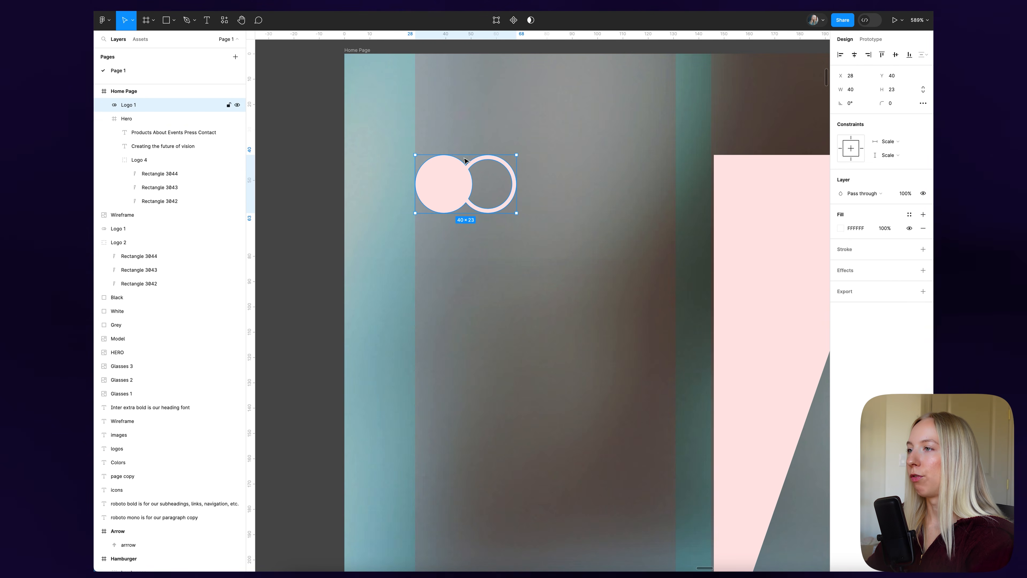
pyautogui.scroll(-10, 465, 162)
pyautogui.press('Escape')
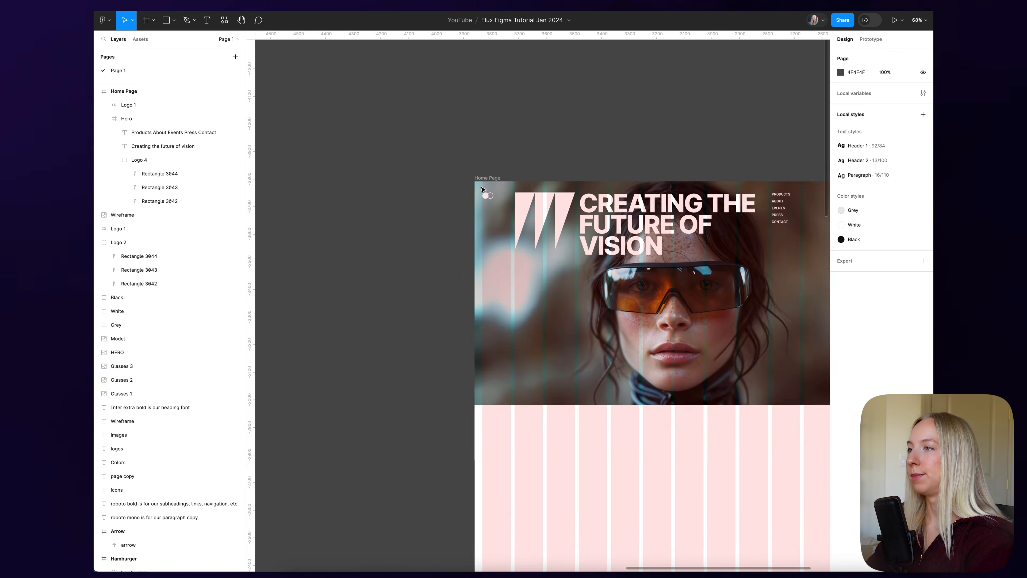
pyautogui.scroll(-2, 483, 189)
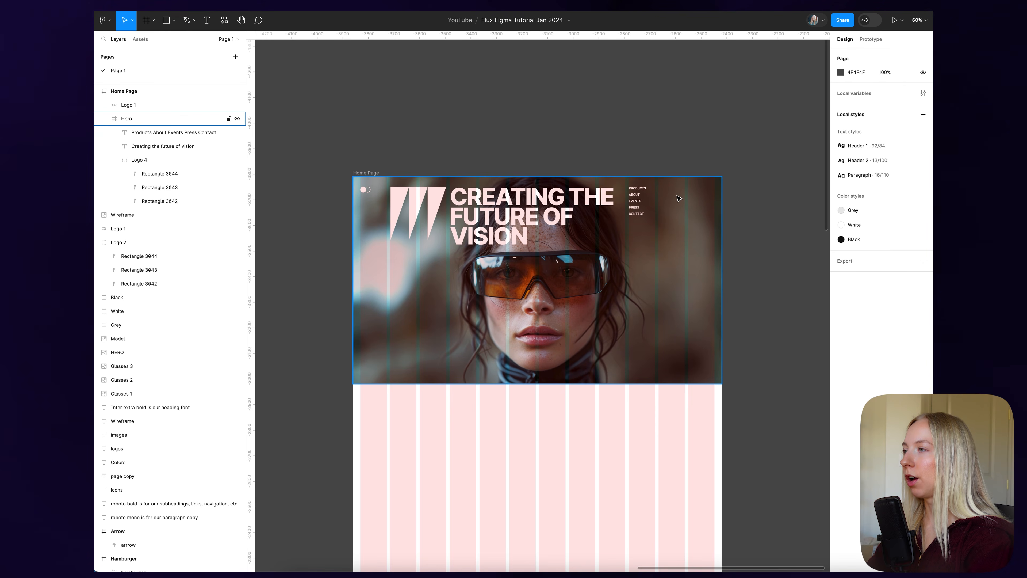
pyautogui.scroll(5, 694, 196)
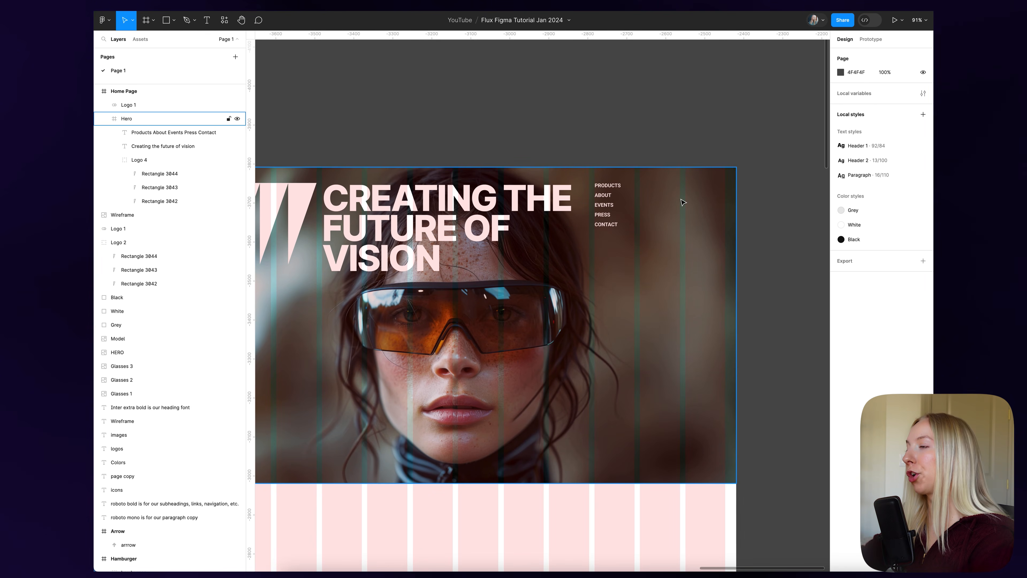
pyautogui.scroll(3, 655, 196)
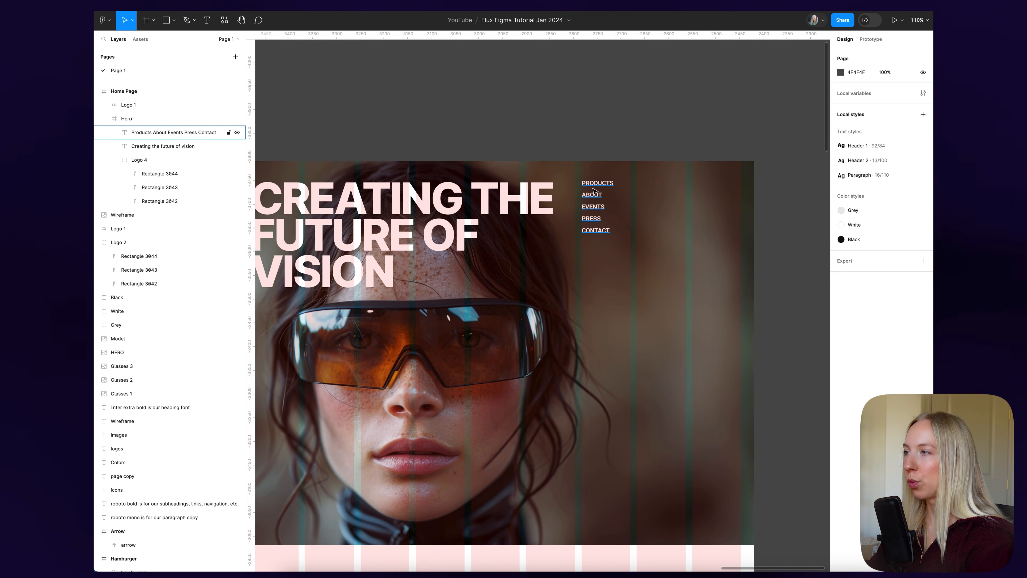
pyautogui.keyDown('ctrl'); pyautogui.click(602, 185); pyautogui.keyUp('ctrl')
pyautogui.click(626, 117)
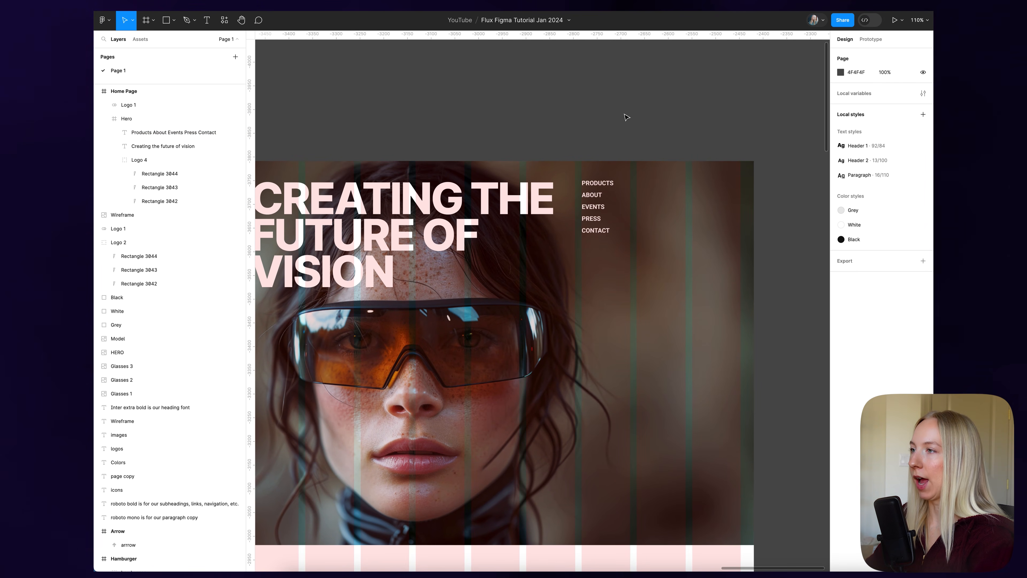
# - Draw a frame about 225 px wide on the empty canvas beside the Home Page and set its height to 44
pyautogui.scroll(-5, 632, 116)
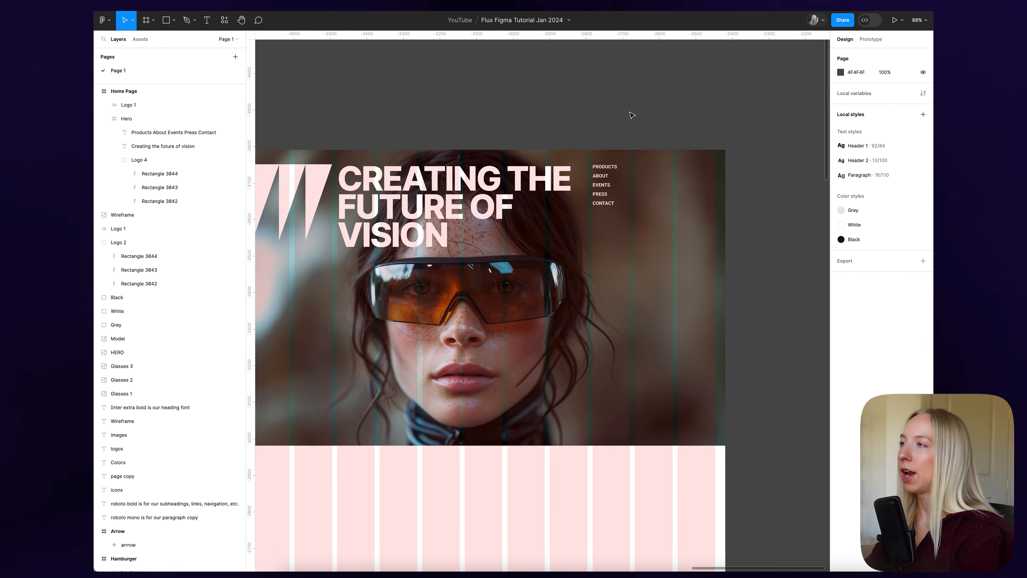
pyautogui.scroll(3, 607, 204)
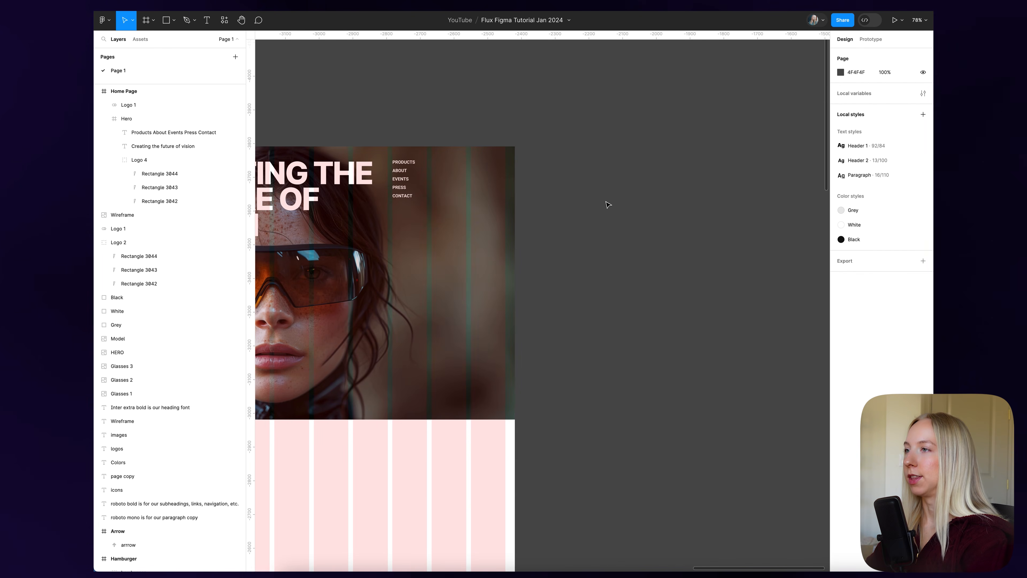
pyautogui.press('f')
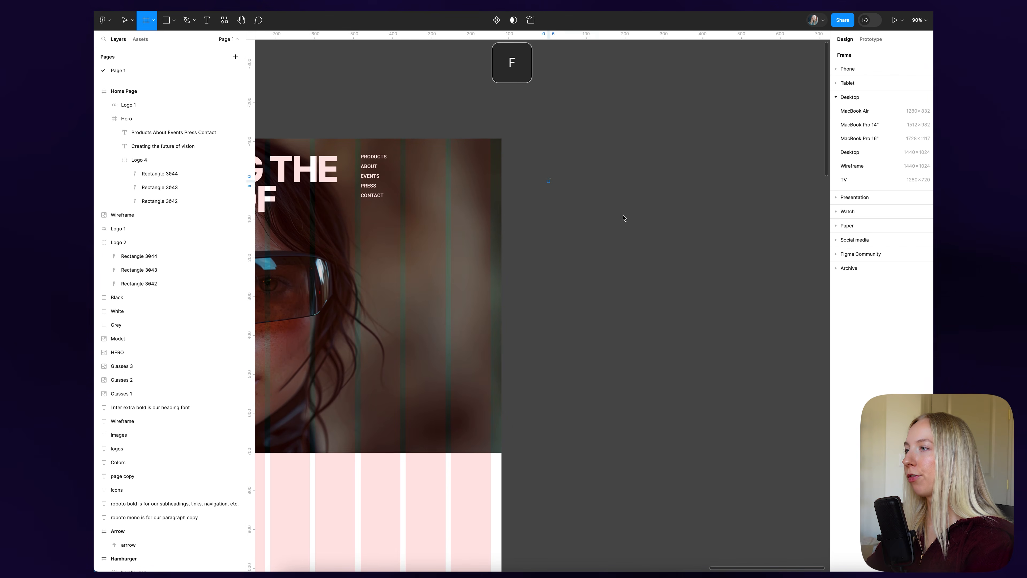
pyautogui.moveTo(546, 180); pyautogui.dragTo(636, 221)
pyautogui.scroll(3, 602, 213)
pyautogui.scroll(2, 602, 214)
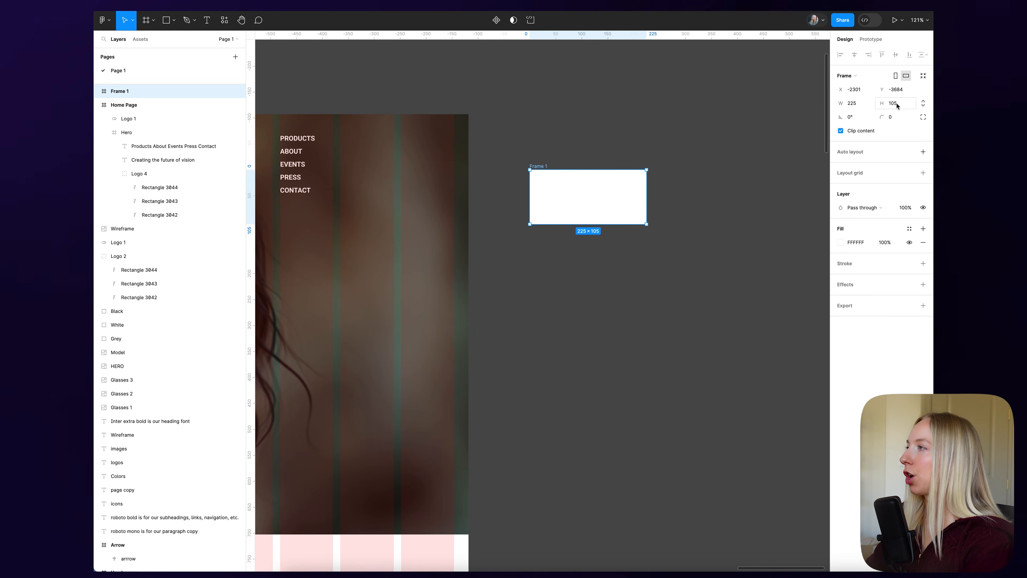
pyautogui.click(905, 105)
pyautogui.write('44')
pyautogui.press('Return')
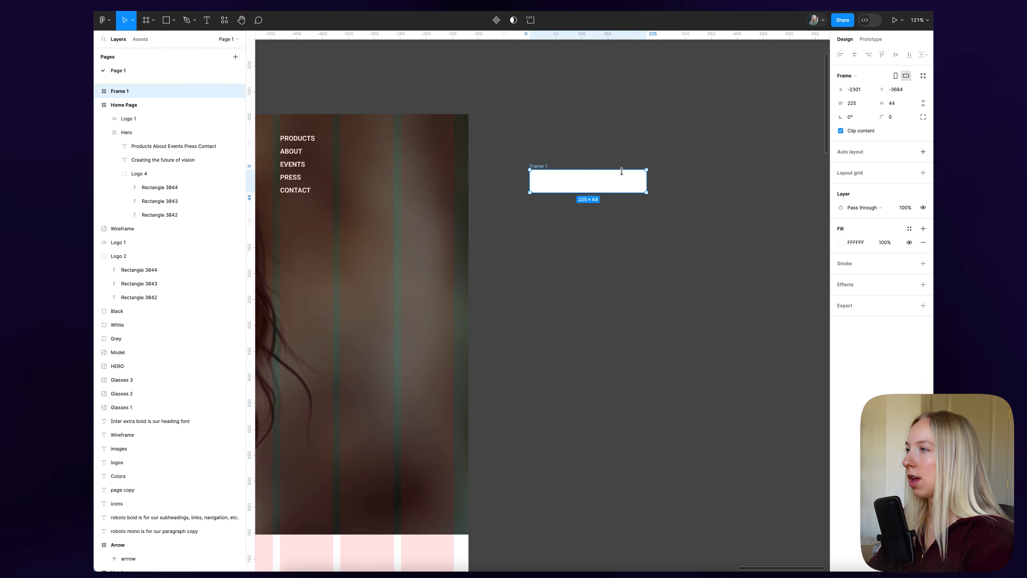
# - Try a corner radius of 20 on the new white frame
pyautogui.scroll(5, 578, 179)
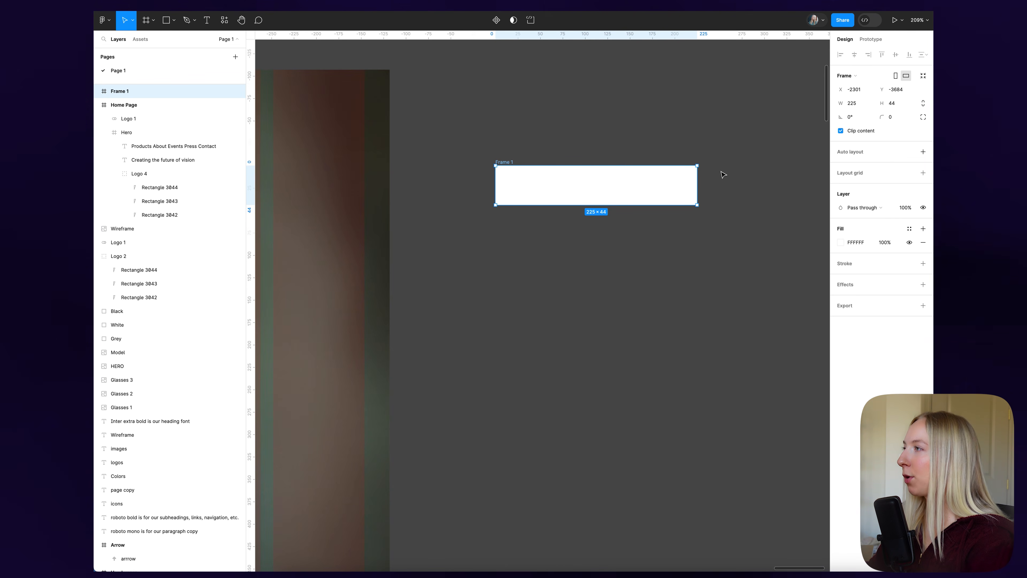
pyautogui.click(898, 118)
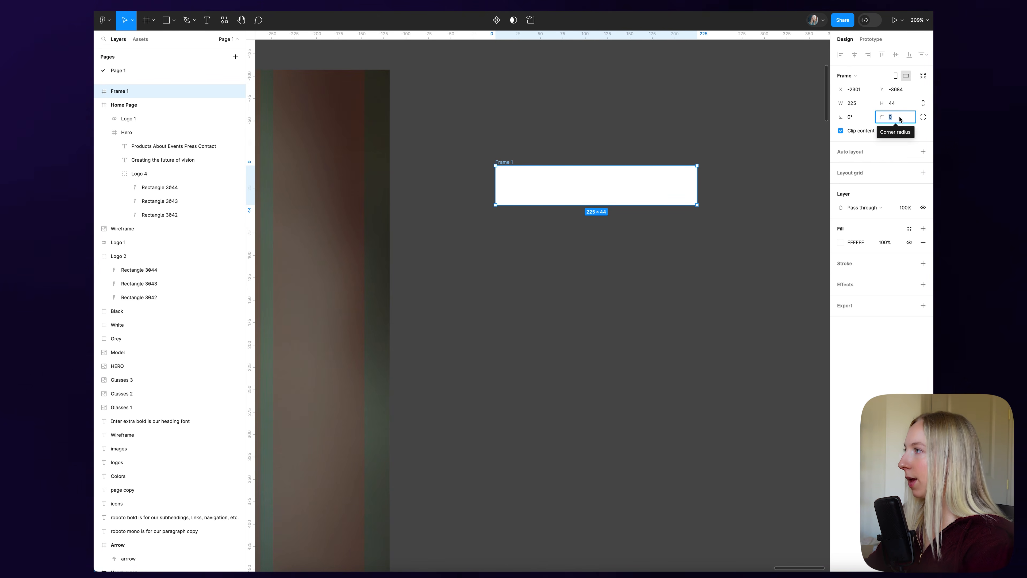
pyautogui.click(577, 164)
pyautogui.click(508, 163)
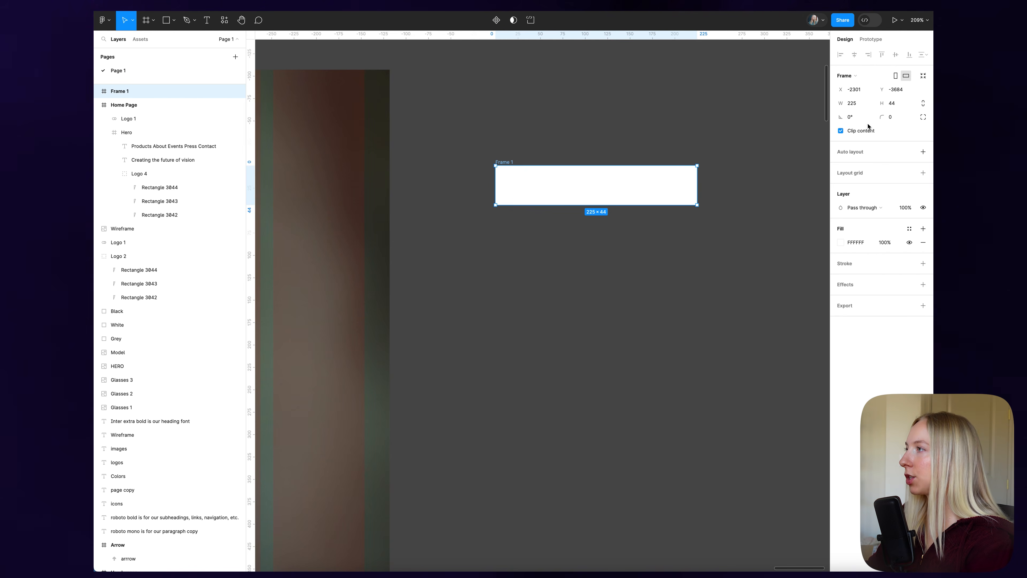
pyautogui.click(896, 120)
pyautogui.write('20')
pyautogui.press('Return')
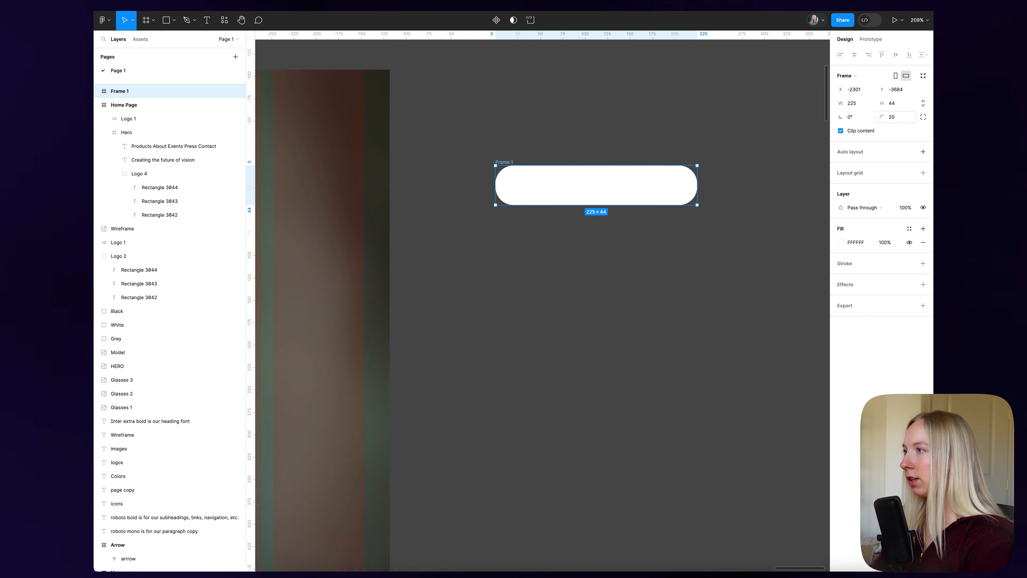
# - Set the new white frame's corner radius to 4
pyautogui.click(896, 120)
pyautogui.write('4')
pyautogui.press('Return')
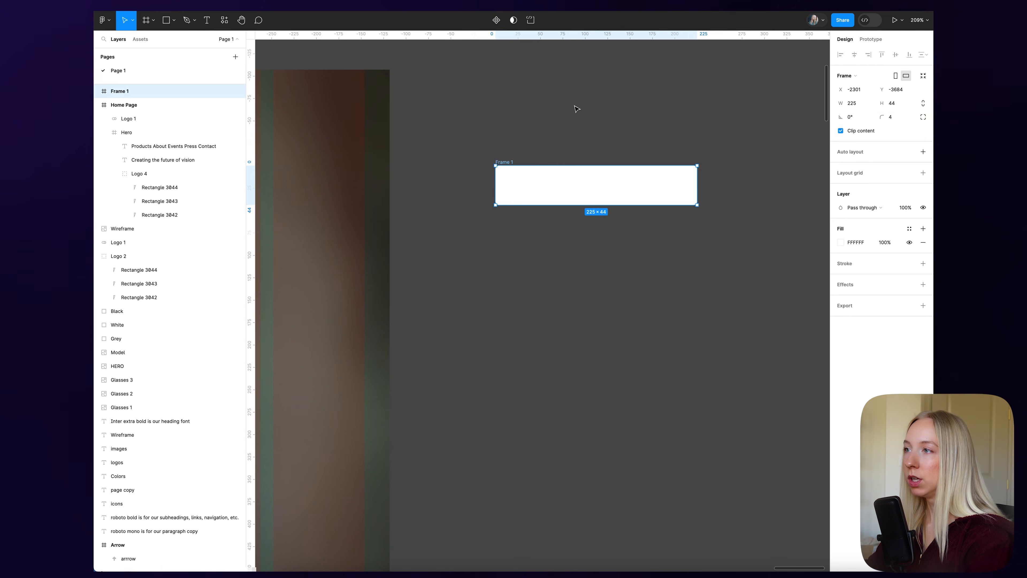
pyautogui.click(576, 108)
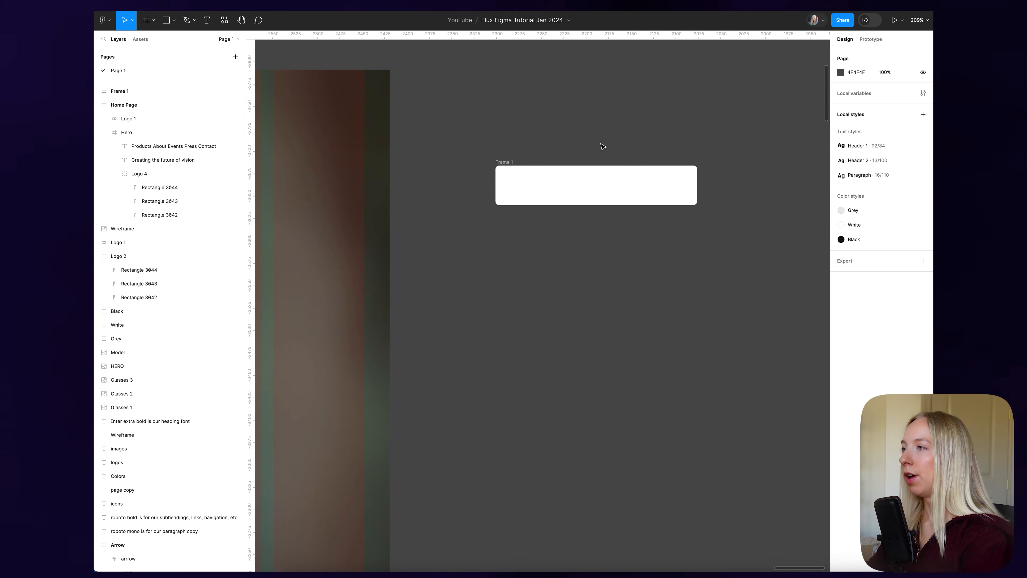
# - Add the text CART inside the white frame, apply the Header 2 style and center it vertically at Y 16
pyautogui.press('t')
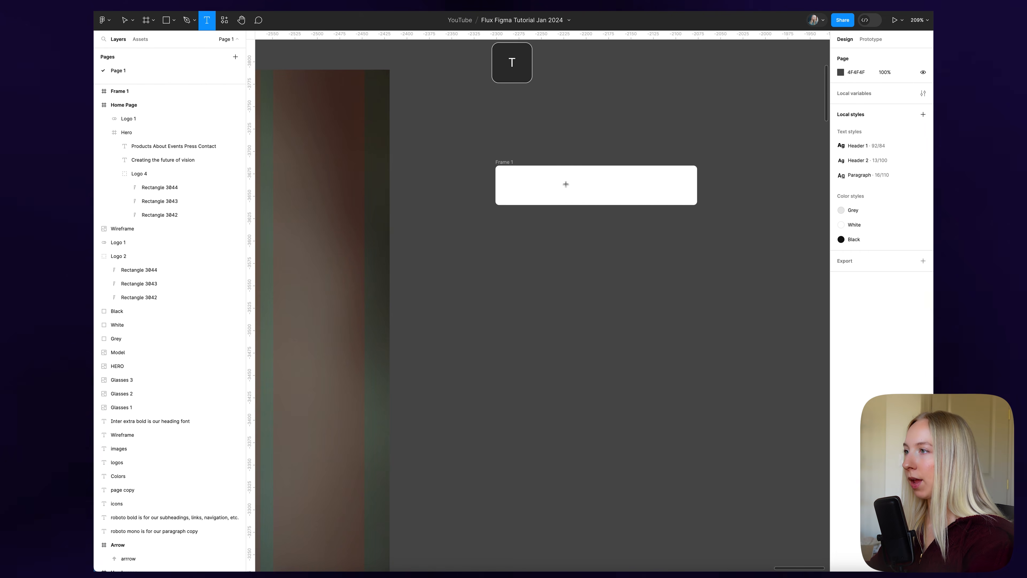
pyautogui.click(565, 184)
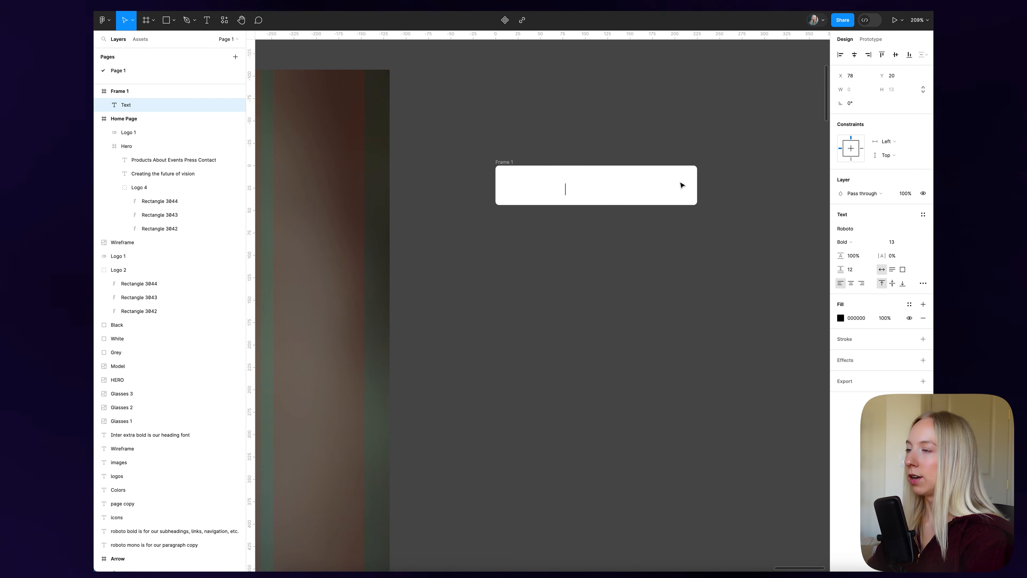
pyautogui.write('CART')
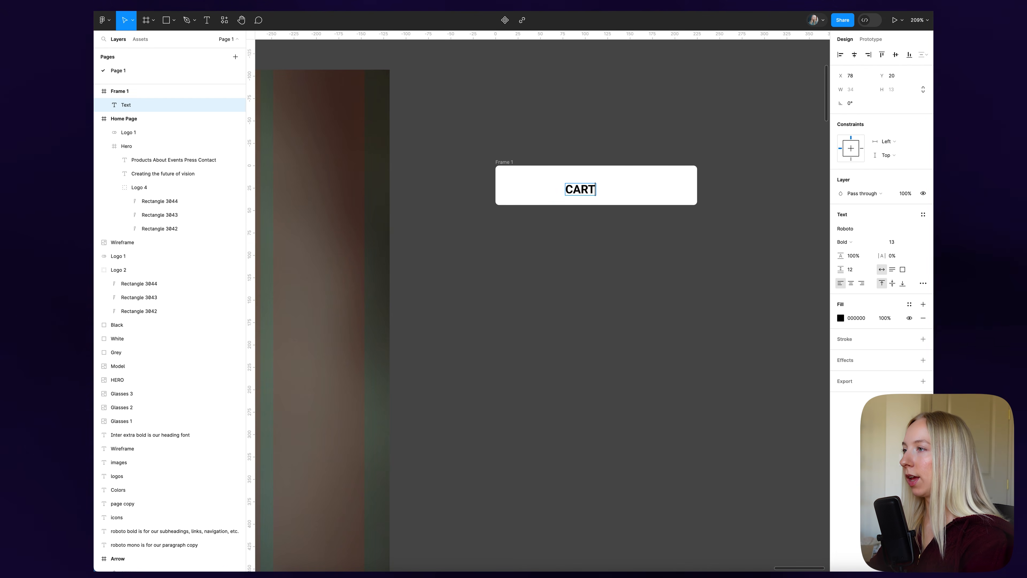
pyautogui.press('Escape')
pyautogui.click(922, 214)
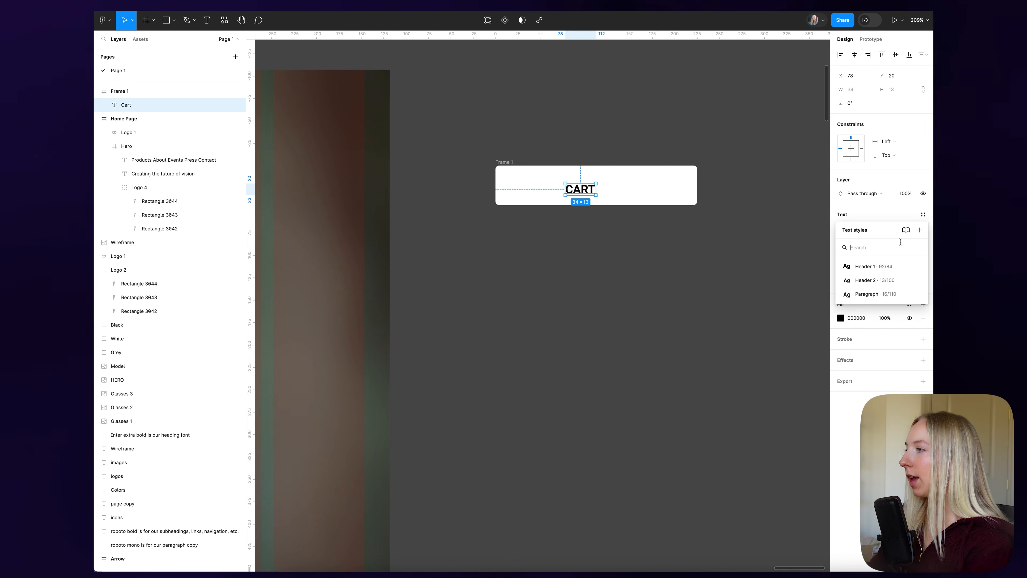
pyautogui.click(874, 278)
pyautogui.moveTo(590, 194)
pyautogui.mouseDown()
pyautogui.moveTo(537, 188)
pyautogui.moveTo(584, 189)
pyautogui.mouseUp()
# - Duplicate the CART text within the white frame and change the rightmost of the two texts to (0)
pyautogui.click(603, 162)
pyautogui.click(531, 189)
pyautogui.doubleClick(586, 189)
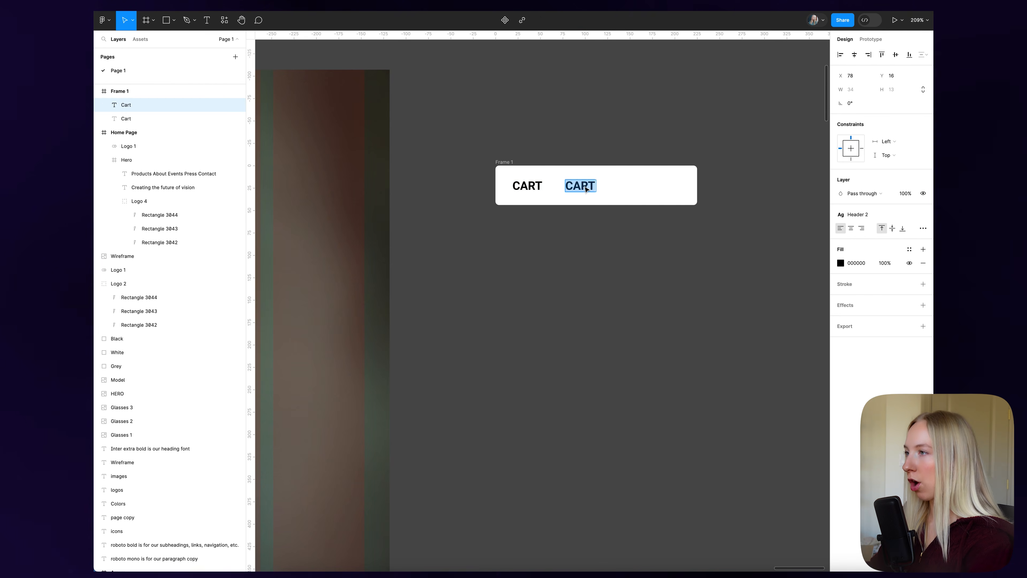
pyautogui.press('BackSpace')
pyautogui.write('(0)')
pyautogui.click(612, 156)
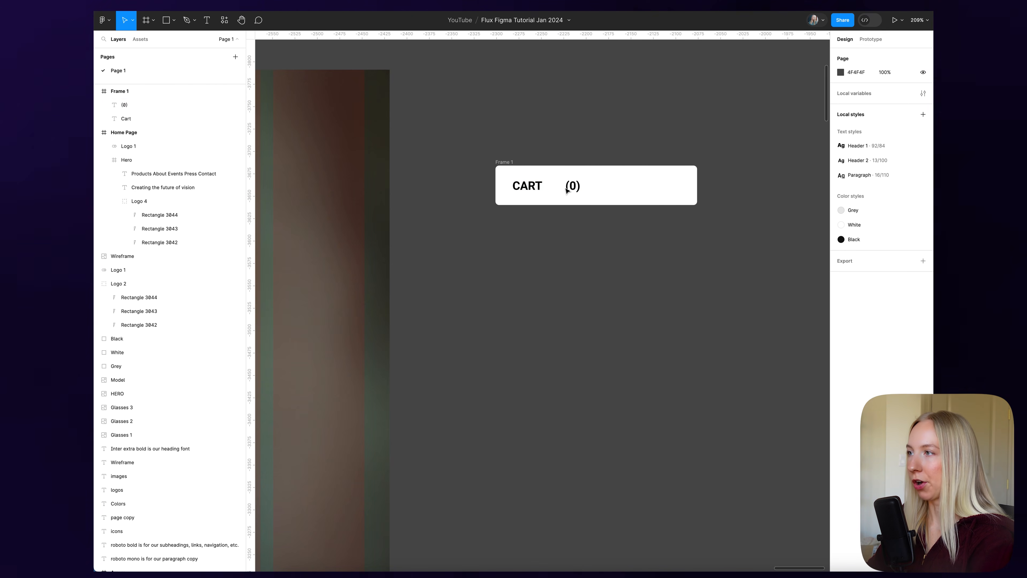
# - Rename the white frame containing the CART and (0) texts as Button
pyautogui.click(504, 162)
pyautogui.doubleClick(504, 162)
pyautogui.write('Button')
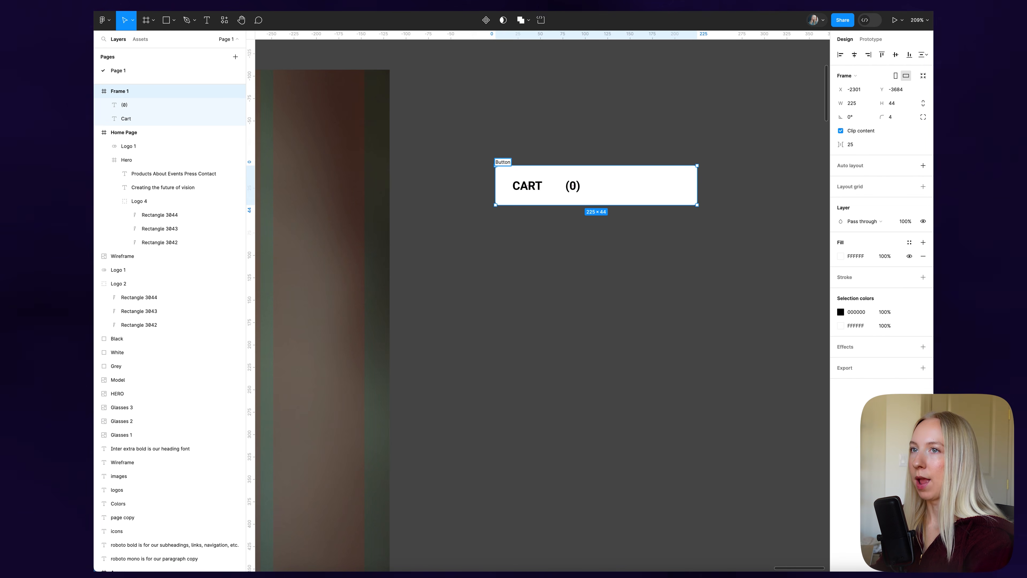
pyautogui.press('Return')
# - Add auto layout to the Button frame and set its horizontal padding to 15
pyautogui.click(523, 106)
pyautogui.click(505, 164)
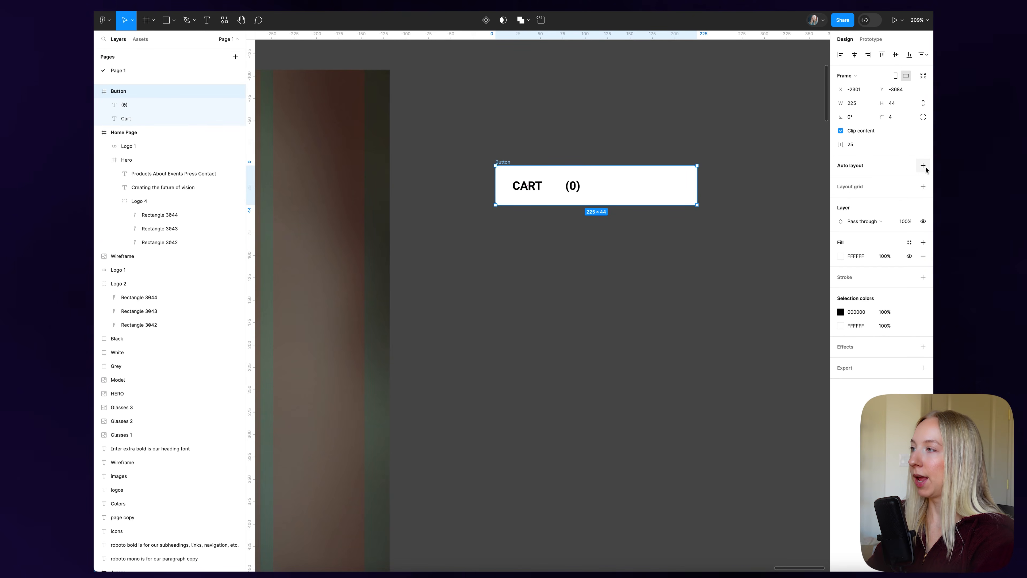
pyautogui.click(923, 166)
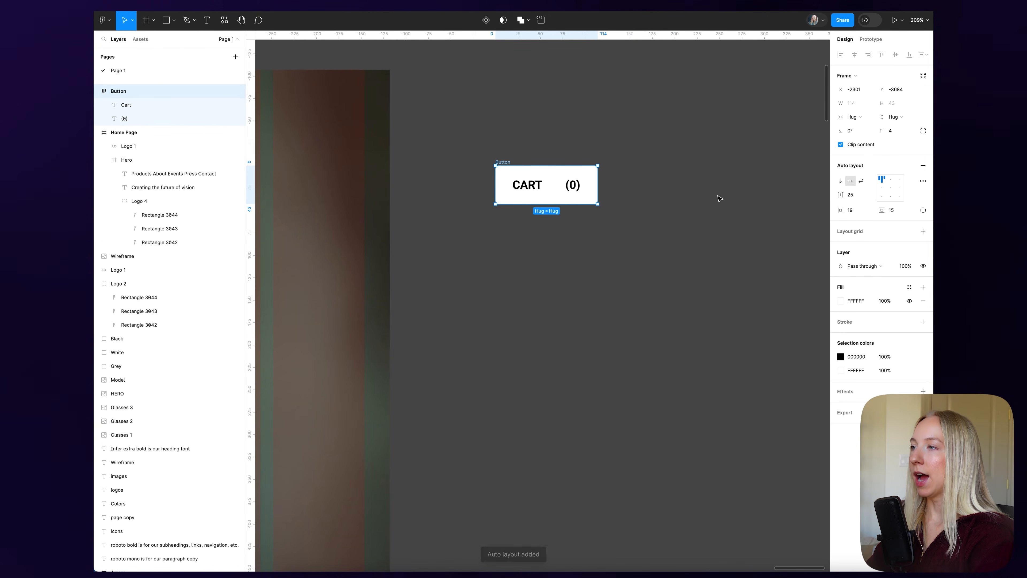
pyautogui.scroll(5, 553, 198)
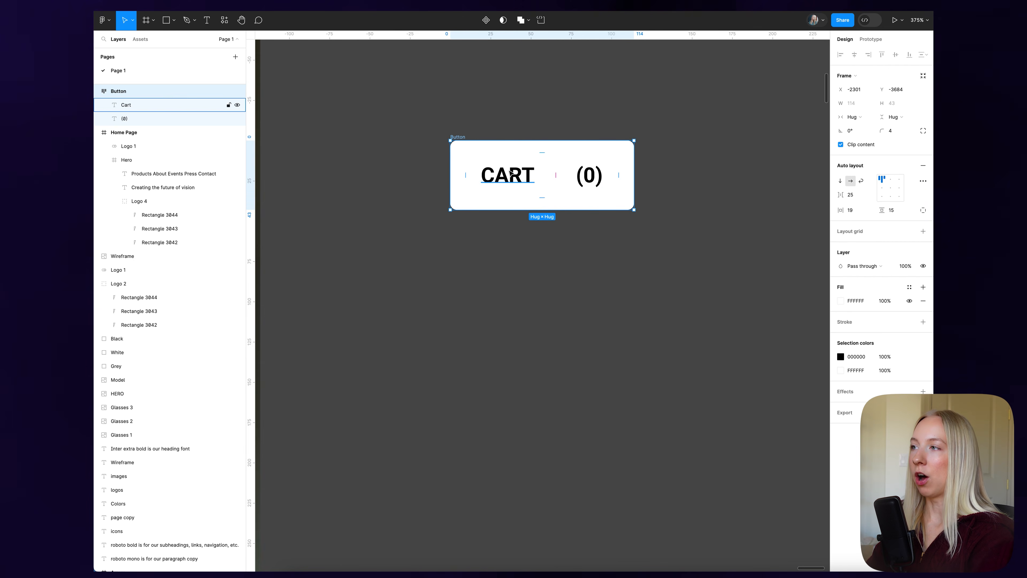
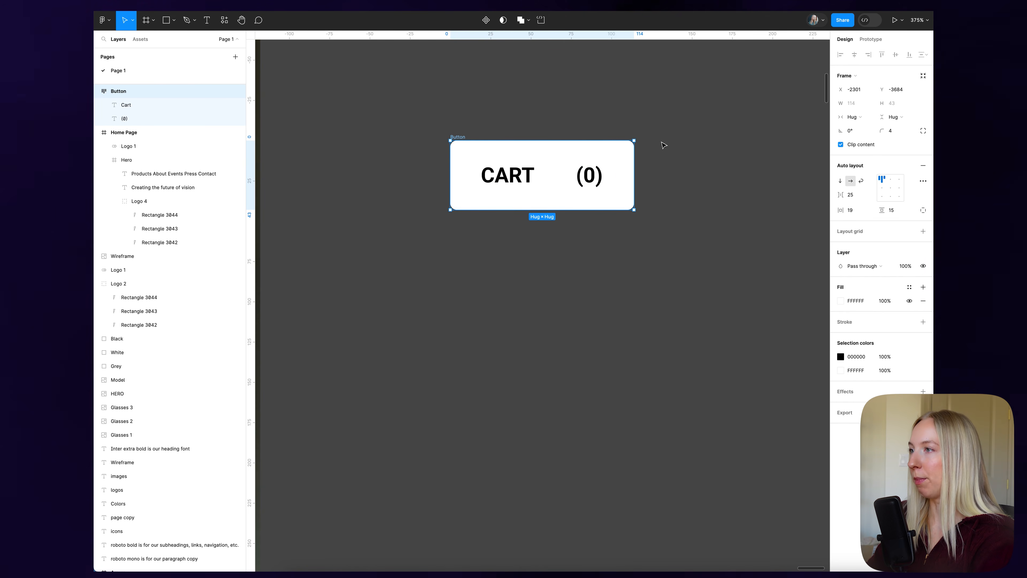
pyautogui.click(857, 212)
pyautogui.write('15')
pyautogui.press('Return')
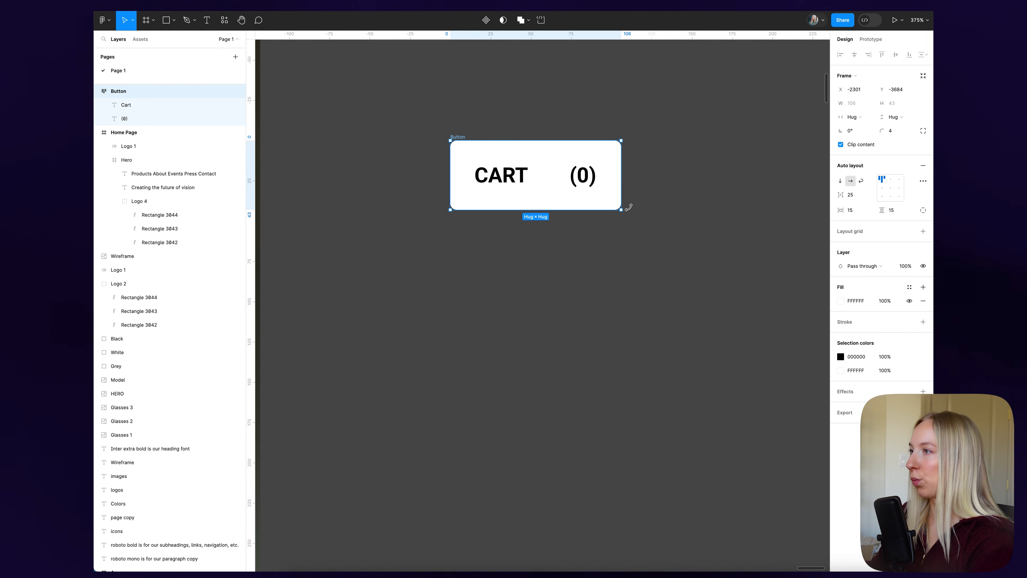
# - Try a spacing of 20 between the CART and (0) texts in the Button frame
pyautogui.moveTo(565, 177)
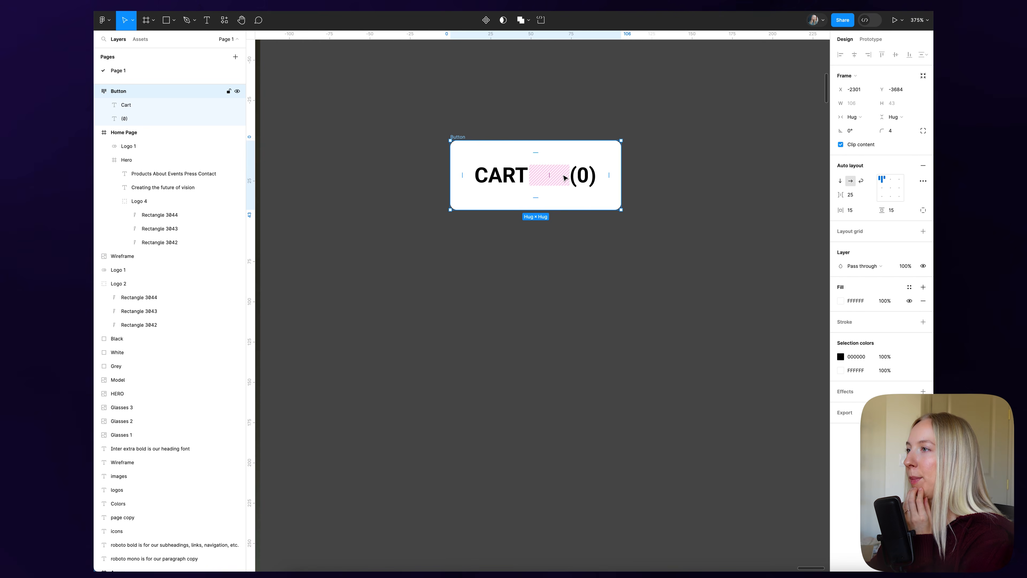
pyautogui.click(857, 195)
pyautogui.write('20')
pyautogui.press('Return')
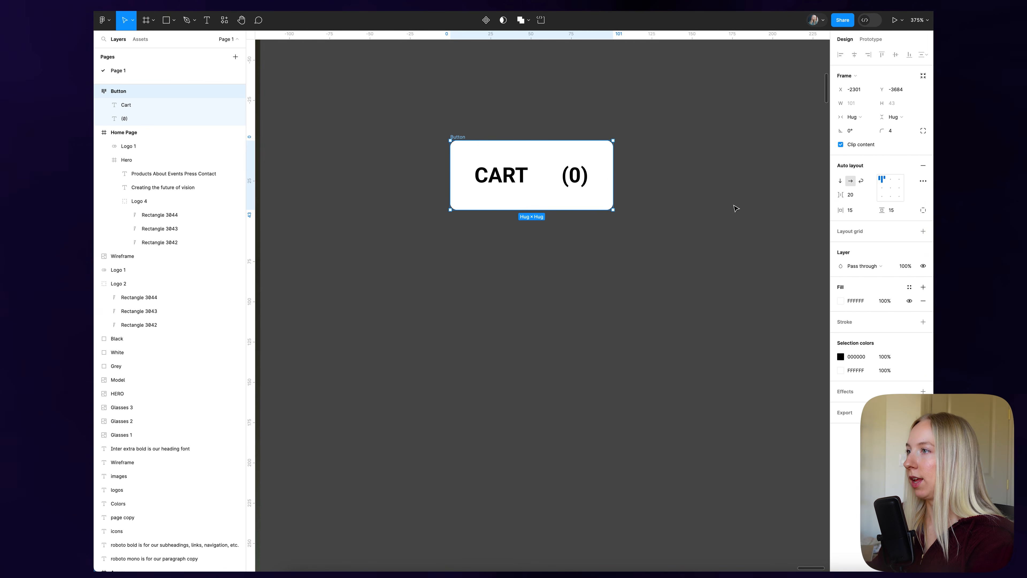
pyautogui.click(735, 208)
pyautogui.scroll(-8, 641, 198)
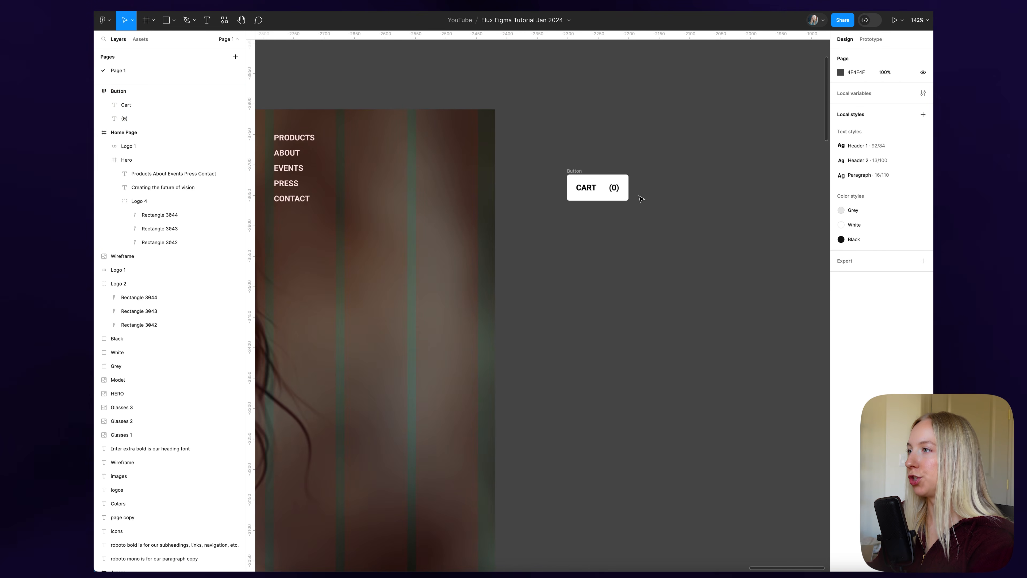
# - Set the spacing between the CART and (0) texts in the Button frame to 10
pyautogui.scroll(6, 752, 194)
pyautogui.click(568, 161)
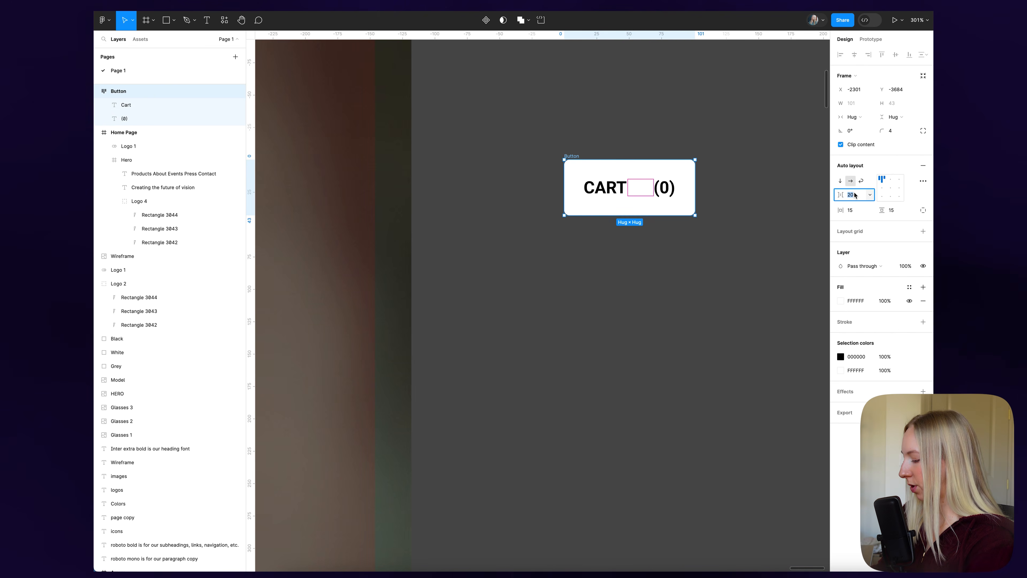
pyautogui.write('10')
pyautogui.press('Return')
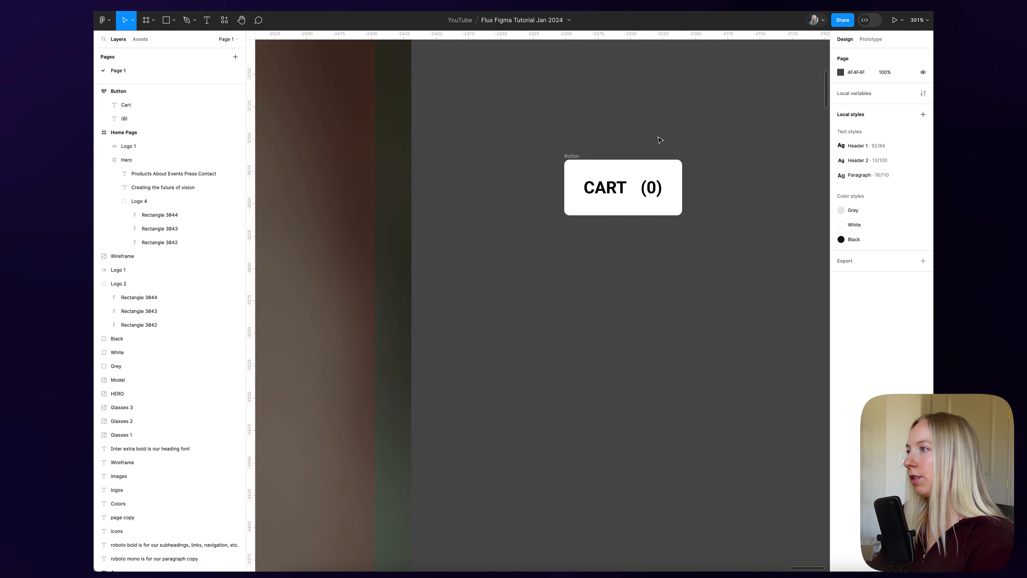
pyautogui.click(763, 144)
pyautogui.scroll(-6, 763, 144)
pyautogui.scroll(1, 763, 145)
pyautogui.scroll(4, 763, 145)
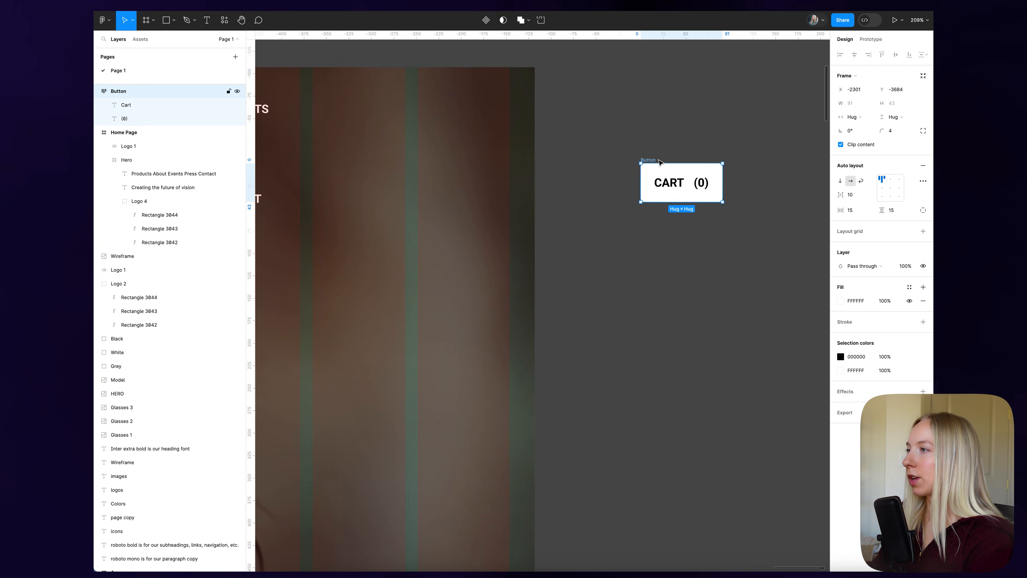
# - Try replacing the CART text in the Button frame with BUTTON to test how the auto layout resizes
pyautogui.click(654, 162)
pyautogui.hscroll(4, 682, 165)
pyautogui.scroll(5, 671, 170)
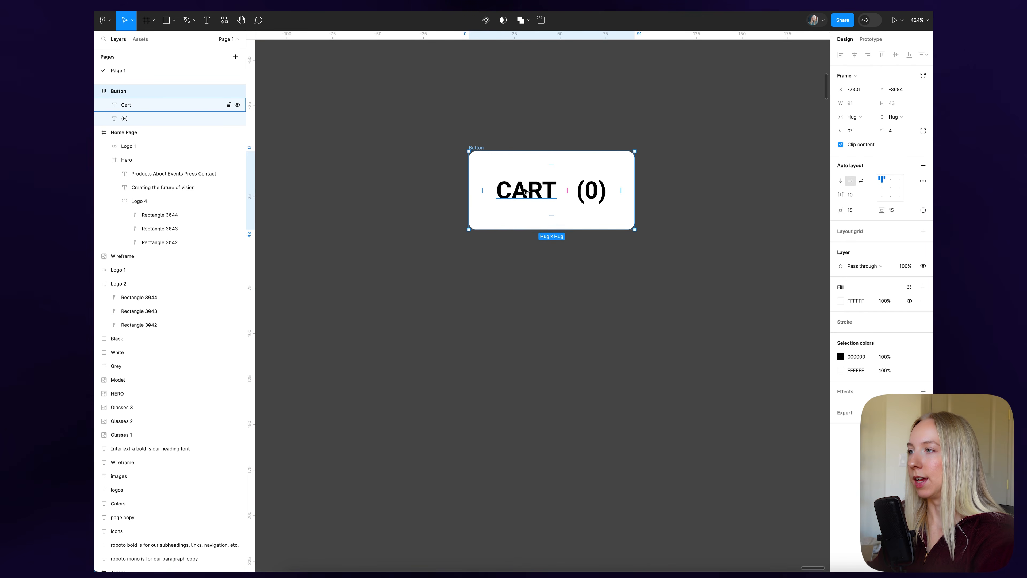
pyautogui.doubleClick(527, 190)
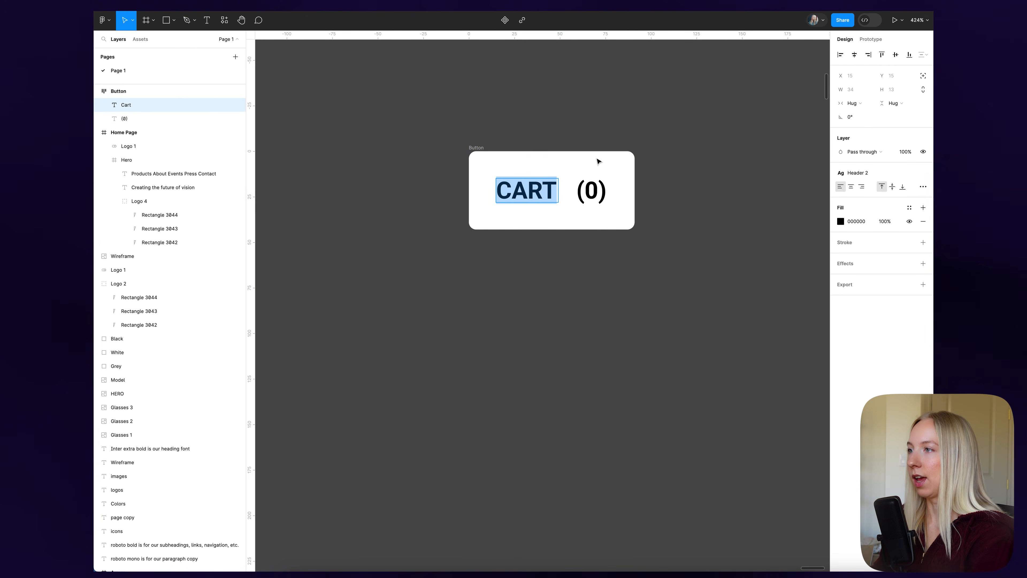
pyautogui.write('BUTTOM')
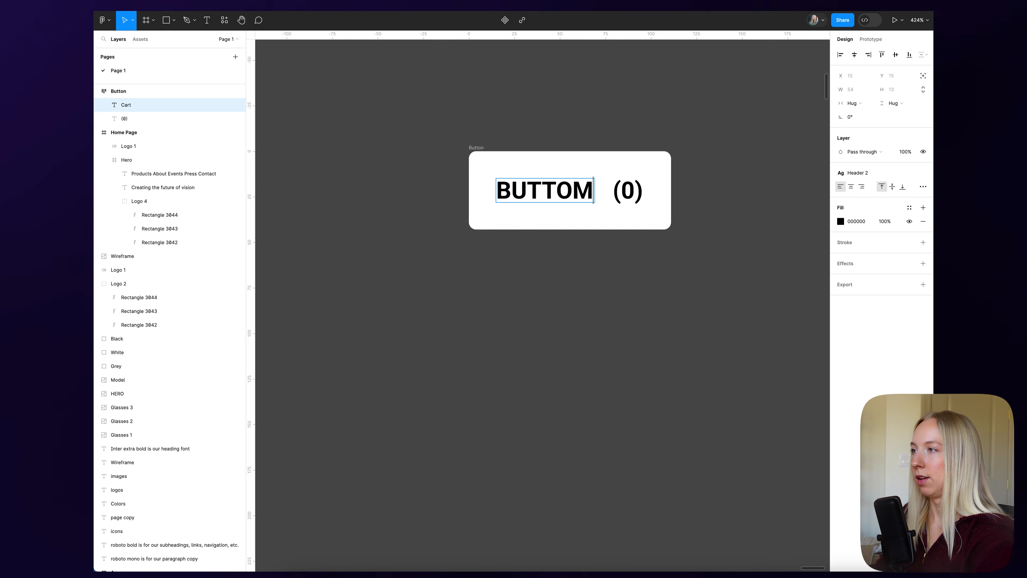
pyautogui.press('BackSpace')
pyautogui.write('N')
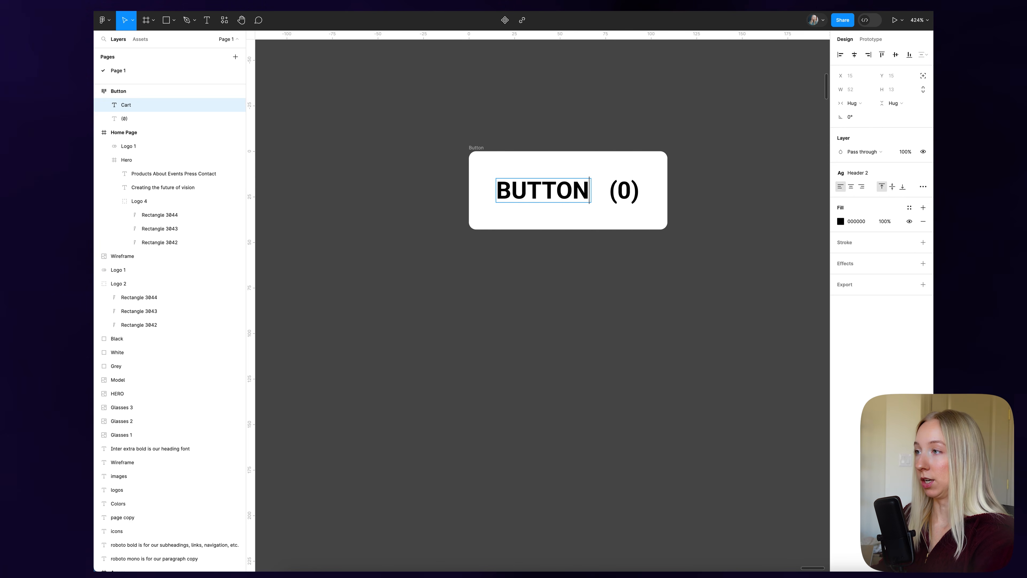
pyautogui.click(475, 148)
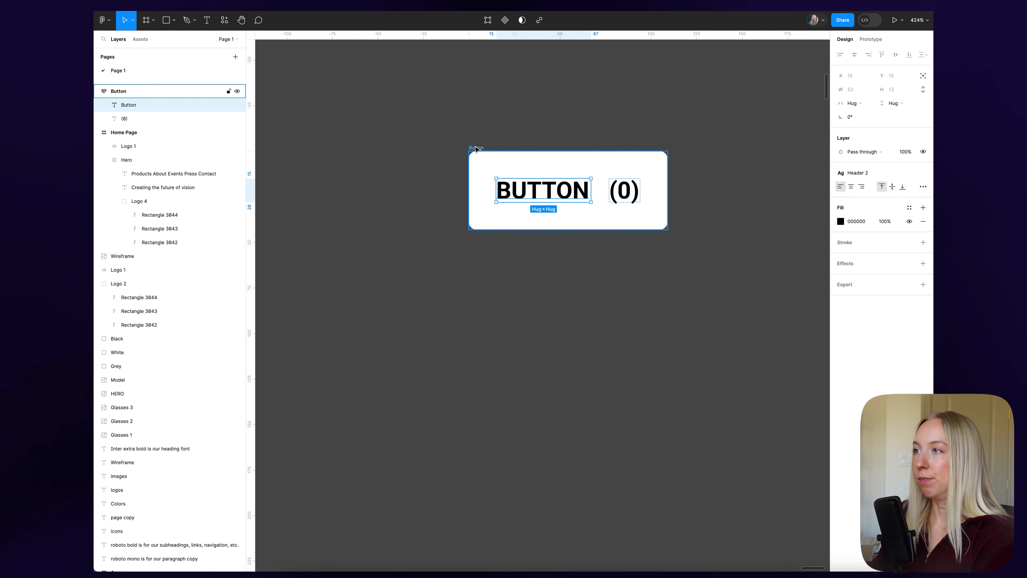
# - Try the longer label WHAT IM TYPING in the Button frame and undo the label changes back to CART
pyautogui.doubleClick(568, 191)
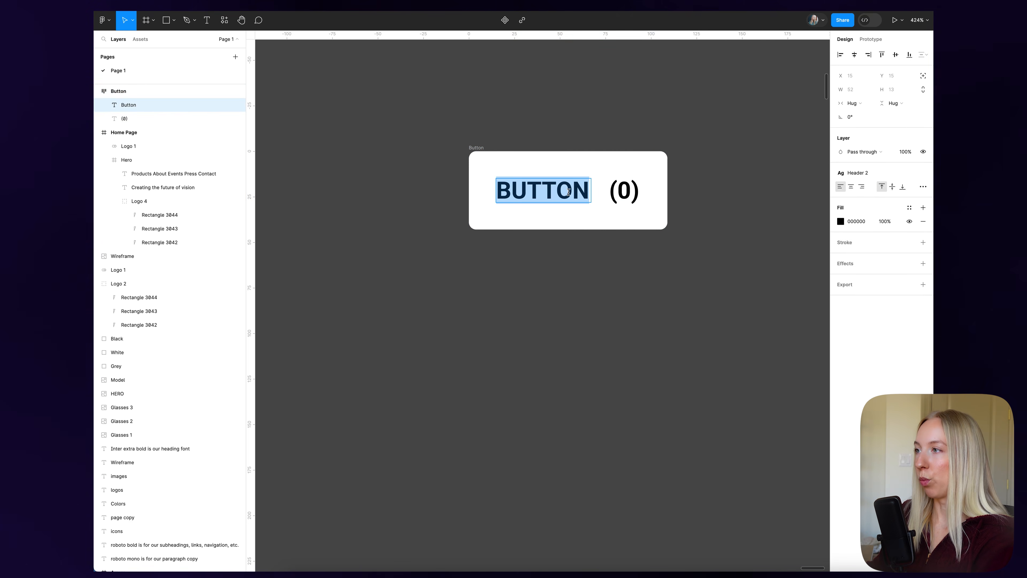
pyautogui.write('WHAT IM TYPING')
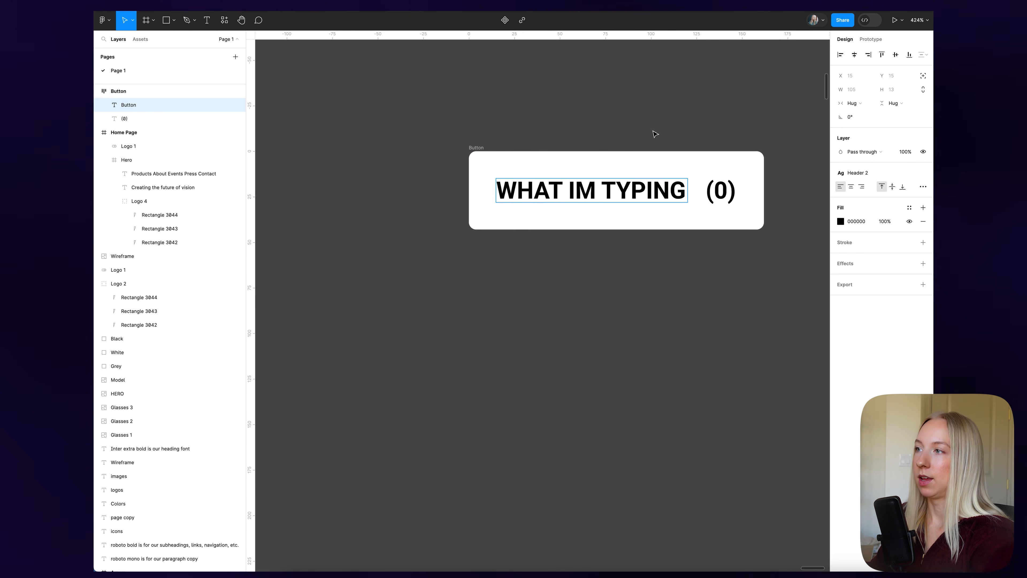
pyautogui.hotkey('ctrl', 'z')
pyautogui.click(632, 126)
pyautogui.hotkey('ctrl', 'z')
pyautogui.press('Escape')
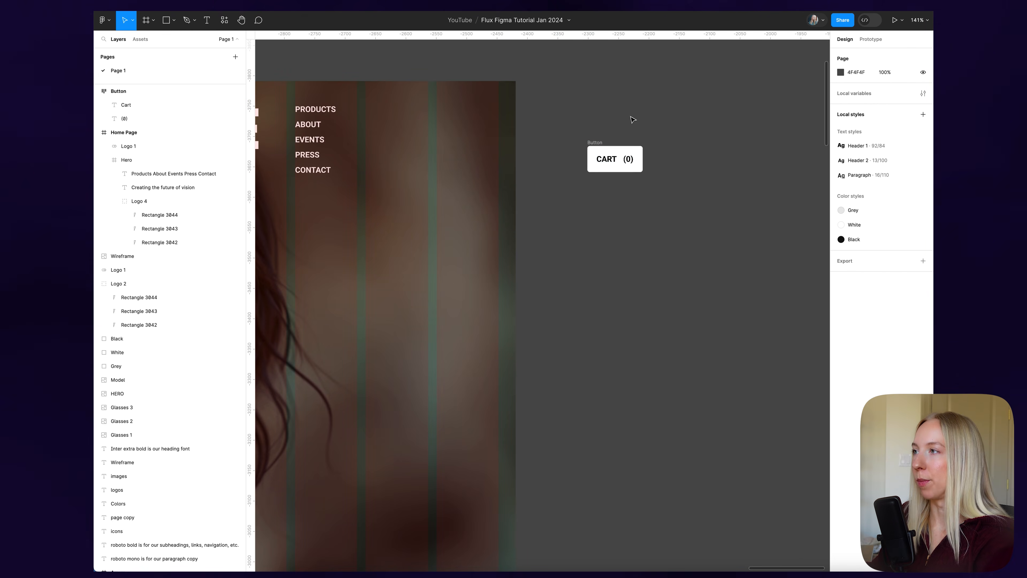
# - Move the Button frame into the Hero, beside the navigation links at about X 1223, Y 51, and collapse its layer
pyautogui.hscroll(-5, 651, 128)
pyautogui.scroll(2, 651, 128)
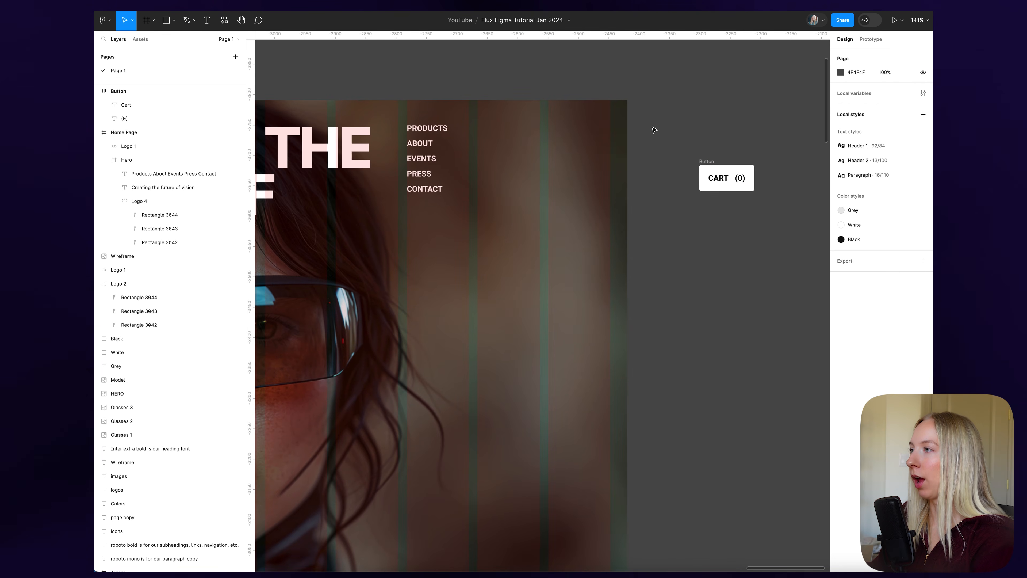
pyautogui.moveTo(700, 170); pyautogui.dragTo(498, 142)
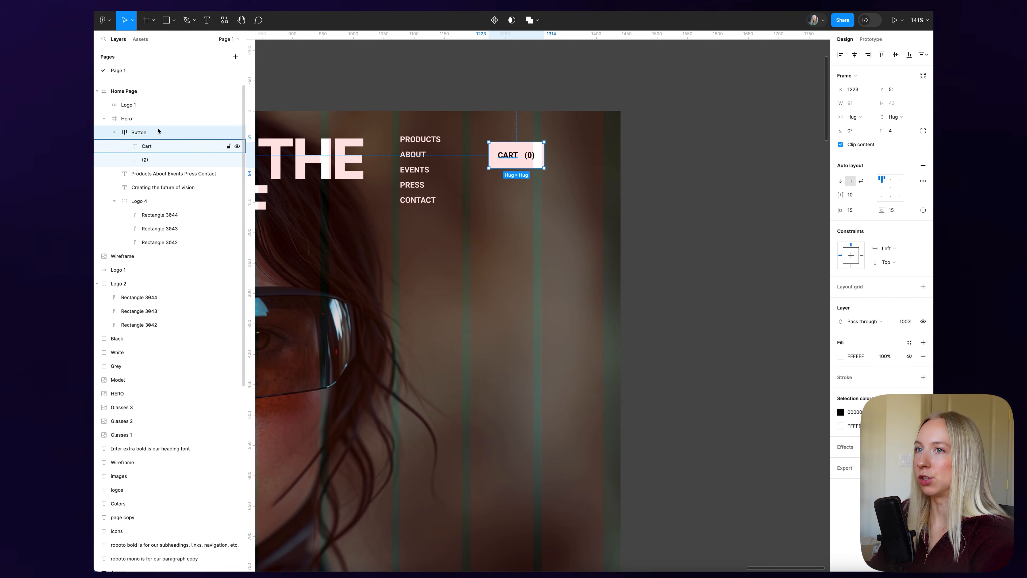
pyautogui.click(115, 133)
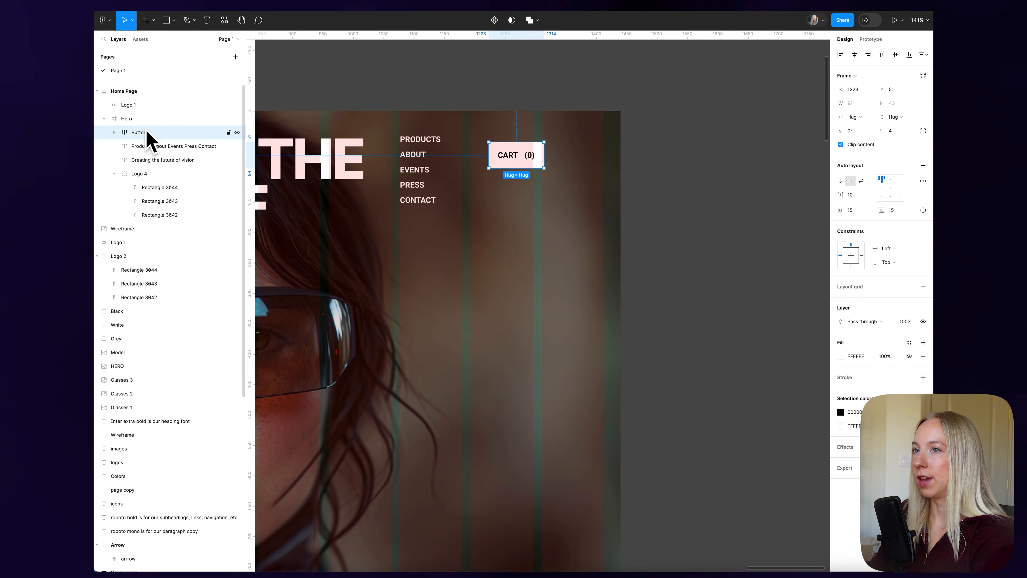
# - Reposition the cart button to X 1193, Y 39 so its left edge meets the start of the grid column after the navigation links
pyautogui.hscroll(-2, 593, 178)
pyautogui.moveTo(592, 178); pyautogui.dragTo(575, 173)
pyautogui.scroll(5, 575, 174)
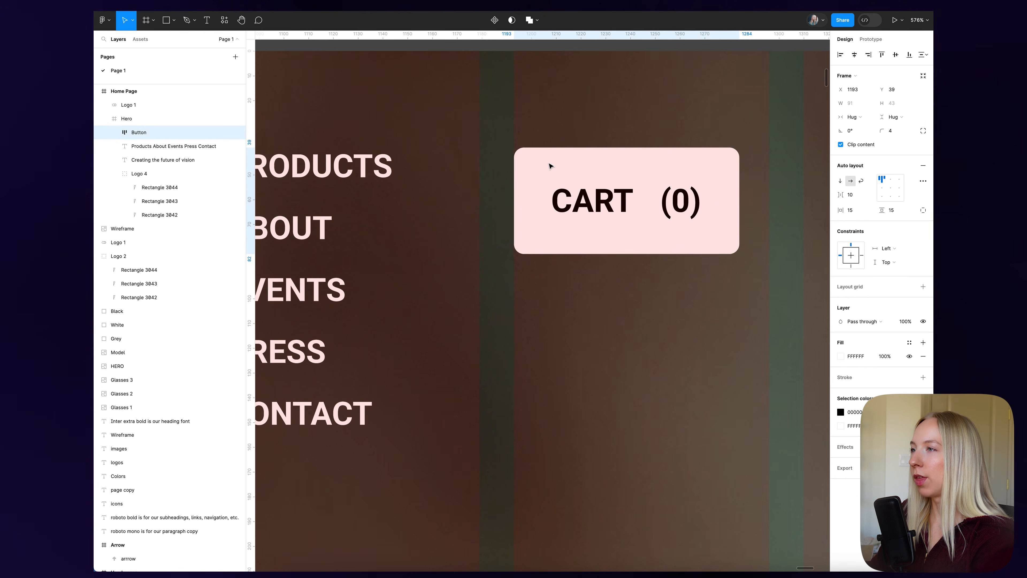
pyautogui.scroll(-5, 569, 263)
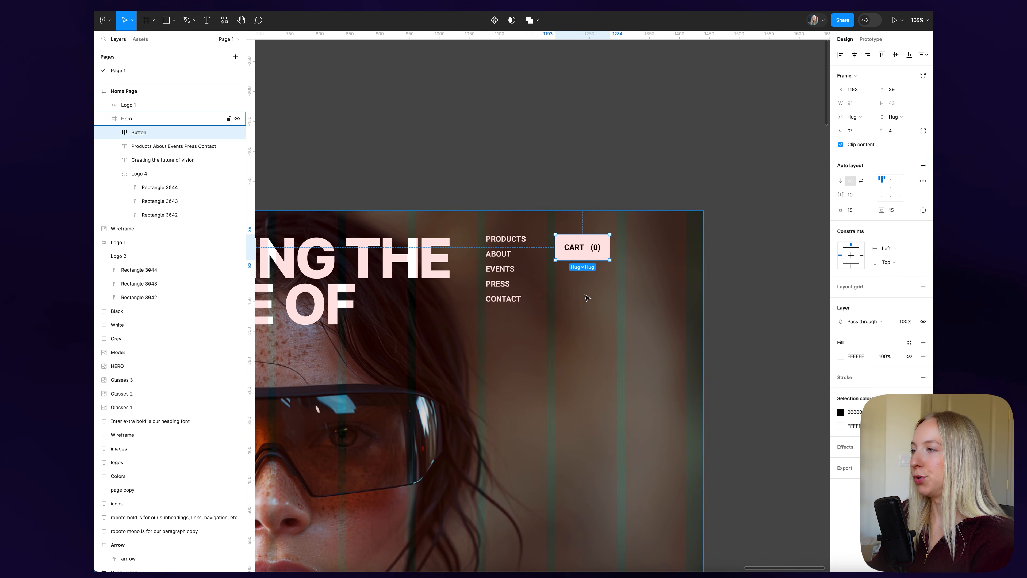
pyautogui.scroll(2, 592, 269)
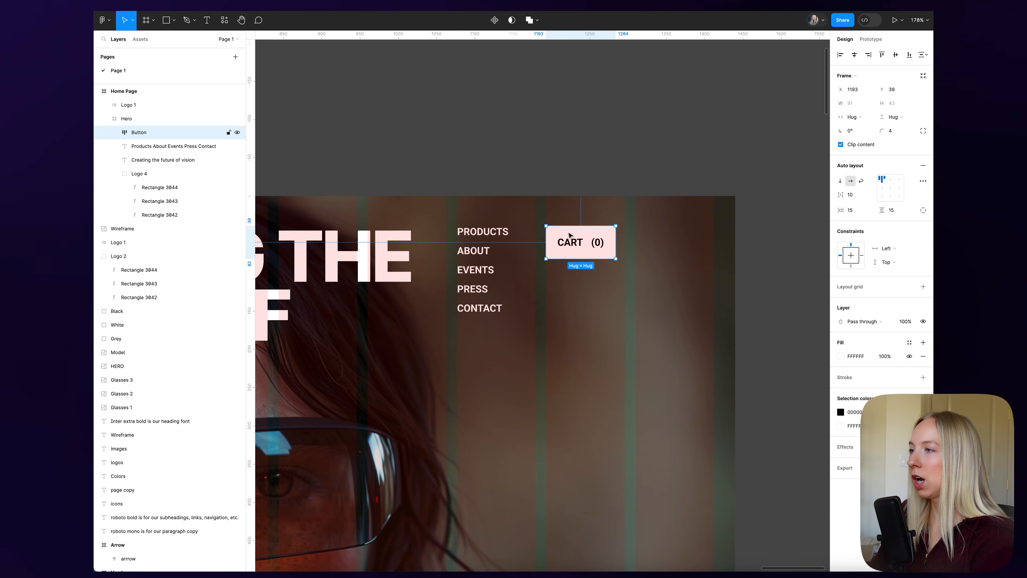
# - Measure the cart button's distance to the Hero's edges and nudge the button down to Y 40
pyautogui.press('alt')
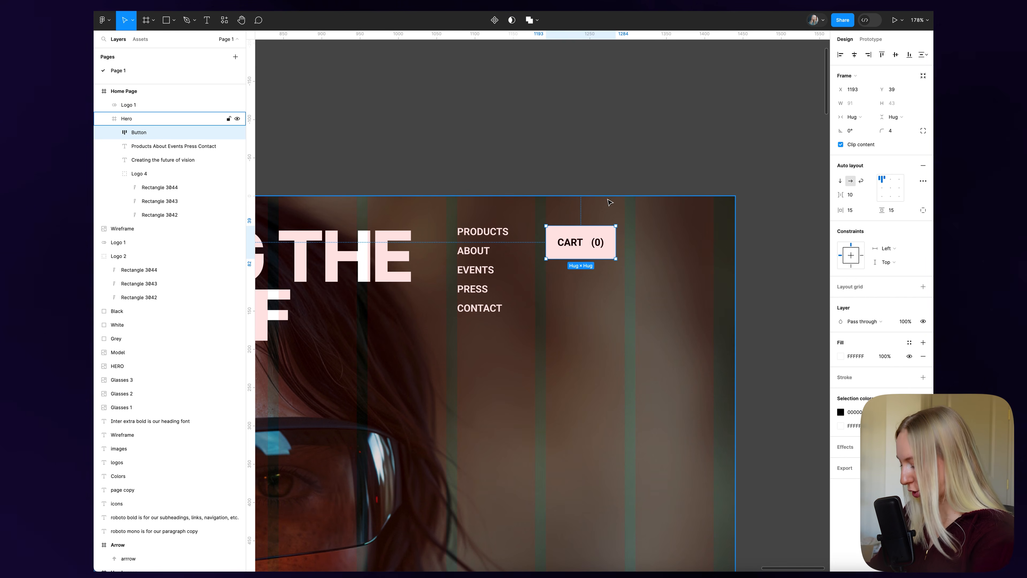
pyautogui.press('alt')
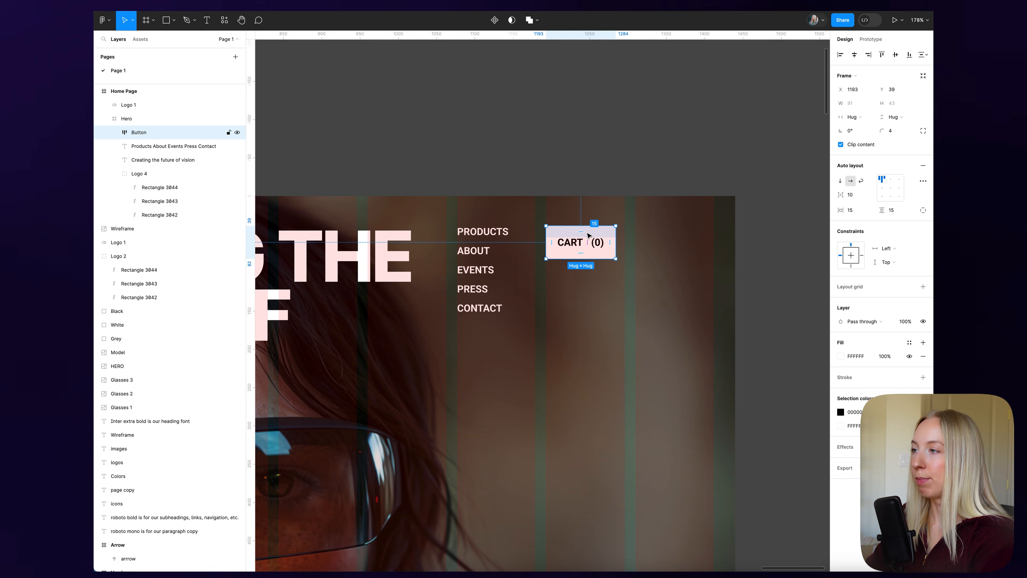
pyautogui.press('alt')
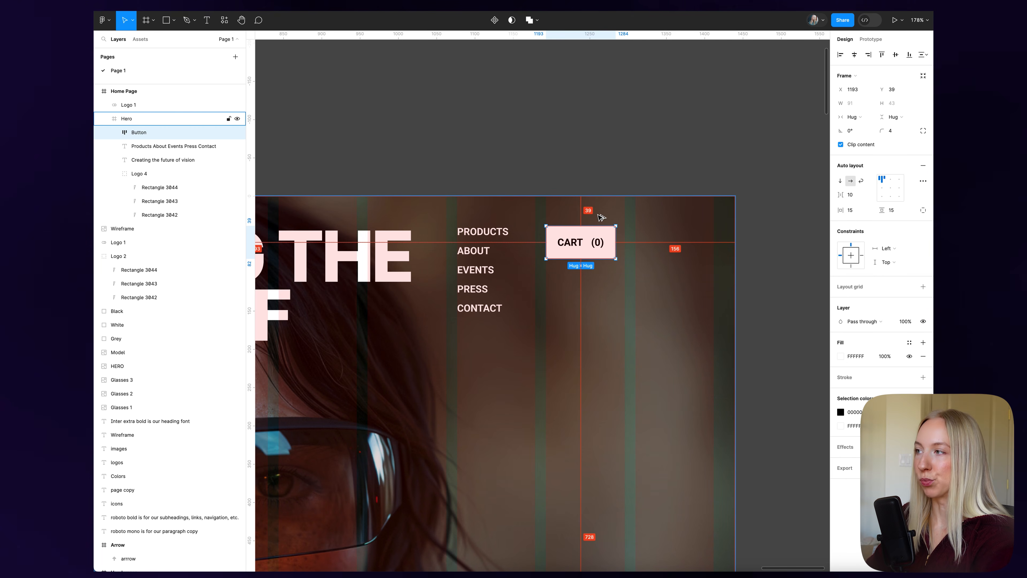
pyautogui.press('Down')
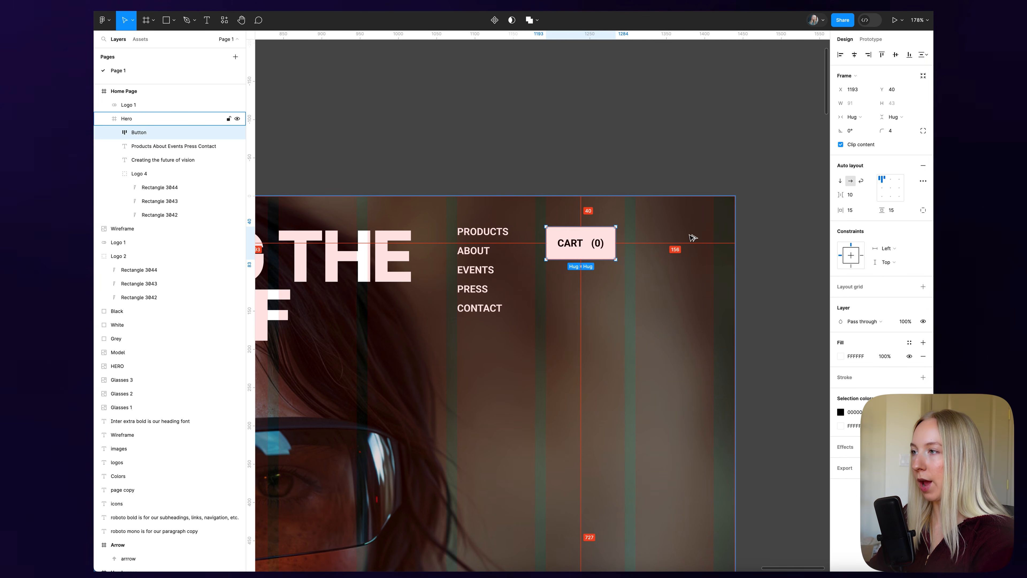
pyautogui.click(610, 168)
# - Copy the 16 × 16 Hamburger icon frame from the icons set into the Home Page
pyautogui.scroll(-5, 593, 167)
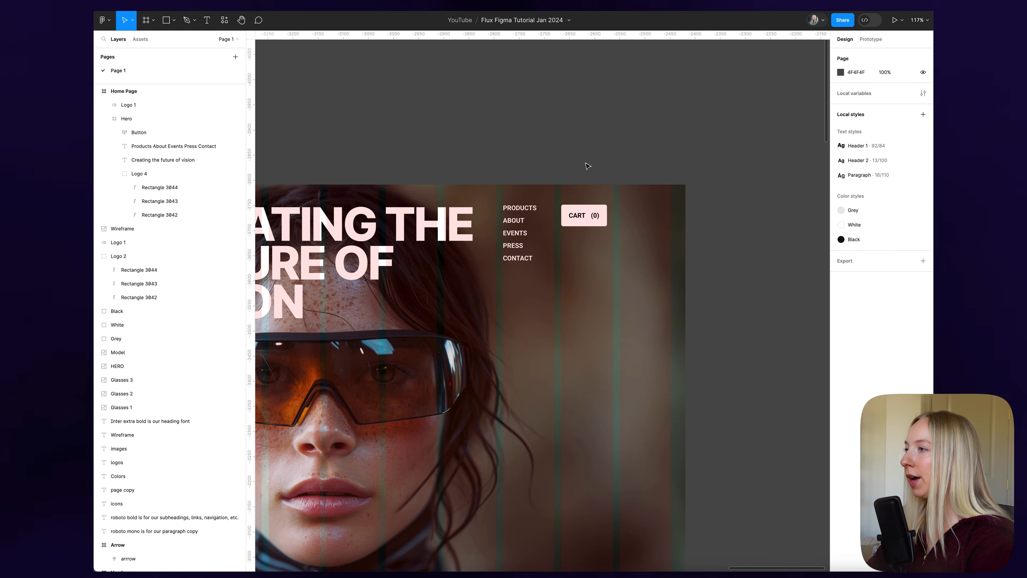
pyautogui.scroll(-5, 659, 186)
pyautogui.scroll(2, 512, 186)
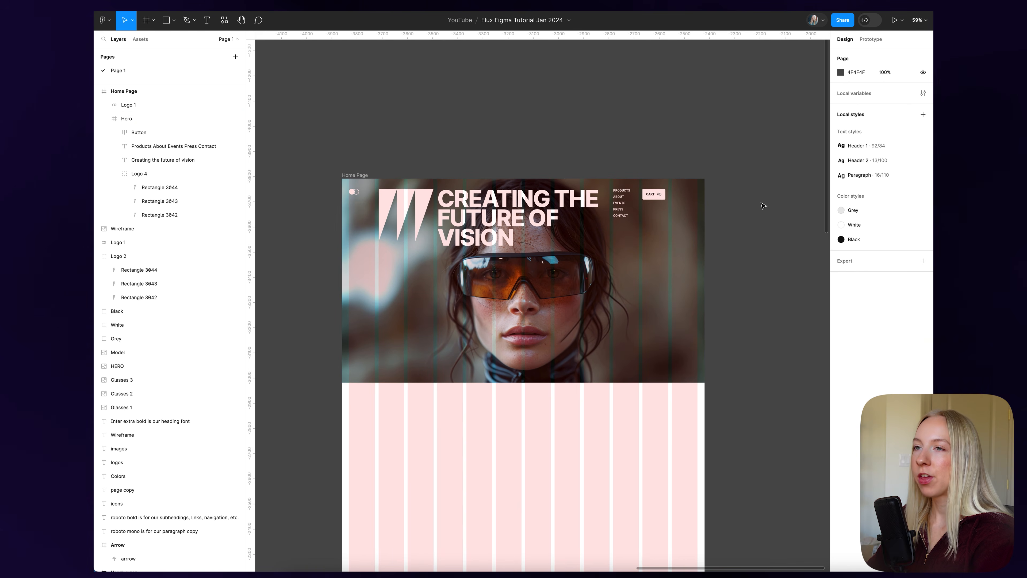
pyautogui.hscroll(-5, 497, 165)
pyautogui.scroll(-5, 497, 165)
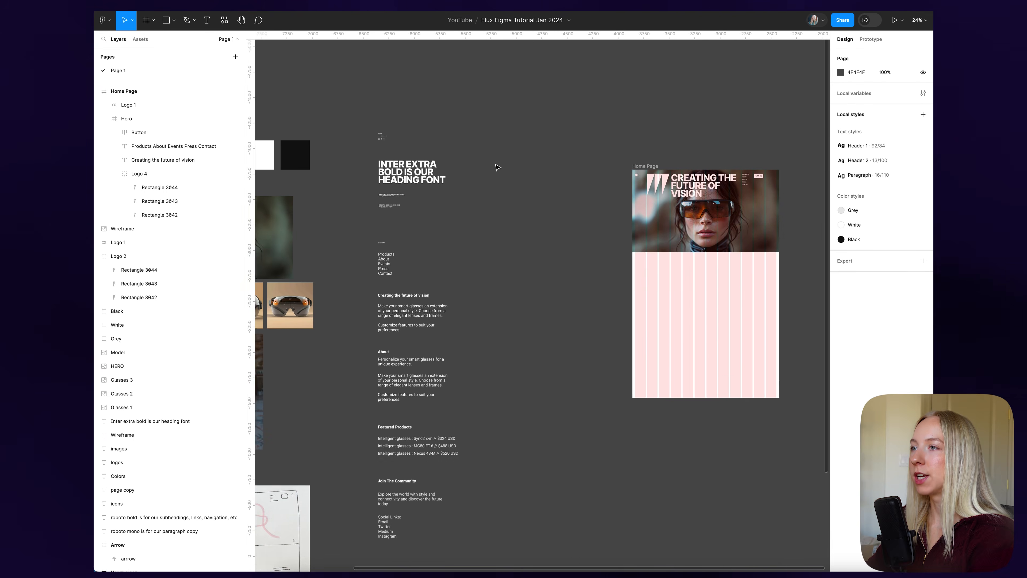
pyautogui.scroll(10, 407, 133)
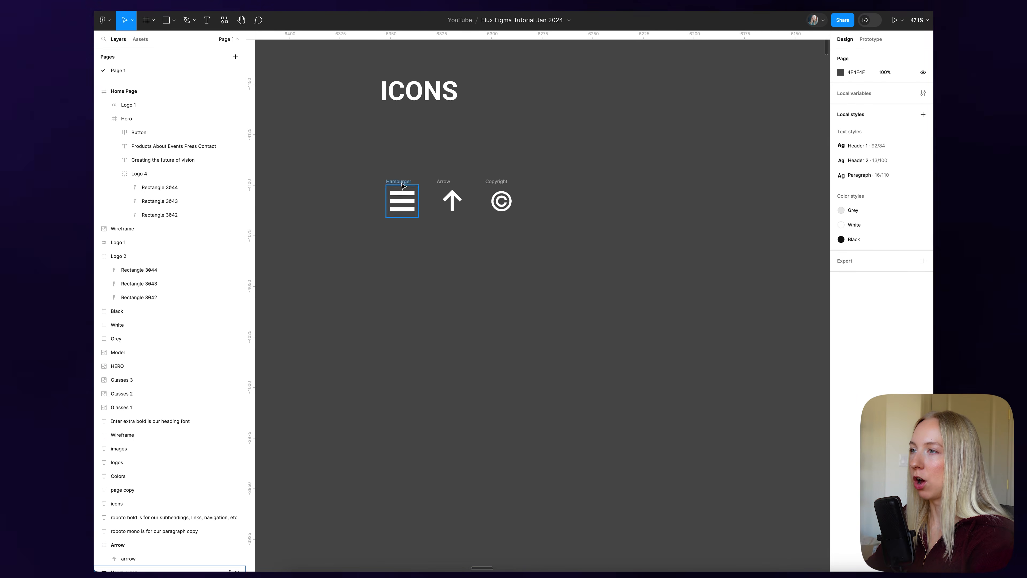
pyautogui.click(403, 186)
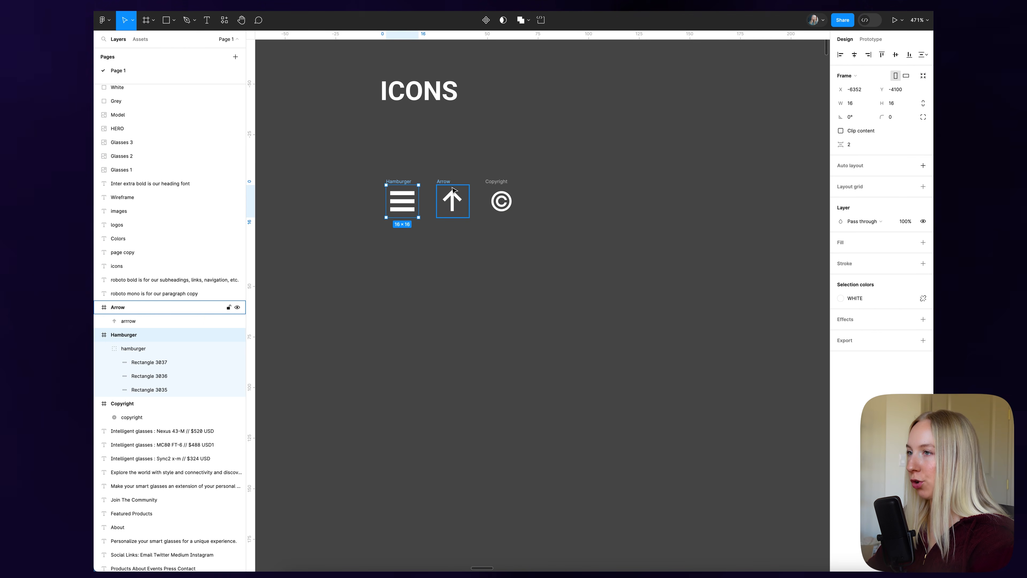
pyautogui.scroll(-10, 376, 179)
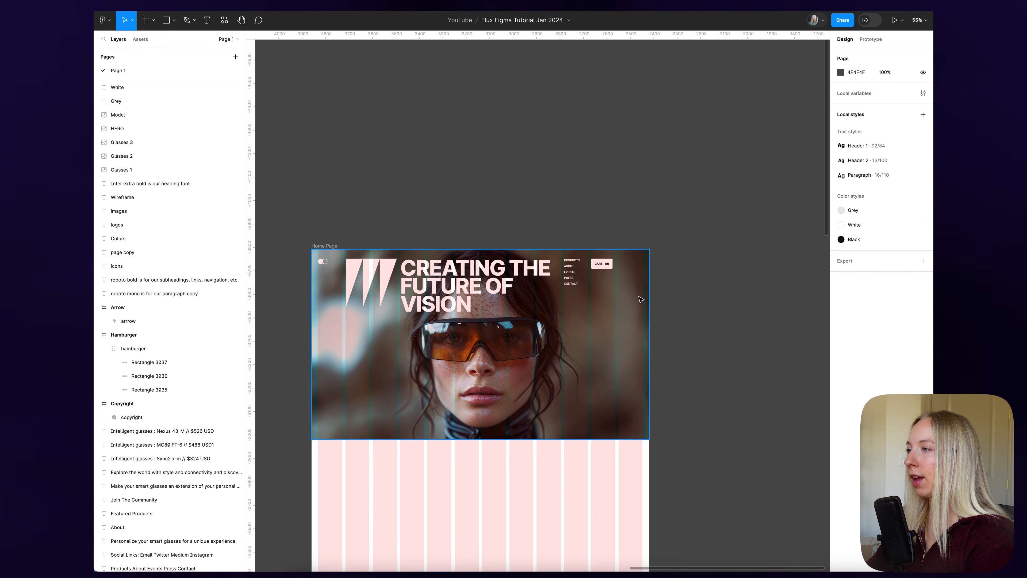
pyautogui.scroll(5, 640, 299)
pyautogui.hotkey('ctrl', 'v')
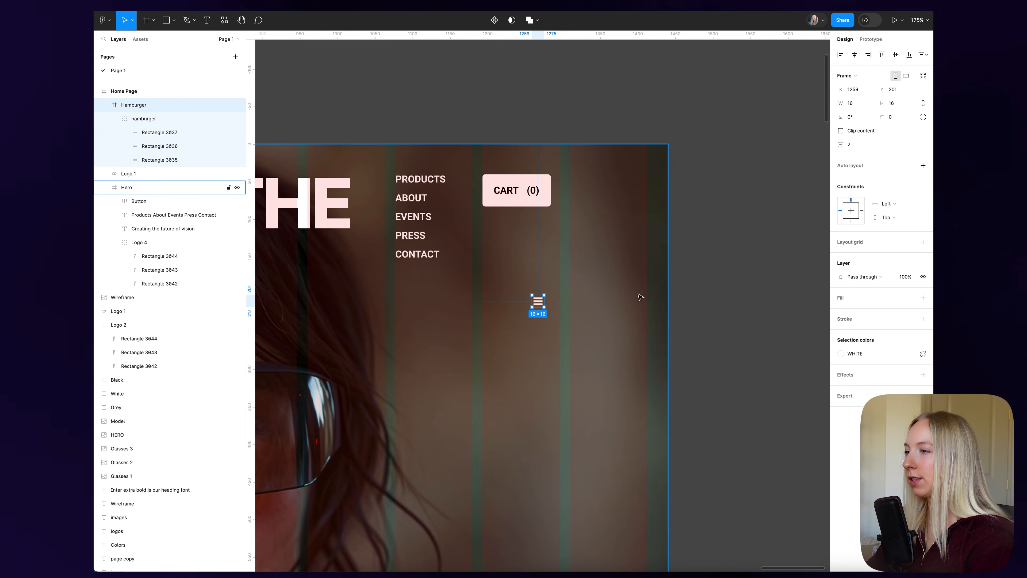
# - Place the hamburger icon at X 1396, Y 40, with its right edge on the last grid column's outer edge
pyautogui.moveTo(540, 303); pyautogui.dragTo(616, 186)
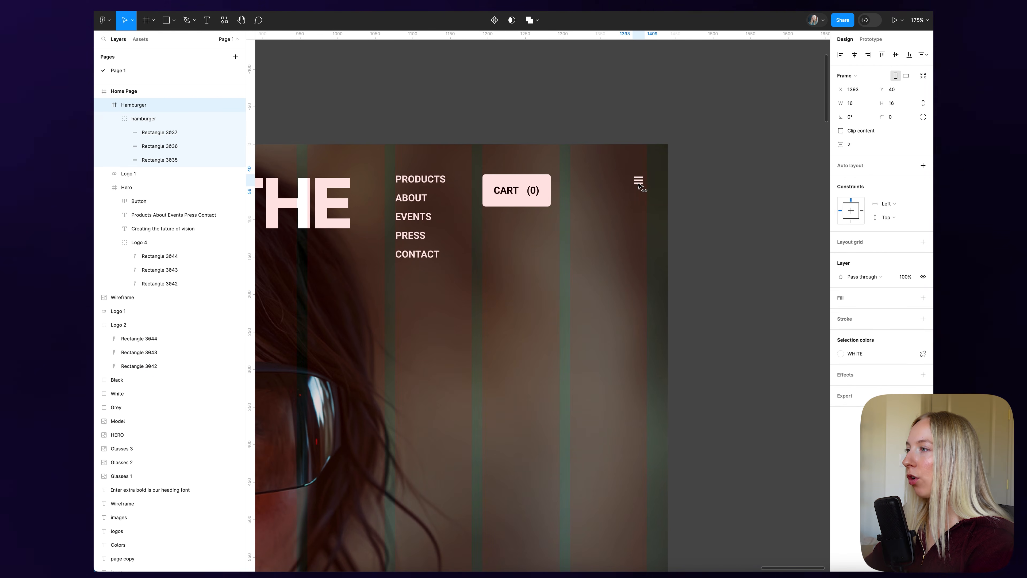
pyautogui.scroll(5, 647, 190)
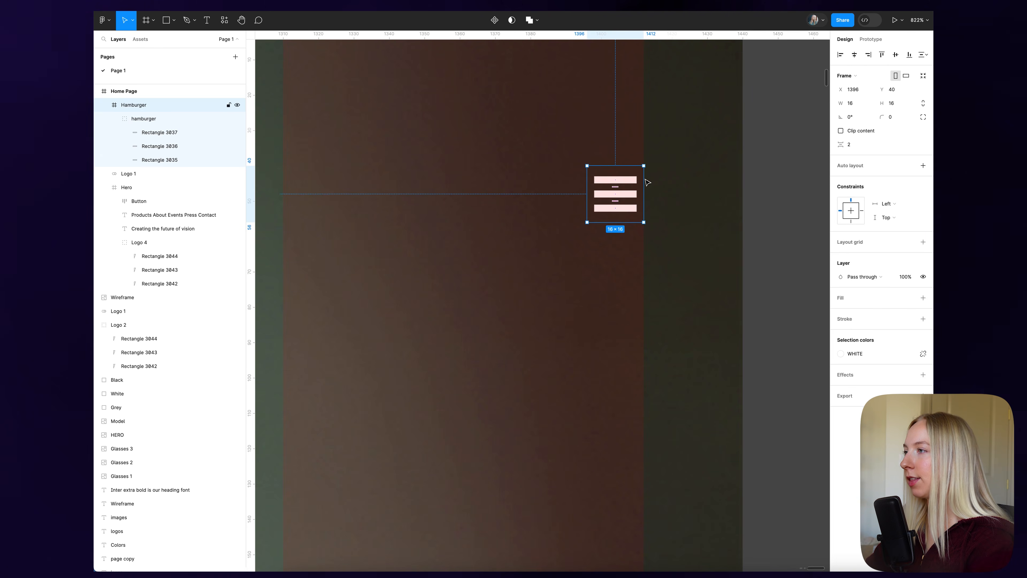
pyautogui.scroll(-3, 657, 180)
pyautogui.scroll(-6, 658, 178)
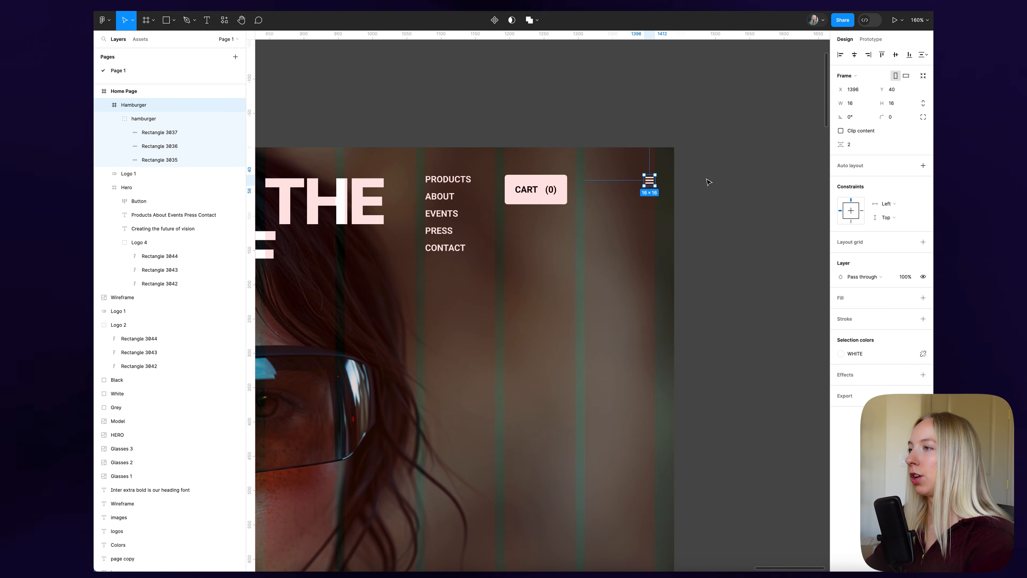
pyautogui.press('Escape')
# - Move the cart button along Y 40 to X 1265, about 40 px before the hamburger icon
pyautogui.click(583, 189)
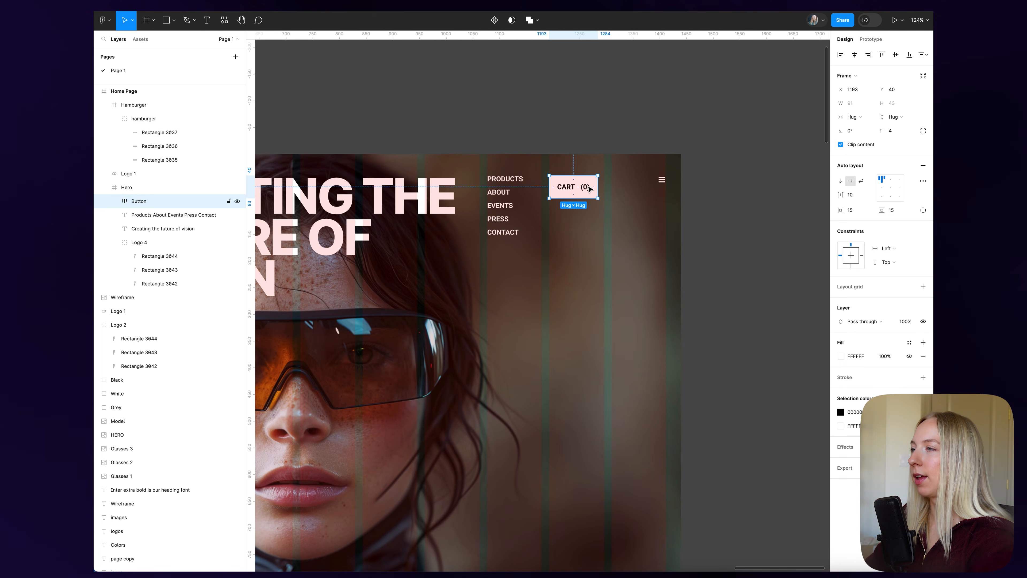
pyautogui.moveTo(589, 188); pyautogui.dragTo(631, 189)
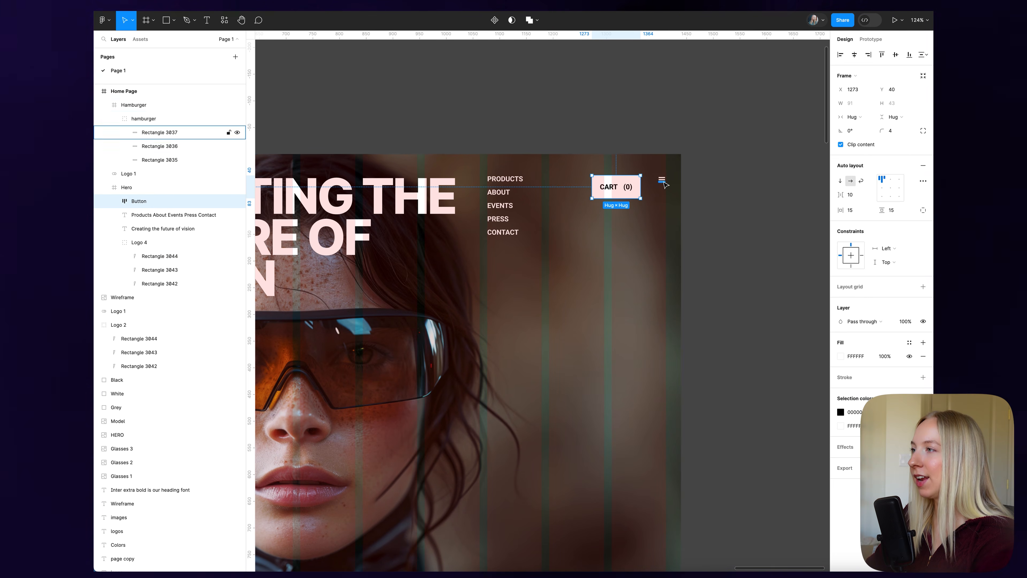
pyautogui.scroll(5, 662, 178)
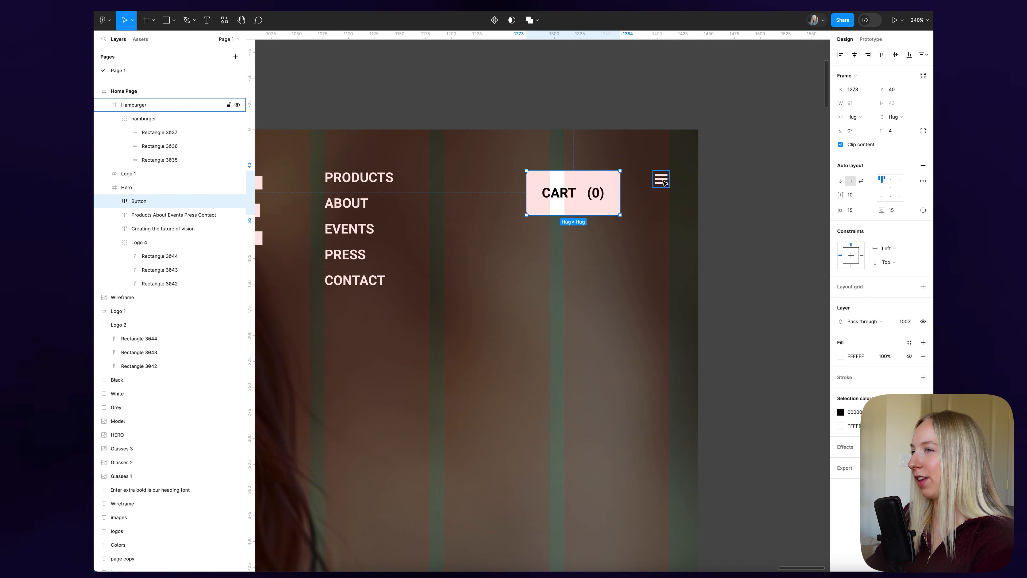
pyautogui.hotkey('shift', 'Left')
pyautogui.press('alt')
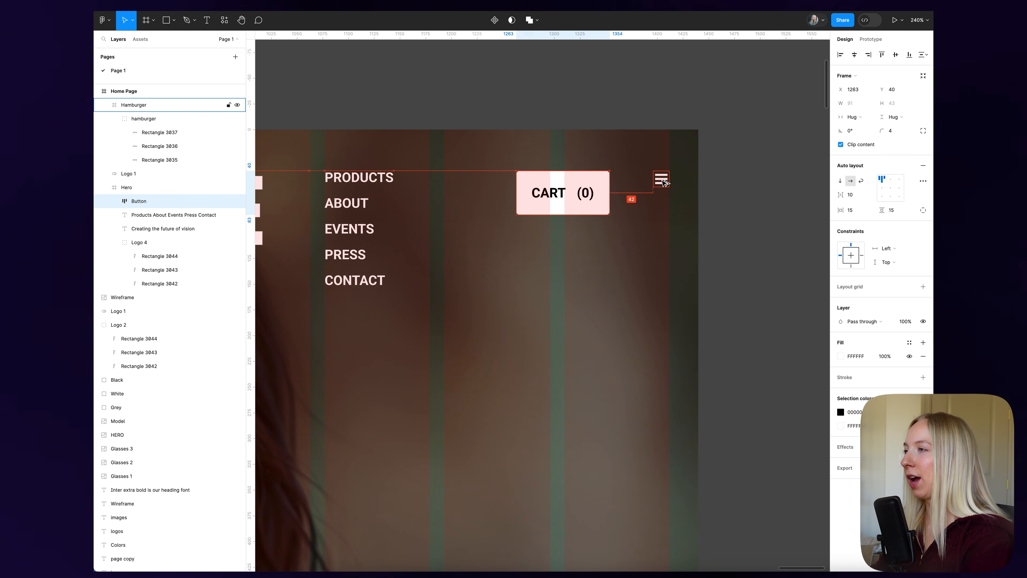
pyautogui.press('Right')
pyautogui.press('Right')
pyautogui.press('alt')
pyautogui.hscroll(2, 663, 183)
pyautogui.click(590, 113)
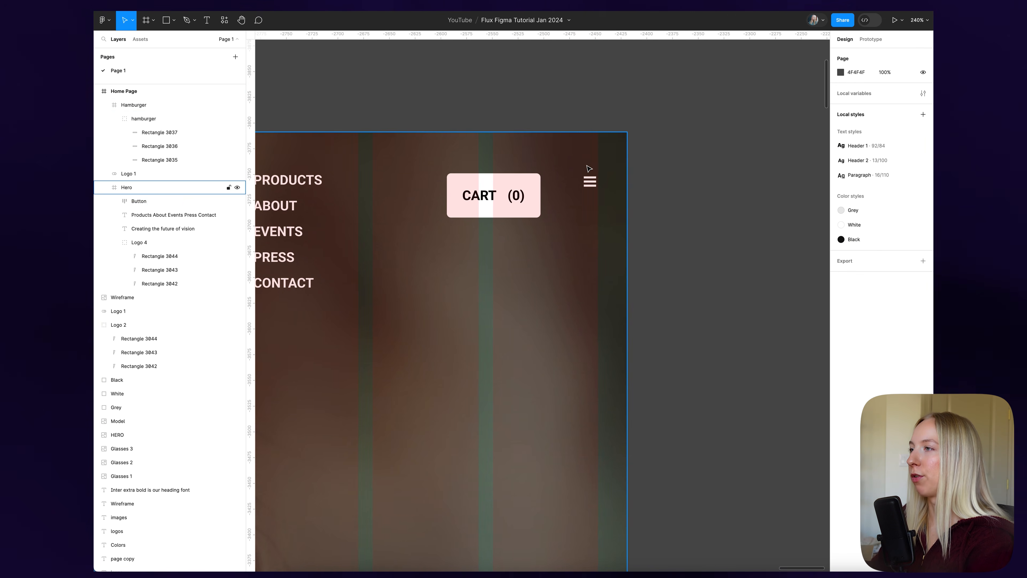
# - Hide the Home Page's 12-column layout grid to review the Hero, and show the grid again
pyautogui.scroll(-5, 706, 179)
pyautogui.scroll(-3, 707, 179)
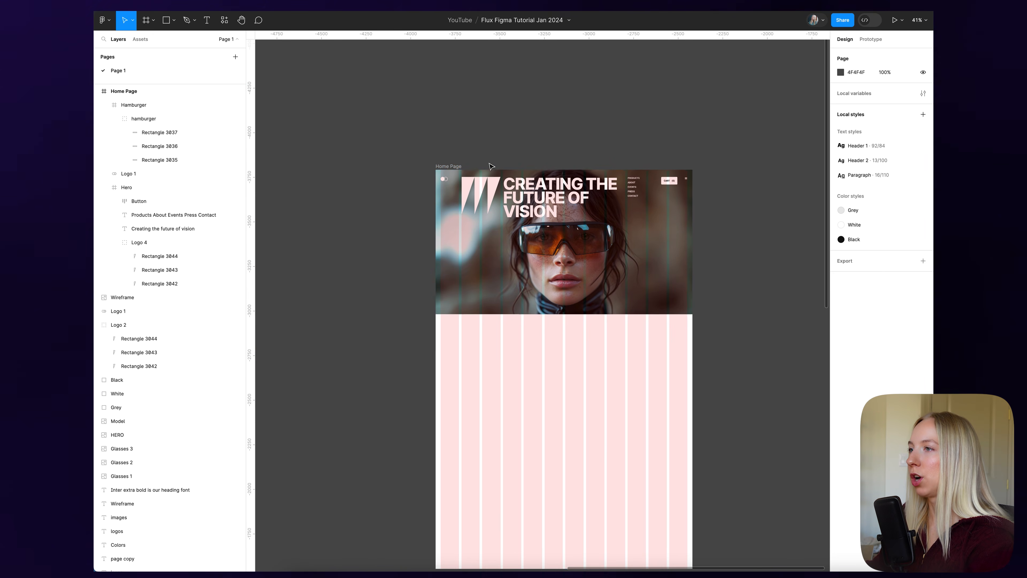
pyautogui.click(448, 166)
pyautogui.click(910, 187)
pyautogui.scroll(2, 710, 218)
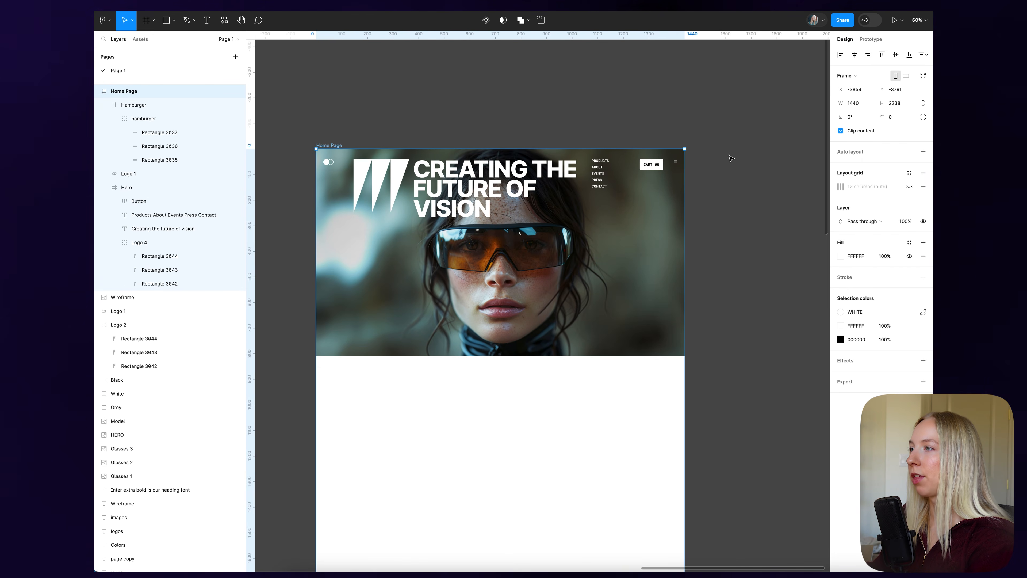
pyautogui.scroll(1, 731, 158)
pyautogui.click(909, 187)
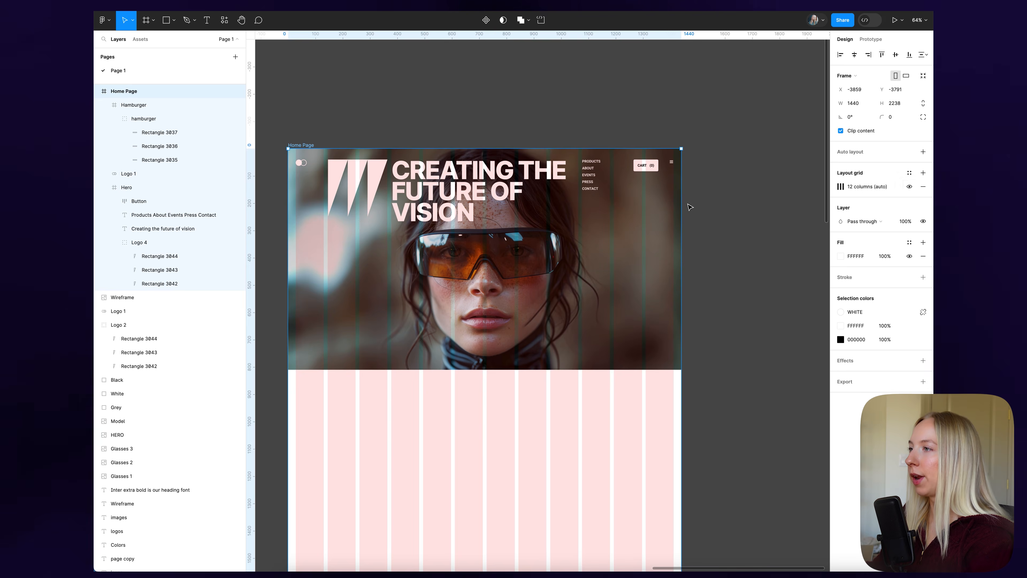
pyautogui.click(742, 198)
# - Copy the "Make your smart glasses an extension of your personal style" text from the page copy into the Home Page
pyautogui.scroll(-3, 742, 198)
pyautogui.hscroll(3, 743, 198)
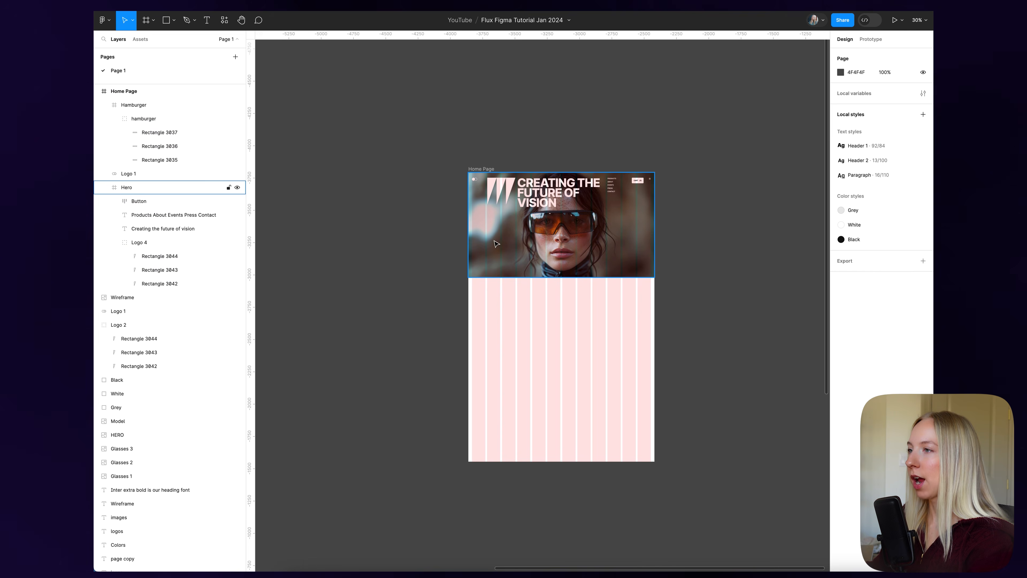
pyautogui.scroll(-3, 626, 232)
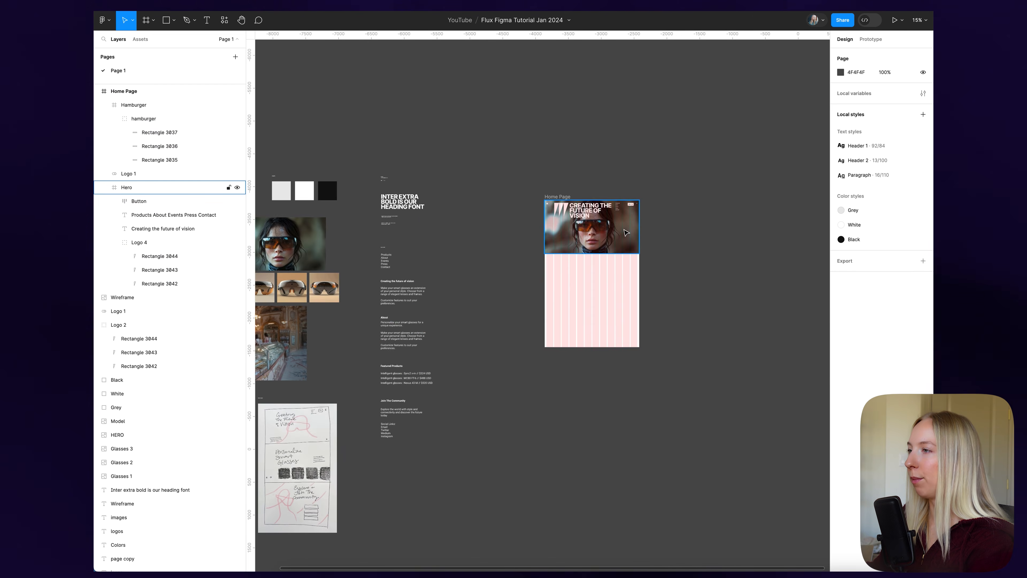
pyautogui.hscroll(-5, 626, 232)
pyautogui.scroll(3, 646, 328)
pyautogui.hscroll(3, 585, 258)
pyautogui.click(556, 229)
pyautogui.hotkey('ctrl', 'c')
pyautogui.hscroll(10, 625, 239)
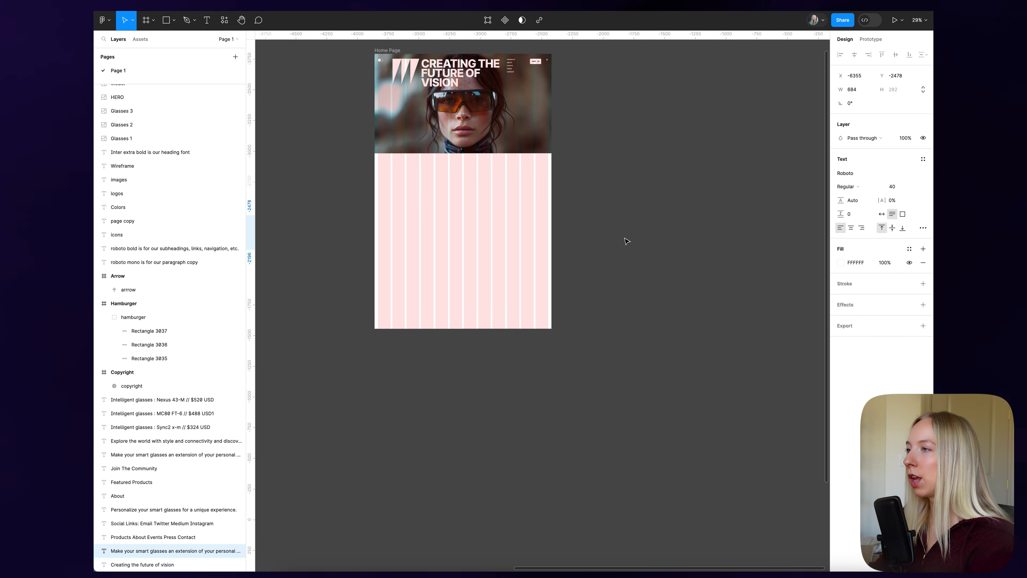
pyautogui.scroll(6, 382, 172)
pyautogui.hotkey('ctrl', 'v')
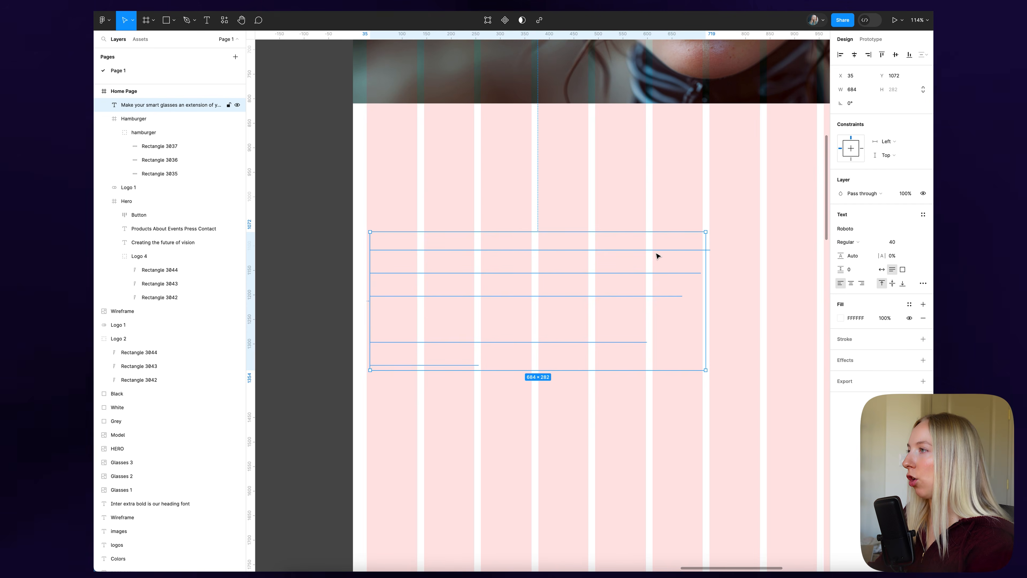
# - Move the pasted smart glasses text into the Hero and apply the Paragraph text style to it
pyautogui.scroll(-3, 656, 253)
pyautogui.scroll(5, 656, 253)
pyautogui.moveTo(516, 483); pyautogui.dragTo(540, 302)
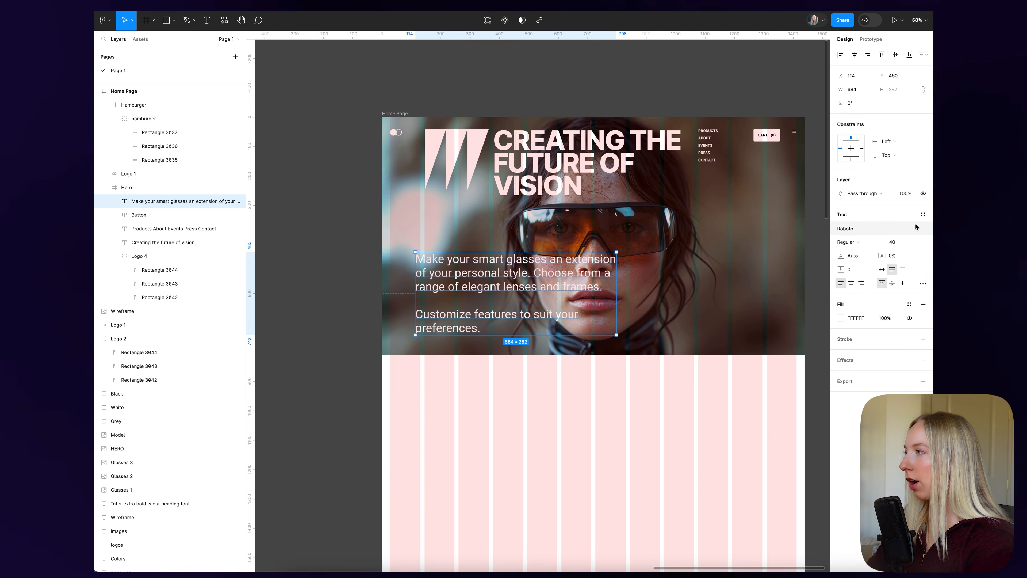
pyautogui.click(922, 214)
pyautogui.click(882, 293)
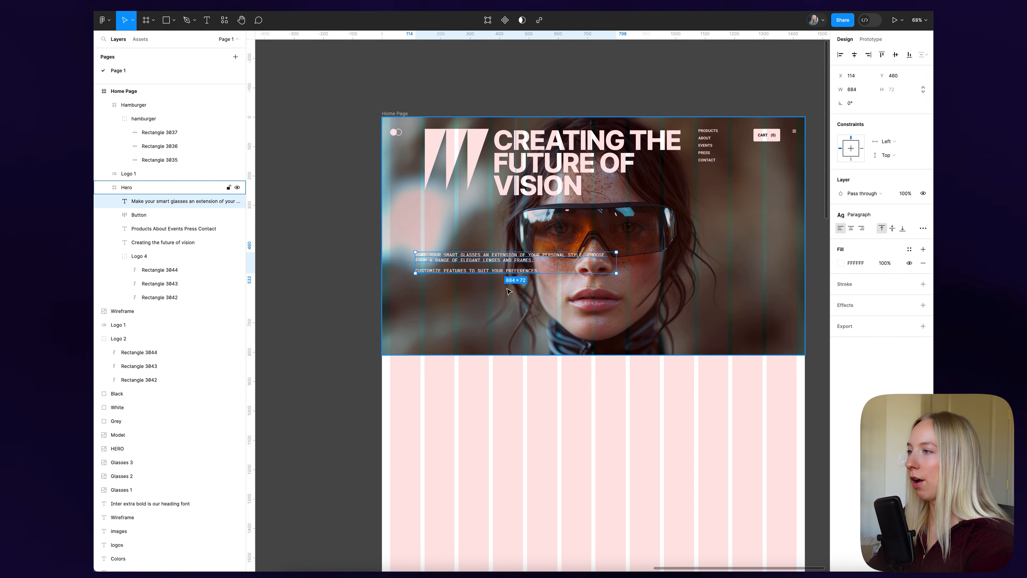
# - Align the Hero paragraph with the large logo's left edge at X 146, Y 612 and narrow it to 333 wide
pyautogui.scroll(3, 457, 267)
pyautogui.moveTo(463, 259); pyautogui.dragTo(475, 320)
pyautogui.moveTo(712, 317); pyautogui.dragTo(568, 320)
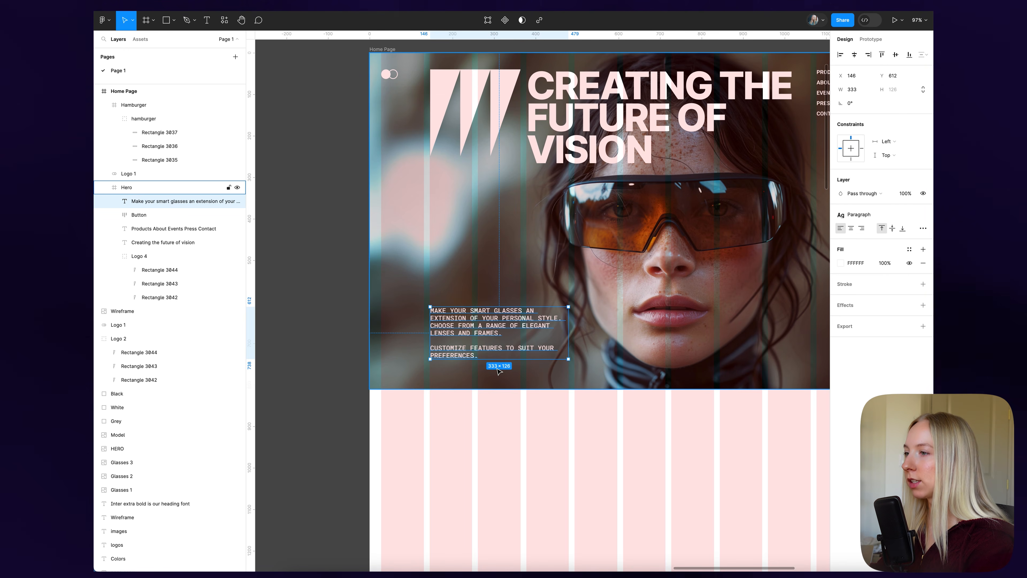
# - Measure the large logo's top margin and nudge the paragraph down to Y 644, 40 px above the Hero's bottom edge
pyautogui.click(503, 117)
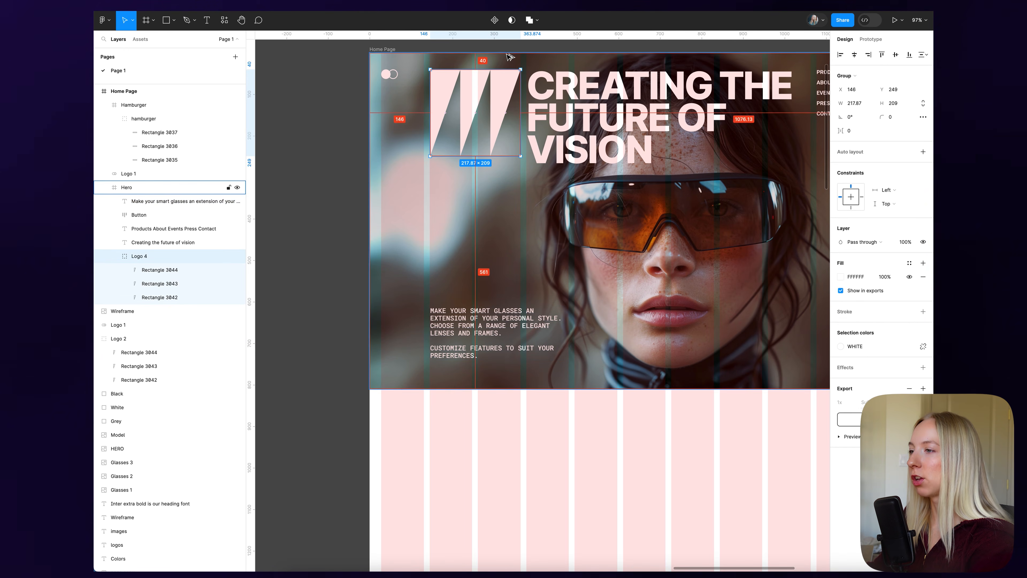
pyautogui.click(507, 320)
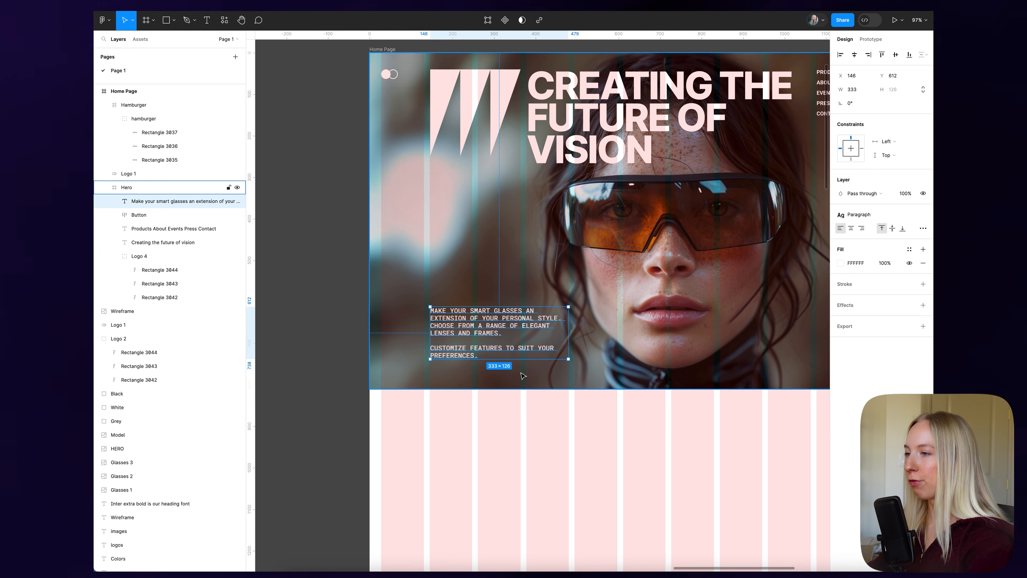
pyautogui.hotkey('shift', 'Down')
pyautogui.hotkey('shift', 'Down')
pyautogui.hotkey('shift', 'Down')
pyautogui.press('alt')
pyautogui.press('Down')
pyautogui.press('Down')
pyautogui.press('alt')
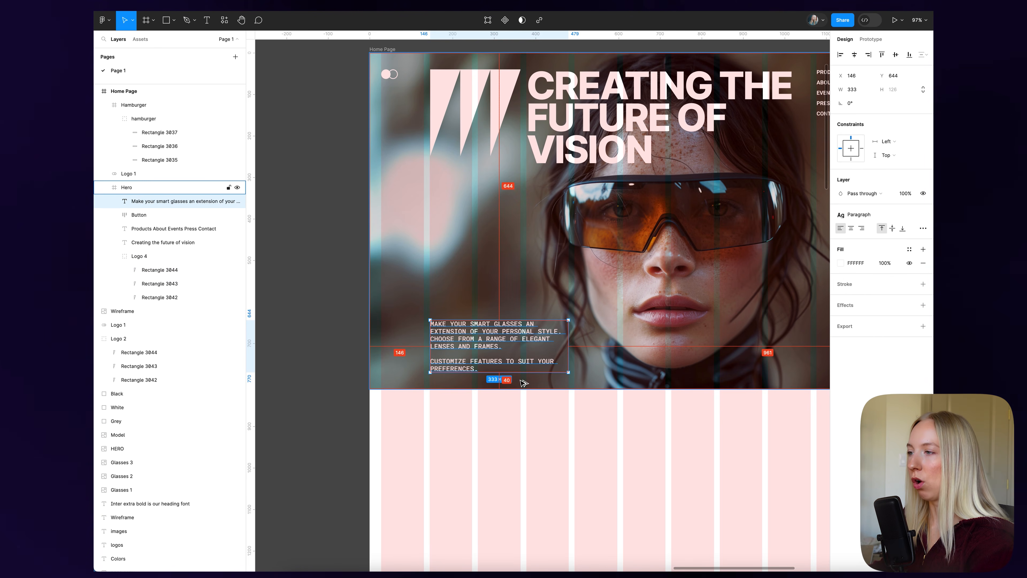
pyautogui.click(321, 324)
# - Copy the Copyright icon from the icons set into the Home Page and place it in the Hero's lower-left corner, beside the paragraph
pyautogui.scroll(-5, 593, 223)
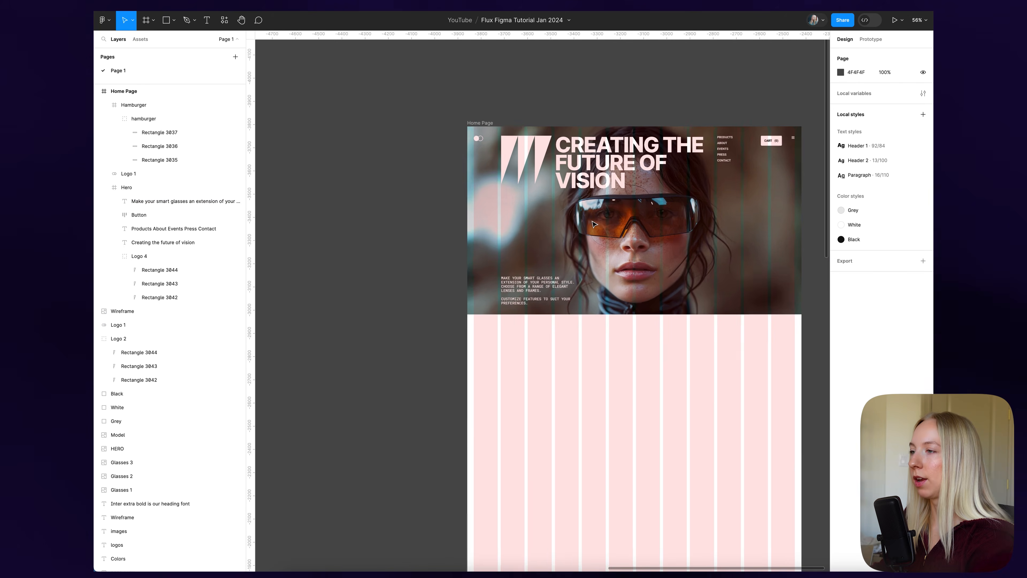
pyautogui.hscroll(3, 593, 223)
pyautogui.hscroll(-3, 515, 242)
pyautogui.scroll(-2, 534, 276)
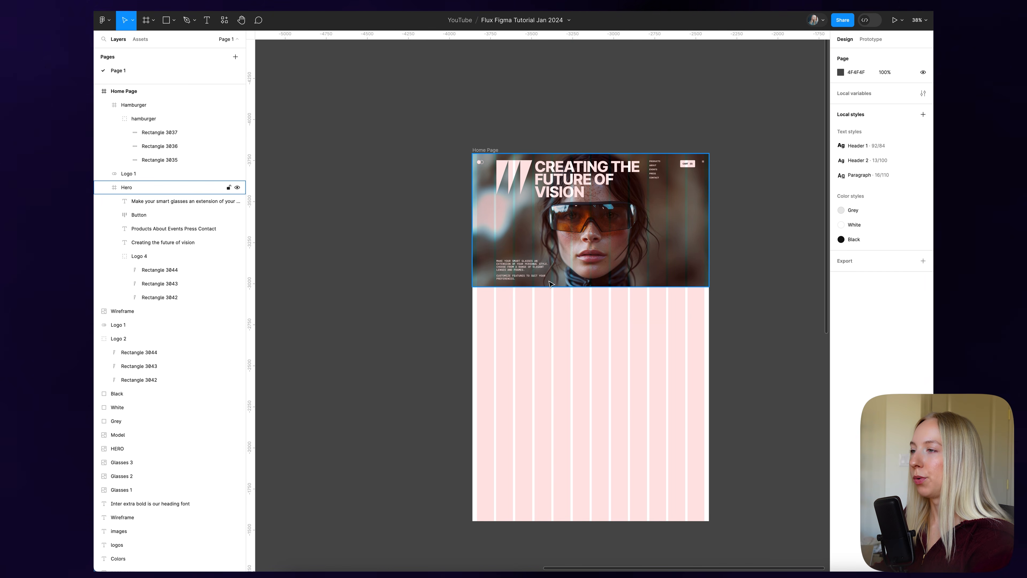
pyautogui.scroll(-3, 550, 282)
pyautogui.hscroll(-5, 445, 243)
pyautogui.scroll(5, 403, 203)
pyautogui.hscroll(3, 704, 196)
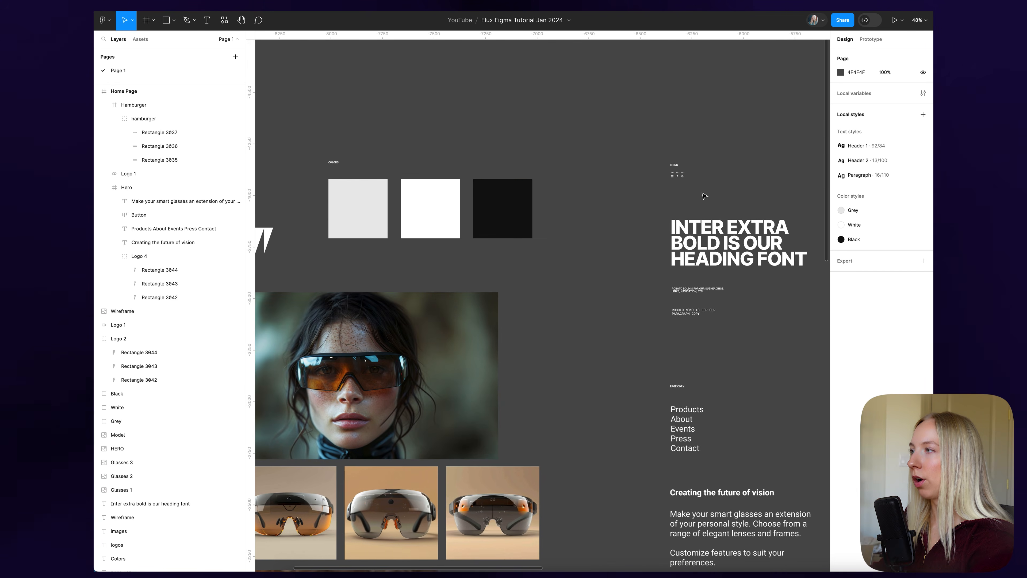
pyautogui.scroll(5, 690, 176)
pyautogui.click(672, 182)
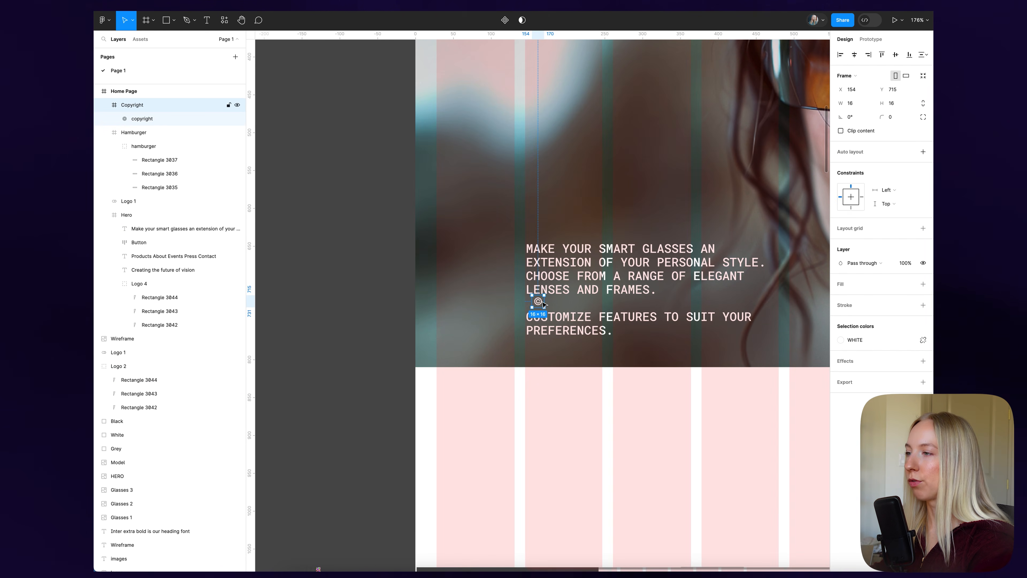
pyautogui.moveTo(520, 307); pyautogui.dragTo(447, 338)
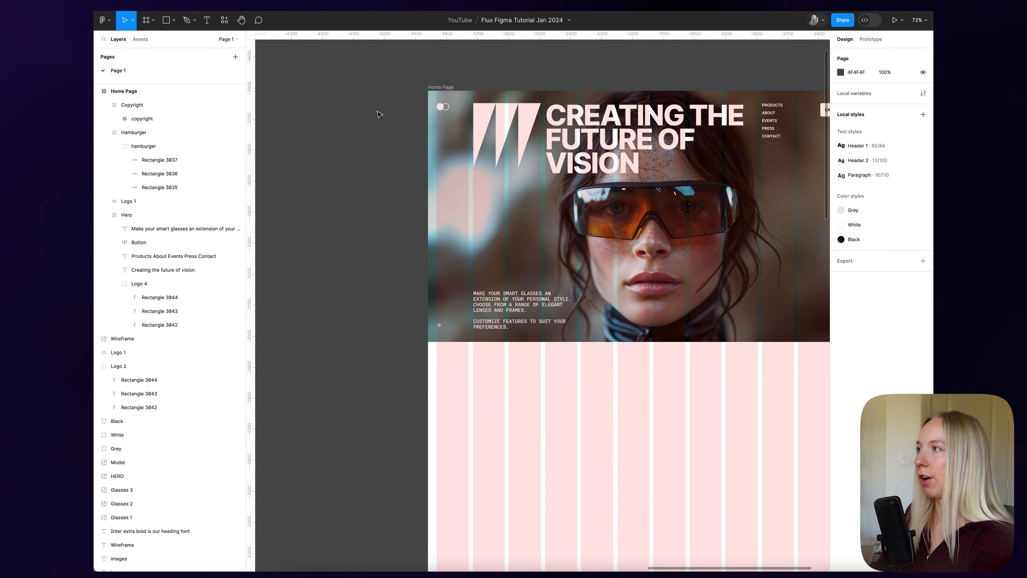
# - Copy the Arrow icon from the icons set into the Hero's lower-right corner, rotated 180° to point down
pyautogui.scroll(-3, 378, 112)
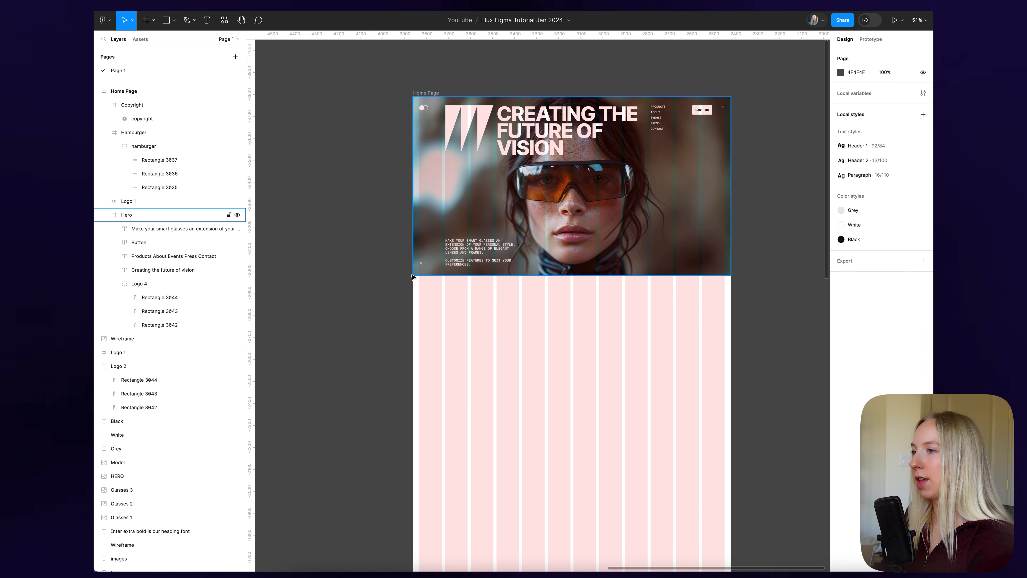
pyautogui.scroll(-10, 595, 234)
pyautogui.hscroll(-3, 595, 234)
pyautogui.scroll(9, 460, 196)
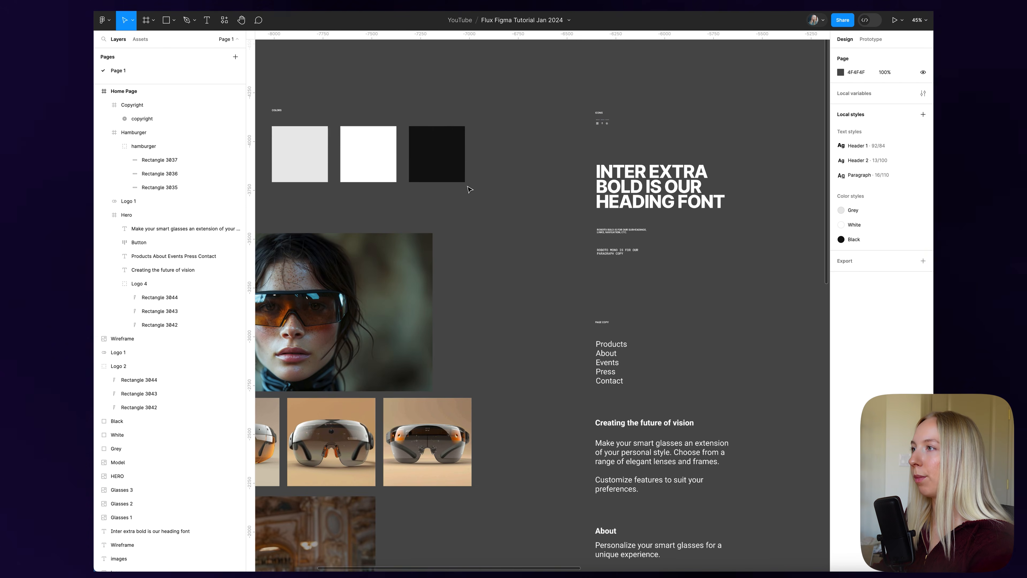
pyautogui.click(605, 123)
pyautogui.scroll(-5, 409, 229)
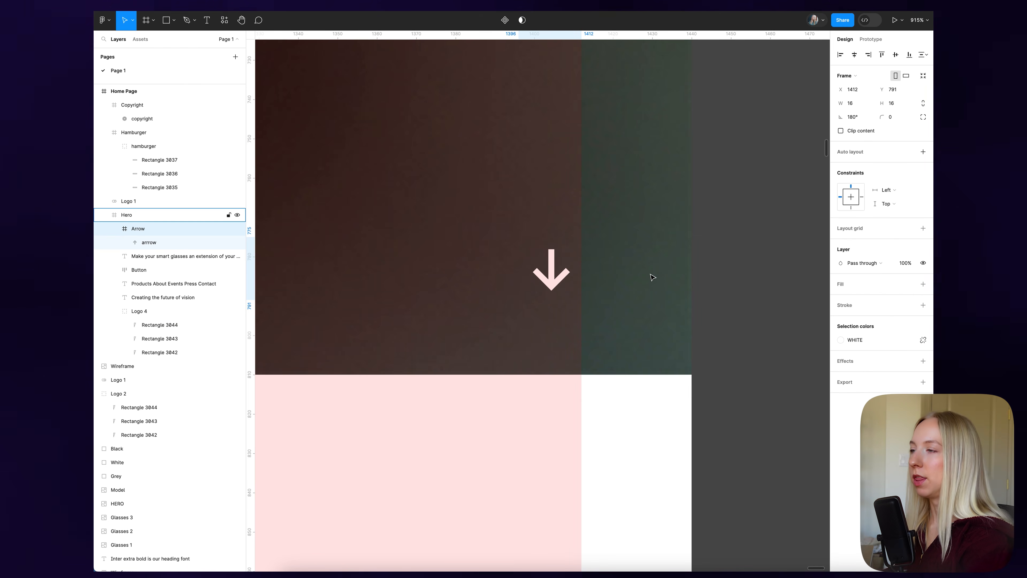
# - Nudge the down arrow higher above the Hero's bottom edge, keeping it at X 1412
pyautogui.press('Up')
pyautogui.press('Up')
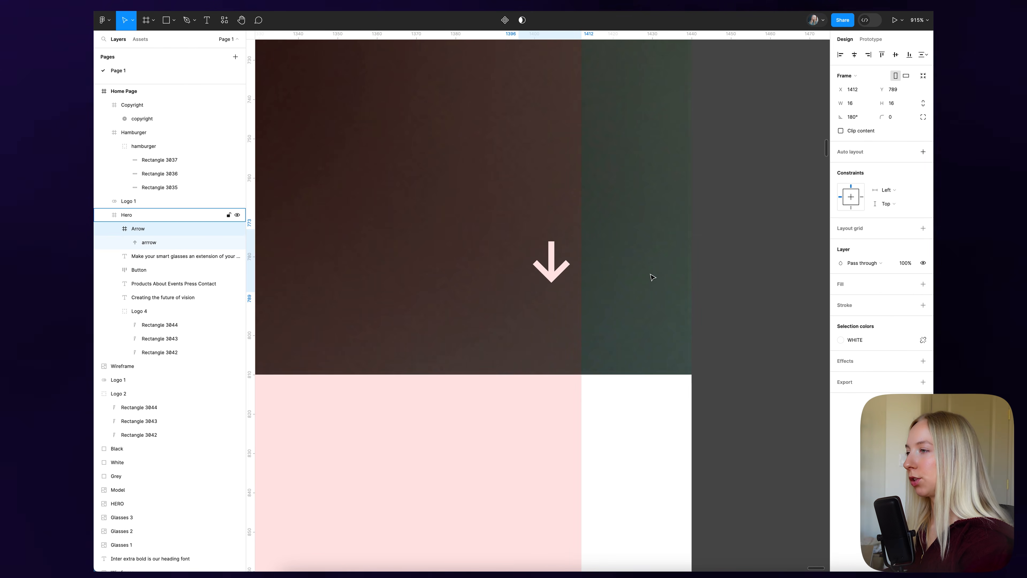
pyautogui.press('Up')
pyautogui.press('Up')
pyautogui.press('Up')
pyautogui.press('Up')
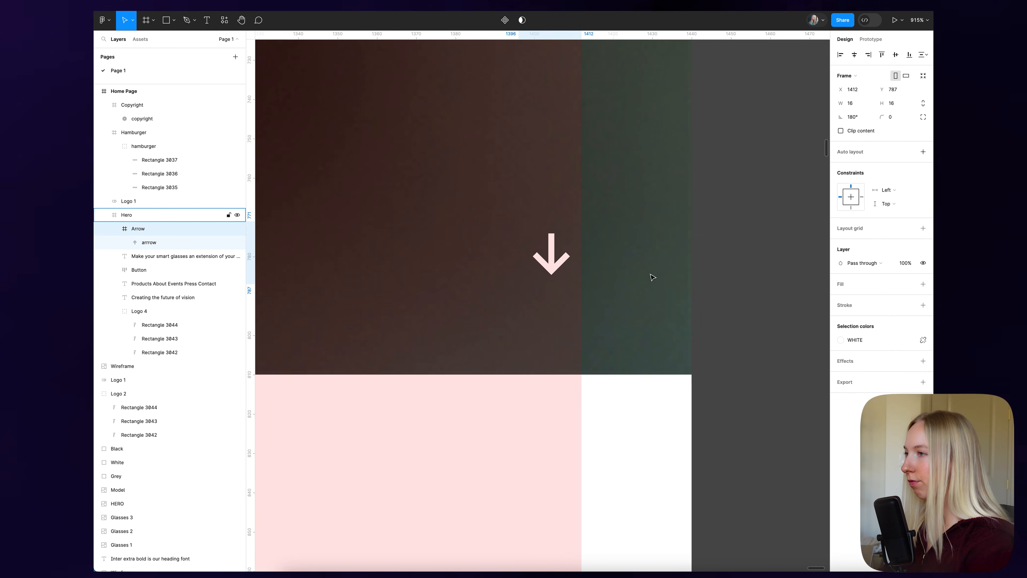
pyautogui.hotkey('shift', 'Up')
# - Add the white text "scroll down" in the Paragraph style beside the Hero's down arrow, at X 1275, Y 757
pyautogui.scroll(-10, 653, 277)
pyautogui.press('t')
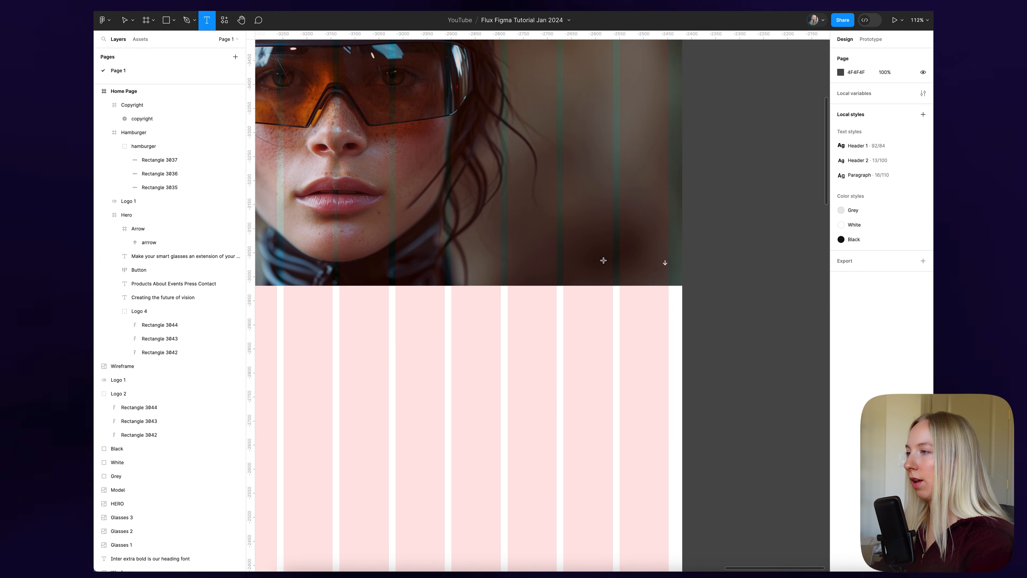
pyautogui.click(602, 261)
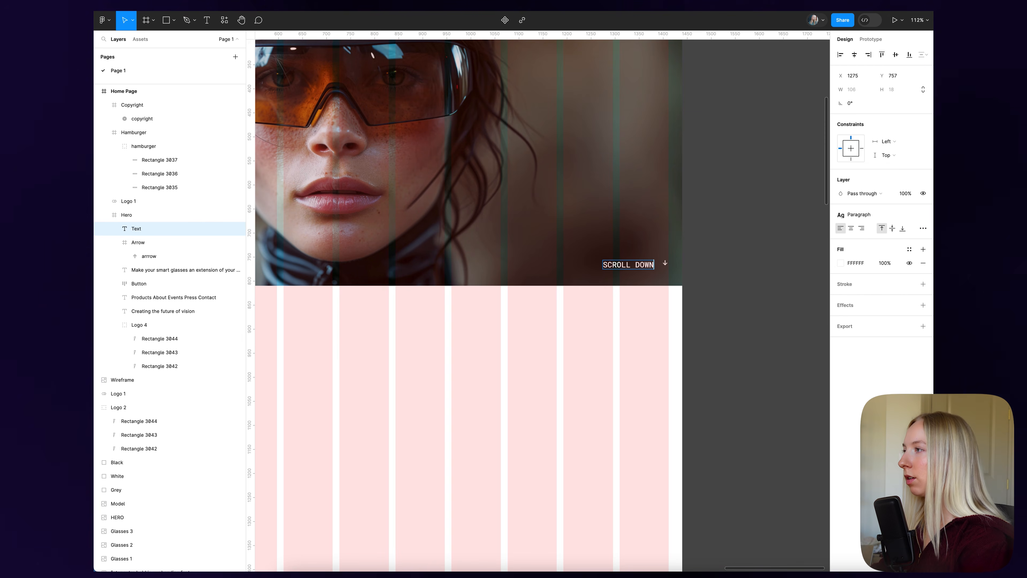
pyautogui.press('Escape')
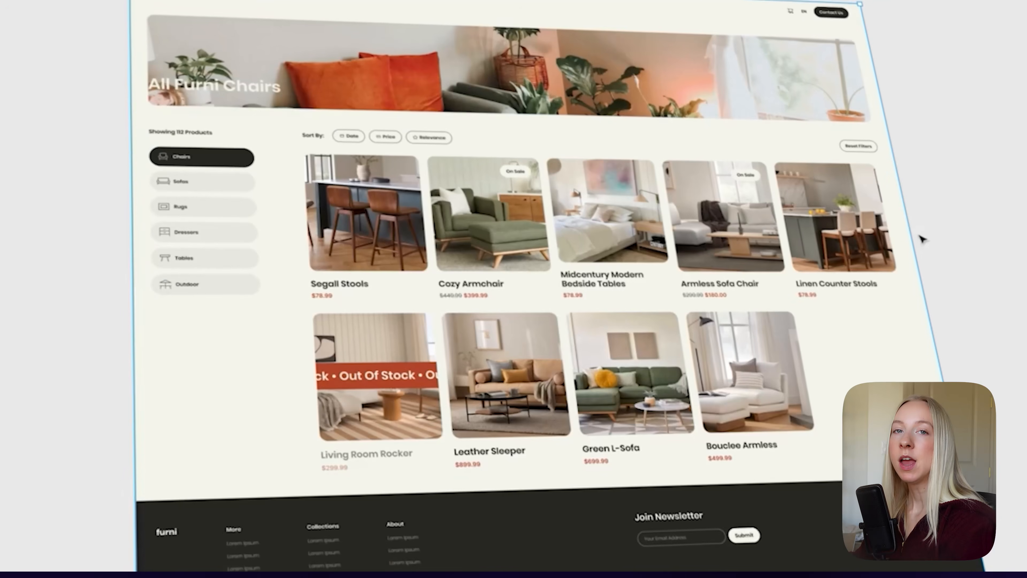
pyautogui.moveTo(921, 236); pyautogui.dragTo(740, 230)
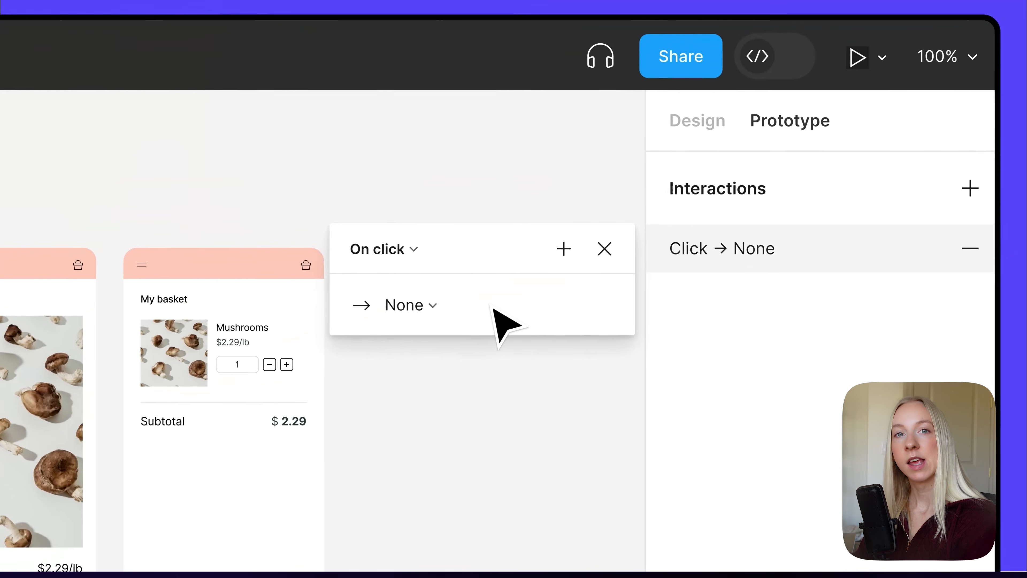
pyautogui.click(491, 306)
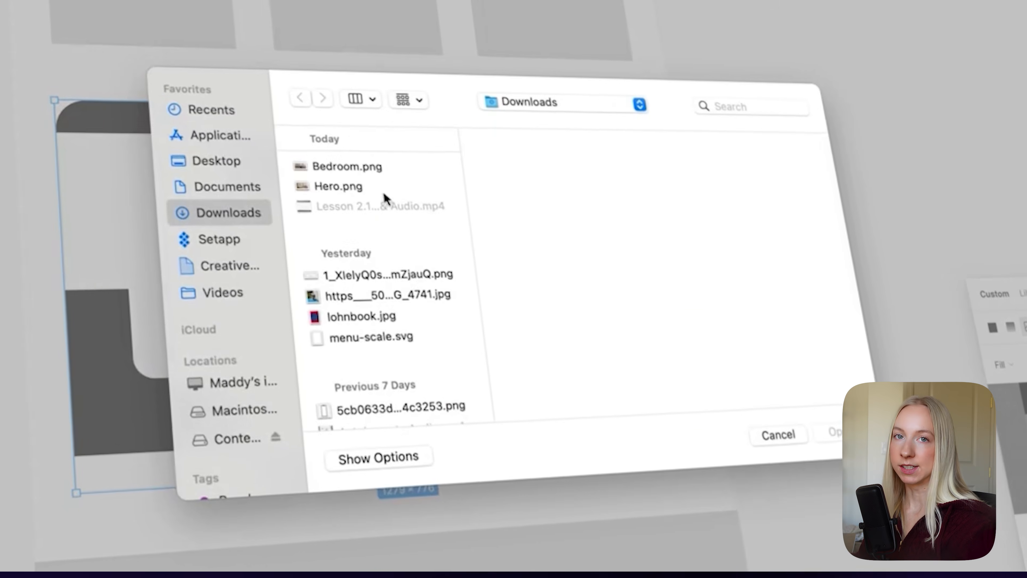
pyautogui.click(384, 184)
pyautogui.click(389, 171)
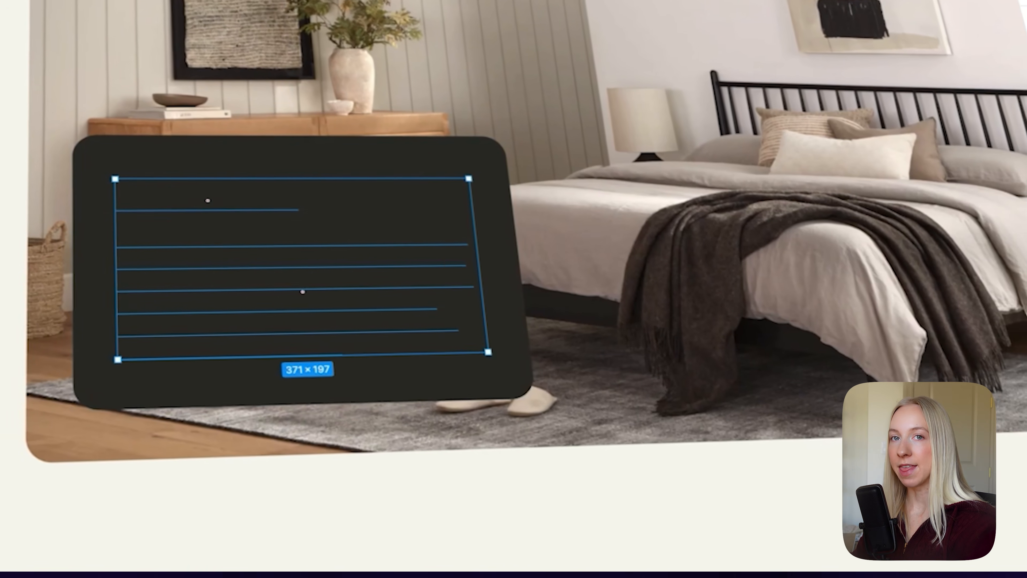
pyautogui.click(1025, 340)
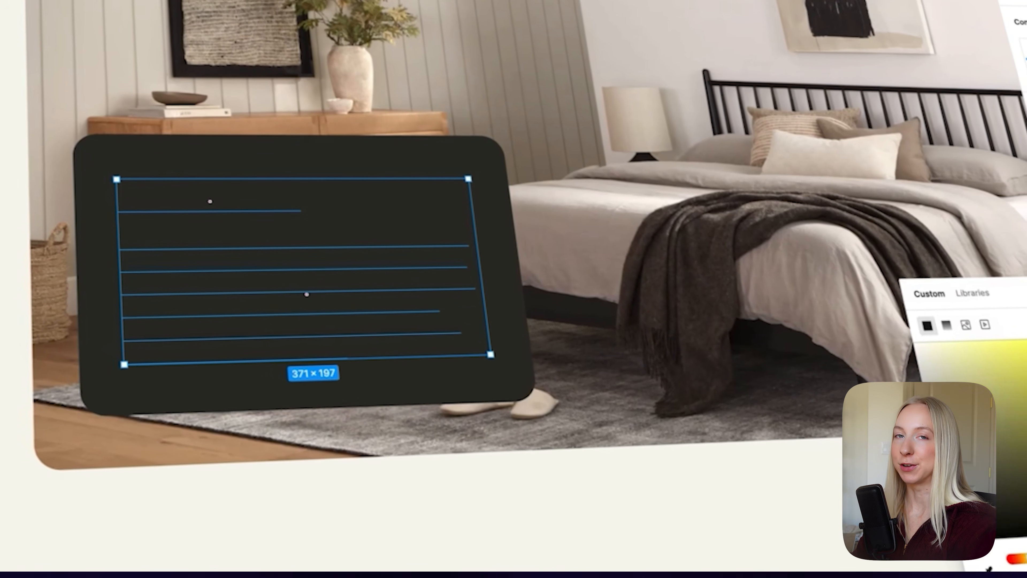
pyautogui.click(966, 561)
pyautogui.click(699, 544)
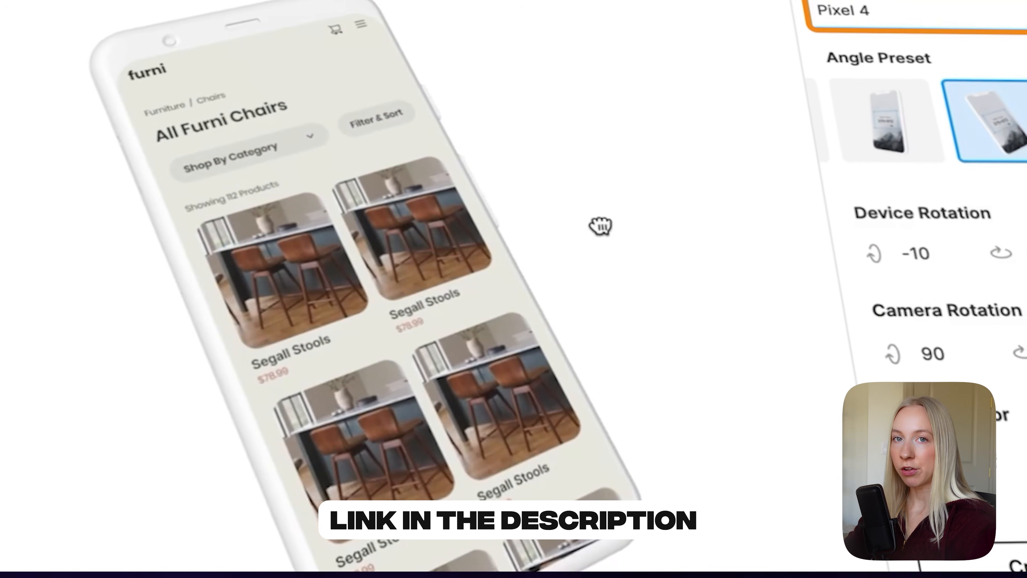
pyautogui.moveTo(601, 226); pyautogui.dragTo(676, 169)
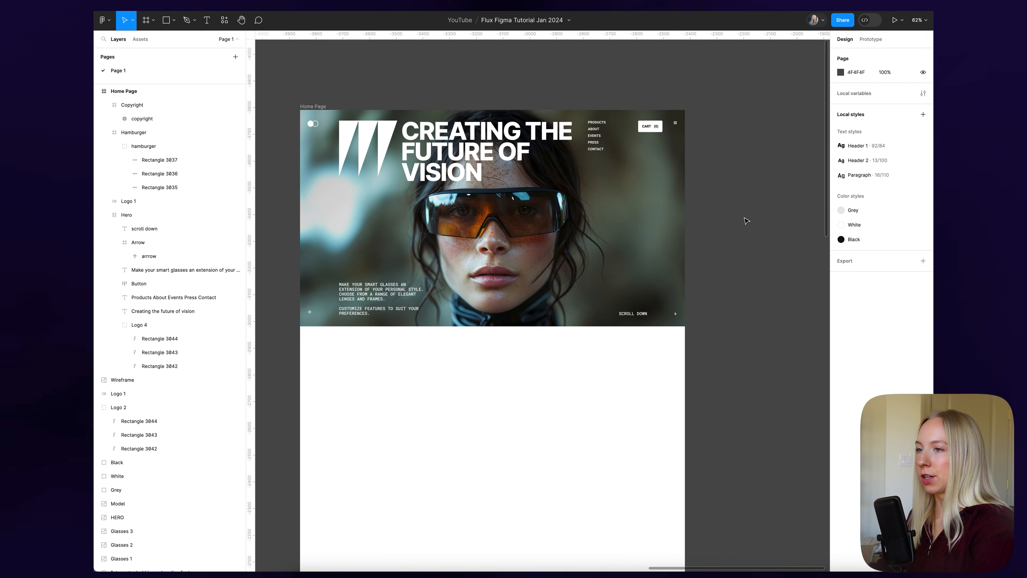
# - Draw a 1440 × 834 frame directly below the Hero at X 0, Y 811 inside the Home Page
pyautogui.scroll(-5, 746, 220)
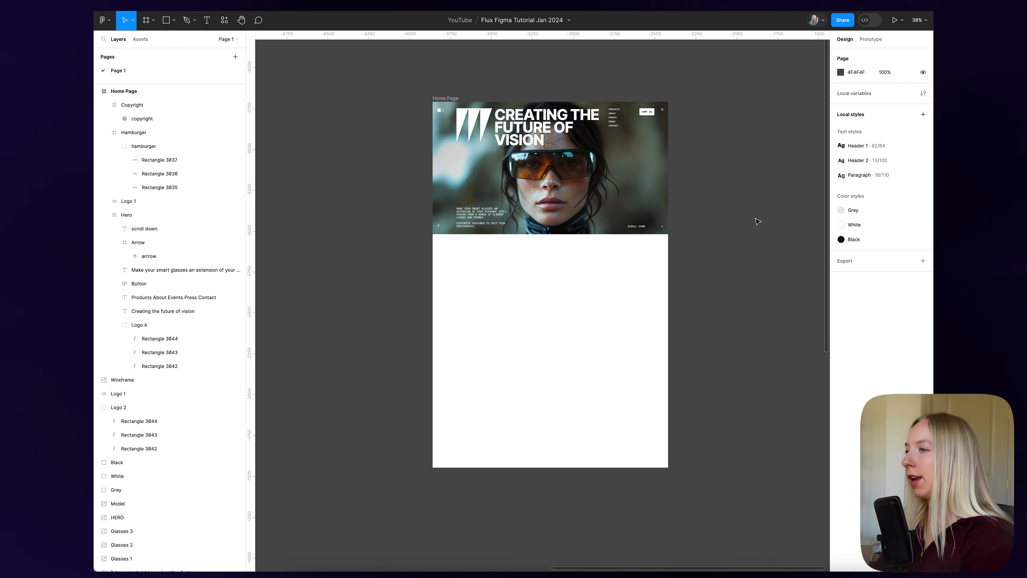
pyautogui.scroll(3, 768, 206)
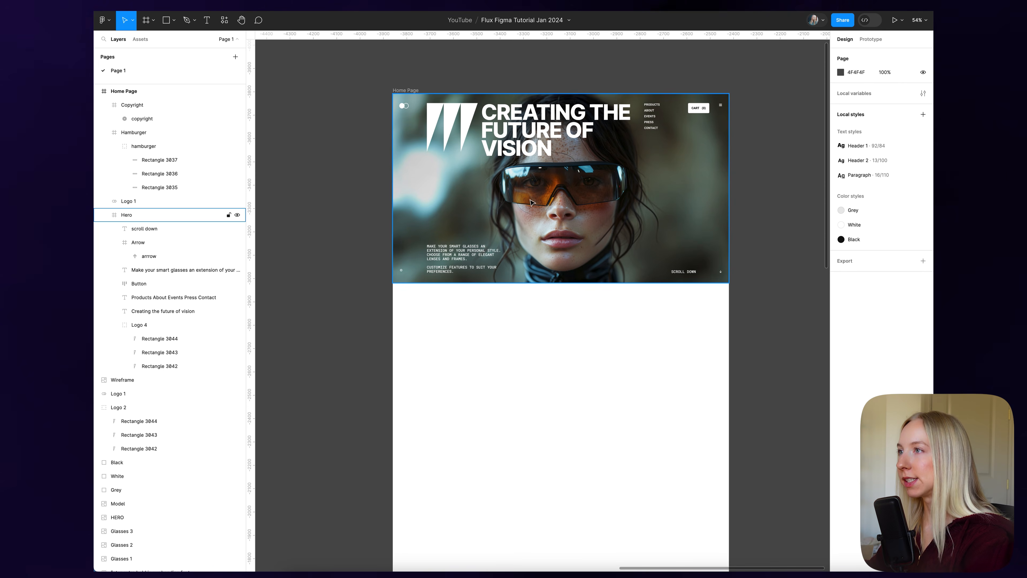
pyautogui.scroll(-4, 479, 97)
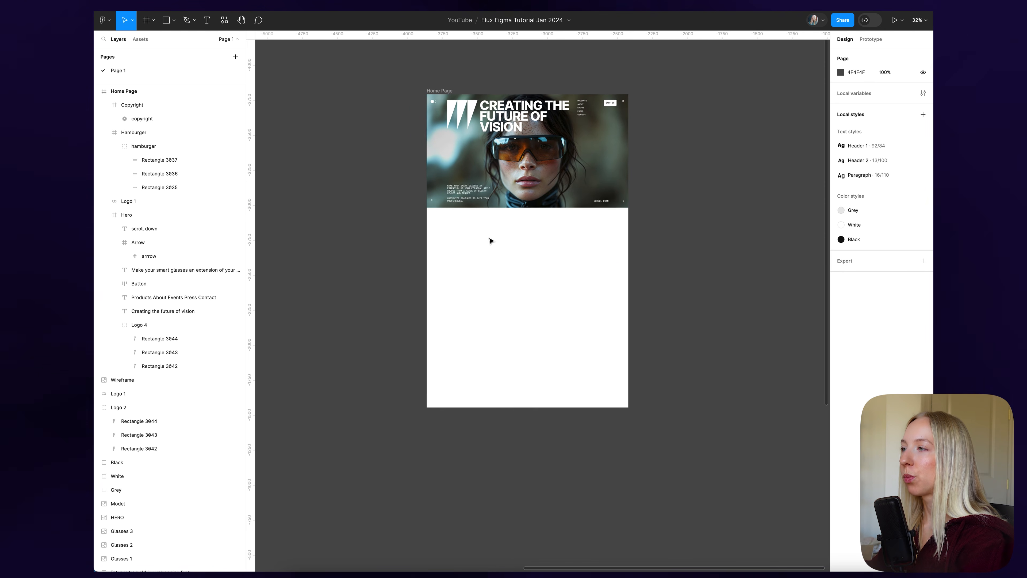
pyautogui.scroll(2, 490, 240)
pyautogui.press('f')
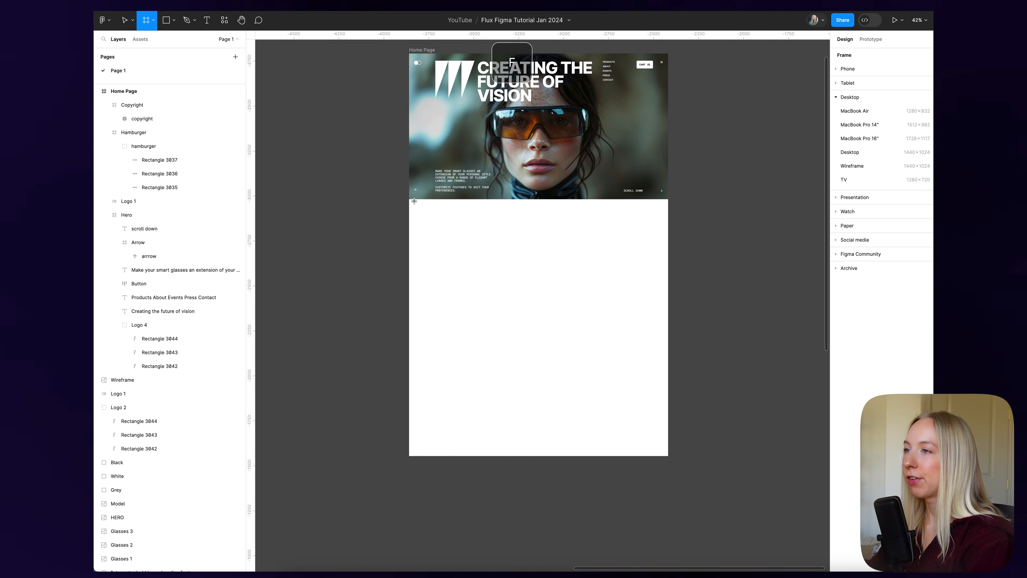
pyautogui.moveTo(409, 199); pyautogui.dragTo(669, 350)
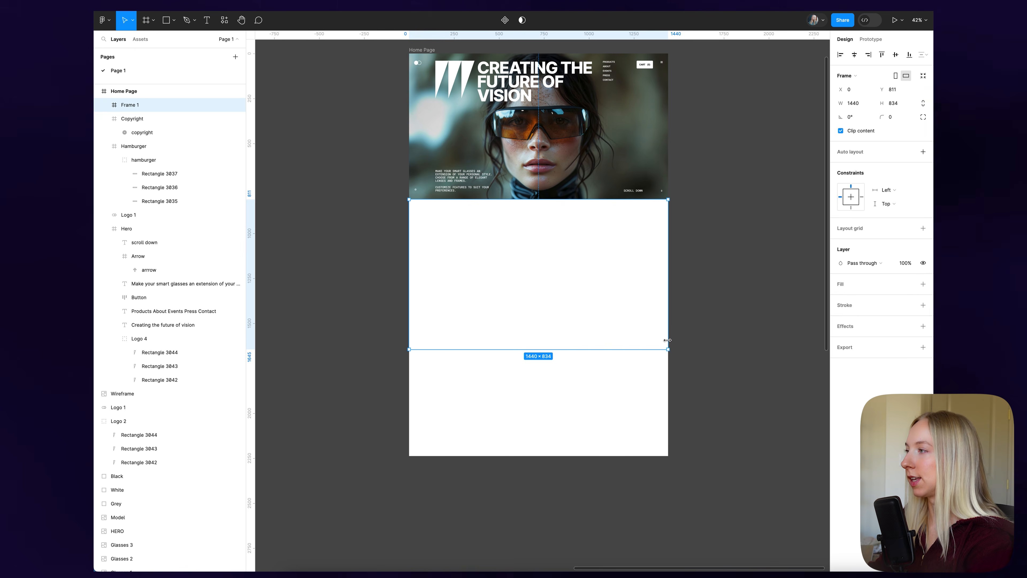
# - Fill the new frame below the Hero with the Grey color style
pyautogui.click(923, 284)
pyautogui.click(909, 285)
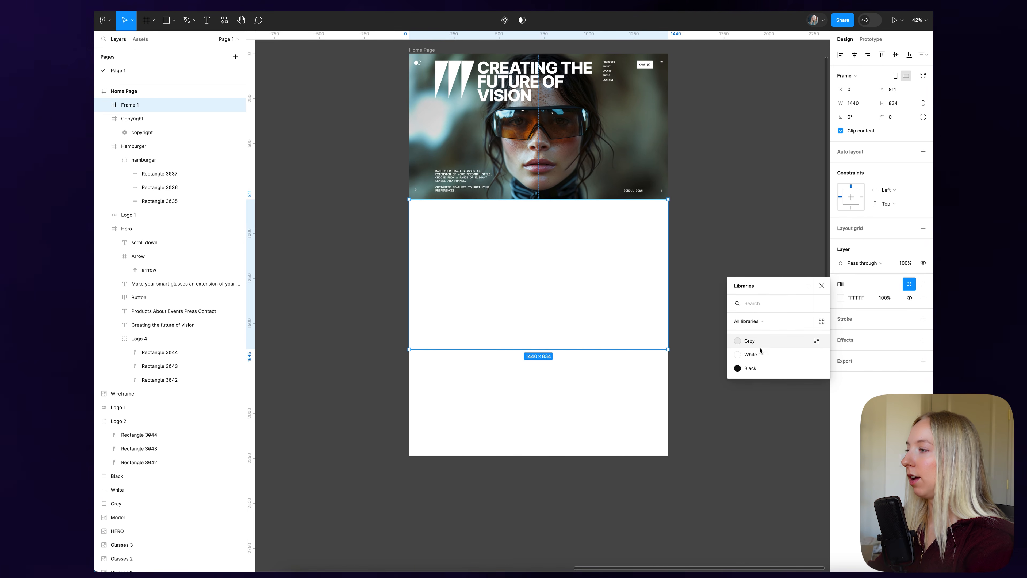
pyautogui.click(739, 345)
pyautogui.click(736, 280)
# - Copy the two About text blocks from the page copy into the grey frame below the Hero
pyautogui.scroll(-5, 738, 250)
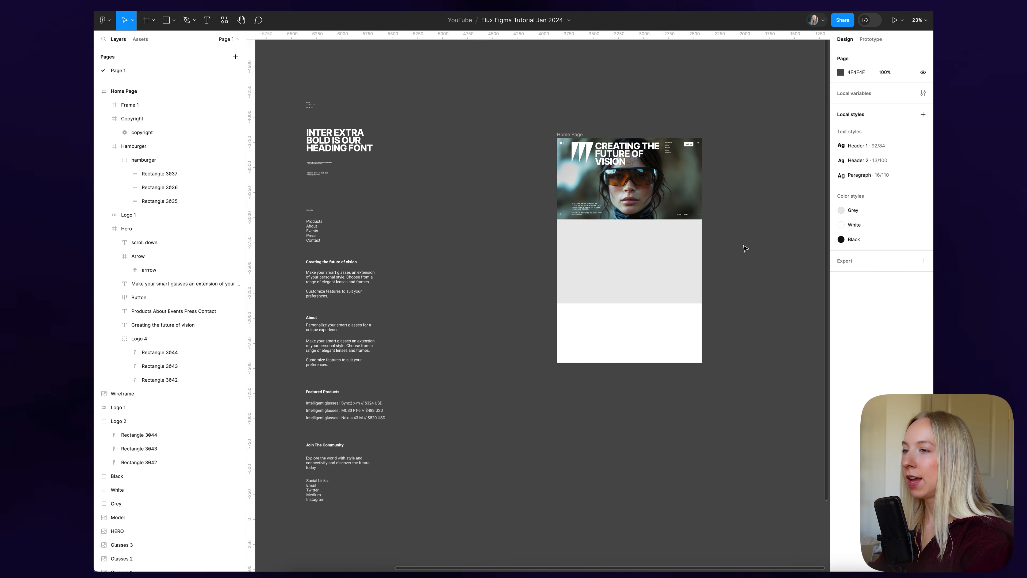
pyautogui.scroll(8, 289, 362)
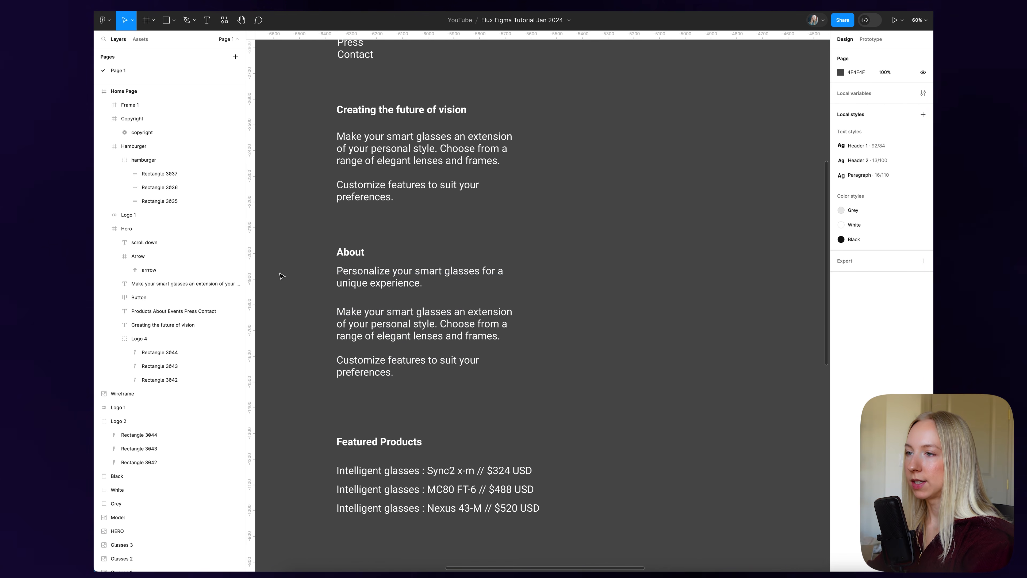
pyautogui.moveTo(279, 271); pyautogui.dragTo(477, 395)
pyautogui.scroll(-8, 303, 356)
pyautogui.moveTo(348, 344); pyautogui.dragTo(651, 246)
pyautogui.scroll(5, 651, 247)
pyautogui.hscroll(3, 773, 254)
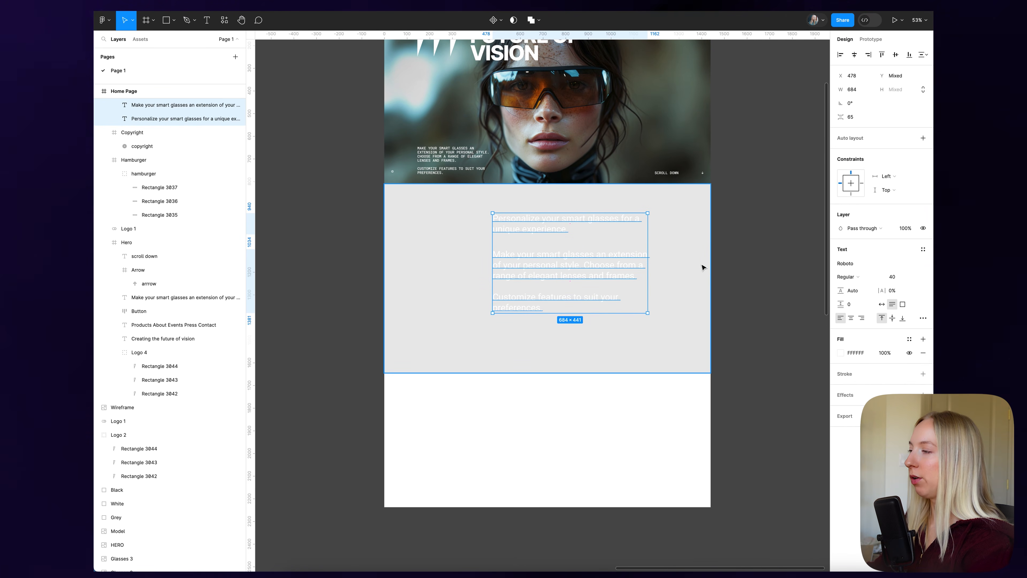
# - Apply the Black color style to both About texts and move the longer paragraph to the grey frame's lower left
pyautogui.scroll(1, 564, 271)
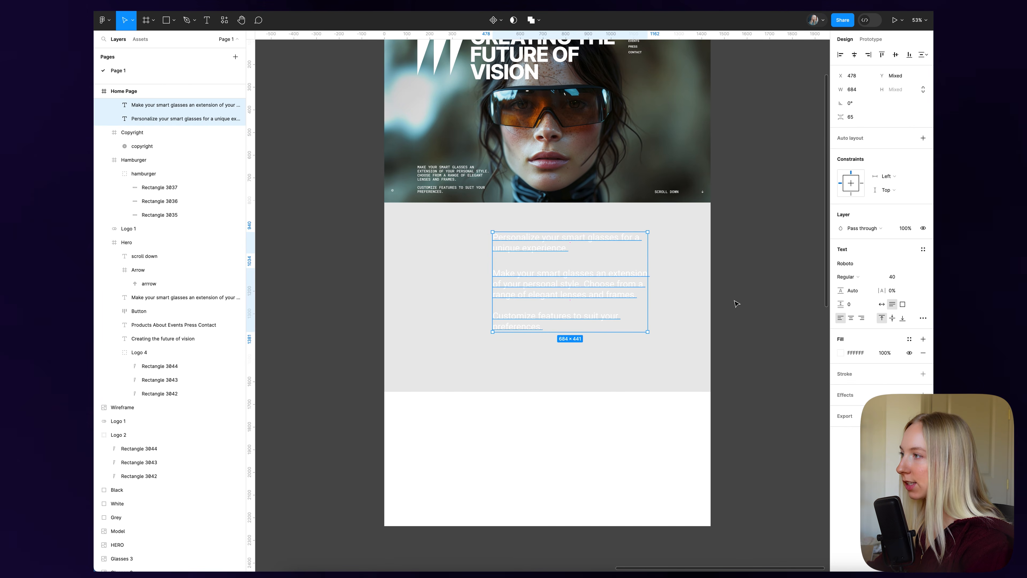
pyautogui.click(909, 338)
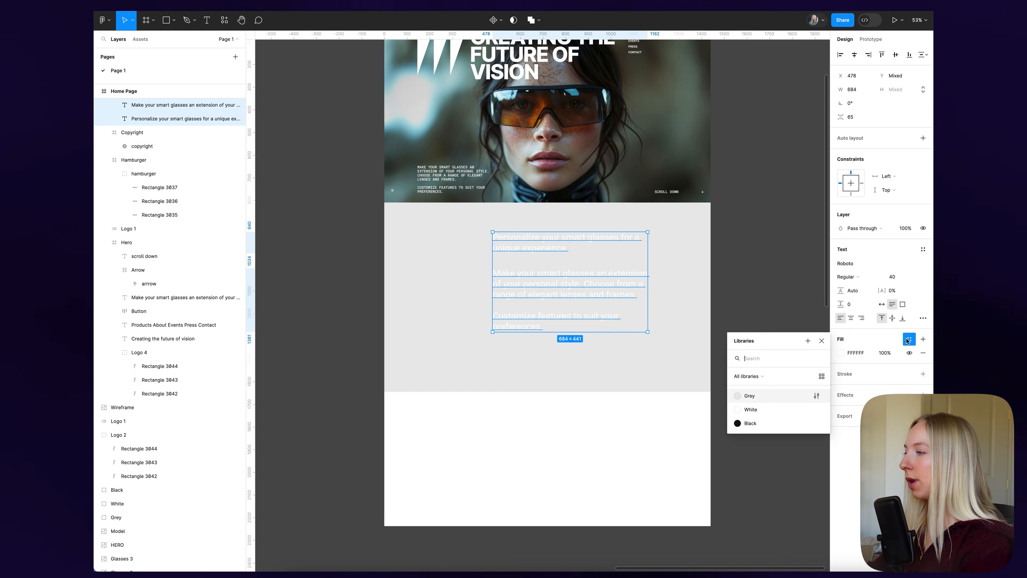
pyautogui.click(750, 423)
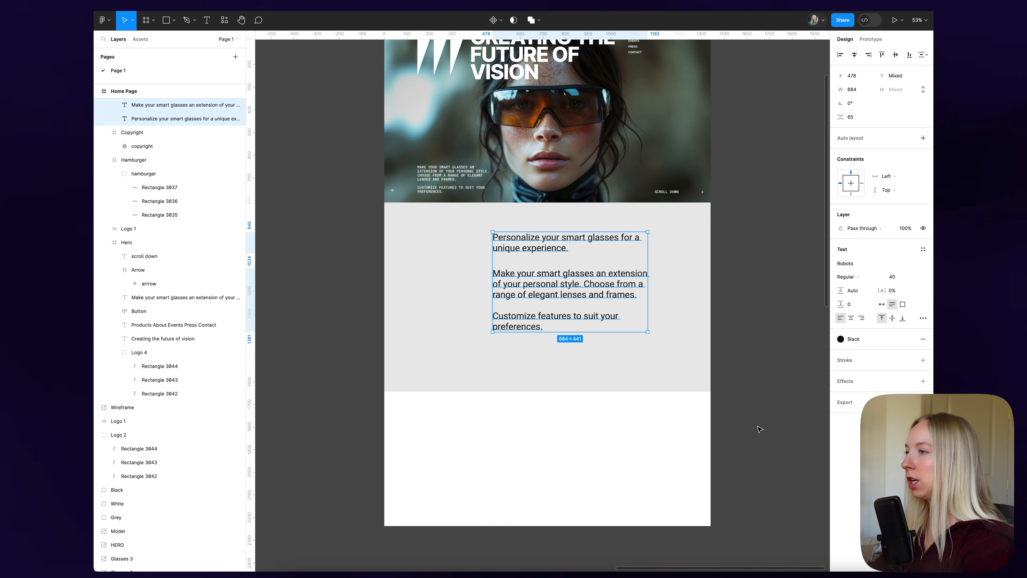
pyautogui.click(757, 362)
pyautogui.click(590, 288)
pyautogui.moveTo(592, 285); pyautogui.dragTo(499, 326)
# - Apply the Header 1 text style to the "Personalize your smart glasses" text and move it to X 298, Y 116
pyautogui.click(557, 245)
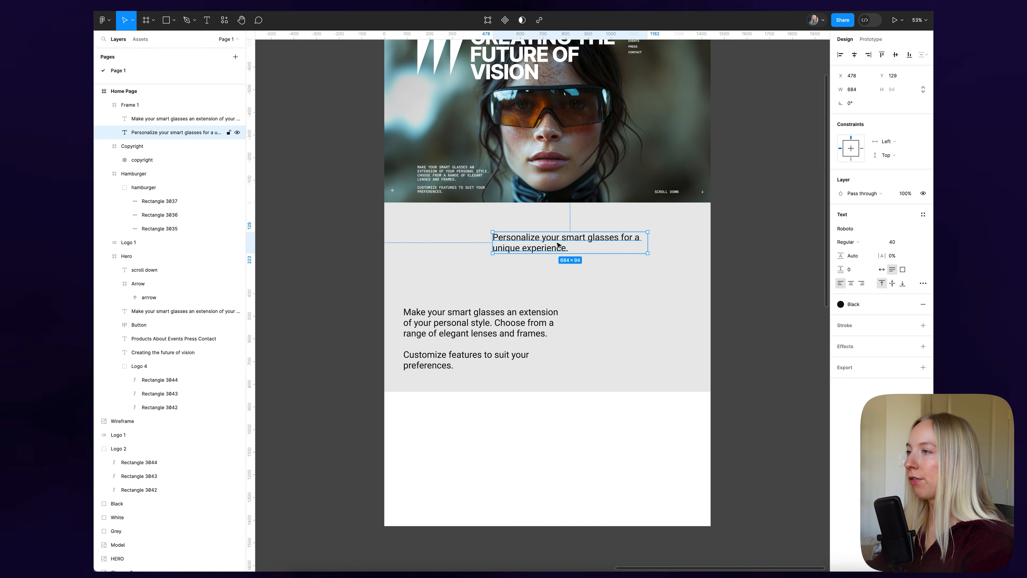
pyautogui.click(922, 215)
pyautogui.click(870, 269)
pyautogui.moveTo(570, 277); pyautogui.dragTo(540, 274)
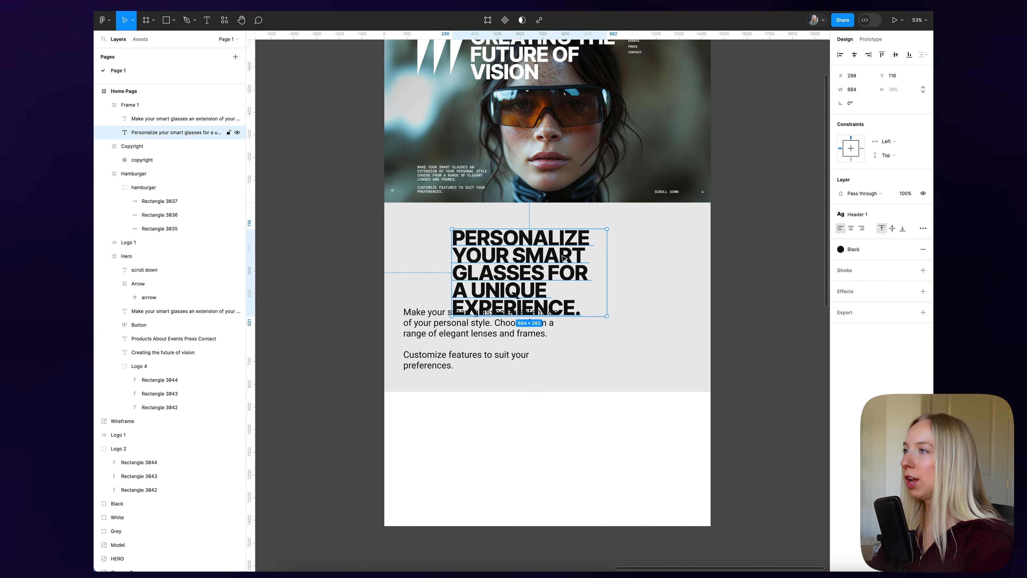
# - Detach the Header 1 style from the About heading, set its font size to 78 and move it to X 457, Y 103
pyautogui.scroll(3, 564, 258)
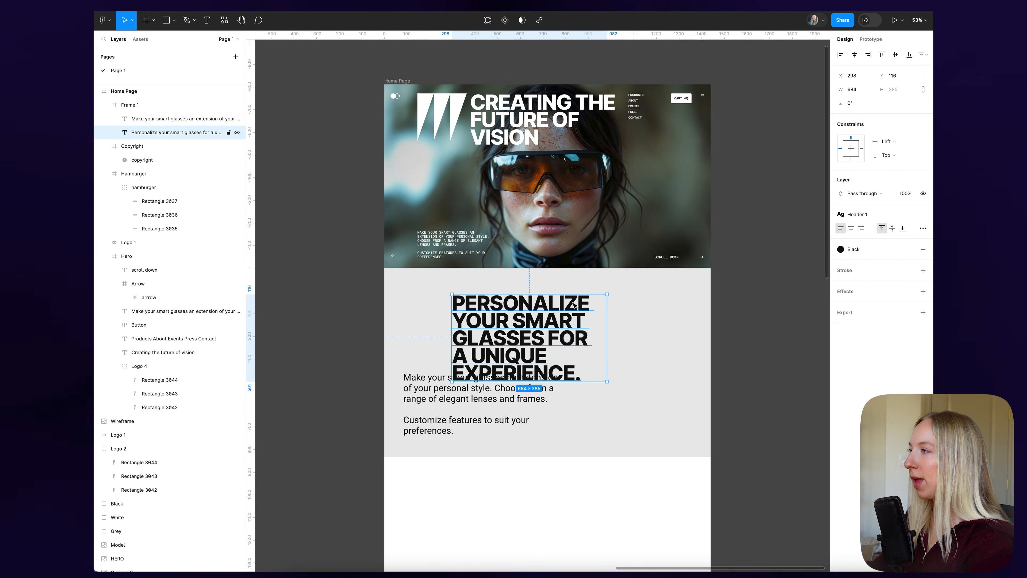
pyautogui.moveTo(918, 216)
pyautogui.click(924, 216)
pyautogui.click(903, 243)
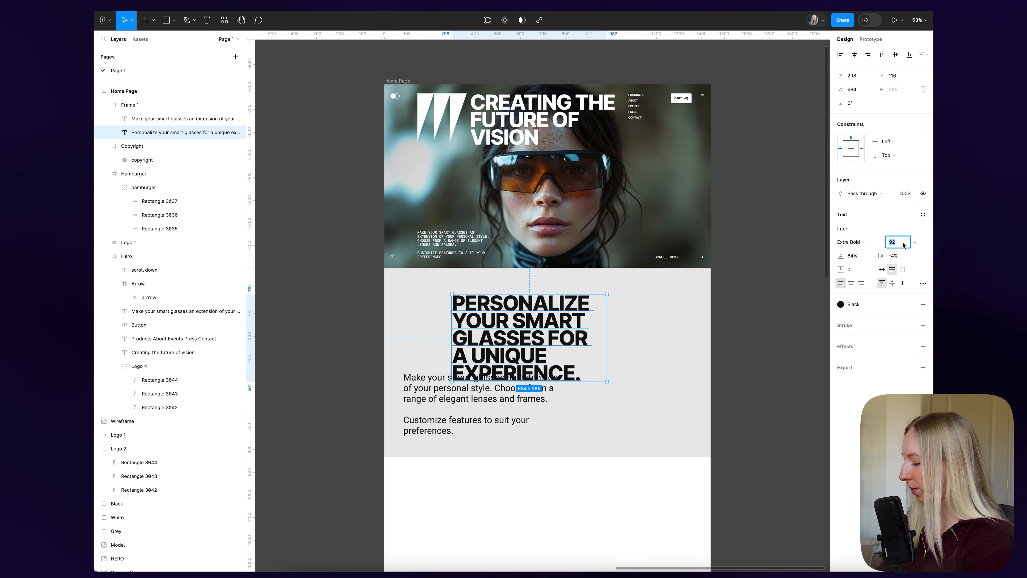
pyautogui.press('Return')
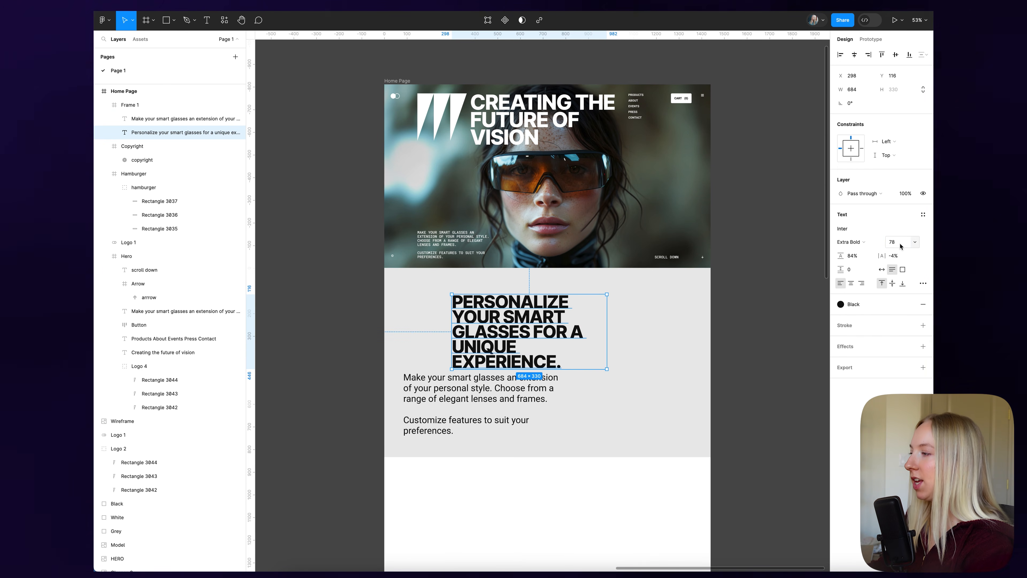
pyautogui.moveTo(540, 332); pyautogui.dragTo(576, 329)
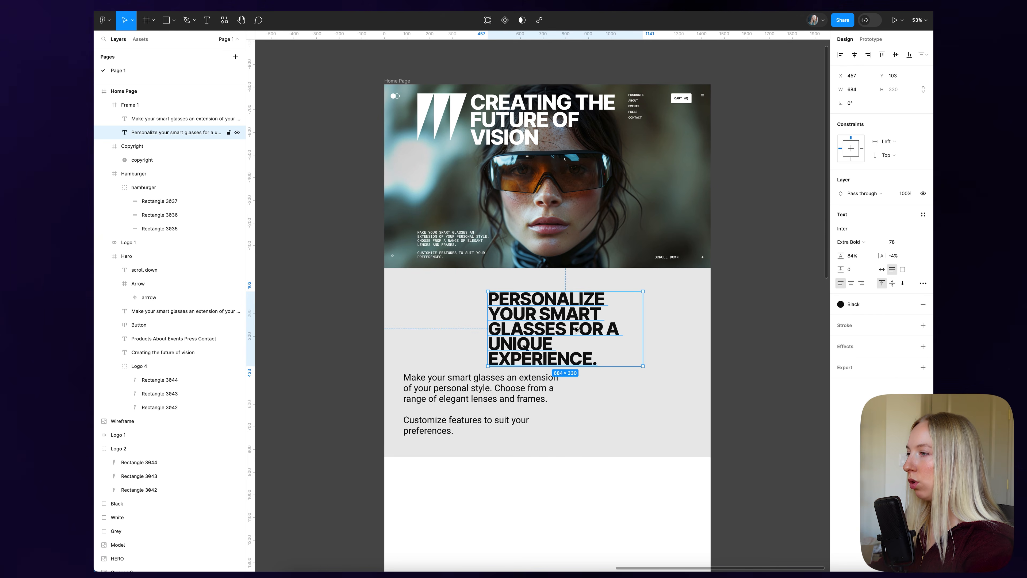
# - Show the 12-column layout grid on the Home Page frame
pyautogui.click(755, 194)
pyautogui.click(389, 82)
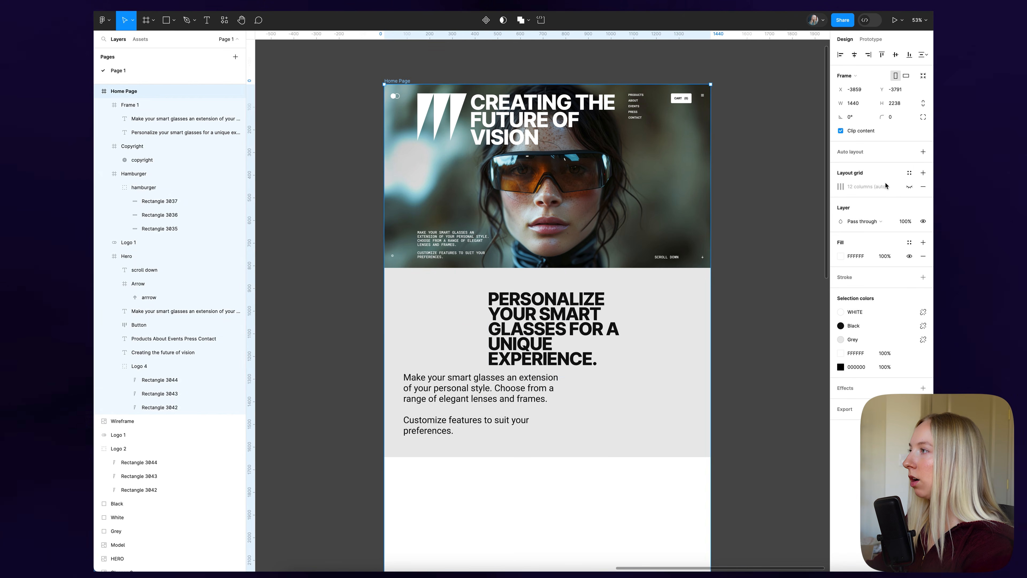
pyautogui.click(909, 187)
pyautogui.click(750, 285)
pyautogui.scroll(-3, 675, 271)
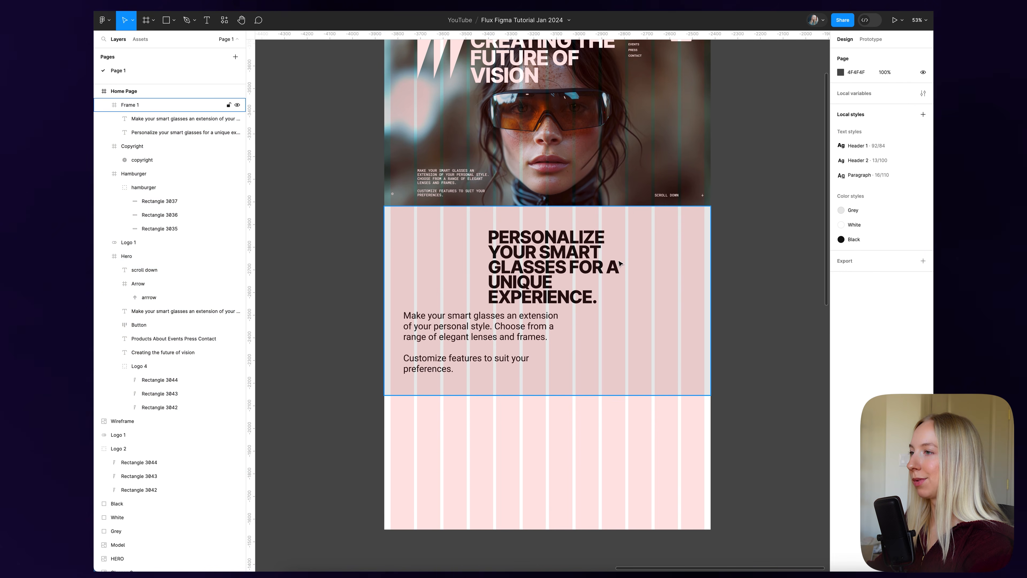
# - Align the About heading with the start of the fourth grid column at X 378, Y 107
pyautogui.click(514, 251)
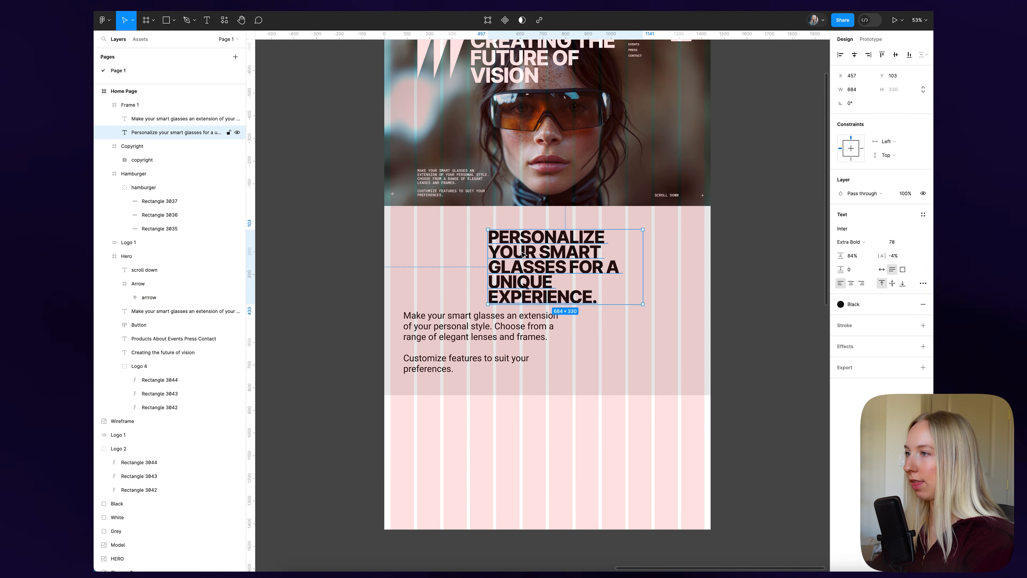
pyautogui.moveTo(523, 255); pyautogui.dragTo(505, 261)
pyautogui.scroll(6, 501, 261)
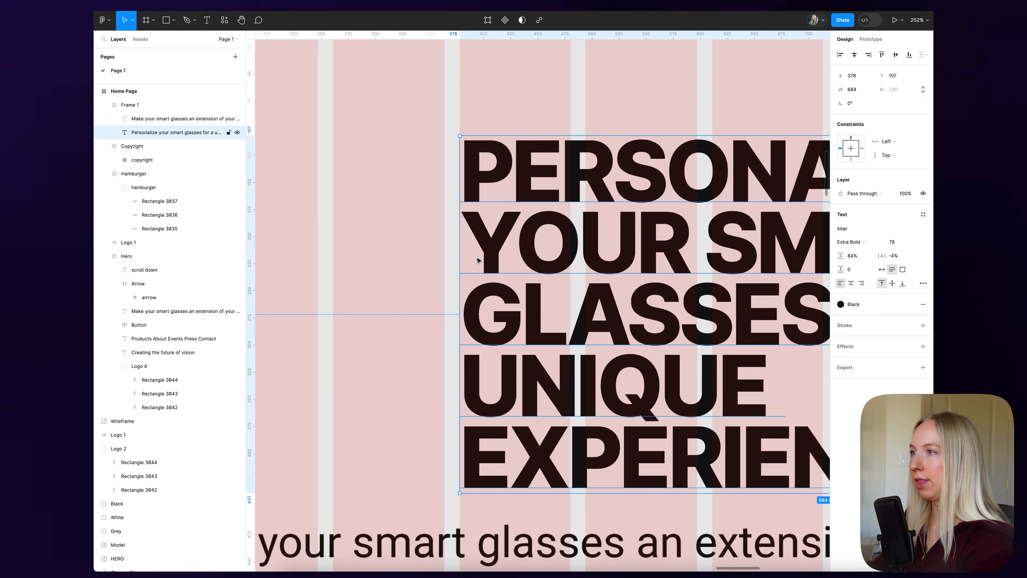
# - Measure the About heading's top margin and nudge the heading up to Y 100 within the grey frame
pyautogui.press('alt')
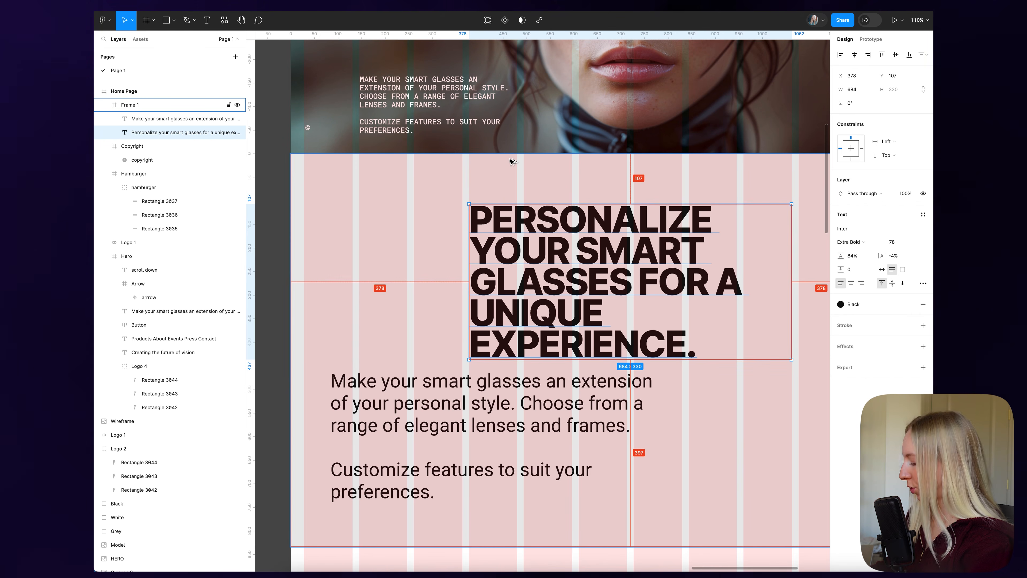
pyautogui.press('Up')
pyautogui.press('Up')
pyautogui.press('Up')
pyautogui.press('Up')
pyautogui.press('Up')
pyautogui.press('Up')
pyautogui.press('Up')
pyautogui.press('Up')
pyautogui.press('Down')
pyautogui.scroll(-6, 580, 122)
pyautogui.scroll(7, 579, 122)
pyautogui.scroll(-8, 579, 123)
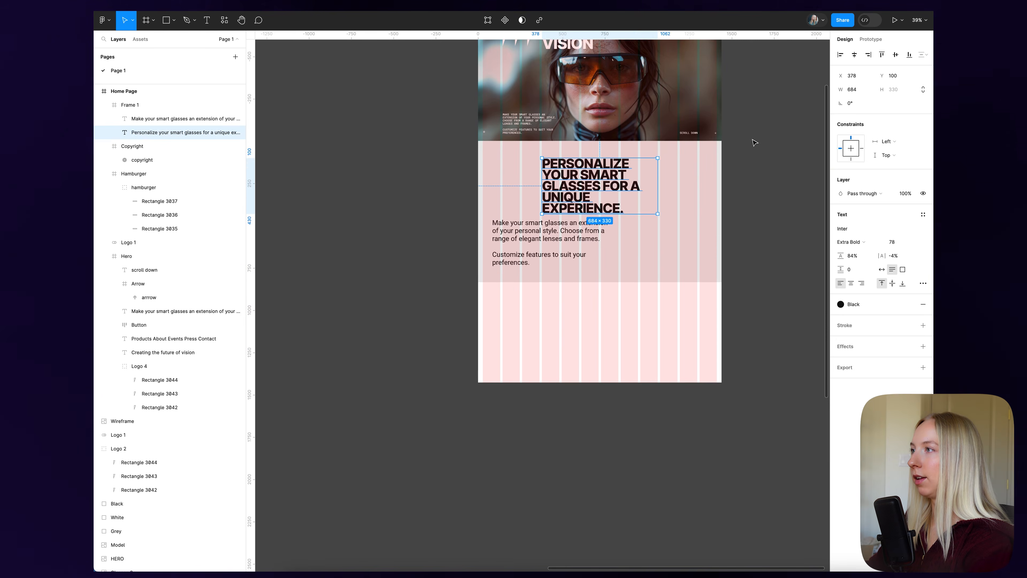
# - Measure the spacing between the PERSONALIZE heading and the edges of its section
pyautogui.click(755, 142)
pyautogui.scroll(2, 665, 261)
pyautogui.hscroll(2, 653, 261)
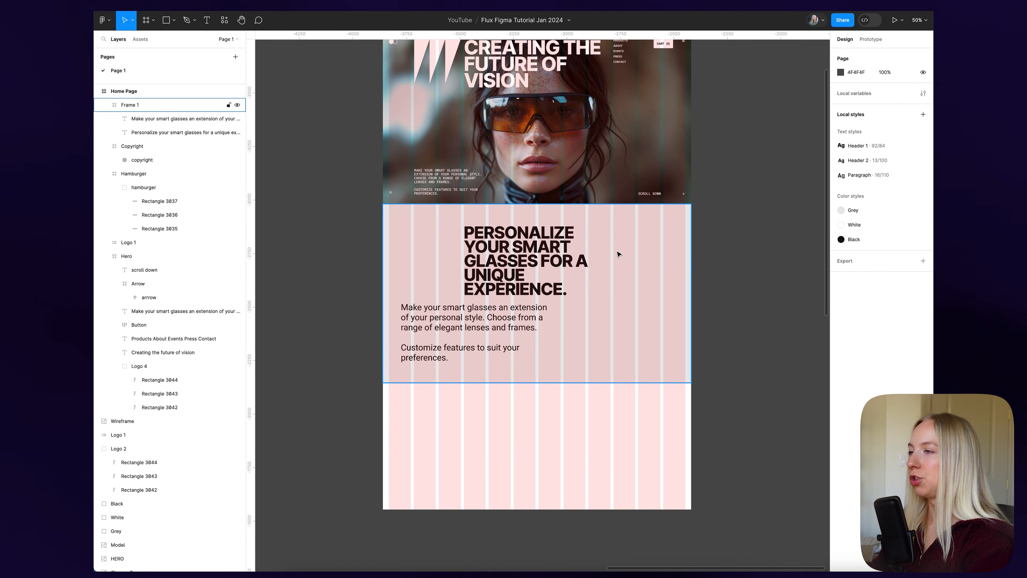
pyautogui.click(535, 260)
pyautogui.press('alt')
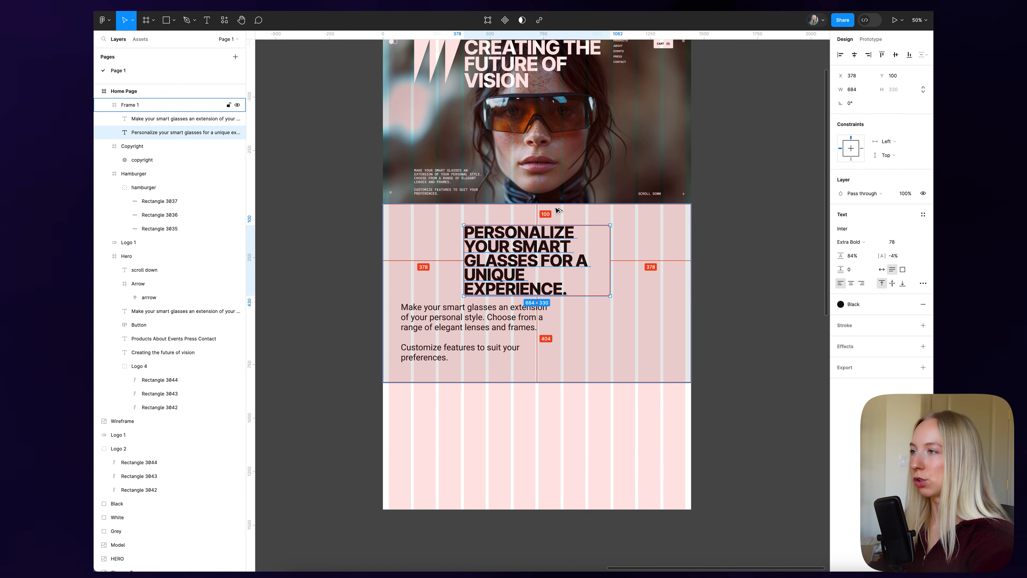
pyautogui.click(748, 219)
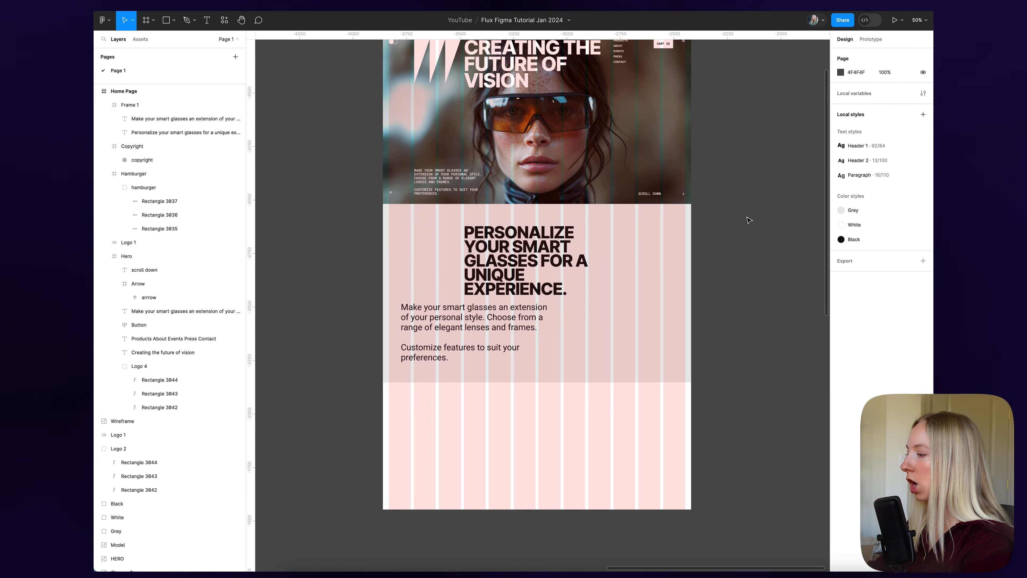
# - Apply the Paragraph text style to the body copy beneath the PERSONALIZE heading
pyautogui.doubleClick(451, 319)
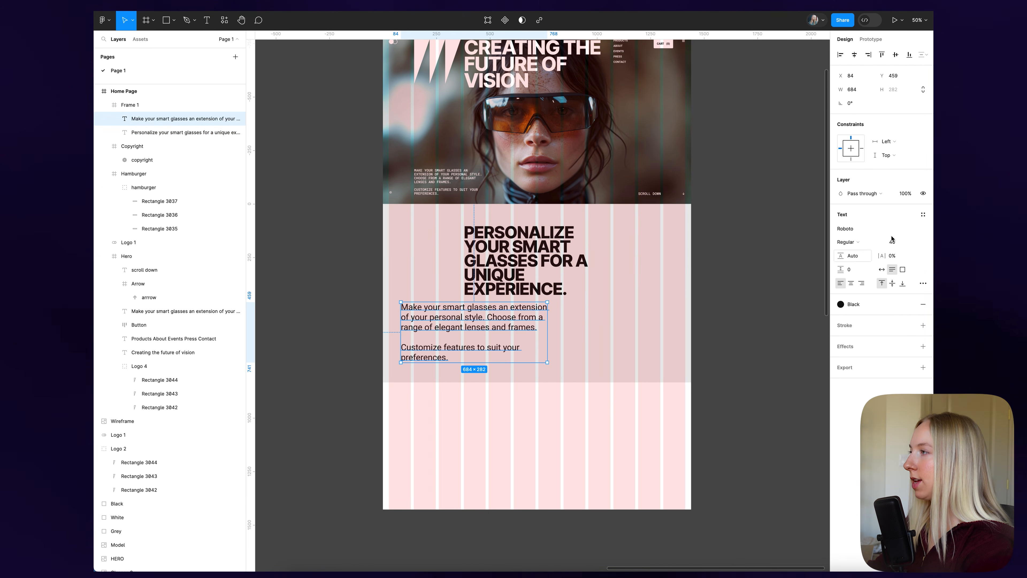
pyautogui.click(922, 214)
pyautogui.click(869, 292)
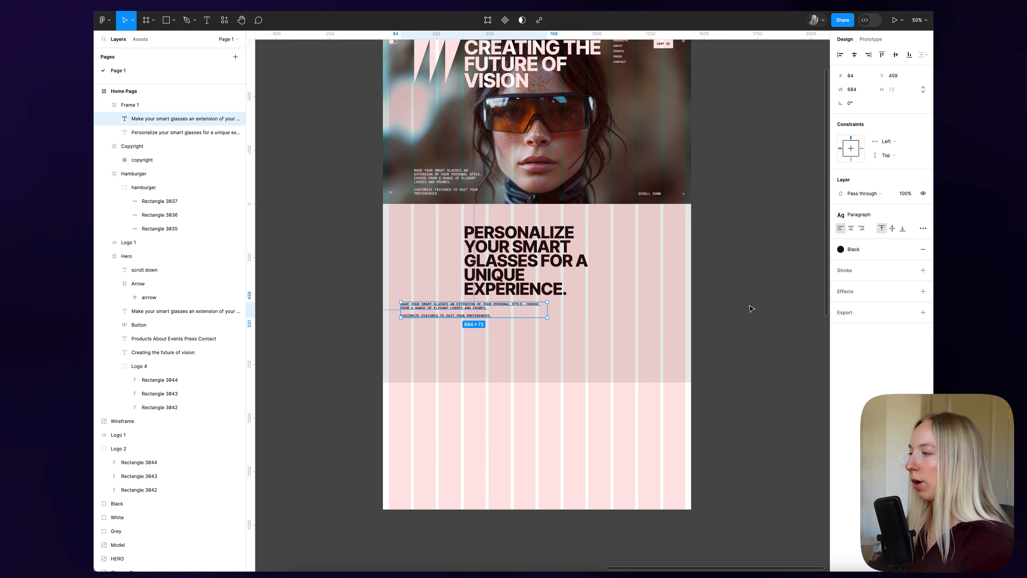
# - Move the body copy to the right of the heading, aligned with the grid column at X 1078
pyautogui.moveTo(543, 314); pyautogui.dragTo(763, 279)
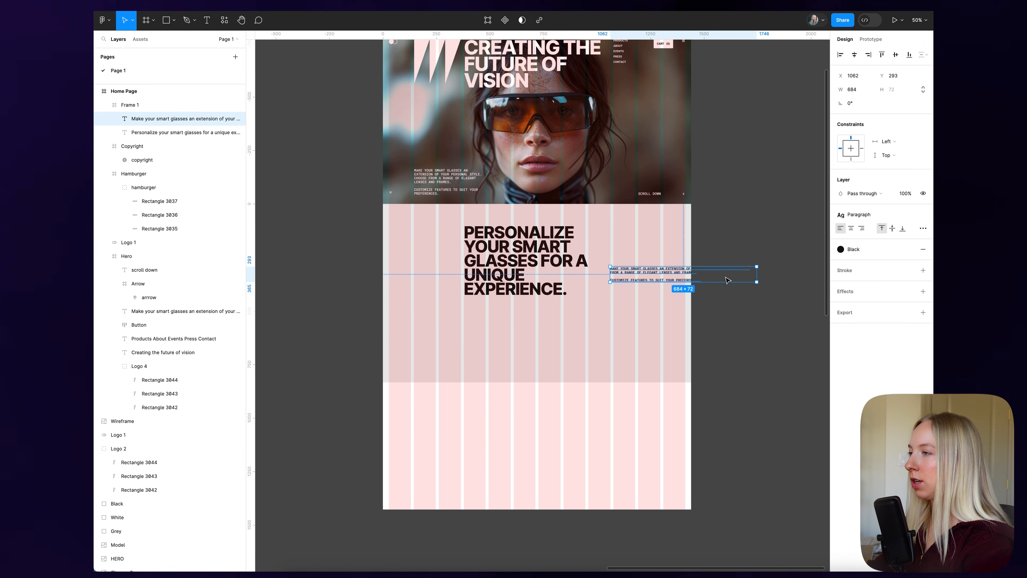
pyautogui.scroll(5, 728, 280)
pyautogui.moveTo(606, 280); pyautogui.dragTo(611, 278)
pyautogui.scroll(3, 603, 277)
pyautogui.press('Left')
pyautogui.scroll(-4, 601, 278)
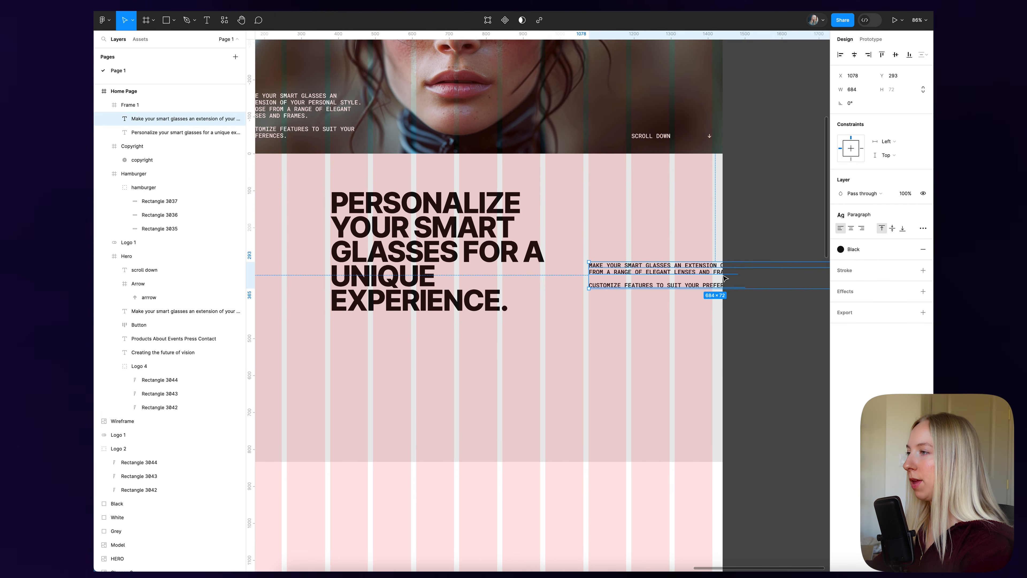
# - Narrow the body copy's text box to about 333 px so it fits within the grid columns
pyautogui.hscroll(3, 734, 279)
pyautogui.moveTo(644, 272); pyautogui.dragTo(595, 271)
pyautogui.click(724, 291)
pyautogui.scroll(-5, 731, 291)
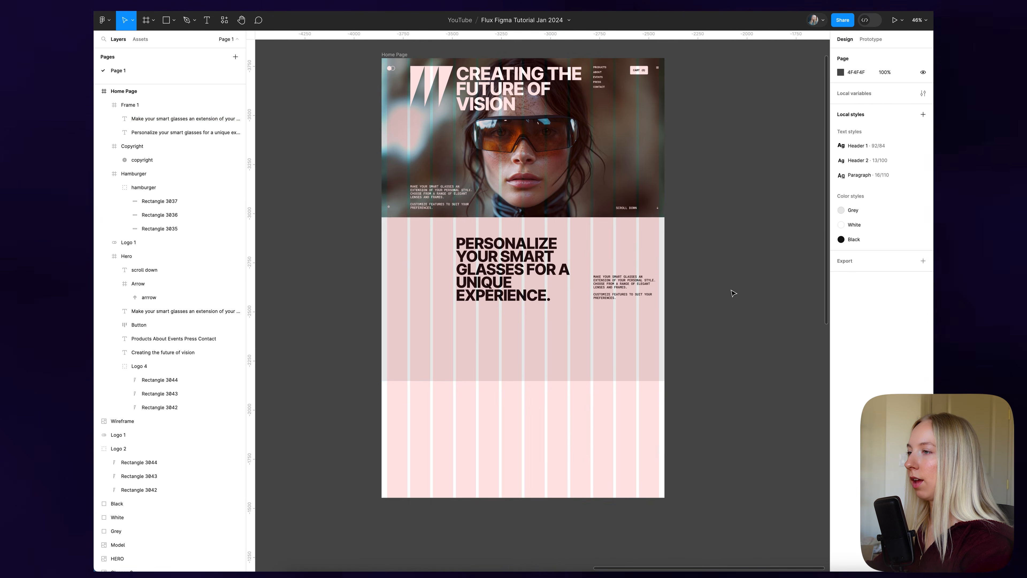
# - Adjust the body copy's vertical position to about Y 299, near the heading's last lines
pyautogui.doubleClick(617, 285)
pyautogui.moveTo(616, 286); pyautogui.dragTo(613, 285)
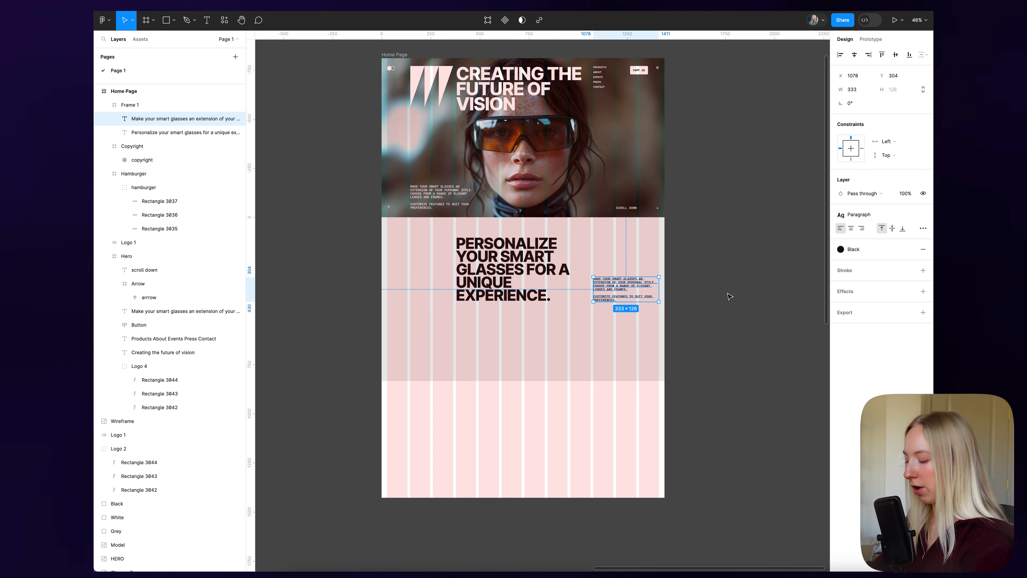
pyautogui.moveTo(623, 291); pyautogui.dragTo(623, 271)
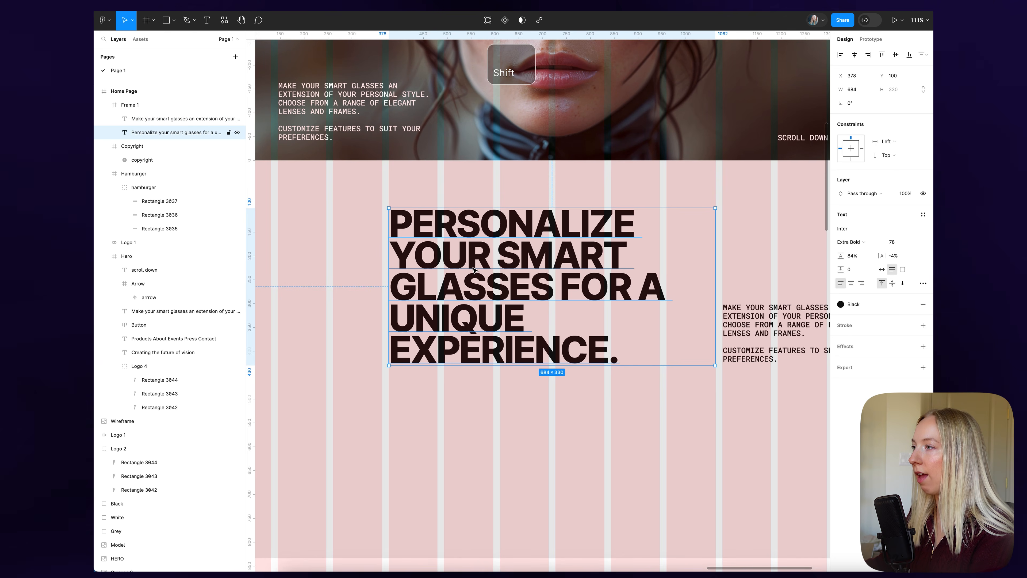
# - Examine the heading's line height and letter spacing, and the body copy's text style
pyautogui.moveTo(844, 257); pyautogui.dragTo(885, 261)
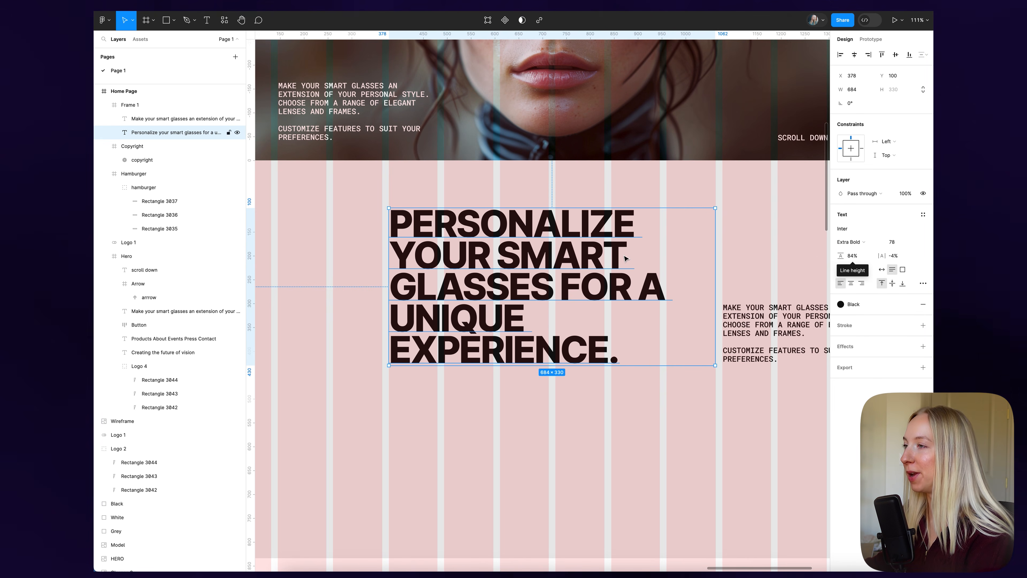
pyautogui.click(748, 259)
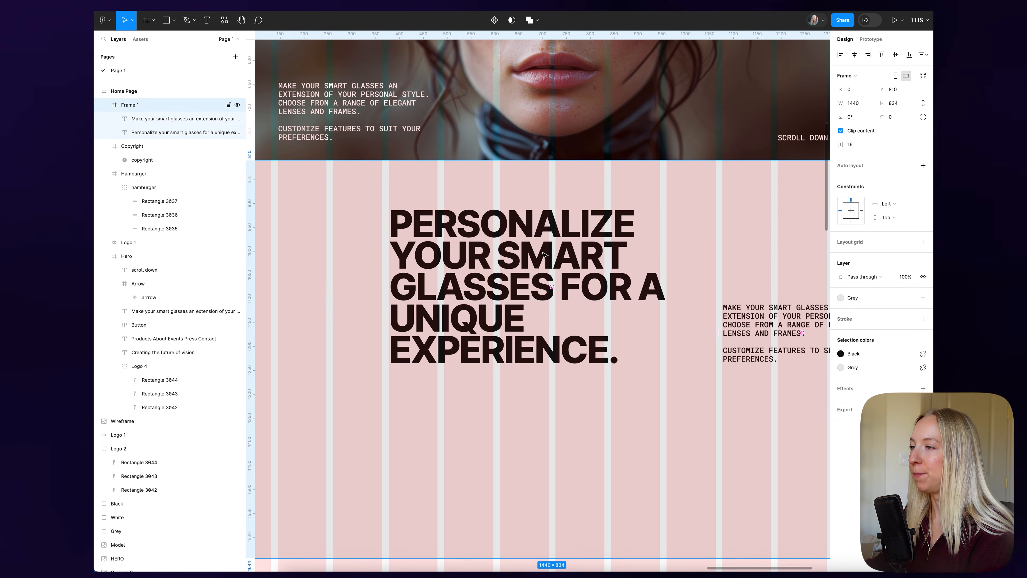
pyautogui.scroll(-5, 544, 254)
pyautogui.click(770, 272)
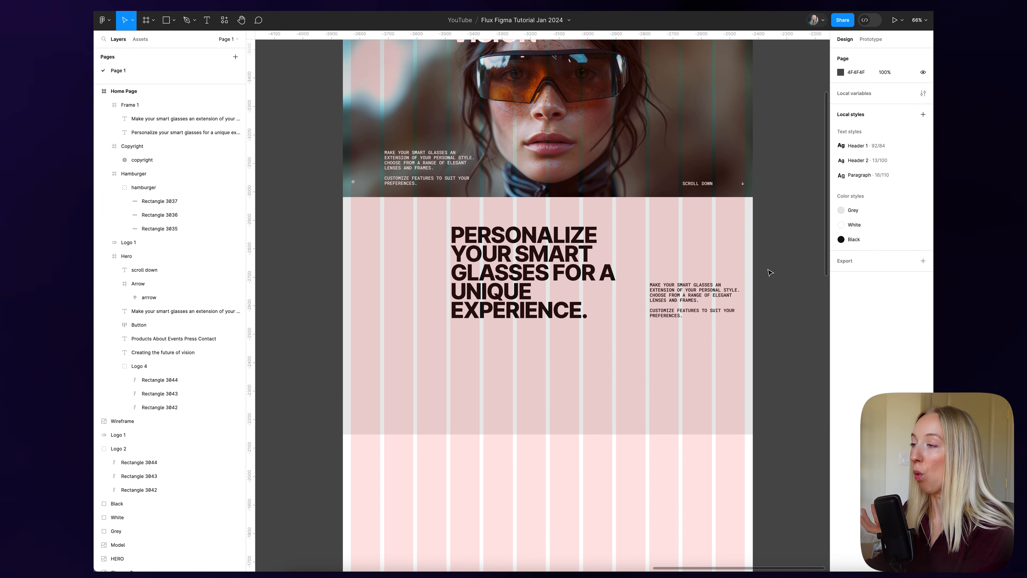
pyautogui.click(699, 293)
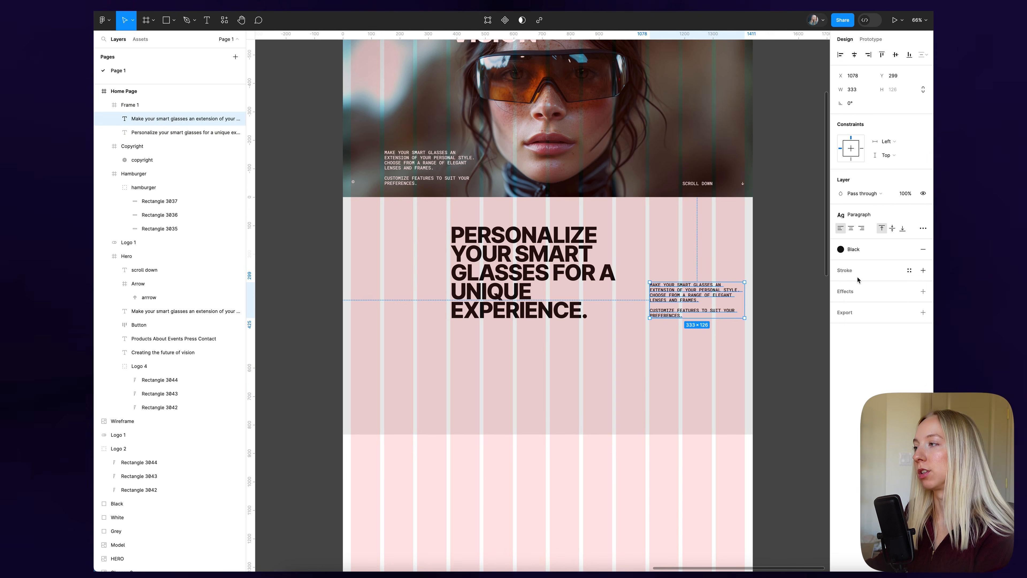
pyautogui.click(803, 274)
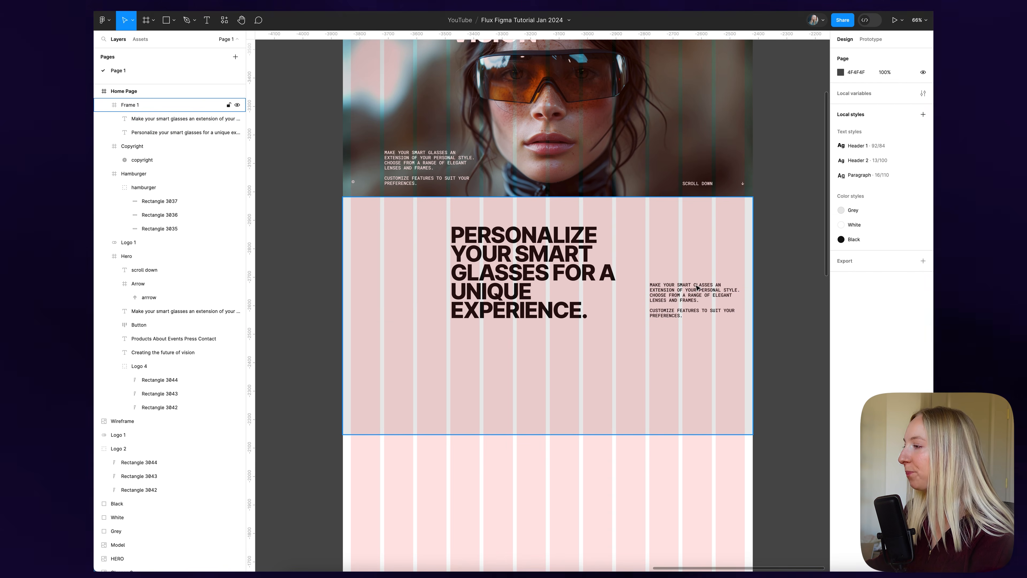
# - Add an "About" text label in the grey section's first grid column, placed at X 30, Y 100
pyautogui.scroll(5, 696, 287)
pyautogui.press('t')
pyautogui.click(401, 256)
pyautogui.write('About')
pyautogui.press('Escape')
pyautogui.press('Escape')
pyautogui.moveTo(417, 257)
pyautogui.mouseDown()
pyautogui.moveTo(427, 262)
pyautogui.moveTo(407, 262)
pyautogui.mouseUp()
# - Apply the Header 2 text style to the About label
pyautogui.click(875, 219)
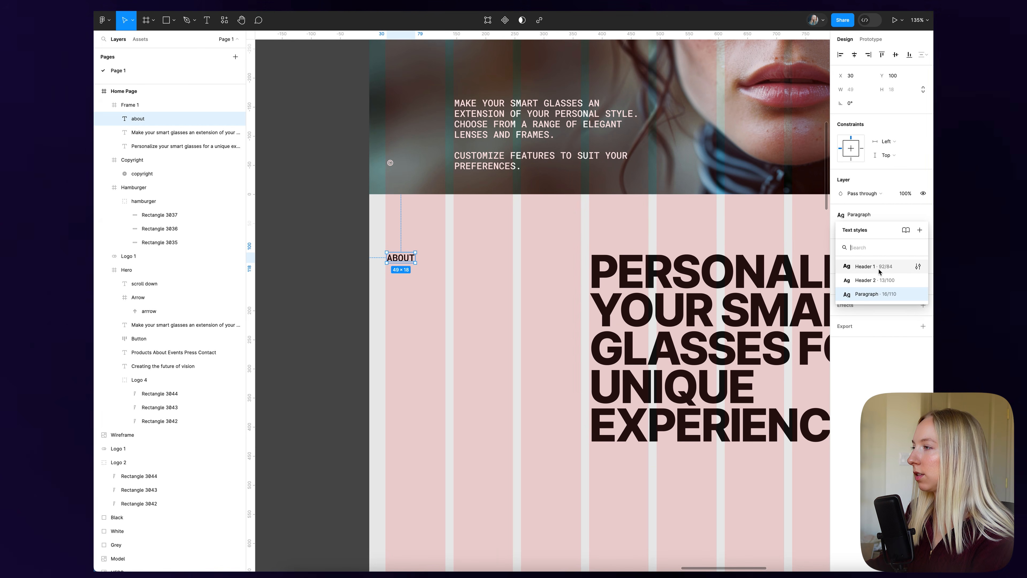
pyautogui.click(869, 278)
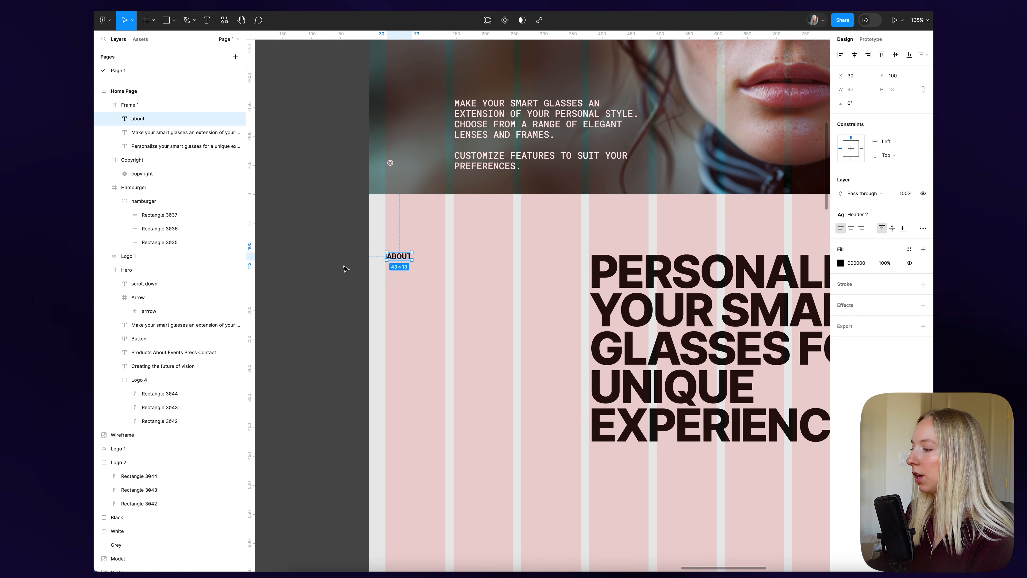
pyautogui.click(332, 234)
pyautogui.scroll(-10, 332, 233)
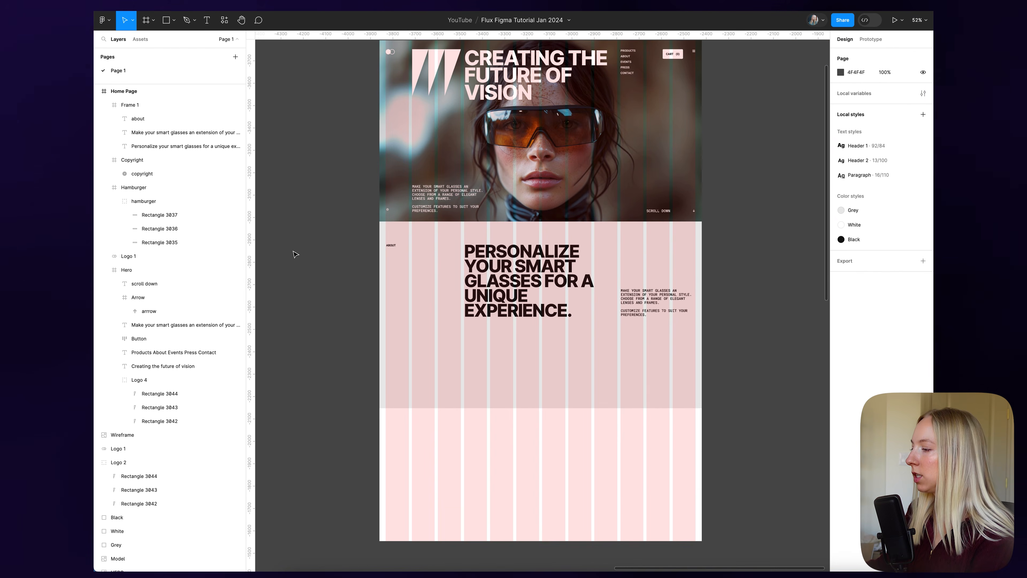
# - Extend the grey about section downward to make it taller
pyautogui.click(557, 288)
pyautogui.moveTo(575, 311); pyautogui.dragTo(574, 370)
pyautogui.click(726, 319)
pyautogui.scroll(1, 662, 303)
pyautogui.scroll(5, 661, 304)
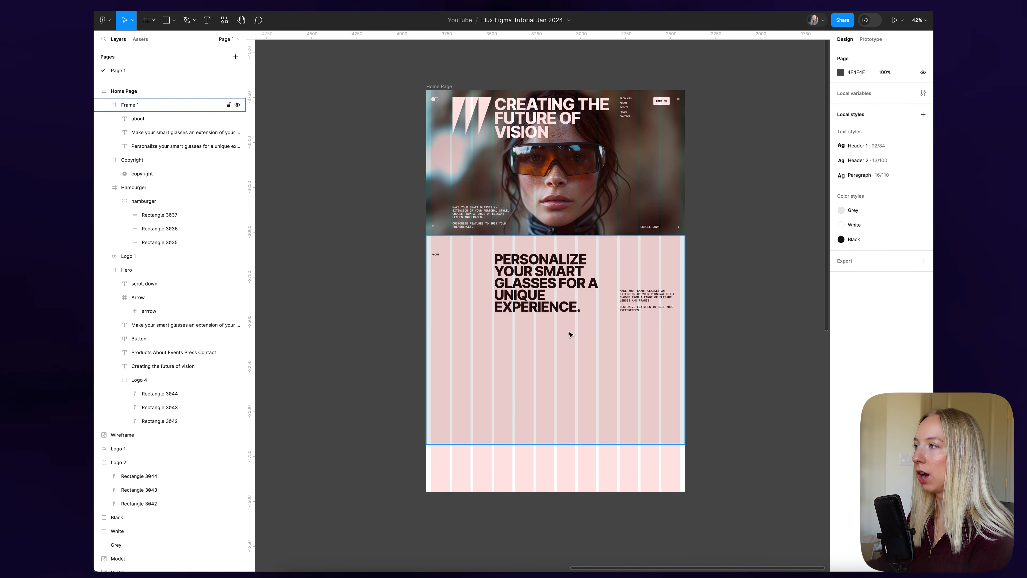
# - Remove the 12-column layout grid from the Home Page frame
pyautogui.click(431, 87)
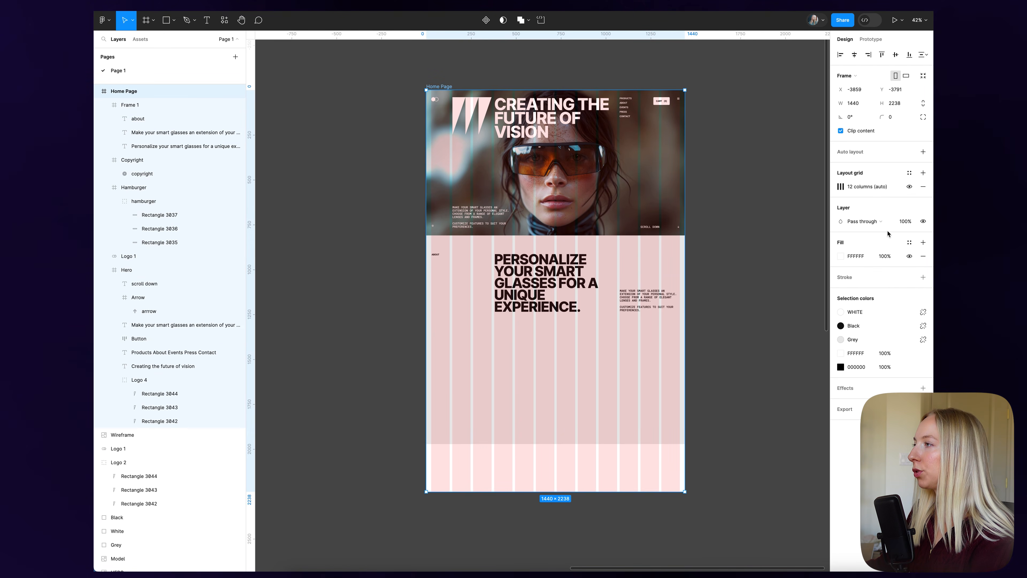
pyautogui.click(922, 187)
pyautogui.keyDown('ctrl'); pyautogui.scroll(-5, 748, 188); pyautogui.keyUp('ctrl')
pyautogui.hscroll(-3, 687, 196)
pyautogui.scroll(-2, 687, 196)
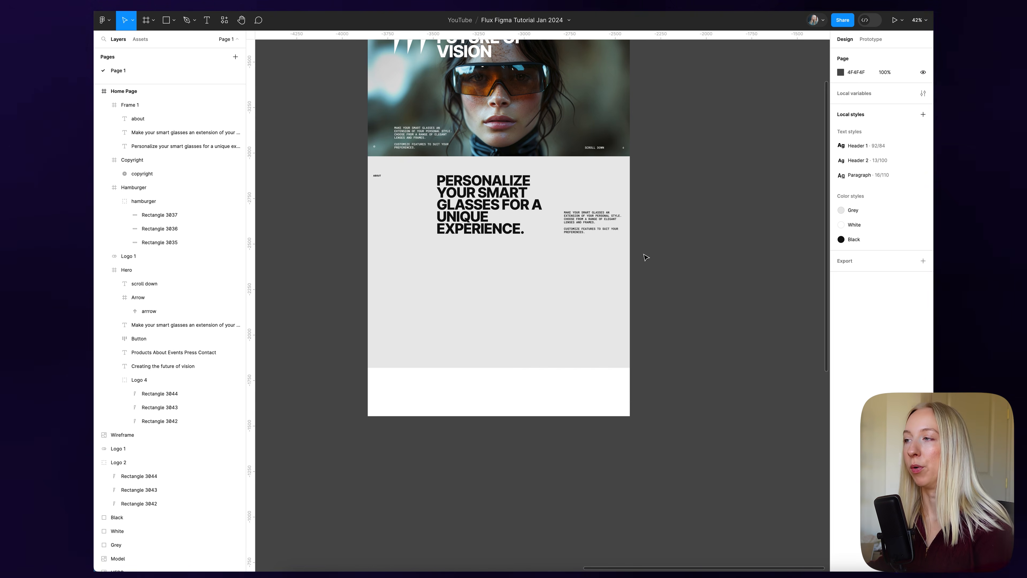
# - Draw a new frame on the empty canvas beside the home page and widen it to about 291 × 336 px
pyautogui.hscroll(1, 645, 235)
pyautogui.scroll(2, 647, 223)
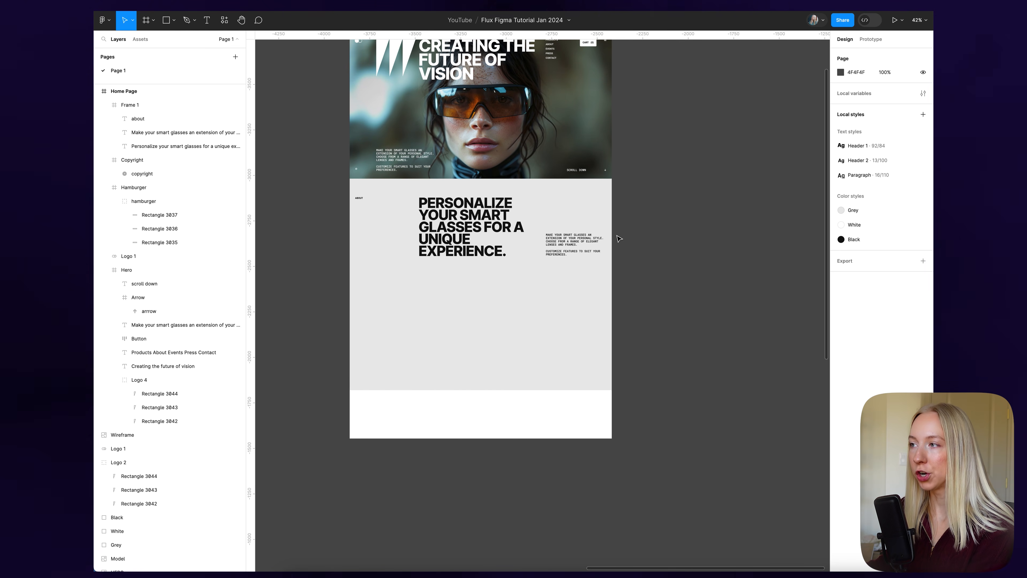
pyautogui.hscroll(5, 618, 239)
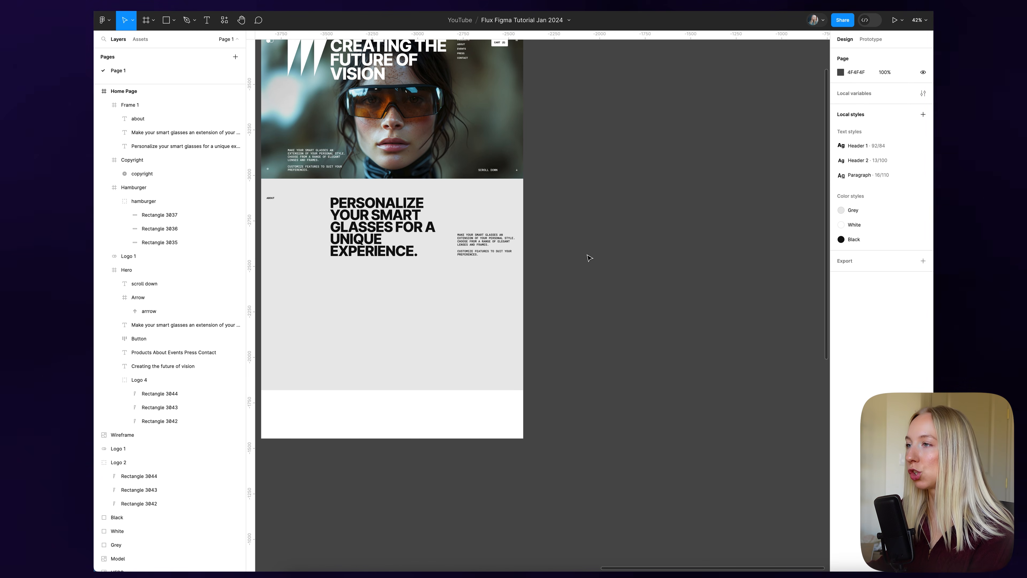
pyautogui.press('f')
pyautogui.moveTo(581, 250); pyautogui.dragTo(627, 313)
pyautogui.scroll(5, 626, 276)
pyautogui.hscroll(3, 626, 276)
pyautogui.scroll(4, 525, 248)
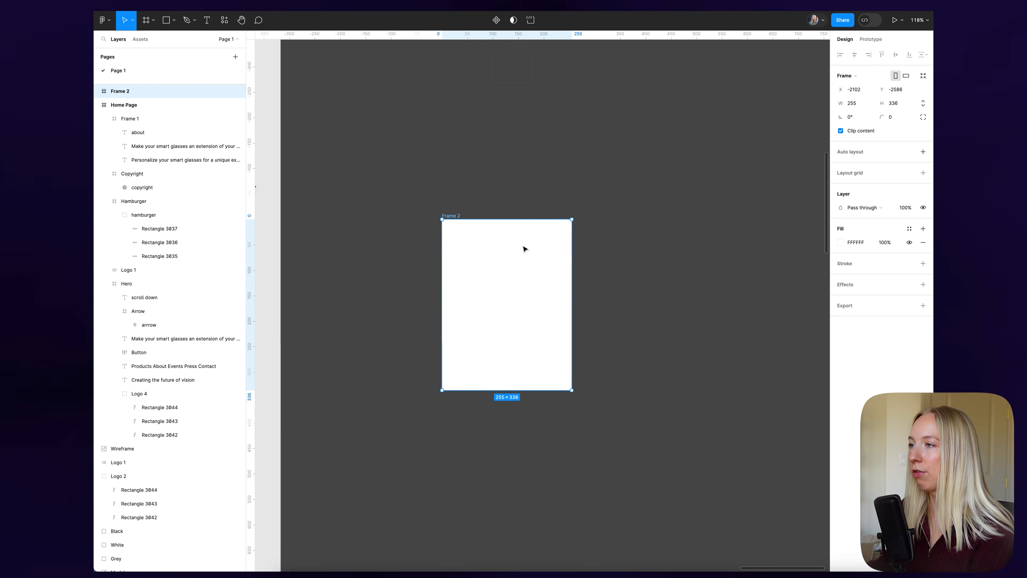
pyautogui.moveTo(574, 282); pyautogui.dragTo(591, 284)
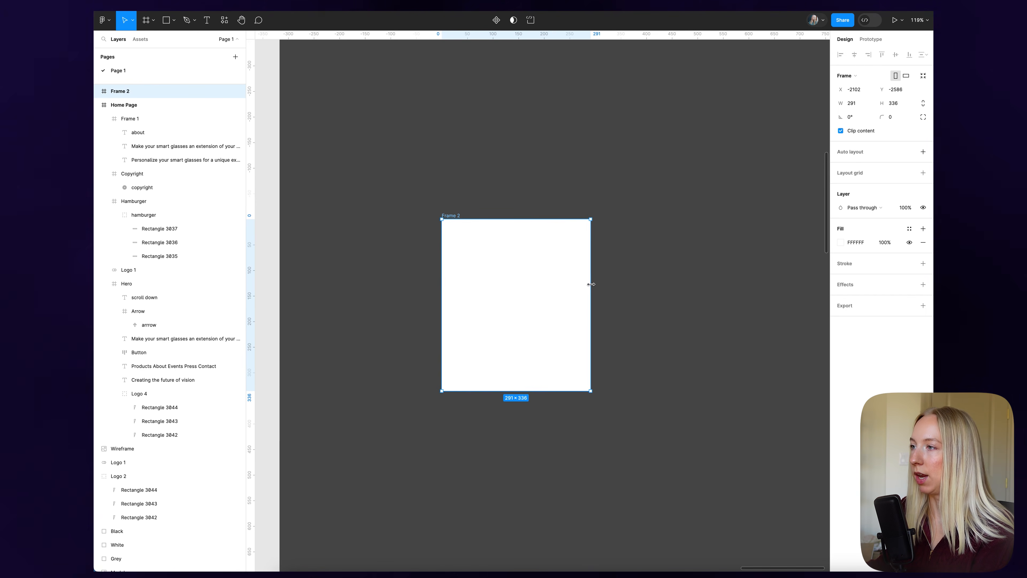
# - Bring the Glasses 1 image beside the new frame to check its dimensions, and delete it
pyautogui.click(661, 284)
pyautogui.scroll(-5, 661, 285)
pyautogui.moveTo(267, 280); pyautogui.dragTo(662, 285)
pyautogui.scroll(5, 683, 283)
pyautogui.moveTo(545, 279); pyautogui.dragTo(723, 320)
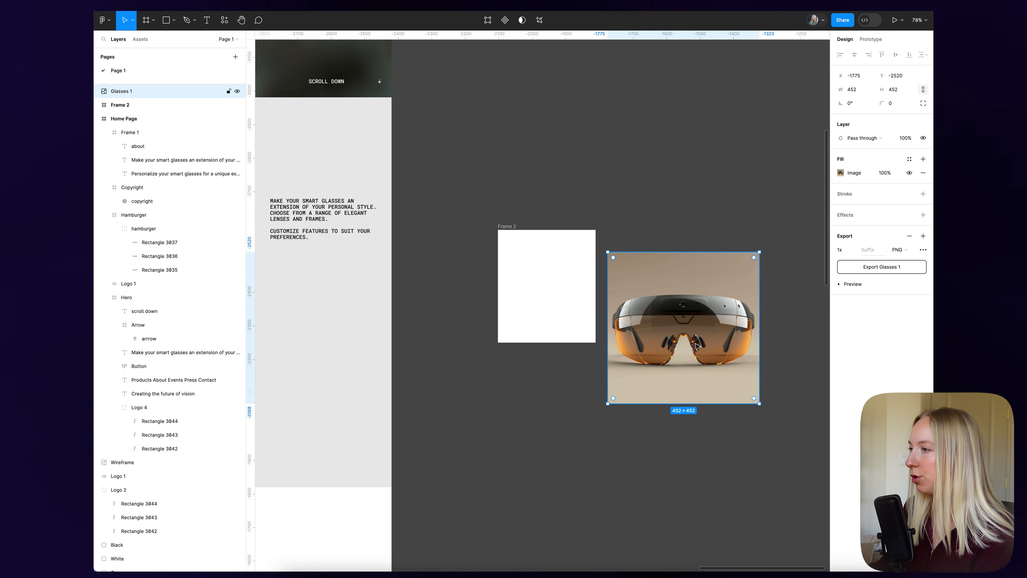
pyautogui.press('Delete')
# - Set the new frame's width to 452 px and extend its height to about 609 px
pyautogui.click(508, 226)
pyautogui.click(863, 104)
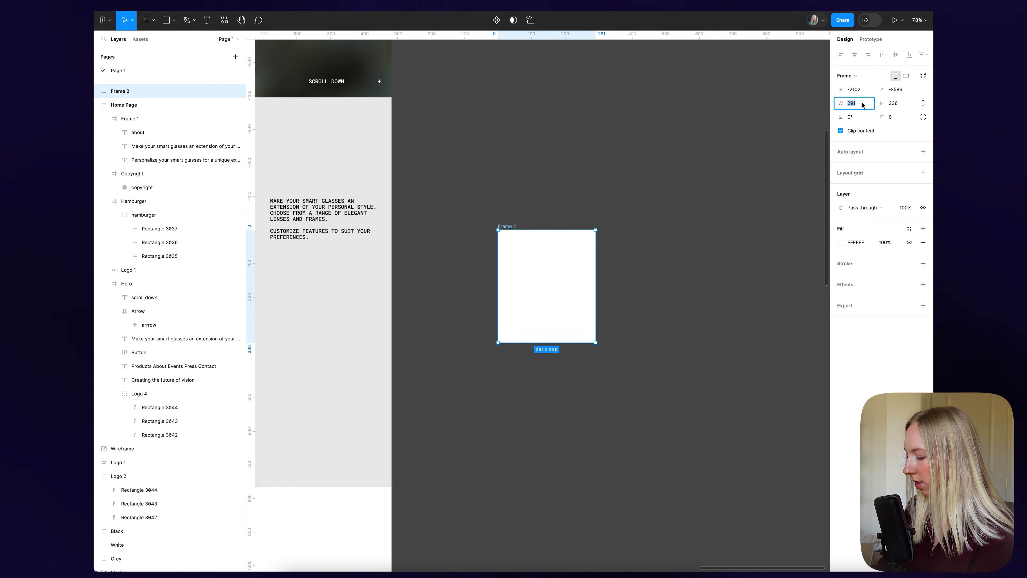
pyautogui.write('4')
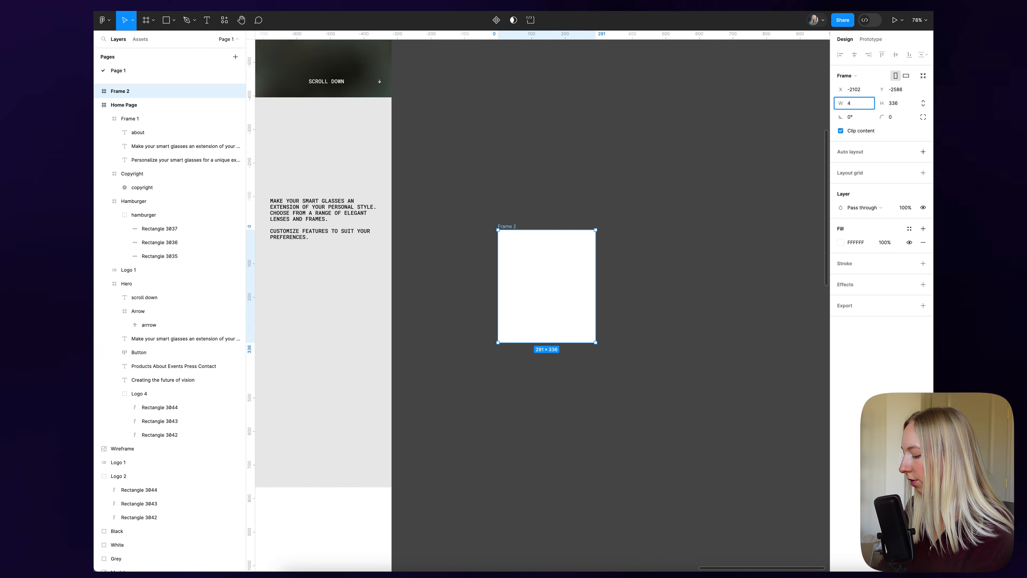
pyautogui.write('52')
pyautogui.press('Return')
pyautogui.click(671, 356)
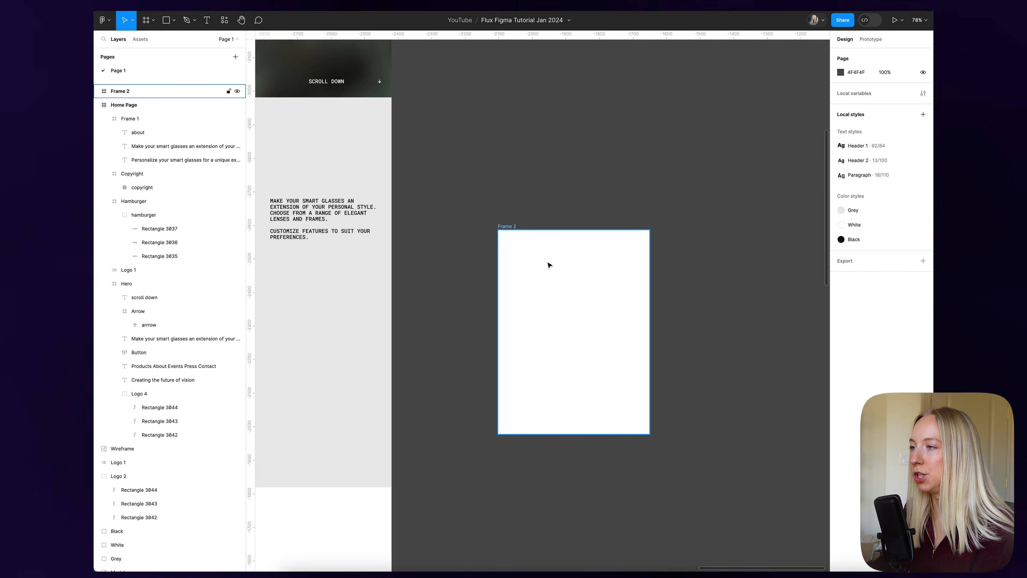
# - Draw a frame about 452 × 315 px across the new frame's upper part and name the outer frame "Product Card"
pyautogui.press('f')
pyautogui.moveTo(500, 232); pyautogui.dragTo(650, 336)
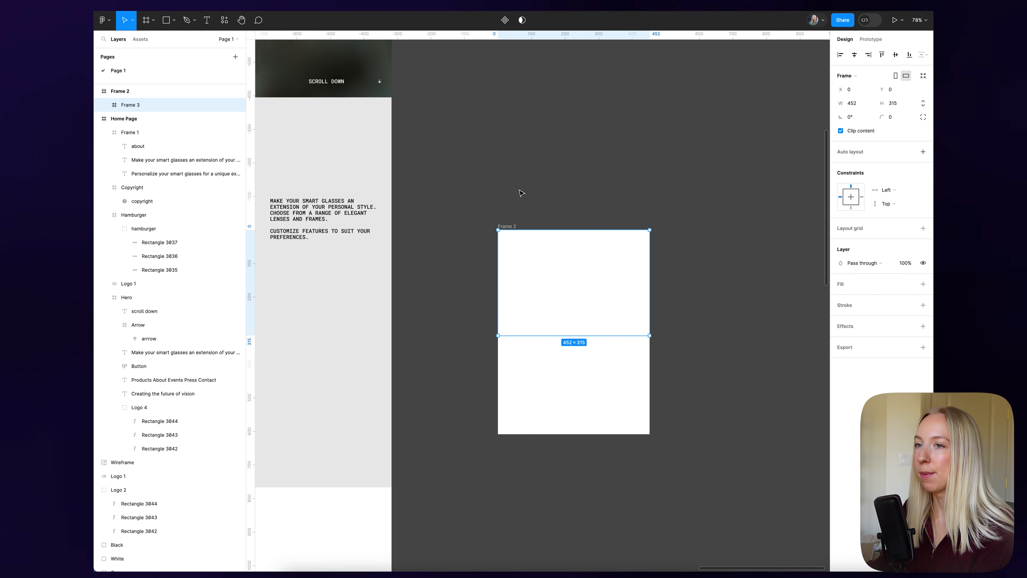
pyautogui.click(508, 226)
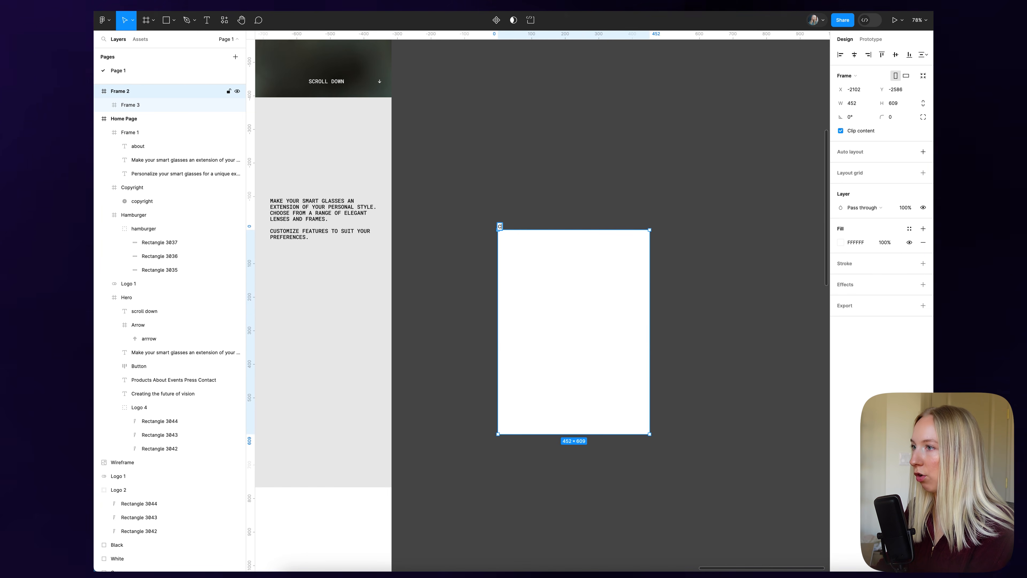
pyautogui.press('BackSpace')
pyautogui.write('Product Card')
pyautogui.press('Return')
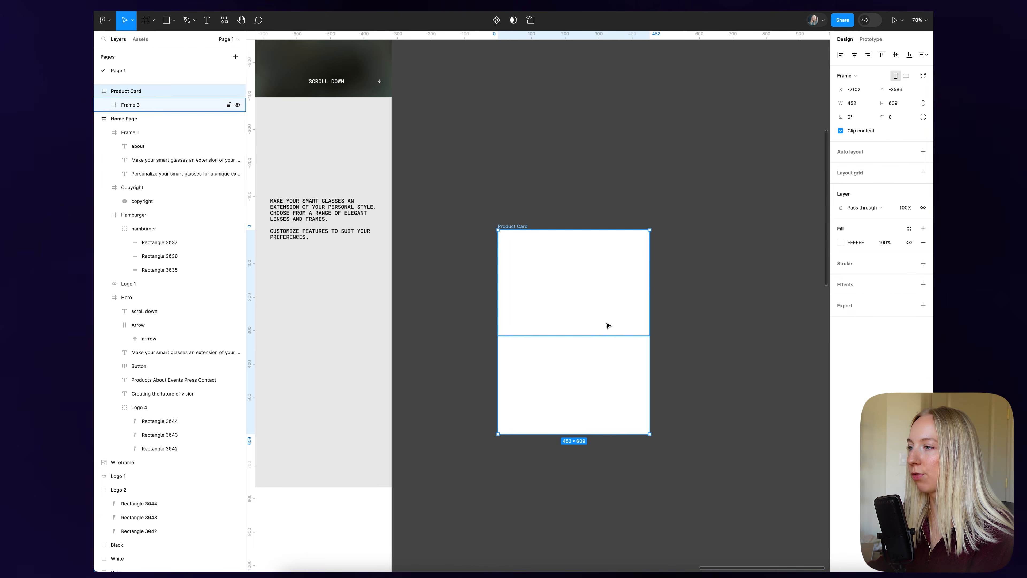
# - Rename the frame nested inside Product Card as "Image"
pyautogui.click(607, 325)
pyautogui.doubleClick(128, 105)
pyautogui.write('Image')
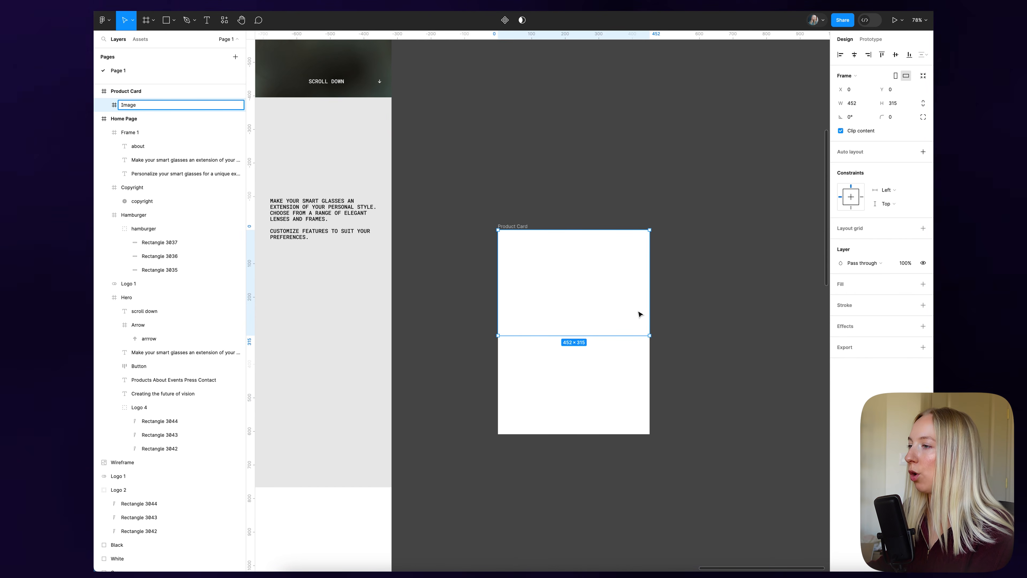
# - Make the Image frame square by setting its height to 452 px
pyautogui.moveTo(608, 335); pyautogui.dragTo(608, 351)
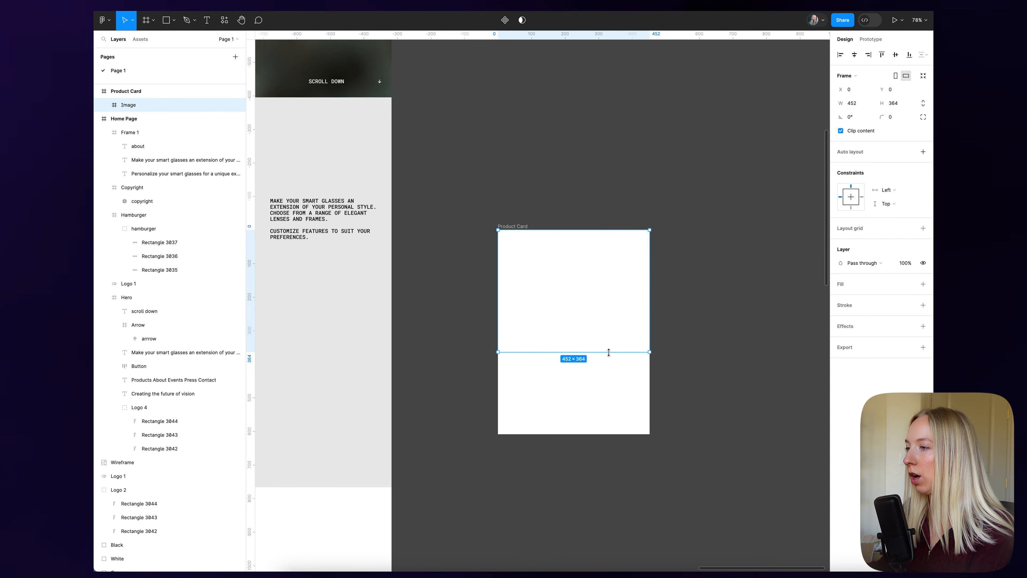
pyautogui.click(900, 105)
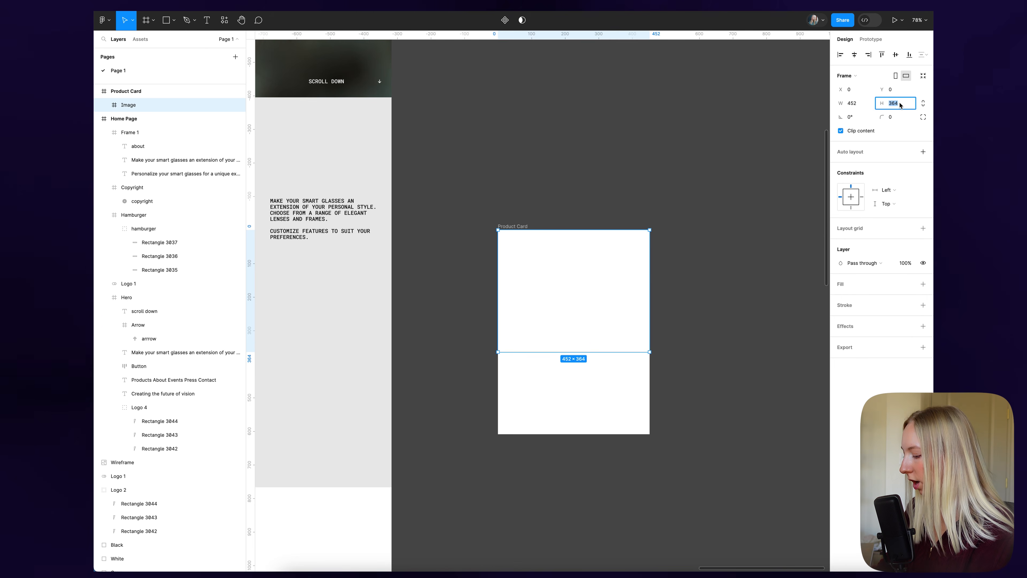
pyautogui.write('452')
pyautogui.press('Return')
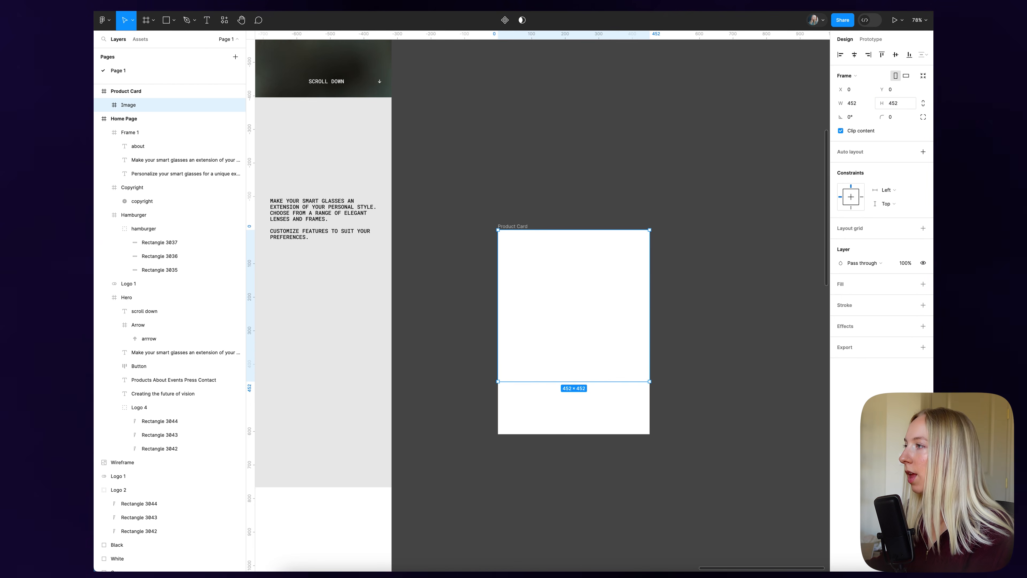
# - Fill the Image frame with the photo of the orange-lens smart glasses on a beige background
pyautogui.click(922, 283)
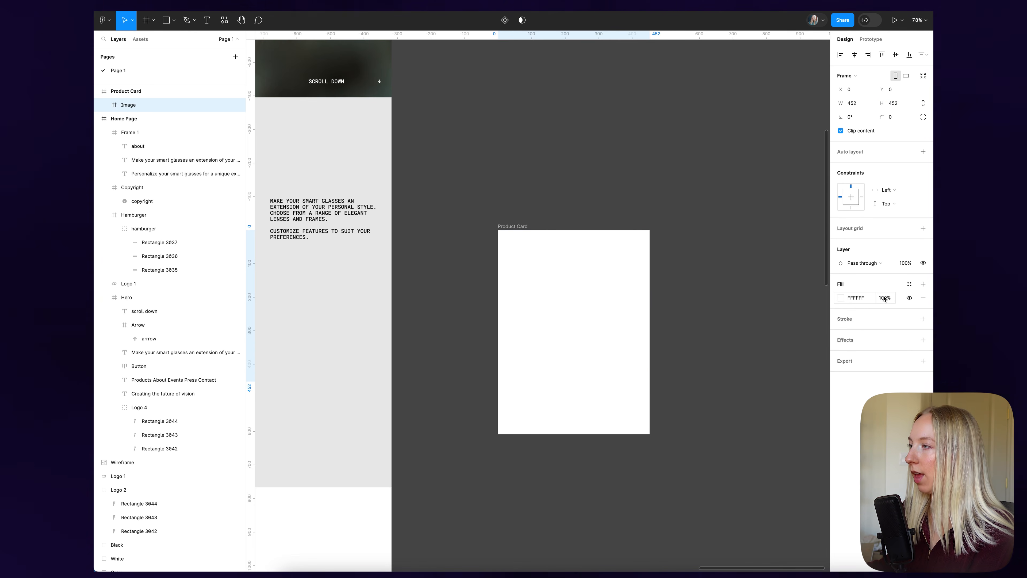
pyautogui.click(840, 299)
pyautogui.click(759, 317)
pyautogui.click(778, 380)
pyautogui.doubleClick(437, 233)
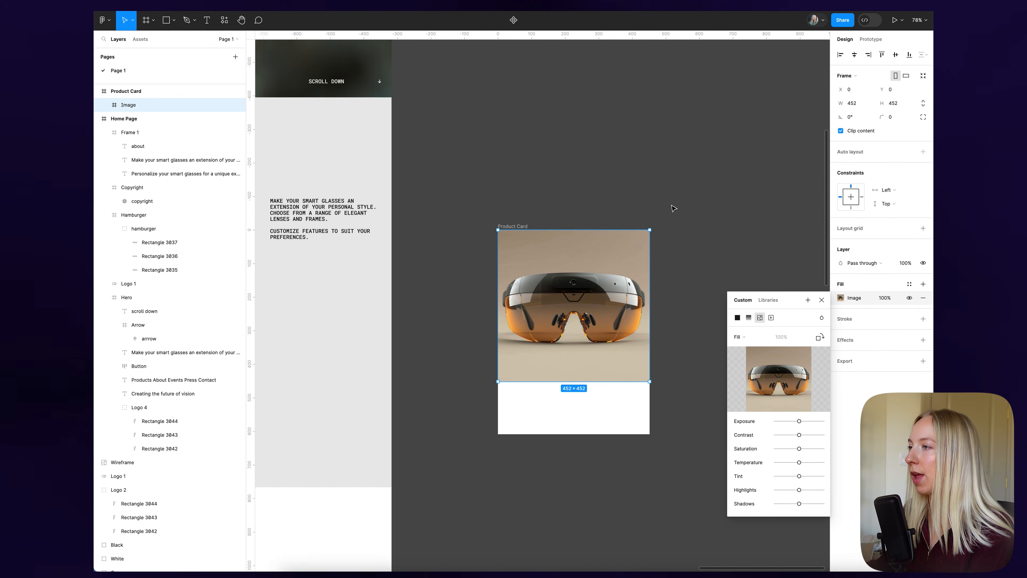
pyautogui.click(718, 269)
# - Copy the "Intelligent glasses : Sync2 x-m // $324 USD" line from the page copy and place it just below the Product Card
pyautogui.scroll(-3, 704, 265)
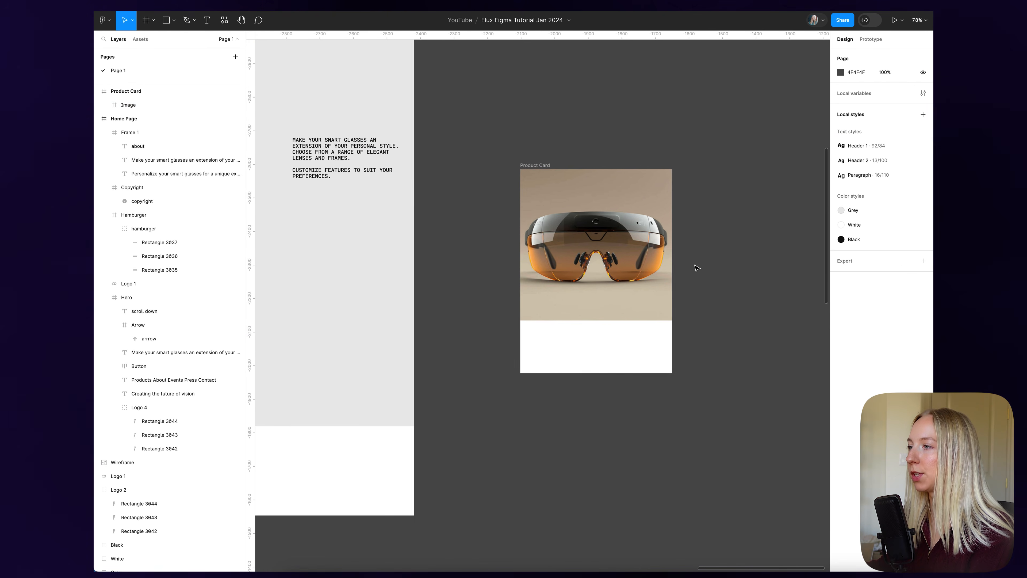
pyautogui.scroll(1, 690, 263)
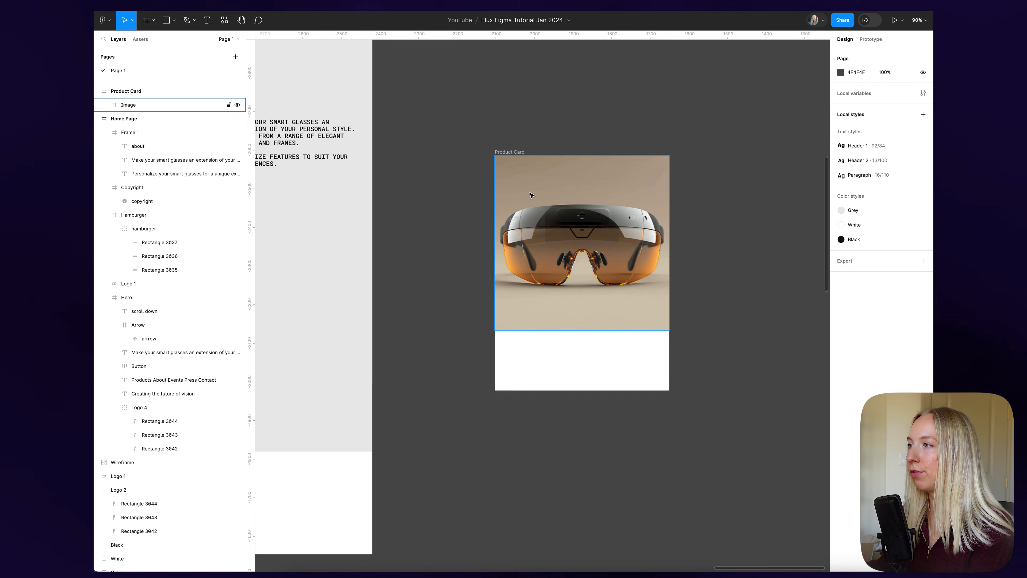
pyautogui.scroll(2, 554, 305)
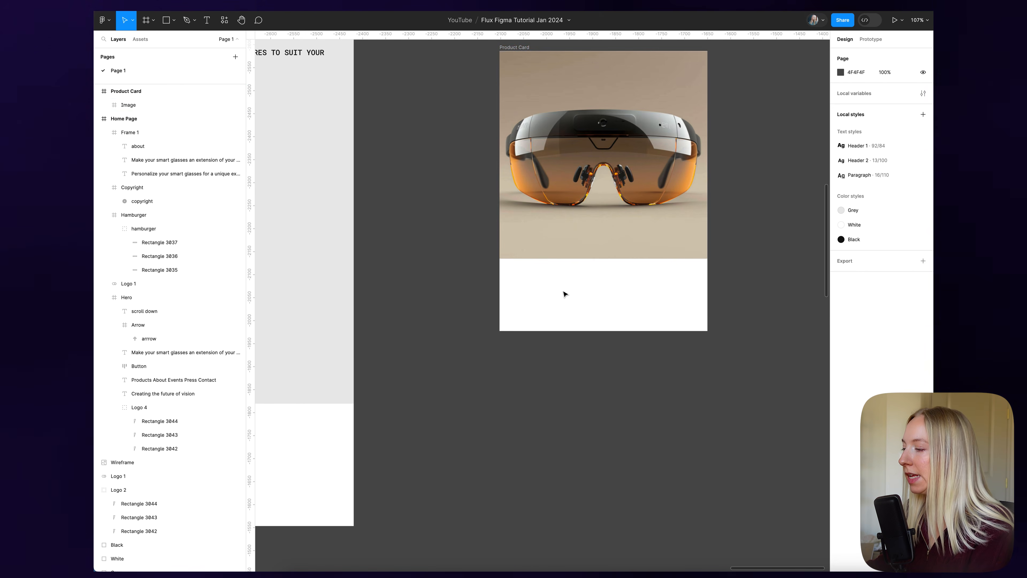
pyautogui.scroll(3, 555, 285)
pyautogui.scroll(1, 560, 307)
pyautogui.scroll(-10, 619, 298)
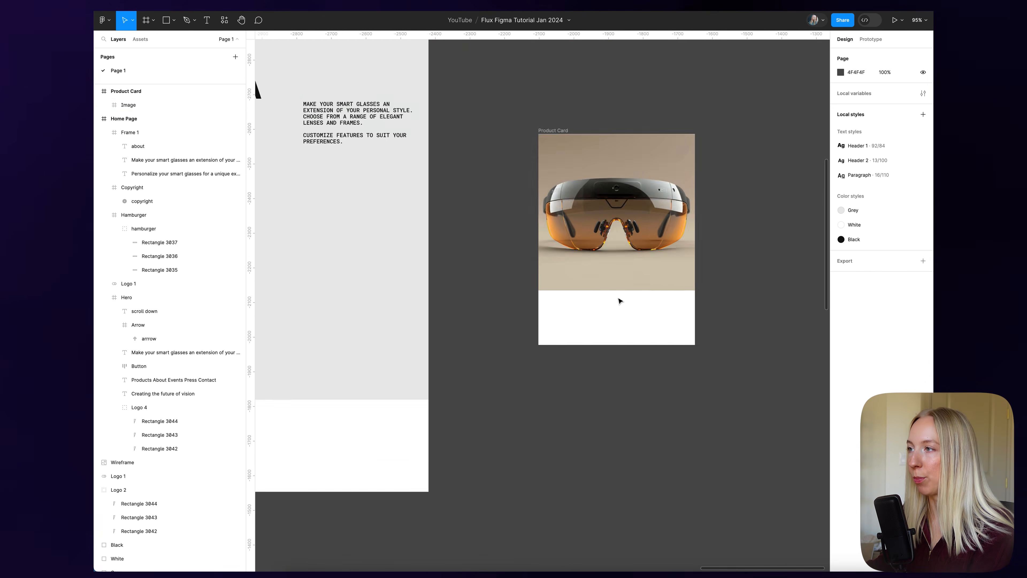
pyautogui.scroll(5, 553, 372)
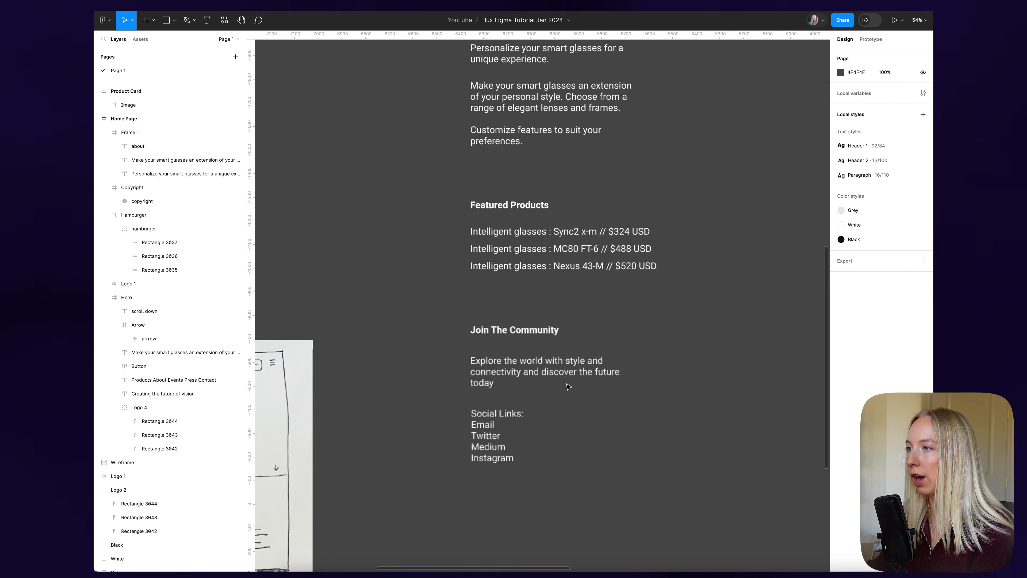
pyautogui.click(542, 227)
pyautogui.scroll(-3, 429, 248)
pyautogui.scroll(6, 734, 146)
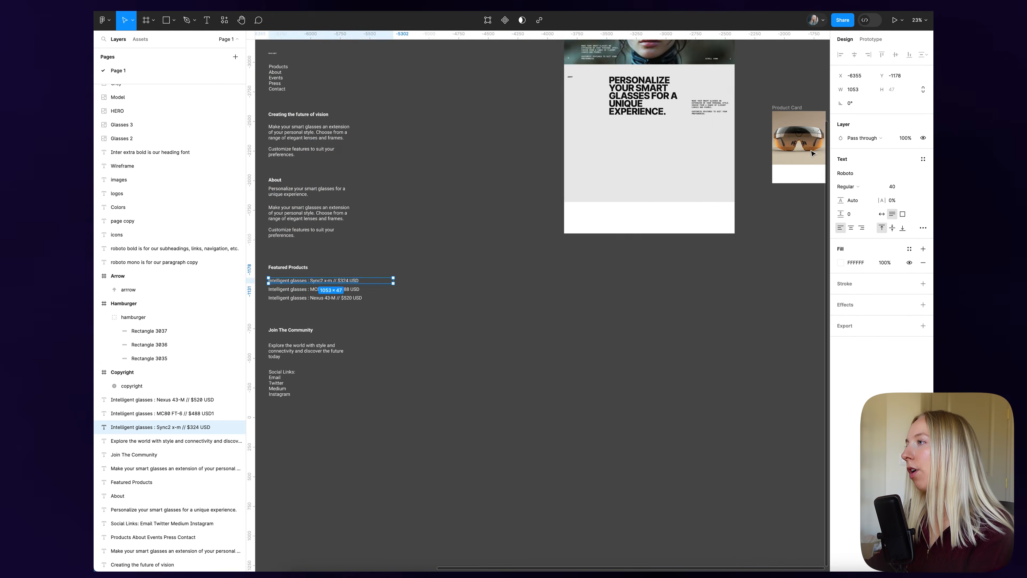
pyautogui.scroll(5, 735, 146)
pyautogui.hotkey('ctrl', 'v')
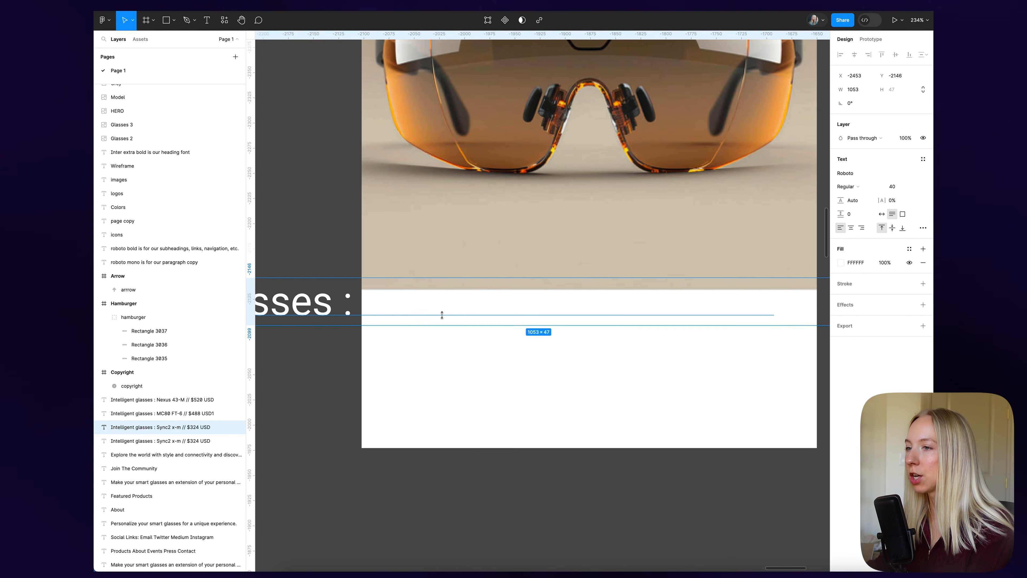
pyautogui.scroll(-3, 442, 314)
pyautogui.moveTo(367, 320); pyautogui.dragTo(527, 445)
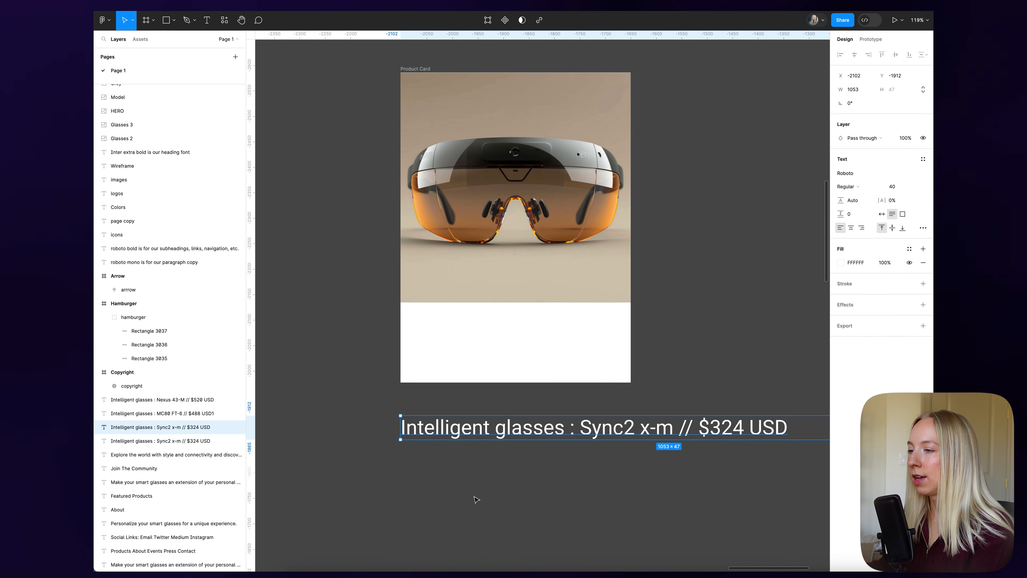
# - Duplicate the product line into the white area of the Product Card beneath the image
pyautogui.click(486, 468)
pyautogui.scroll(-2, 490, 461)
pyautogui.scroll(-1, 490, 461)
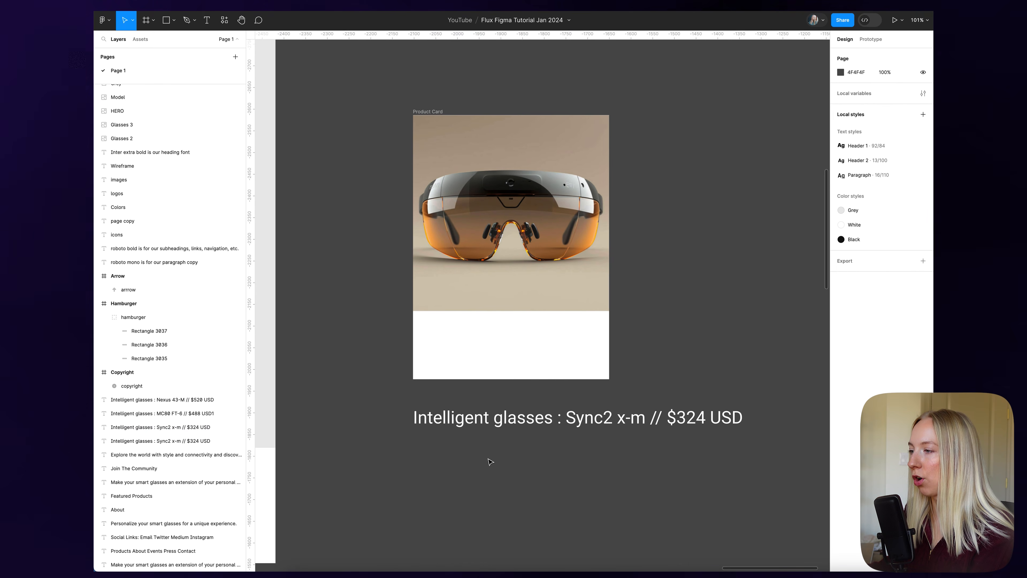
pyautogui.doubleClick(599, 419)
pyautogui.click(680, 447)
pyautogui.click(601, 442)
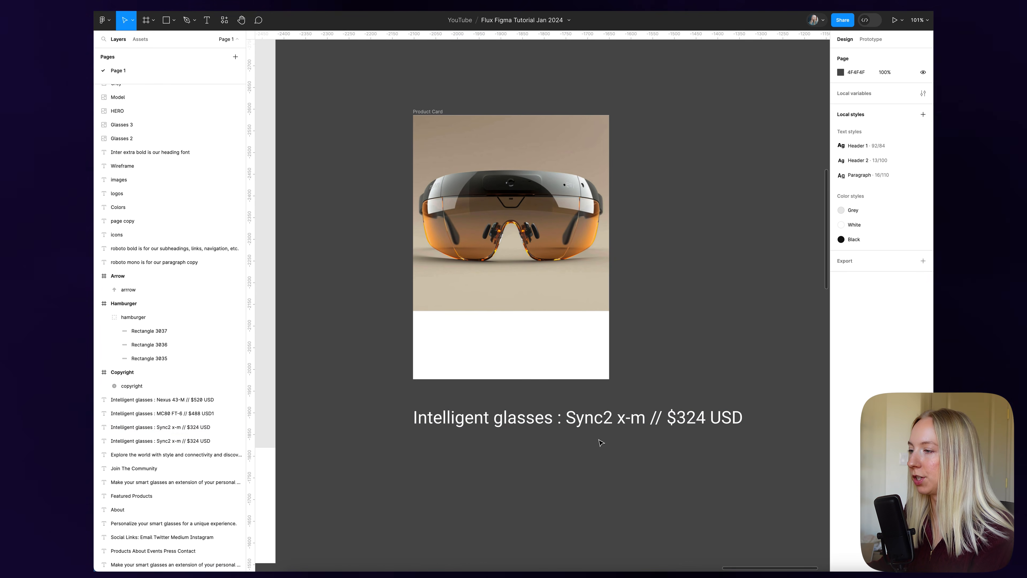
pyautogui.moveTo(550, 425); pyautogui.dragTo(579, 344)
# - Give the card text the Black colour style and Header 2 text style, and shorten it to "Intelligent glasses"
pyautogui.click(908, 305)
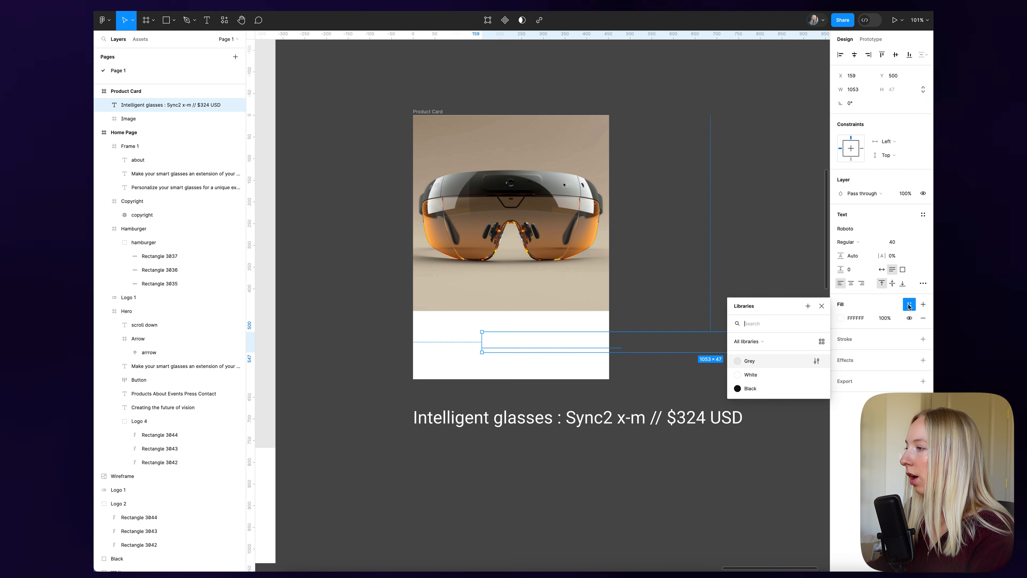
pyautogui.click(760, 389)
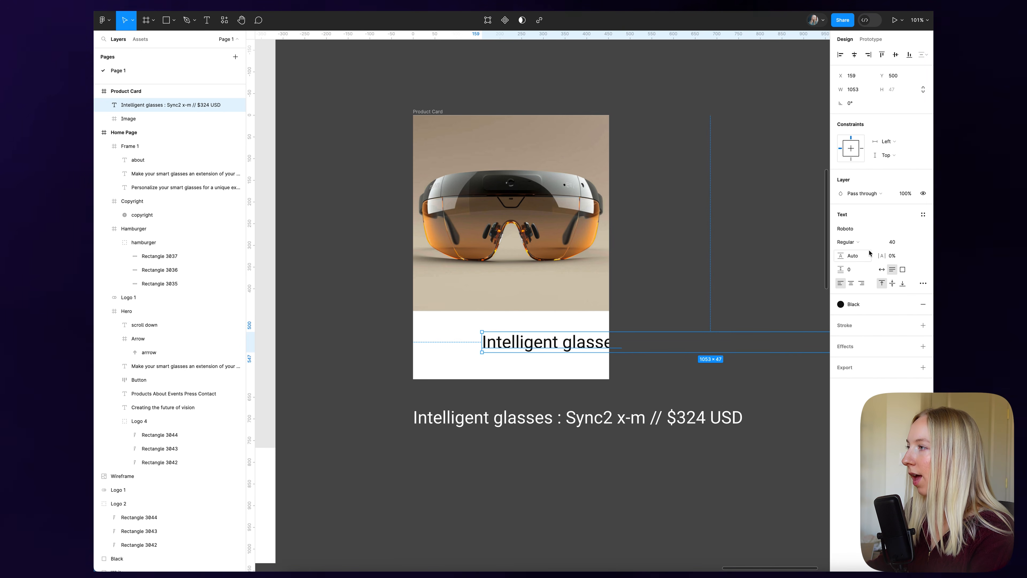
pyautogui.click(923, 214)
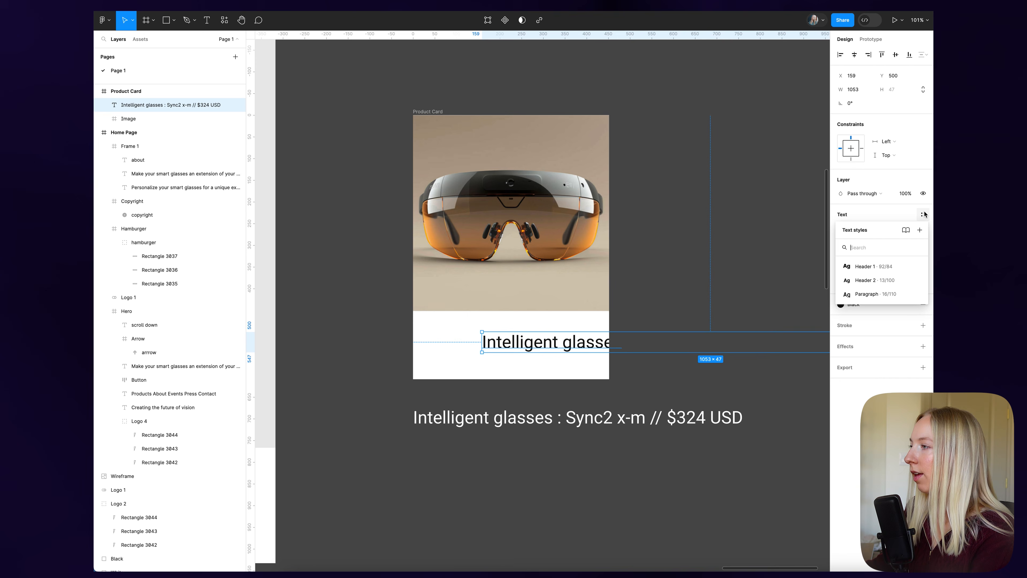
pyautogui.click(875, 281)
pyautogui.hscroll(2, 524, 362)
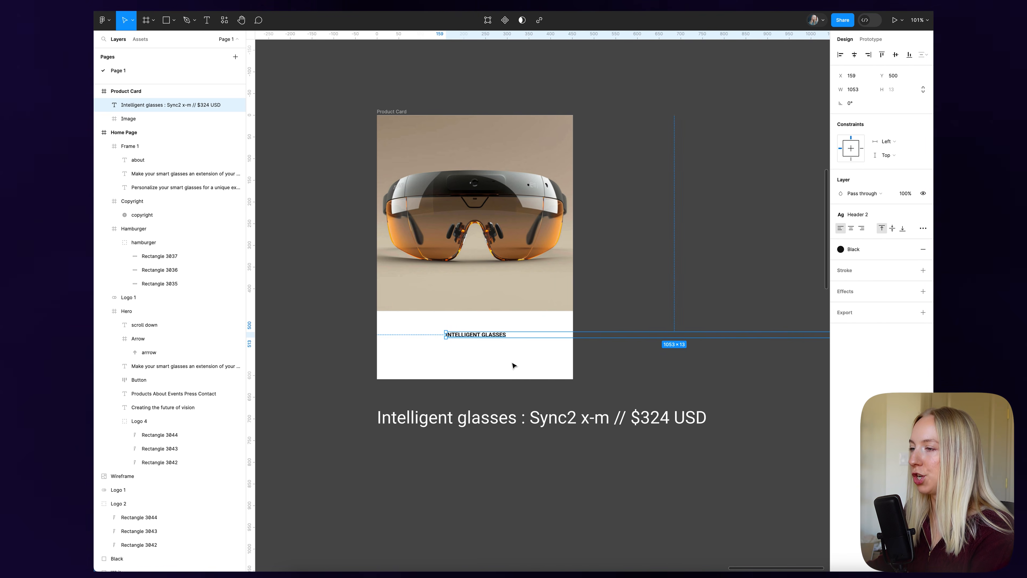
# - Position the "Intelligent glasses" label at X 20, Y 476 in the card and set its opacity to 50%
pyautogui.hscroll(2, 552, 257)
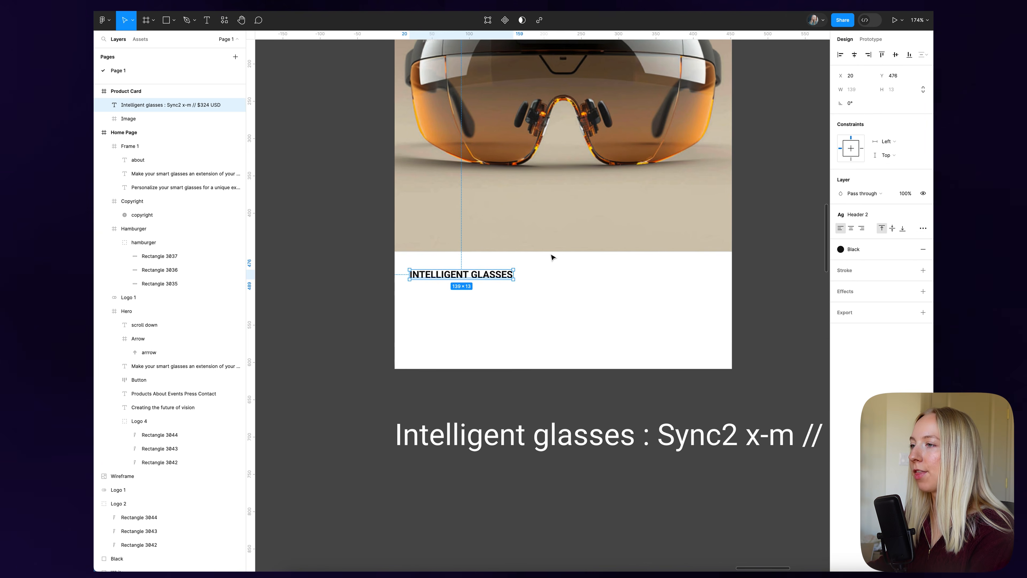
pyautogui.scroll(-3, 392, 260)
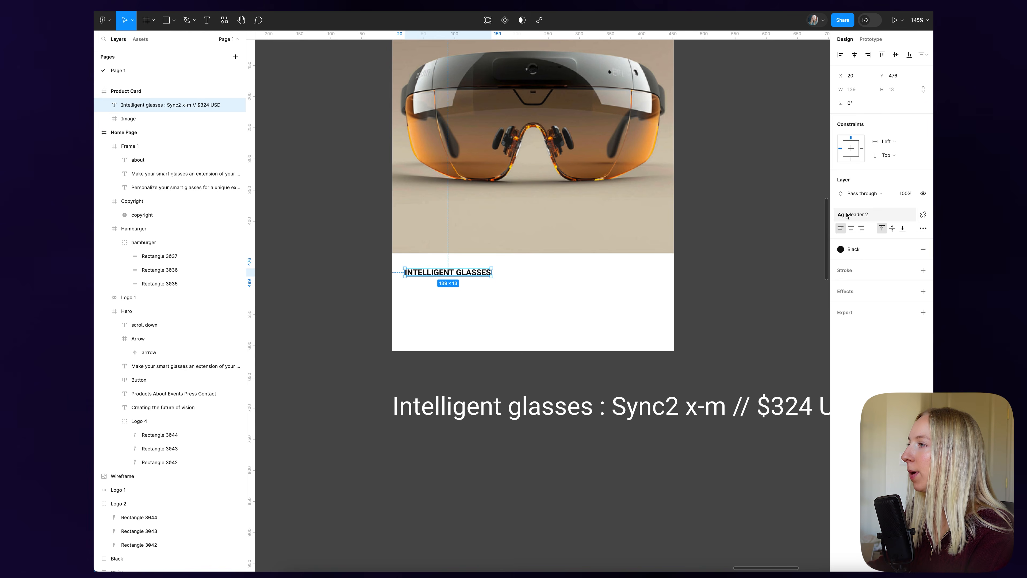
pyautogui.click(906, 194)
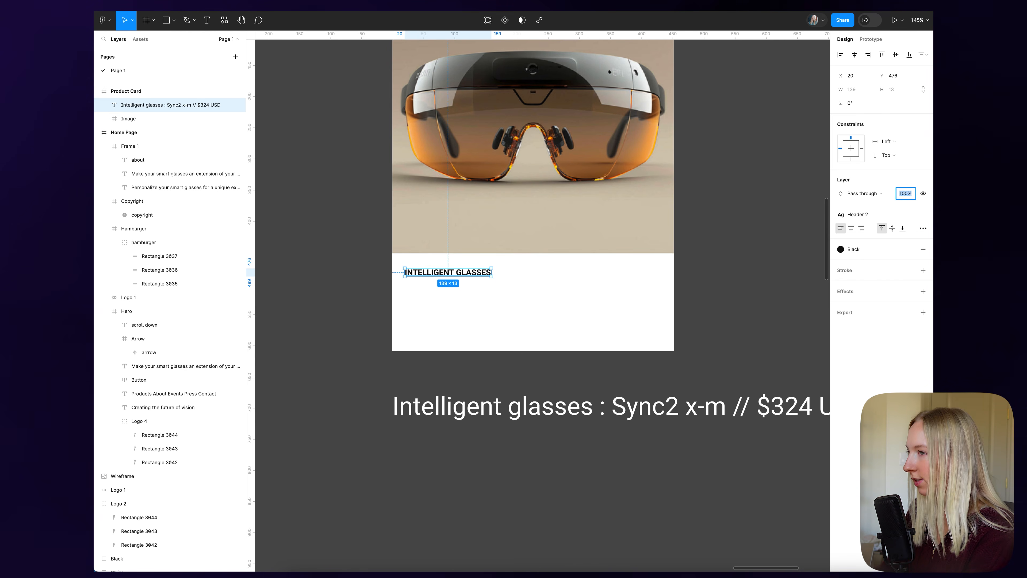
pyautogui.write('50')
pyautogui.press('Return')
pyautogui.click(719, 303)
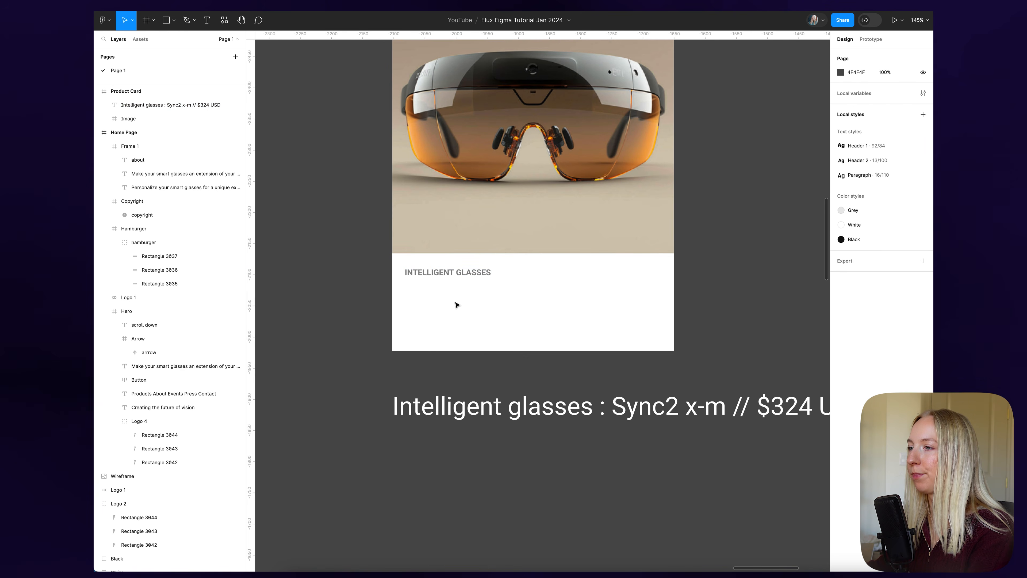
# - Duplicate the "Intelligent glasses" label directly below itself at Y 506 and change the copy's text to "Sync2 x-m"
pyautogui.moveTo(458, 272); pyautogui.dragTo(463, 294)
pyautogui.doubleClick(471, 290)
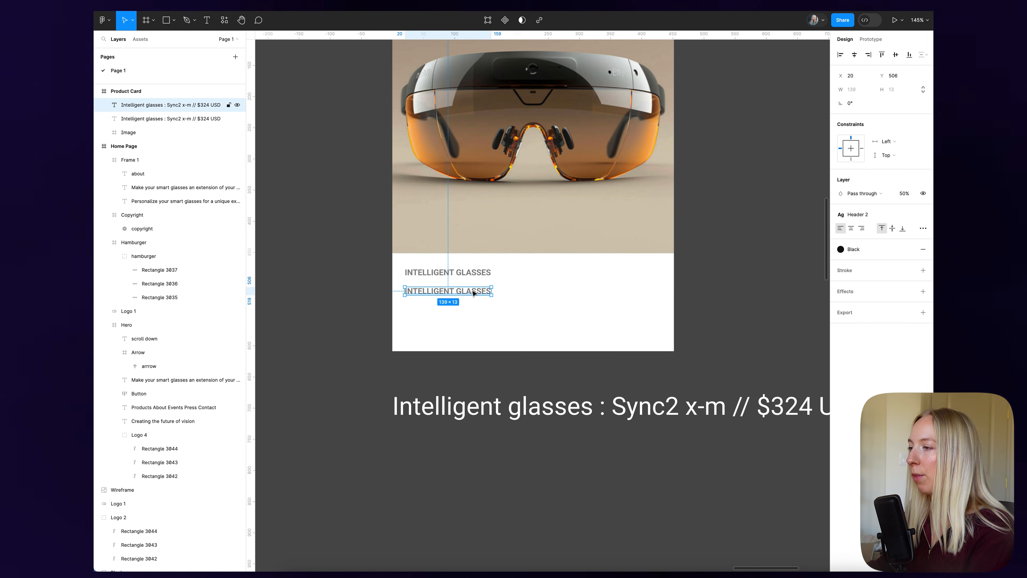
pyautogui.write('Sync')
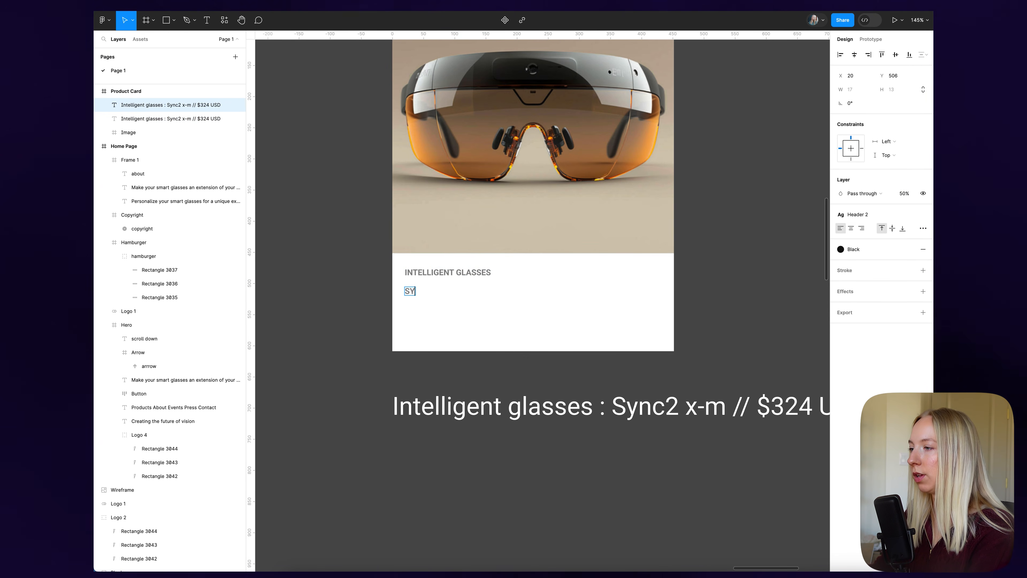
pyautogui.write('2 x')
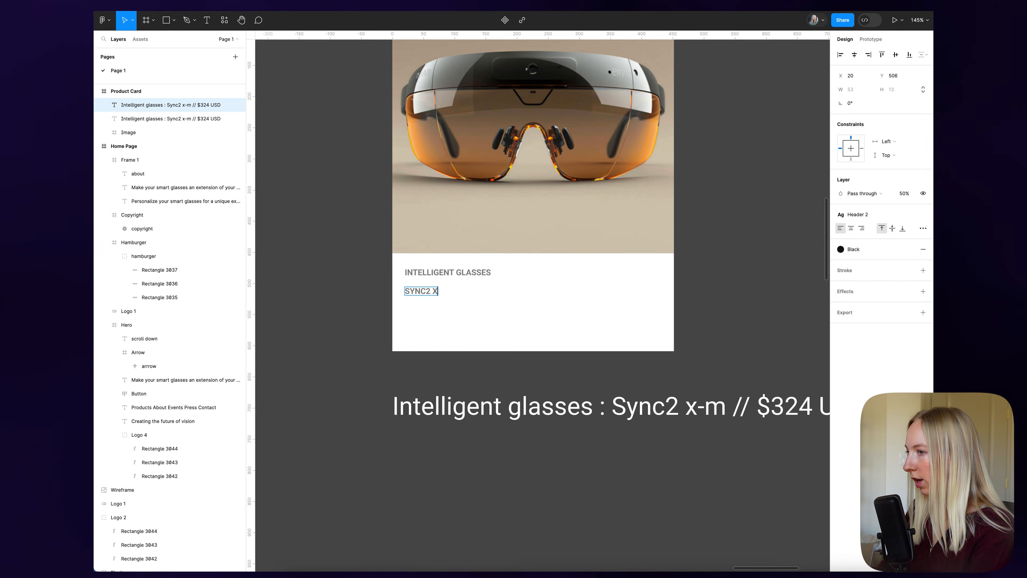
pyautogui.write('-m')
pyautogui.click(735, 308)
pyautogui.click(371, 323)
# - Set the opacity of the "Sync2 x-m" product name to 100%
pyautogui.click(431, 293)
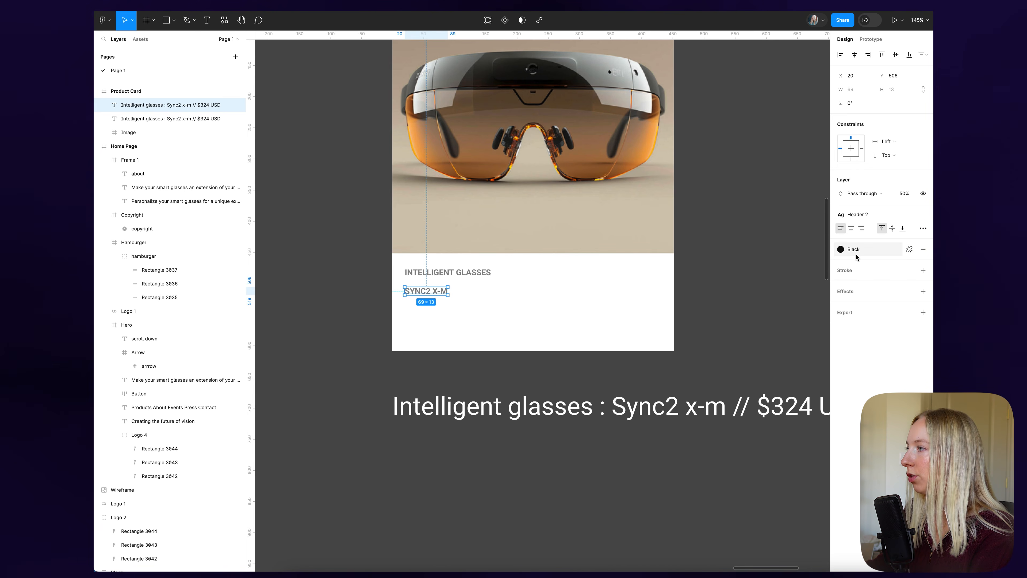
pyautogui.click(905, 193)
pyautogui.write('100')
pyautogui.press('Return')
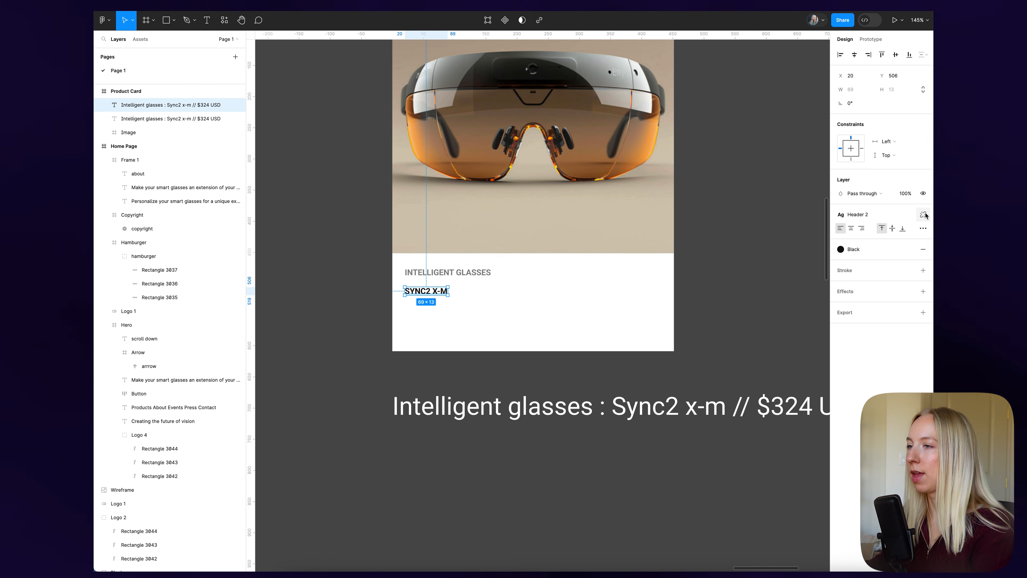
# - Detach the "Sync2 x-m" product name from its Header 2 text style and set its font size to 18
pyautogui.click(925, 215)
pyautogui.click(909, 242)
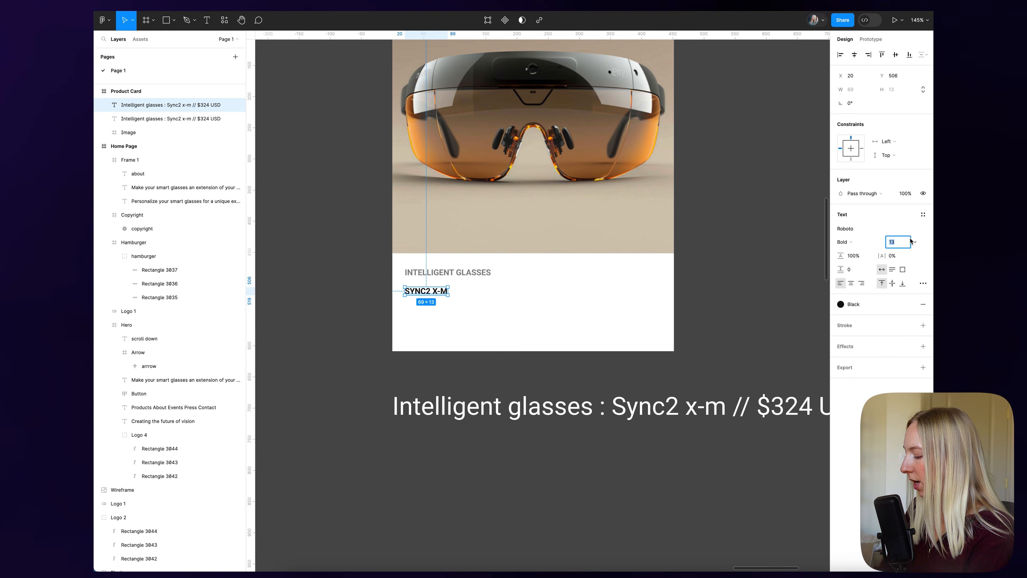
pyautogui.write('18')
pyautogui.press('Return')
pyautogui.click(511, 282)
pyautogui.scroll(-5, 512, 282)
# - Duplicate the product name at the right end of its row, at X 335, and change the copy's text to "$324 USD"
pyautogui.moveTo(426, 293); pyautogui.dragTo(591, 286)
pyautogui.hscroll(1, 525, 281)
pyautogui.scroll(3, 483, 284)
pyautogui.press('Return')
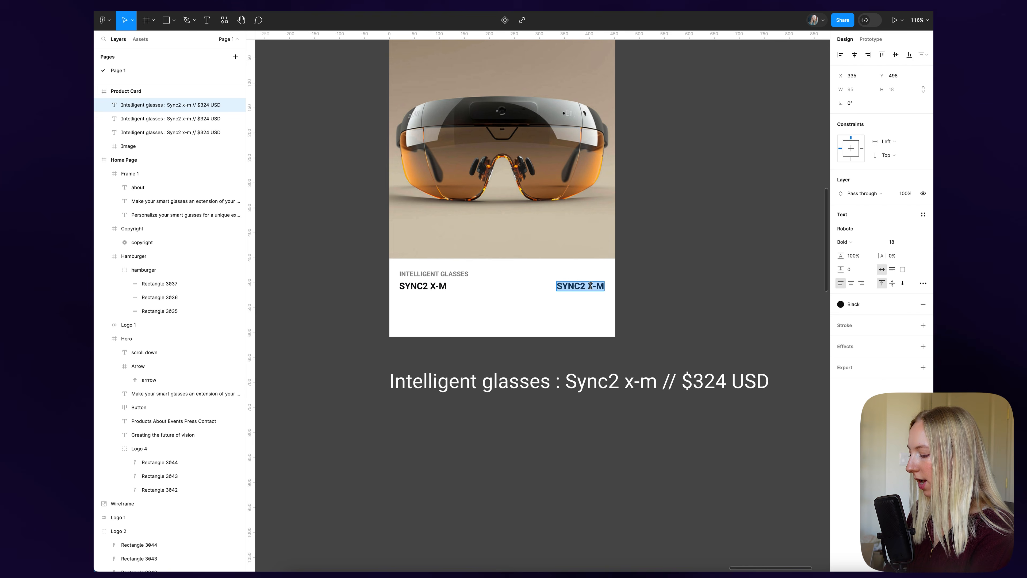
pyautogui.write('#')
pyautogui.press('BackSpace')
pyautogui.write('$')
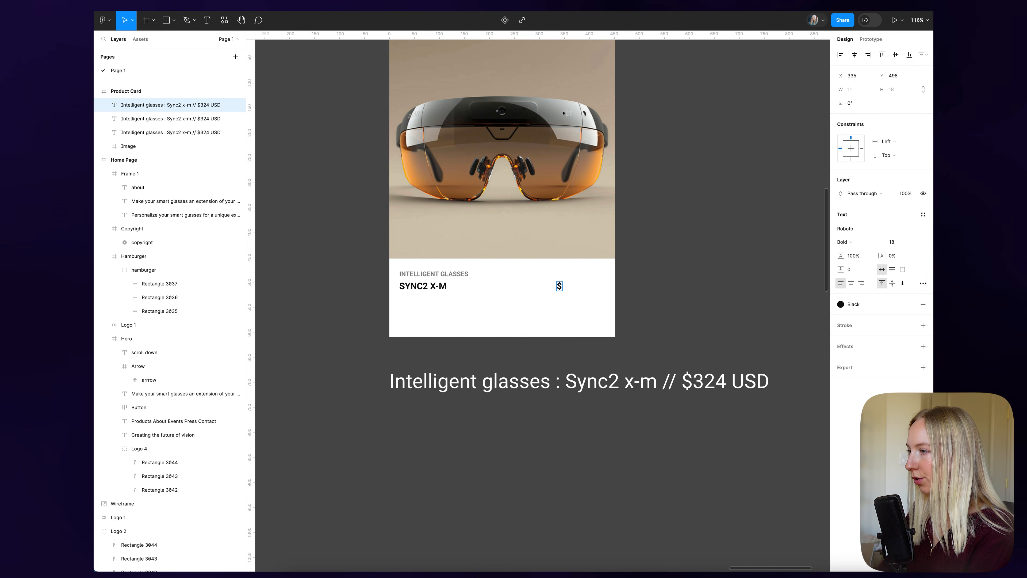
pyautogui.write('324 USD')
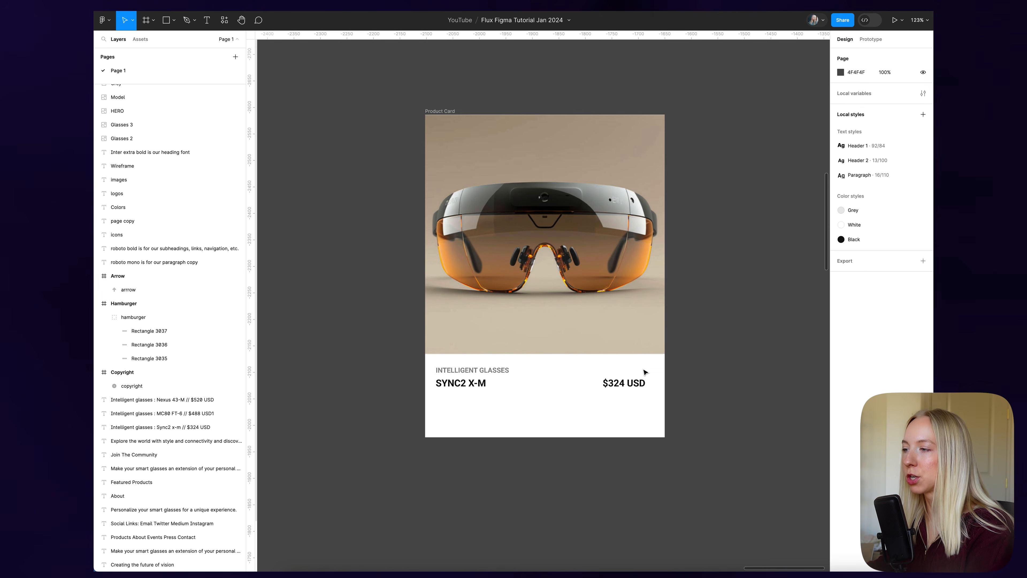
pyautogui.scroll(2, 566, 409)
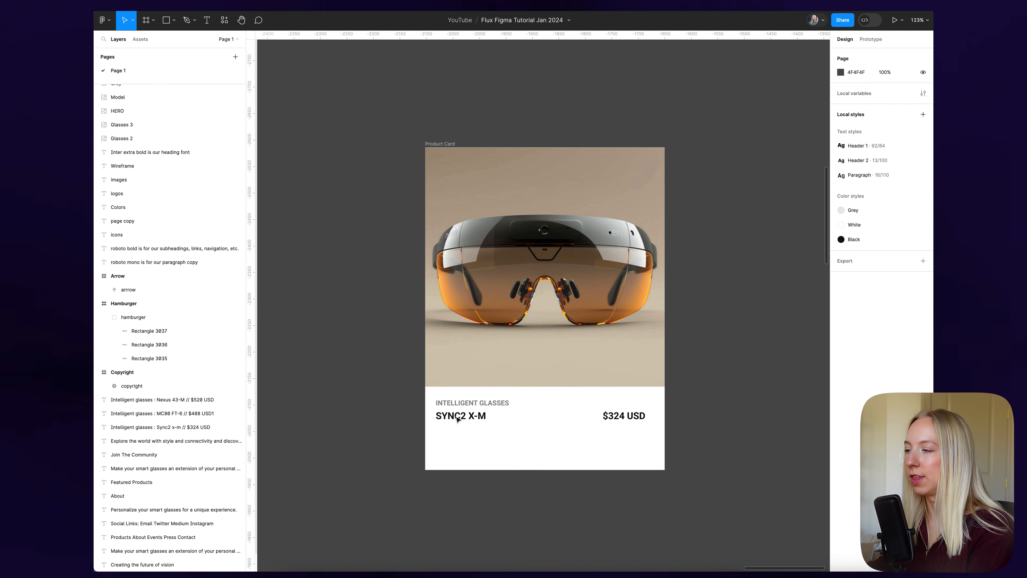
pyautogui.hscroll(3, 525, 419)
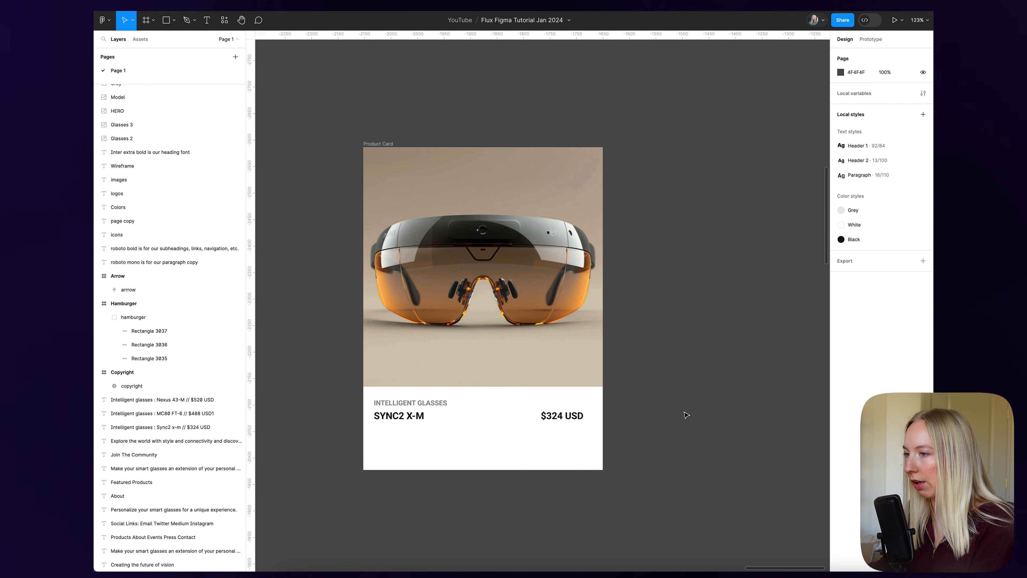
pyautogui.scroll(-1, 683, 197)
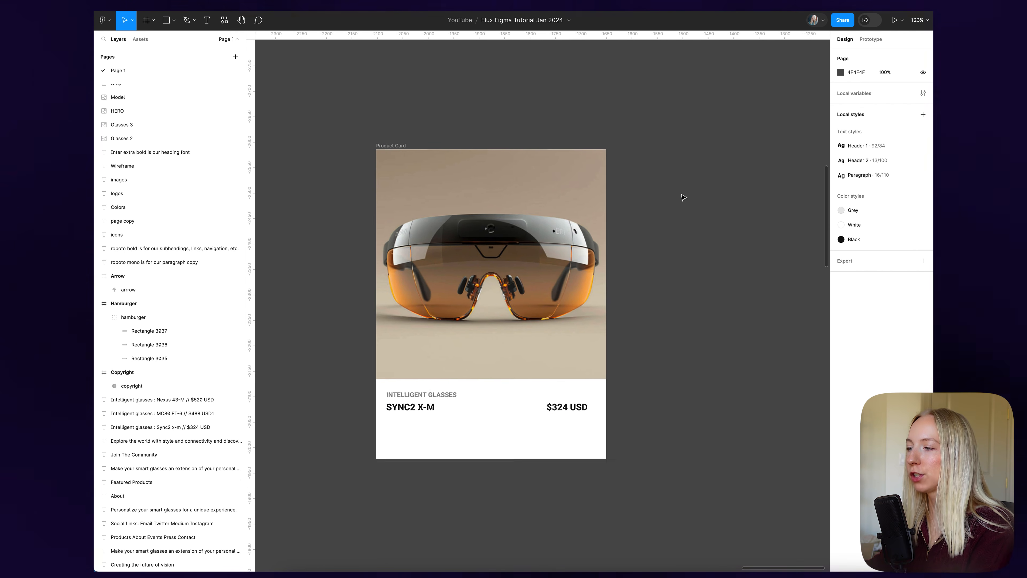
# - Move the product card onto the home page's grey About section, below the heading at X 406, Y 514
pyautogui.scroll(-5, 683, 197)
pyautogui.moveTo(558, 173); pyautogui.dragTo(359, 208)
pyautogui.hscroll(-7, 410, 207)
pyautogui.moveTo(691, 275); pyautogui.dragTo(603, 266)
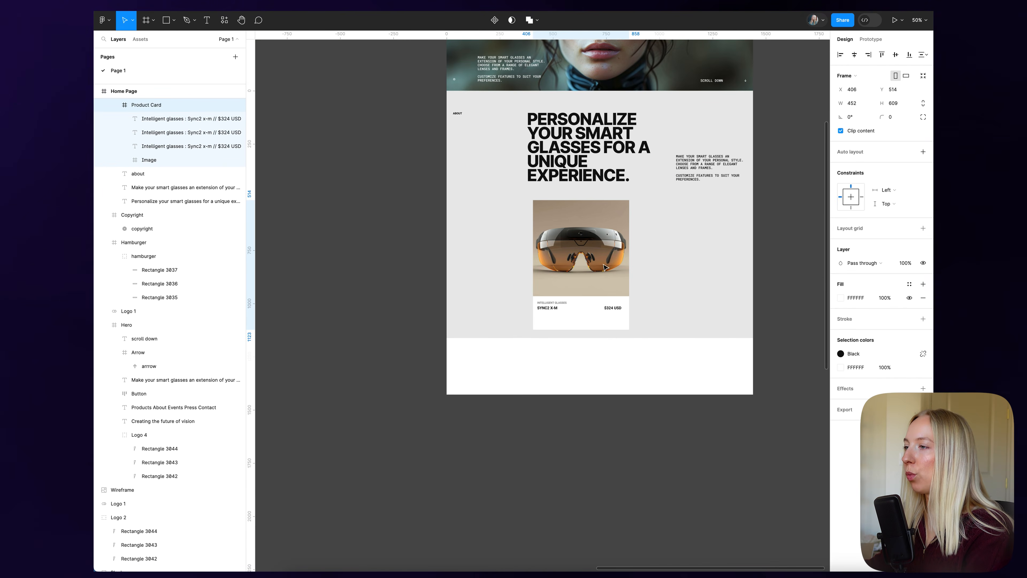
pyautogui.scroll(3, 603, 267)
pyautogui.click(534, 488)
pyautogui.hscroll(3, 545, 390)
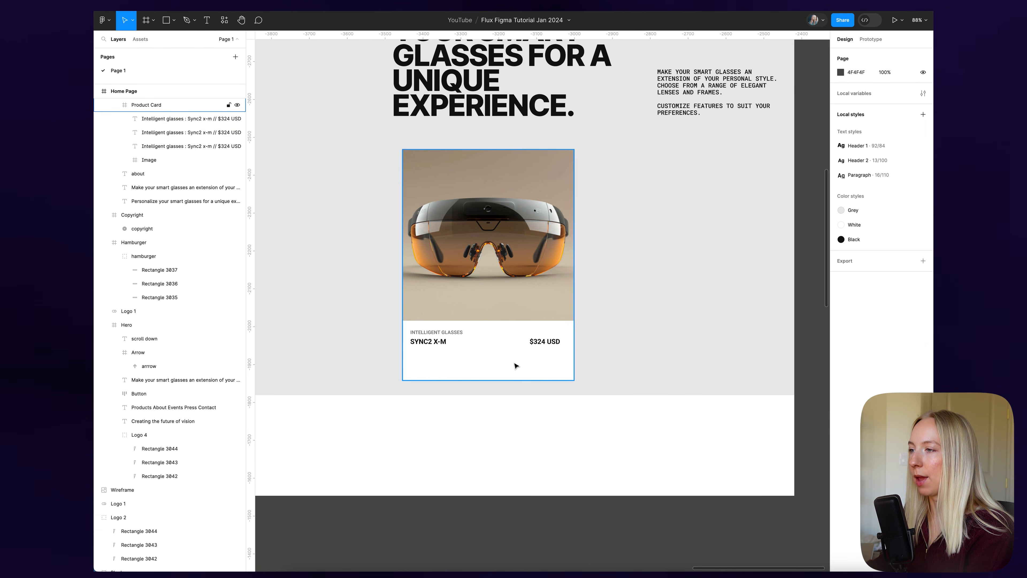
# - Remove the product card's white fill and add auto layout to the card
pyautogui.click(503, 347)
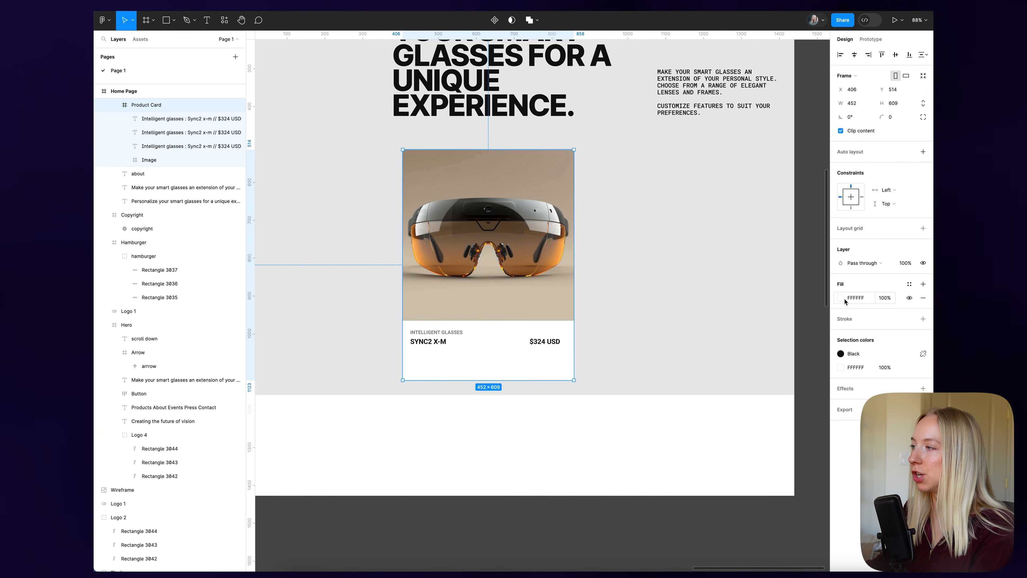
pyautogui.click(923, 298)
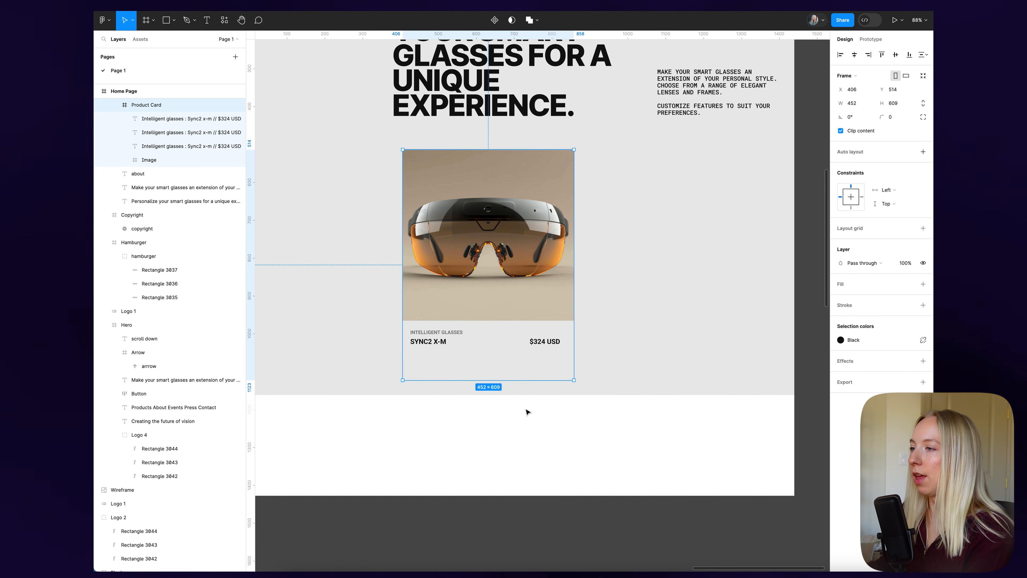
pyautogui.hotkey('shift', 'a')
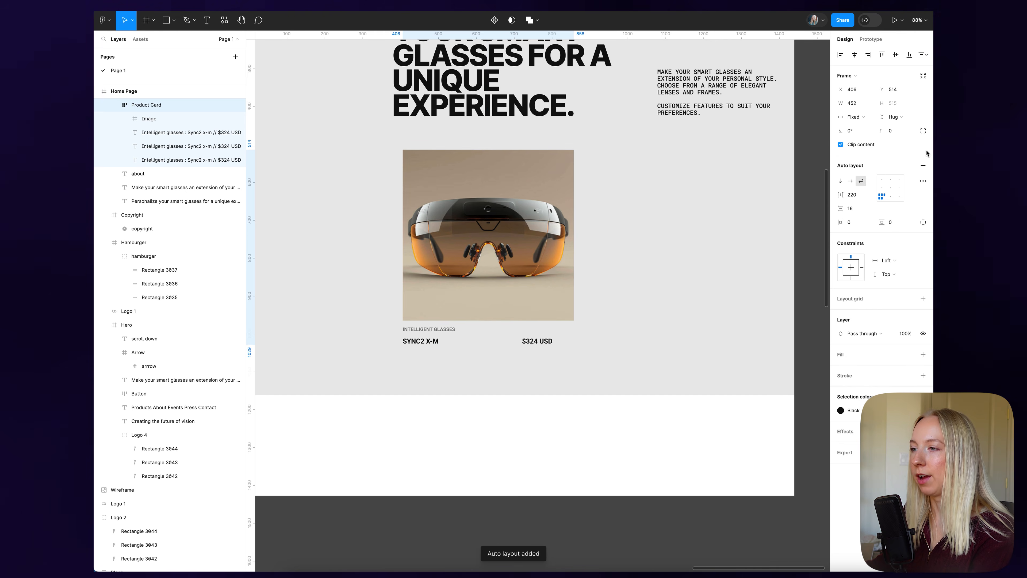
pyautogui.scroll(3, 440, 333)
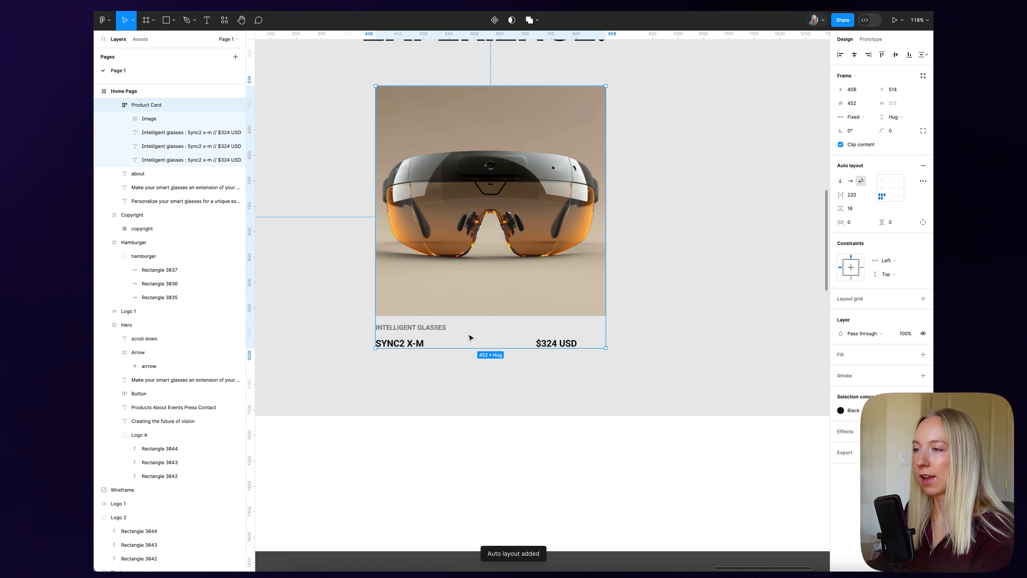
# - Wrap the product name and price in a shared frame and set that frame's width to Fill container
pyautogui.click(566, 344)
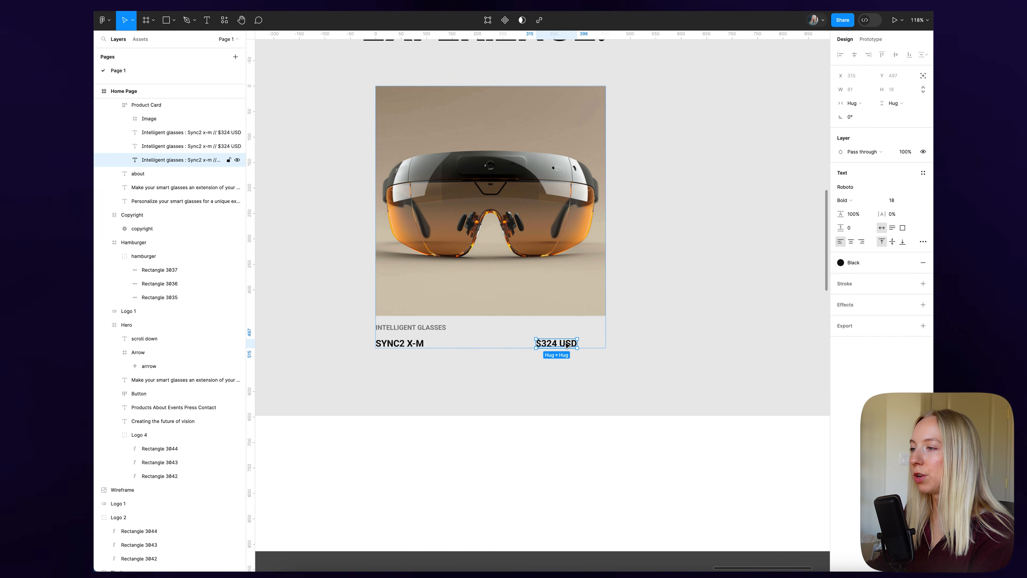
pyautogui.keyDown('shift'); pyautogui.click(413, 345); pyautogui.keyUp('shift')
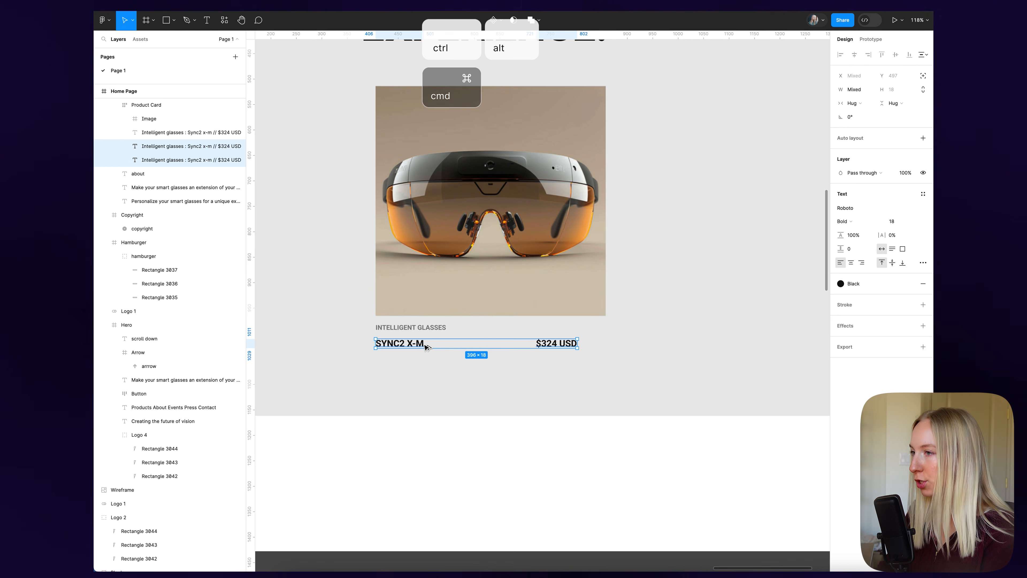
pyautogui.hotkey('ctrl', 'alt', 'g')
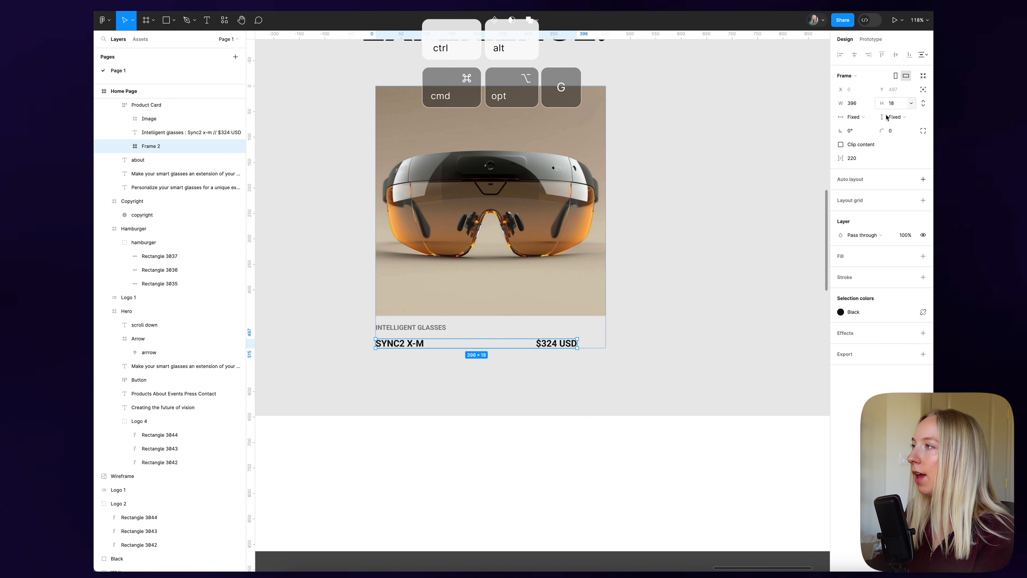
pyautogui.click(867, 117)
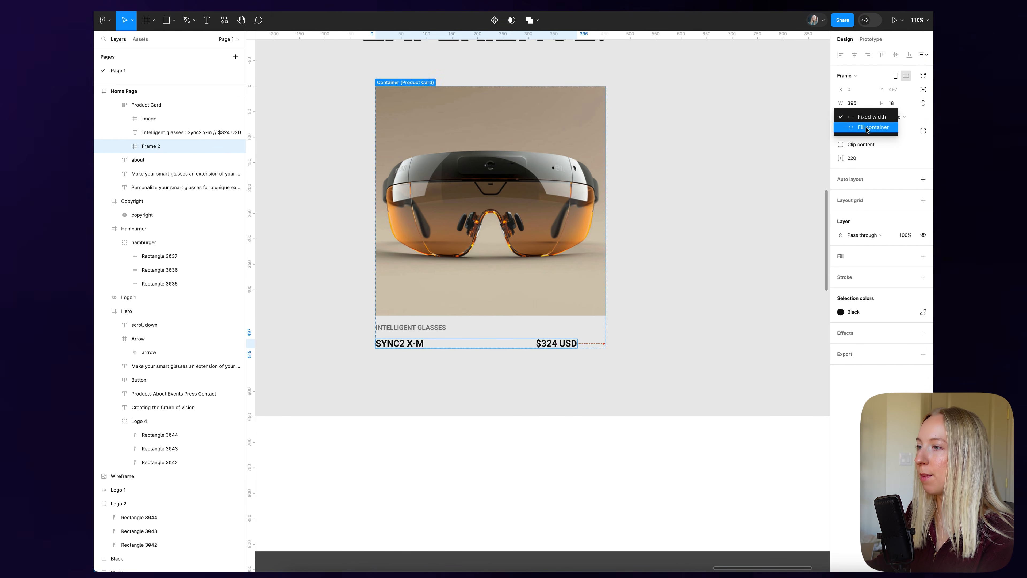
pyautogui.click(866, 130)
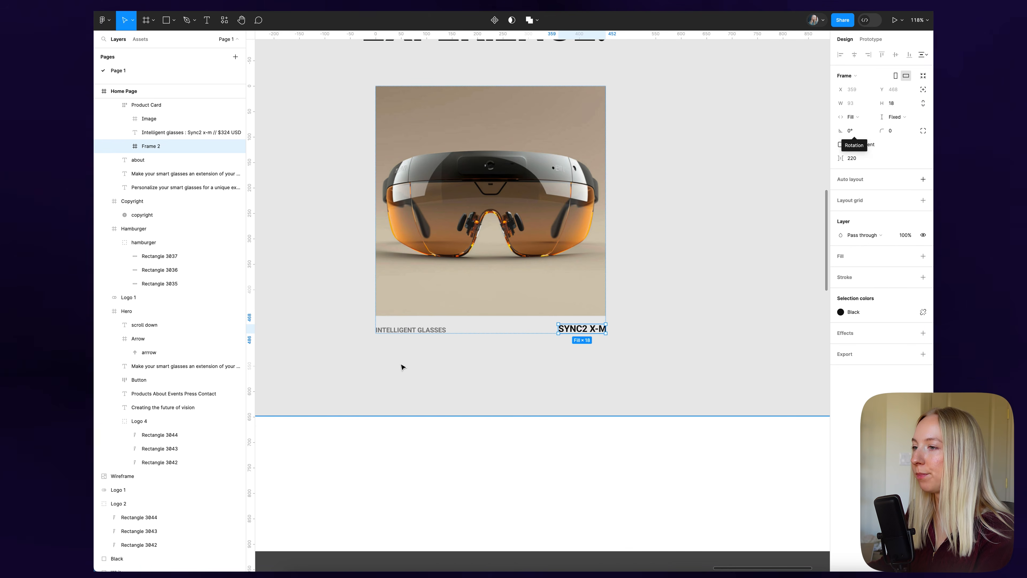
# - Switch the product card's auto layout direction to vertical
pyautogui.click(459, 367)
pyautogui.click(455, 304)
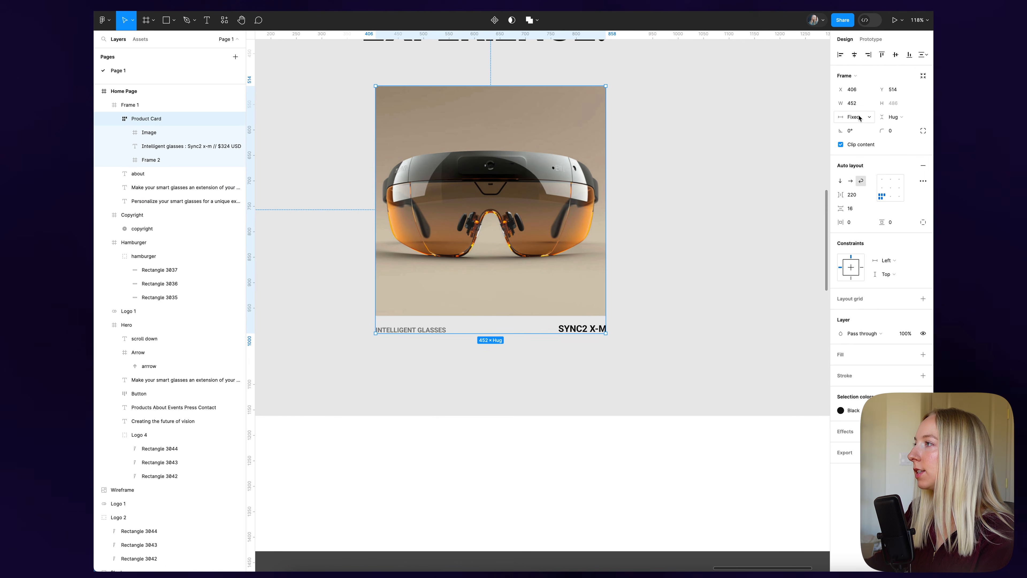
pyautogui.click(840, 182)
pyautogui.scroll(-8, 520, 254)
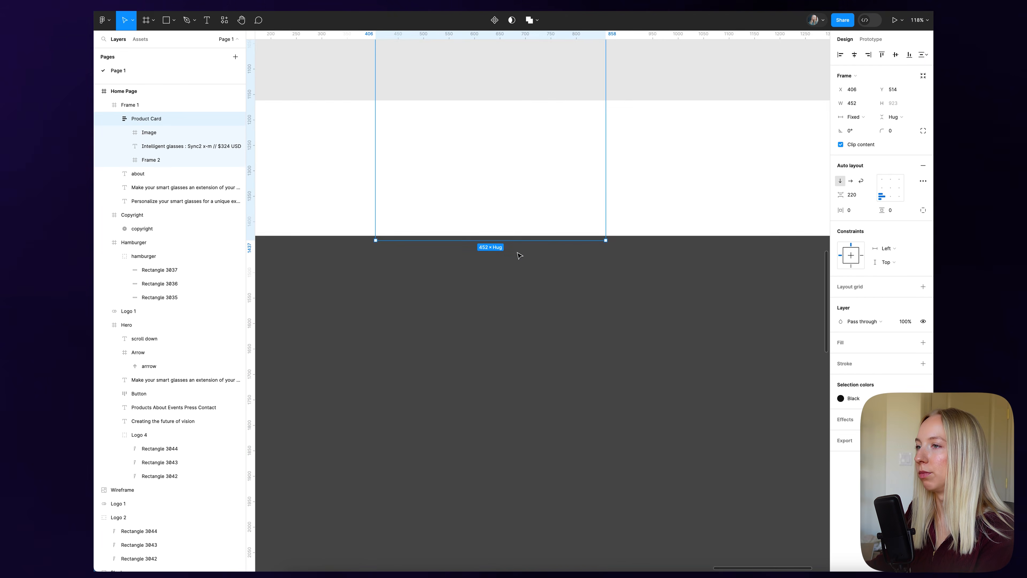
# - Move the product card off the home page onto the empty canvas beside it
pyautogui.scroll(-5, 518, 254)
pyautogui.moveTo(510, 167); pyautogui.dragTo(756, 172)
pyautogui.scroll(3, 519, 162)
pyautogui.scroll(-3, 518, 163)
pyautogui.hscroll(4, 756, 172)
pyautogui.scroll(5, 706, 168)
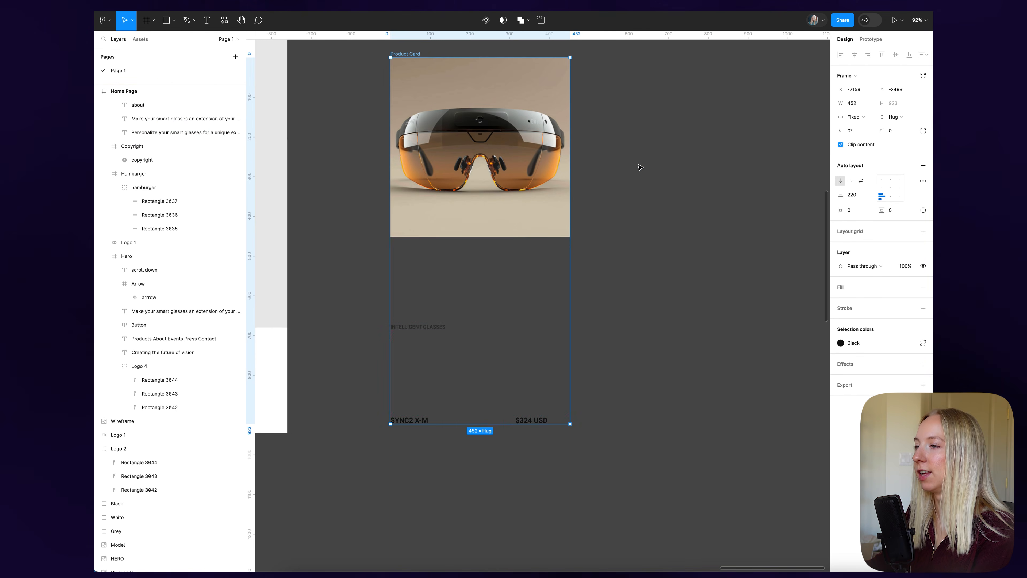
# - Set the vertical spacing between the product card's items to 8
pyautogui.click(853, 194)
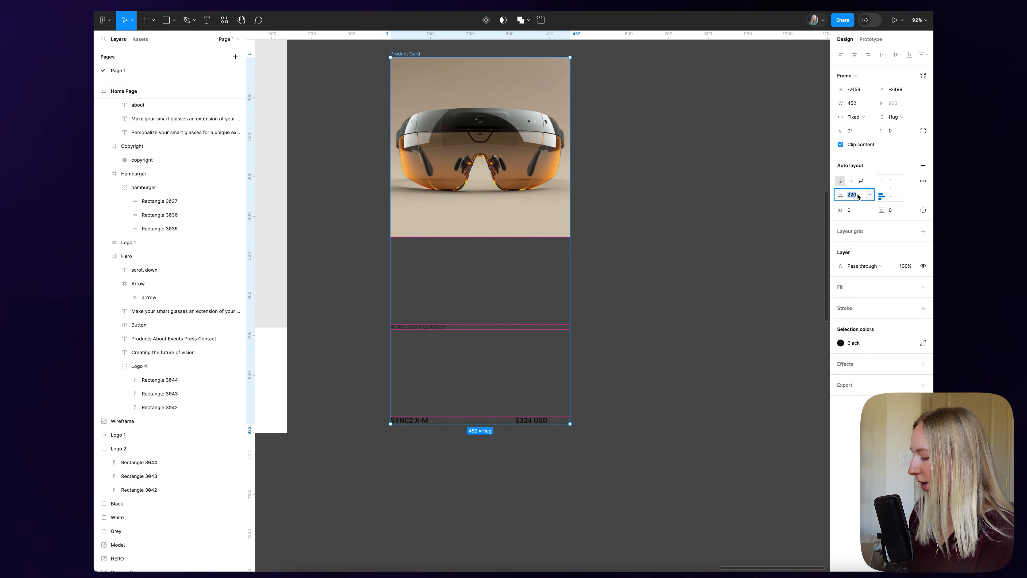
pyautogui.write('8')
pyautogui.press('Return')
pyautogui.hotkey('shift', '2')
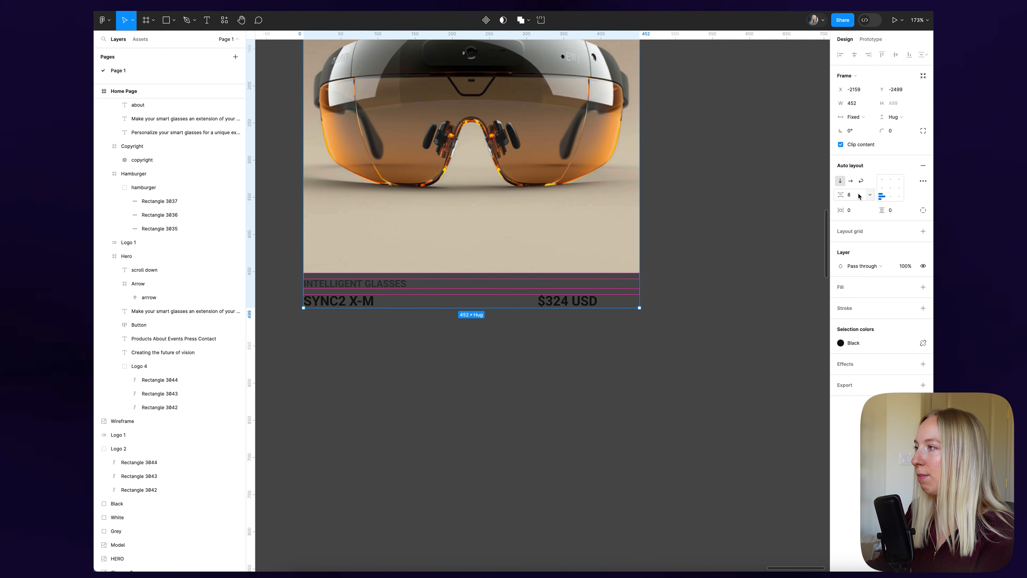
# - Add horizontal auto layout to the frame holding the product name and price, with its spacing set to Auto
pyautogui.click(522, 339)
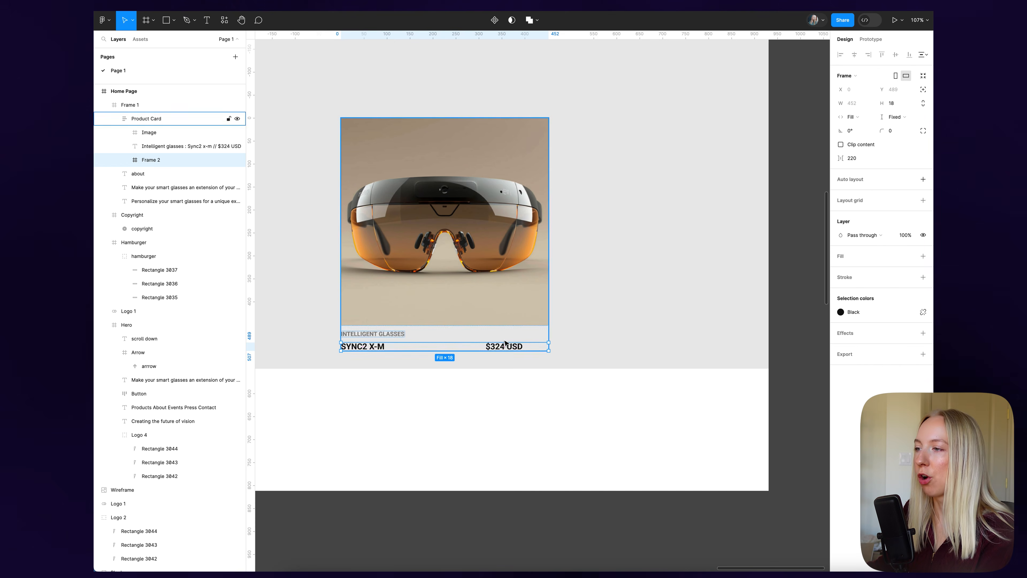
pyautogui.doubleClick(518, 349)
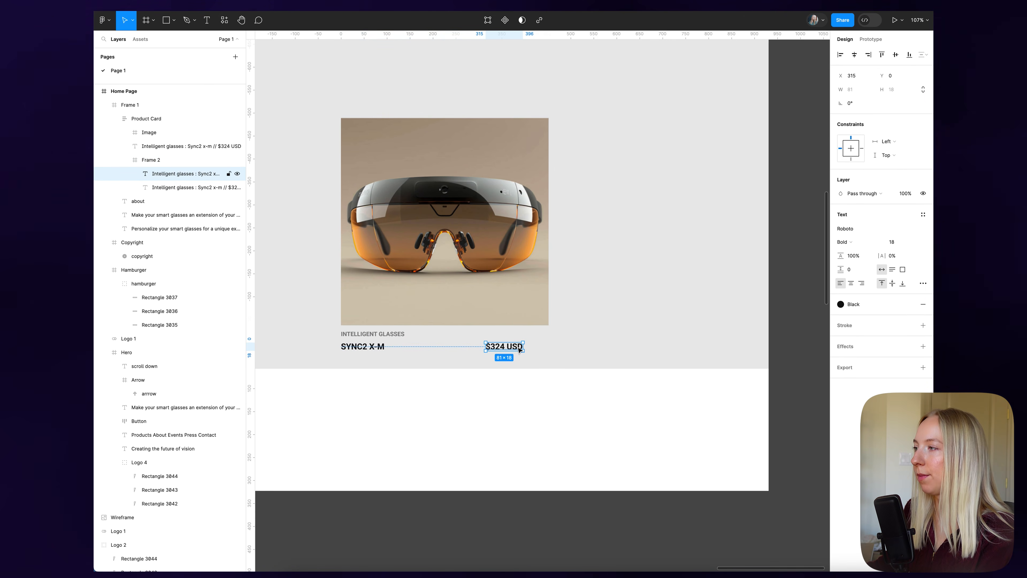
pyautogui.press('Escape')
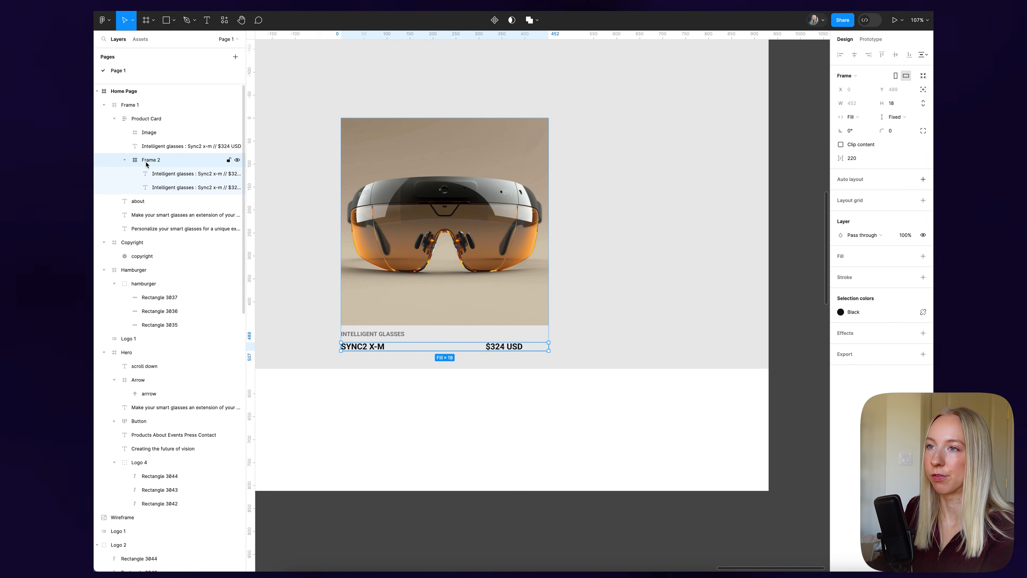
pyautogui.click(924, 180)
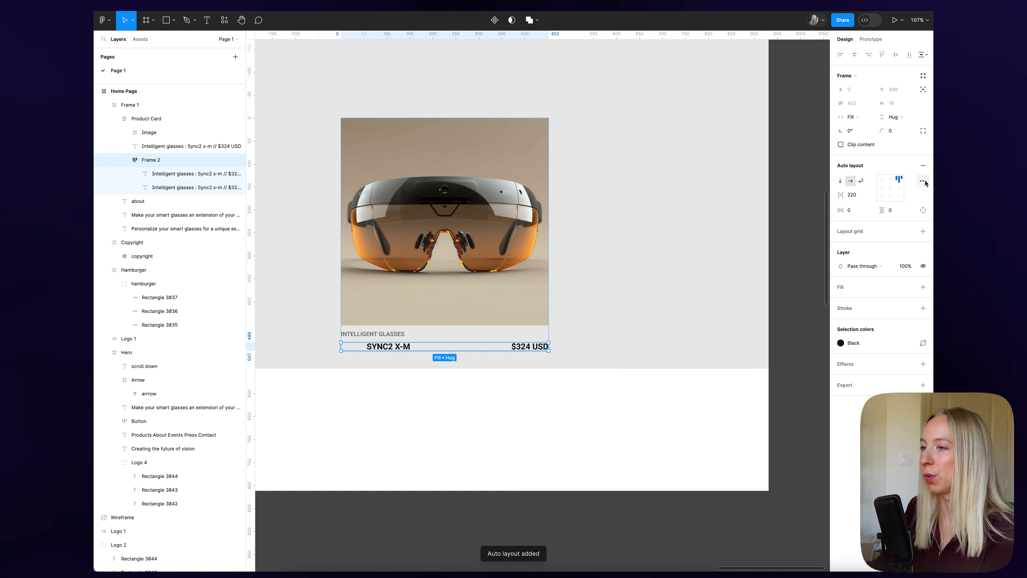
pyautogui.click(870, 195)
pyautogui.click(869, 204)
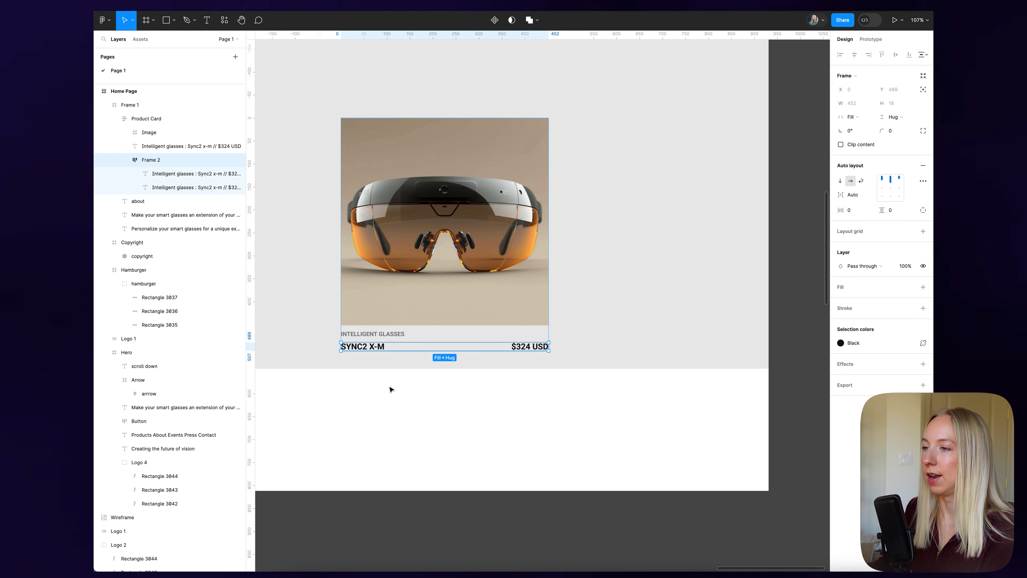
pyautogui.scroll(3, 383, 347)
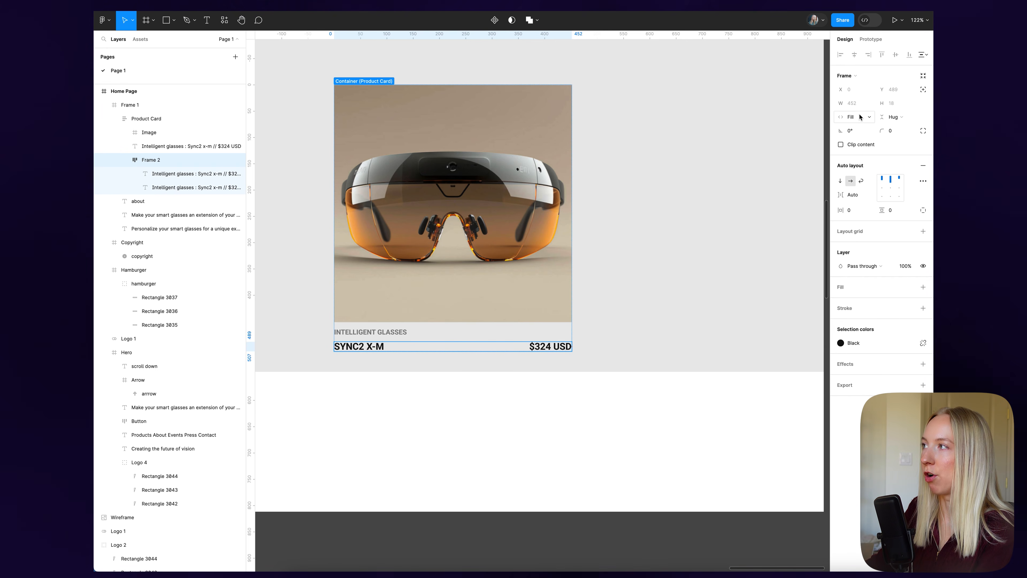
# - Move the product card out of the home page onto the canvas beside it, at X -2142, Y -2813
pyautogui.click(504, 375)
pyautogui.scroll(-5, 503, 372)
pyautogui.click(555, 289)
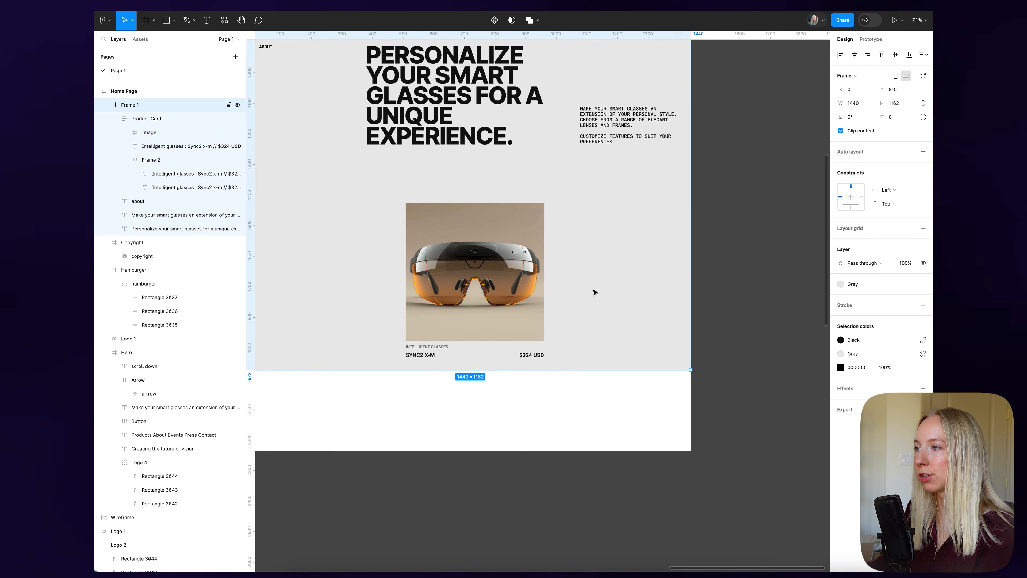
pyautogui.scroll(-1, 570, 292)
pyautogui.scroll(-1, 570, 292)
pyautogui.click(710, 294)
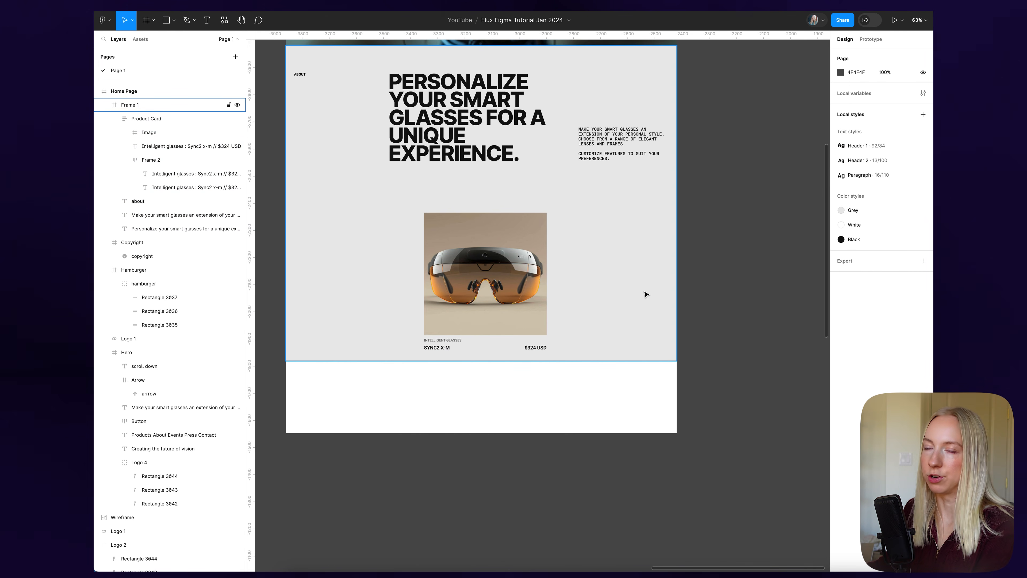
pyautogui.doubleClick(510, 284)
pyautogui.scroll(1, 529, 279)
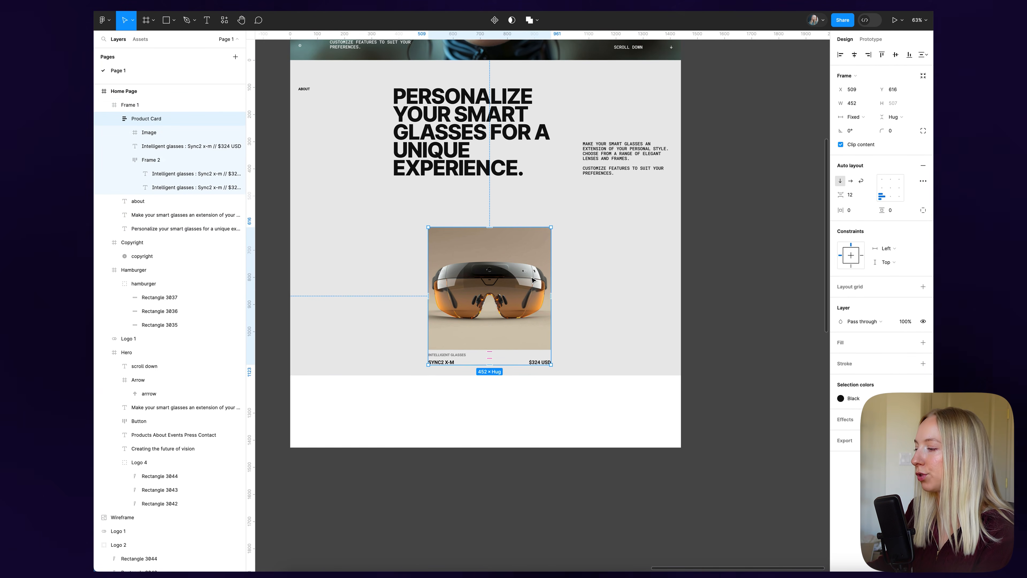
pyautogui.moveTo(482, 296); pyautogui.dragTo(661, 211)
pyautogui.scroll(-5, 461, 272)
pyautogui.scroll(5, 712, 220)
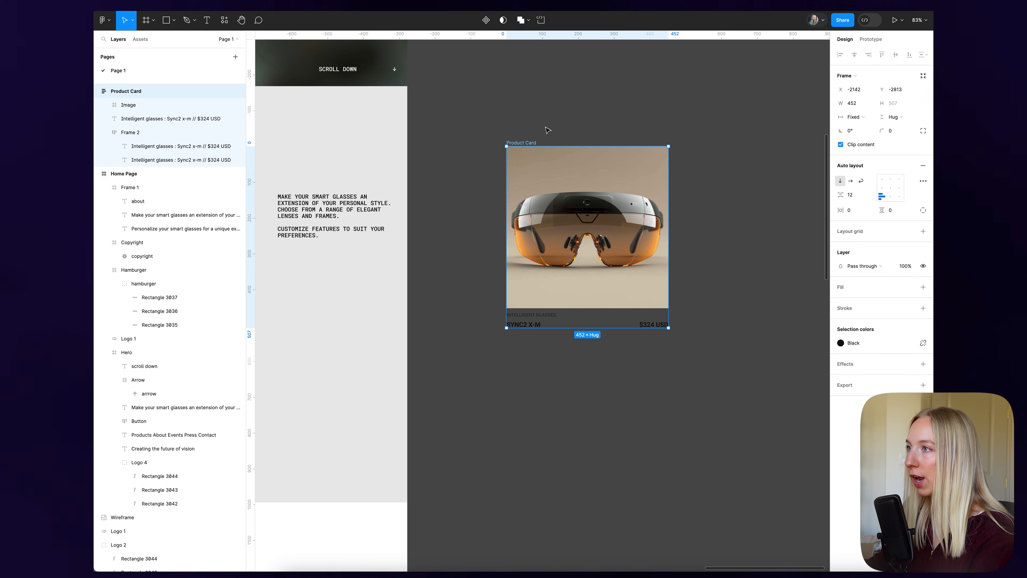
# - Turn the product card into a reusable component
pyautogui.click(486, 20)
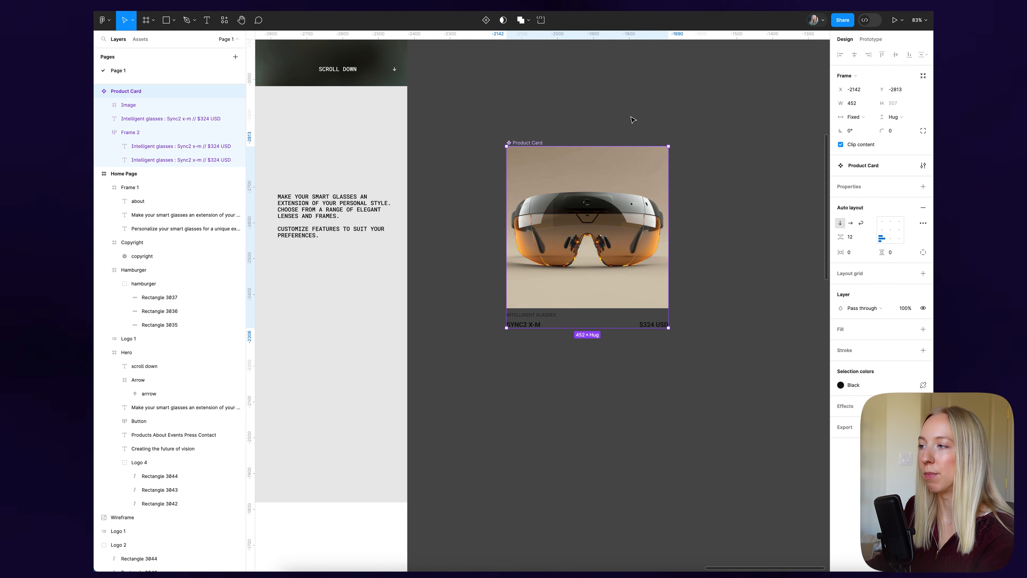
pyautogui.press('super+z')
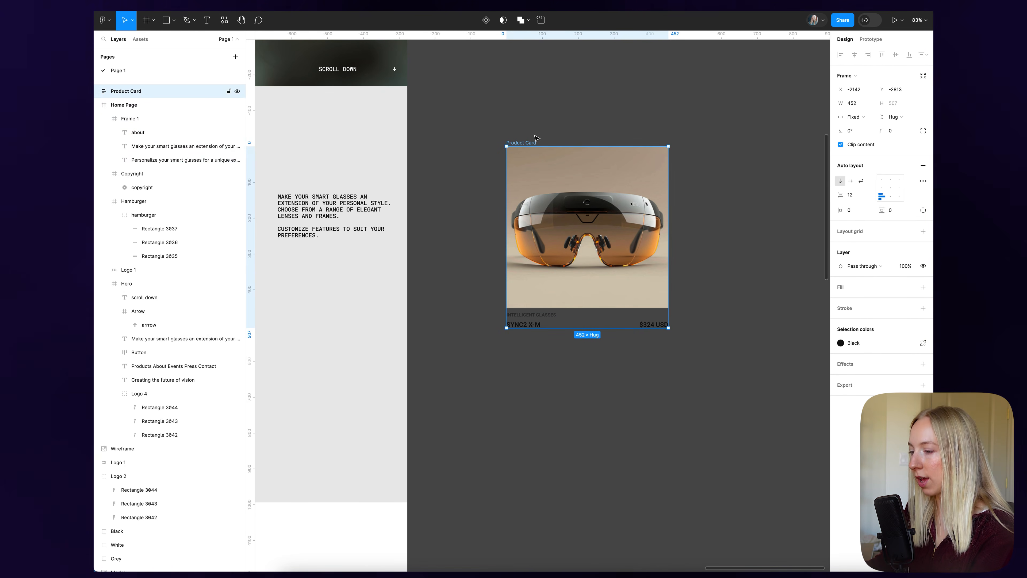
pyautogui.press('super+alt+k')
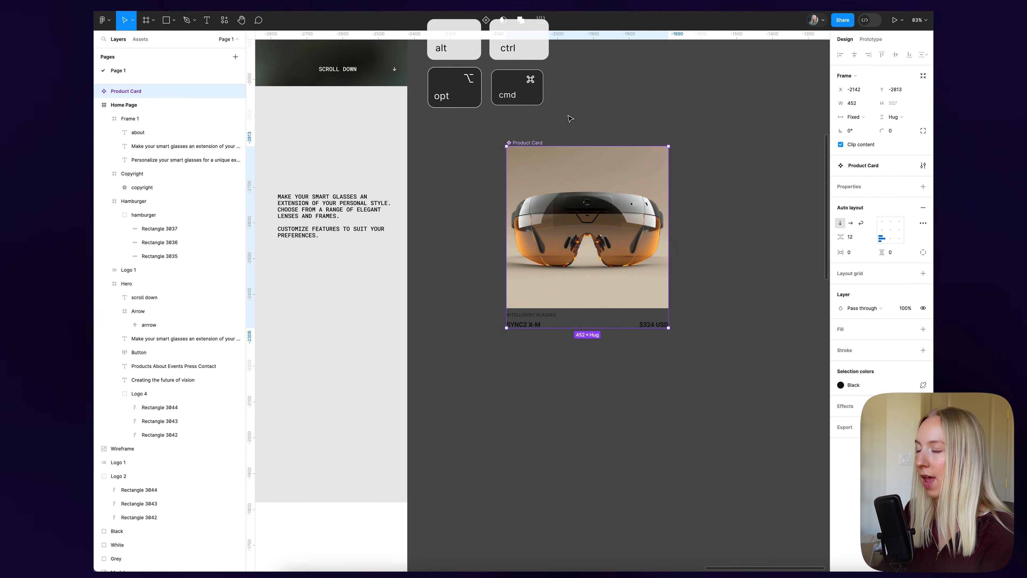
pyautogui.click(578, 120)
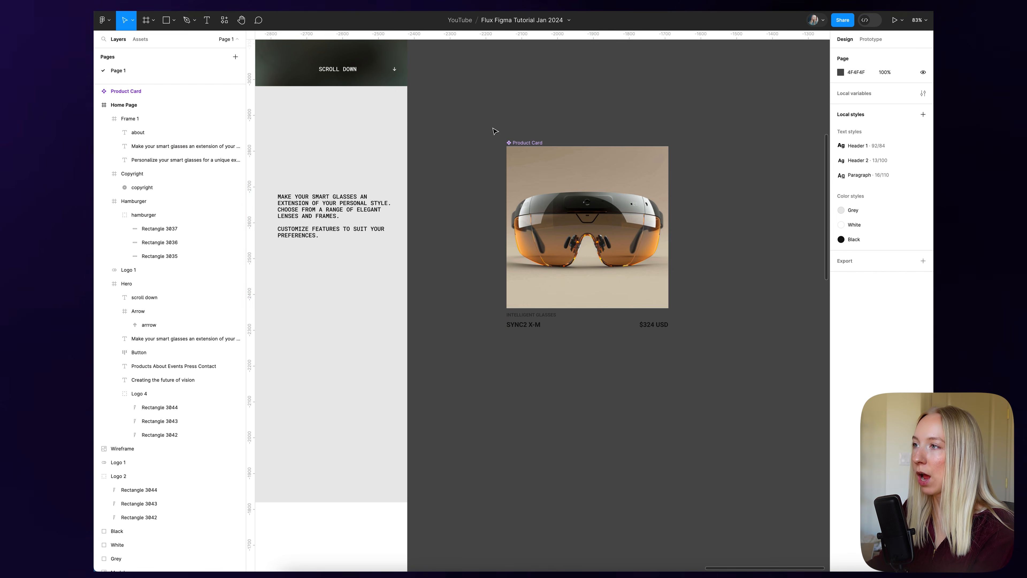
# - Copy and paste the Product Card component and place the new instance directly below the original on the canvas
pyautogui.scroll(3, 526, 148)
pyautogui.scroll(2, 526, 150)
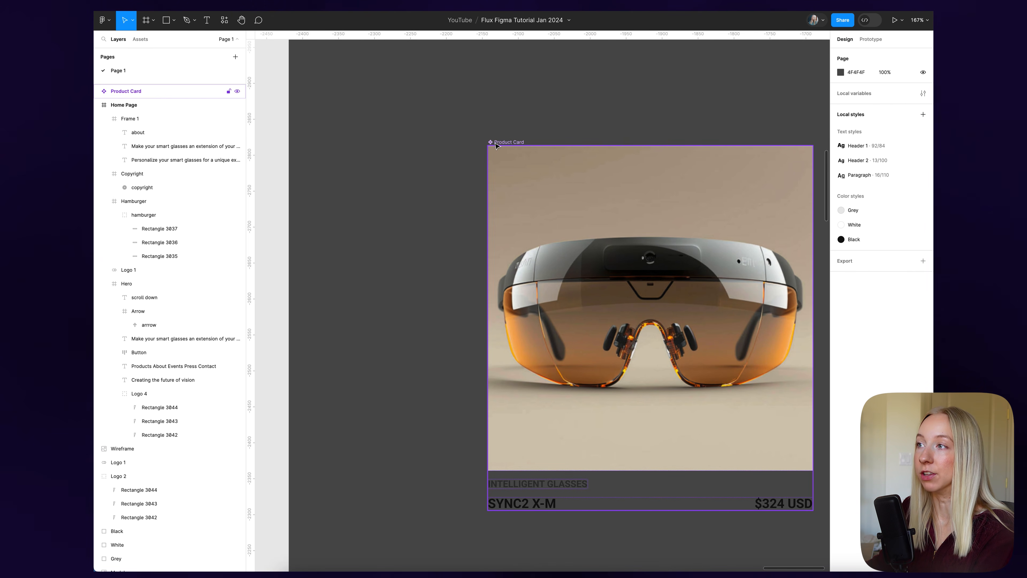
pyautogui.scroll(-5, 492, 146)
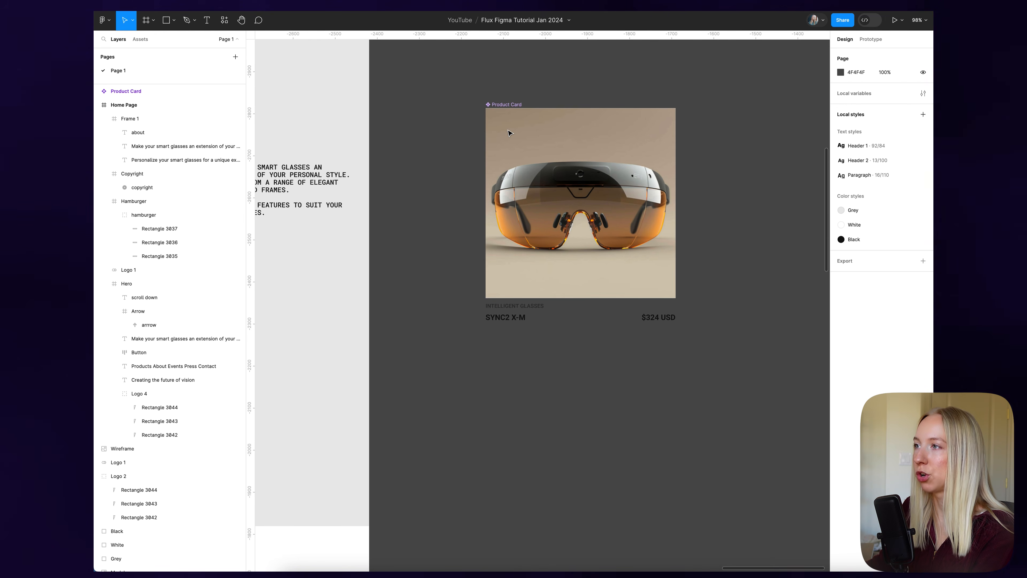
pyautogui.scroll(1, 509, 134)
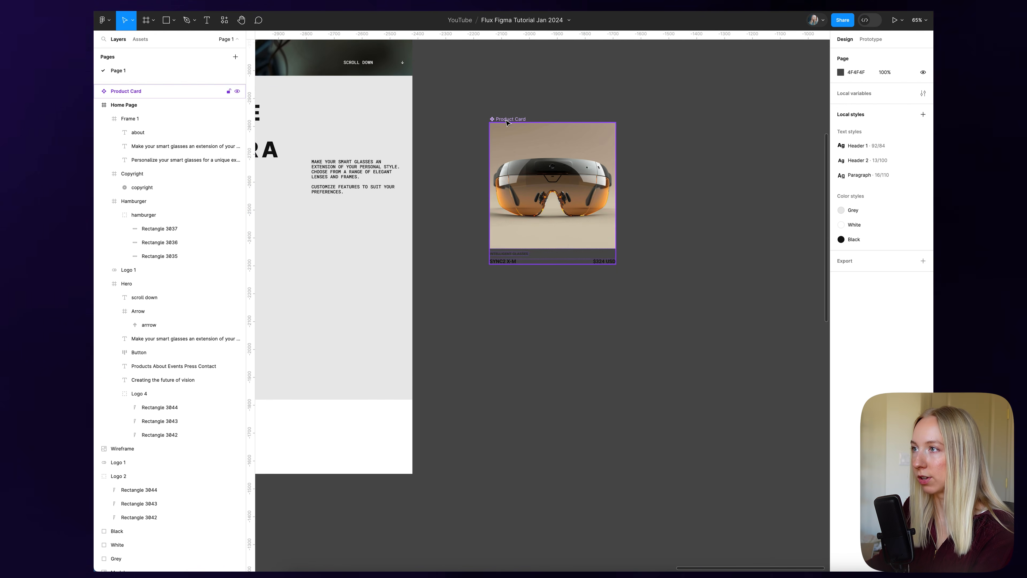
pyautogui.click(507, 121)
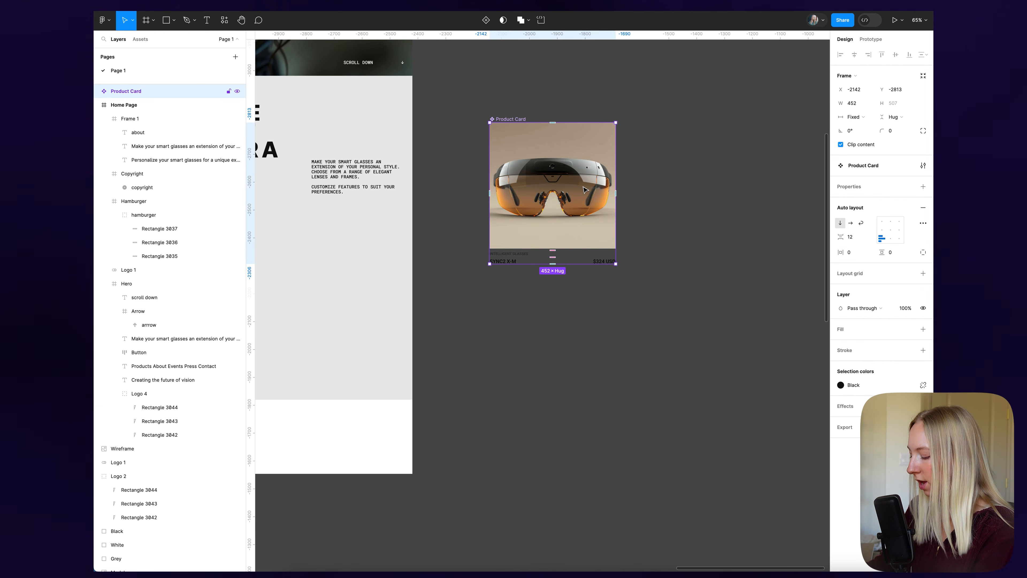
pyautogui.press('ctrl+super+c')
pyautogui.press('ctrl+super+v')
pyautogui.moveTo(566, 174); pyautogui.dragTo(564, 358)
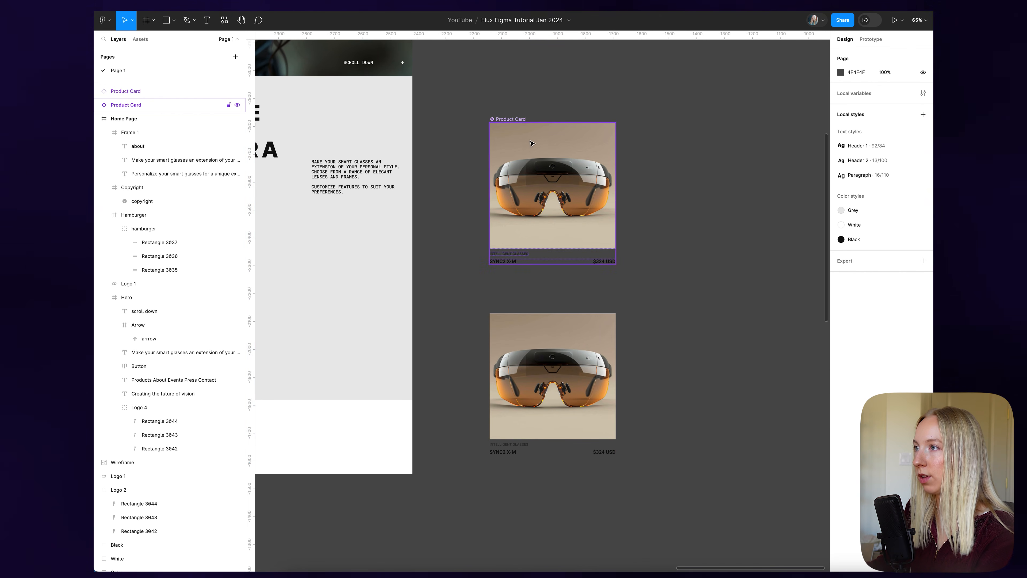
# - Compare the main Product Card component with its instance, both in the layer list and on the canvas
pyautogui.scroll(5, 531, 410)
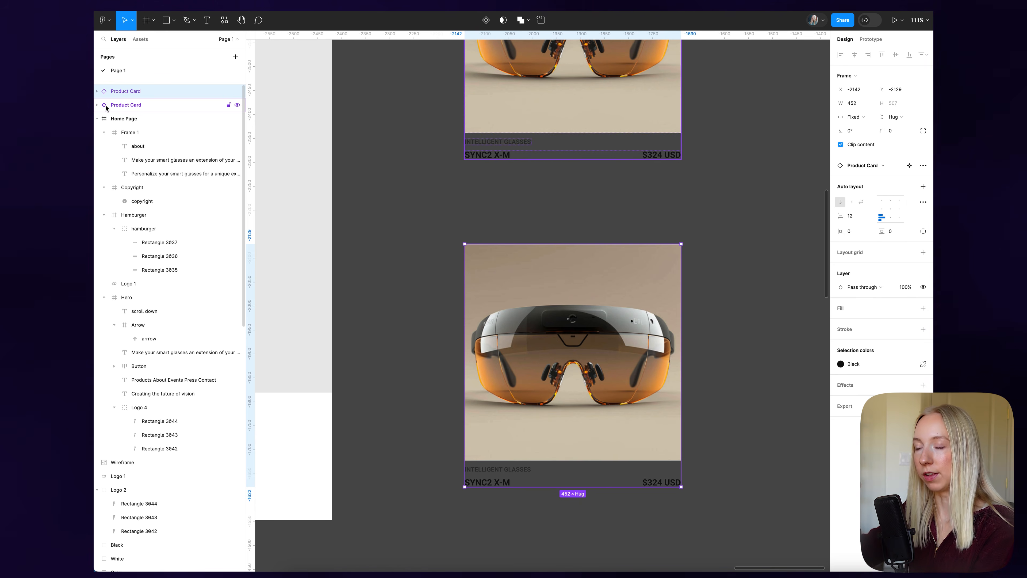
pyautogui.click(115, 107)
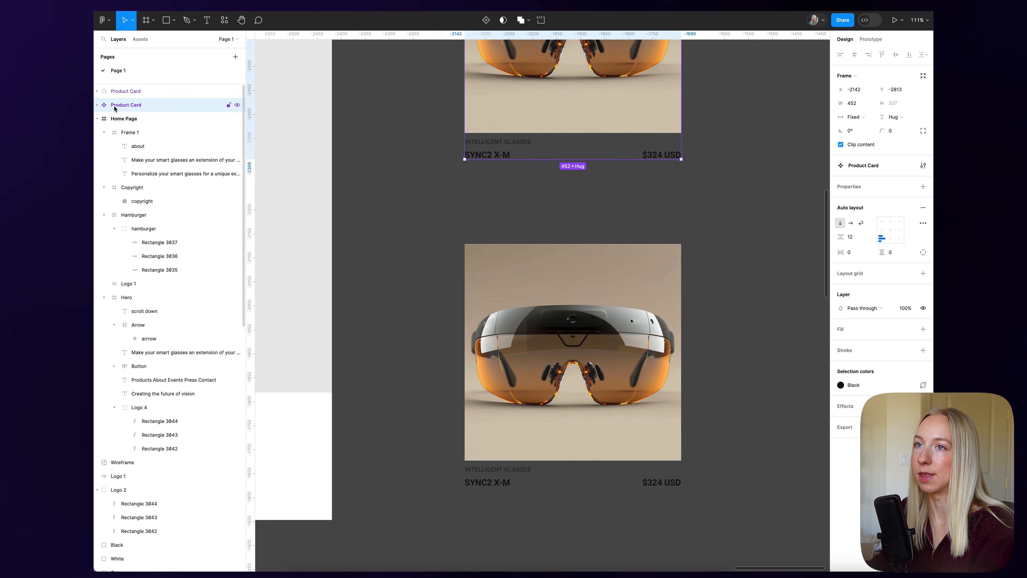
pyautogui.click(117, 91)
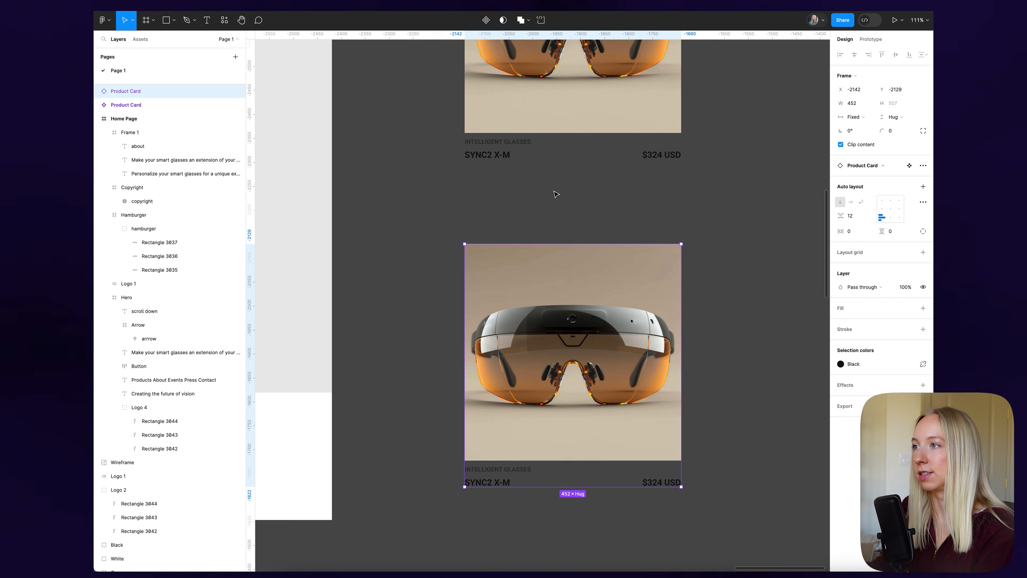
pyautogui.click(566, 197)
pyautogui.scroll(-5, 570, 198)
pyautogui.click(514, 95)
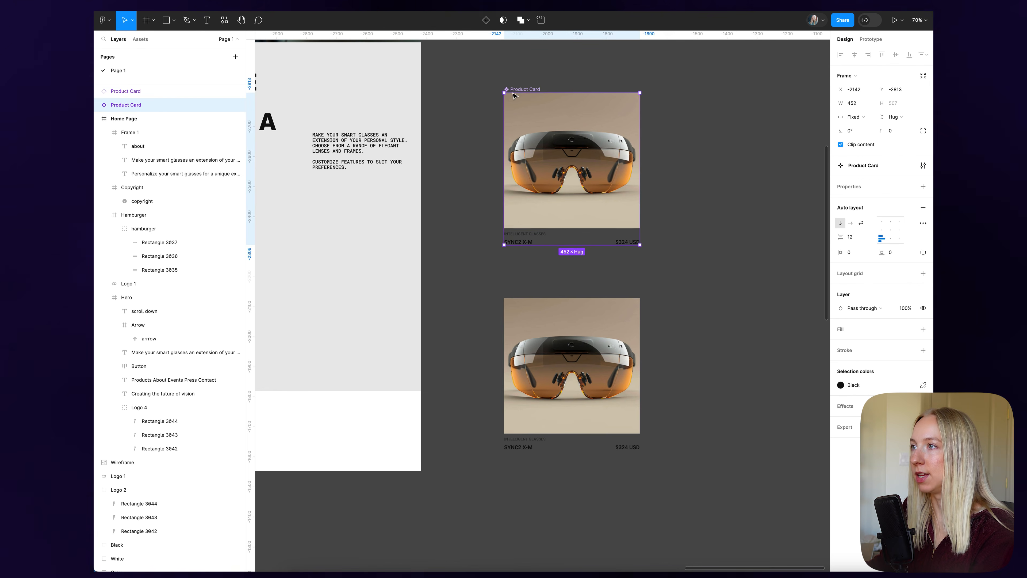
pyautogui.click(536, 299)
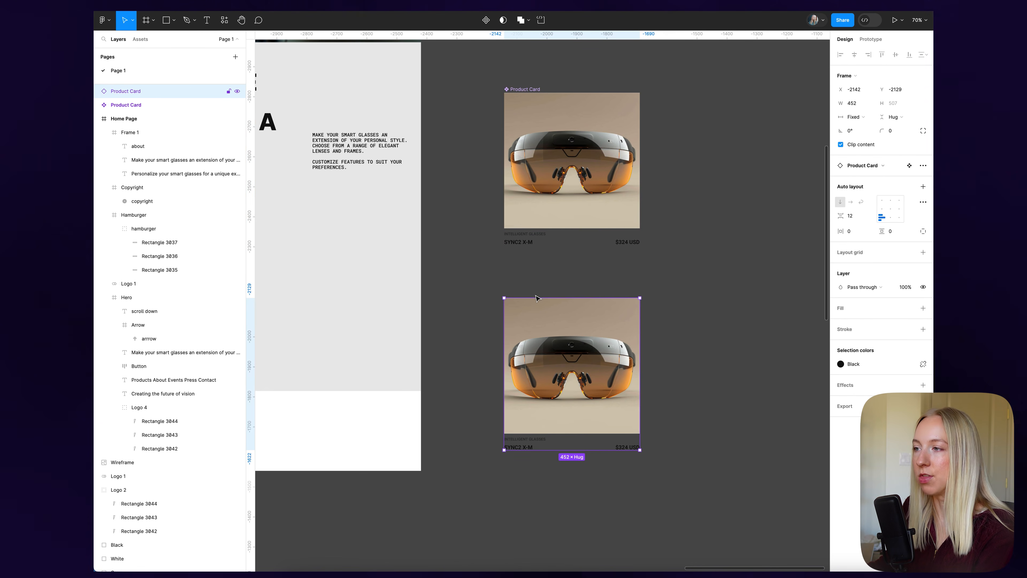
pyautogui.click(651, 274)
# - Move the main Product Card component beneath the copy text on the canvas, at X -6355, Y 313
pyautogui.scroll(-5, 643, 270)
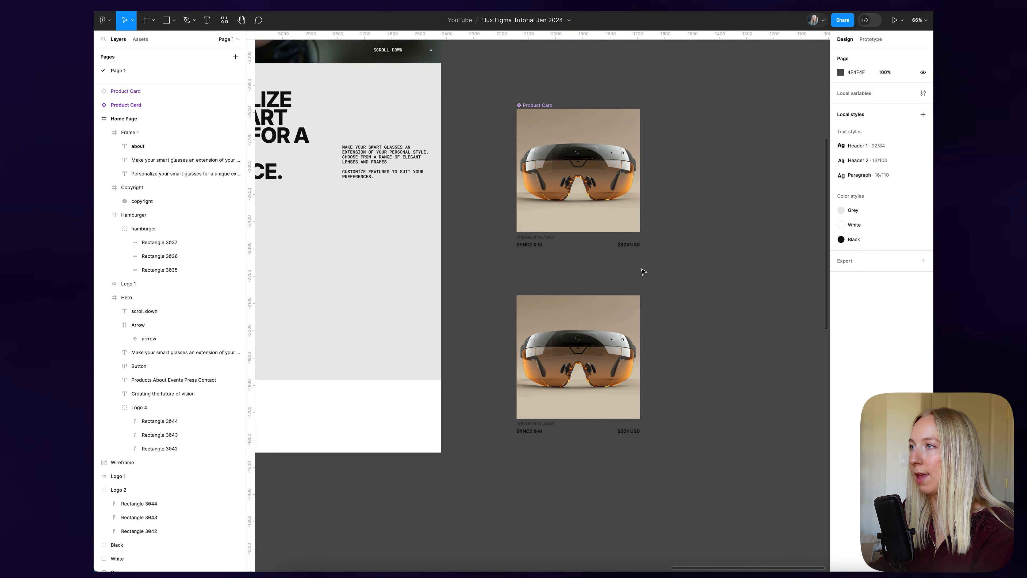
pyautogui.scroll(-5, 643, 272)
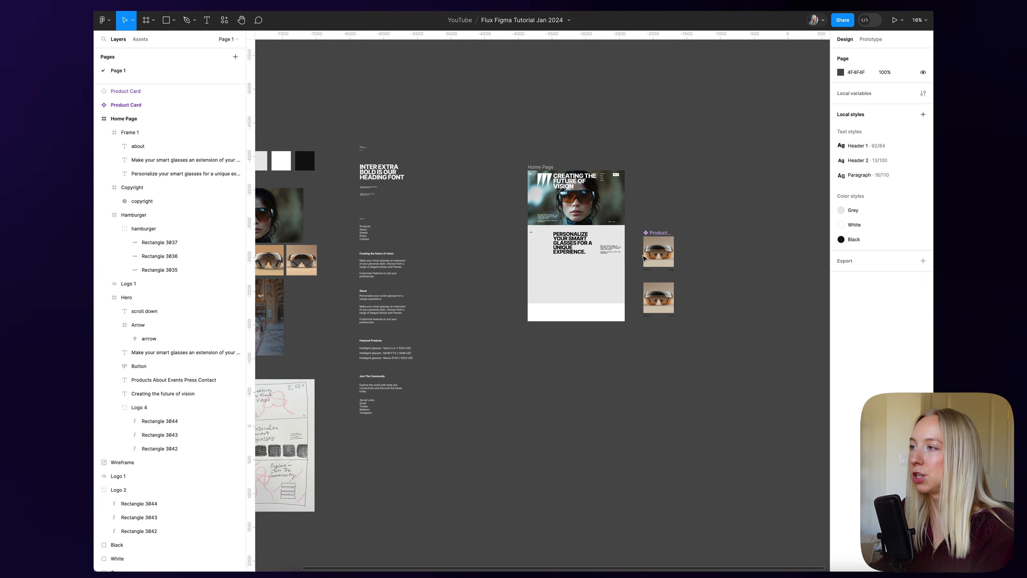
pyautogui.moveTo(653, 232); pyautogui.dragTo(368, 447)
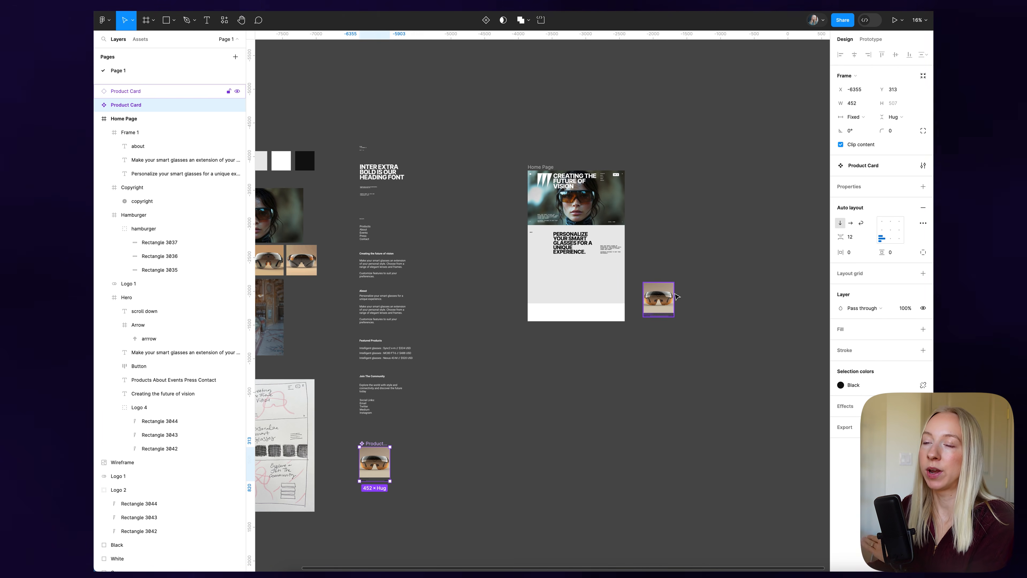
pyautogui.scroll(6, 362, 509)
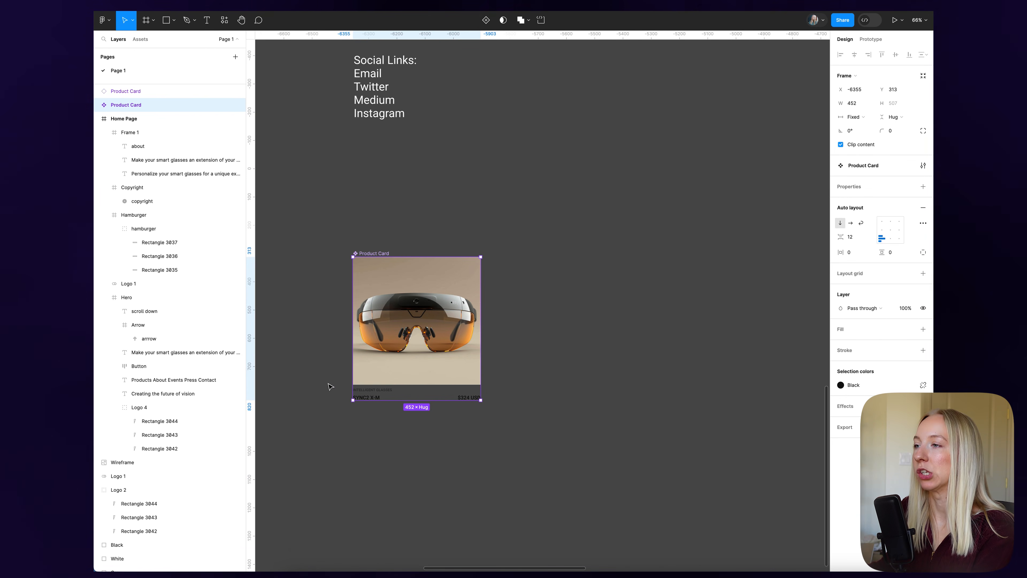
# - Place the Product Card instance in the home page's about section, below the heading and lined up with its left edge
pyautogui.scroll(-5, 326, 384)
pyautogui.moveTo(696, 167); pyautogui.dragTo(589, 150)
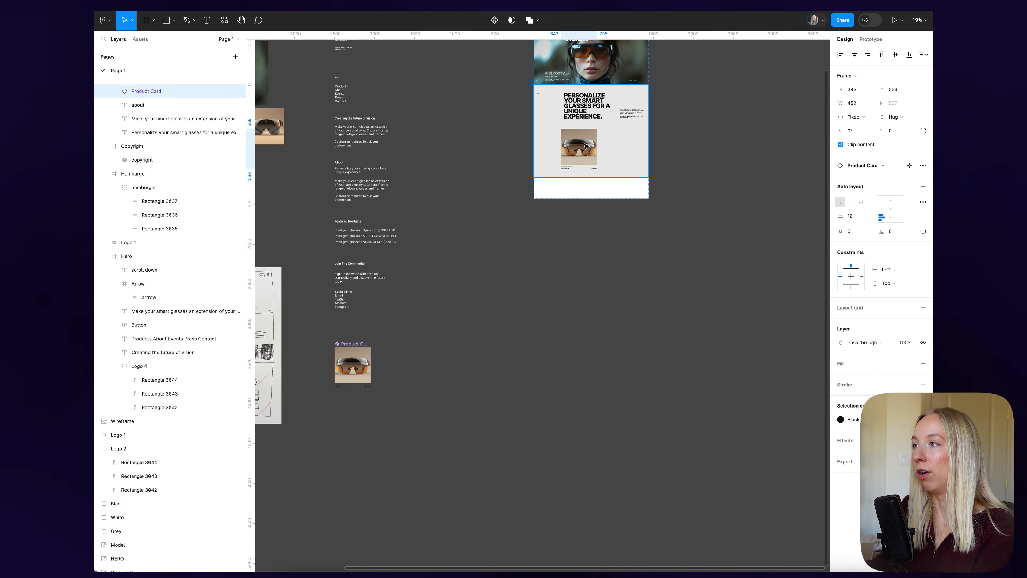
pyautogui.click(664, 266)
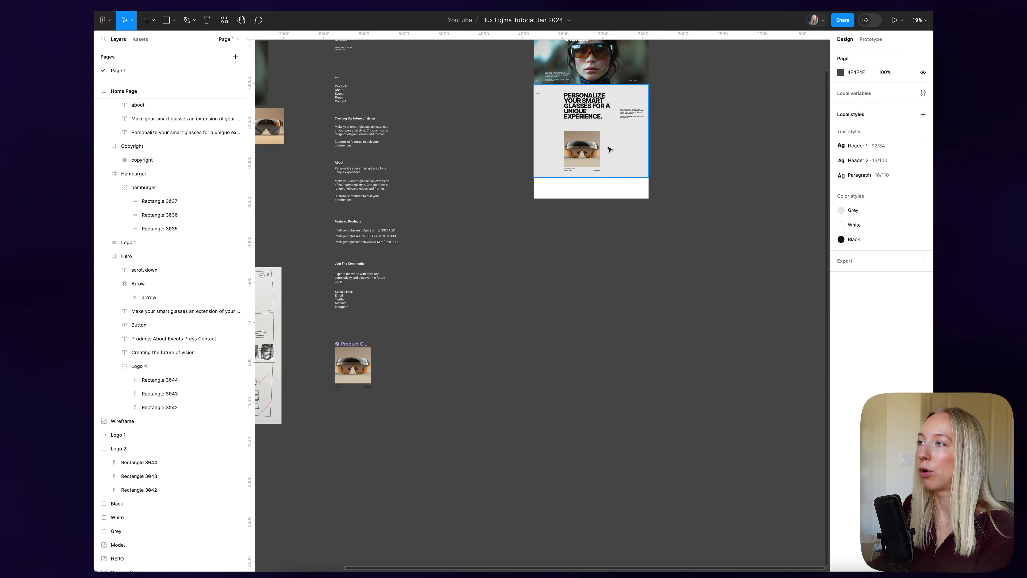
# - Examine the card instance on the home page against the main component beneath the copy text
pyautogui.scroll(5, 609, 152)
pyautogui.scroll(1, 553, 124)
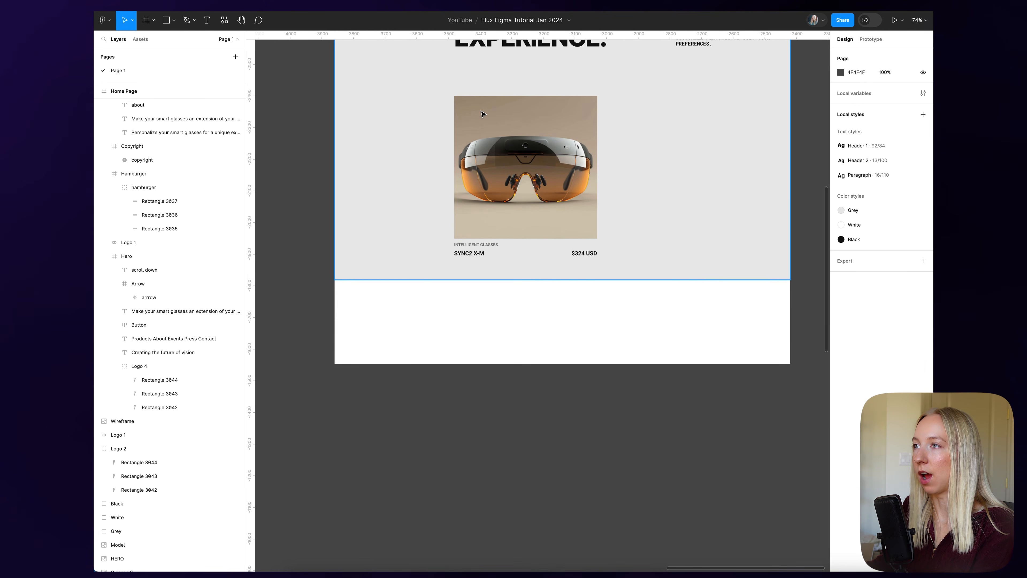
pyautogui.scroll(-6, 630, 177)
pyautogui.hscroll(-2, 447, 415)
pyautogui.scroll(7, 406, 424)
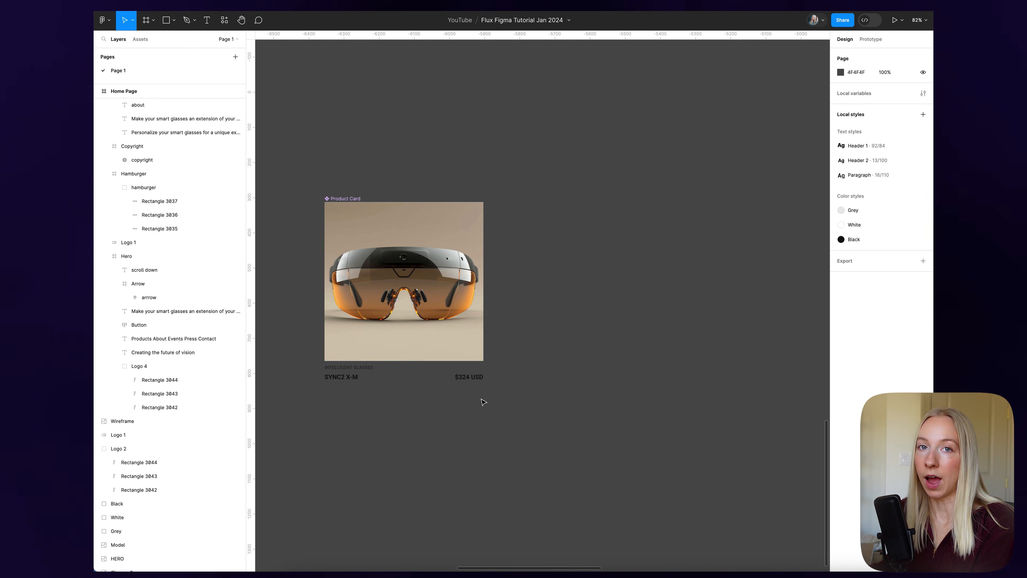
pyautogui.scroll(-6, 475, 402)
pyautogui.scroll(3, 702, 184)
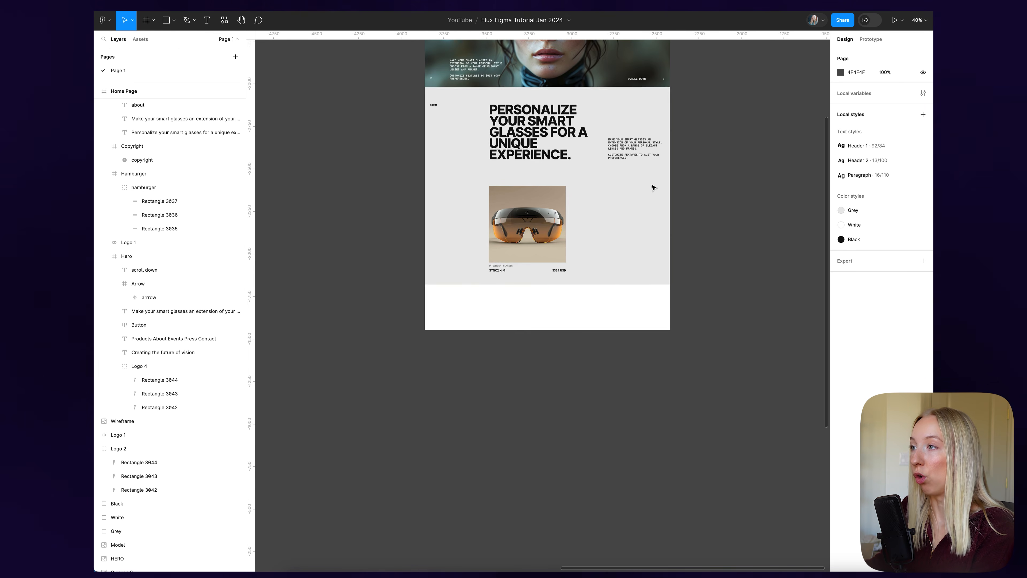
pyautogui.scroll(-4, 710, 218)
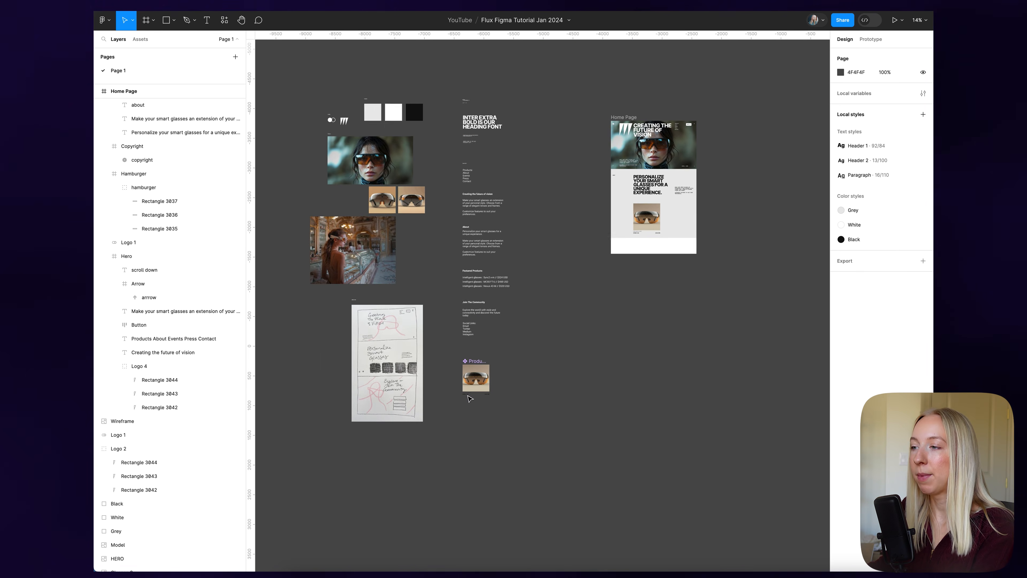
# - Set the corner radius of the image inside the main Product Card component to 4
pyautogui.scroll(5, 468, 398)
pyautogui.hscroll(3, 537, 299)
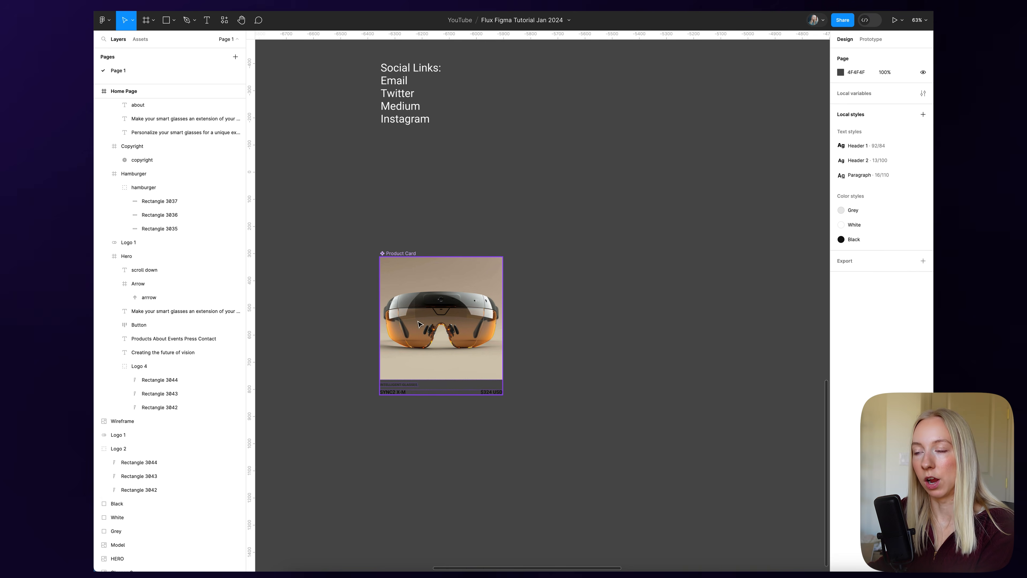
pyautogui.doubleClick(445, 314)
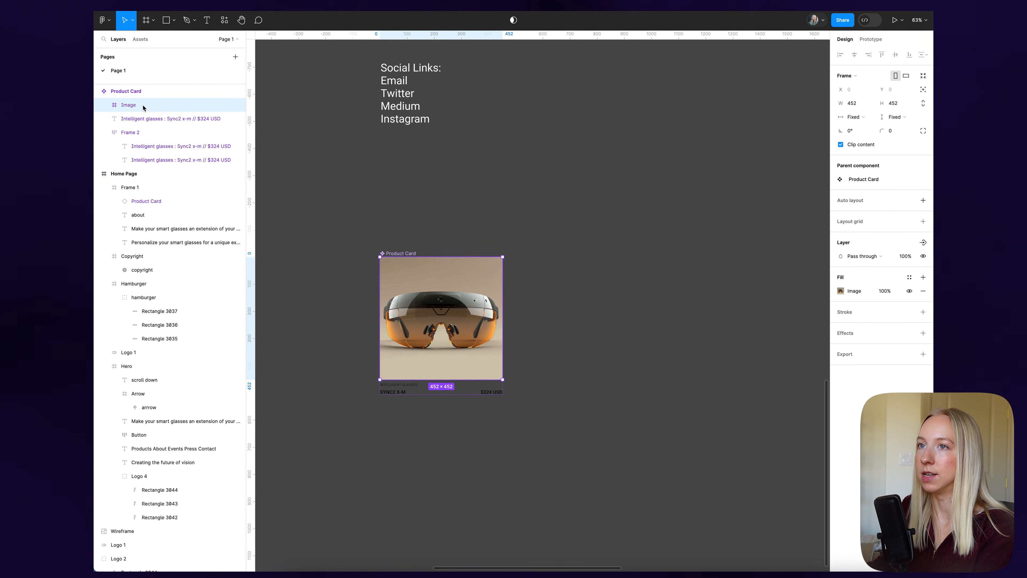
pyautogui.hscroll(3, 552, 223)
pyautogui.click(905, 132)
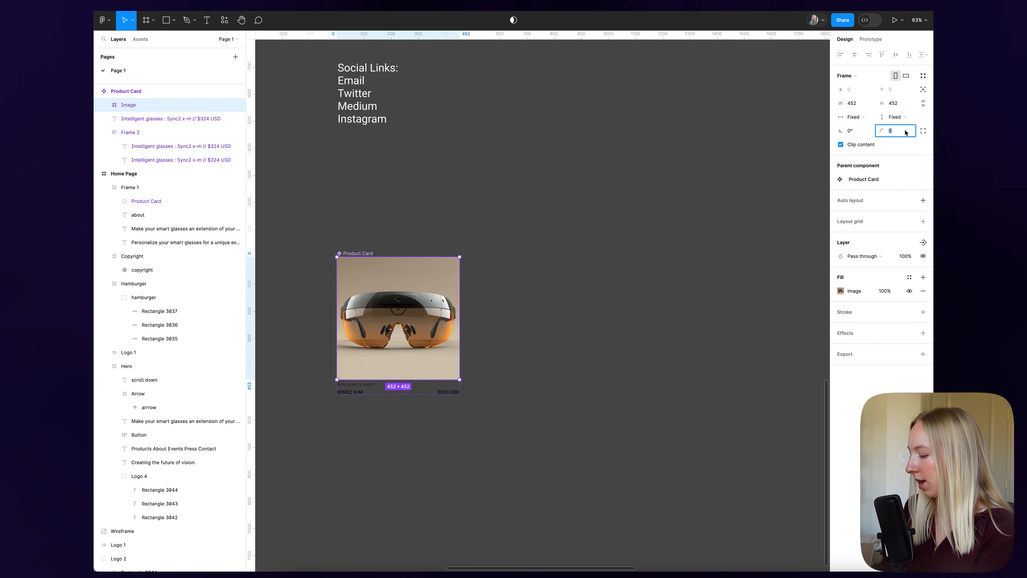
pyautogui.write('4')
pyautogui.press('Return')
pyautogui.press('Escape')
pyautogui.scroll(10, 456, 259)
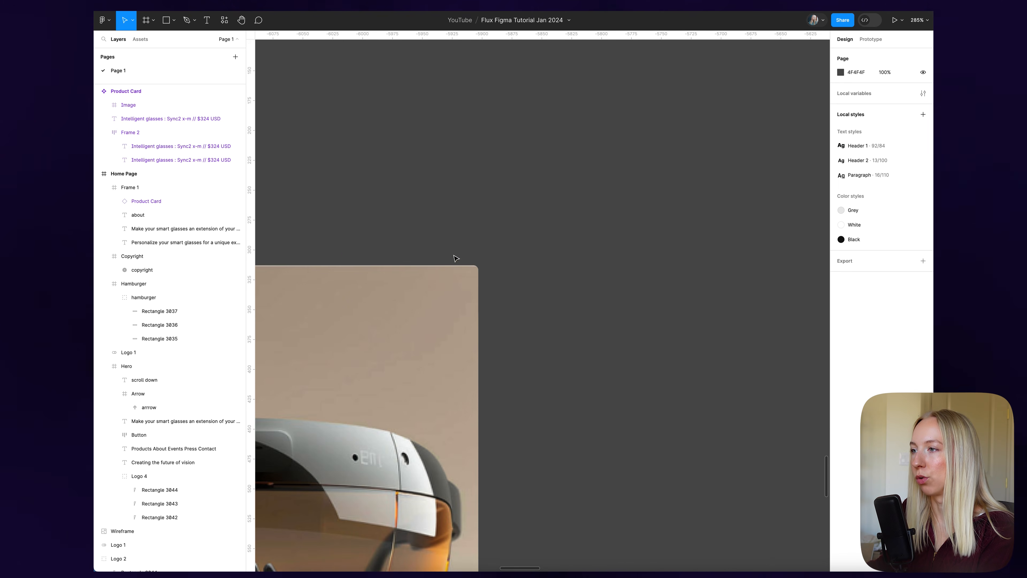
# - Check the image corners of the Product Card instance on the home page
pyautogui.scroll(-10, 682, 344)
pyautogui.scroll(5, 729, 232)
pyautogui.hscroll(5, 729, 232)
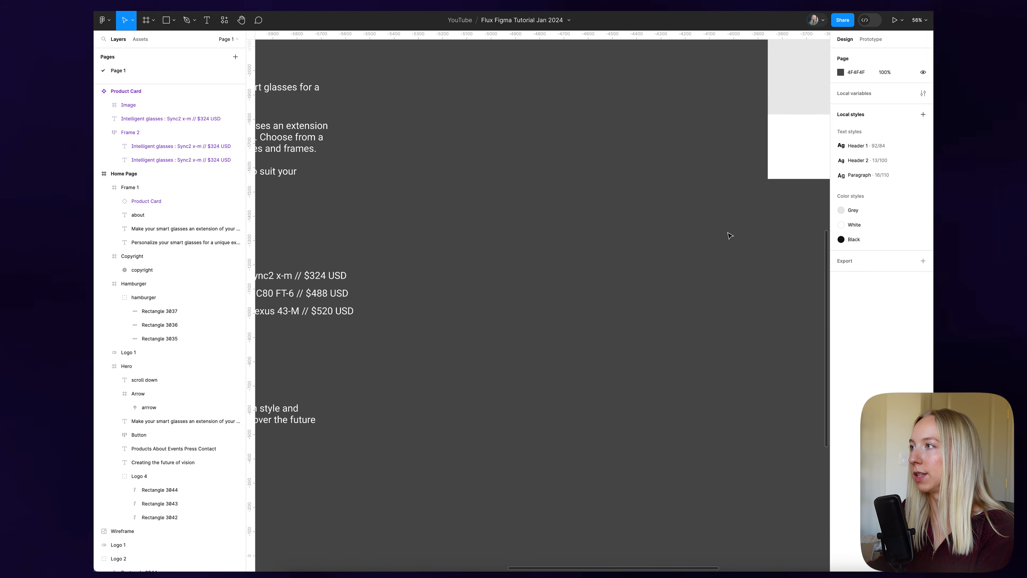
pyautogui.scroll(-2, 729, 236)
pyautogui.scroll(8, 678, 158)
pyautogui.hscroll(3, 807, 291)
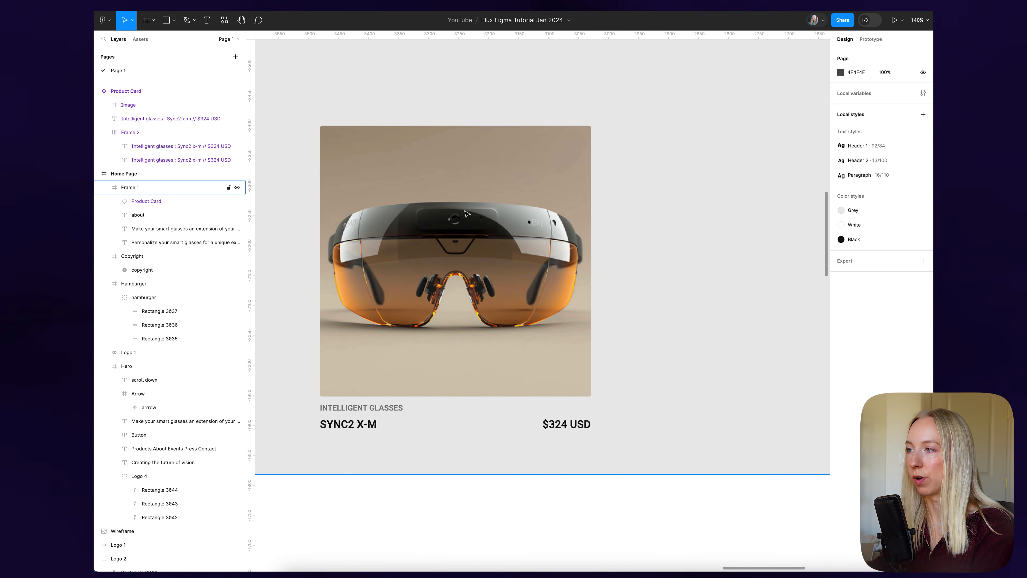
pyautogui.scroll(-4, 543, 196)
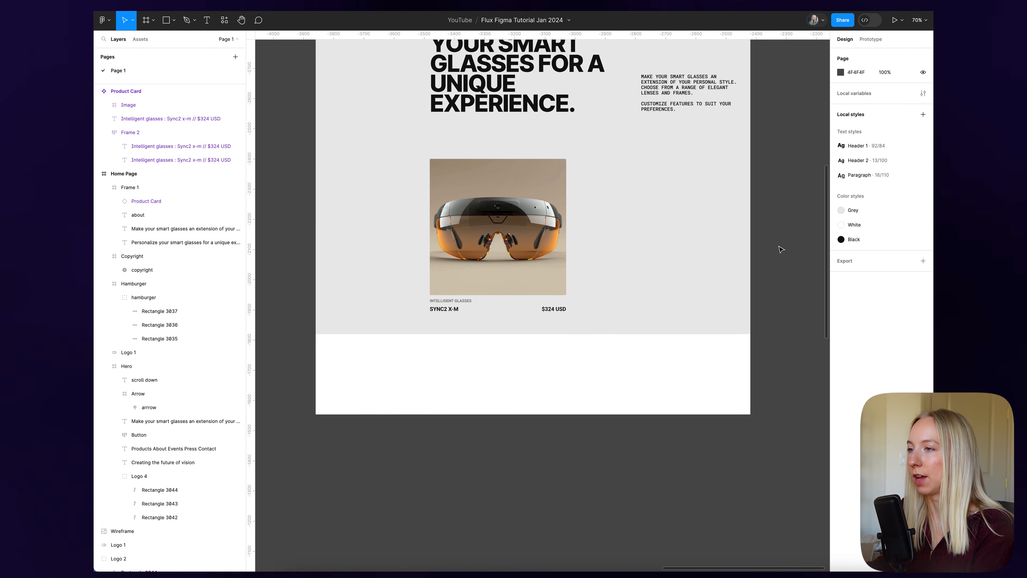
pyautogui.hscroll(3, 754, 243)
pyautogui.scroll(-3, 648, 232)
pyautogui.scroll(4, 649, 232)
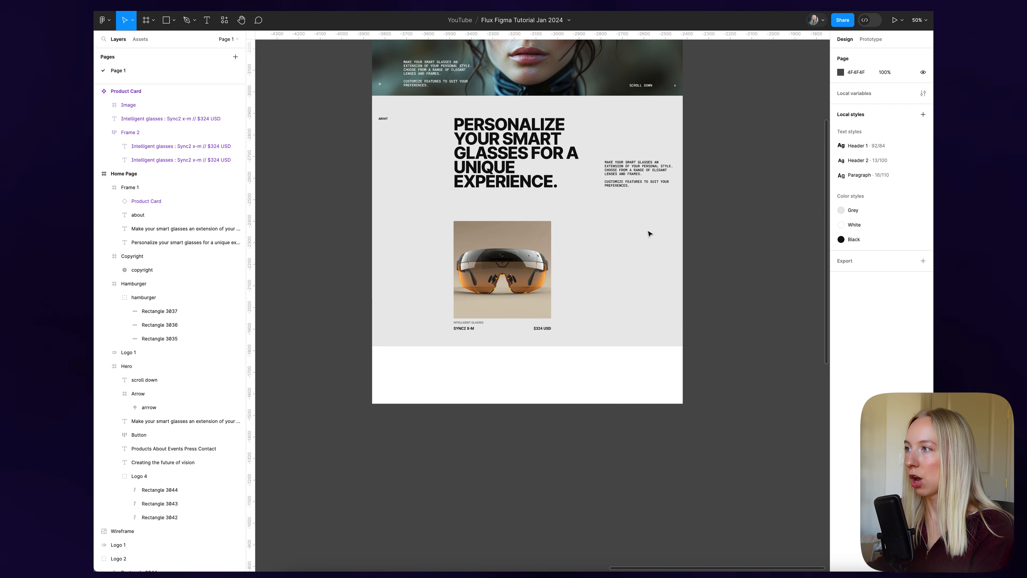
# - Show the 12-column layout grid of the Home Page frame
pyautogui.scroll(-2, 649, 233)
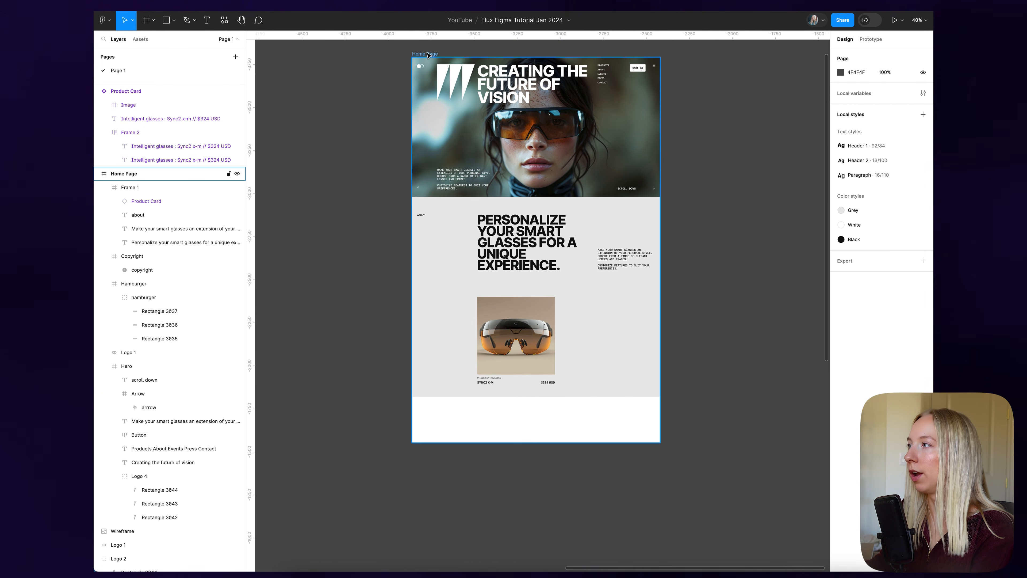
pyautogui.click(169, 173)
pyautogui.click(909, 186)
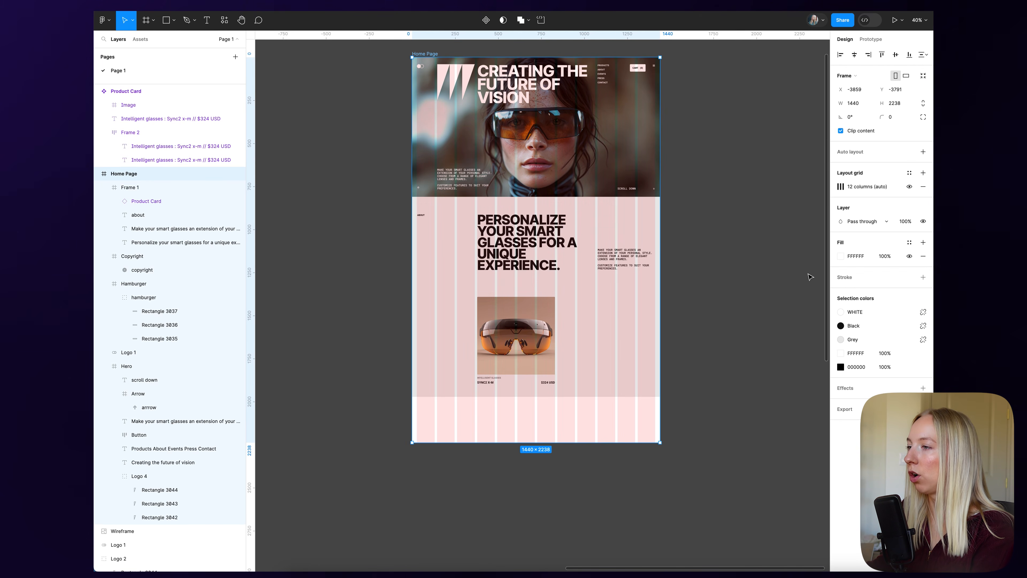
pyautogui.click(691, 363)
pyautogui.scroll(3, 589, 367)
pyautogui.moveTo(501, 319); pyautogui.dragTo(508, 302)
pyautogui.hotkey('ctrl', 'z')
pyautogui.click(736, 339)
# - Move the Product Card instance up towards the heading to Y 530, keeping it at X 378
pyautogui.scroll(4, 533, 327)
pyautogui.scroll(2, 533, 327)
pyautogui.click(438, 274)
pyautogui.moveTo(453, 292); pyautogui.dragTo(453, 280)
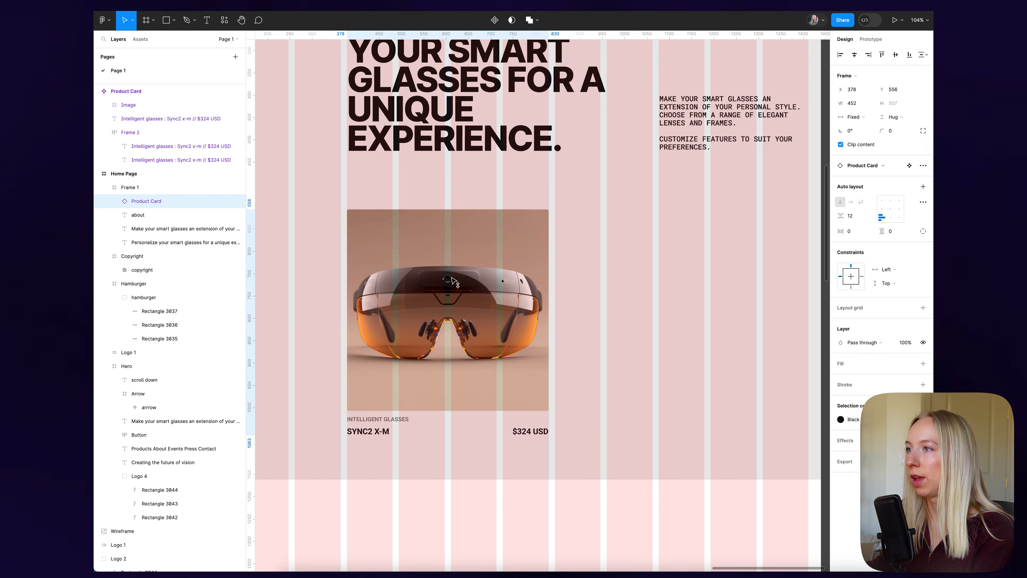
pyautogui.press('alt')
pyautogui.hotkey('shift', 'Up')
pyautogui.hotkey('shift', 'Up')
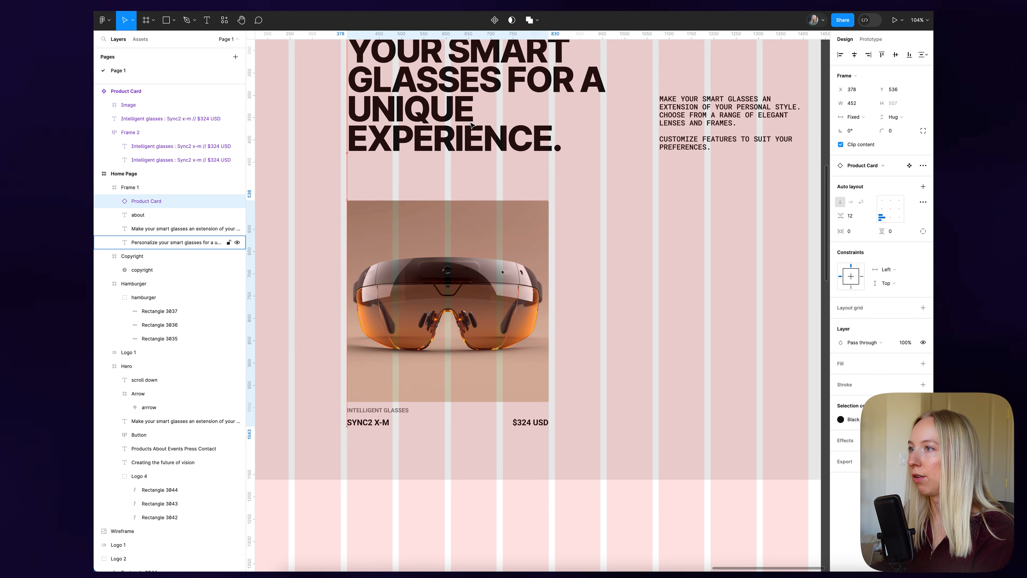
pyautogui.press('Up')
pyautogui.press('Up')
pyautogui.press('Up')
pyautogui.press('Up')
pyautogui.press('Up')
pyautogui.press('Up')
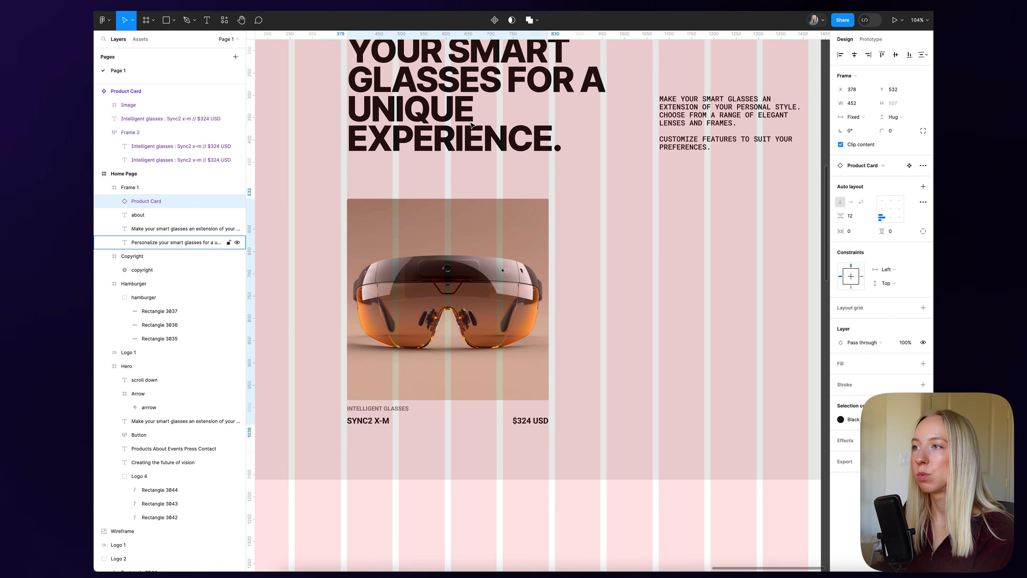
pyautogui.scroll(-5, 474, 210)
pyautogui.doubleClick(472, 237)
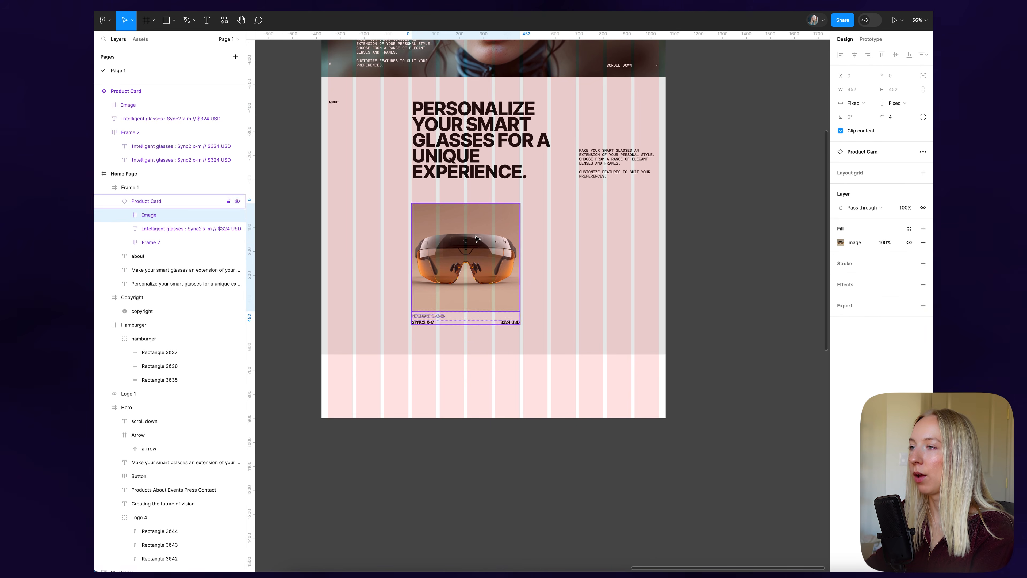
pyautogui.click(711, 234)
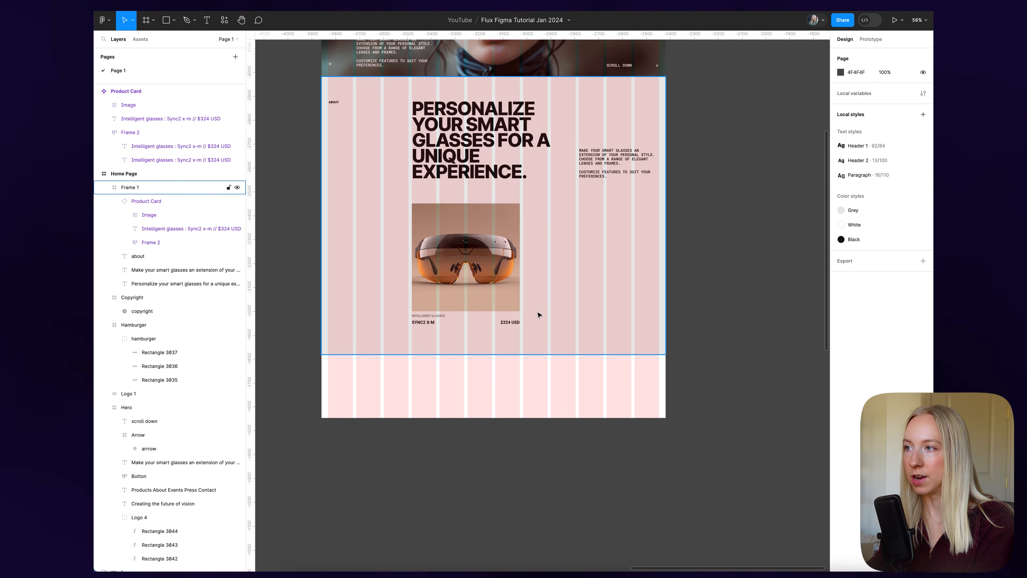
# - Insert a second Product Card instance from the local components beside the first one, at X 844, Y 530
pyautogui.click(141, 39)
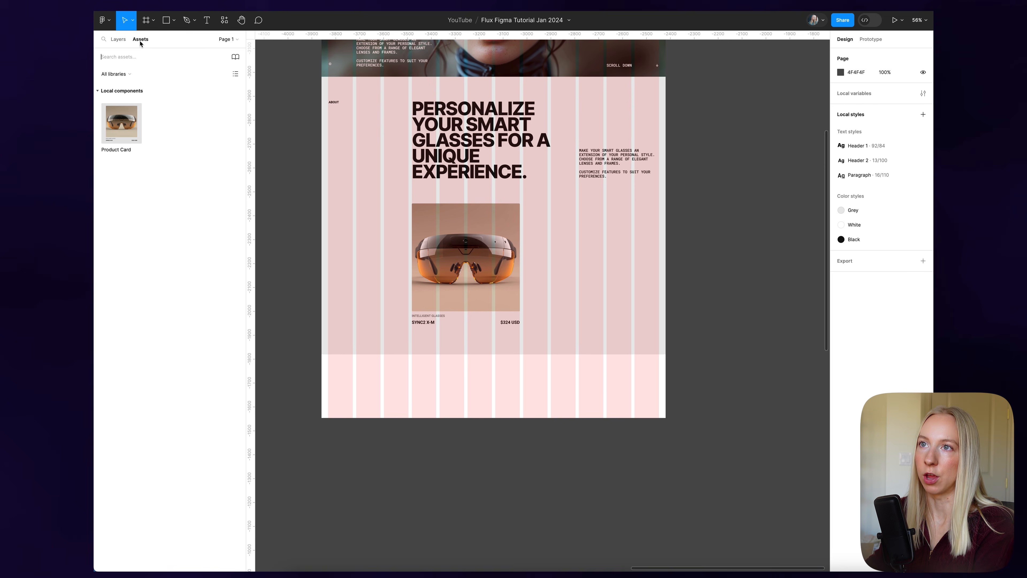
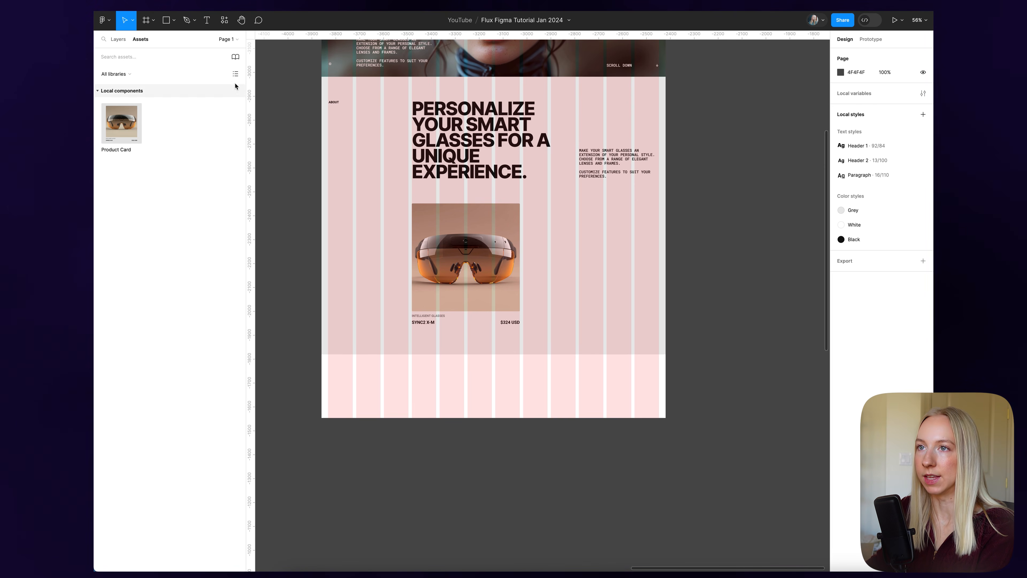
pyautogui.moveTo(123, 122); pyautogui.dragTo(569, 251)
pyautogui.hotkey('shift', '2')
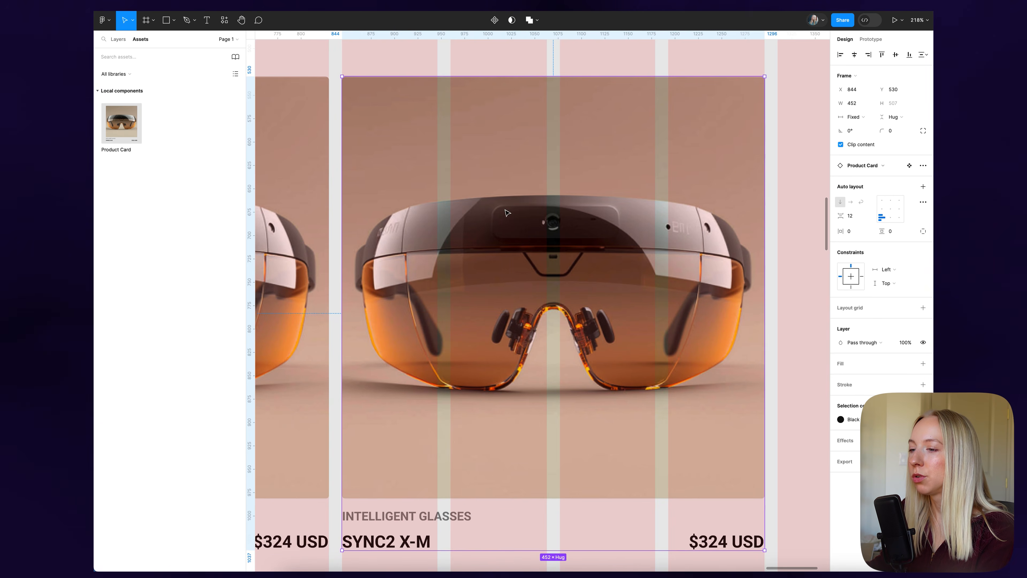
# - Duplicate the second product card to X 1310, Y 530, keeping a gap of 14 between the cards
pyautogui.scroll(-5, 508, 212)
pyautogui.moveTo(529, 243); pyautogui.dragTo(642, 244)
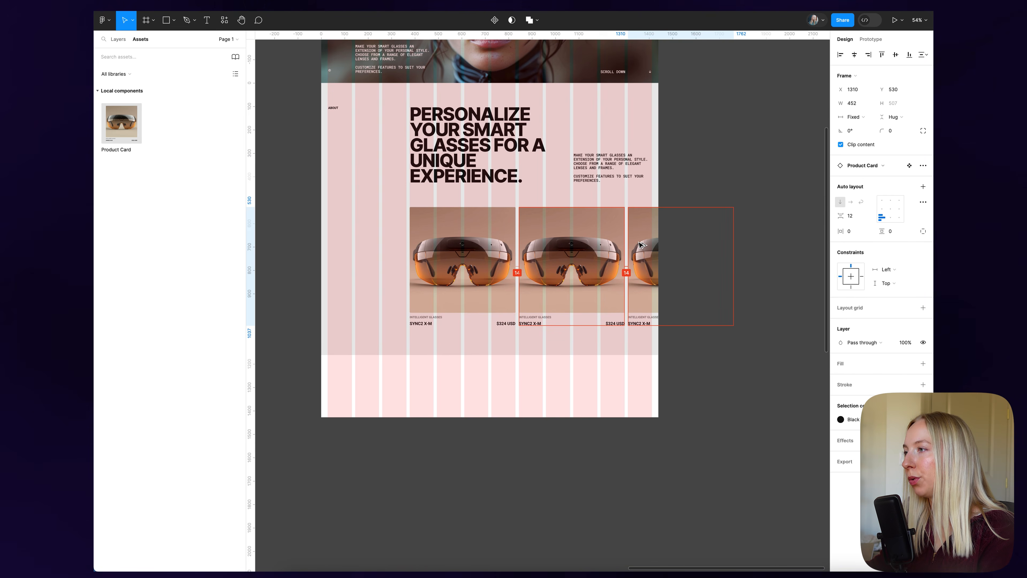
pyautogui.click(777, 294)
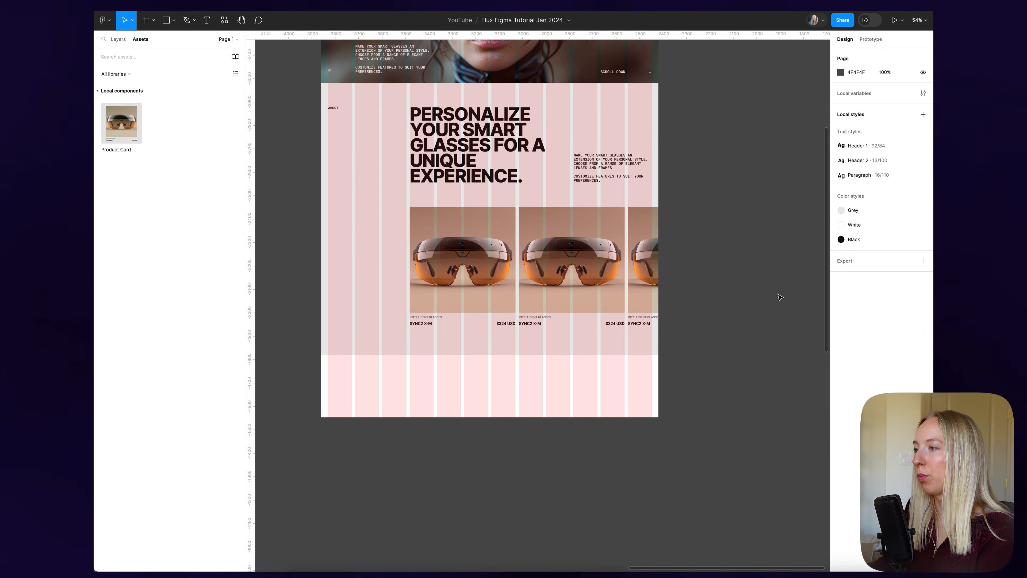
# - Hide the layout grid on the Home Page frame
pyautogui.scroll(-3, 767, 294)
pyautogui.scroll(3, 760, 340)
pyautogui.hotkey('shift', 'g')
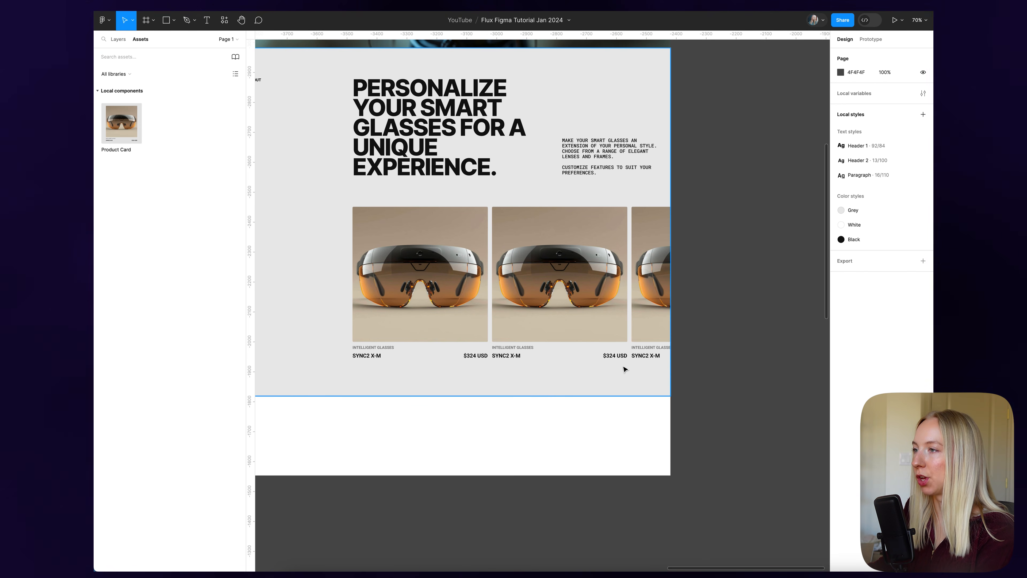
# - Replace the second and third cards' details with the Featured Products copy: MC80 FT-6 at $488 USD and NEXUS 43-M
pyautogui.scroll(-5, 624, 367)
pyautogui.scroll(5, 623, 368)
pyautogui.keyDown('super'); pyautogui.click(524, 356); pyautogui.keyUp('super')
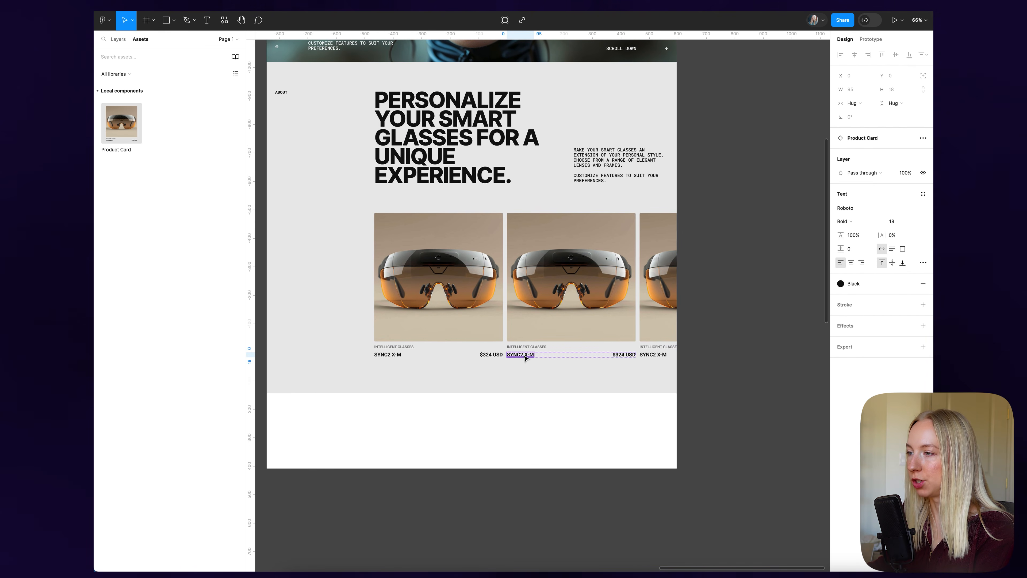
pyautogui.doubleClick(525, 354)
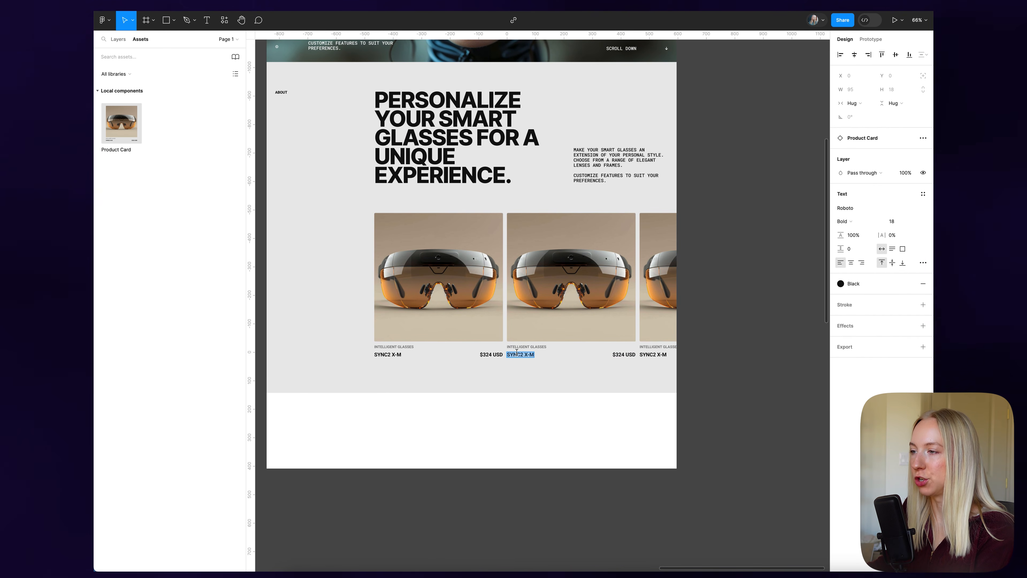
pyautogui.scroll(-5, 715, 371)
pyautogui.scroll(-3, 717, 367)
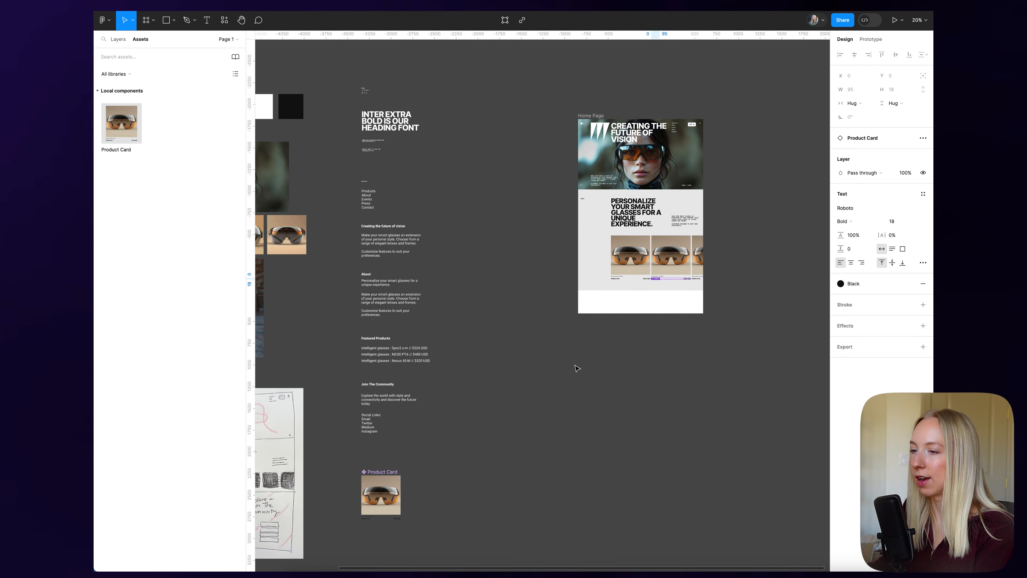
pyautogui.scroll(1, 521, 419)
pyautogui.hscroll(-1, 522, 420)
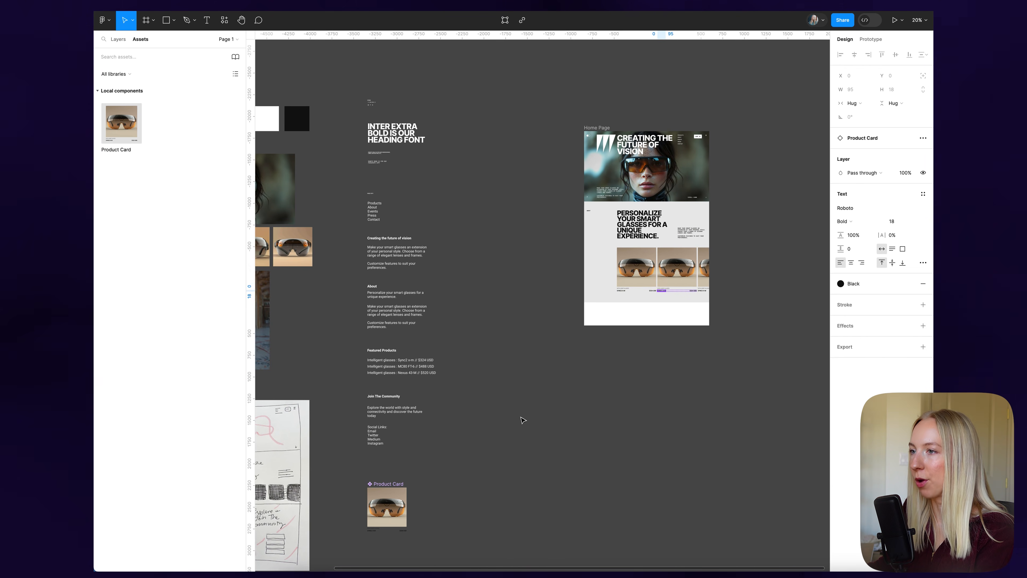
pyautogui.scroll(3, 388, 366)
pyautogui.click(388, 365)
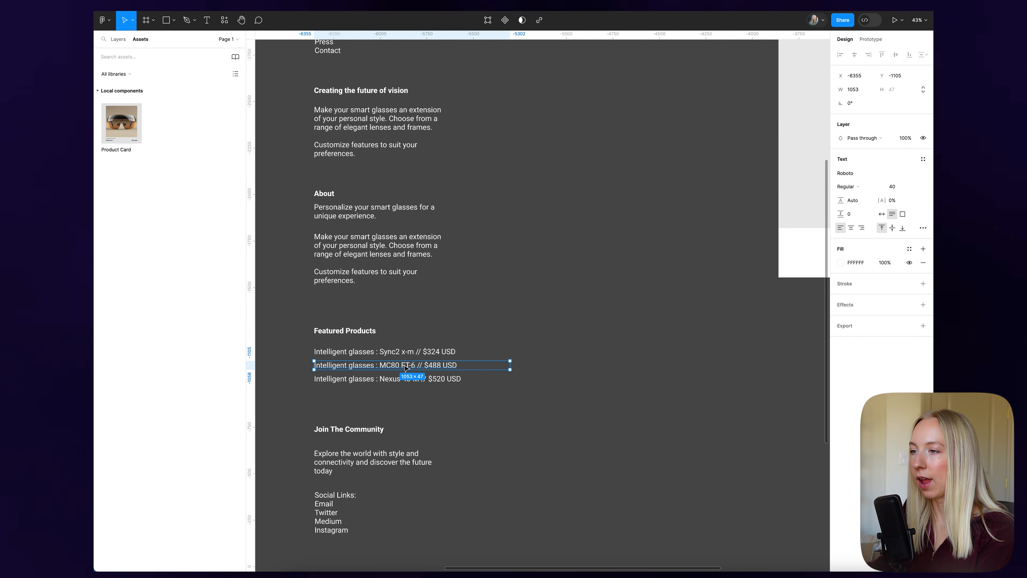
pyautogui.moveTo(381, 365); pyautogui.dragTo(414, 366)
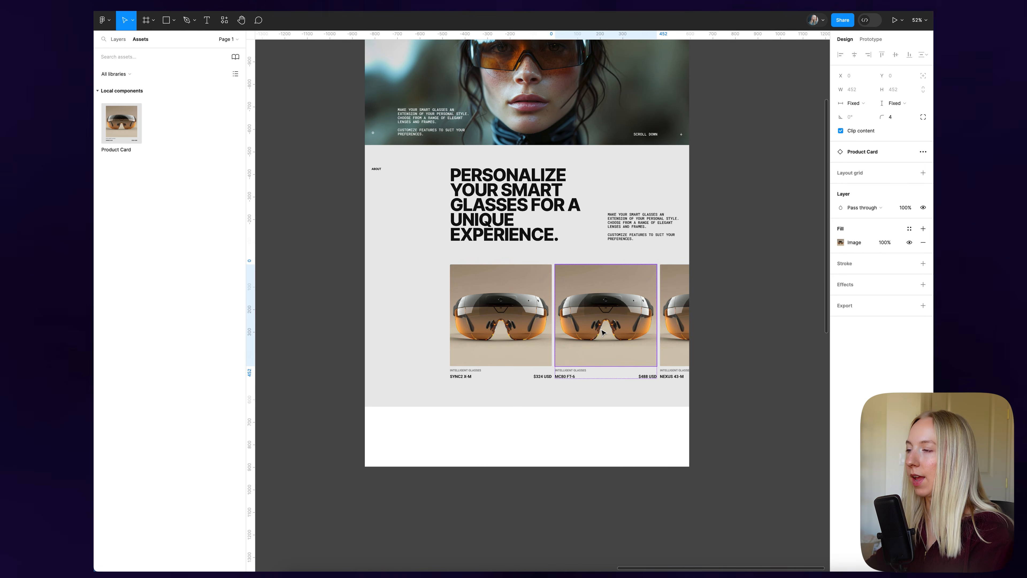
pyautogui.click(778, 428)
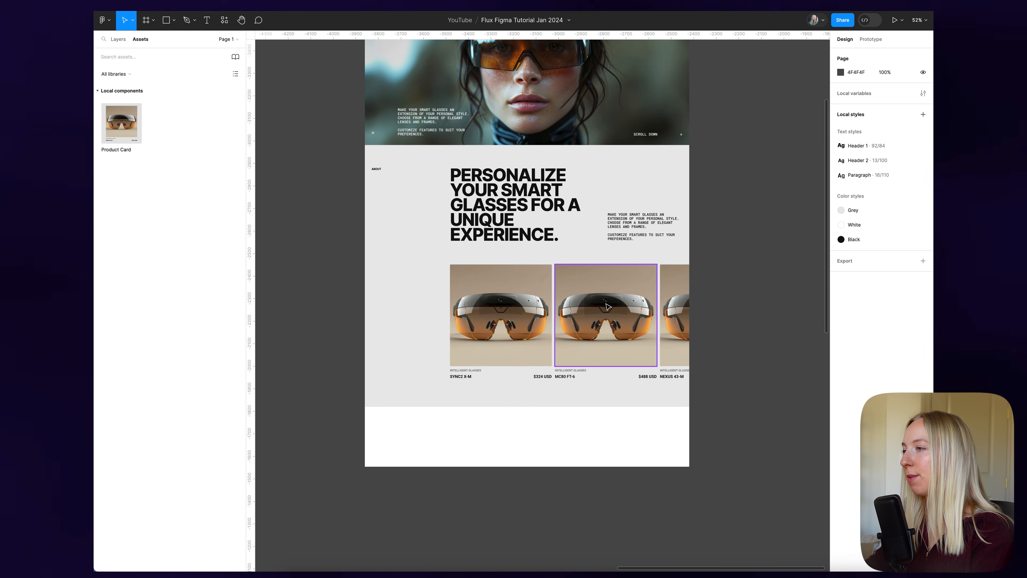
# - Replace the image fills of the second and third product cards with different smart glasses photos
pyautogui.click(608, 308)
pyautogui.click(840, 242)
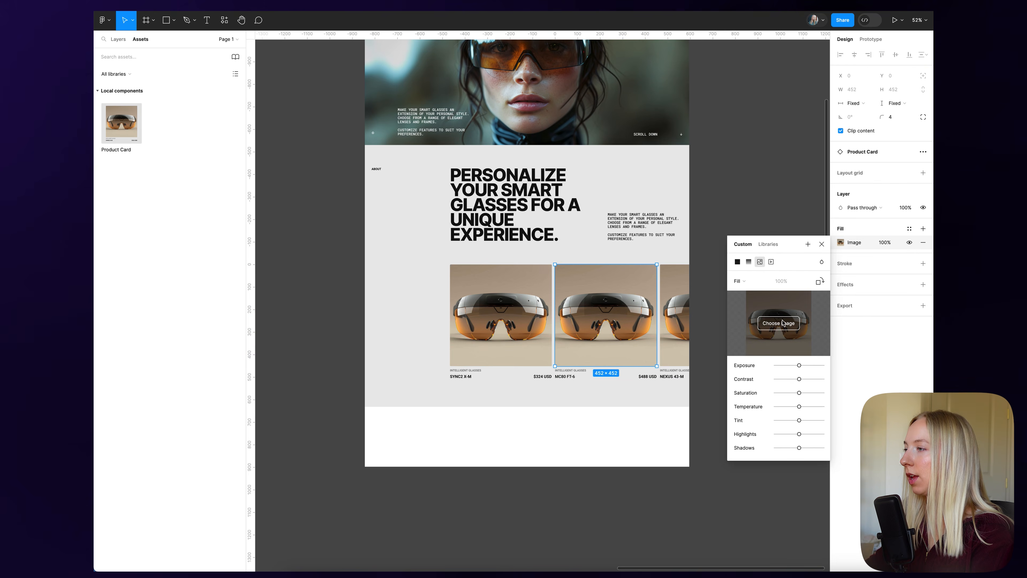
pyautogui.click(765, 324)
pyautogui.click(431, 244)
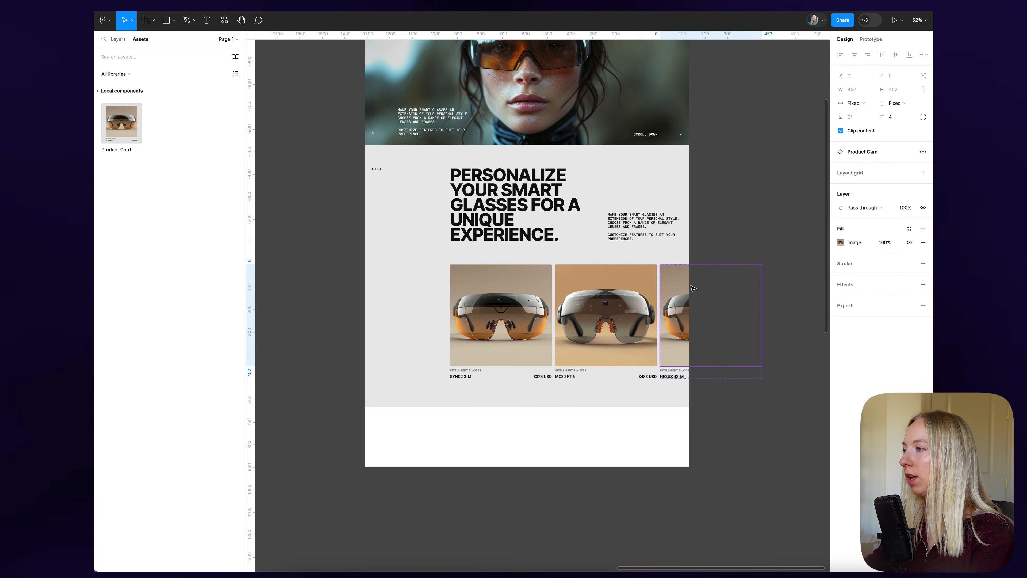
pyautogui.click(840, 242)
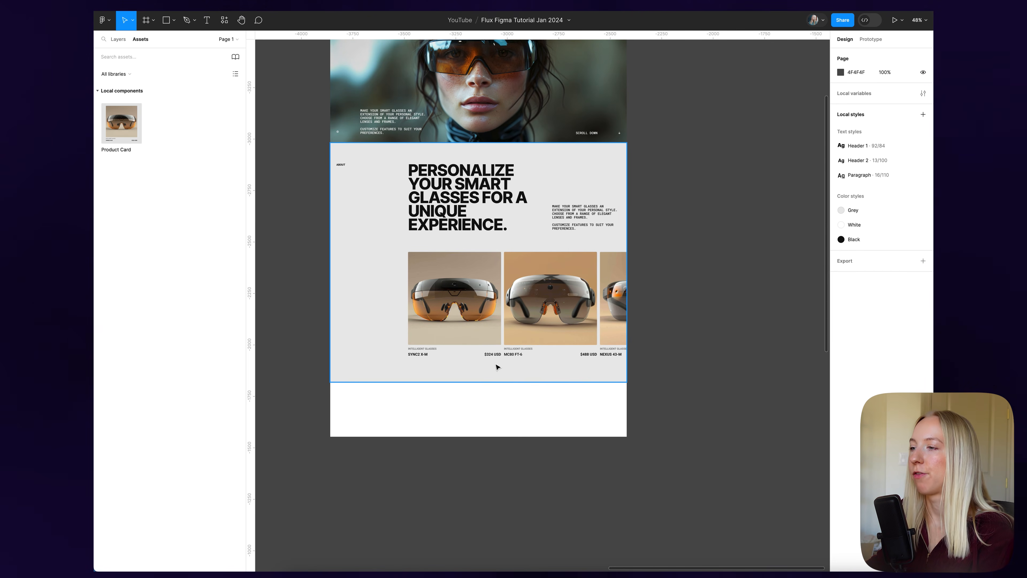
pyautogui.scroll(5, 494, 367)
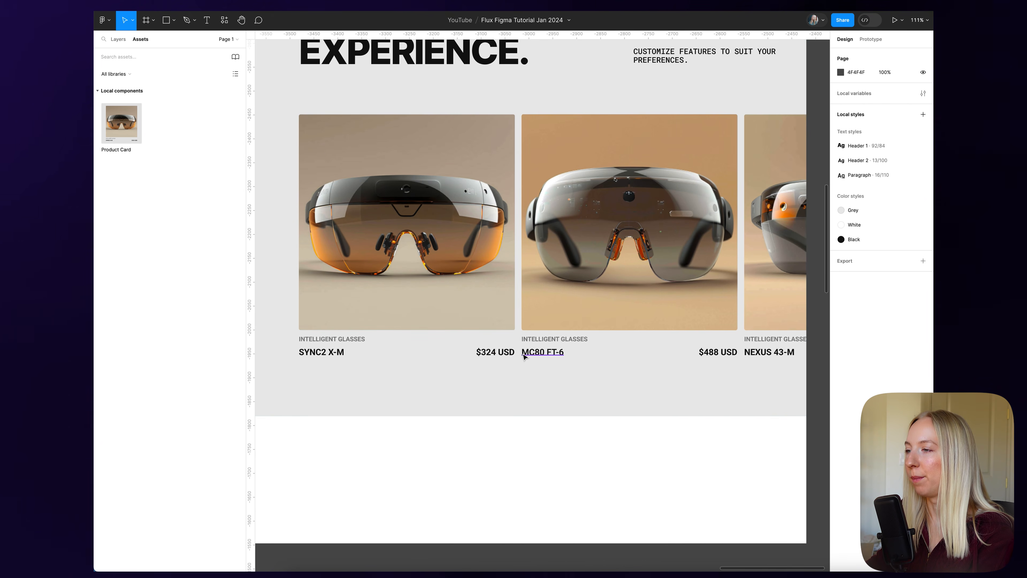
pyautogui.scroll(-3, 521, 355)
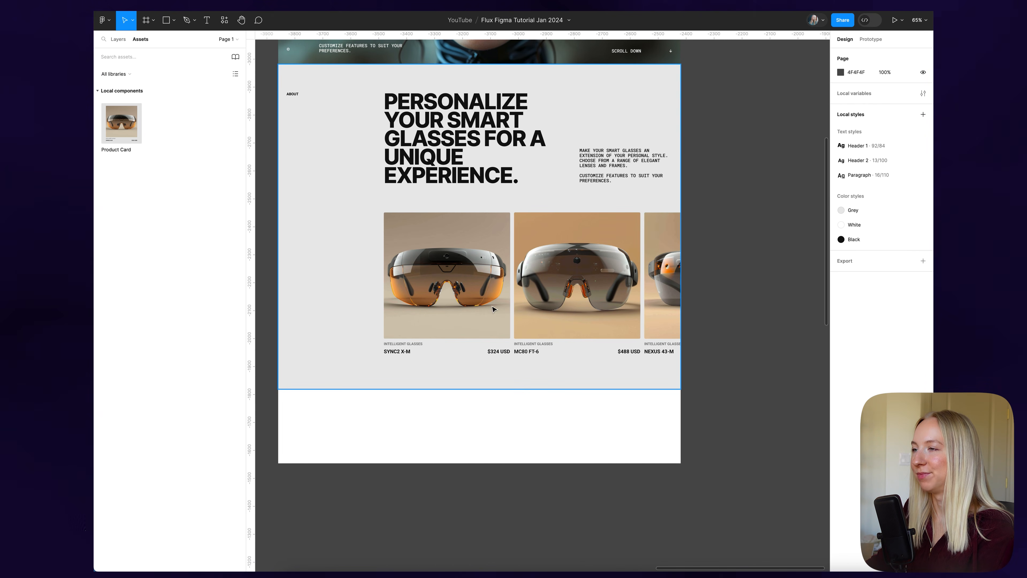
# - Group the three product cards into one horizontal auto layout frame
pyautogui.doubleClick(486, 297)
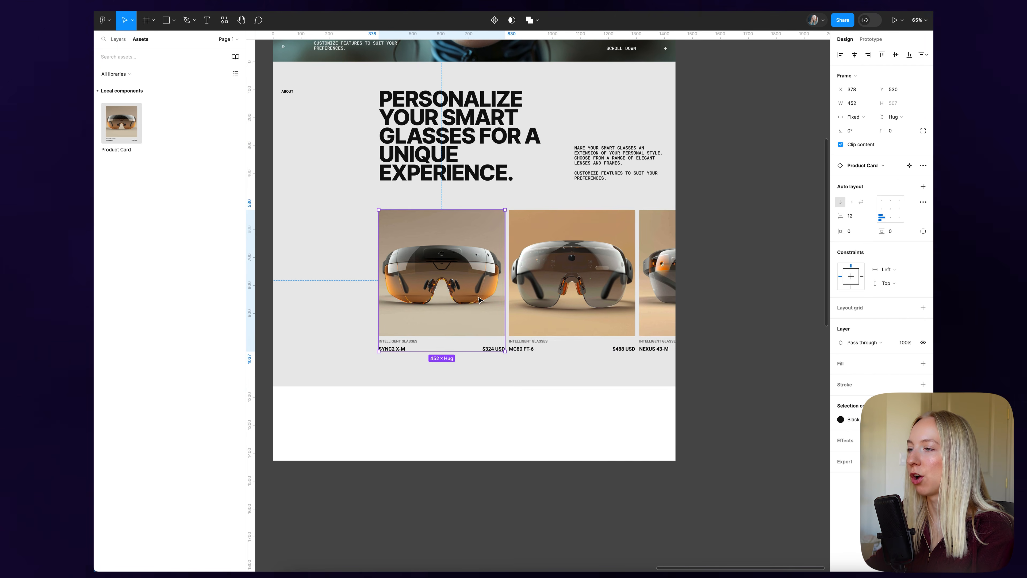
pyautogui.keyDown('shift'); pyautogui.click(552, 281); pyautogui.keyUp('shift')
pyautogui.keyDown('shift'); pyautogui.click(648, 259); pyautogui.keyUp('shift')
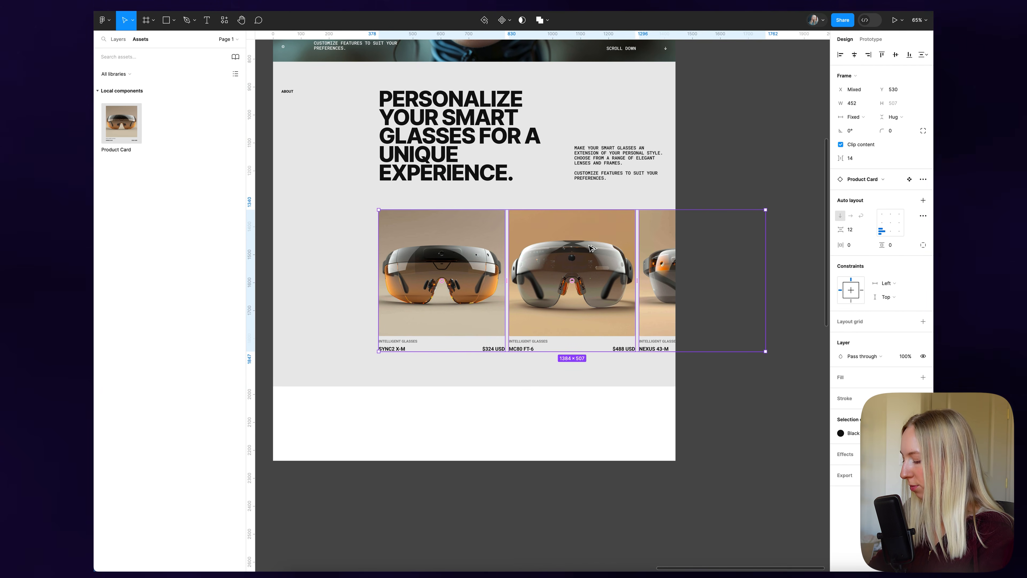
pyautogui.press('super+alt+g')
pyautogui.click(922, 165)
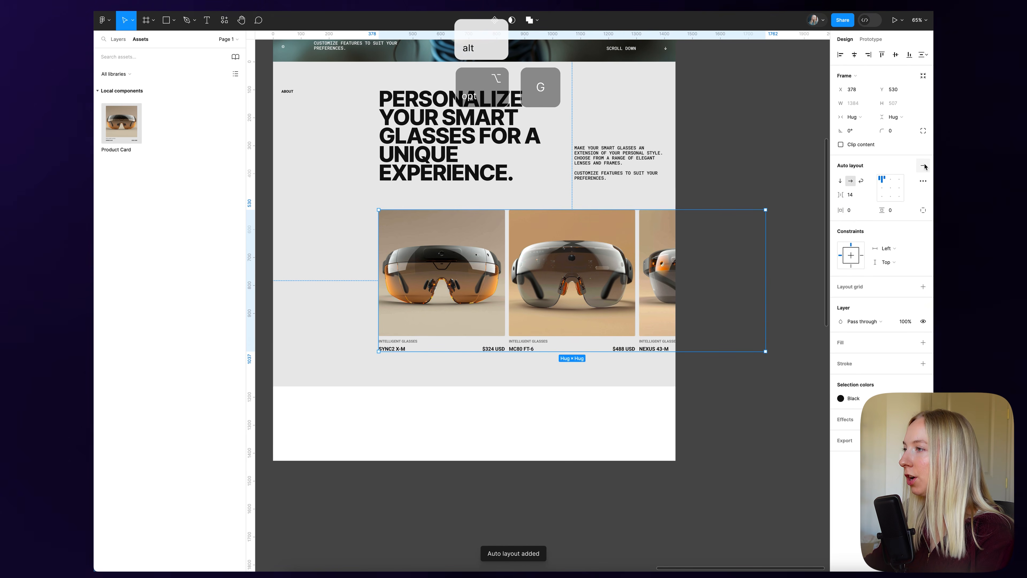
# - Set the gap between the cards in the auto layout row to 32
pyautogui.moveTo(841, 194); pyautogui.dragTo(857, 196)
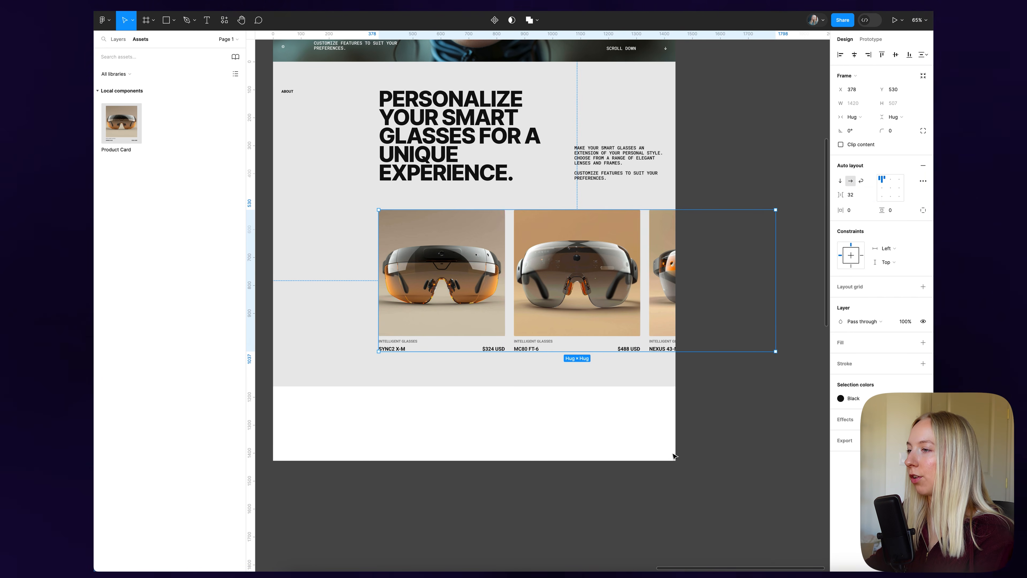
pyautogui.click(706, 473)
pyautogui.scroll(-5, 731, 425)
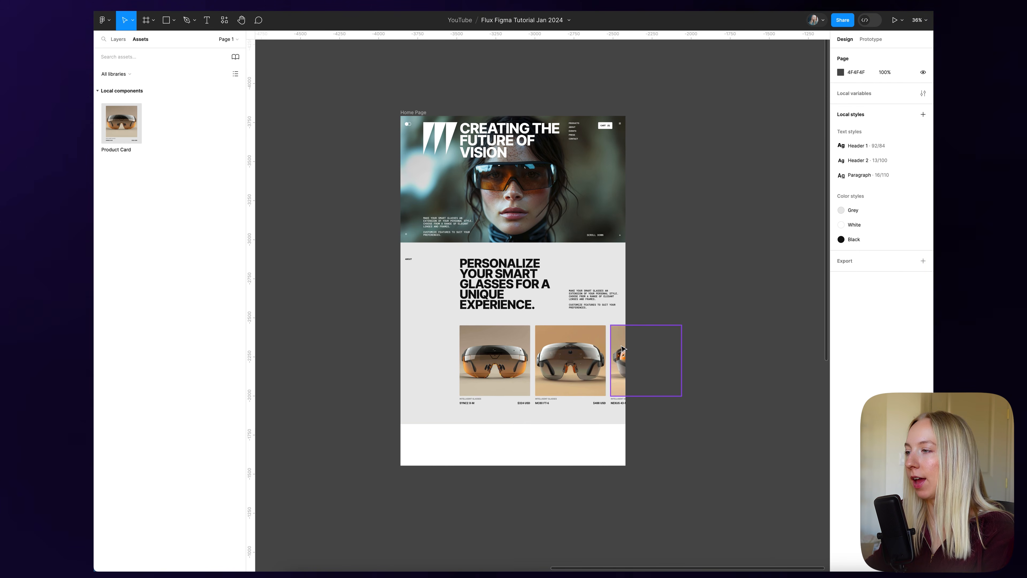
pyautogui.click(620, 347)
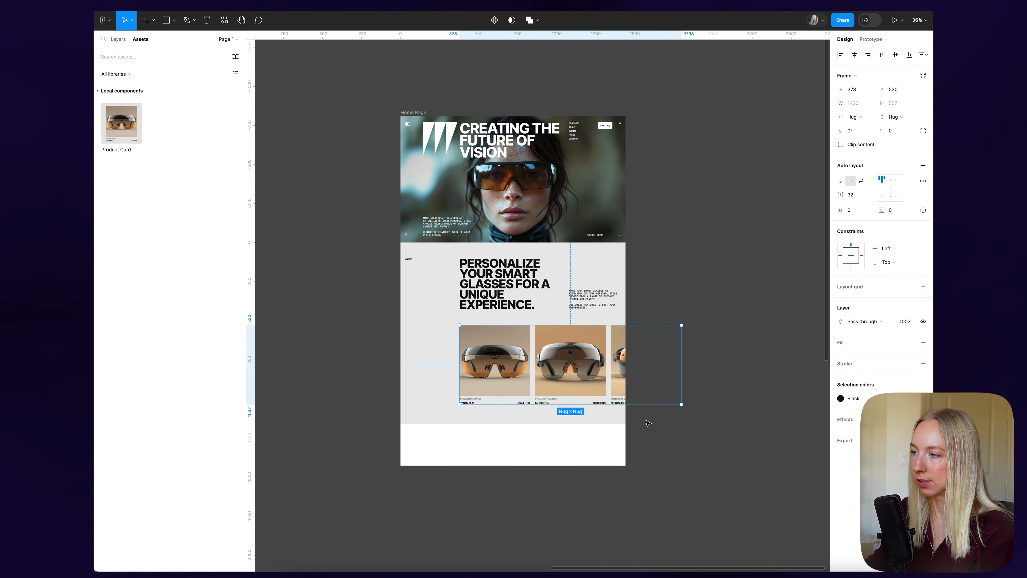
pyautogui.click(748, 405)
pyautogui.scroll(3, 702, 412)
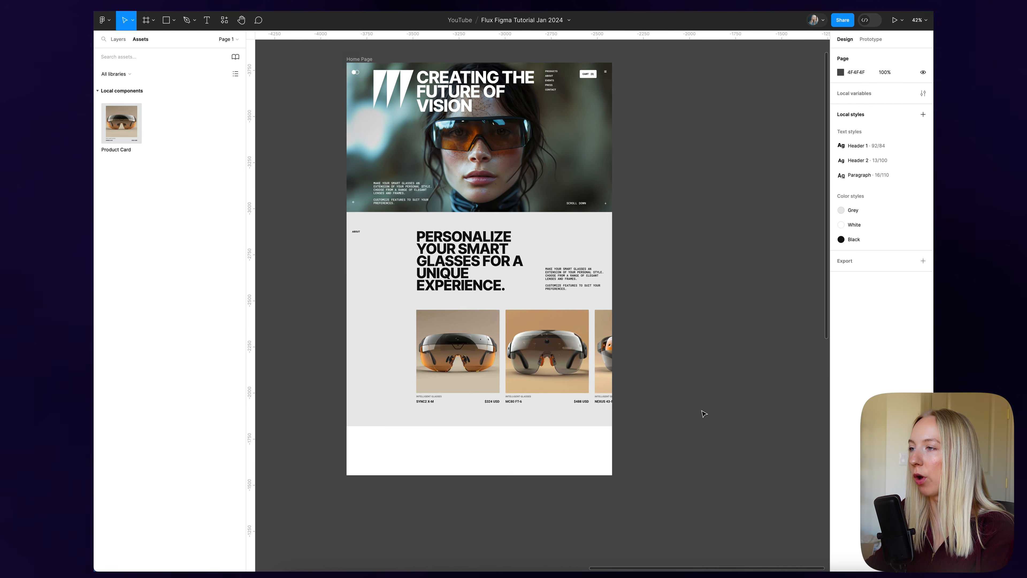
pyautogui.hscroll(-2, 520, 362)
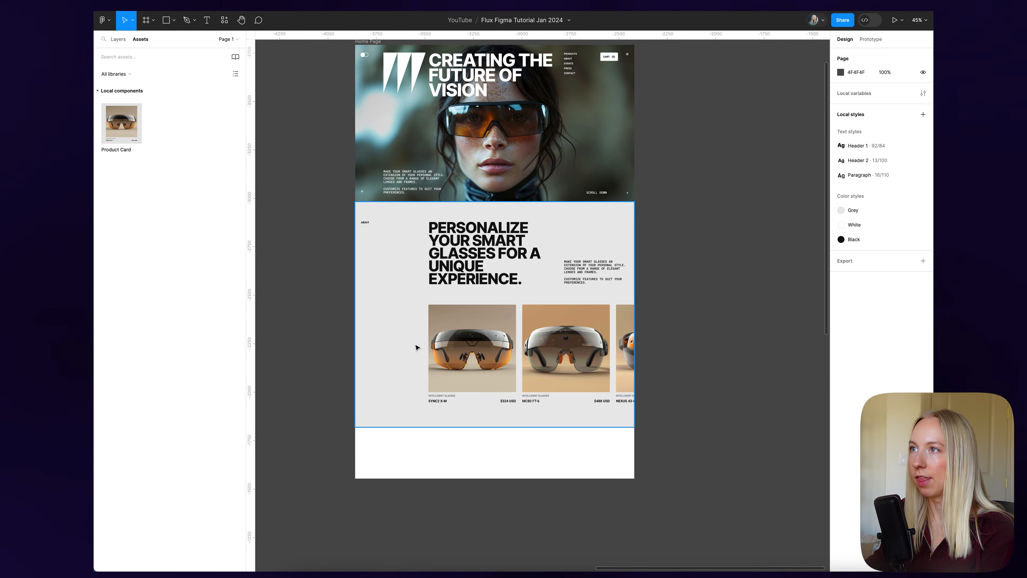
pyautogui.scroll(2, 415, 348)
pyautogui.click(375, 80)
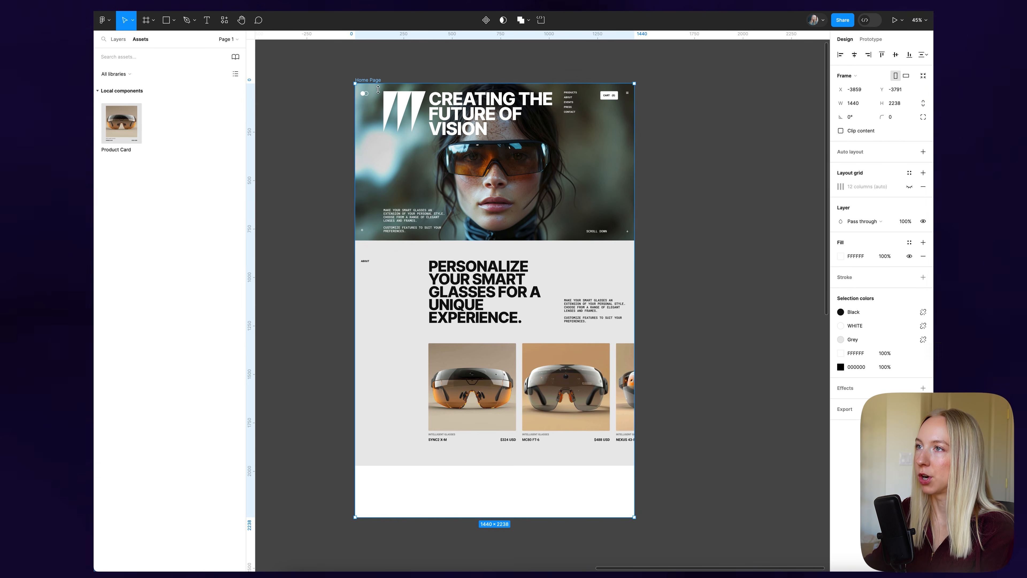
# - Turn off Clip content on the about section to check the third card's overflow, and restore the clipping
pyautogui.click(522, 379)
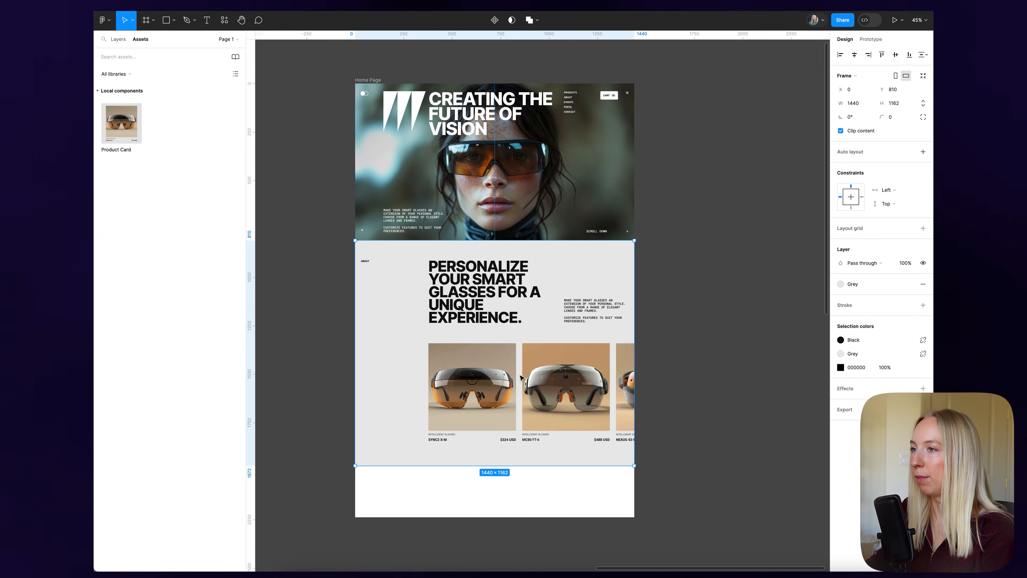
pyautogui.click(840, 131)
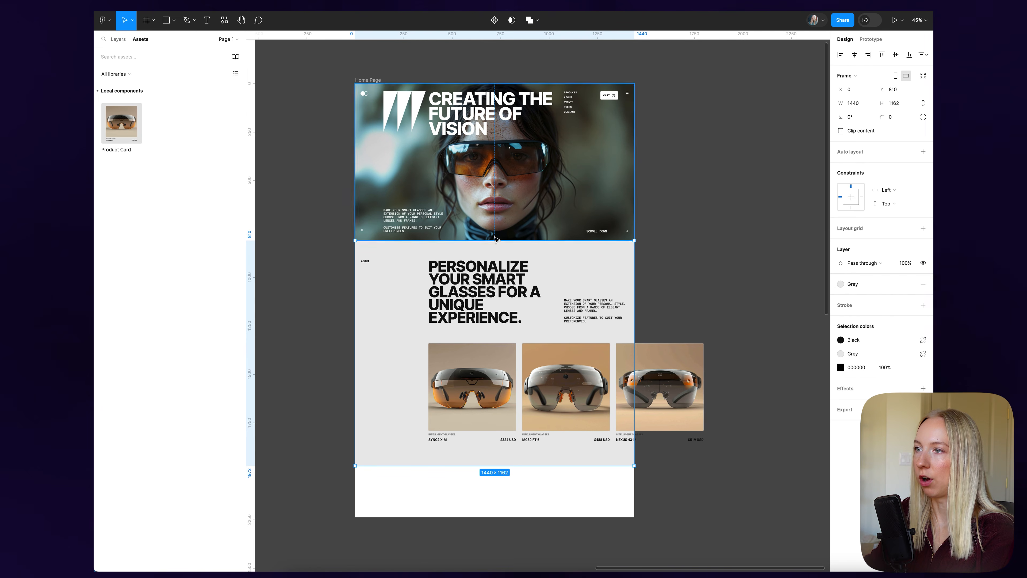
pyautogui.click(773, 321)
pyautogui.scroll(-3, 607, 372)
pyautogui.scroll(3, 590, 388)
pyautogui.scroll(-2, 464, 352)
pyautogui.scroll(-2, 463, 352)
pyautogui.hscroll(2, 550, 362)
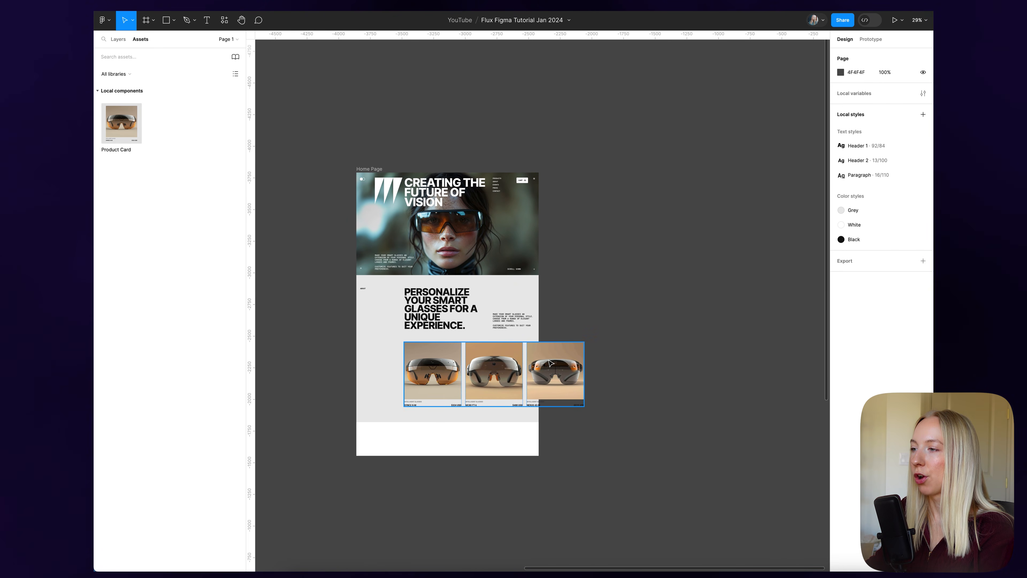
pyautogui.click(564, 361)
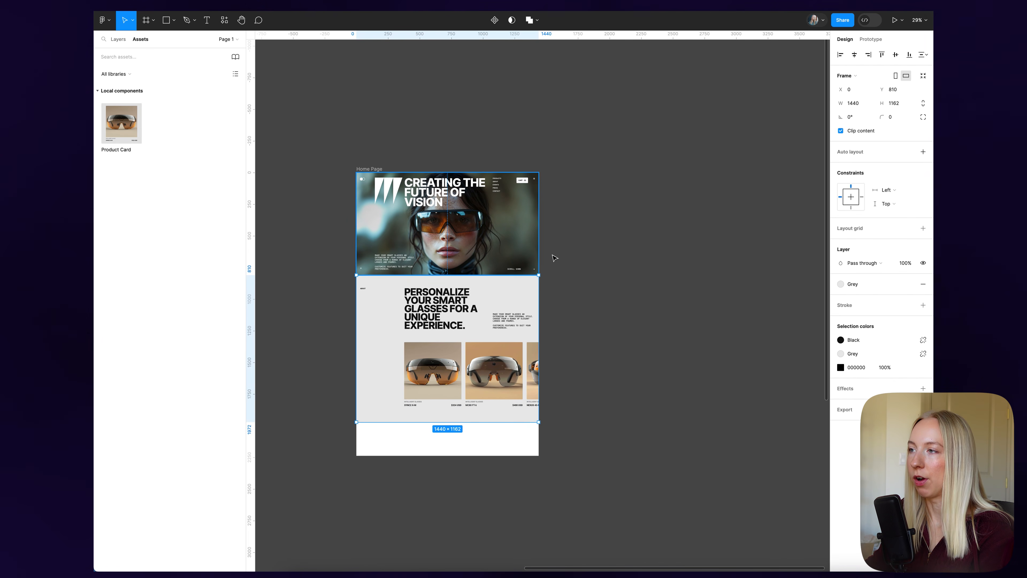
# - Turn on Clip content for the product card row, and try shrinking its frame to 748 by 487
pyautogui.click(495, 380)
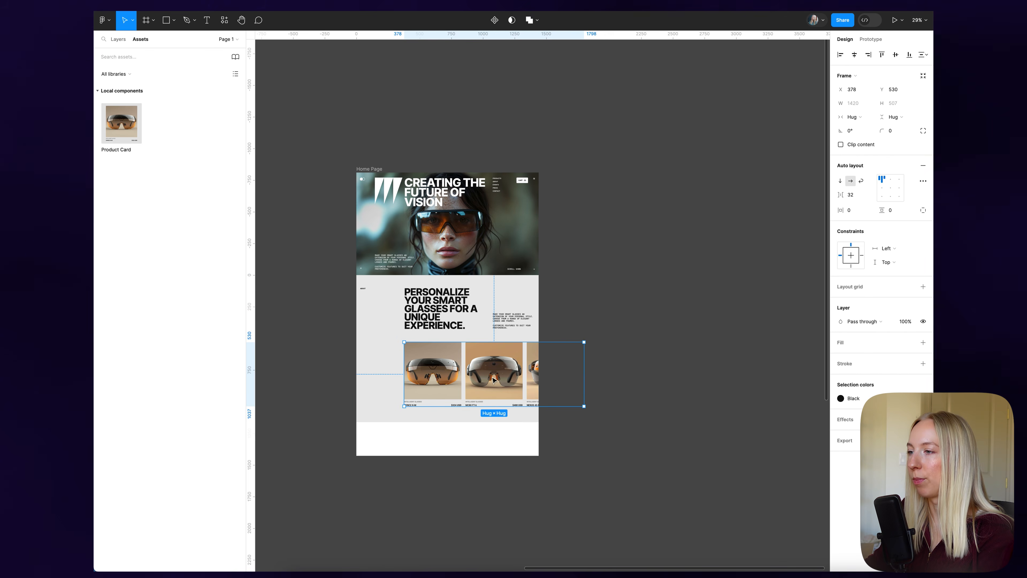
pyautogui.scroll(3, 459, 382)
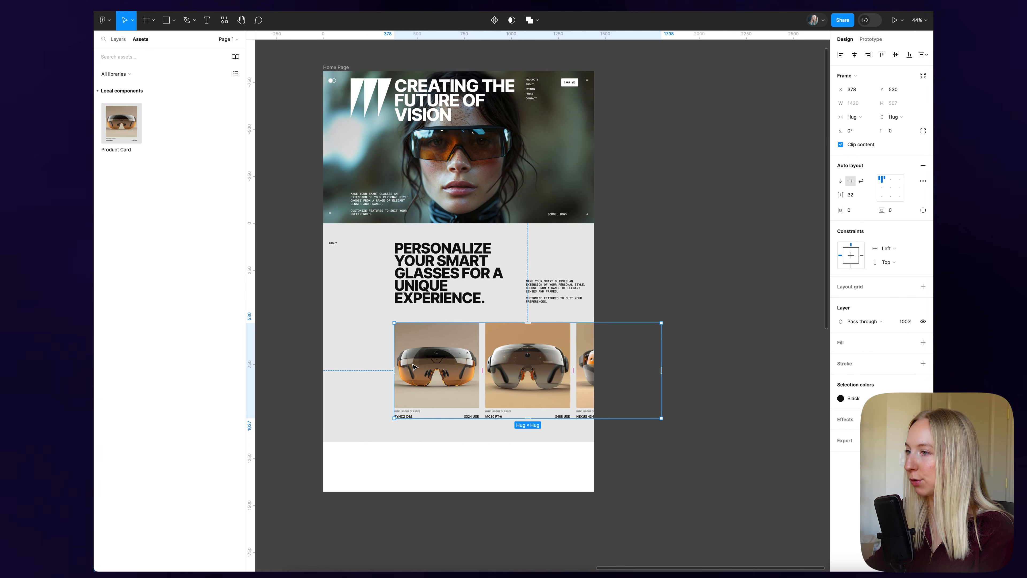
pyautogui.moveTo(661, 373); pyautogui.dragTo(535, 377)
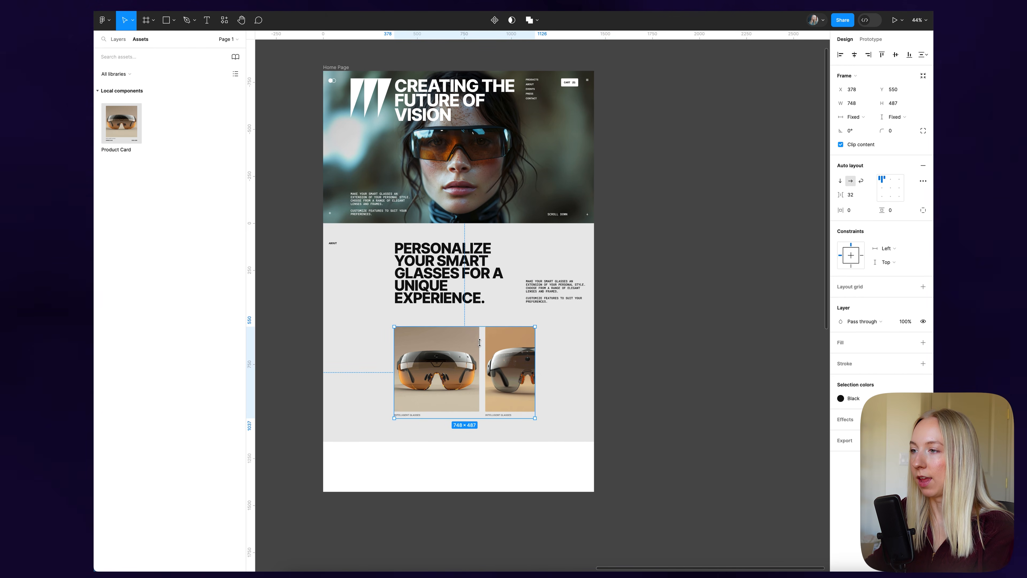
pyautogui.press('super+z')
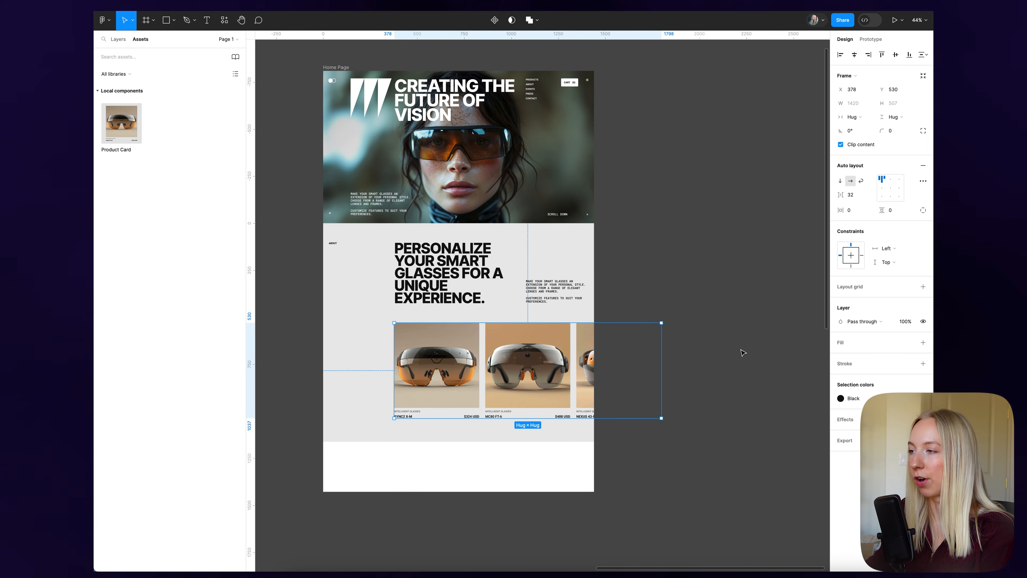
# - Narrow the product card row's frame to 1062 wide so that it ends at the page's right edge
pyautogui.click(727, 352)
pyautogui.doubleClick(547, 357)
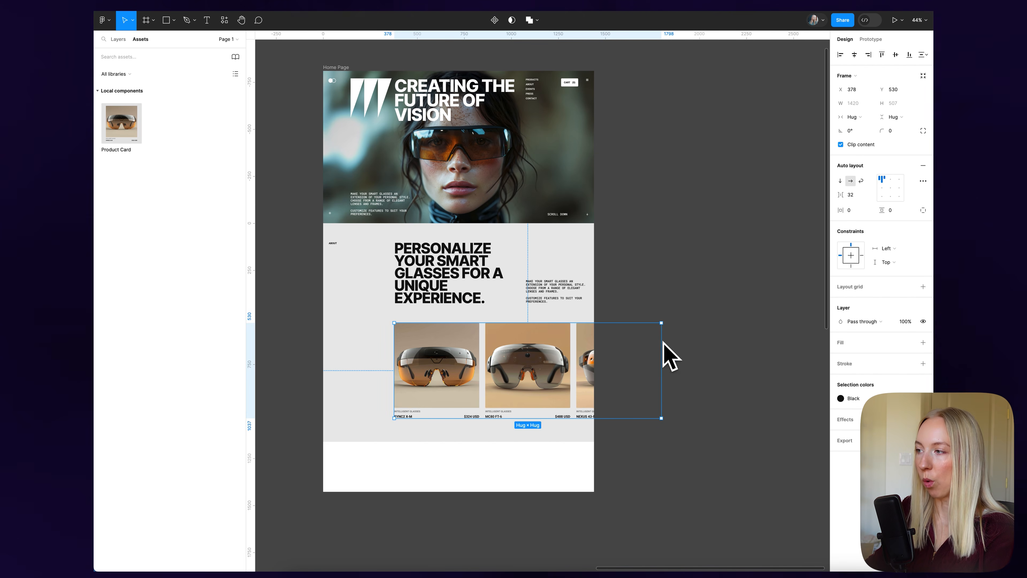
pyautogui.moveTo(661, 349); pyautogui.dragTo(595, 348)
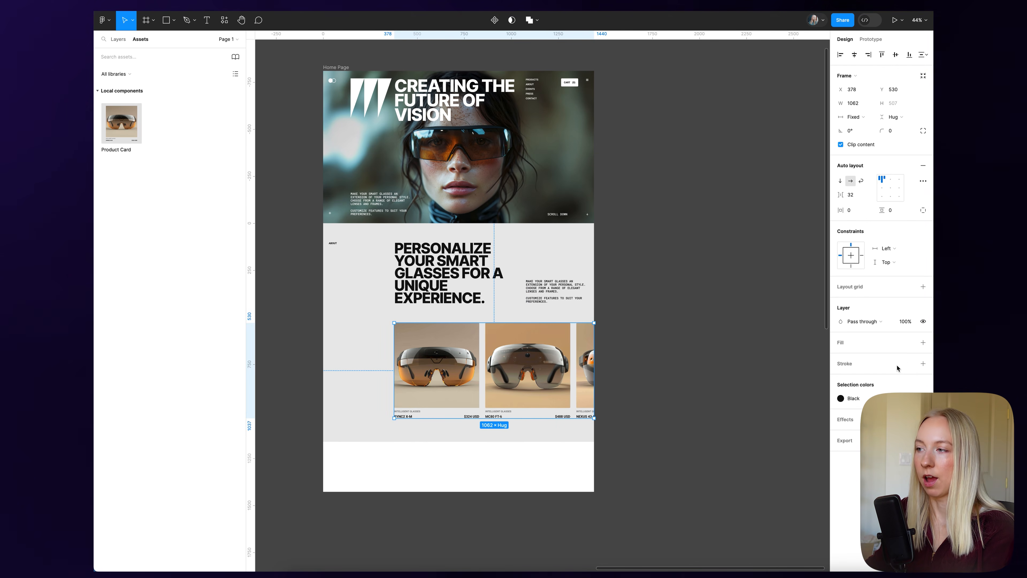
pyautogui.click(716, 330)
pyautogui.scroll(-5, 724, 319)
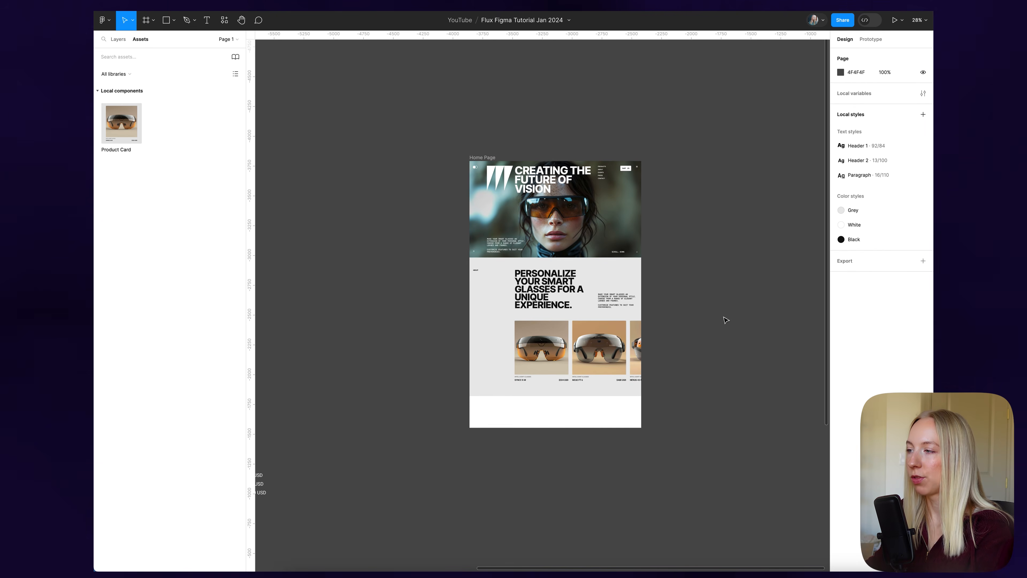
pyautogui.scroll(4, 596, 338)
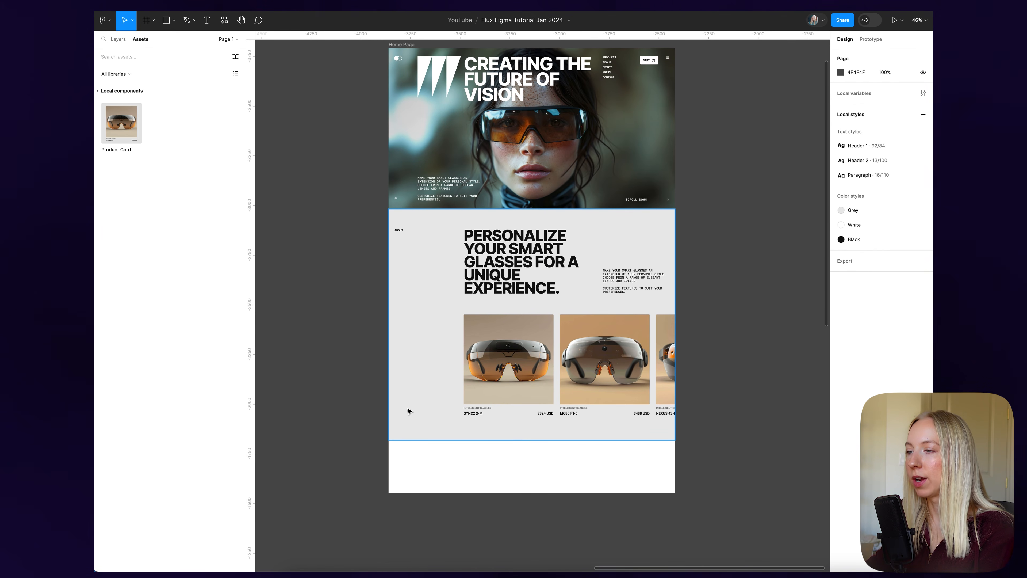
pyautogui.scroll(3, 418, 414)
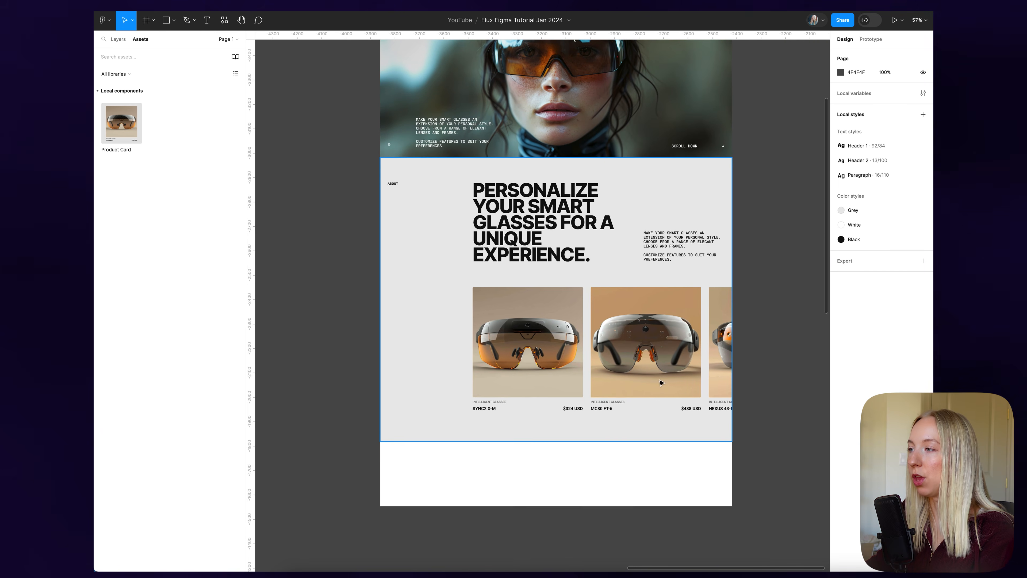
# - Draw a 60 by 60 frame in the about section, left of the first product card, and fill it with the White style
pyautogui.hscroll(2, 666, 360)
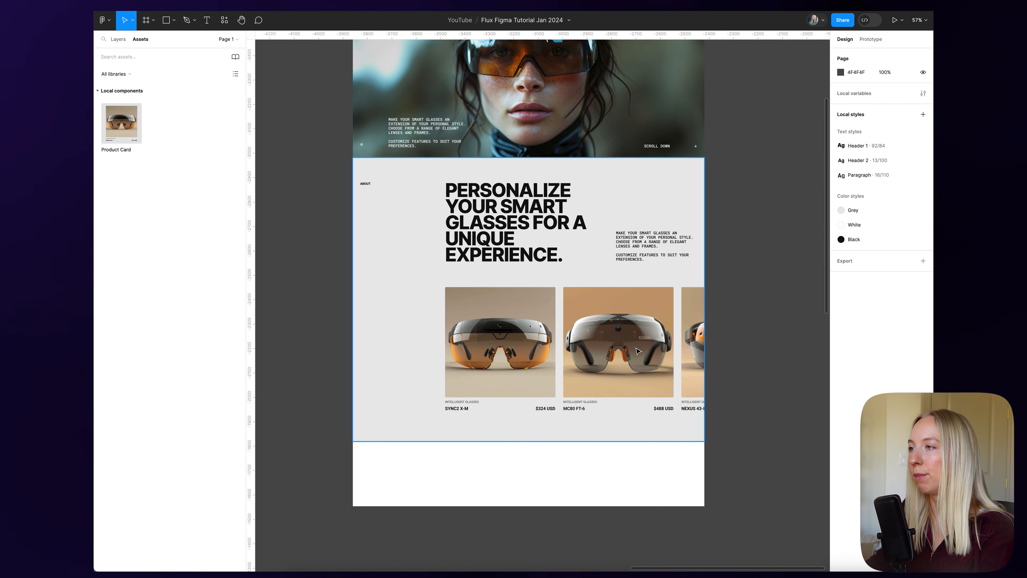
pyautogui.scroll(5, 400, 360)
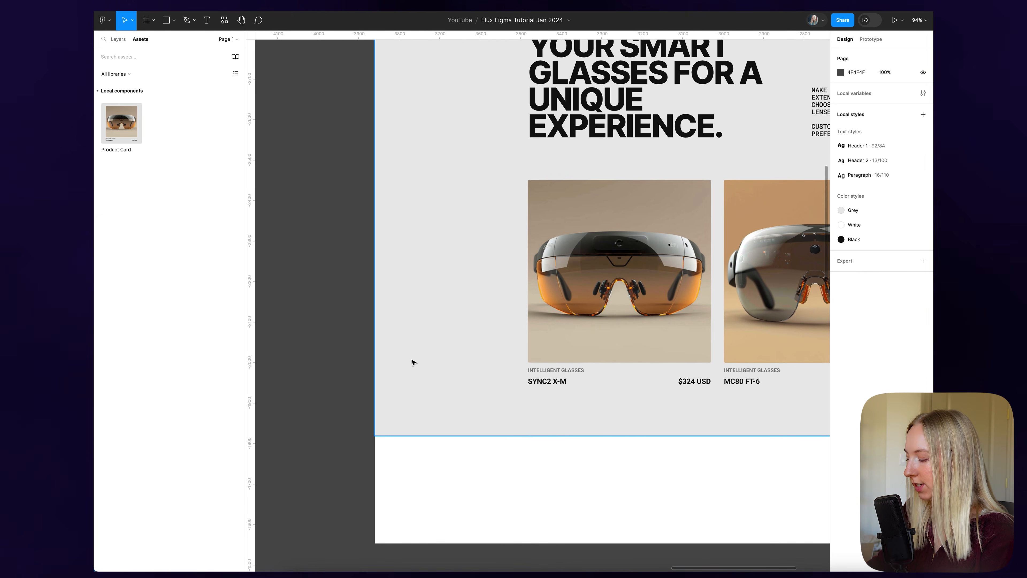
pyautogui.press('f')
pyautogui.moveTo(393, 345); pyautogui.dragTo(418, 368)
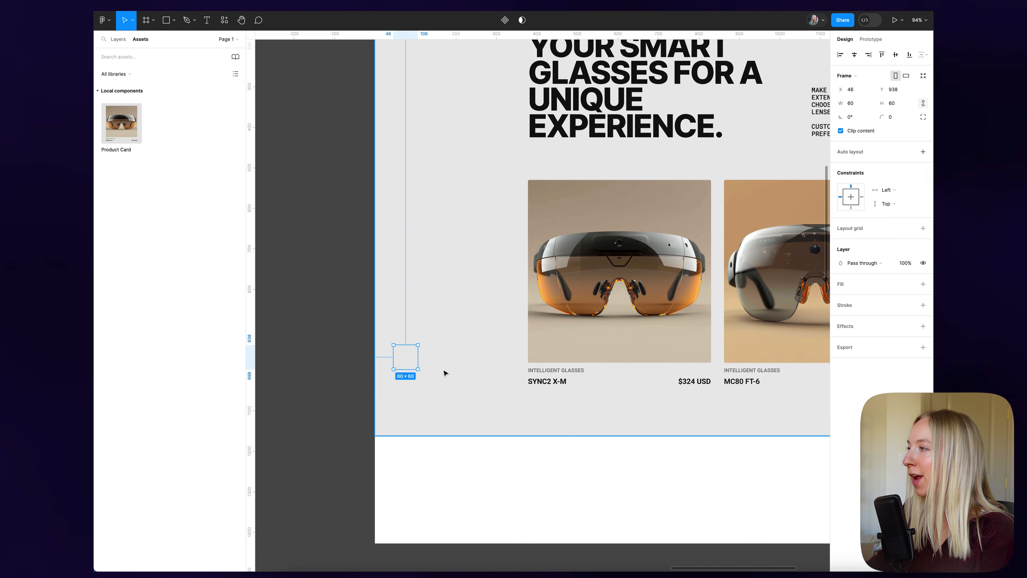
pyautogui.hscroll(2, 444, 372)
pyautogui.click(909, 284)
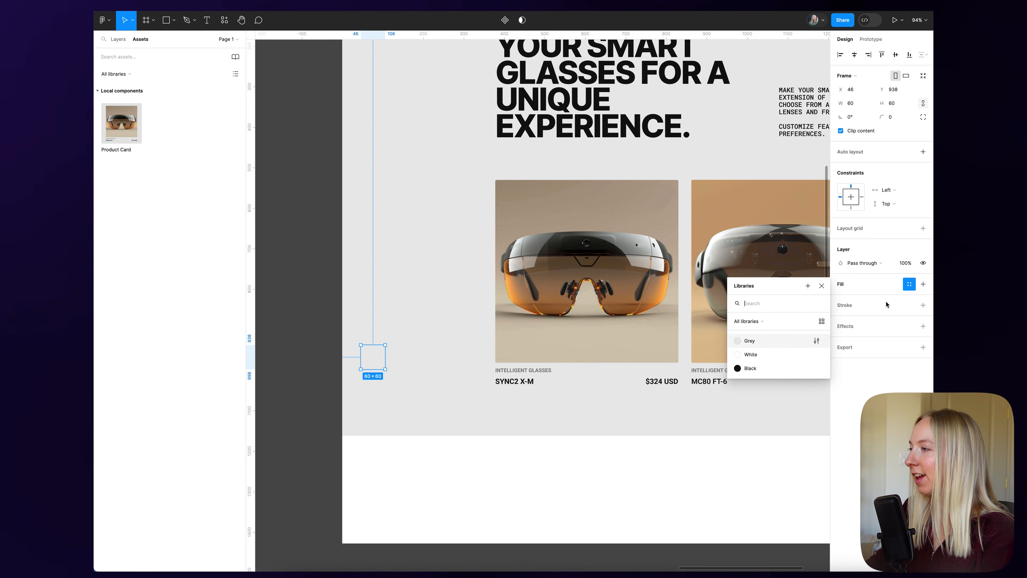
pyautogui.click(738, 355)
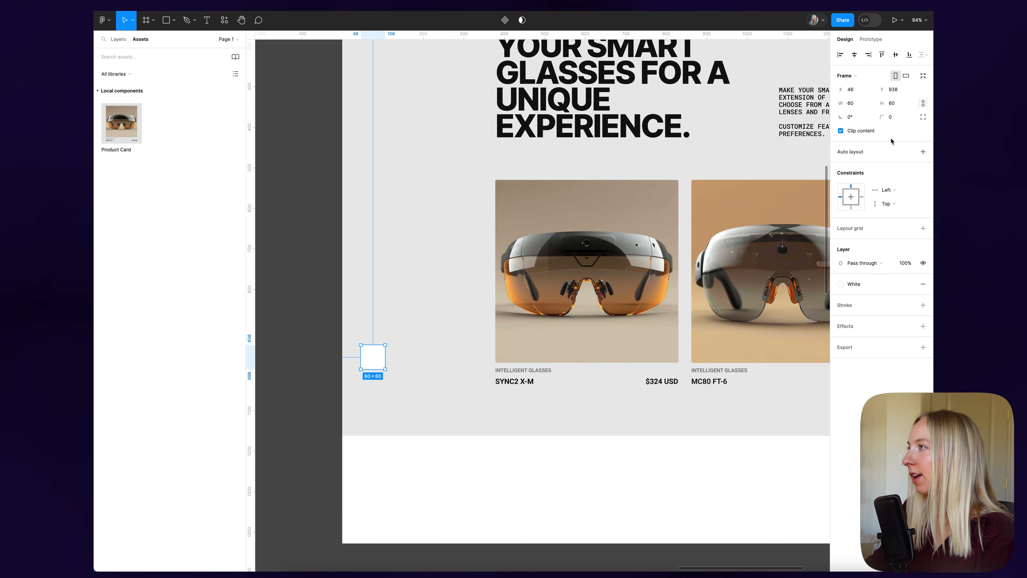
# - Set the white square frame's corner radius to 4
pyautogui.click(893, 118)
pyautogui.write('4')
pyautogui.press('Return')
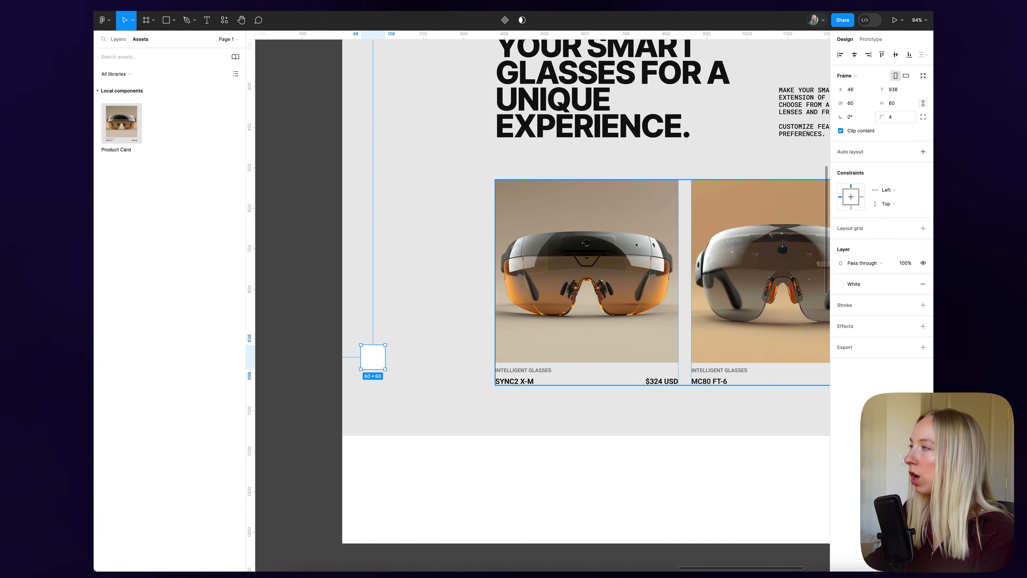
pyautogui.click(321, 344)
# - Copy the arrow icon next to the hero's Scroll Down text and paste it into the white square
pyautogui.scroll(3, 340, 364)
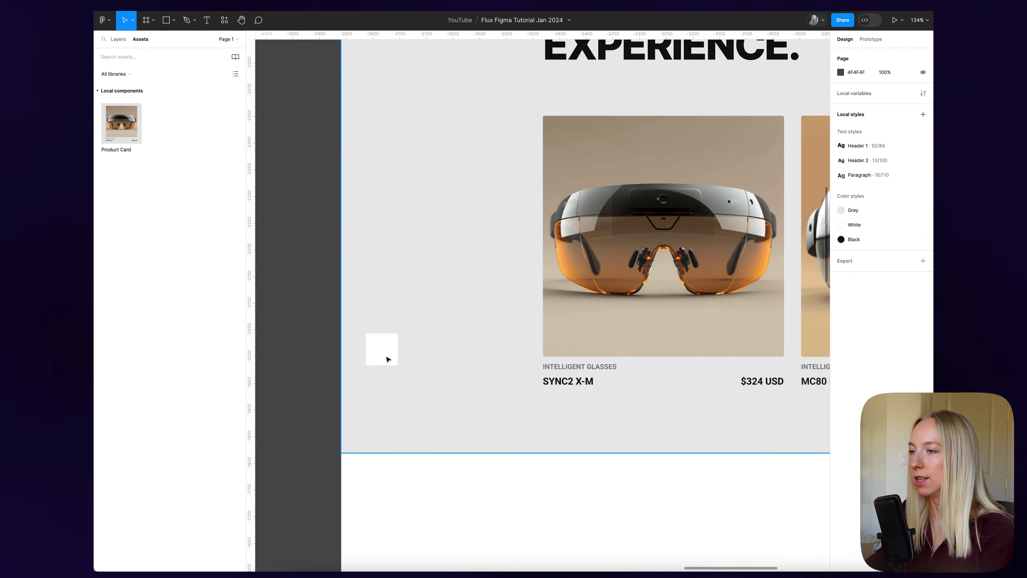
pyautogui.scroll(-5, 445, 356)
pyautogui.scroll(3, 432, 354)
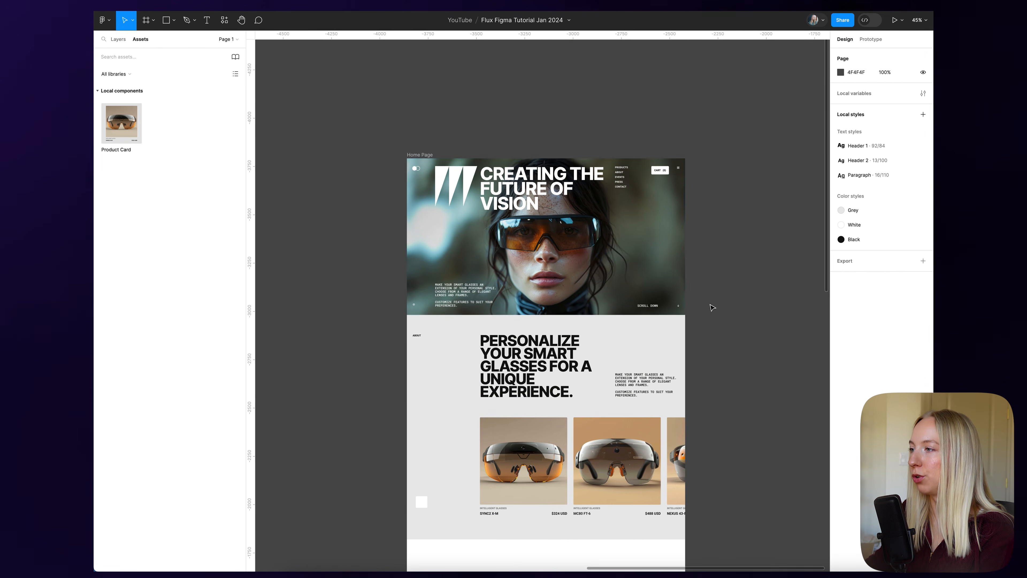
pyautogui.scroll(5, 703, 316)
pyautogui.click(604, 313)
pyautogui.scroll(-8, 717, 316)
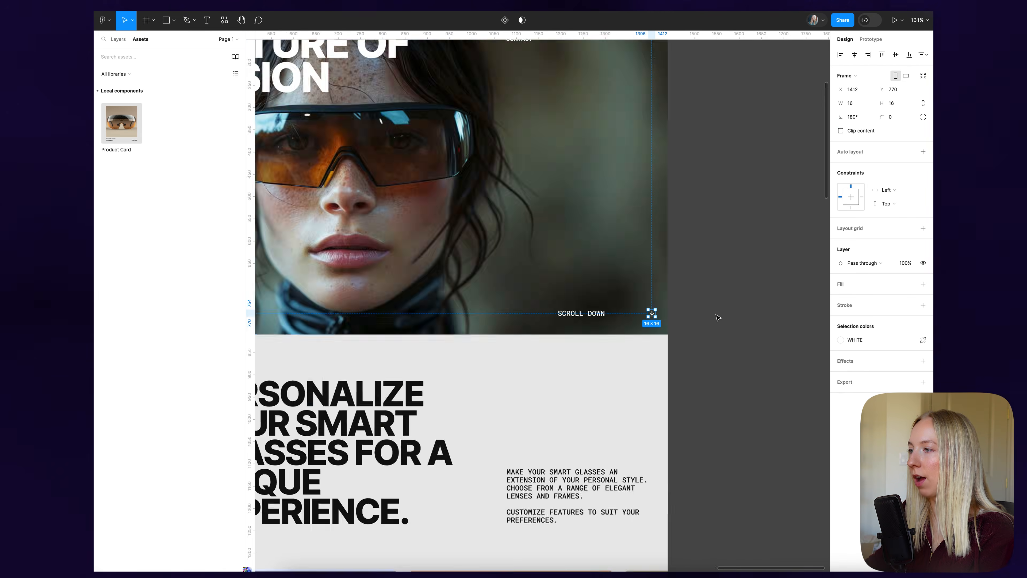
pyautogui.scroll(5, 478, 501)
pyautogui.click(508, 390)
pyautogui.hotkey('ctrl', 'v')
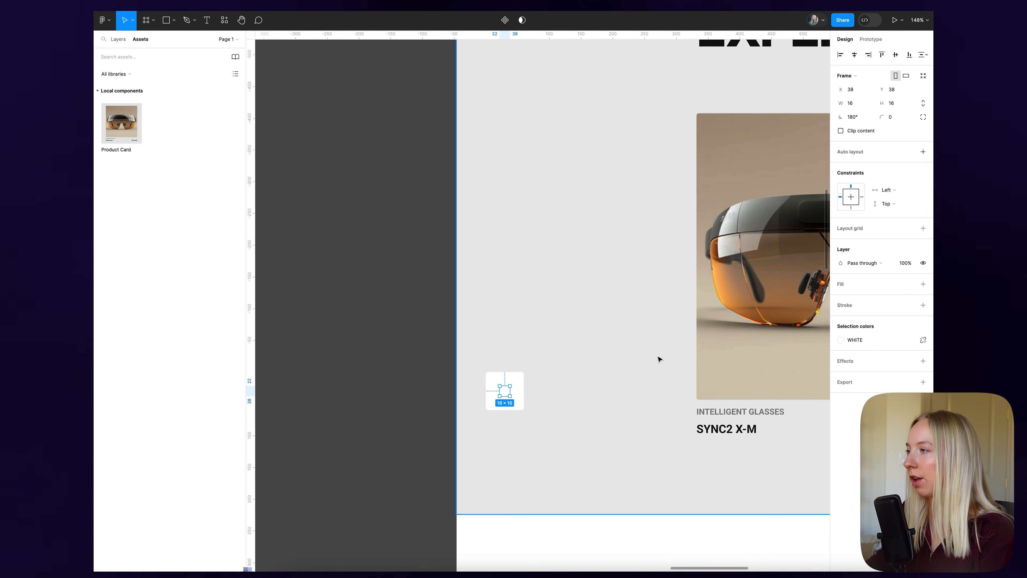
# - Change the pasted arrow's color to the Black style
pyautogui.click(851, 340)
pyautogui.click(762, 424)
pyautogui.click(439, 415)
# - Rotate the arrow icon in the white square to 90° so that it points left
pyautogui.click(505, 390)
pyautogui.doubleClick(505, 392)
pyautogui.scroll(5, 506, 392)
pyautogui.doubleClick(505, 390)
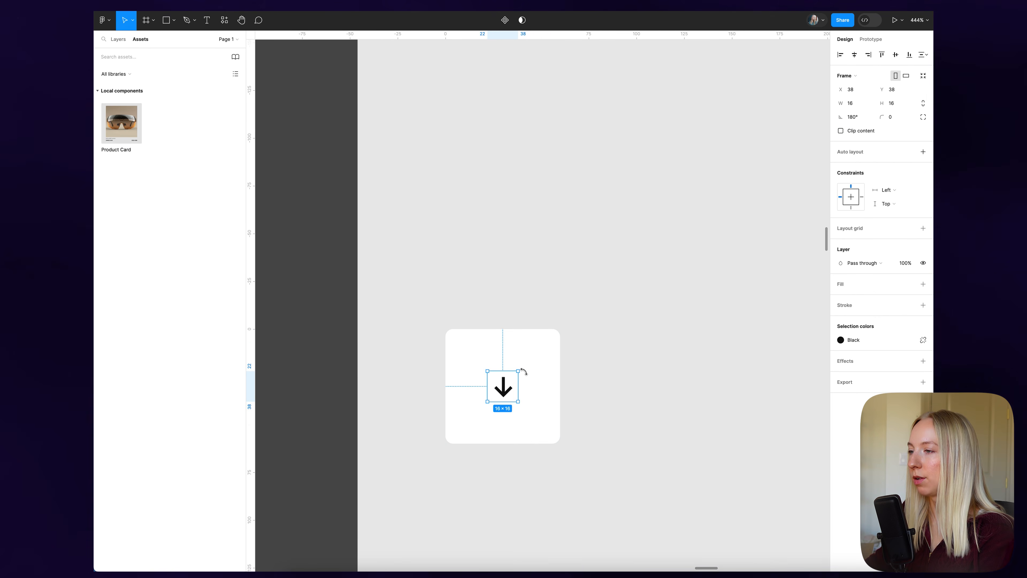
pyautogui.moveTo(526, 373); pyautogui.dragTo(520, 417)
pyautogui.click(408, 385)
pyautogui.scroll(-10, 408, 385)
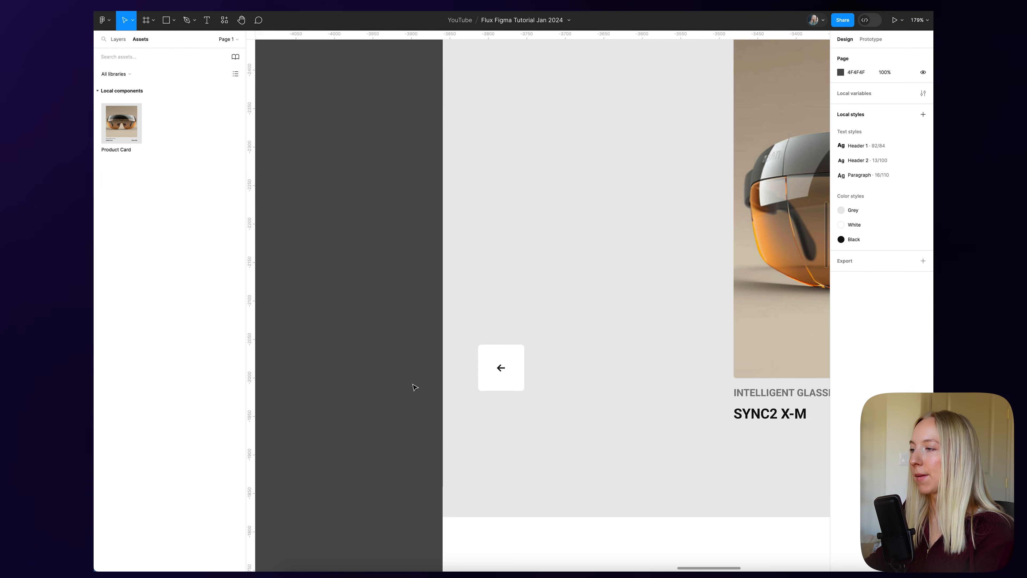
# - Try to enlarge the arrow icon by resizing its frame inside the white square
pyautogui.scroll(5, 435, 383)
pyautogui.click(510, 366)
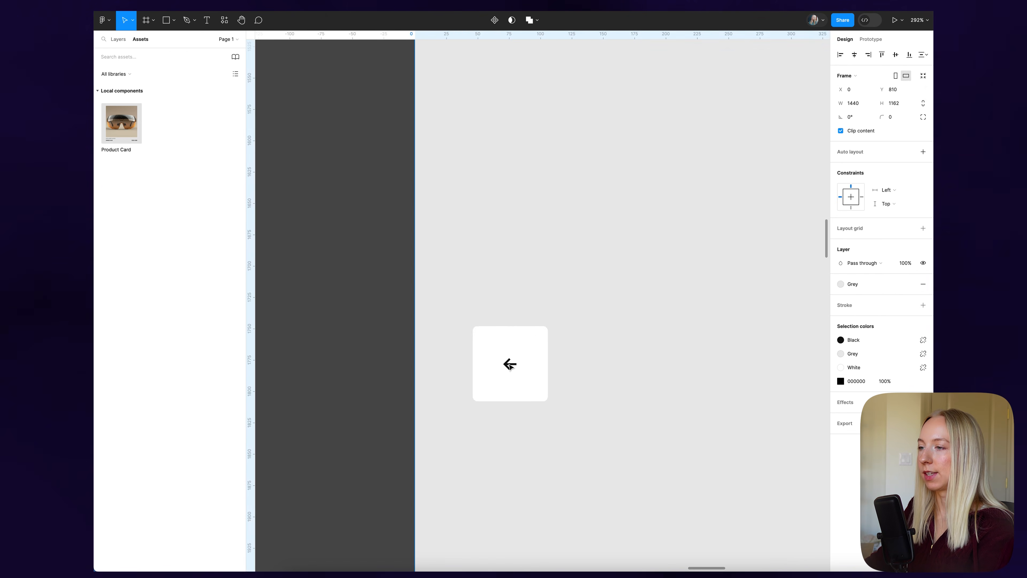
pyautogui.doubleClick(512, 370)
pyautogui.moveTo(522, 376)
pyautogui.mouseDown()
pyautogui.moveTo(564, 420)
pyautogui.moveTo(528, 380)
pyautogui.mouseUp()
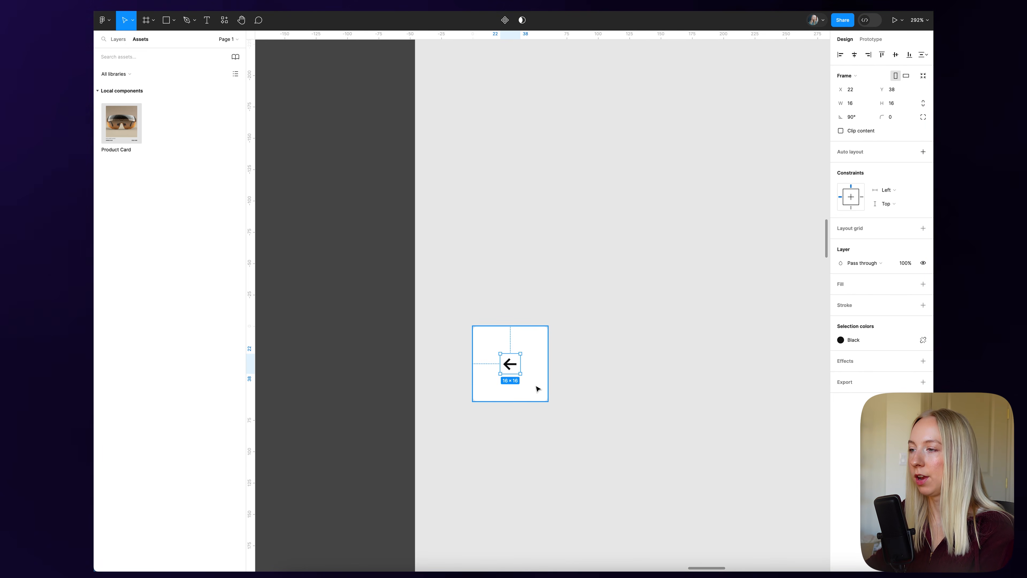
pyautogui.press('Escape')
# - Set the horizontal and vertical constraints of the arrow shape inside the Arrow frame to Scale
pyautogui.scroll(5, 493, 389)
pyautogui.click(552, 306)
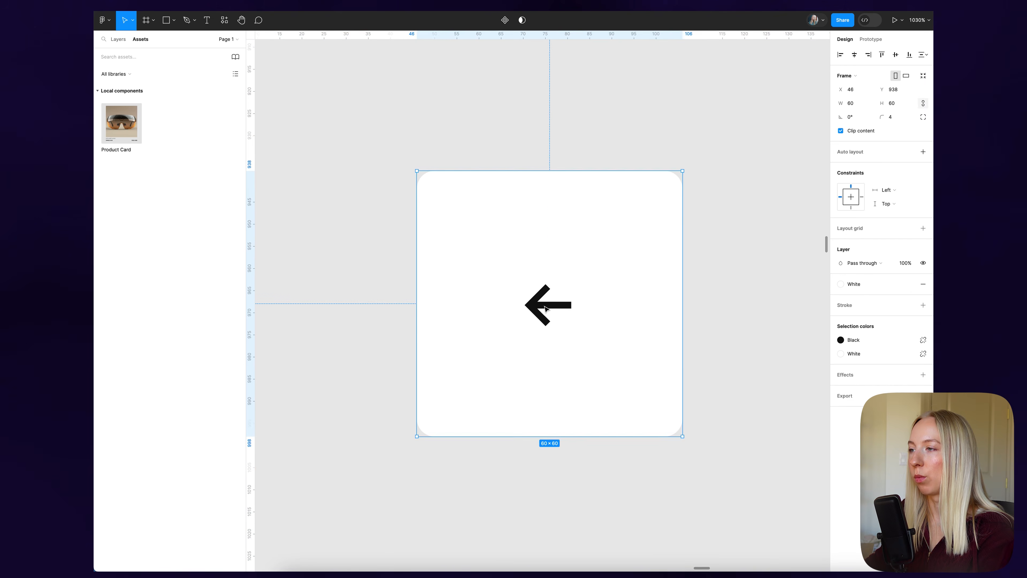
pyautogui.doubleClick(558, 308)
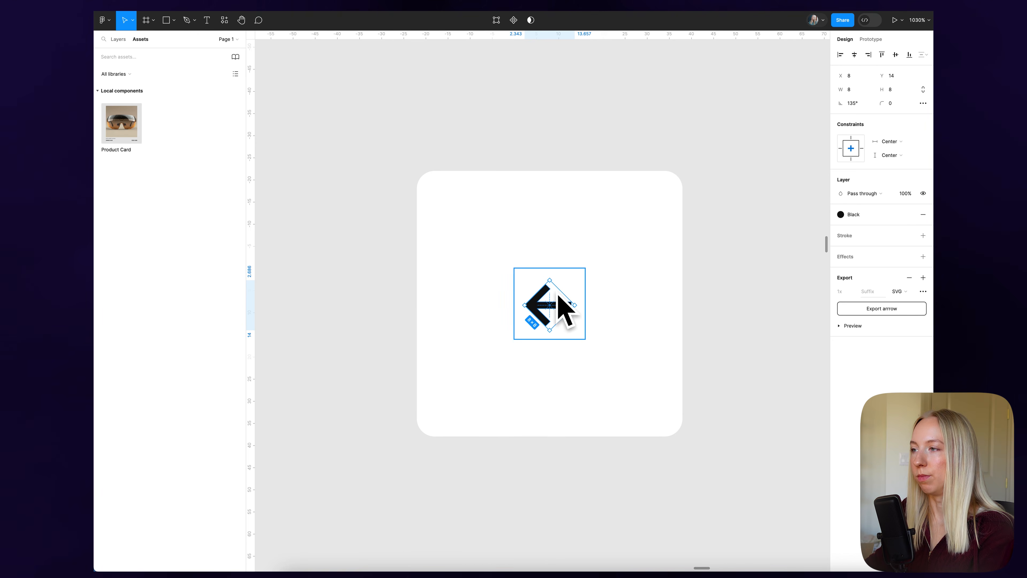
pyautogui.click(118, 41)
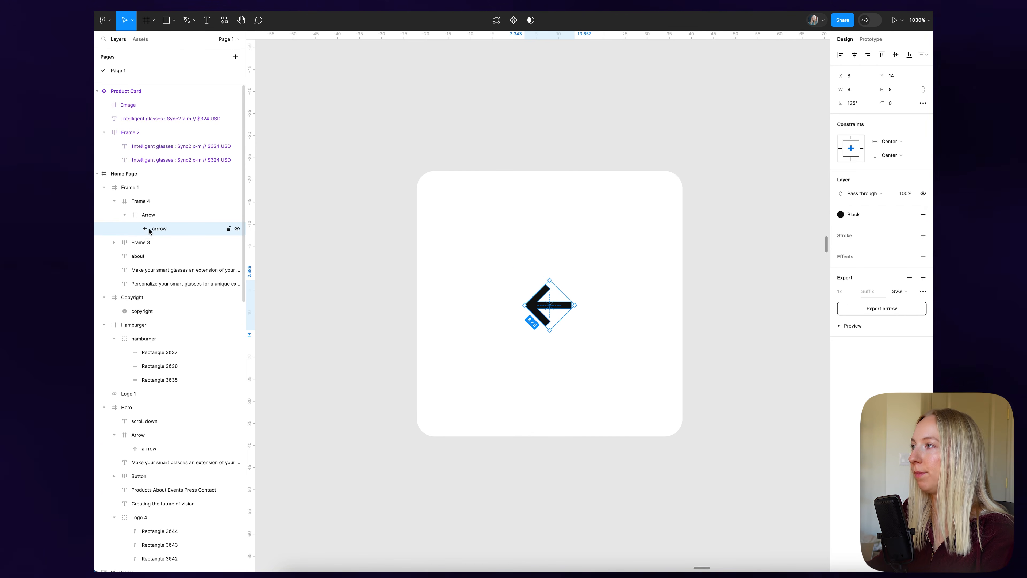
pyautogui.click(891, 144)
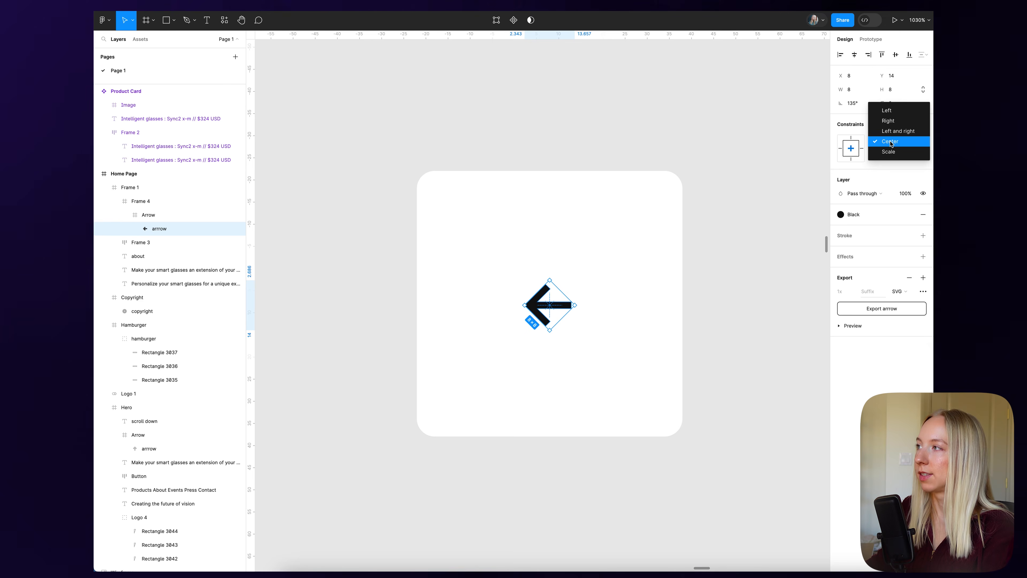
pyautogui.click(891, 153)
pyautogui.click(887, 158)
pyautogui.click(886, 166)
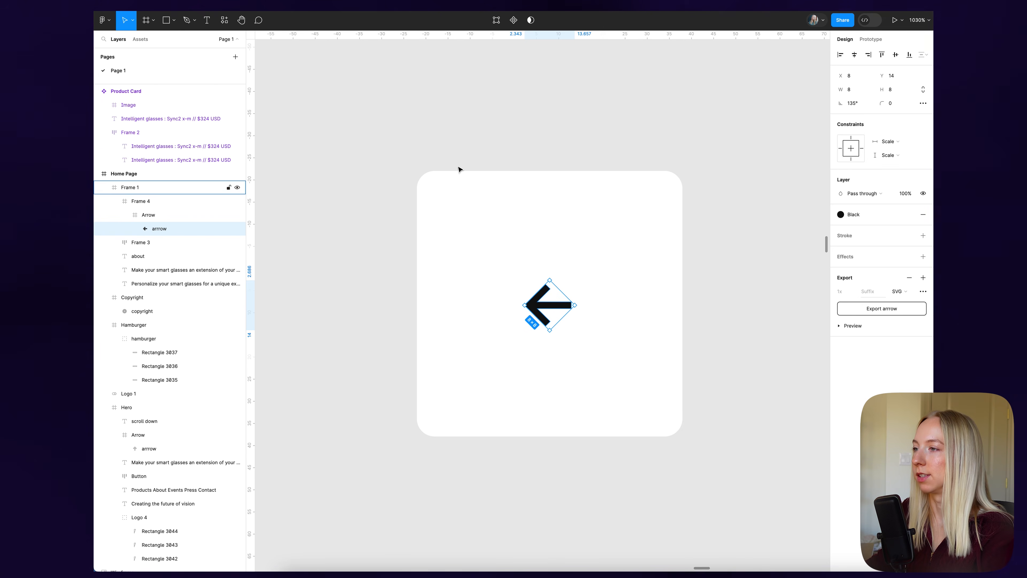
pyautogui.click(310, 150)
pyautogui.scroll(-10, 460, 146)
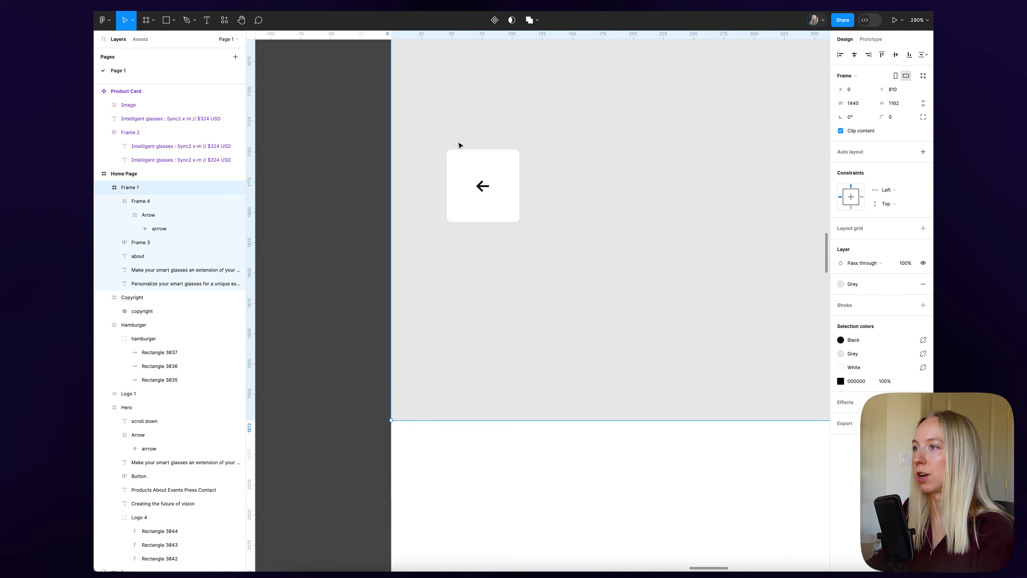
# - Enlarge the Arrow icon frame and keep it centered in the white square
pyautogui.doubleClick(481, 185)
pyautogui.scroll(5, 481, 186)
pyautogui.doubleClick(480, 184)
pyautogui.moveTo(503, 204); pyautogui.dragTo(486, 191)
# - Duplicate the arrow button to its right with a 15 gap and rotate the copy to point right
pyautogui.click(140, 201)
pyautogui.moveTo(477, 193); pyautogui.dragTo(554, 193)
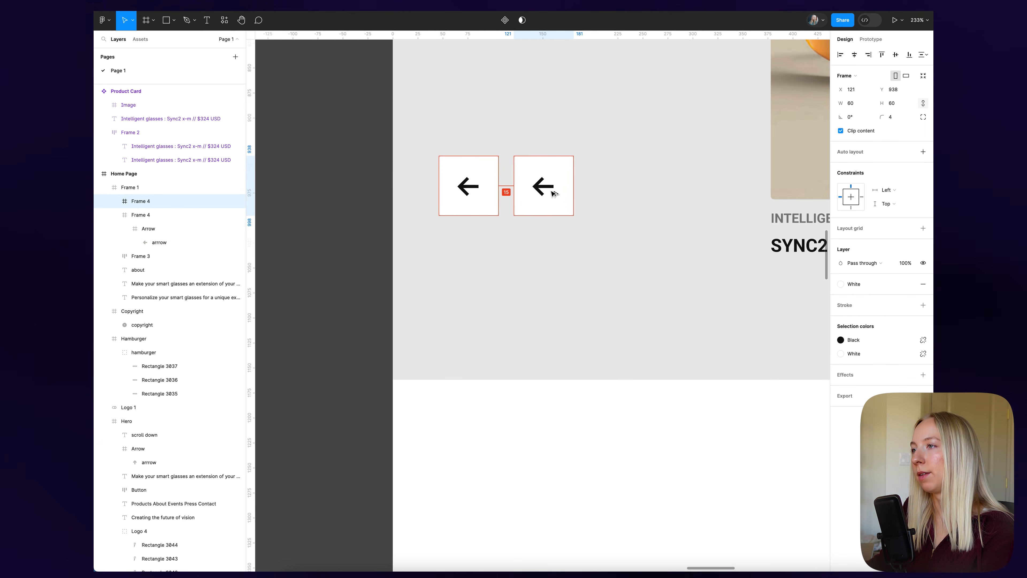
pyautogui.moveTo(577, 156); pyautogui.dragTo(492, 239)
pyautogui.click(479, 245)
pyautogui.scroll(-6, 478, 245)
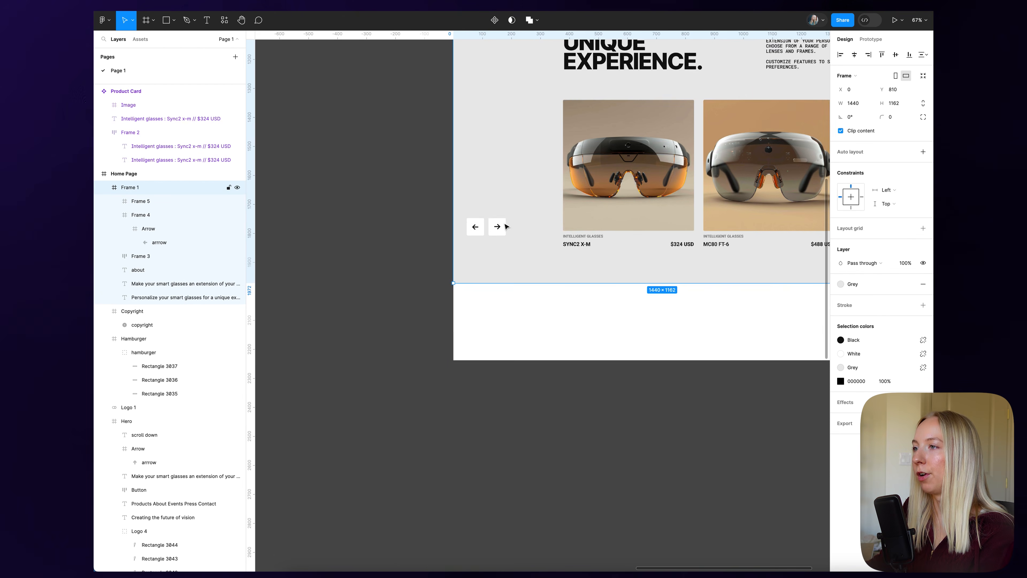
# - Show the 12-column layout grid on the Home Page frame
pyautogui.scroll(3, 478, 245)
pyautogui.click(431, 351)
pyautogui.scroll(-4, 410, 322)
pyautogui.scroll(3, 487, 301)
pyautogui.scroll(1, 487, 301)
pyautogui.scroll(2, 489, 302)
pyautogui.scroll(-1, 488, 302)
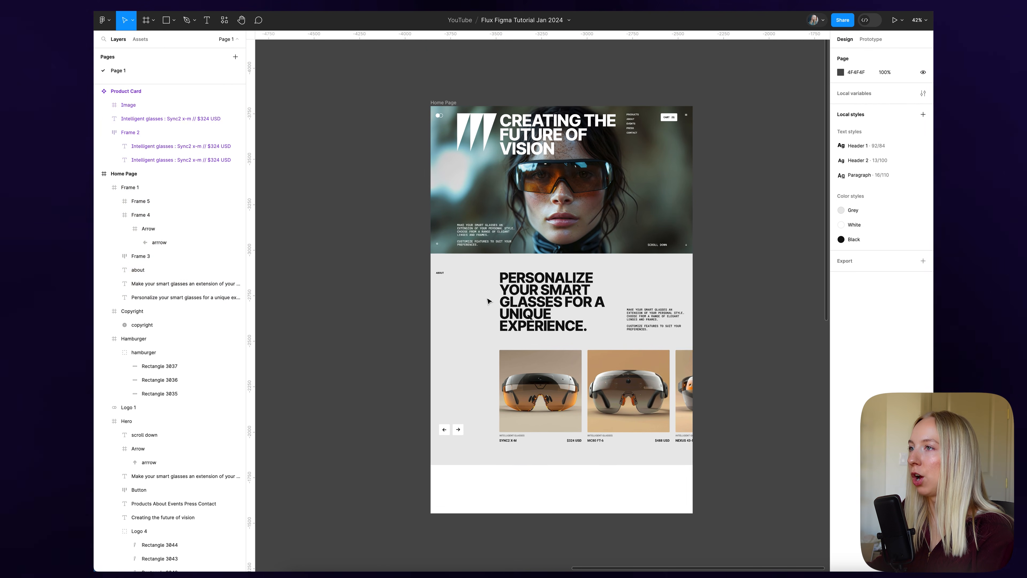
pyautogui.click(446, 103)
pyautogui.click(909, 186)
# - Move both arrow buttons together to the left so that they align with the first grid column
pyautogui.scroll(5, 449, 482)
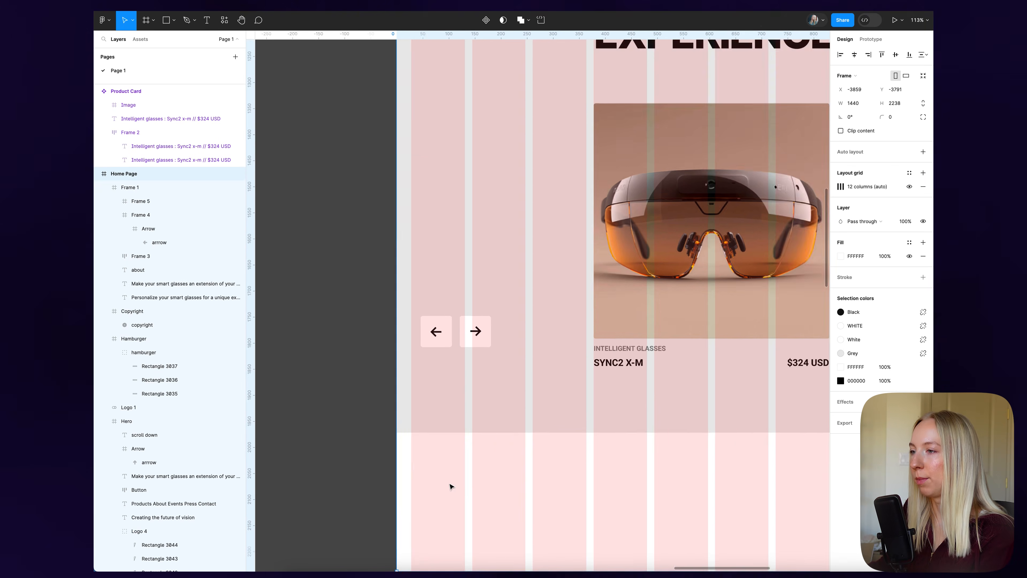
pyautogui.click(449, 307)
pyautogui.keyDown('shift'); pyautogui.click(477, 306); pyautogui.keyUp('shift')
pyautogui.moveTo(477, 306); pyautogui.dragTo(436, 318)
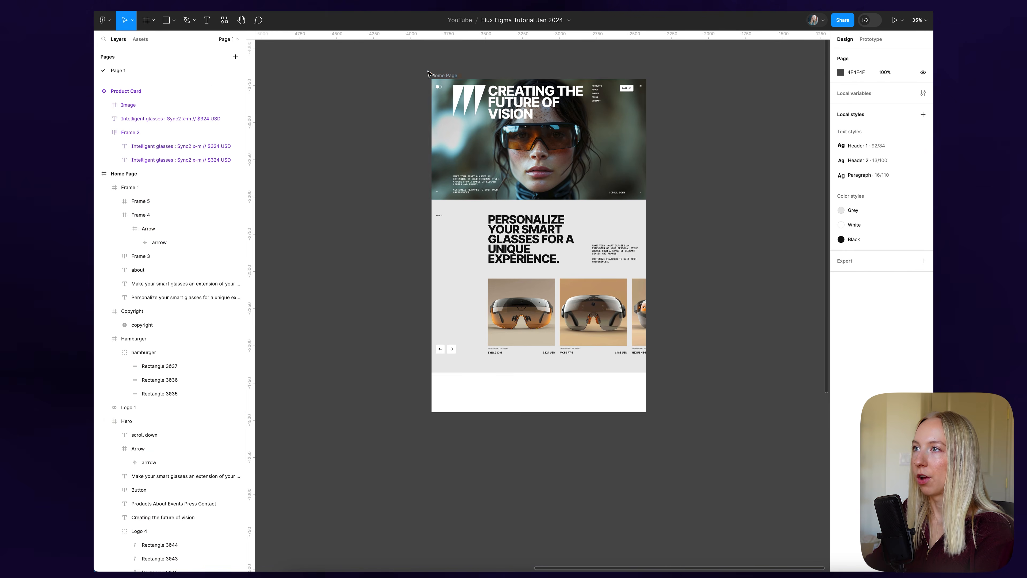
# - Extend the Home Page frame downward to make room for another section below the about section
pyautogui.click(434, 75)
pyautogui.moveTo(580, 412); pyautogui.dragTo(566, 523)
pyautogui.scroll(-3, 690, 378)
pyautogui.hscroll(1, 690, 378)
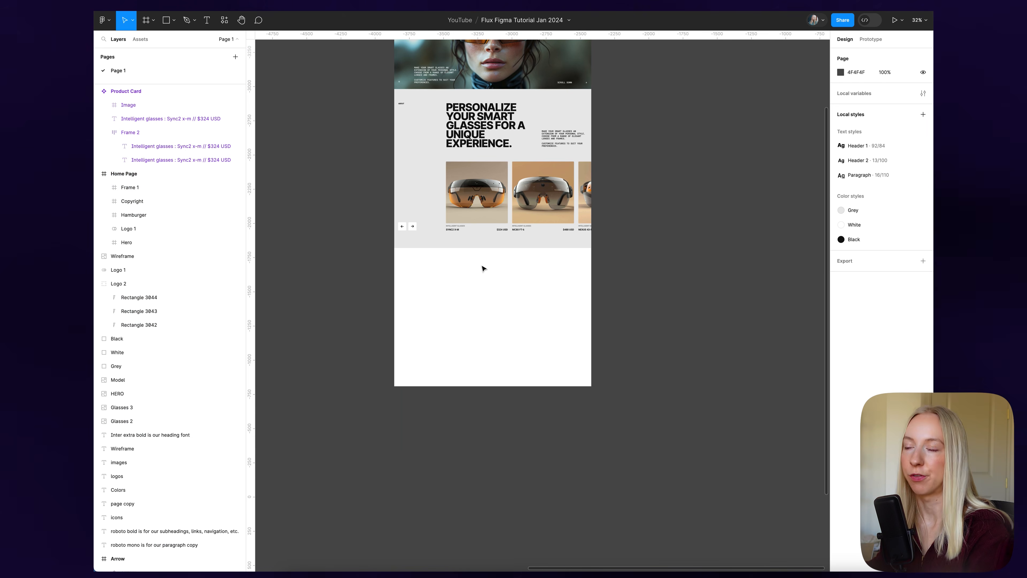
# - Draw a 1440 by 795 frame across the page and place it flush against the about section's bottom edge
pyautogui.press('f')
pyautogui.moveTo(395, 253)
pyautogui.mouseDown()
pyautogui.moveTo(455, 299)
pyautogui.moveTo(590, 362)
pyautogui.mouseUp()
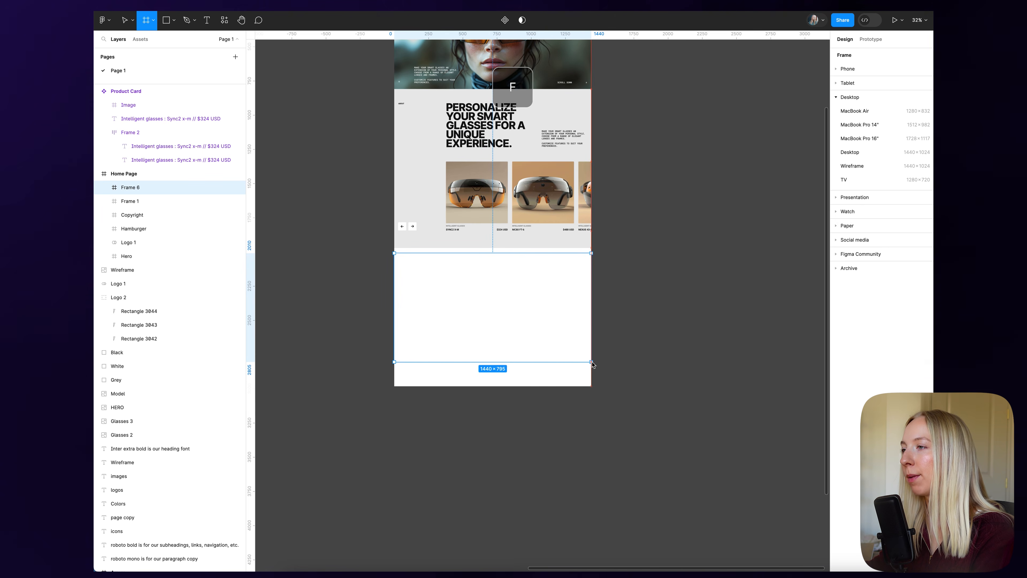
pyautogui.click(133, 201)
pyautogui.click(525, 294)
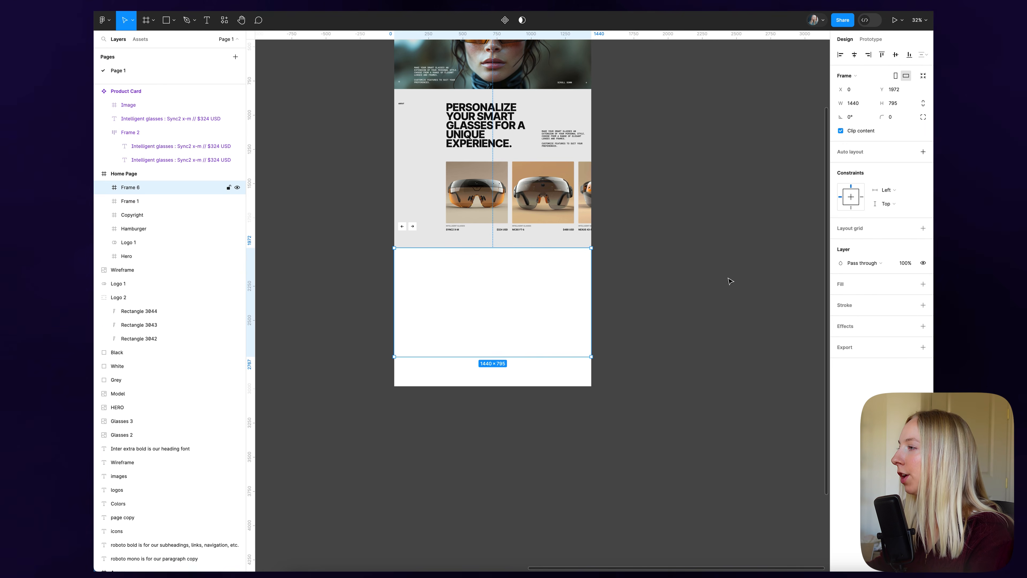
# - Fill the new section frame with the Model.png image and stretch the frame down to the page's bottom edge
pyautogui.click(923, 284)
pyautogui.click(840, 298)
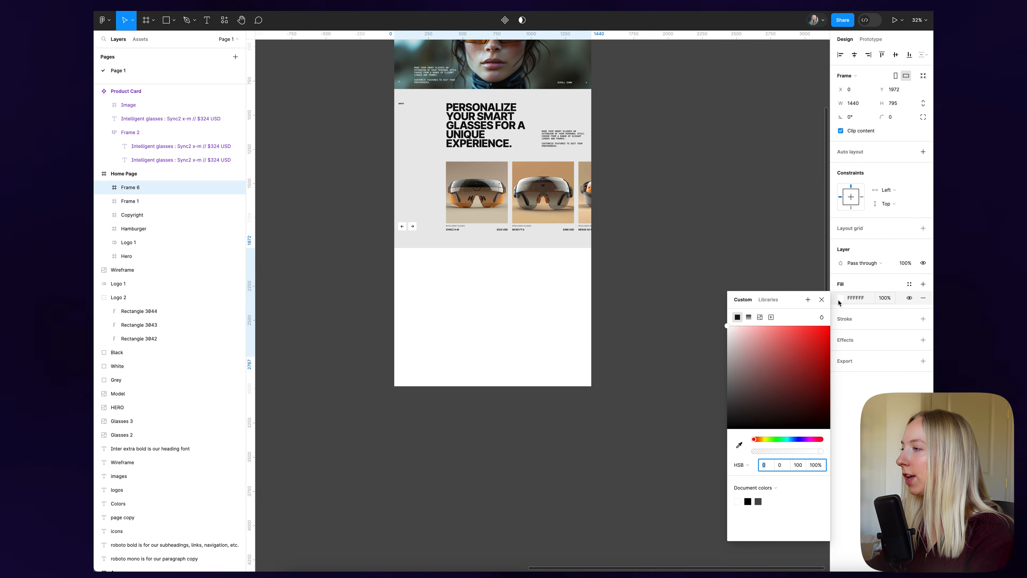
pyautogui.click(759, 317)
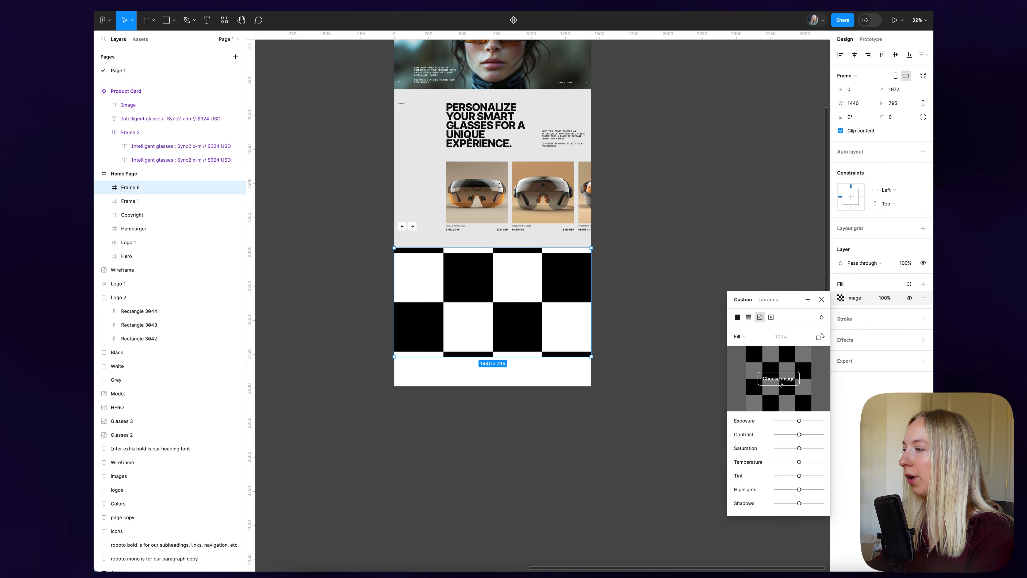
pyautogui.click(779, 379)
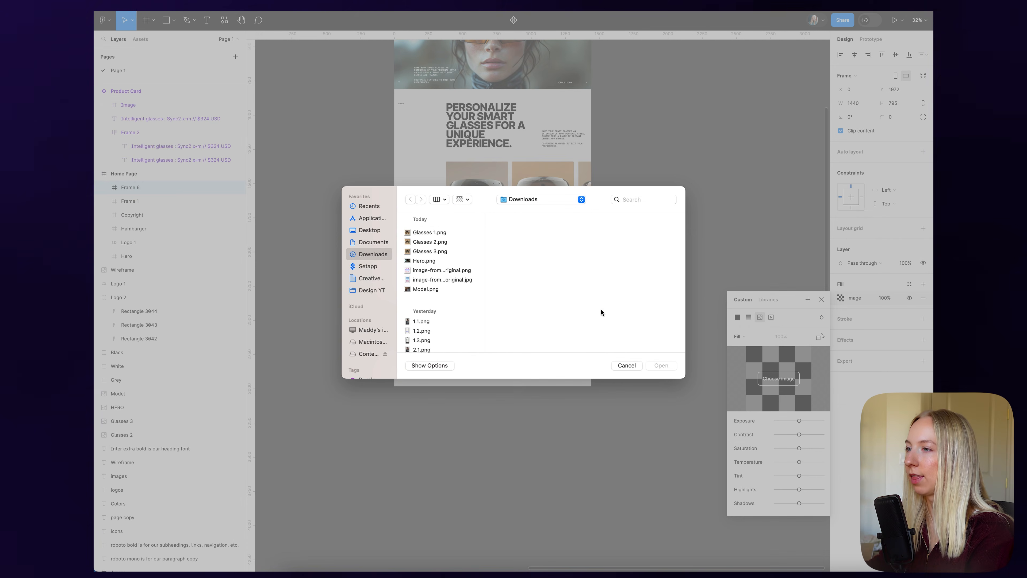
pyautogui.click(424, 289)
pyautogui.click(660, 365)
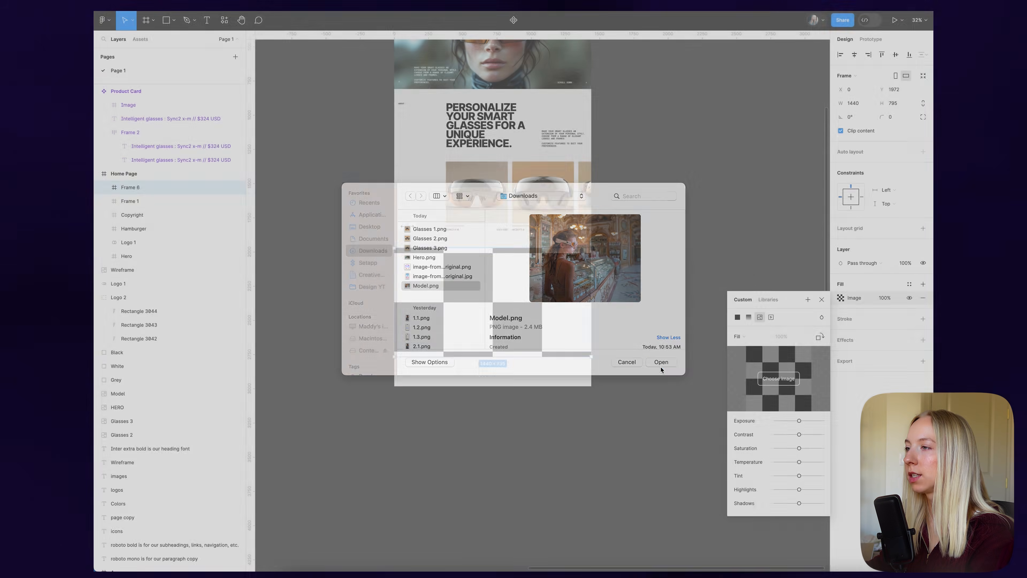
pyautogui.click(821, 300)
pyautogui.click(715, 296)
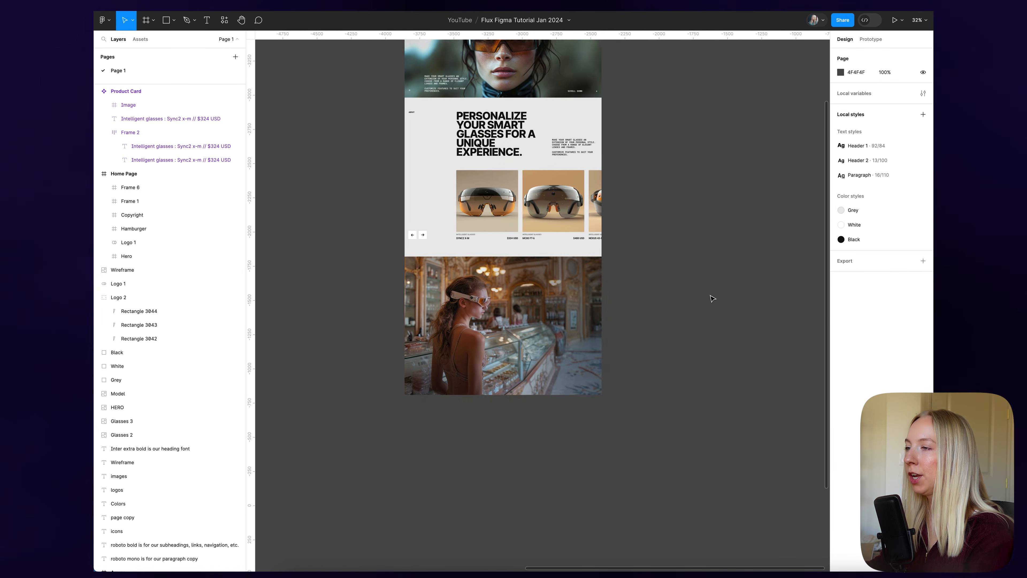
# - Bring the "Explore the world with style and connectivity and discover the future today" copy into the image section as a white Header 1 heading
pyautogui.scroll(5, 485, 337)
pyautogui.scroll(-5, 484, 336)
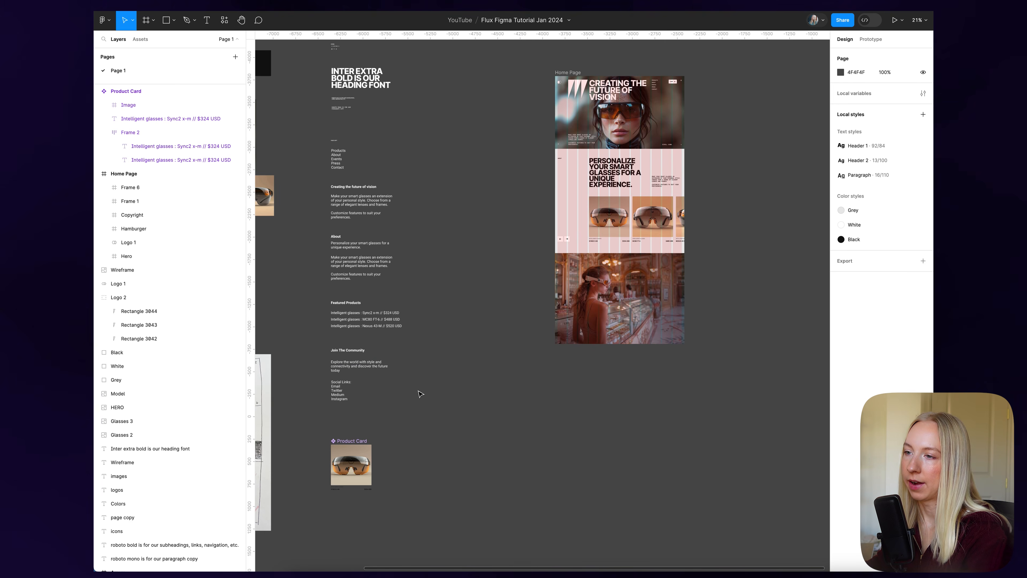
pyautogui.click(359, 366)
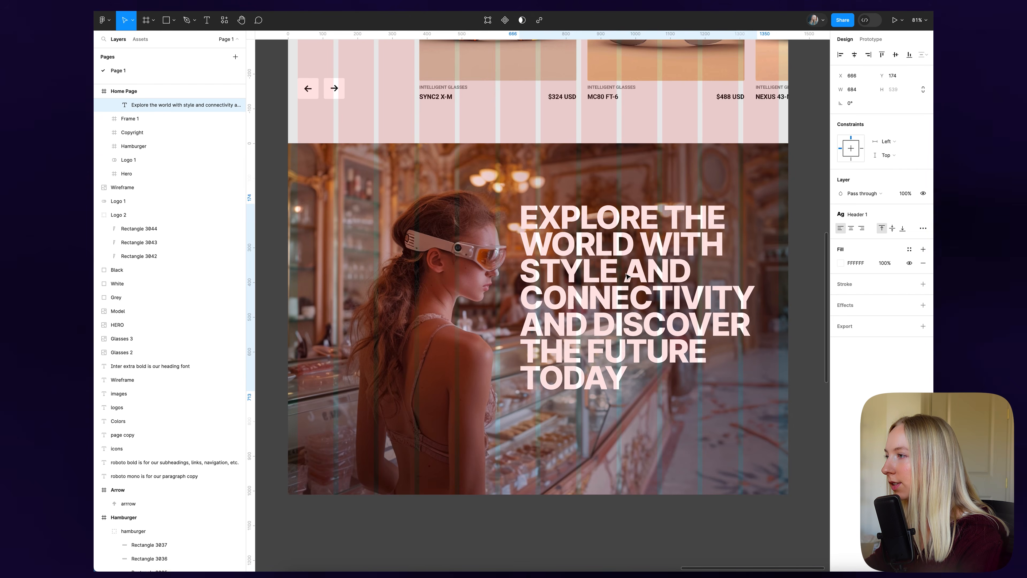
# - Reposition the "Explore the world" heading beside the model in the upper right area of the image section
pyautogui.hotkey('shift', 'Left')
pyautogui.hotkey('shift', 'Left')
pyautogui.hotkey('shift', 'Left')
pyautogui.hotkey('shift', 'Left')
pyautogui.hotkey('shift', 'Left')
pyautogui.hotkey('shift', 'Left')
pyautogui.hotkey('shift', 'Left')
pyautogui.hotkey('shift', 'Left')
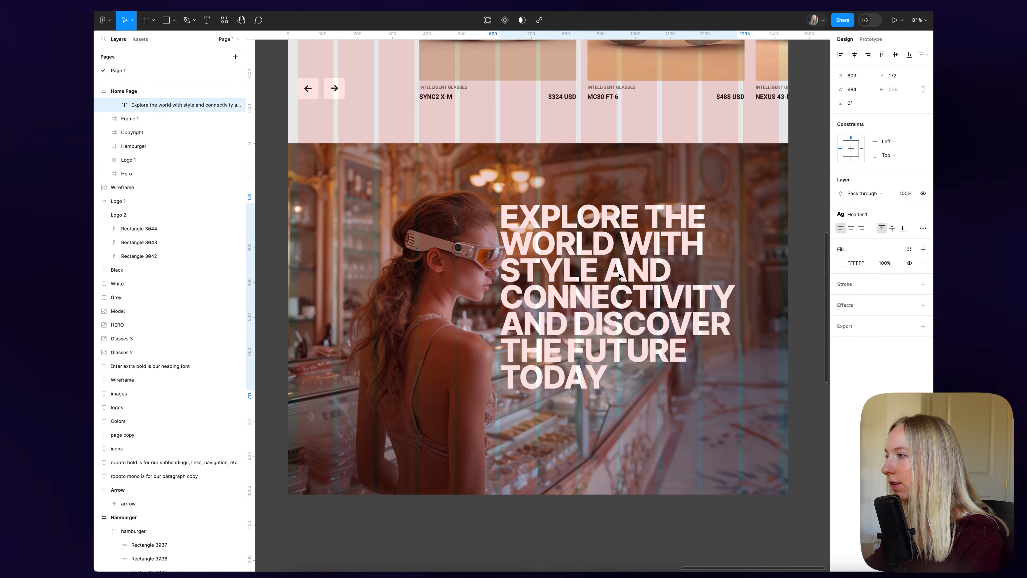
pyautogui.scroll(5, 764, 255)
pyautogui.moveTo(695, 328); pyautogui.dragTo(699, 327)
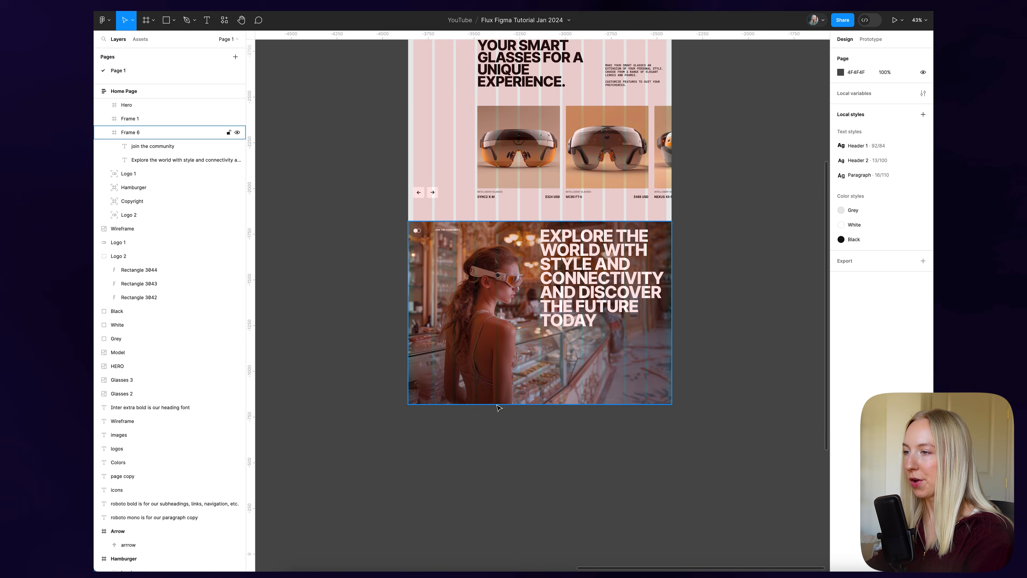
# - Hide the 12-column layout grid on the Home Page frame
pyautogui.scroll(2, 598, 316)
pyautogui.scroll(-3, 597, 317)
pyautogui.scroll(3, 618, 263)
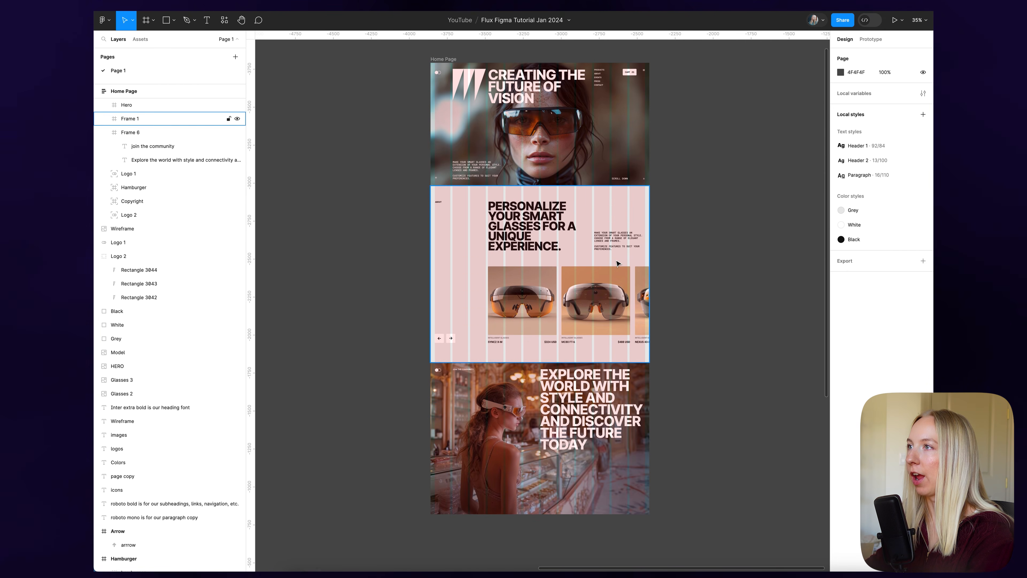
pyautogui.click(444, 59)
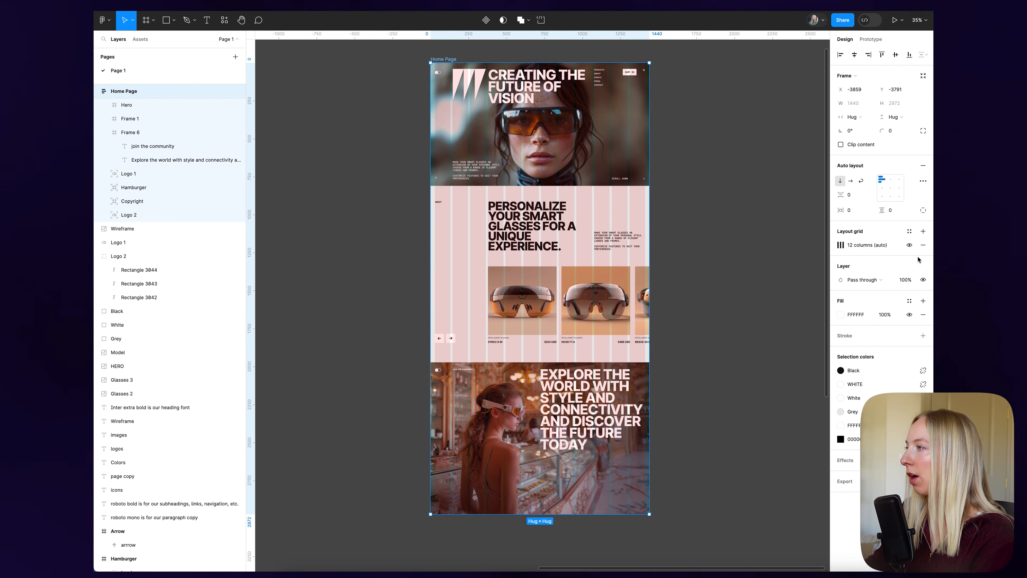
pyautogui.click(909, 244)
# - Draw a frame about 385 by 327 over the lower left part of the image section
pyautogui.scroll(5, 524, 481)
pyautogui.scroll(-2, 523, 480)
pyautogui.scroll(-1, 523, 479)
pyautogui.hscroll(1, 663, 477)
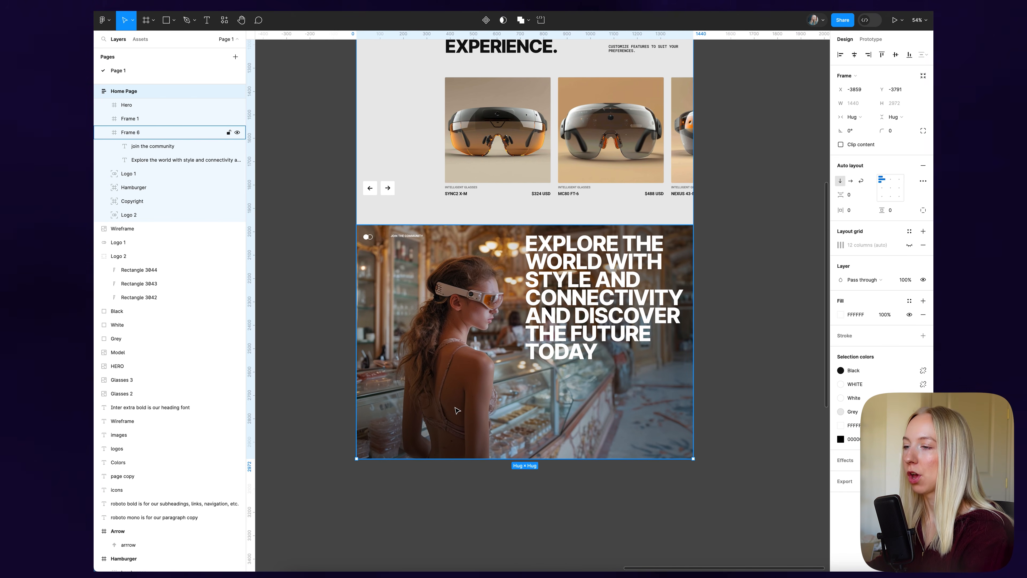
pyautogui.press('f')
pyautogui.moveTo(385, 357); pyautogui.dragTo(475, 433)
# - Give the new frame an FFFFFF fill at 20% opacity and shift it slightly up and left to X 113, Y 543
pyautogui.scroll(8, 406, 441)
pyautogui.scroll(-3, 430, 445)
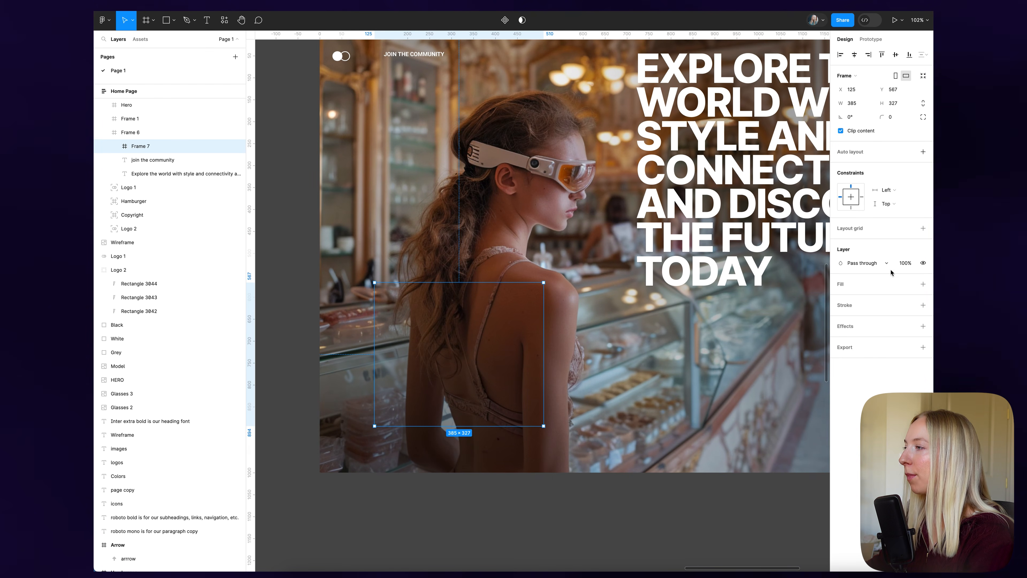
pyautogui.click(923, 285)
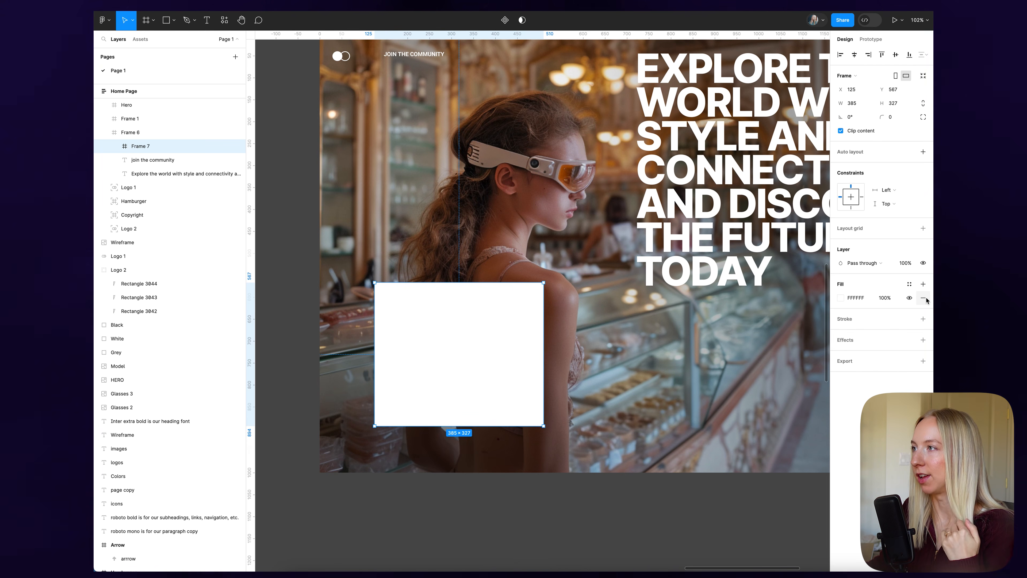
pyautogui.moveTo(495, 348); pyautogui.dragTo(491, 338)
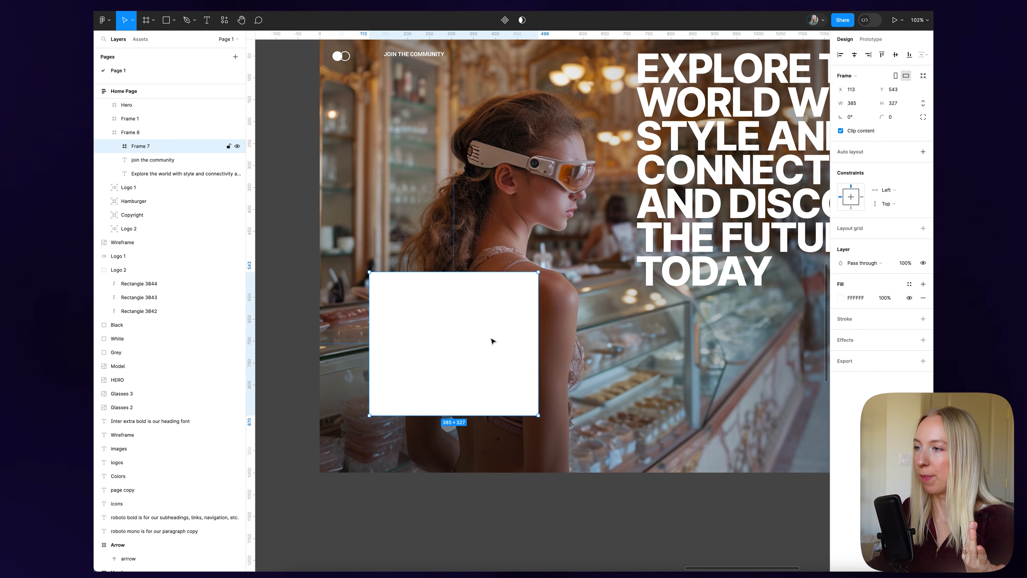
pyautogui.keyDown('ctrl'); pyautogui.scroll(-5, 492, 340); pyautogui.keyUp('ctrl')
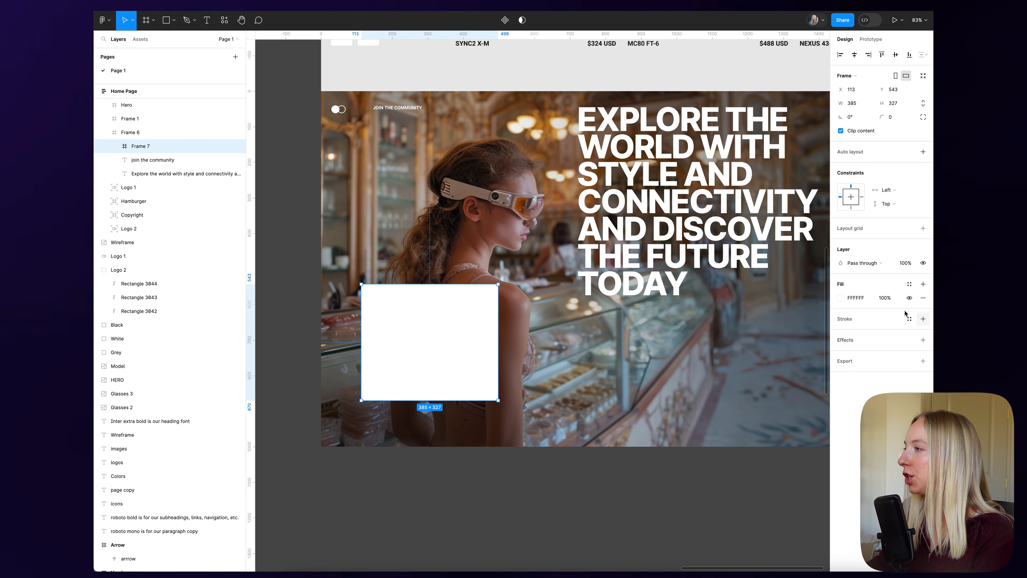
pyautogui.click(884, 299)
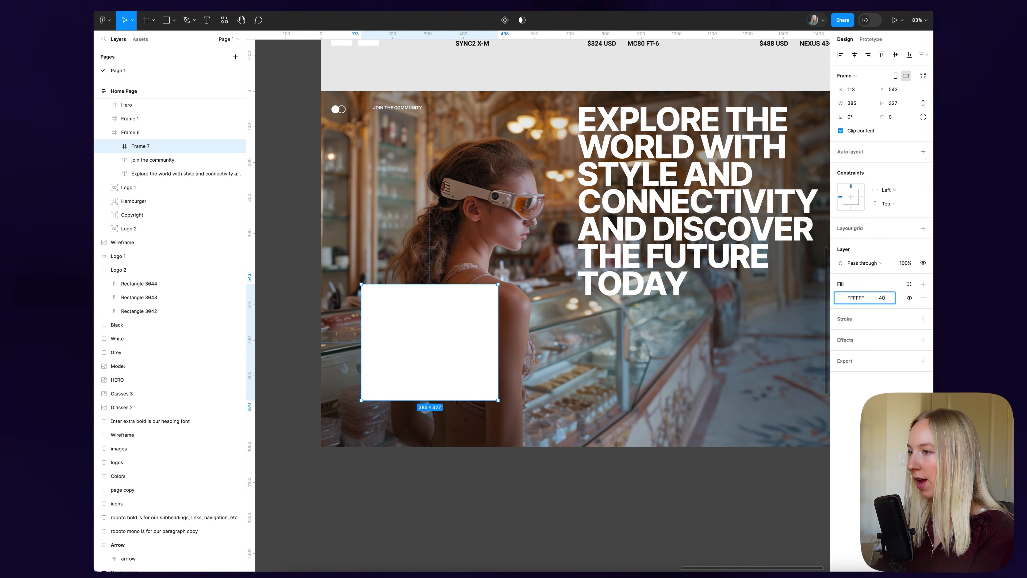
pyautogui.press('Return')
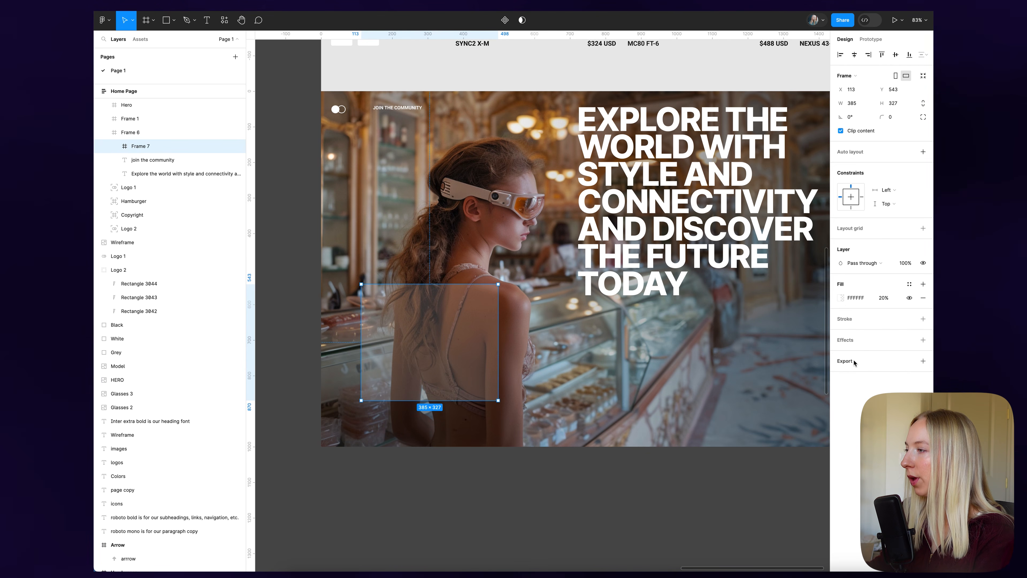
# - Apply a Background blur effect with a blur of 16 to the translucent frame
pyautogui.click(923, 340)
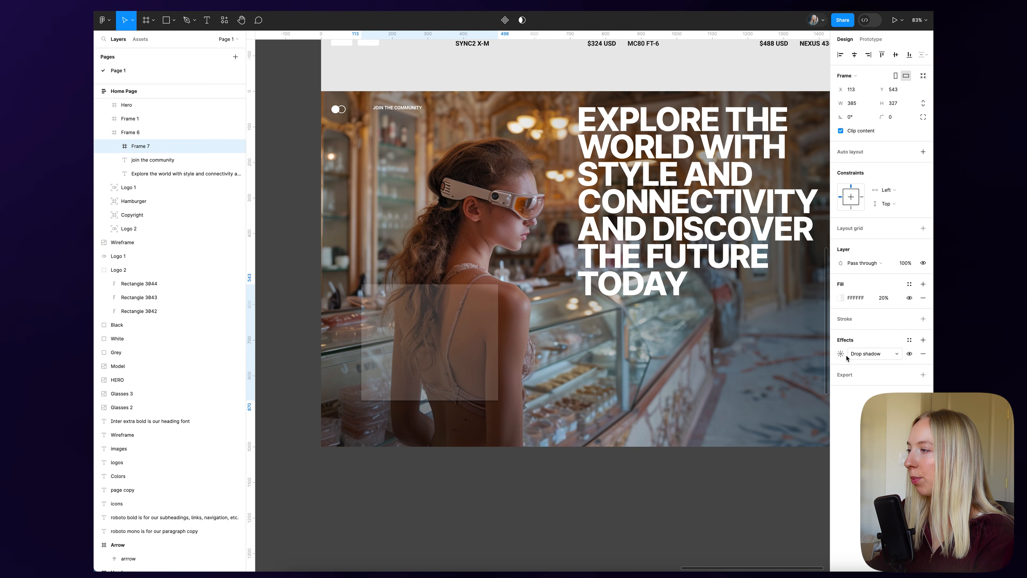
pyautogui.click(873, 354)
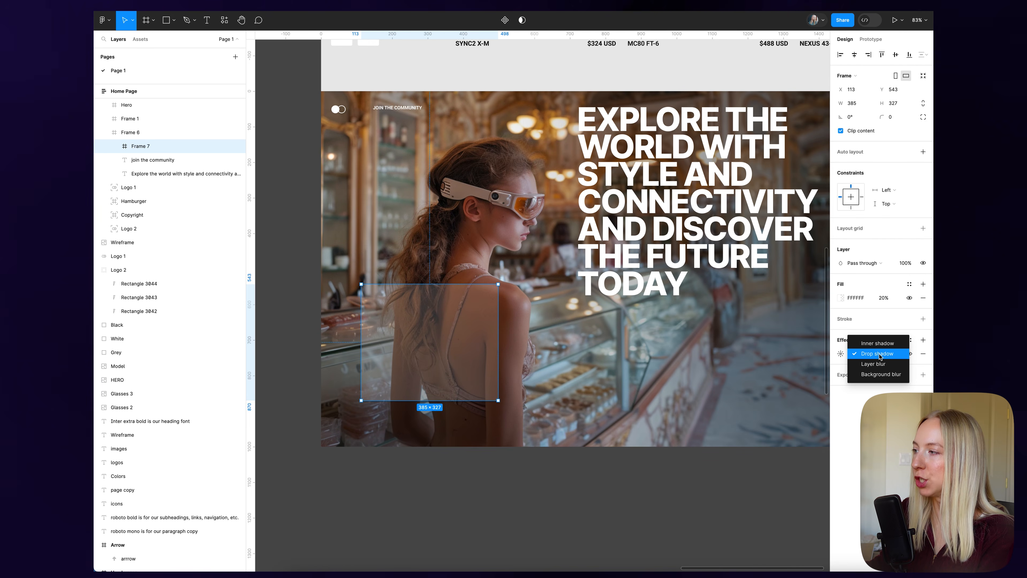
pyautogui.click(880, 374)
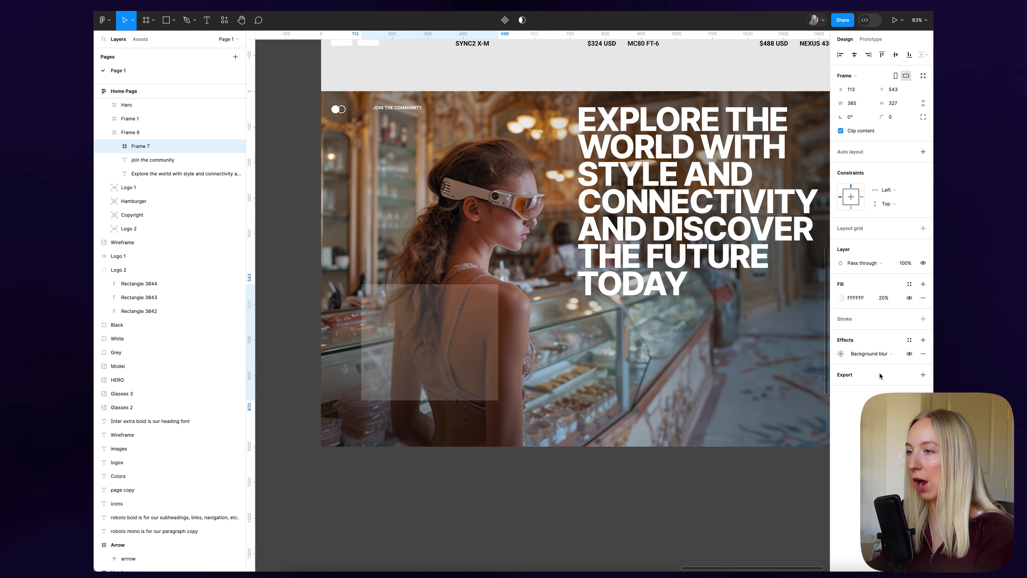
pyautogui.click(840, 353)
pyautogui.moveTo(740, 375); pyautogui.dragTo(819, 377)
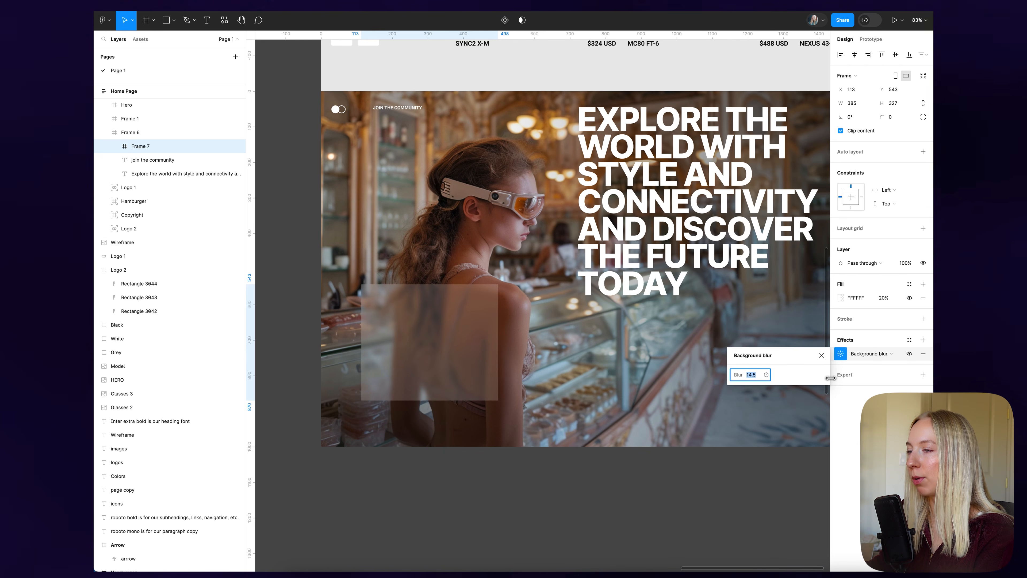
pyautogui.moveTo(739, 375); pyautogui.dragTo(740, 376)
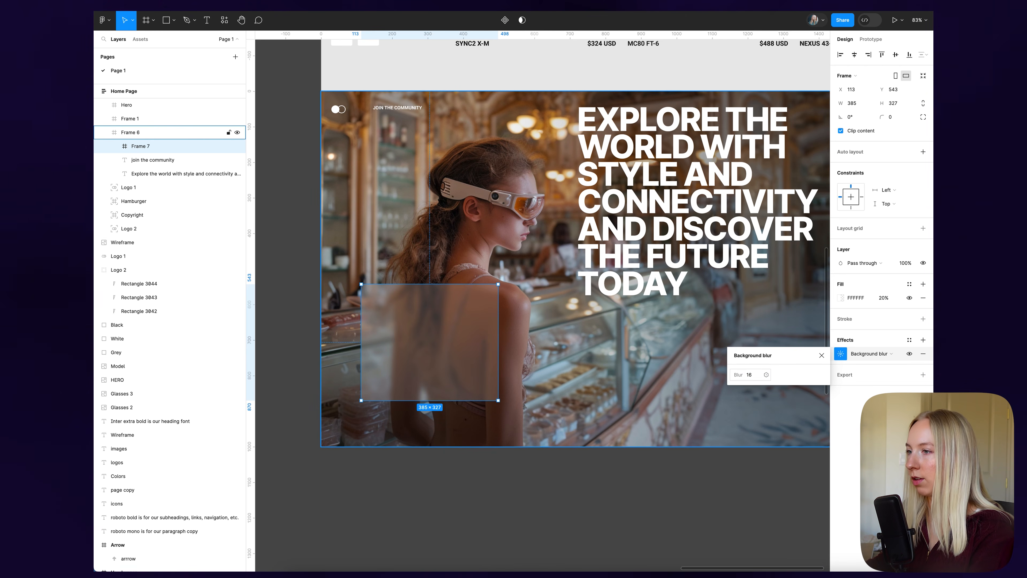
pyautogui.click(419, 470)
# - Round the blurred frame's corners with a radius of 4
pyautogui.scroll(-5, 459, 419)
pyautogui.scroll(5, 459, 419)
pyautogui.click(438, 363)
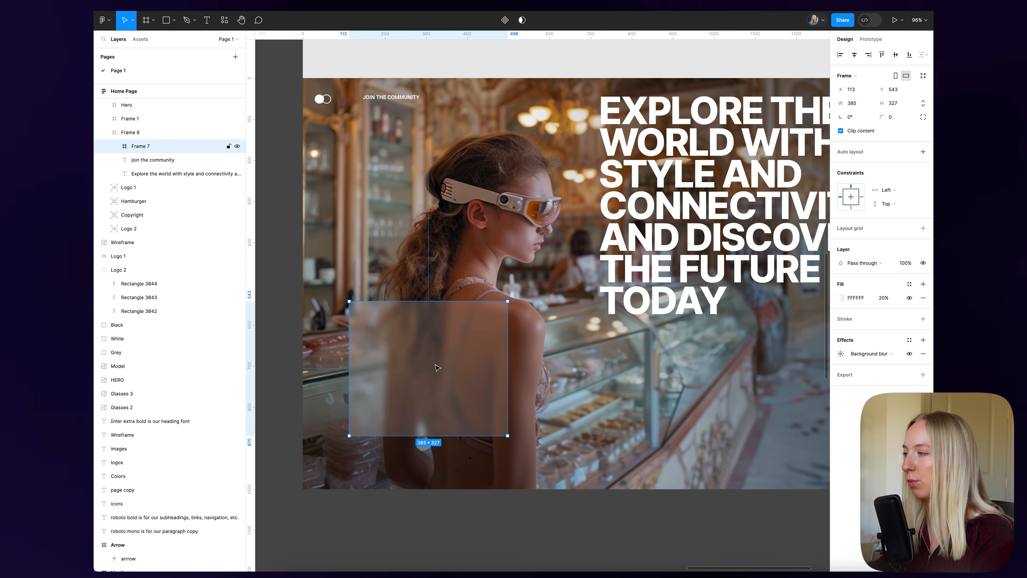
pyautogui.click(893, 117)
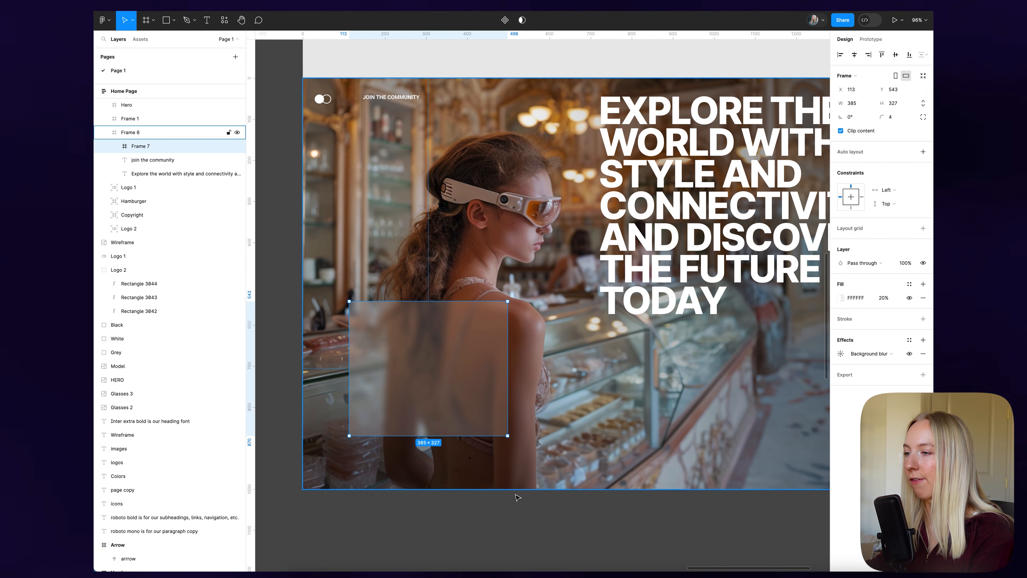
pyautogui.press('Escape')
pyautogui.press('Escape')
# - Add a white FFFFFF stroke to the blurred frame
pyautogui.click(439, 388)
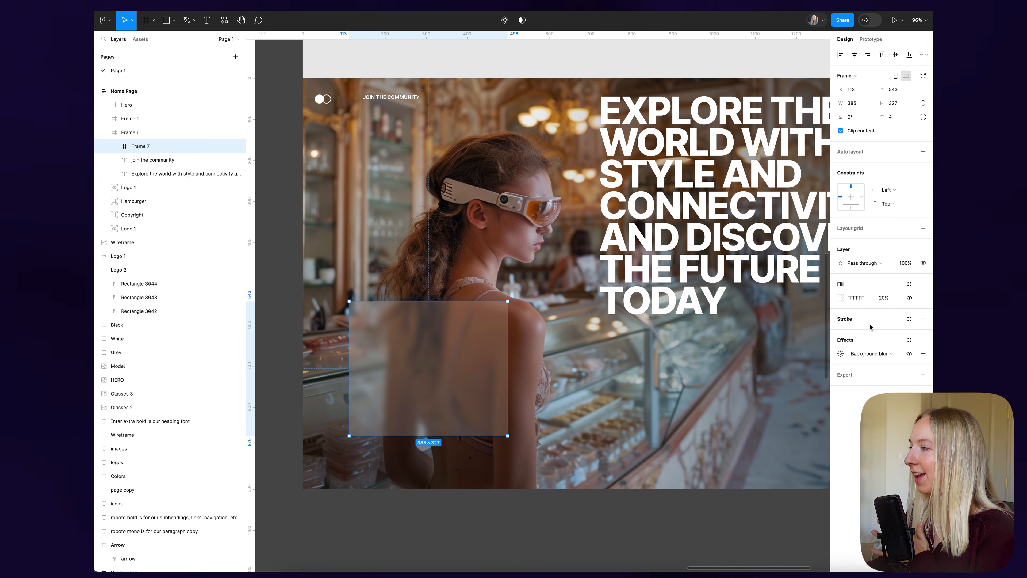
pyautogui.click(922, 319)
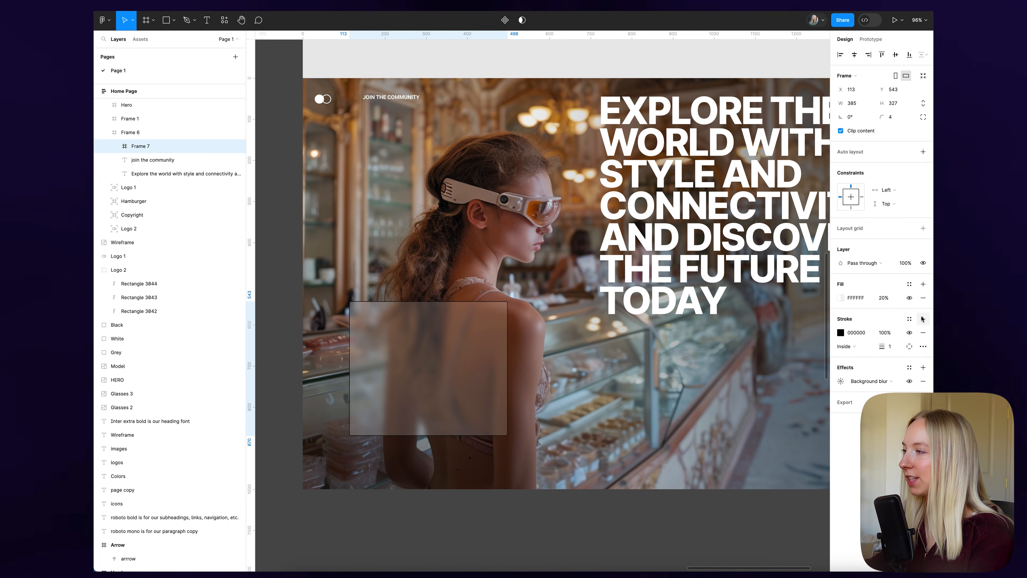
pyautogui.click(840, 332)
pyautogui.moveTo(807, 351); pyautogui.dragTo(727, 348)
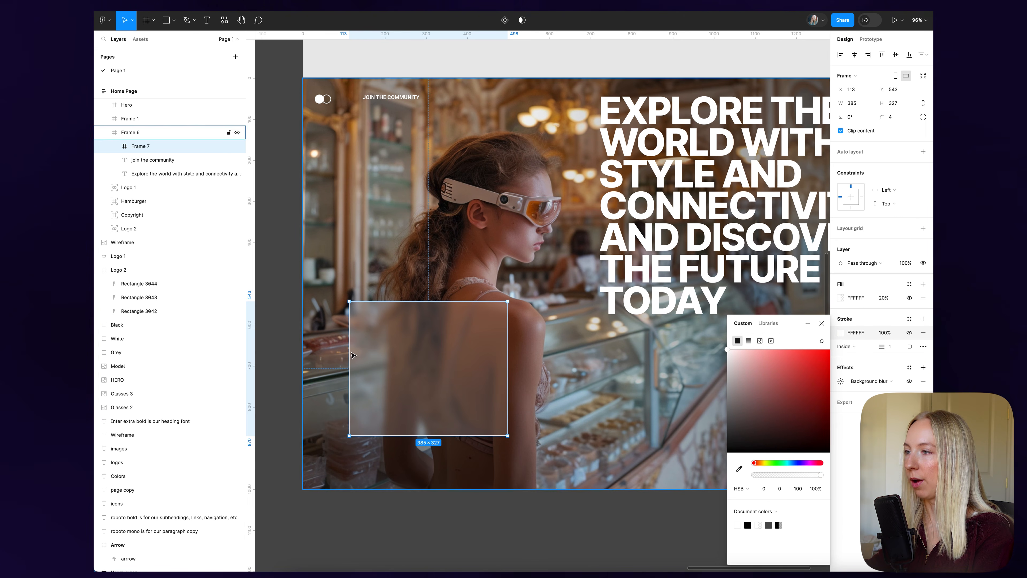
# - Change the stroke to a linear gradient running diagonally from beyond the frame's upper left corner to beyond its lower right corner
pyautogui.click(748, 342)
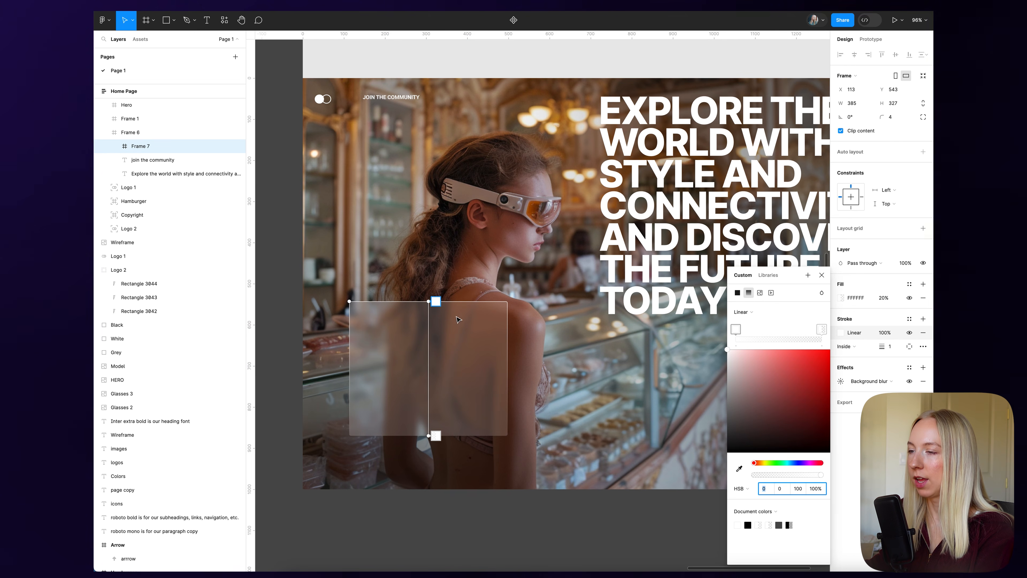
pyautogui.moveTo(427, 301); pyautogui.dragTo(324, 278)
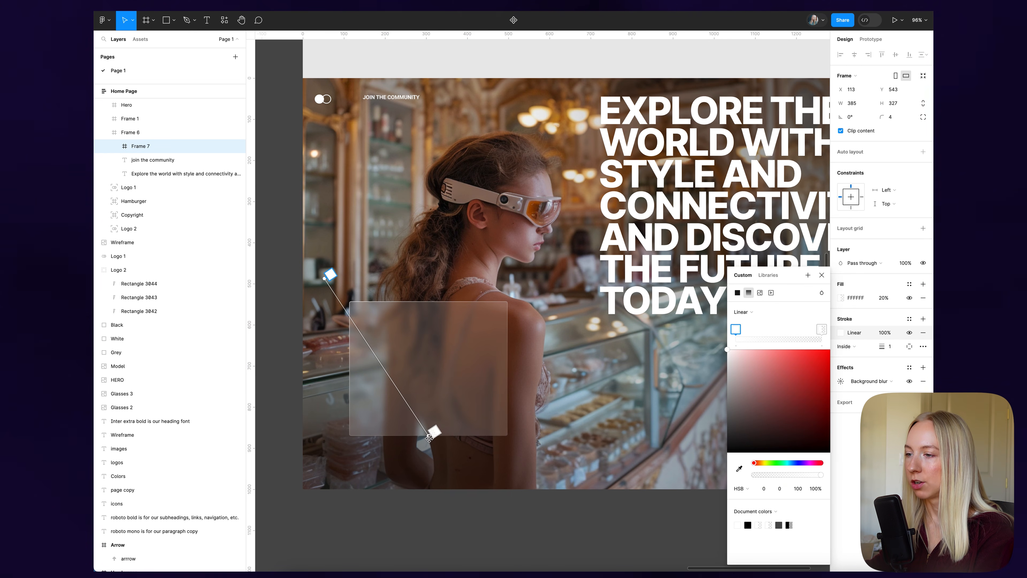
pyautogui.moveTo(429, 437); pyautogui.dragTo(462, 444)
pyautogui.moveTo(685, 508)
pyautogui.mouseDown()
pyautogui.moveTo(692, 501)
pyautogui.moveTo(743, 537)
pyautogui.moveTo(647, 491)
pyautogui.mouseUp()
pyautogui.moveTo(324, 279); pyautogui.dragTo(290, 244)
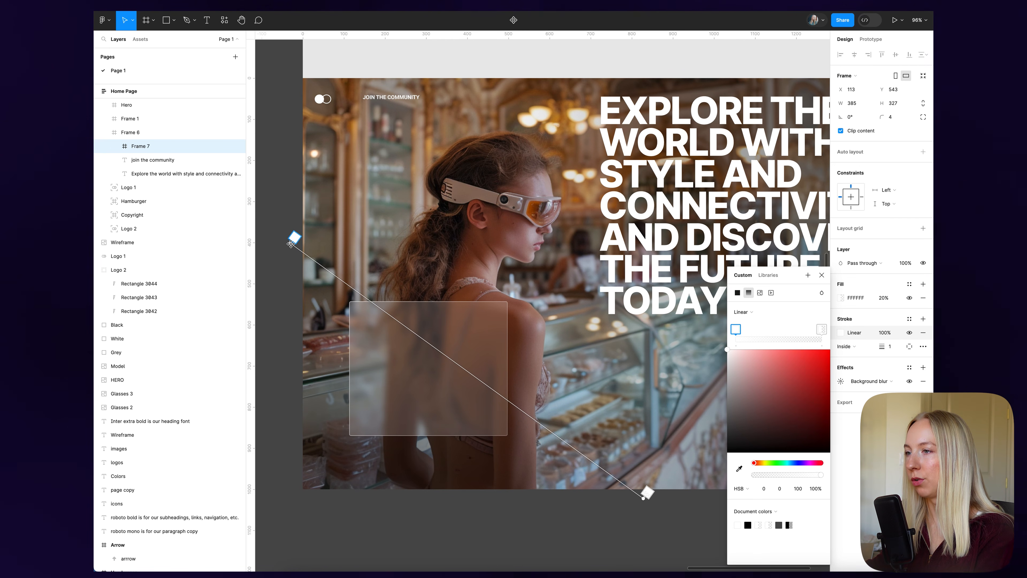
pyautogui.click(821, 276)
# - Set the gradient stroke's opacity to 50%
pyautogui.scroll(-2, 465, 386)
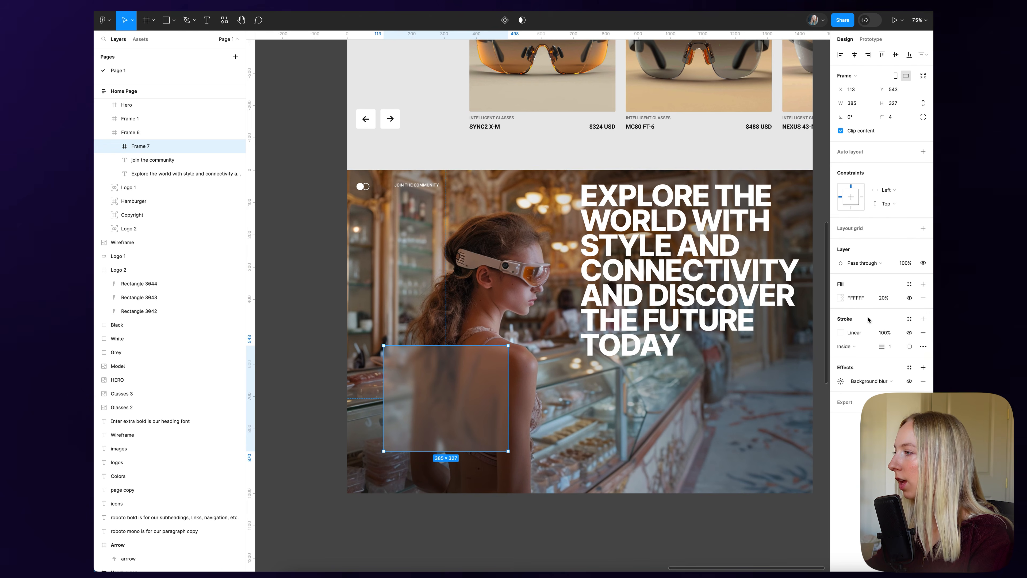
pyautogui.click(888, 335)
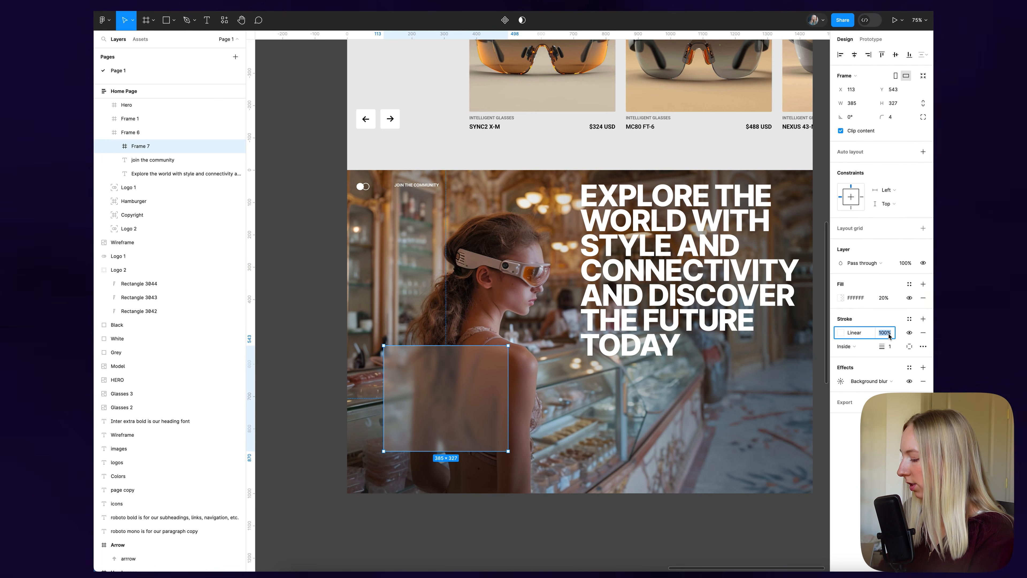
pyautogui.press('Return')
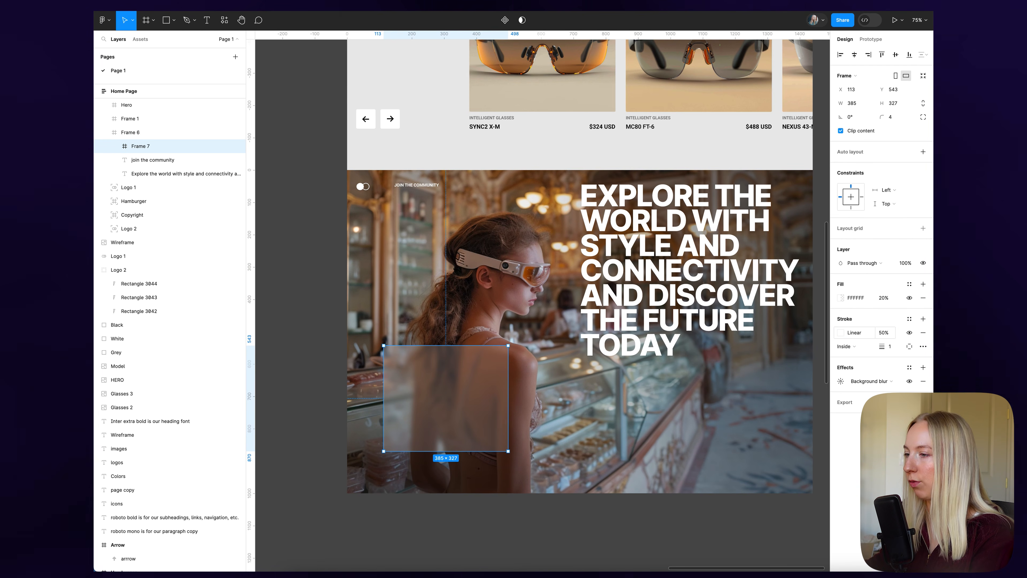
pyautogui.click(592, 505)
# - Increase the blurred frame's stroke thickness to 2
pyautogui.hscroll(1, 591, 507)
pyautogui.scroll(-1, 591, 506)
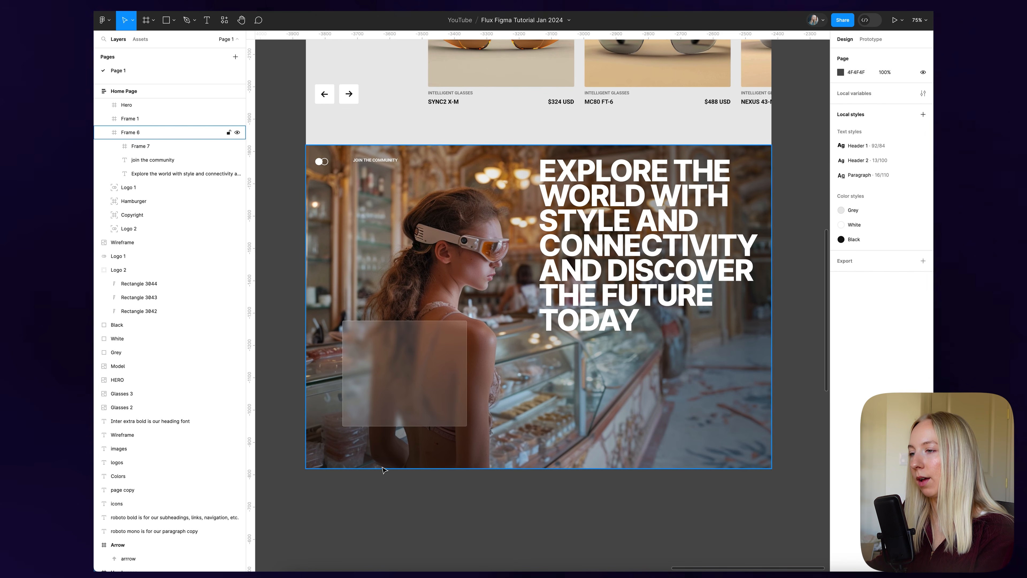
pyautogui.click(140, 146)
pyautogui.click(896, 347)
pyautogui.write('2')
pyautogui.press('Return')
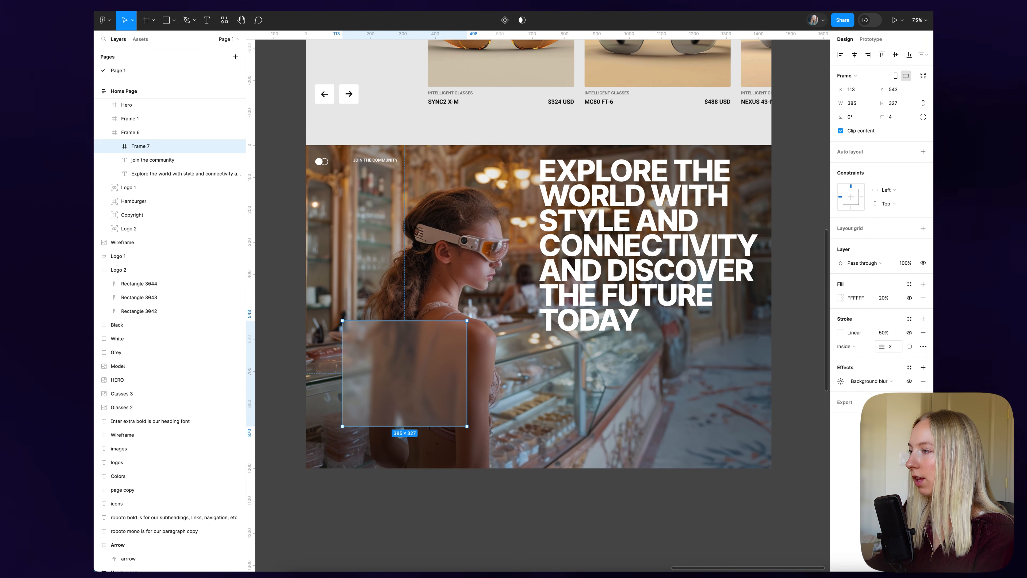
# - Examine the blurred frame's border up close and within the whole image section
pyautogui.click(655, 493)
pyautogui.hscroll(-2, 648, 493)
pyautogui.scroll(-2, 649, 493)
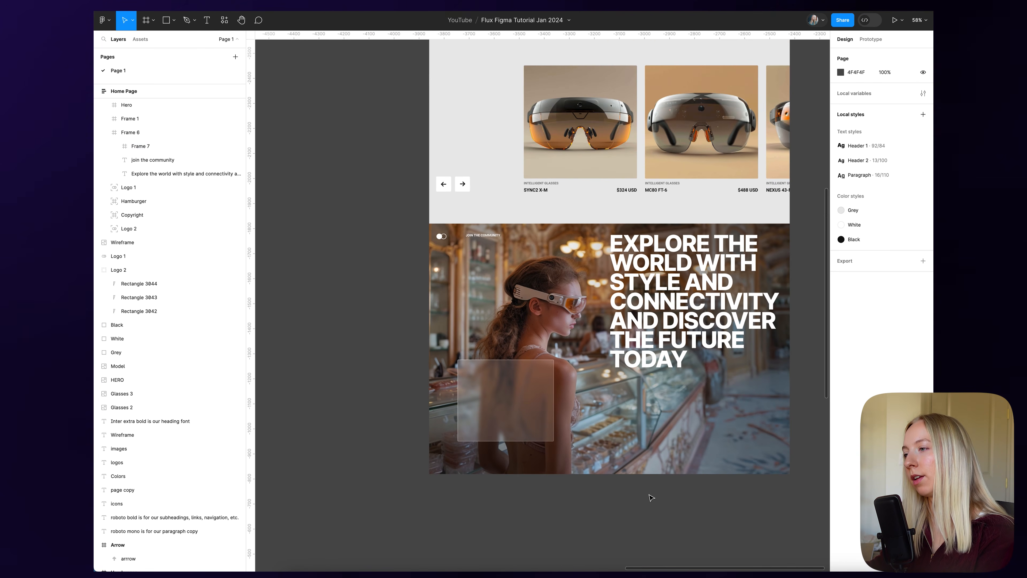
pyautogui.scroll(4, 491, 396)
pyautogui.scroll(3, 492, 397)
pyautogui.scroll(-2, 621, 434)
pyautogui.scroll(-5, 512, 510)
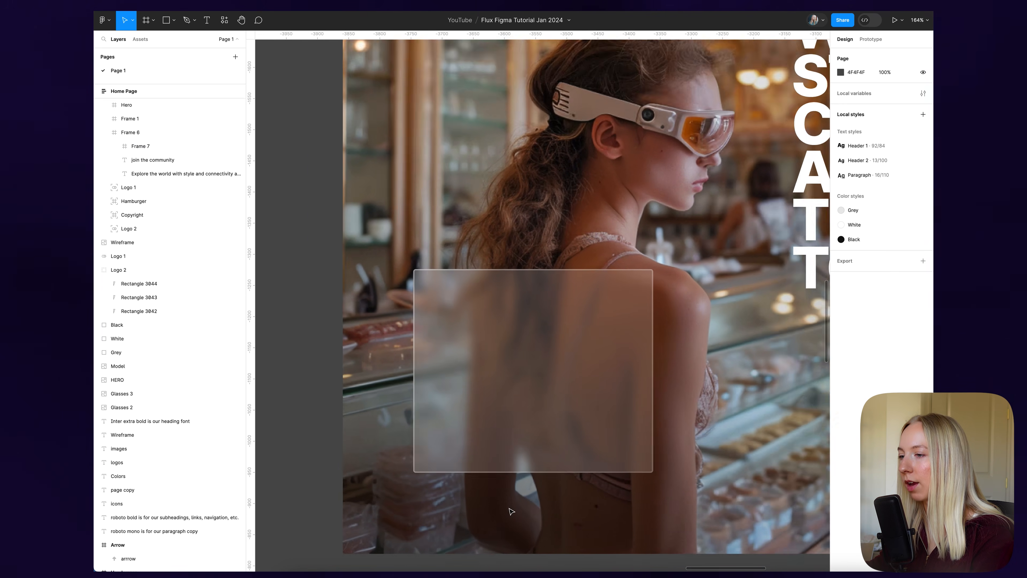
pyautogui.hscroll(2, 539, 500)
pyautogui.scroll(-3, 546, 531)
pyautogui.hscroll(1, 547, 531)
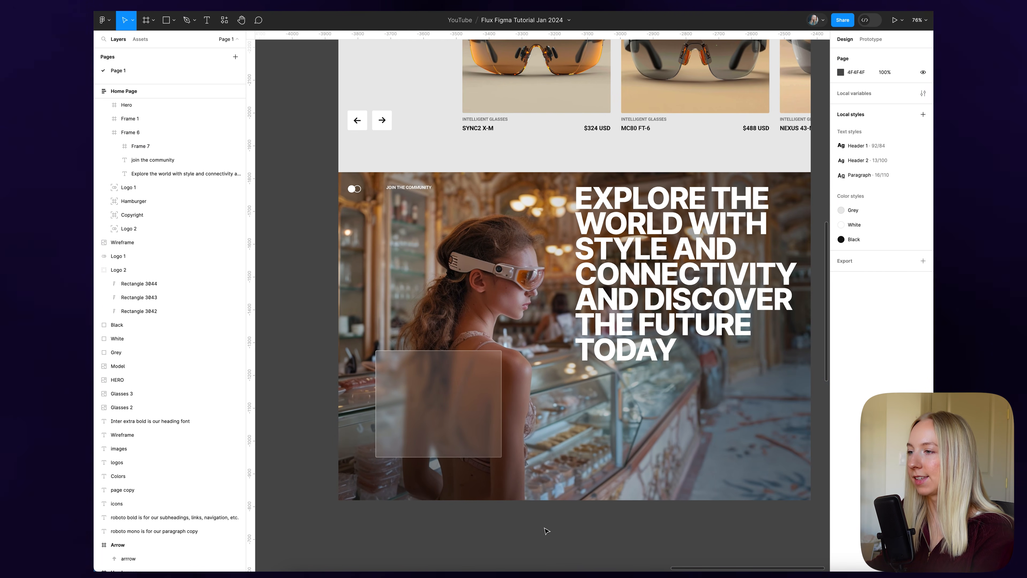
# - Undo the last stroke thickness change on the blurred frame
pyautogui.press('super+z')
pyautogui.press('super+z')
pyautogui.click(566, 525)
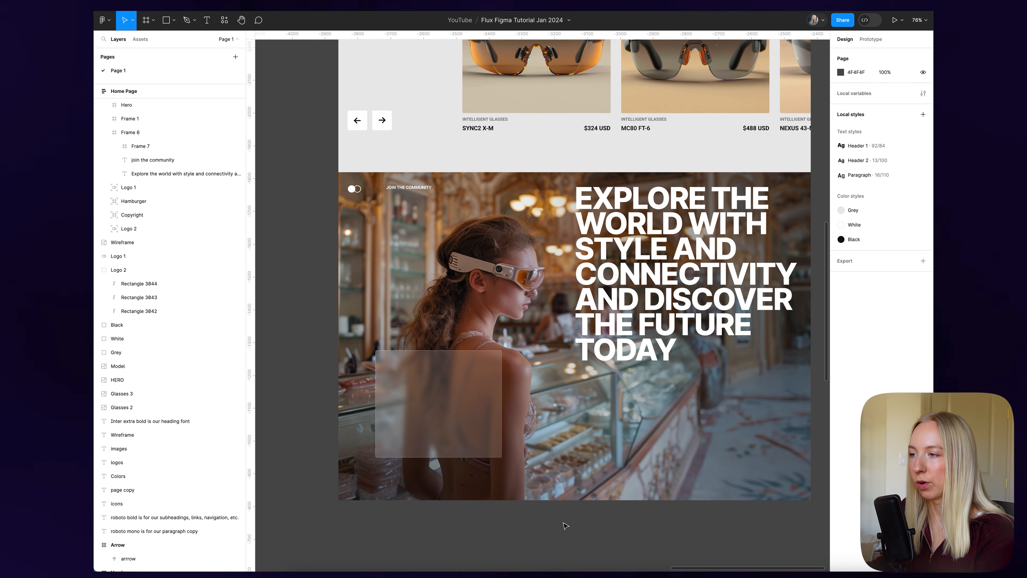
# - Add white JOIN THE NEWSLETTER text in the Header 2 style inside the frosted panel's upper-left area, at about X 39, Y 60
pyautogui.scroll(2, 548, 533)
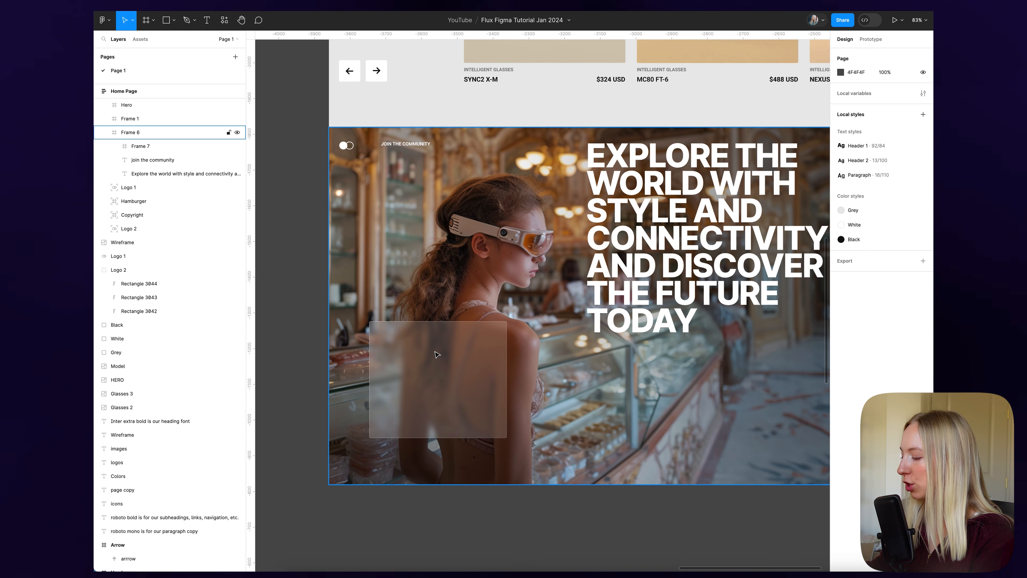
pyautogui.scroll(-3, 436, 355)
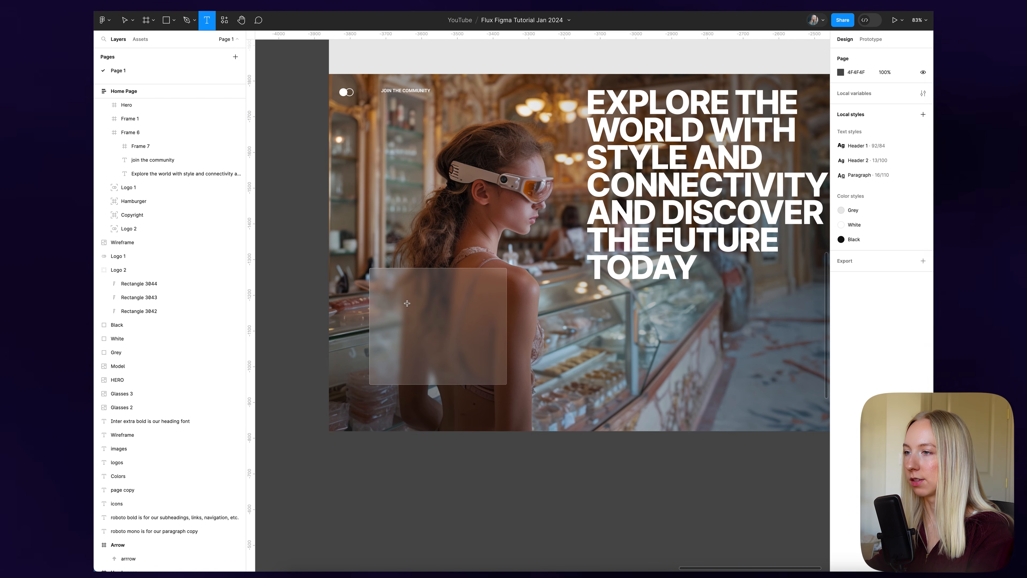
pyautogui.hotkey('ctrl', 'v')
pyautogui.scroll(3, 425, 307)
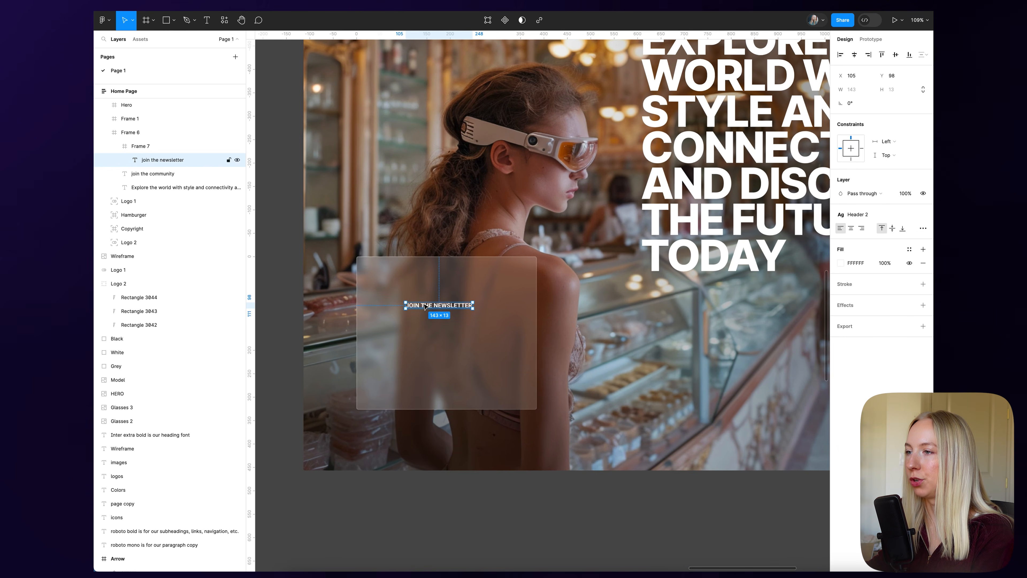
pyautogui.moveTo(406, 294); pyautogui.dragTo(374, 277)
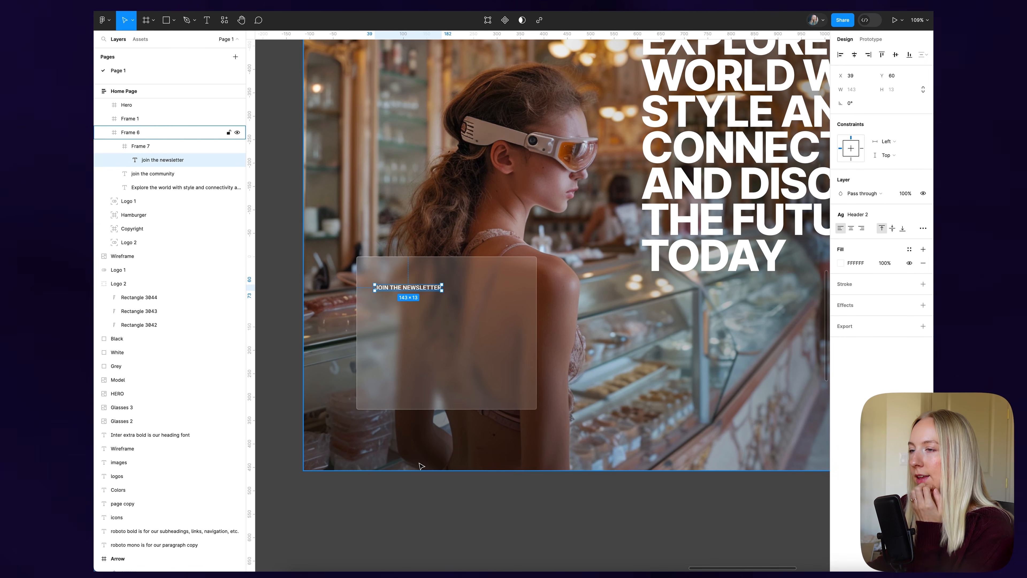
pyautogui.click(423, 466)
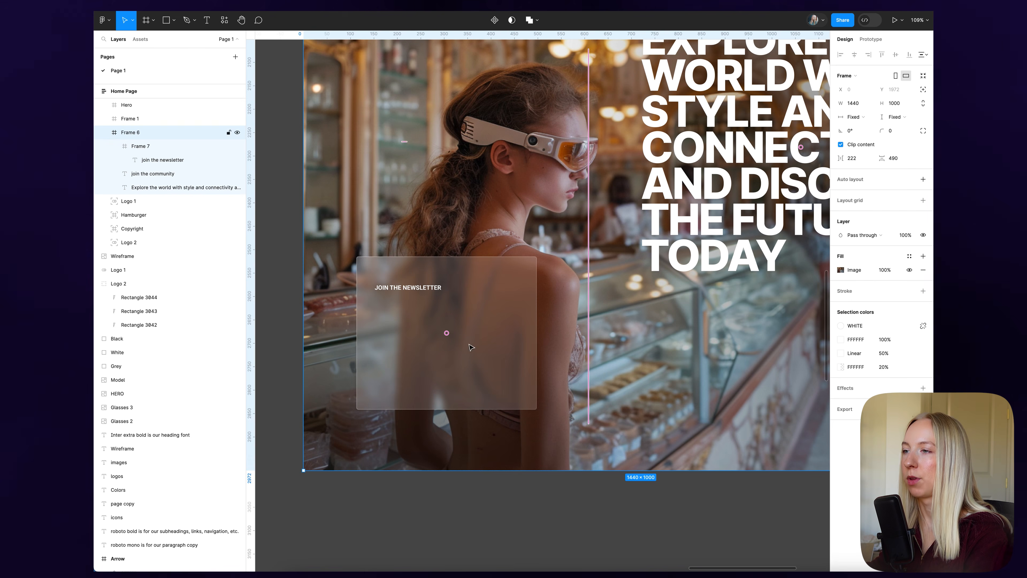
pyautogui.press('Escape')
# - Draw a white-filled input box about 282 × 40 below the newsletter title and round its corners to 4
pyautogui.press('f')
pyautogui.moveTo(377, 304)
pyautogui.mouseDown()
pyautogui.moveTo(448, 322)
pyautogui.moveTo(509, 323)
pyautogui.mouseUp()
pyautogui.click(922, 283)
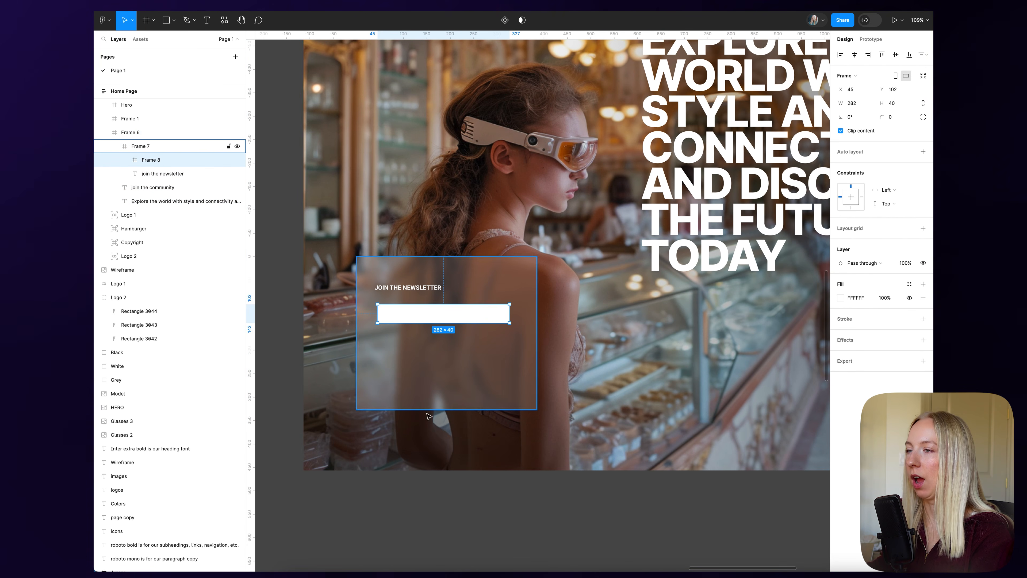
pyautogui.click(424, 433)
pyautogui.click(447, 315)
pyautogui.click(904, 117)
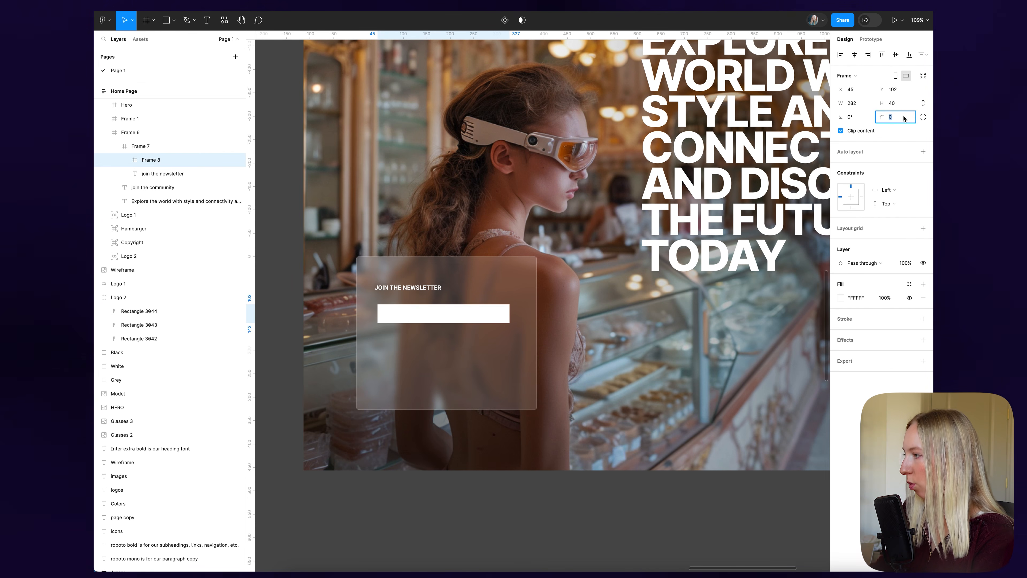
pyautogui.click(509, 489)
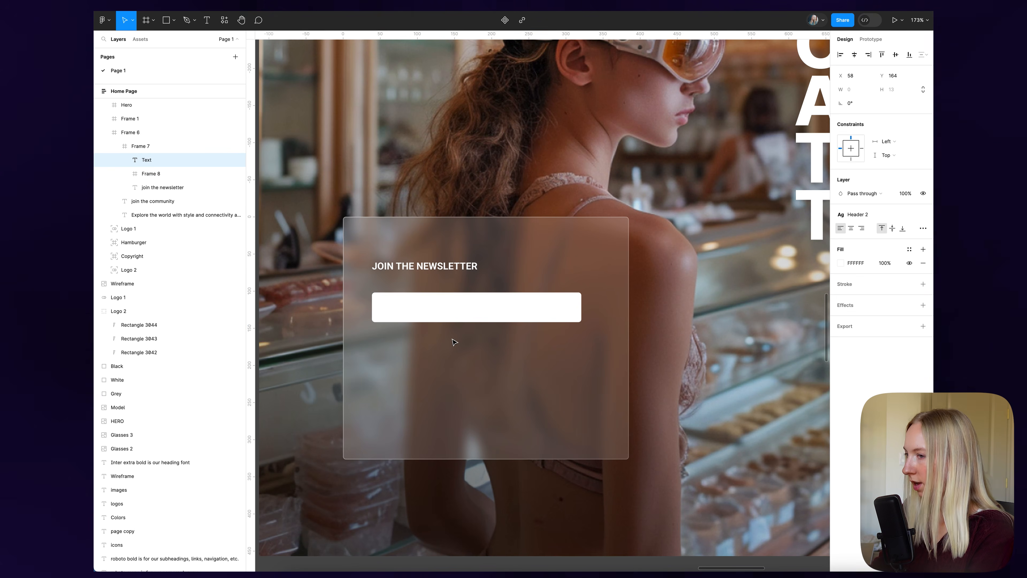
# - Add a NAME label directly above the white input box, moving the box down slightly to make room
pyautogui.write('Name')
pyautogui.press('Escape')
pyautogui.moveTo(404, 341); pyautogui.dragTo(390, 280)
pyautogui.keyDown('shift'); pyautogui.click(433, 315); pyautogui.keyUp('shift')
pyautogui.moveTo(432, 315); pyautogui.dragTo(433, 326)
pyautogui.click(419, 360)
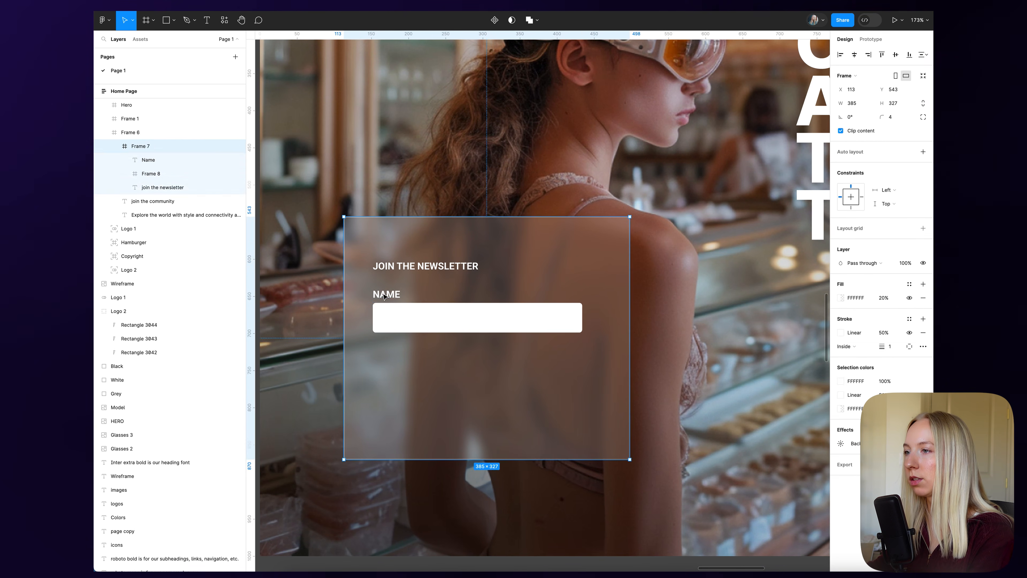
# - Detach the NAME label from its Header 2 style and set it to size 11 in Medium weight
pyautogui.click(384, 295)
pyautogui.click(887, 219)
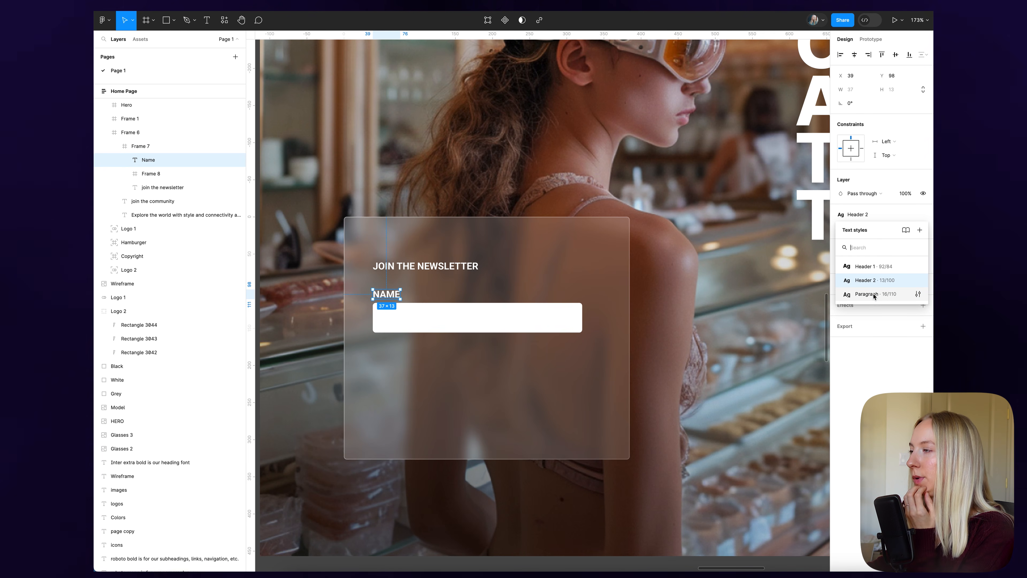
pyautogui.click(896, 219)
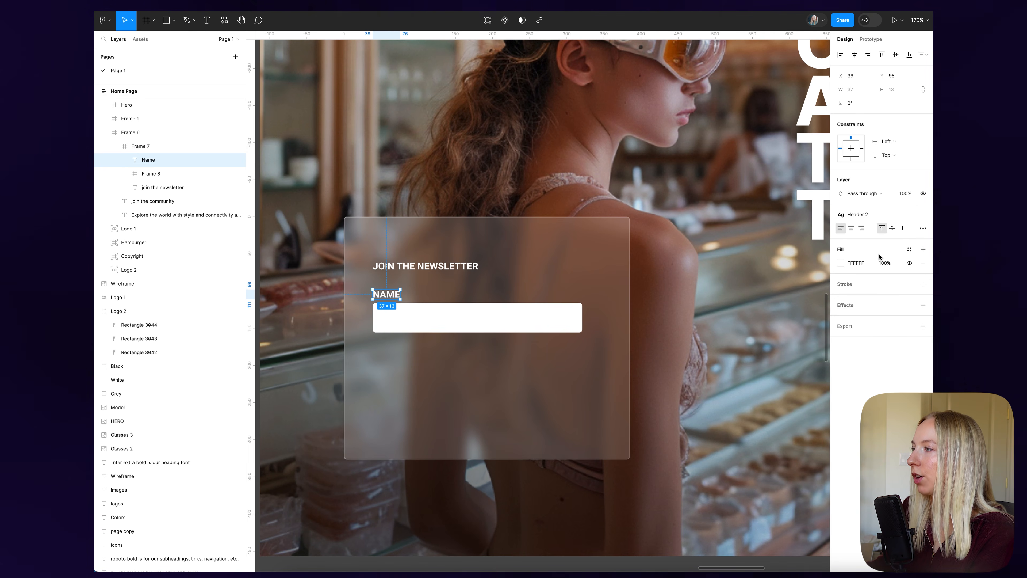
pyautogui.click(922, 214)
pyautogui.click(893, 242)
pyautogui.write('11')
pyautogui.press('Return')
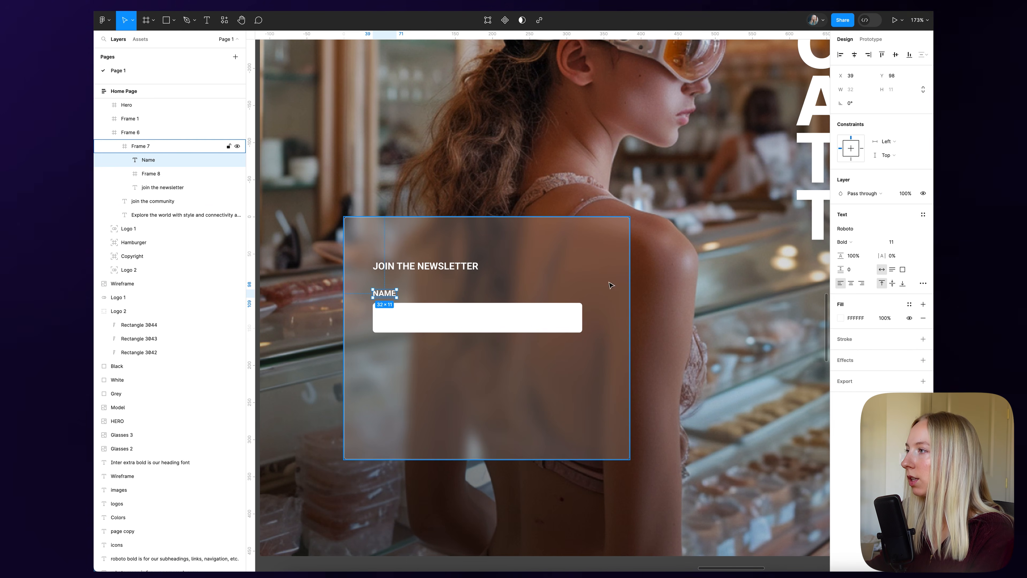
pyautogui.click(859, 243)
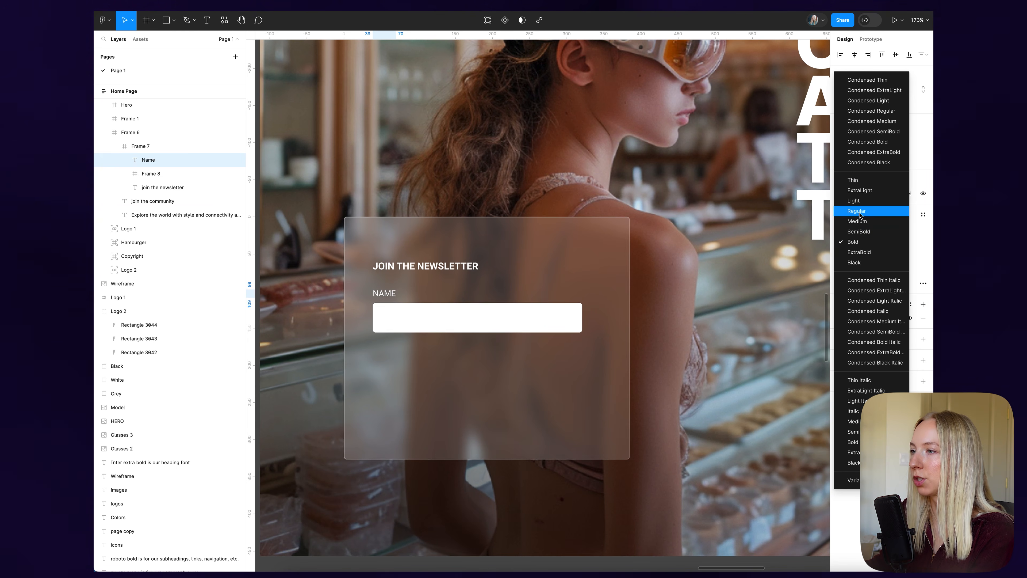
pyautogui.click(861, 222)
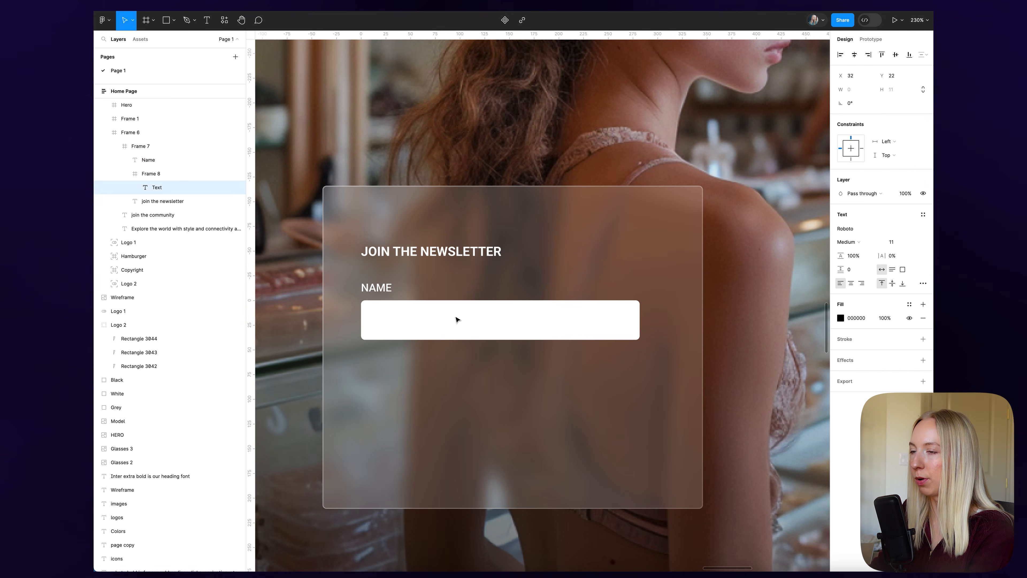
# - Add black YOUR NAME HERE placeholder text inside the input box and give it the monospaced Paragraph style
pyautogui.write('YOUR NAME HERE')
pyautogui.press('Escape')
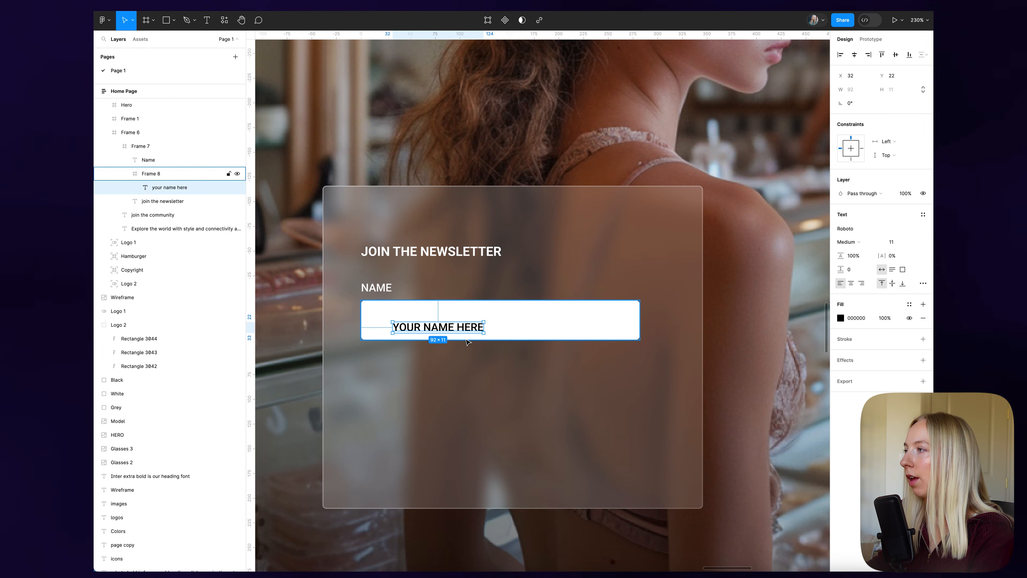
pyautogui.click(923, 215)
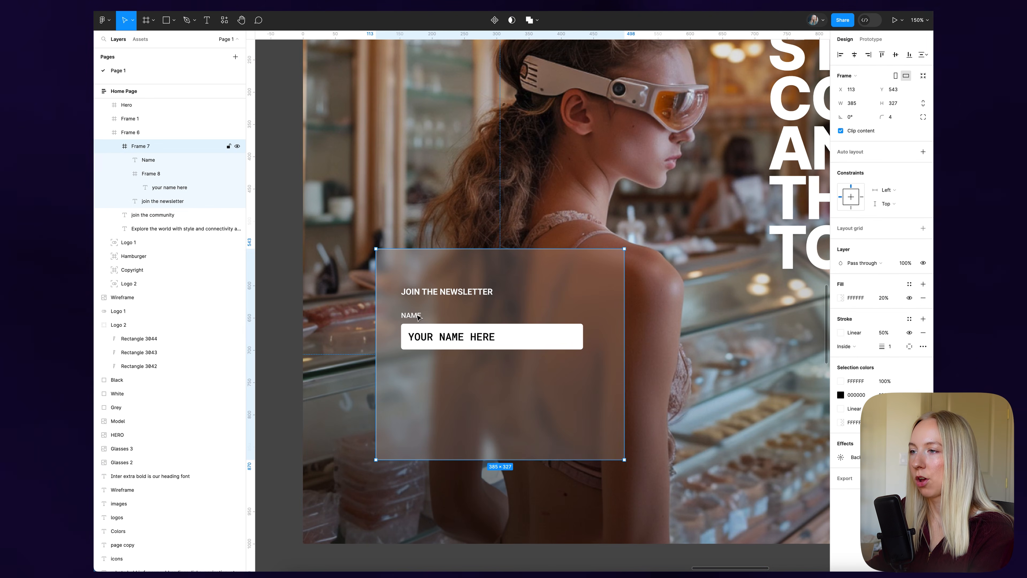
# - Frame the NAME label together with its input box and duplicate it below as an EMAIL field reading YOUR EMAIL HERE
pyautogui.click(416, 316)
pyautogui.scroll(3, 428, 317)
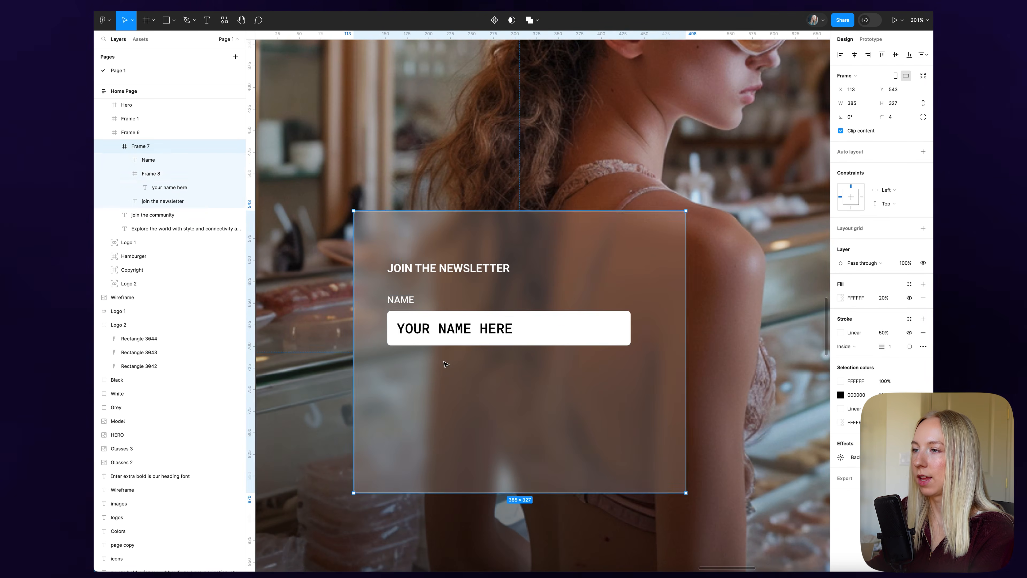
pyautogui.keyDown('shift'); pyautogui.click(538, 335); pyautogui.keyUp('shift')
pyautogui.rightClick(543, 313)
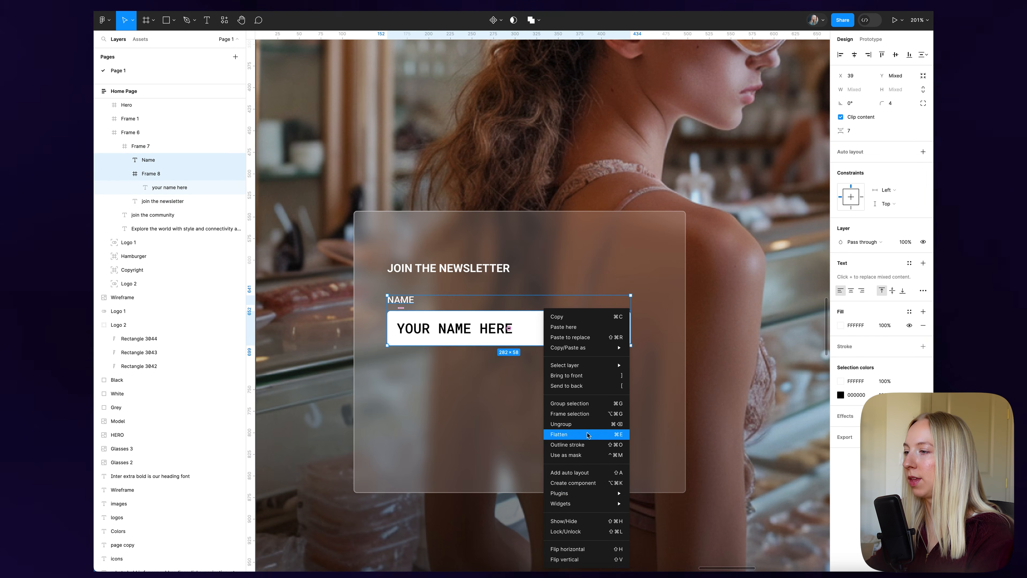
pyautogui.click(584, 414)
pyautogui.moveTo(537, 343); pyautogui.dragTo(462, 390)
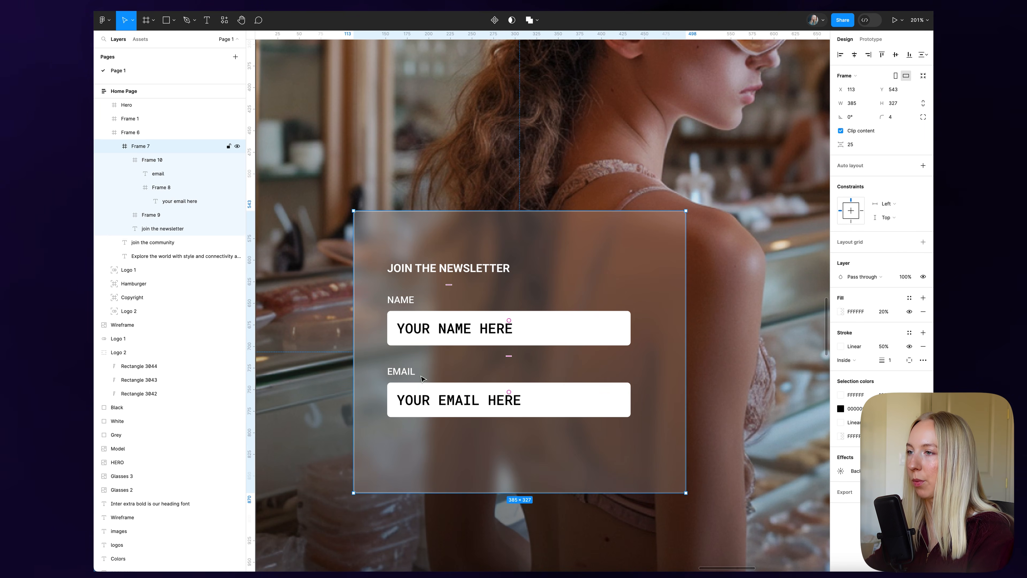
pyautogui.press('Escape')
# - Apply vertical auto layout to the frosted newsletter panel with an item spacing of 20
pyautogui.scroll(-2, 597, 292)
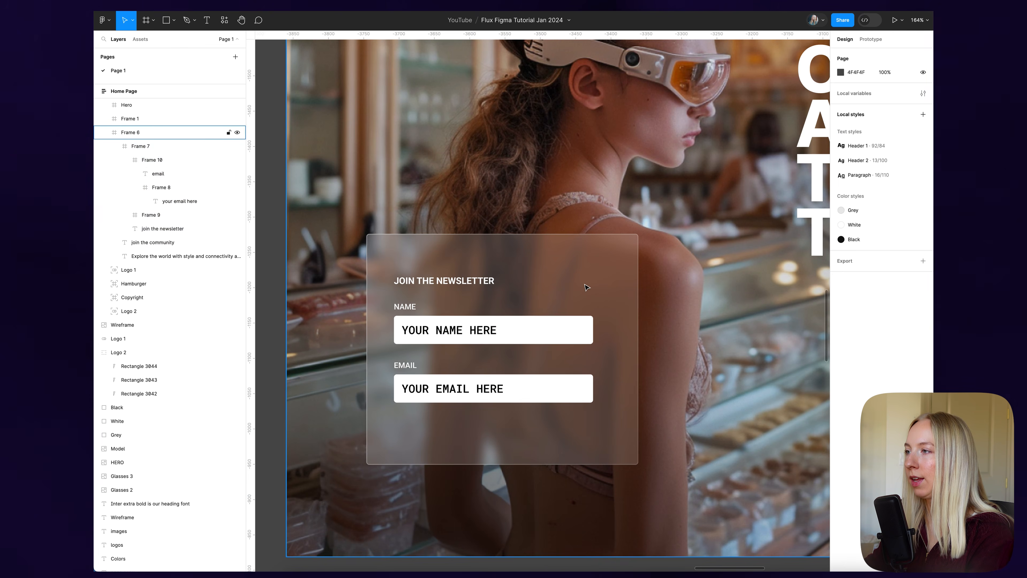
pyautogui.doubleClick(587, 287)
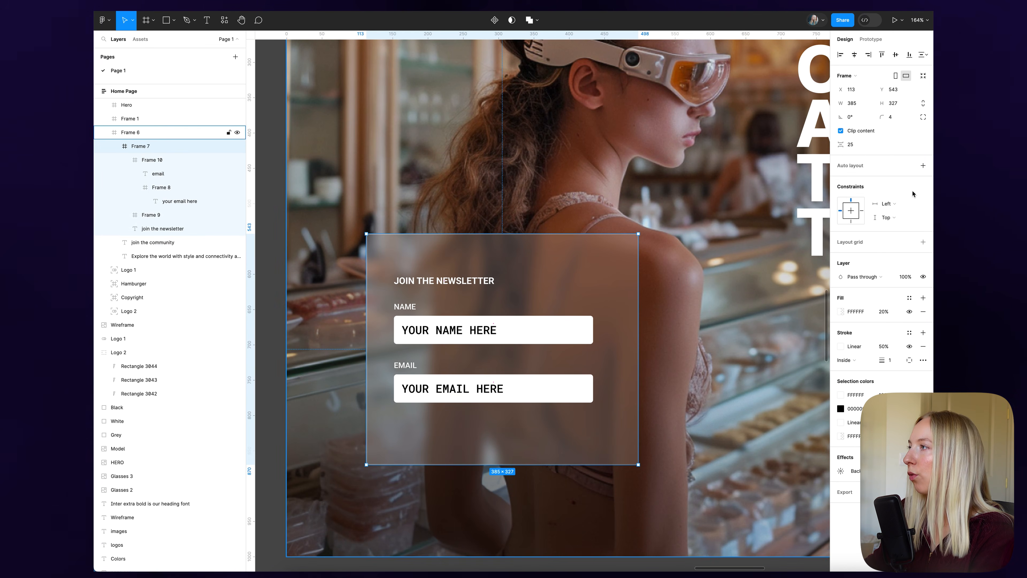
pyautogui.click(922, 165)
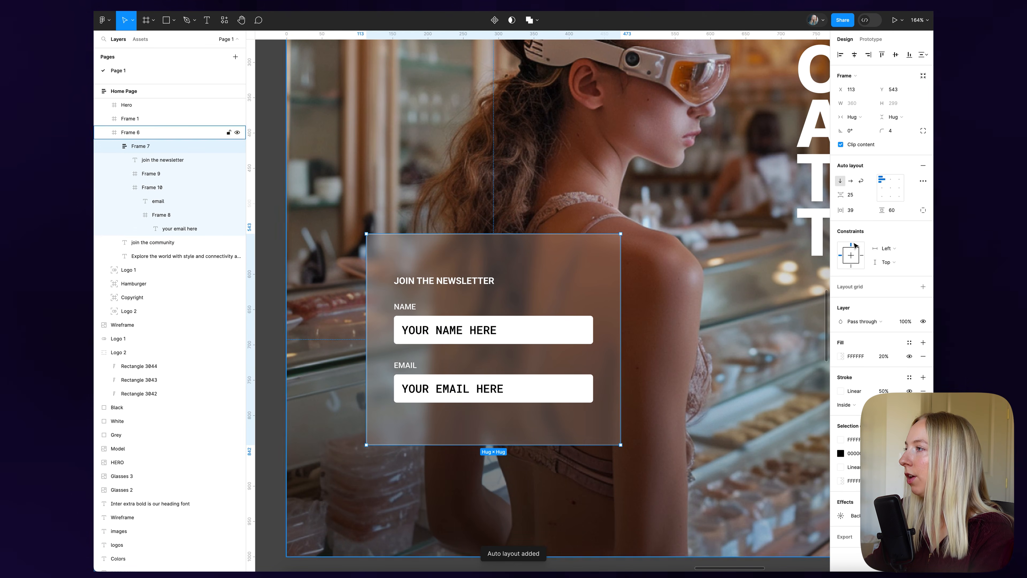
pyautogui.click(857, 195)
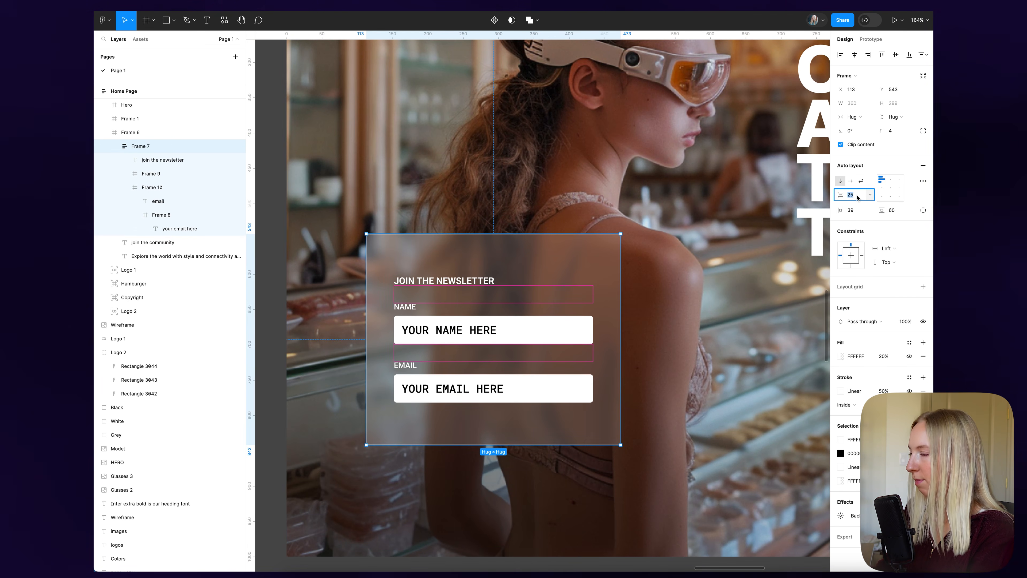
pyautogui.write('20')
pyautogui.press('Return')
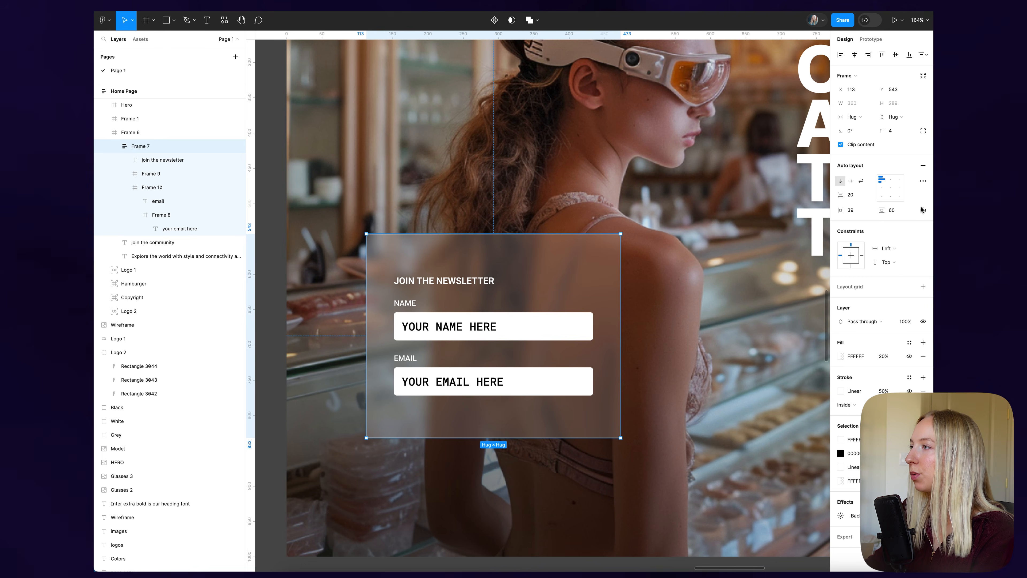
# - Set the newsletter panel's horizontal and vertical padding to 40
pyautogui.write('40')
pyautogui.press('Return')
pyautogui.click(899, 214)
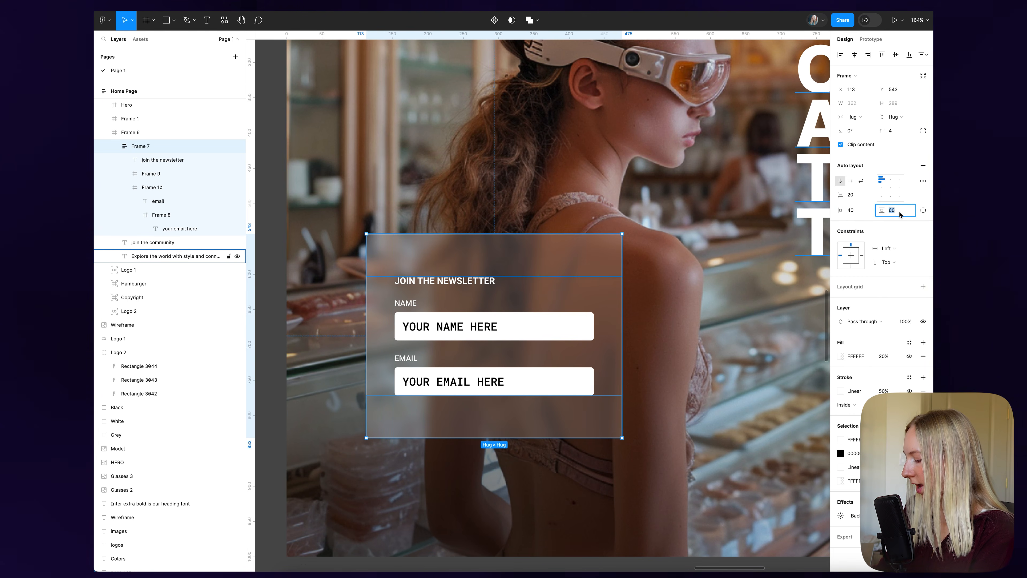
pyautogui.write('40')
pyautogui.press('Return')
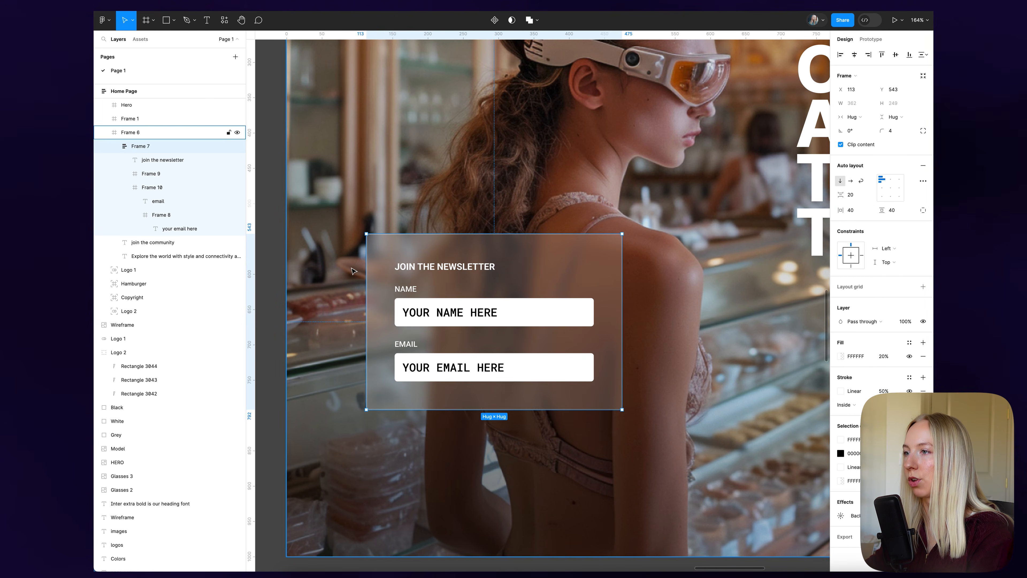
# - Examine the newsletter panel within the community section and the overall home page
pyautogui.scroll(-5, 346, 267)
pyautogui.scroll(4, 349, 317)
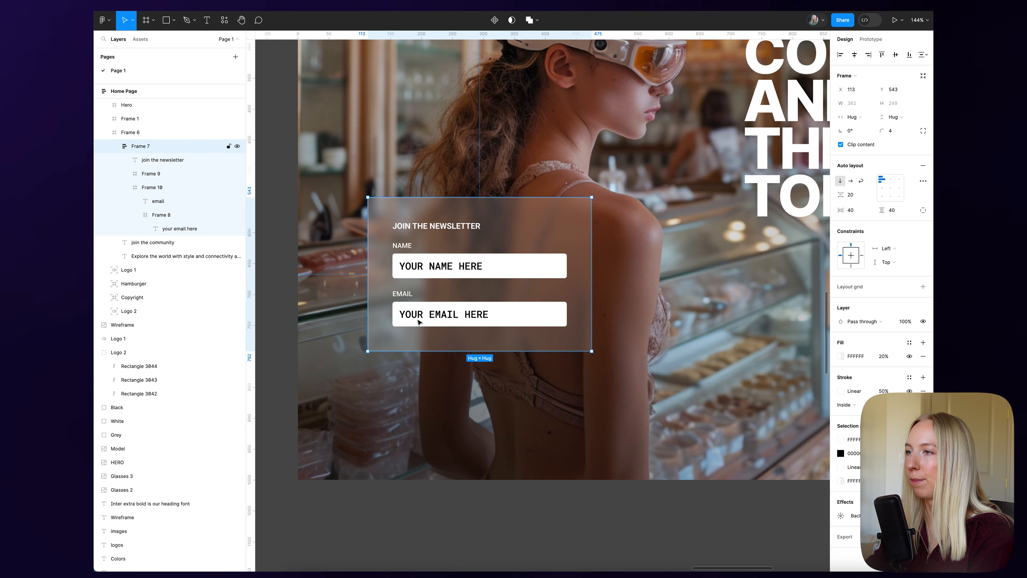
pyautogui.click(447, 504)
pyautogui.scroll(-4, 449, 510)
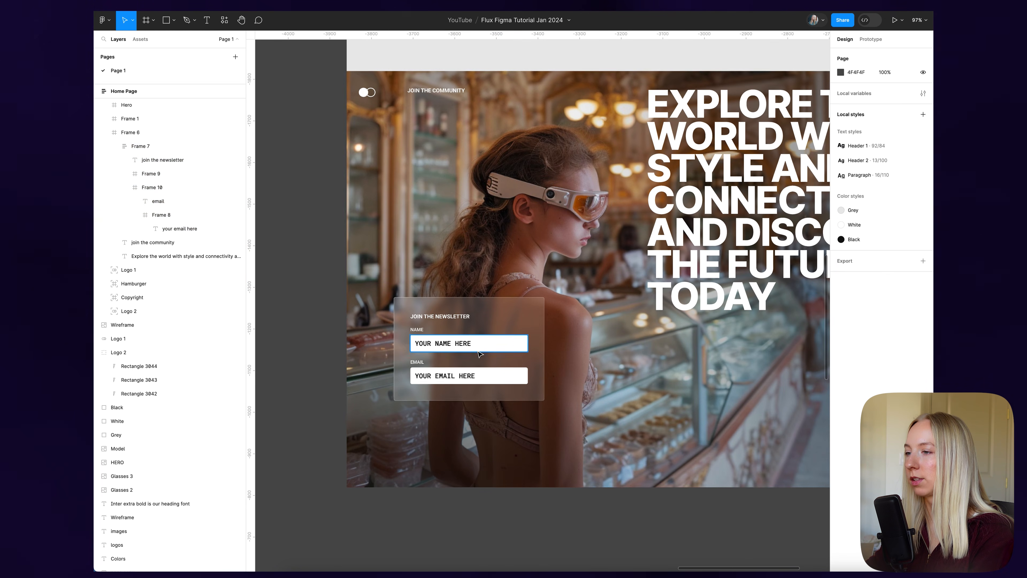
pyautogui.scroll(-1, 449, 511)
pyautogui.scroll(2, 486, 438)
pyautogui.scroll(-2, 487, 437)
pyautogui.scroll(5, 487, 434)
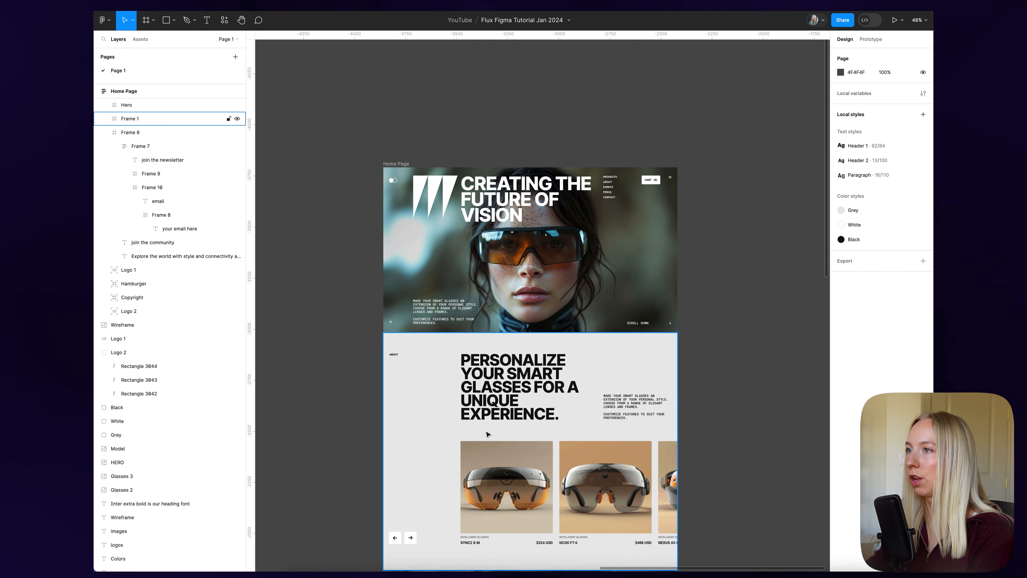
# - Show the Home Page's 12-column layout grid and align the newsletter panel's left edge with the JOIN THE COMMUNITY label
pyautogui.click(465, 165)
pyautogui.click(909, 246)
pyautogui.scroll(-7, 506, 442)
pyautogui.scroll(5, 454, 485)
pyautogui.keyDown('super'); pyautogui.click(444, 323); pyautogui.keyUp('super')
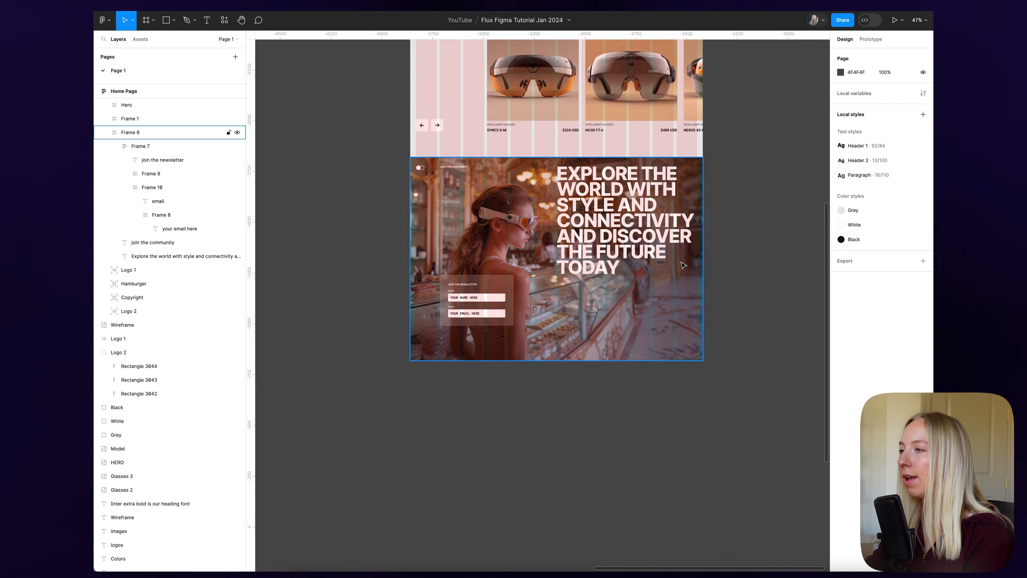
# - Check the community section against the columns and hide the Home Page's layout grid
pyautogui.scroll(4, 673, 257)
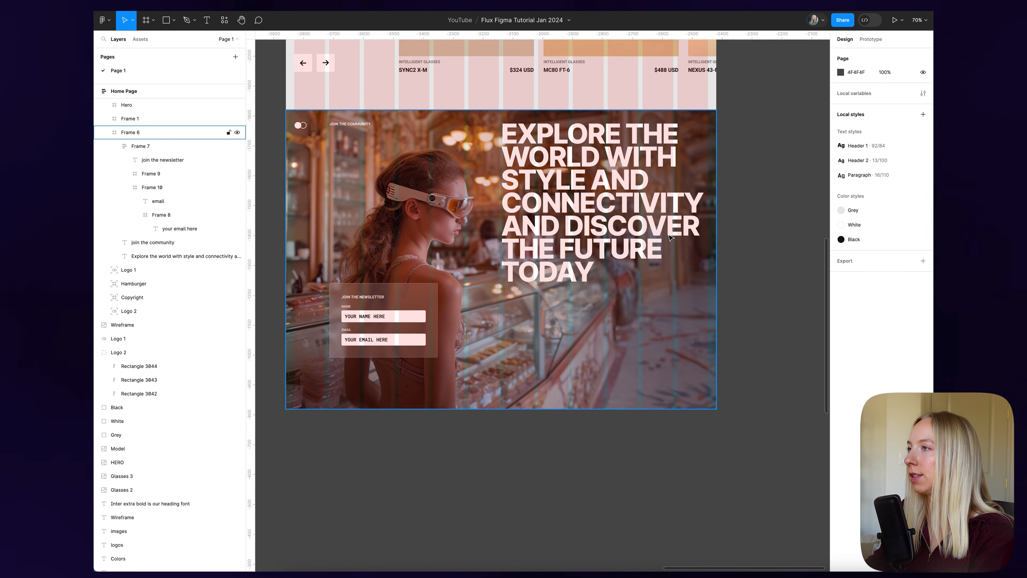
pyautogui.scroll(-5, 667, 257)
pyautogui.scroll(4, 663, 250)
pyautogui.click(494, 52)
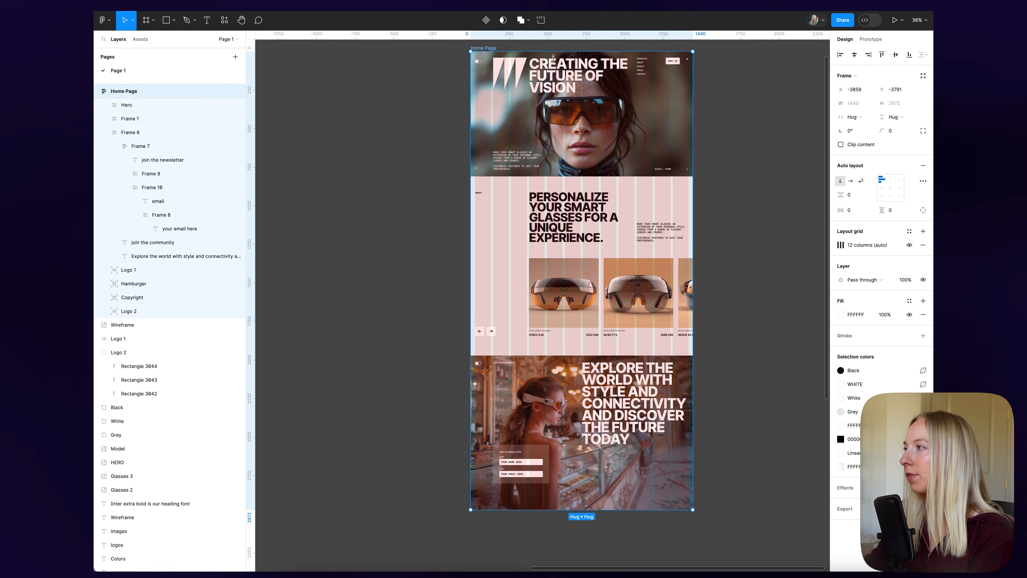
pyautogui.click(923, 244)
pyautogui.press('Escape')
# - Draw an empty frame about 389 × 47 in the community section beneath the large heading
pyautogui.scroll(5, 619, 466)
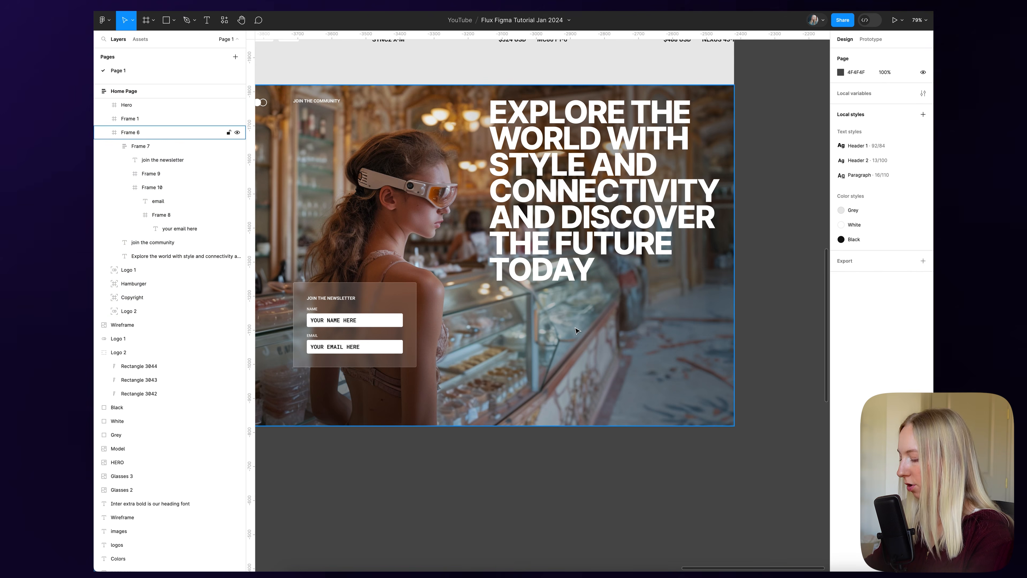
pyautogui.press('f')
pyautogui.moveTo(500, 323); pyautogui.dragTo(632, 340)
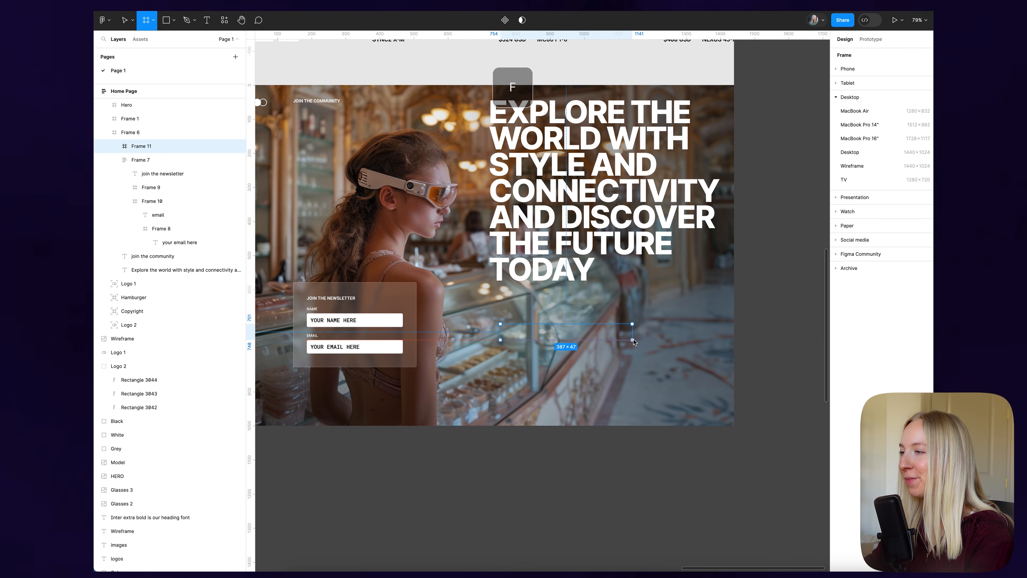
pyautogui.scroll(5, 564, 349)
pyautogui.scroll(-5, 525, 344)
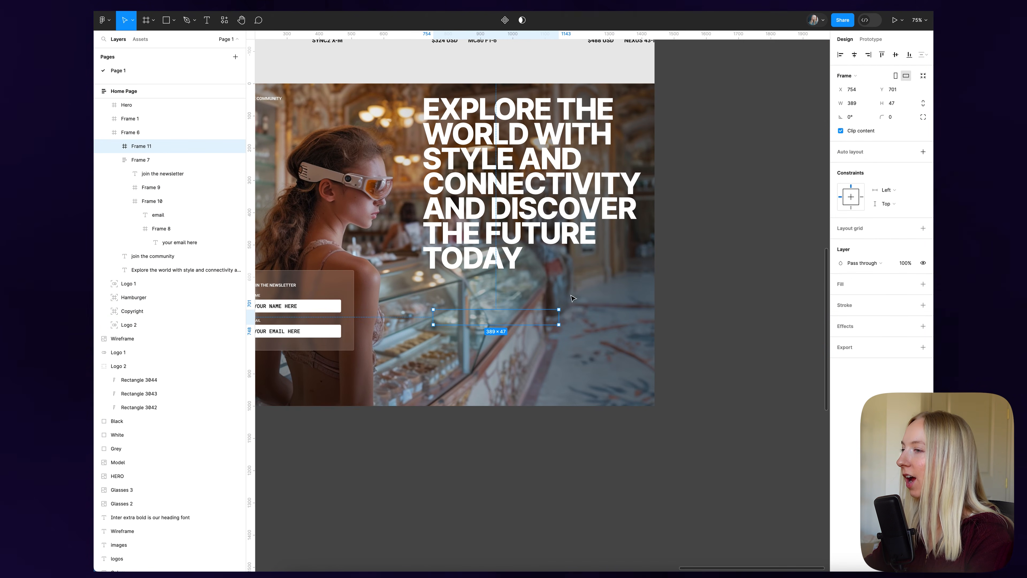
# - Give the empty frame beneath the large heading a white FFFFFF stroke of weight 2 on its bottom edge only
pyautogui.click(922, 305)
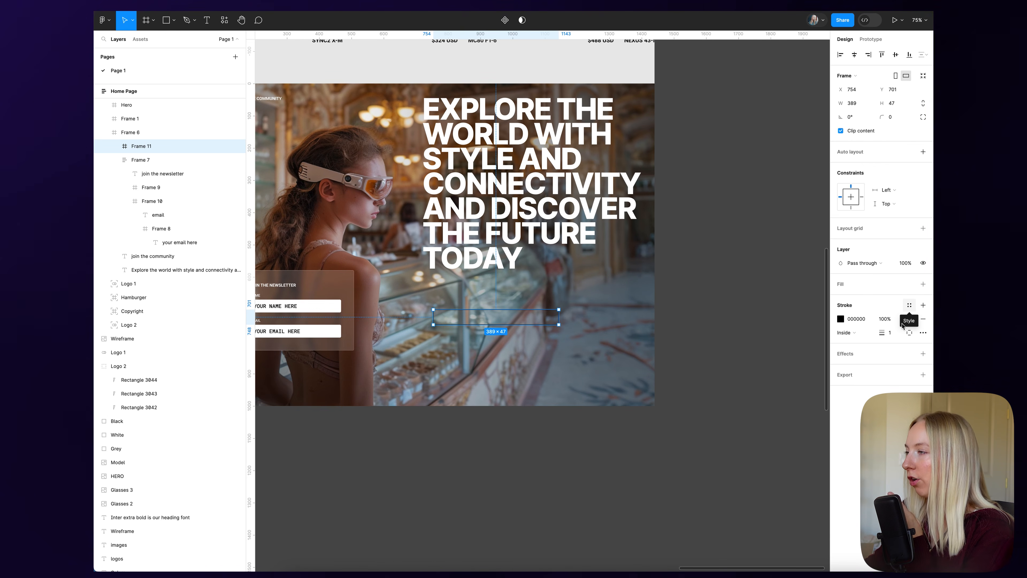
pyautogui.click(869, 333)
pyautogui.click(870, 332)
pyautogui.click(910, 333)
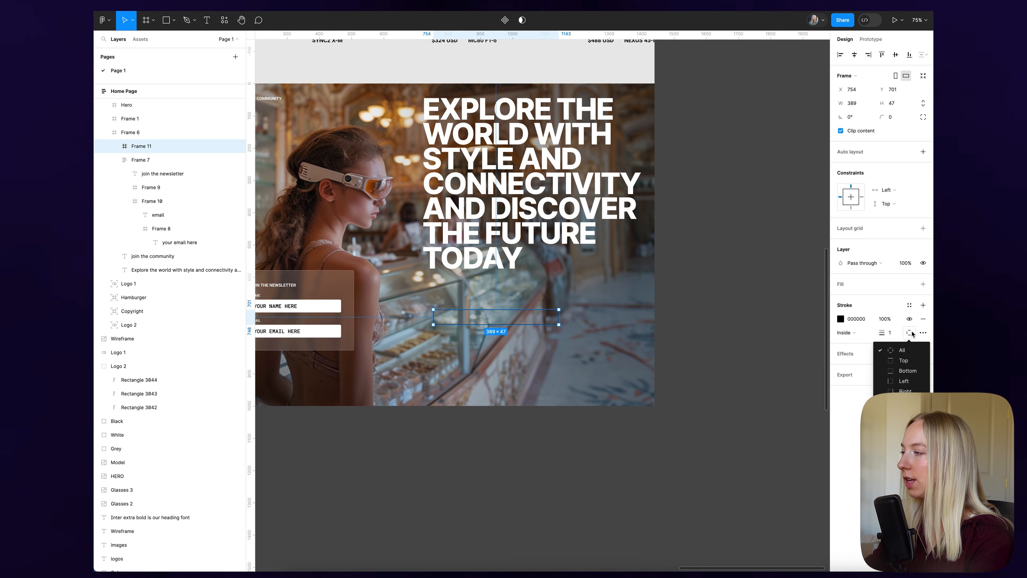
pyautogui.click(908, 370)
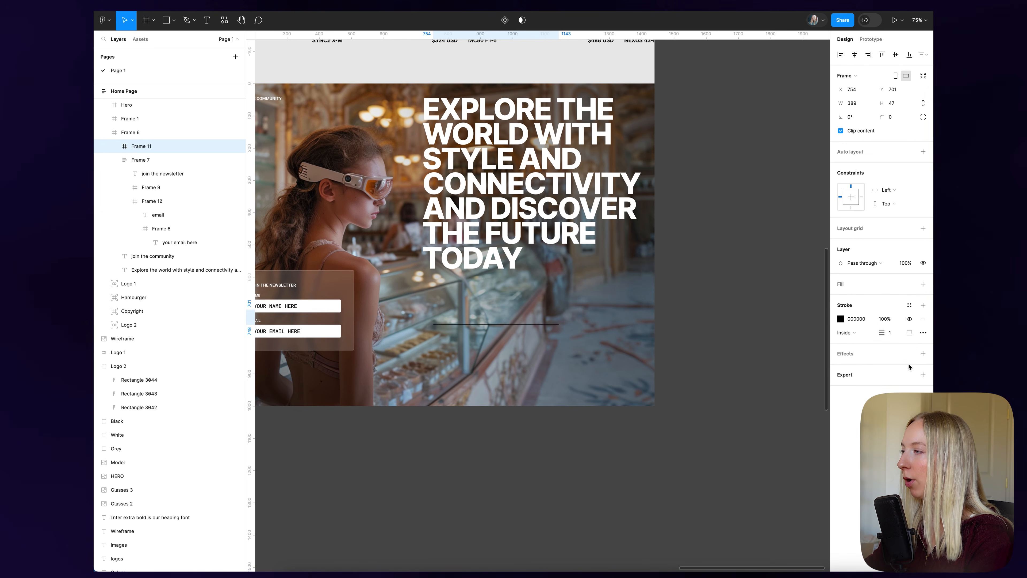
pyautogui.click(841, 319)
pyautogui.click(730, 347)
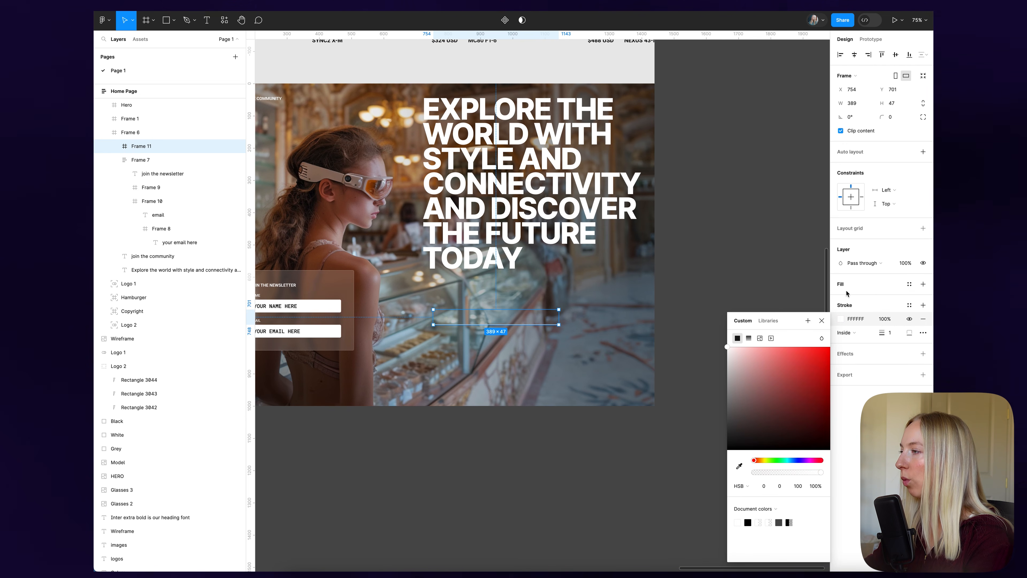
pyautogui.click(893, 334)
pyautogui.write('2')
pyautogui.press('Return')
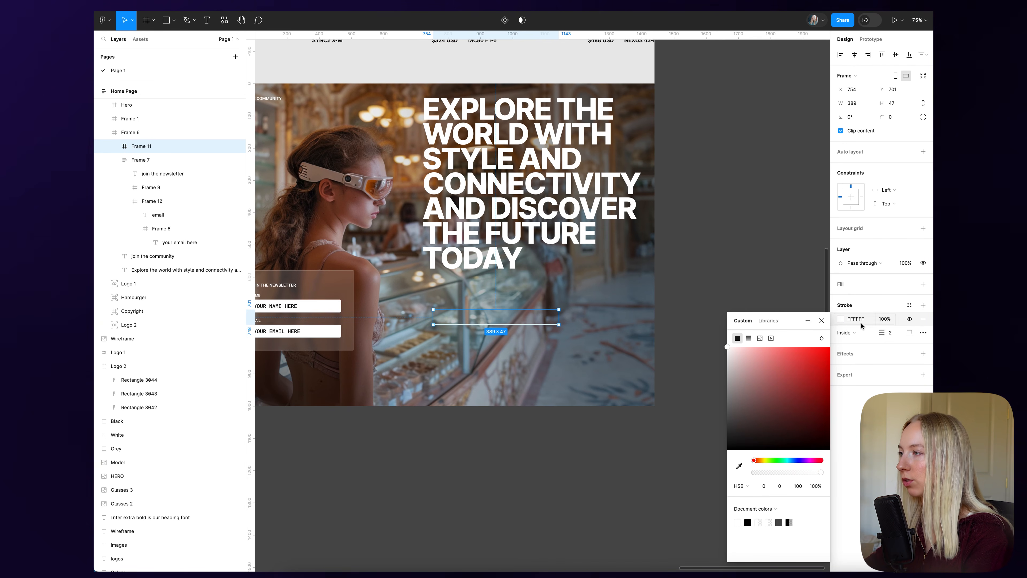
pyautogui.click(750, 287)
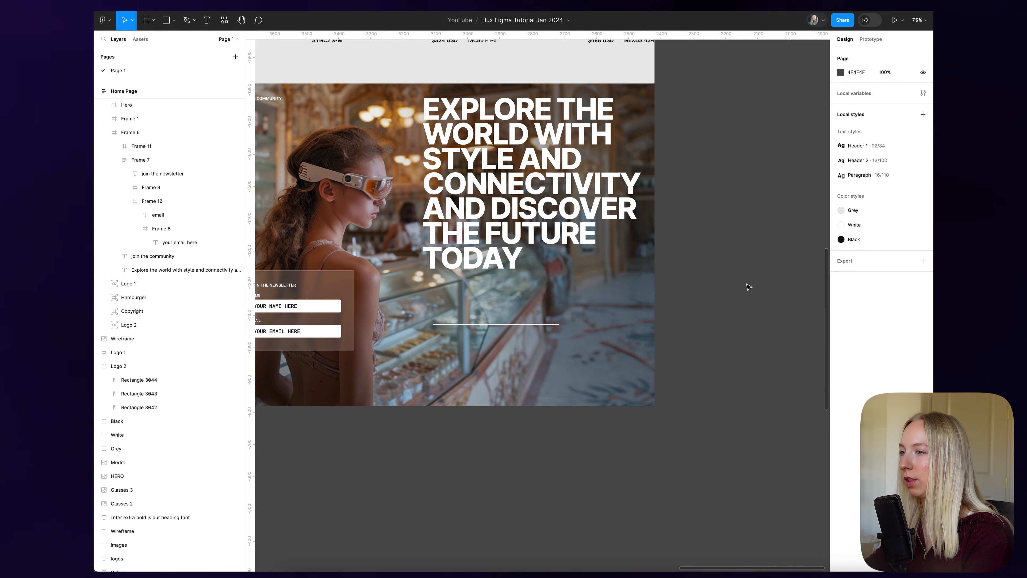
# - Add the text INSTAGRAM inside the bottom-stroked frame and apply the Paragraph text style to it
pyautogui.click(467, 325)
pyautogui.scroll(5, 469, 332)
pyautogui.click(481, 405)
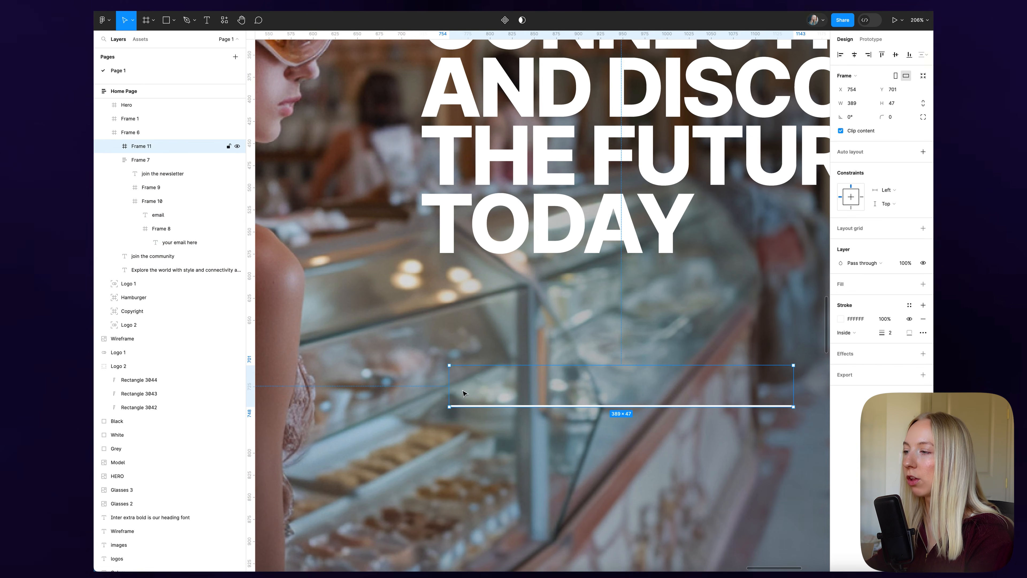
pyautogui.scroll(-2, 465, 376)
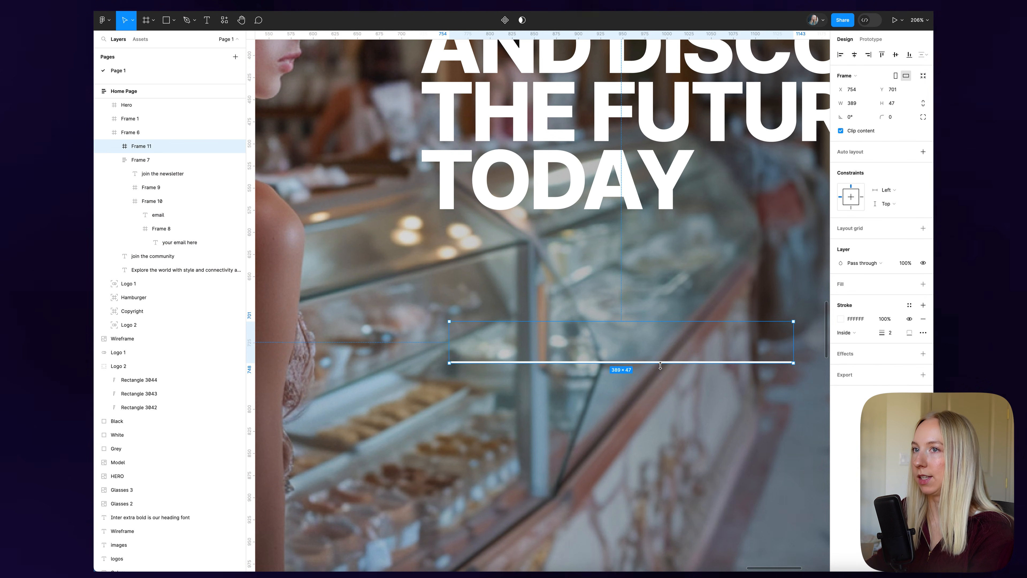
pyautogui.press('t')
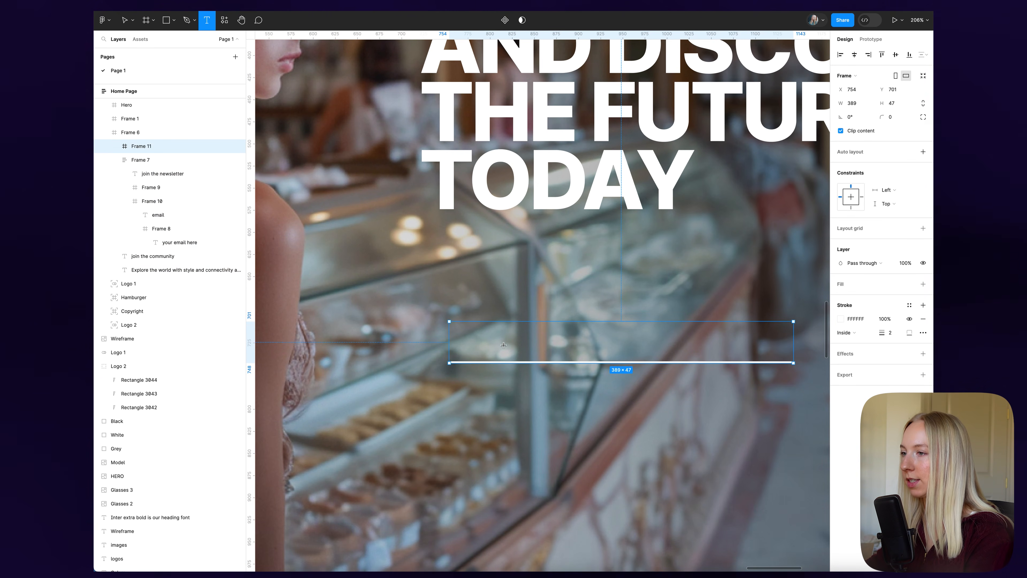
pyautogui.click(465, 340)
pyautogui.write('INSTAGR')
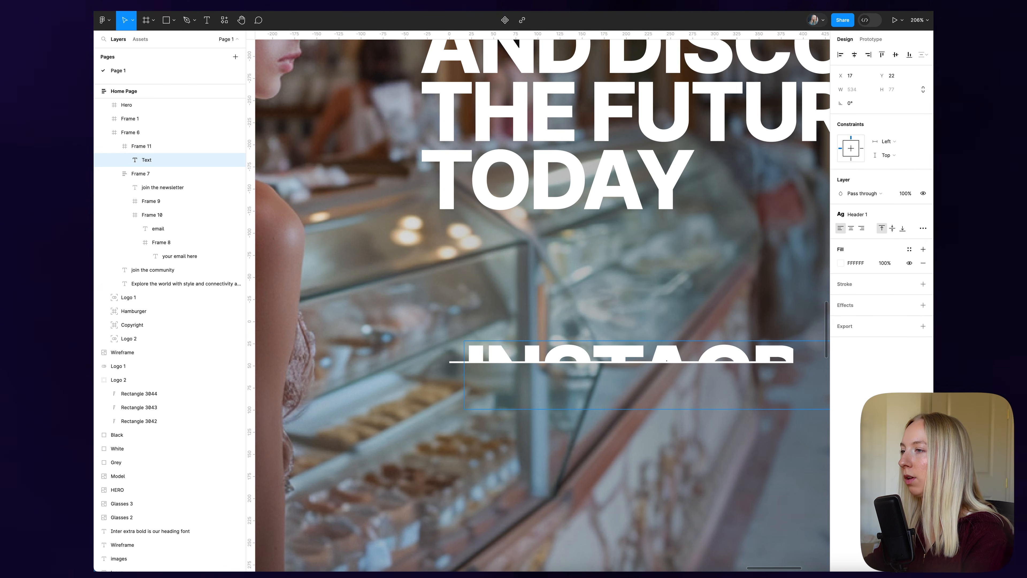
pyautogui.press('Escape')
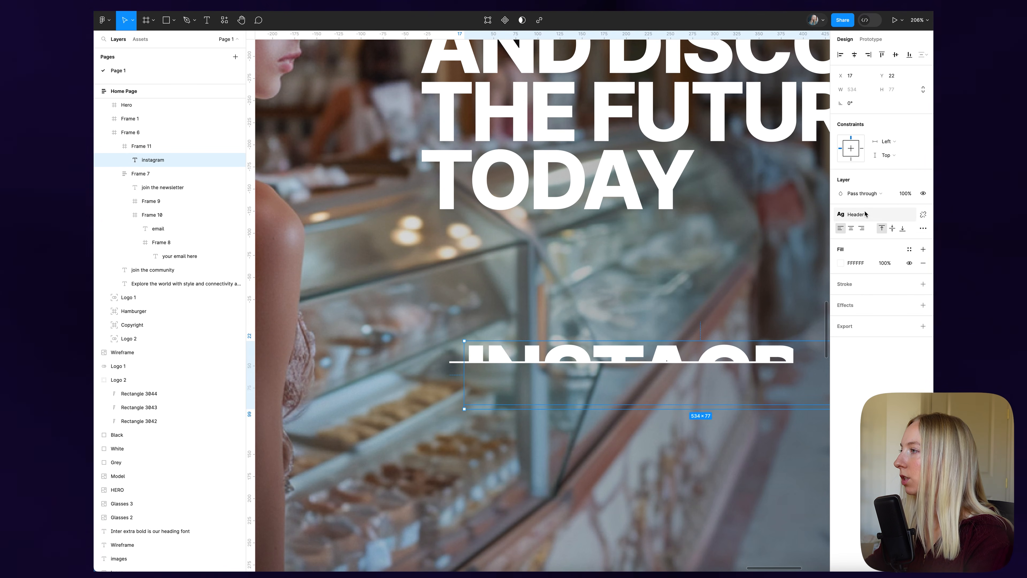
pyautogui.click(865, 214)
pyautogui.click(869, 294)
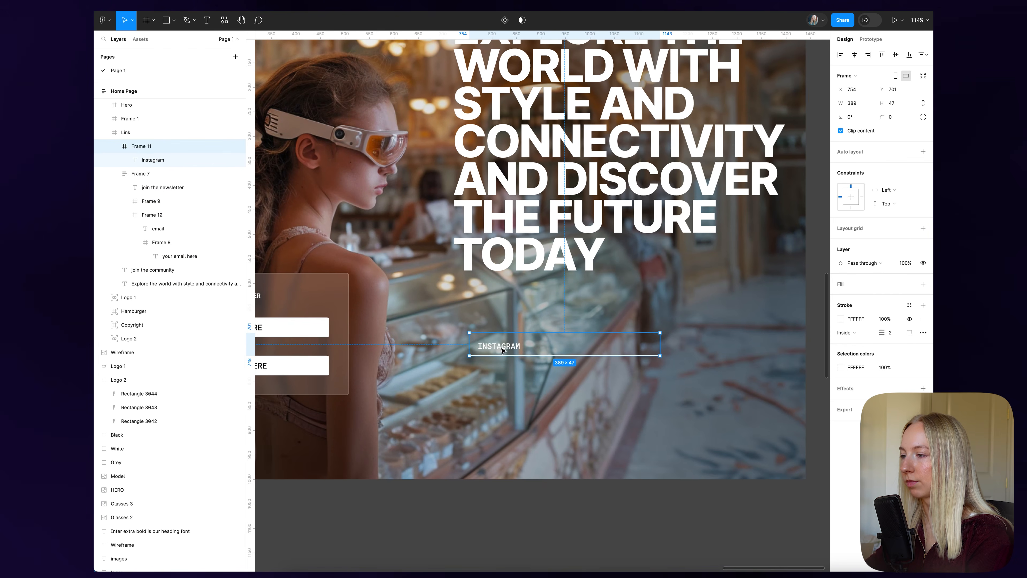
# - Move the INSTAGRAM frame out of the Home Page onto the empty canvas below it and rename the frame Link
pyautogui.moveTo(502, 349); pyautogui.dragTo(550, 509)
pyautogui.scroll(-4, 550, 504)
pyautogui.scroll(2, 554, 333)
pyautogui.scroll(1, 553, 330)
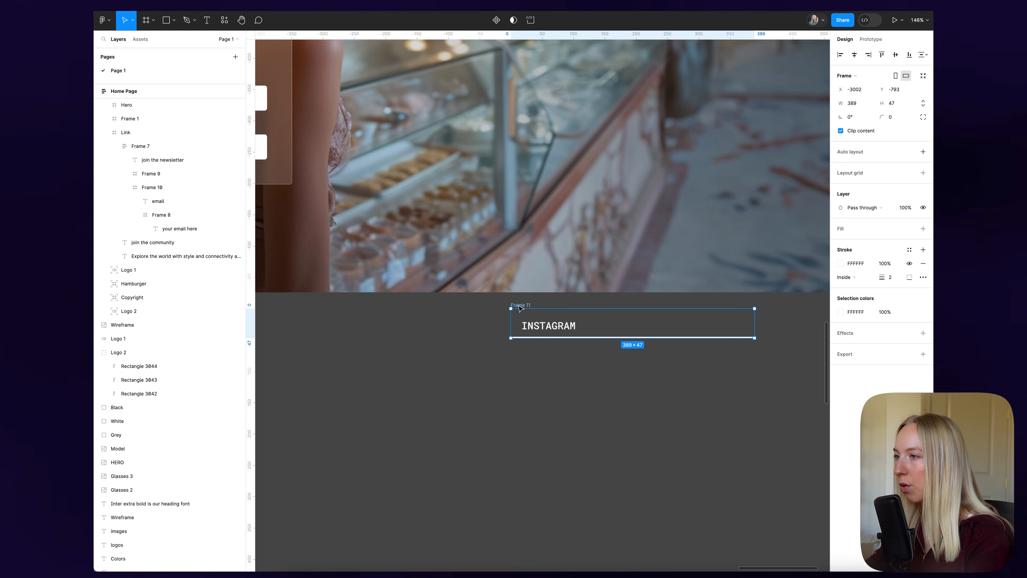
pyautogui.moveTo(521, 308); pyautogui.dragTo(488, 326)
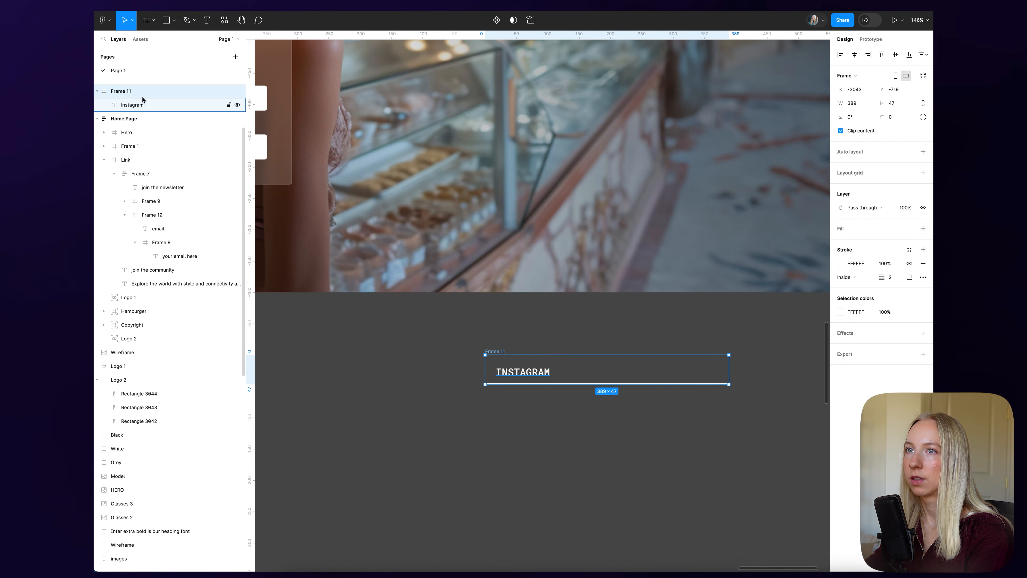
pyautogui.doubleClick(129, 91)
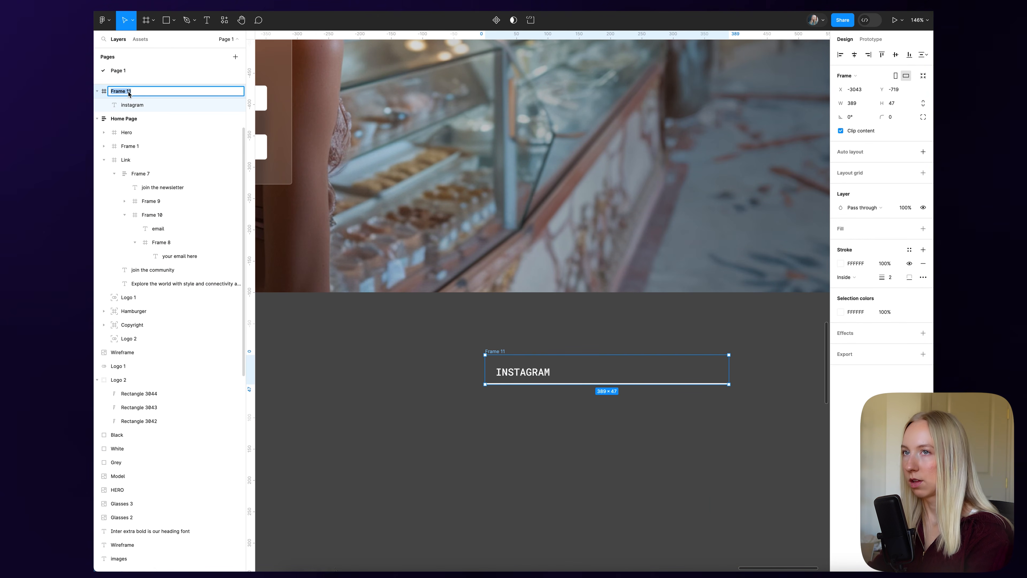
pyautogui.write('Link')
pyautogui.press('Return')
pyautogui.scroll(1, 632, 382)
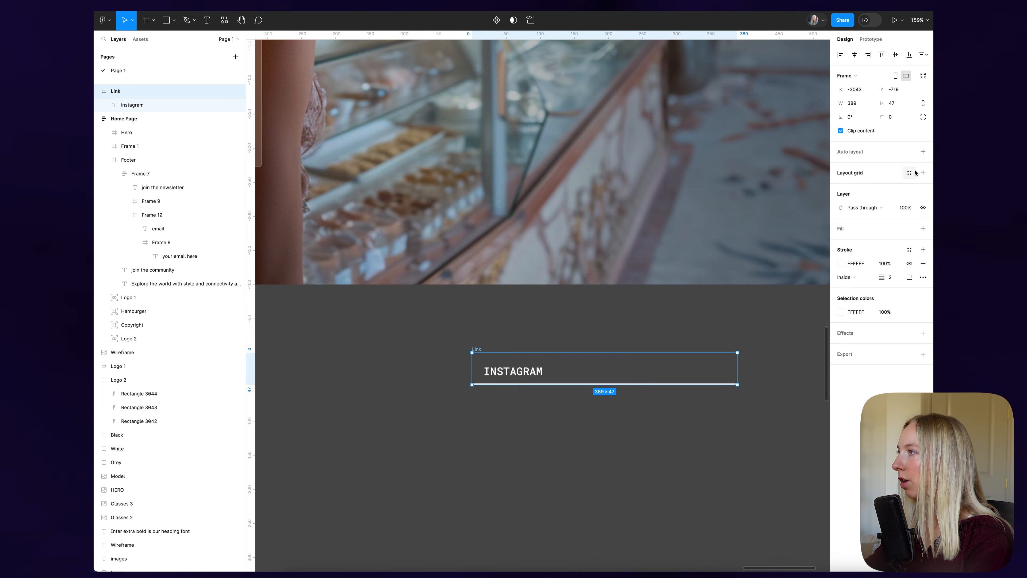
# - Add auto layout to the Link frame and set its horizontal padding to 12
pyautogui.click(923, 152)
pyautogui.scroll(3, 540, 378)
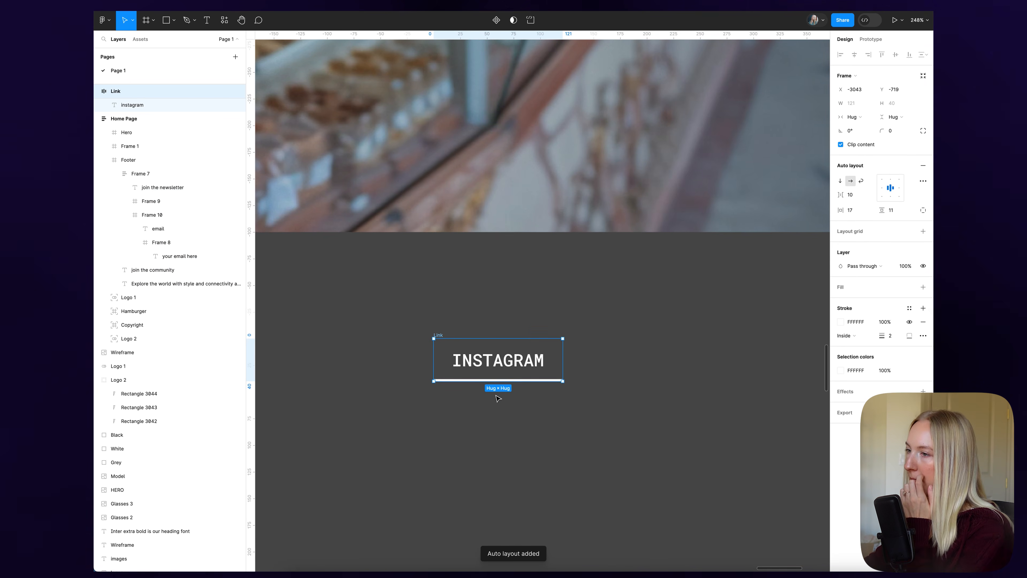
pyautogui.hscroll(2, 519, 395)
pyautogui.click(853, 210)
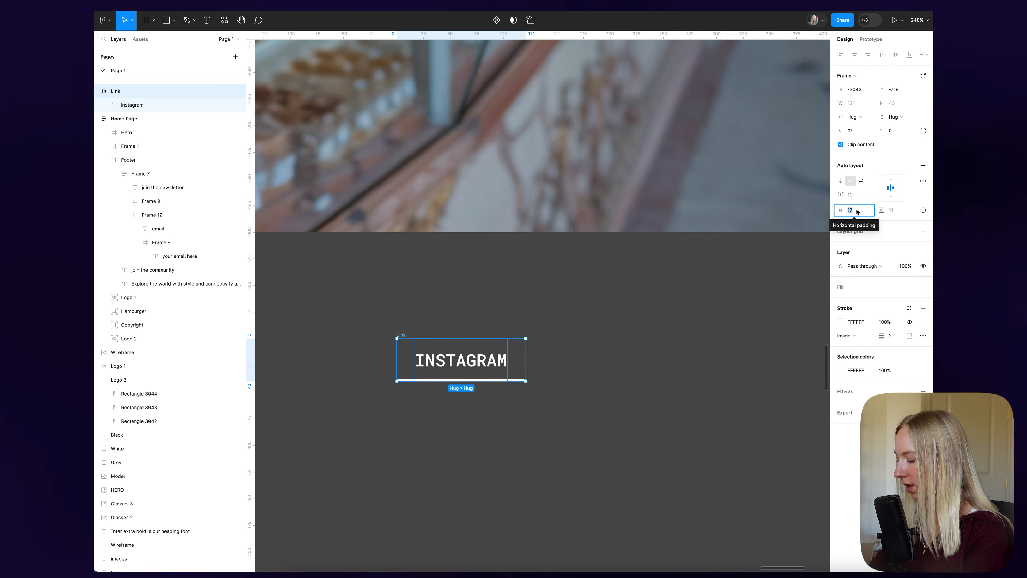
pyautogui.write('12')
pyautogui.press('Return')
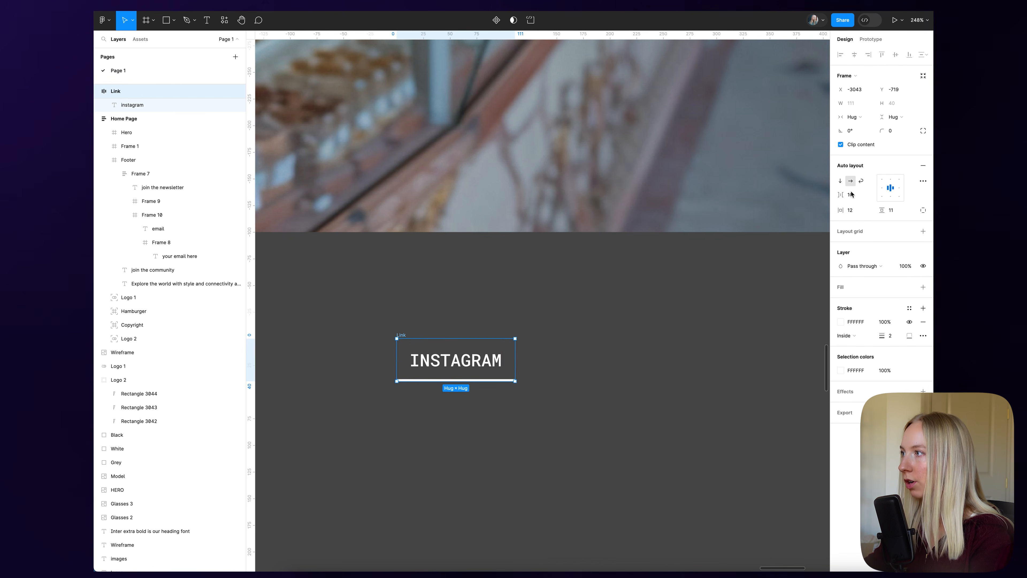
# - Set the Link frame's horizontal padding to 0
pyautogui.click(855, 210)
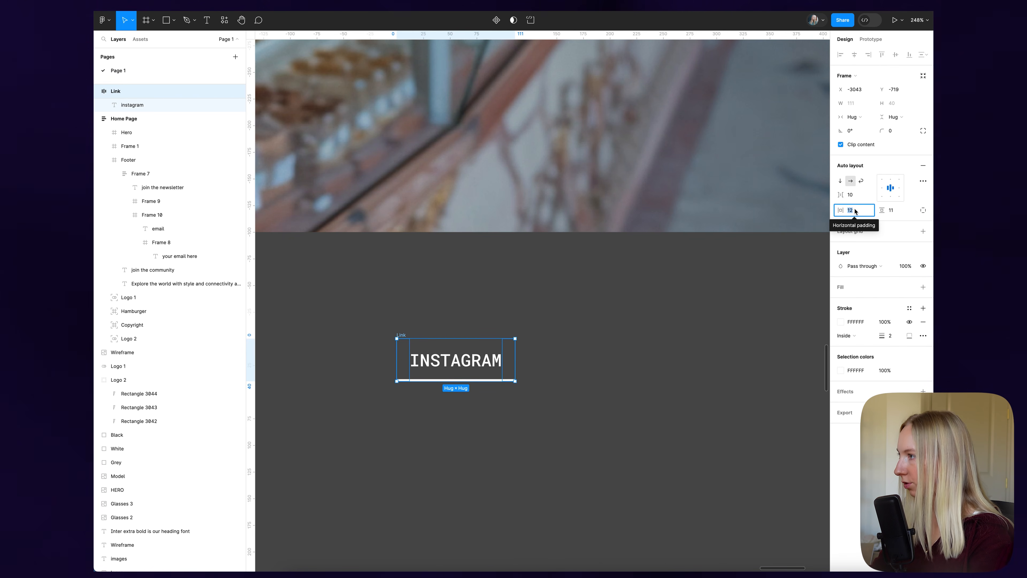
pyautogui.write('0')
pyautogui.press('Return')
pyautogui.scroll(-3, 444, 374)
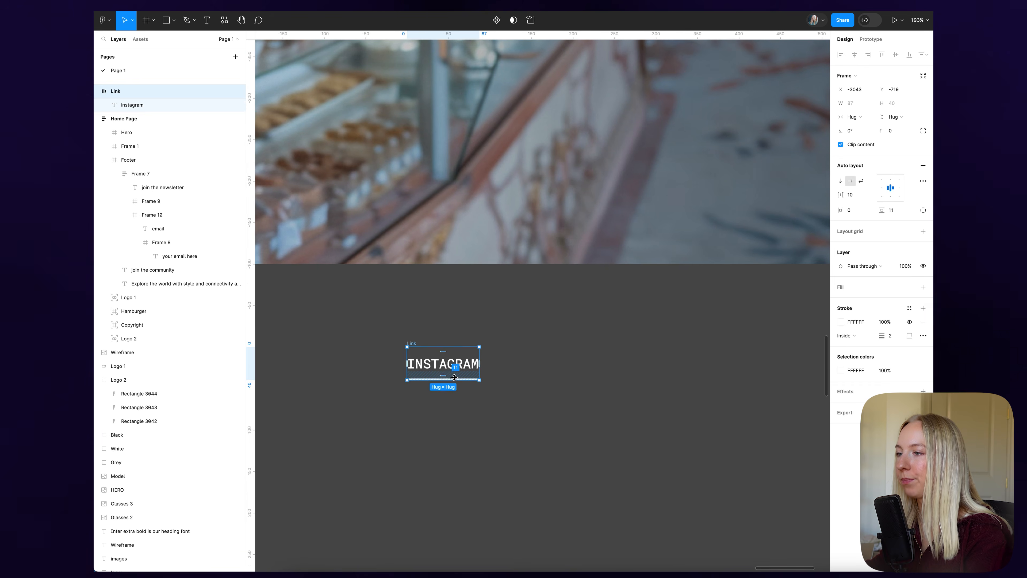
pyautogui.press('Escape')
pyautogui.scroll(-4, 483, 369)
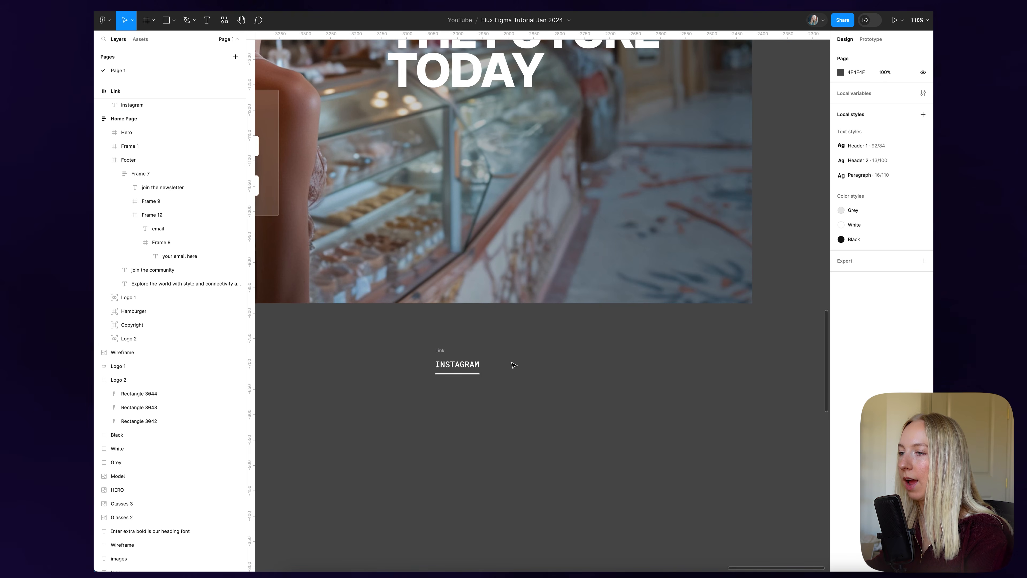
# - Copy the SCROLL DOWN arrow from the hero section and paste it after INSTAGRAM in the Link frame
pyautogui.click(441, 352)
pyautogui.scroll(-5, 483, 364)
pyautogui.hscroll(-5, 527, 366)
pyautogui.scroll(6, 487, 335)
pyautogui.scroll(-2, 487, 335)
pyautogui.scroll(-5, 487, 335)
pyautogui.scroll(3, 606, 328)
pyautogui.scroll(3, 653, 64)
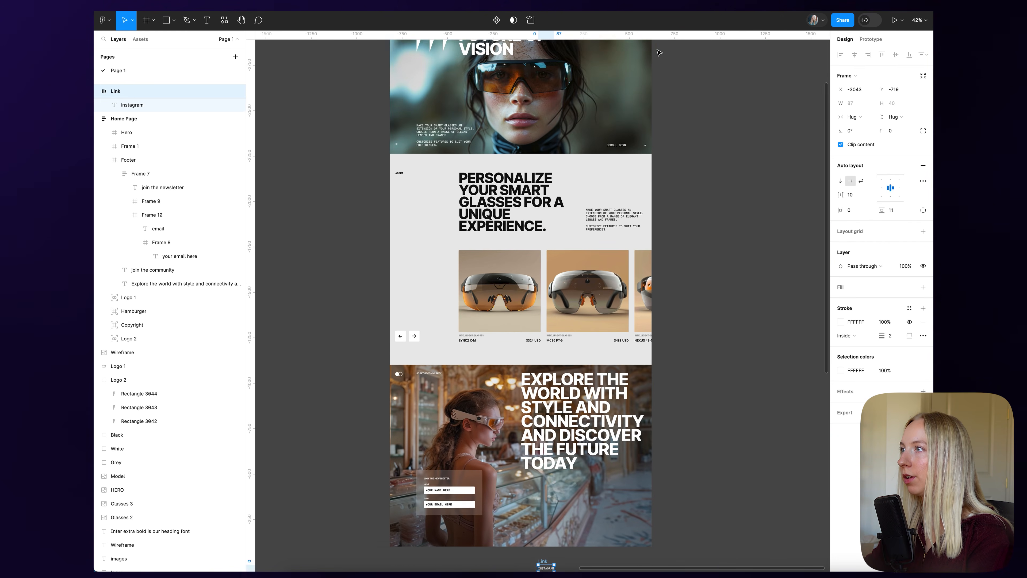
pyautogui.scroll(10, 624, 182)
pyautogui.click(624, 184)
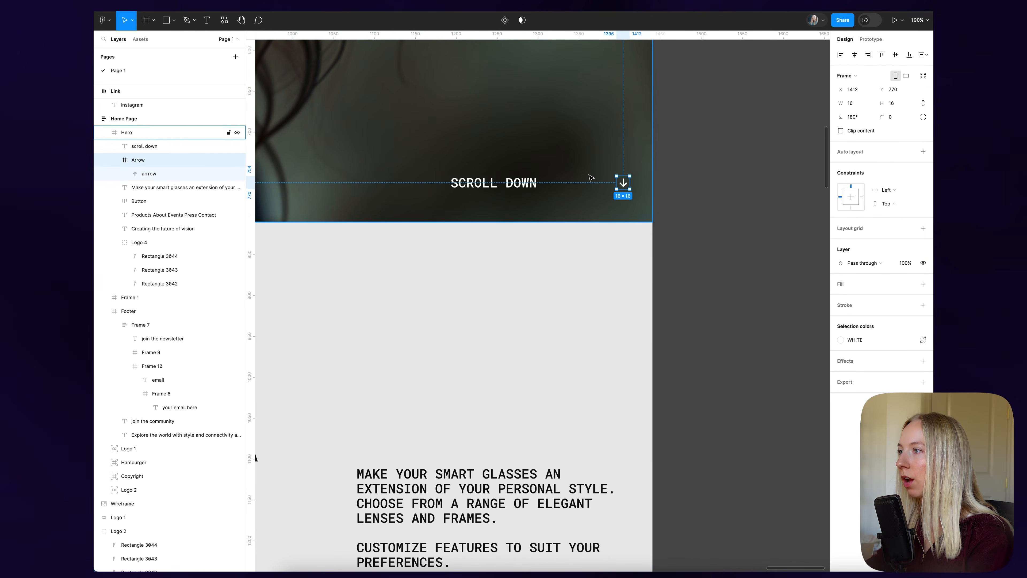
pyautogui.scroll(-3, 591, 178)
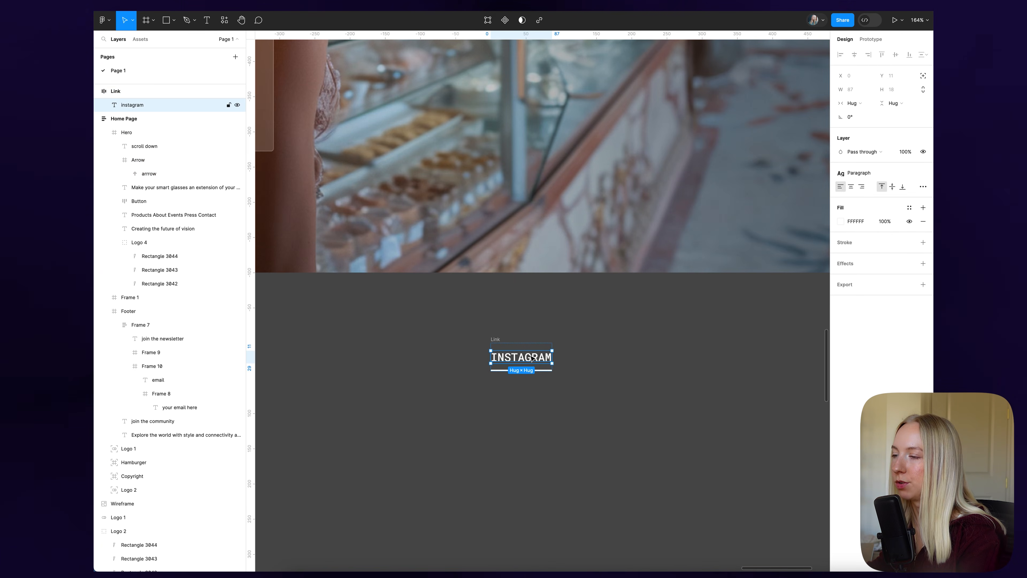
pyautogui.hotkey('ctrl', 'v')
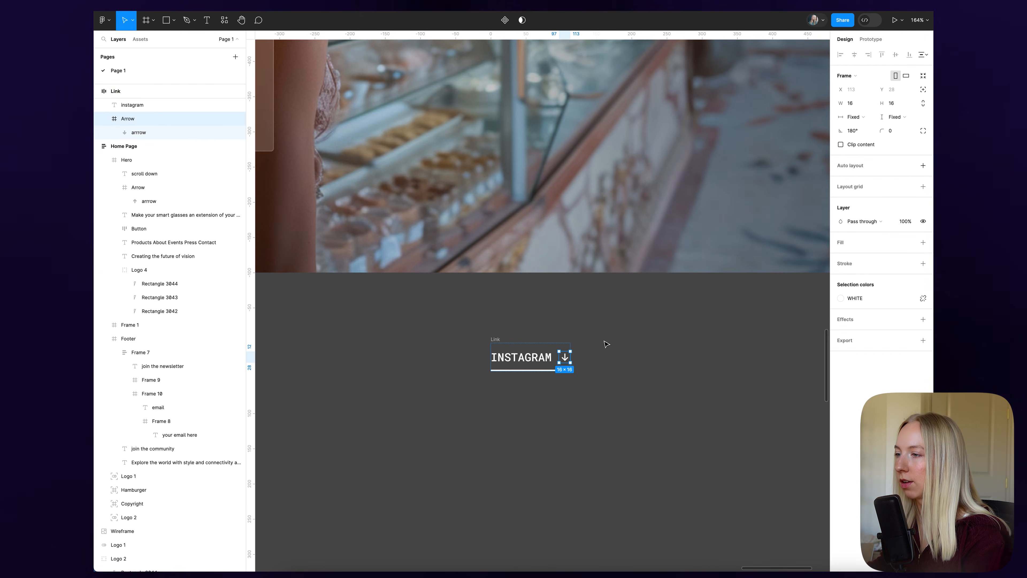
# - Try to rotate the whole pasted arrow frame beside INSTAGRAM
pyautogui.scroll(5, 490, 389)
pyautogui.hscroll(3, 601, 321)
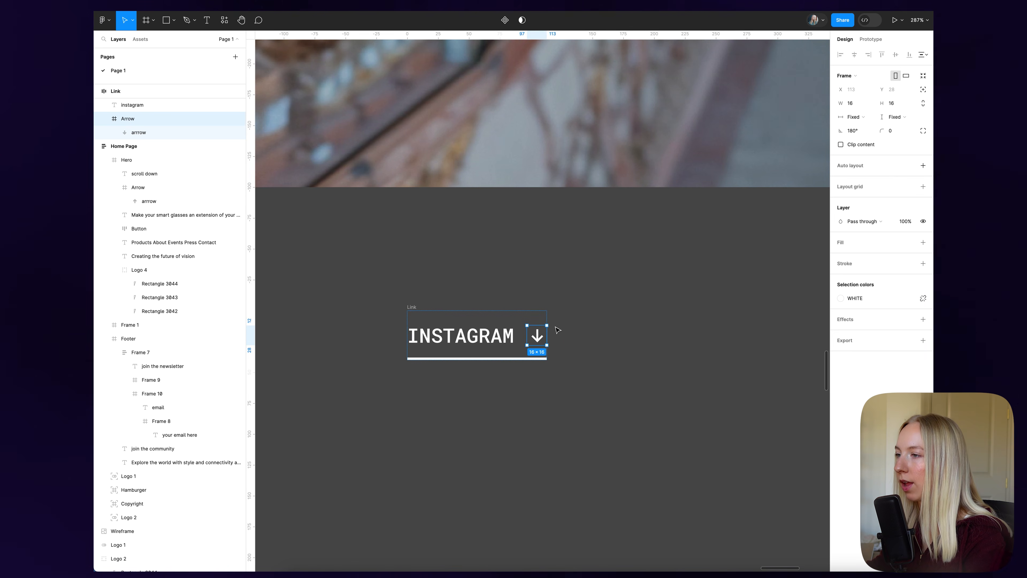
pyautogui.moveTo(551, 325); pyautogui.dragTo(501, 316)
pyautogui.hotkey('ctrl', 'z')
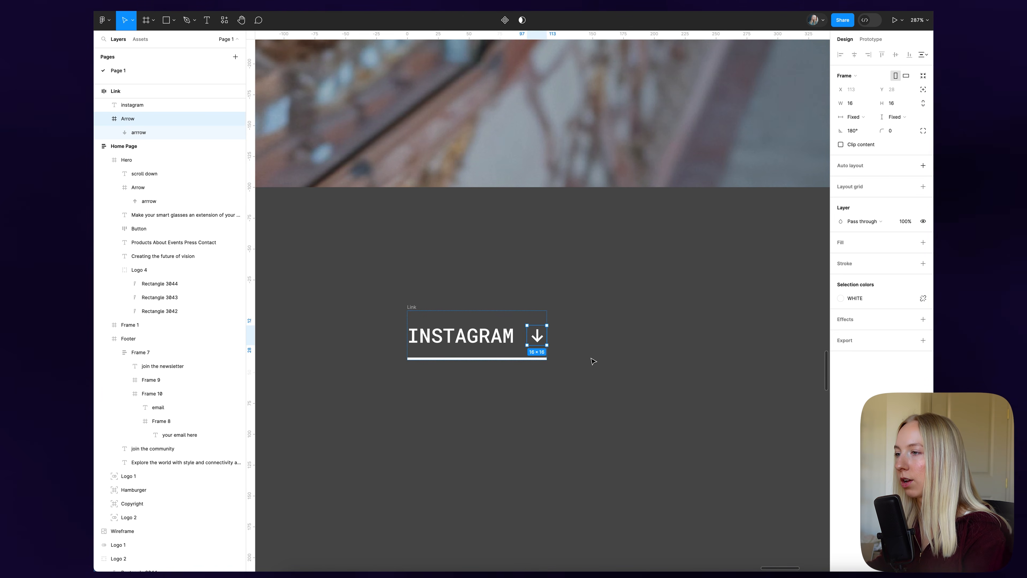
# - Rotate the arrow shape inside its frame in the Link to point diagonally up and to the right
pyautogui.scroll(10, 536, 347)
pyautogui.doubleClick(542, 299)
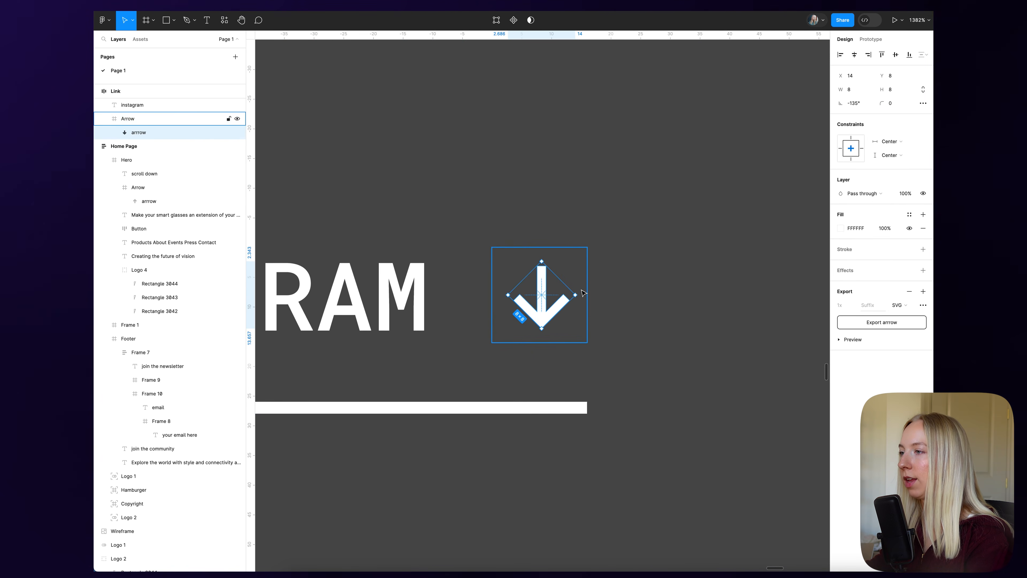
pyautogui.click(715, 304)
pyautogui.scroll(-8, 714, 304)
# - Widen the Link frame to about 284 and set the spacing between INSTAGRAM and the arrow to Auto
pyautogui.moveTo(575, 275); pyautogui.dragTo(654, 299)
pyautogui.scroll(-5, 658, 298)
pyautogui.hscroll(3, 655, 298)
pyautogui.click(555, 295)
pyautogui.scroll(3, 589, 316)
pyautogui.click(867, 195)
pyautogui.click(868, 207)
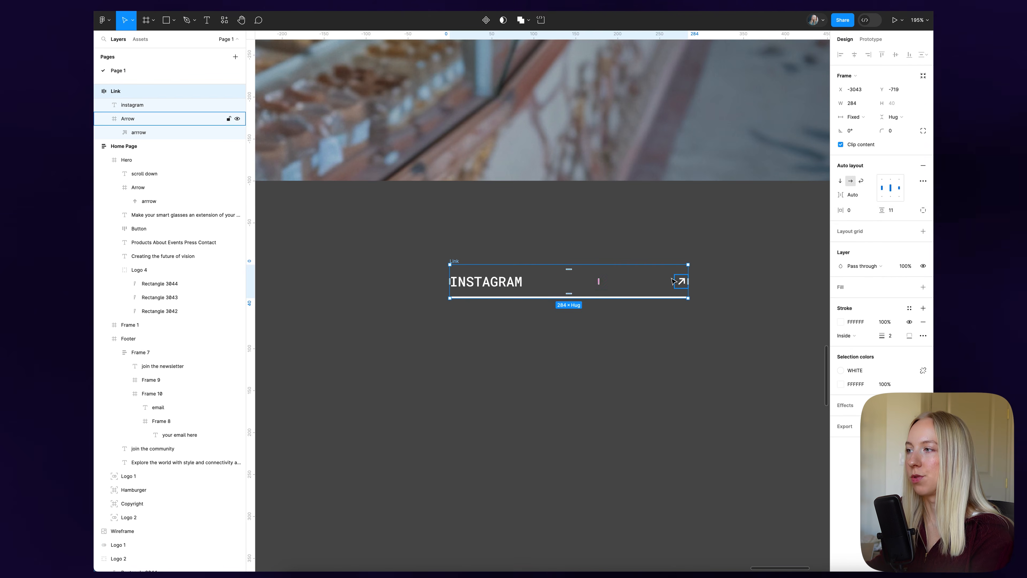
pyautogui.click(440, 368)
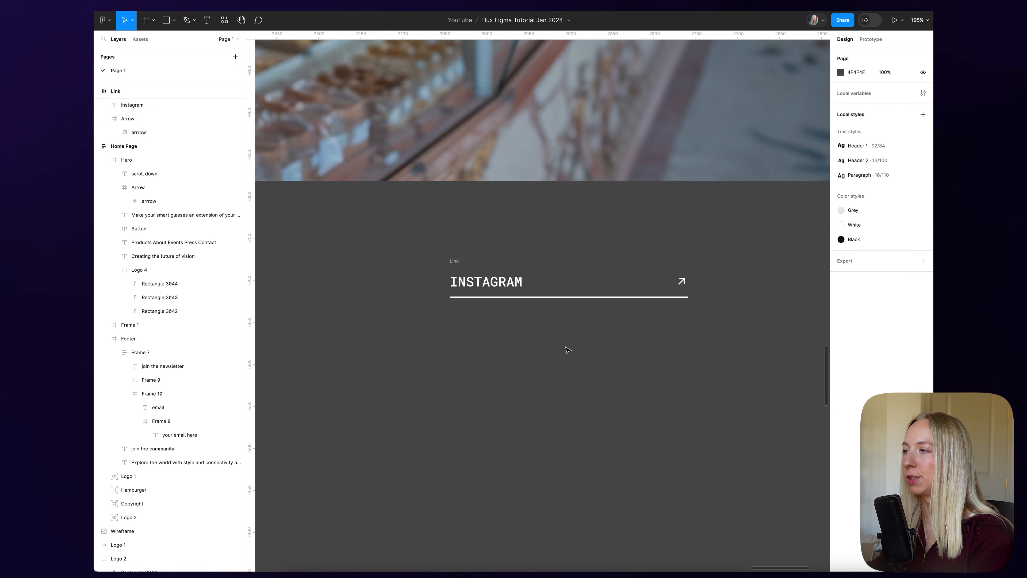
# - Place the Link frame beneath the large heading in the community section and widen it to 334 against the column grid
pyautogui.click(451, 258)
pyautogui.scroll(-5, 561, 291)
pyautogui.moveTo(636, 306); pyautogui.dragTo(505, 308)
pyautogui.scroll(5, 709, 331)
pyautogui.scroll(3, 710, 333)
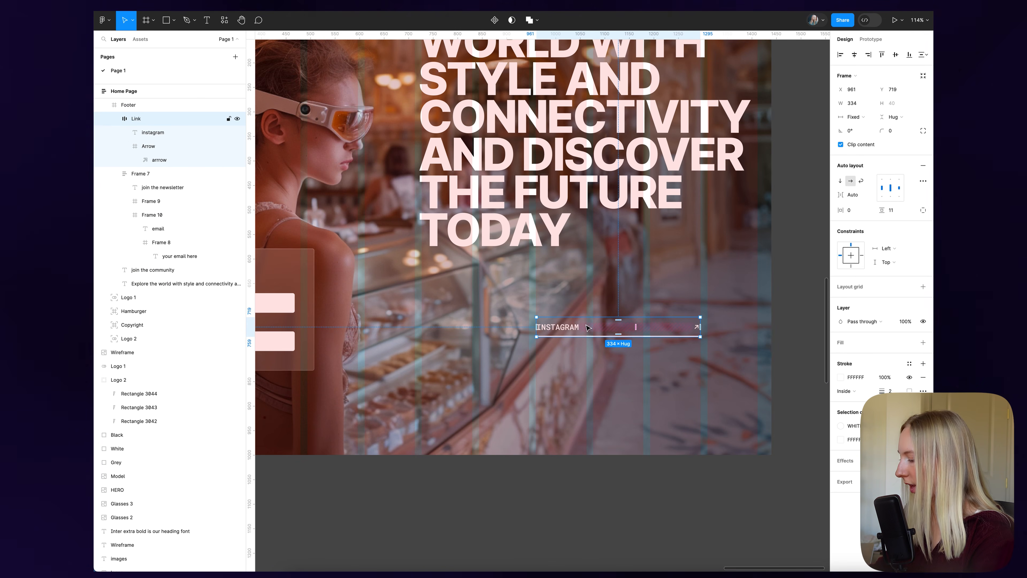
# - Turn the Link frame into a component and place it outside the Home Page, just above the Product Card component
pyautogui.scroll(-10, 596, 463)
pyautogui.moveTo(577, 422); pyautogui.dragTo(383, 462)
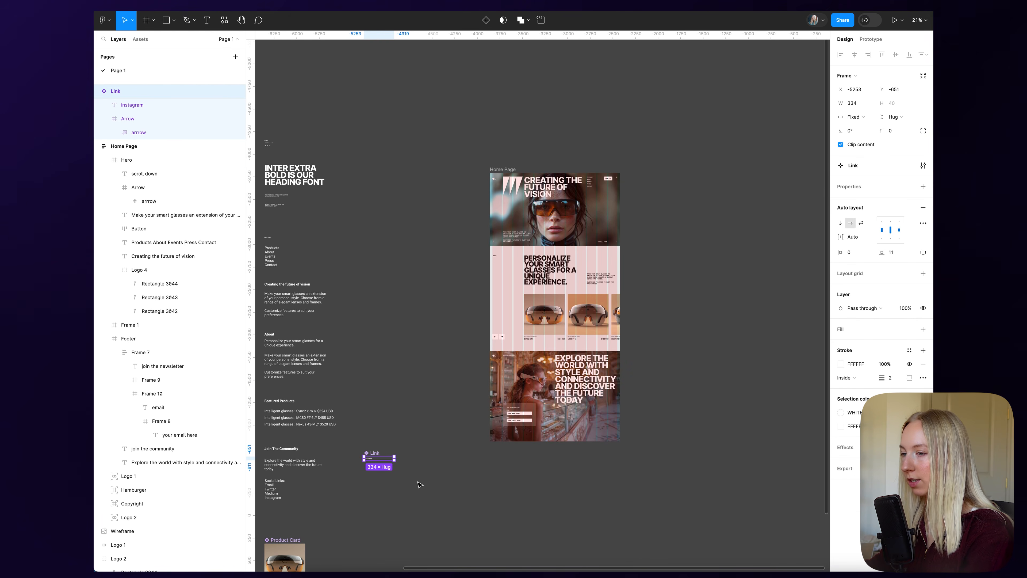
pyautogui.scroll(-5, 419, 484)
pyautogui.hscroll(-4, 419, 484)
pyautogui.moveTo(454, 360); pyautogui.dragTo(357, 423)
pyautogui.click(504, 398)
# - Insert an instance of the Link component beneath the large heading in the community section
pyautogui.click(141, 40)
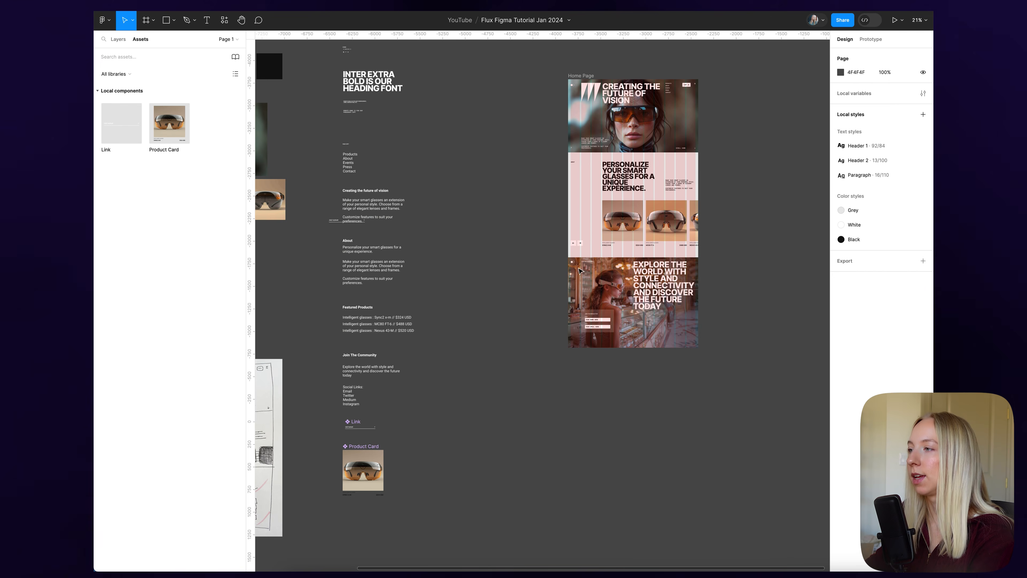
pyautogui.click(668, 330)
pyautogui.scroll(5, 669, 330)
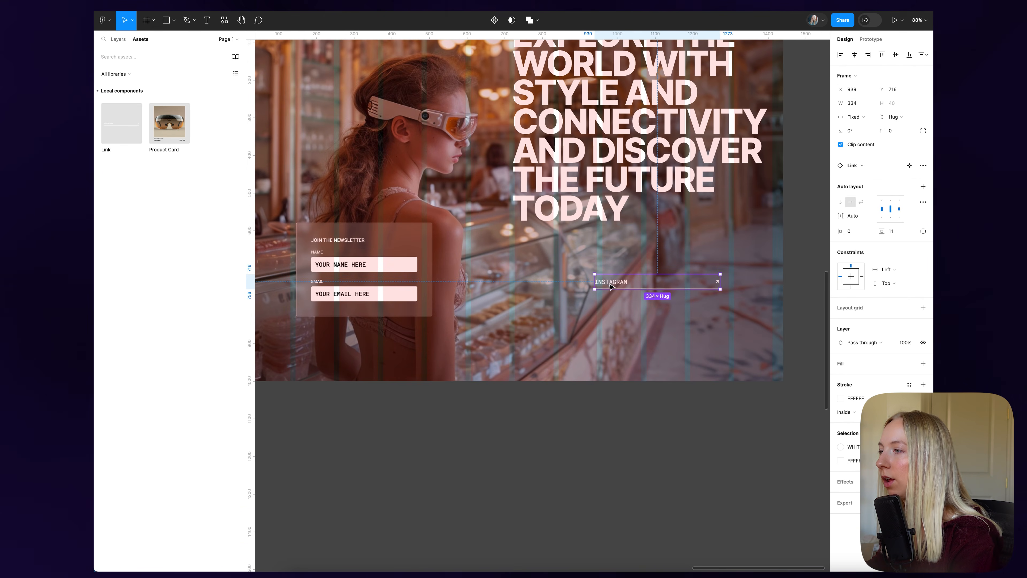
# - Duplicate the Link instance three times beneath the original, spacing the stacked copies evenly 27 apart
pyautogui.moveTo(609, 286); pyautogui.dragTo(585, 312)
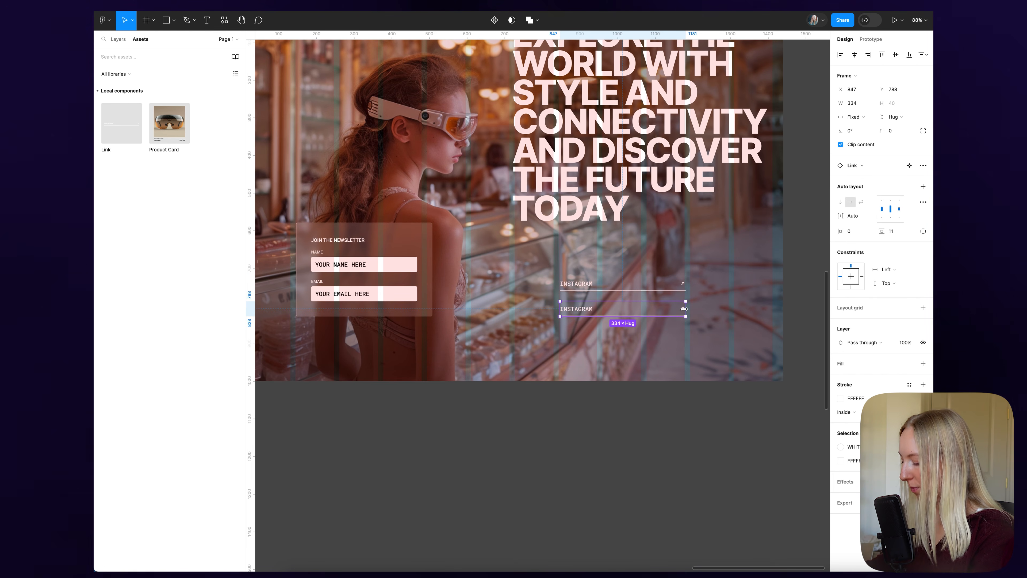
pyautogui.press('super+d')
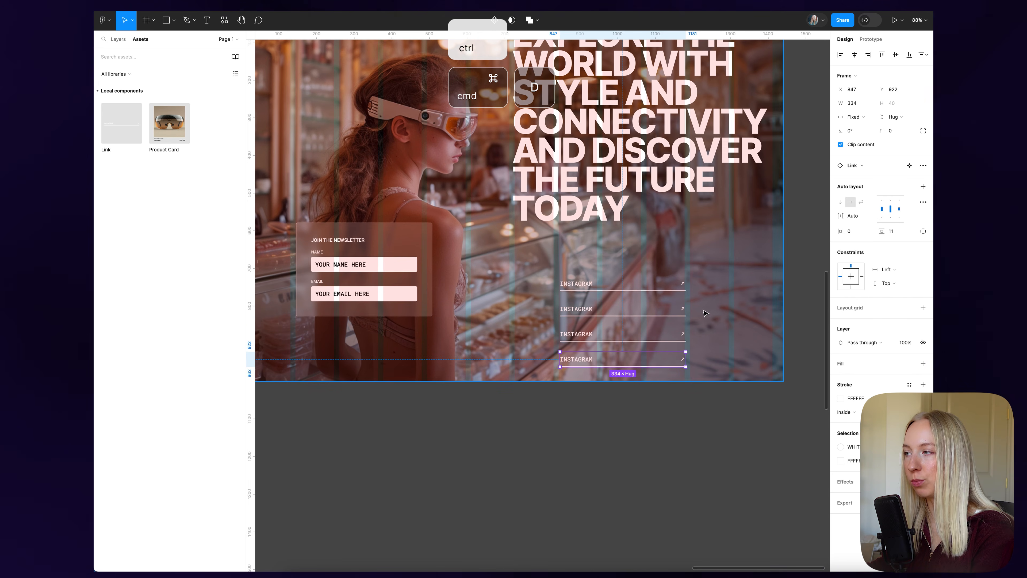
pyautogui.press('super+d')
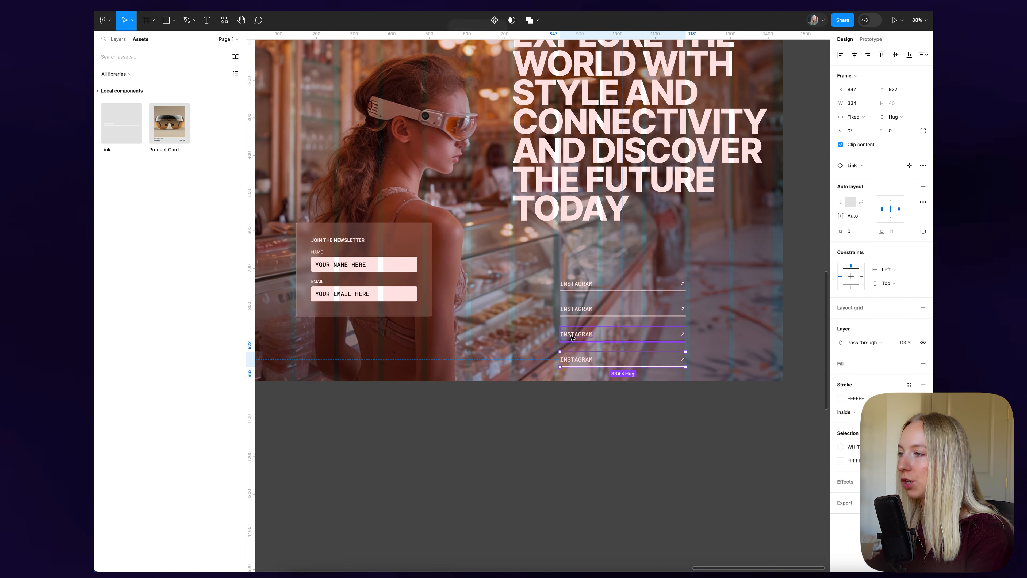
# - Select all four Link instances and shift them to the right against the column grid beneath the large heading
pyautogui.keyDown('shift'); pyautogui.click(579, 335); pyautogui.keyUp('shift')
pyautogui.keyDown('shift'); pyautogui.click(579, 310); pyautogui.keyUp('shift')
pyautogui.keyDown('shift'); pyautogui.click(578, 285); pyautogui.keyUp('shift')
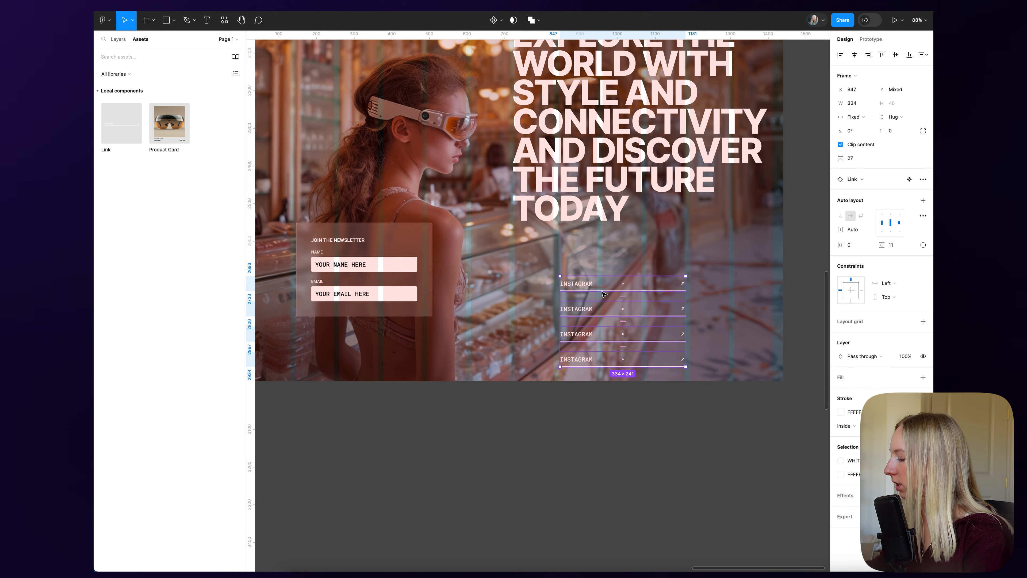
pyautogui.hscroll(3, 602, 295)
pyautogui.moveTo(518, 286); pyautogui.dragTo(560, 285)
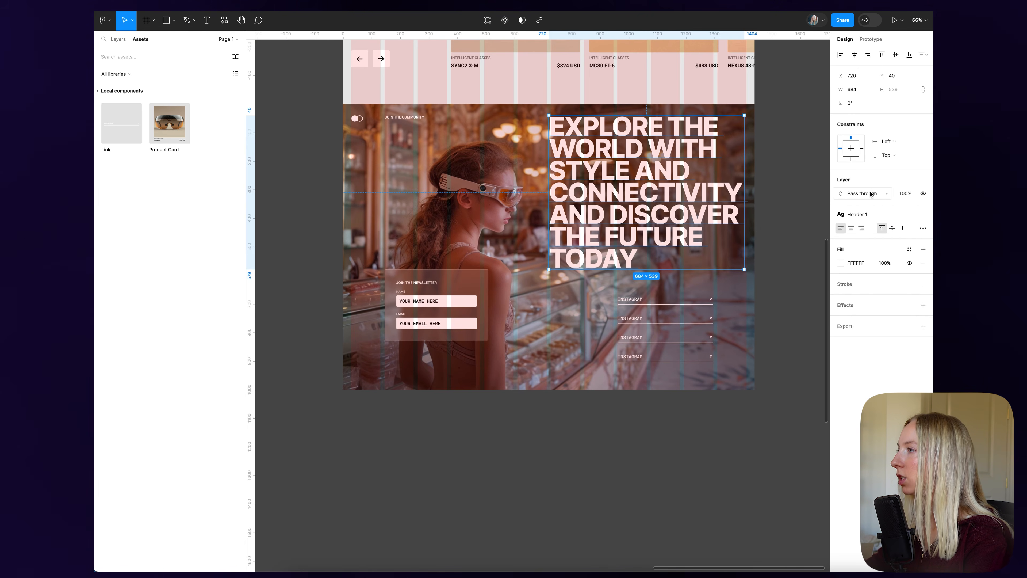
# - Detach the Header 1 style from the community section's large heading and set its font size to 78
pyautogui.click(923, 214)
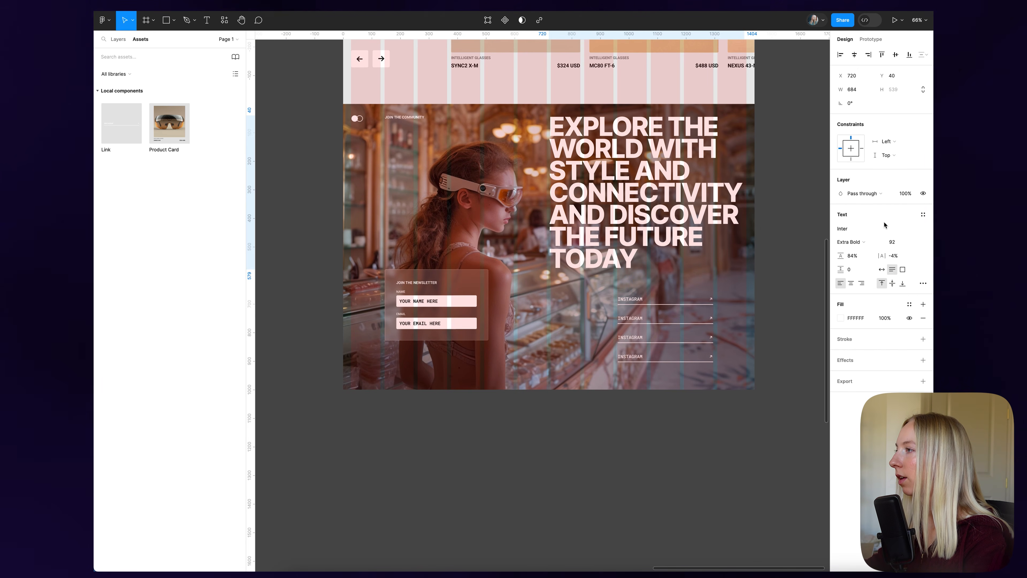
pyautogui.click(893, 242)
pyautogui.write('7')
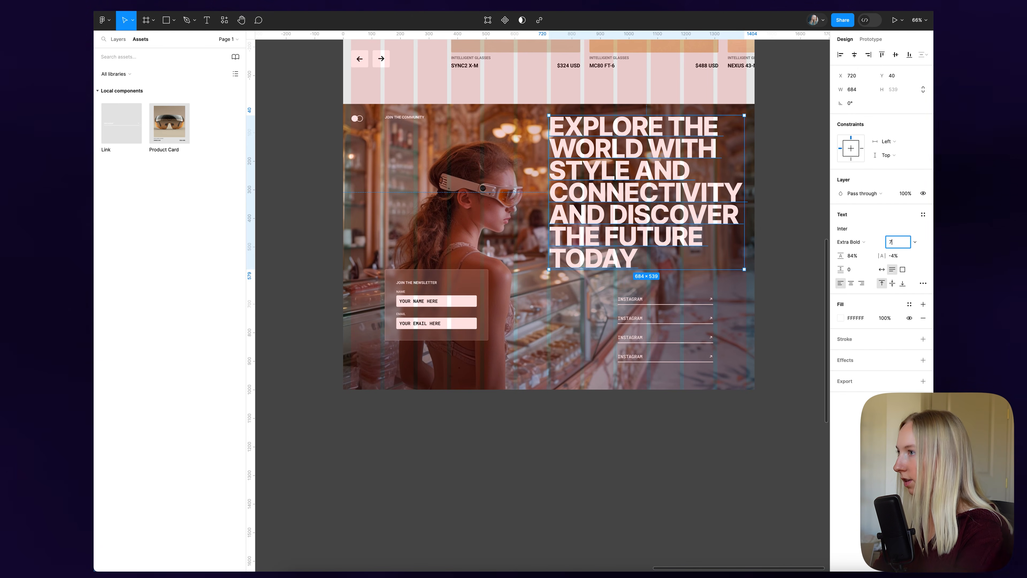
pyautogui.write('8')
pyautogui.press('Return')
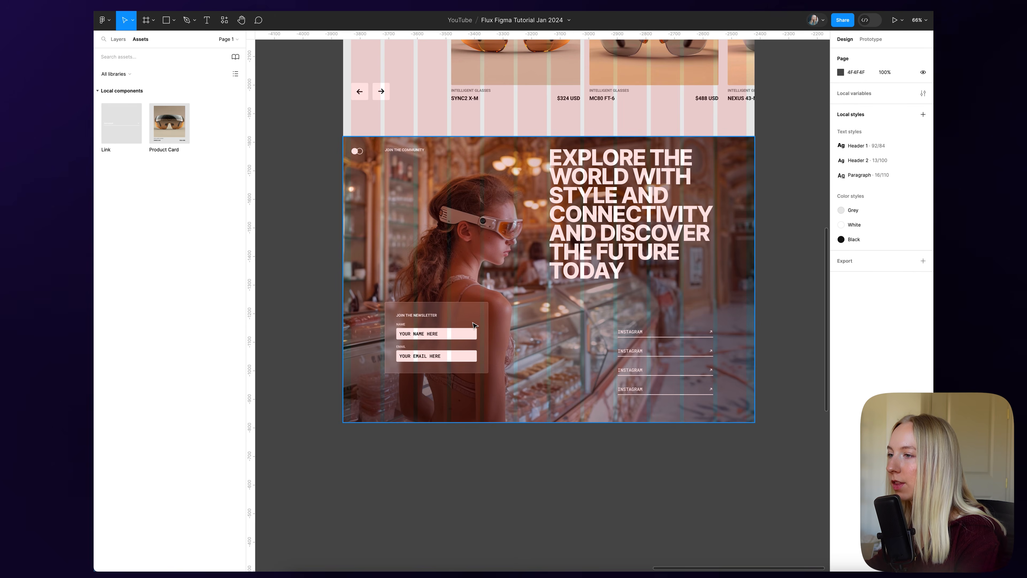
# - Lower the newsletter form to Y 606 and raise the four links so their bottom edges line up
pyautogui.click(470, 321)
pyautogui.moveTo(481, 315); pyautogui.dragTo(480, 322)
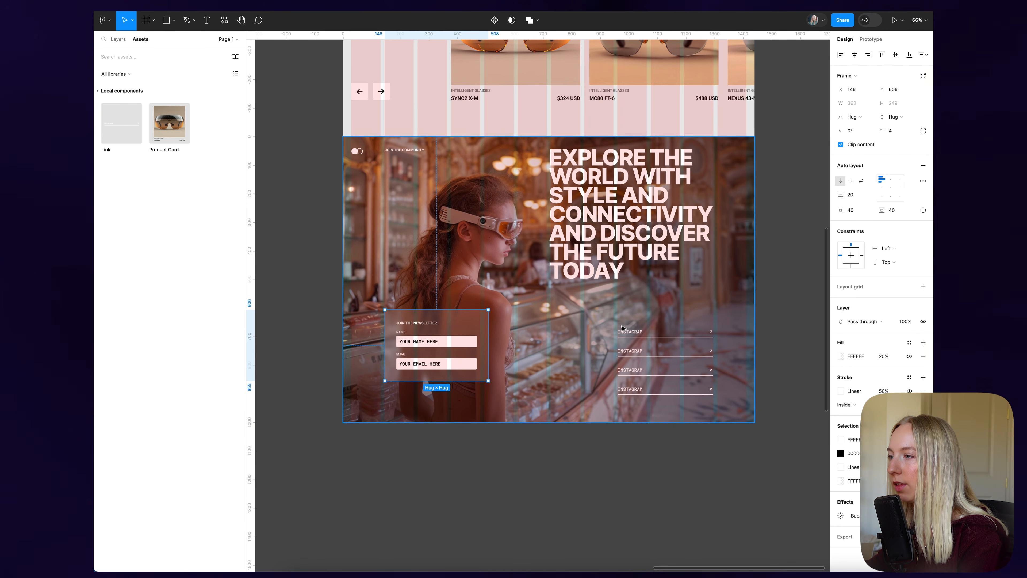
pyautogui.click(650, 337)
# - Change the text of the second, third and fourth links to TWITTER, EMAIL and MEDIUM
pyautogui.doubleClick(636, 338)
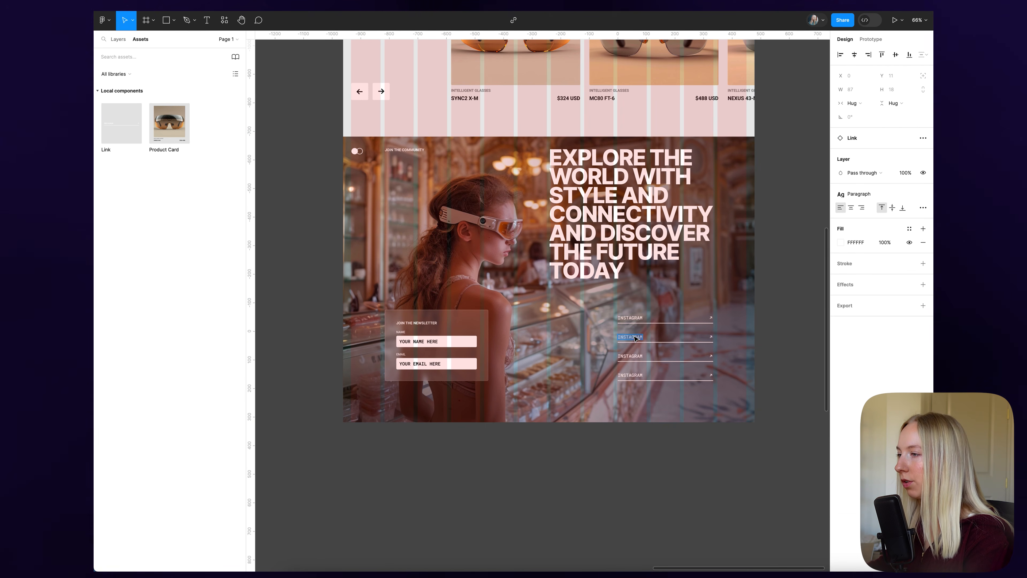
pyautogui.write('TWITTER')
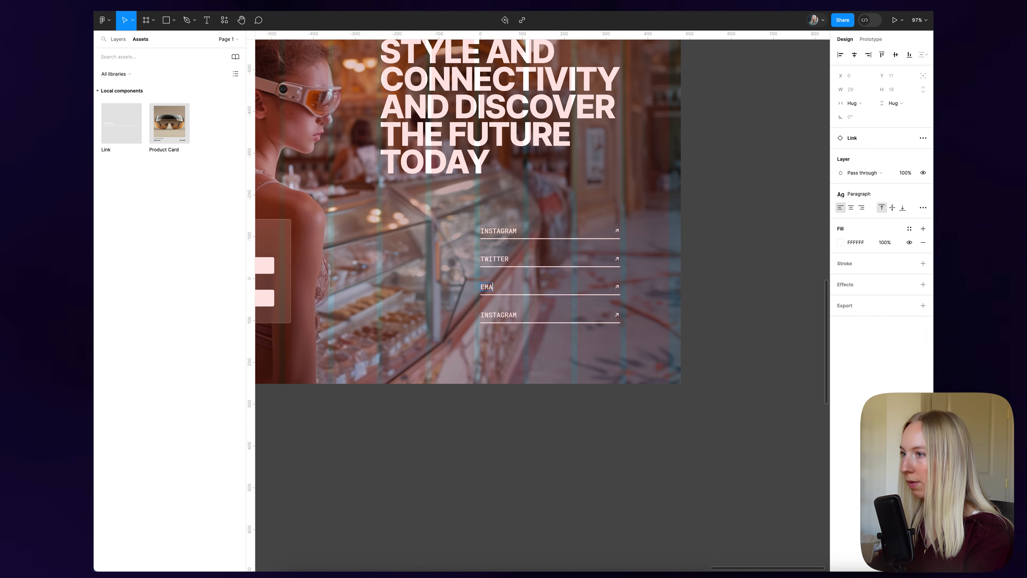
pyautogui.doubleClick(507, 314)
pyautogui.write('MEDIUM')
pyautogui.click(589, 391)
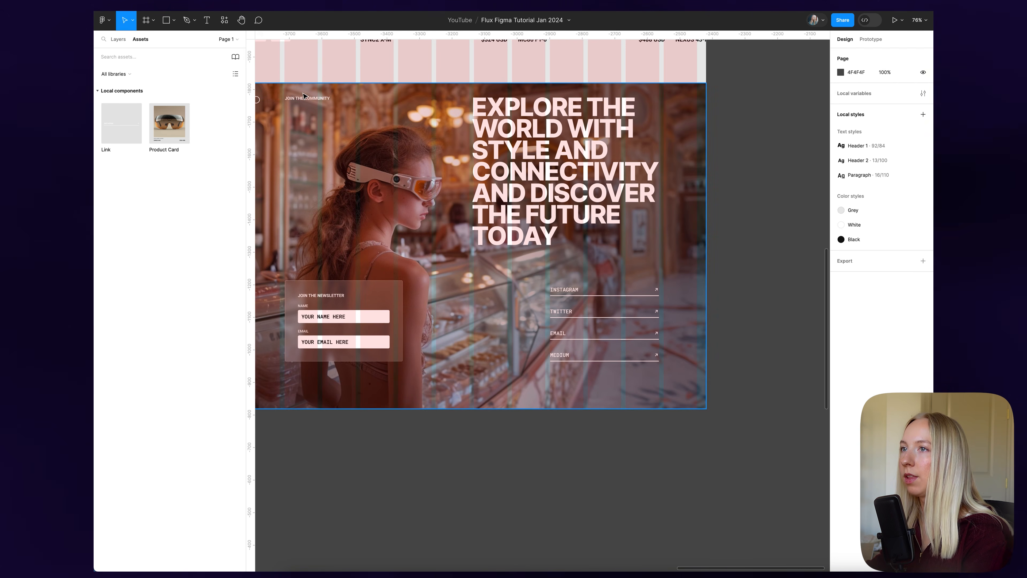
# - Place a copy of the JOIN THE COMMUNITY label above the links, aligned with them, and change its text to SOCIAL LINKS
pyautogui.click(301, 98)
pyautogui.moveTo(306, 97); pyautogui.dragTo(567, 275)
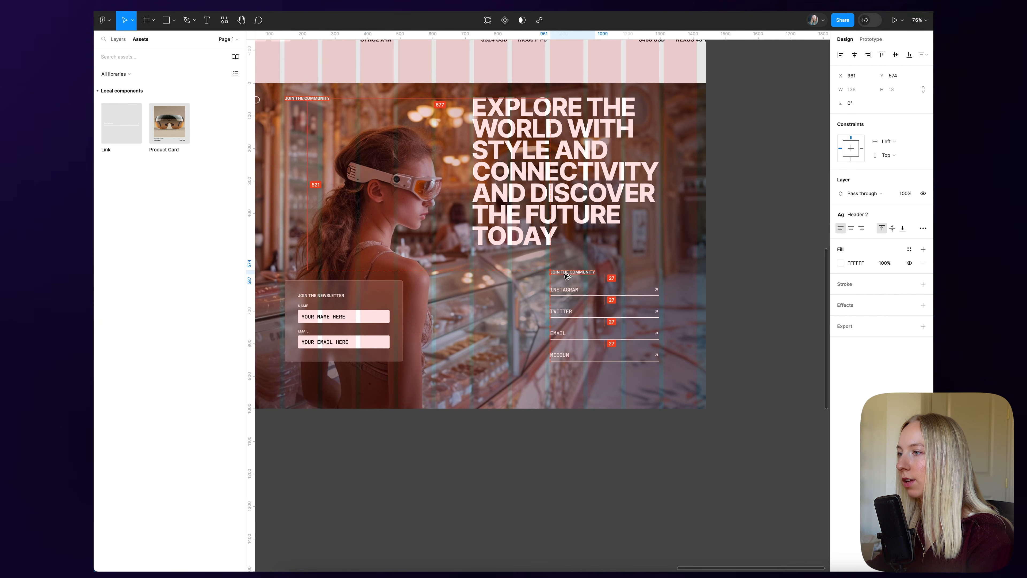
pyautogui.doubleClick(591, 249)
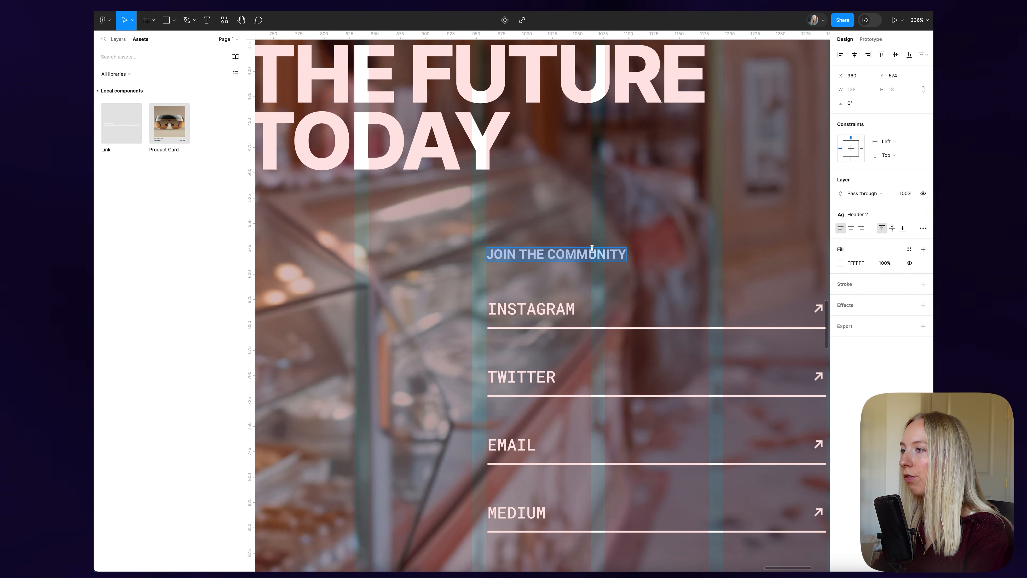
pyautogui.write('SOCIAL LINKS')
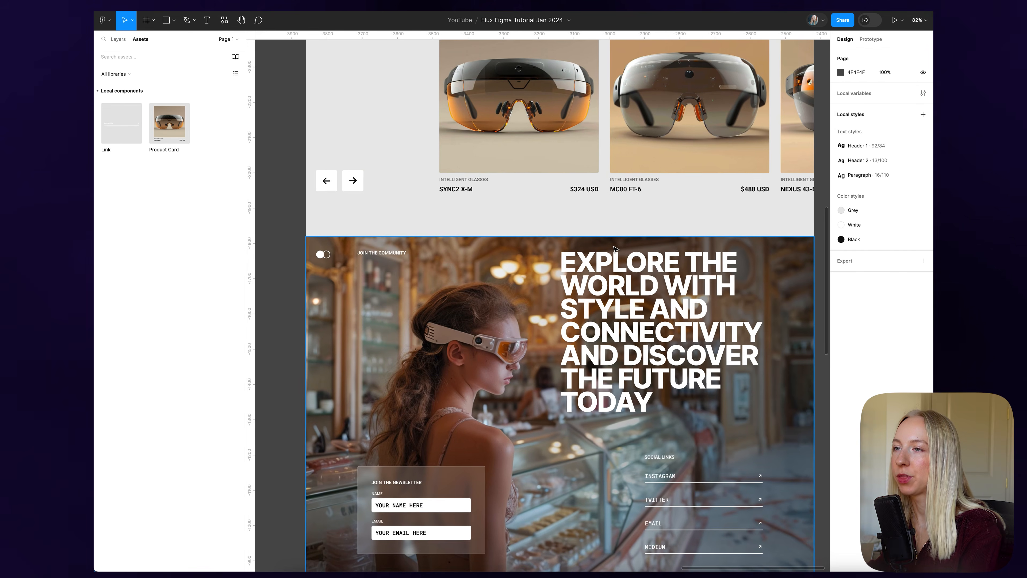
# - Round only the top-left and top-right corners of the community section frame with a radius of 20
pyautogui.scroll(-2, 621, 254)
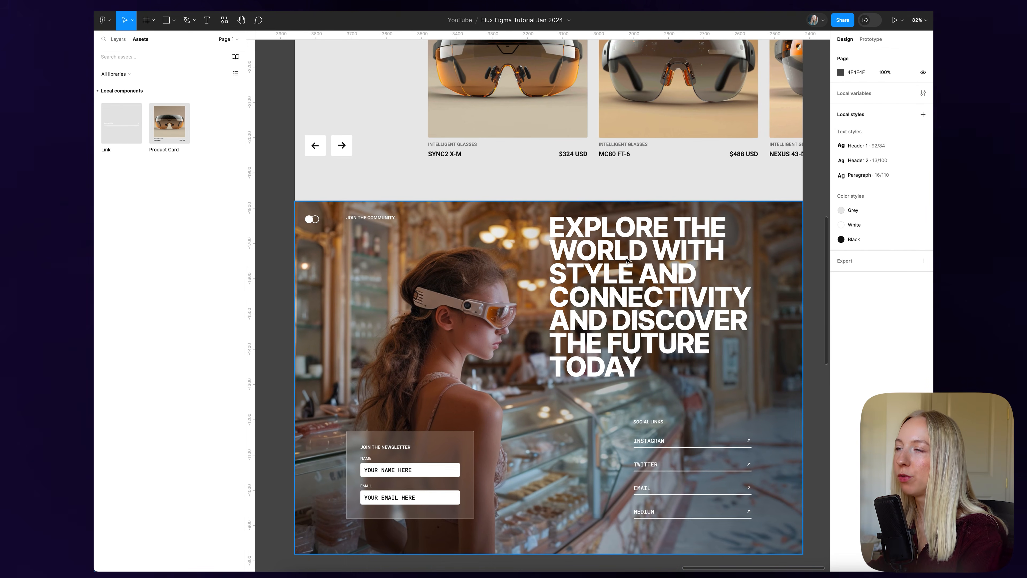
pyautogui.click(439, 222)
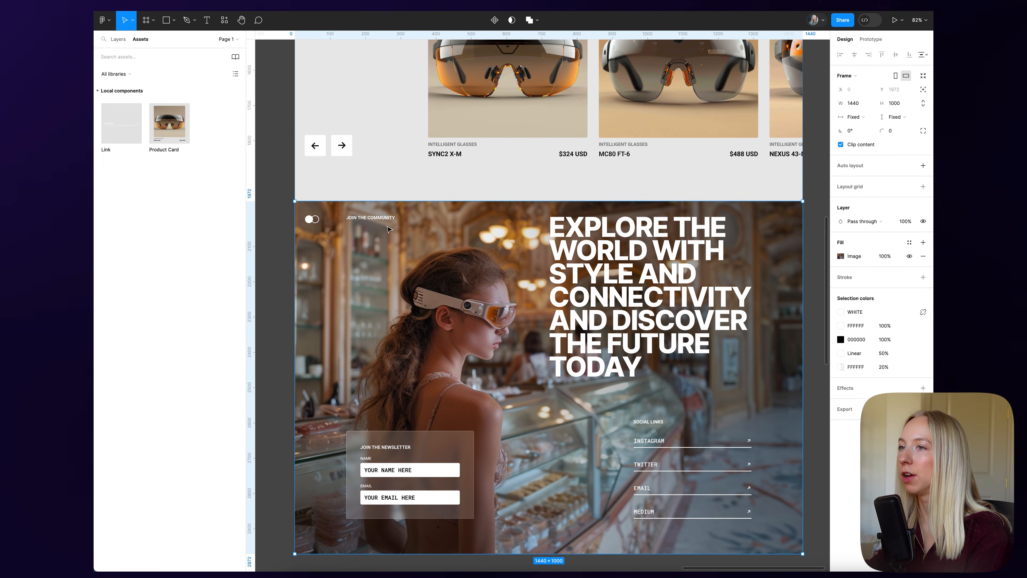
pyautogui.scroll(-2, 284, 221)
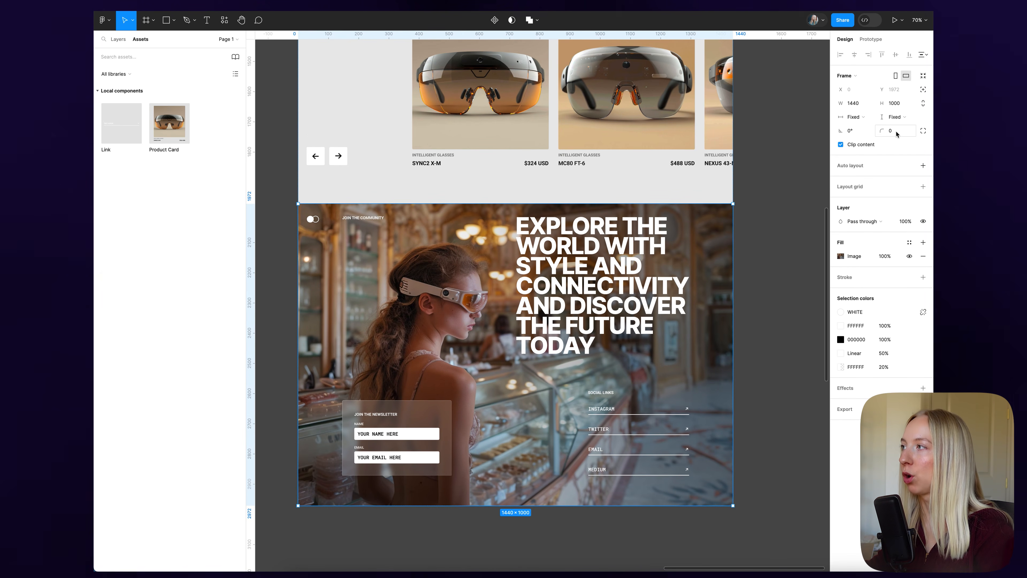
pyautogui.click(924, 132)
pyautogui.click(754, 152)
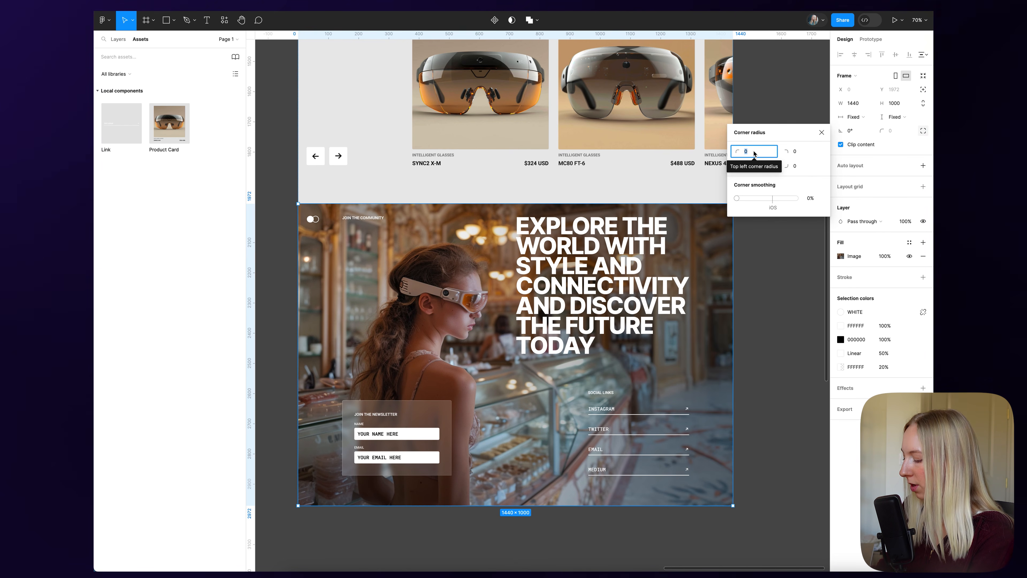
pyautogui.write('20')
pyautogui.press('Return')
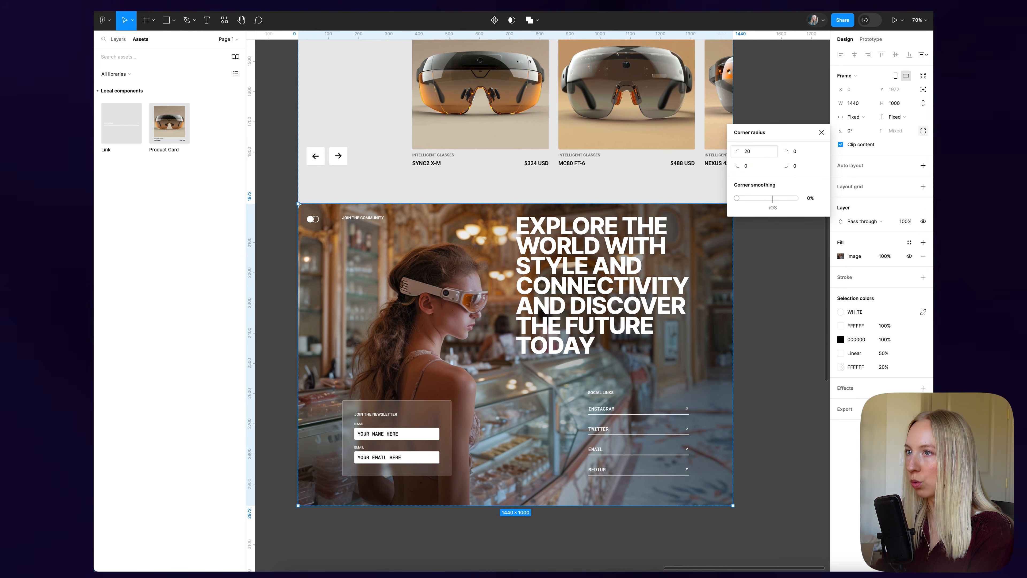
pyautogui.click(798, 155)
pyautogui.write('20')
pyautogui.press('Return')
pyautogui.click(784, 210)
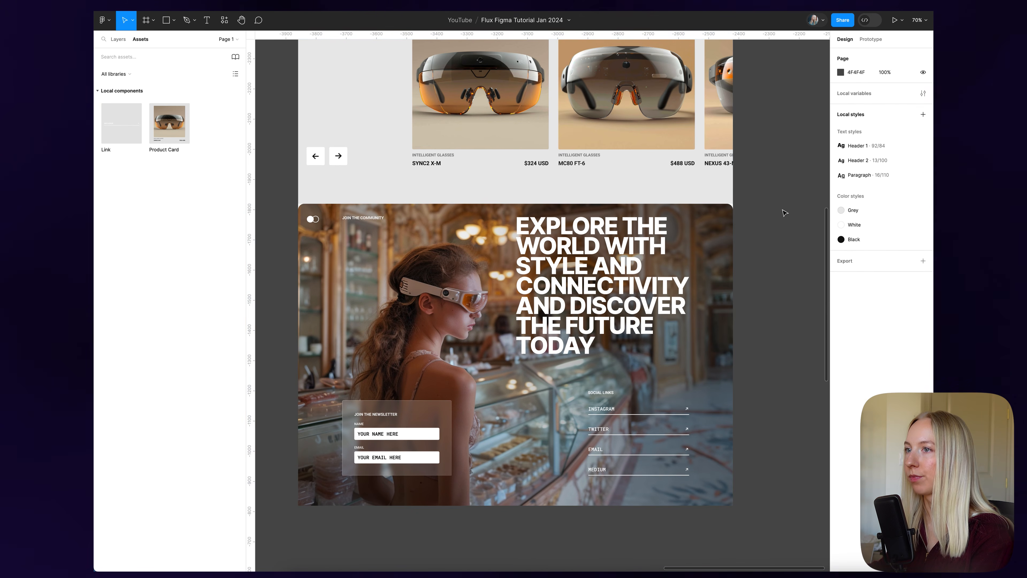
# - Apply the Grey color style to the Home Page frame's fill behind the community section's rounded corners
pyautogui.hscroll(-2, 305, 213)
pyautogui.scroll(10, 399, 188)
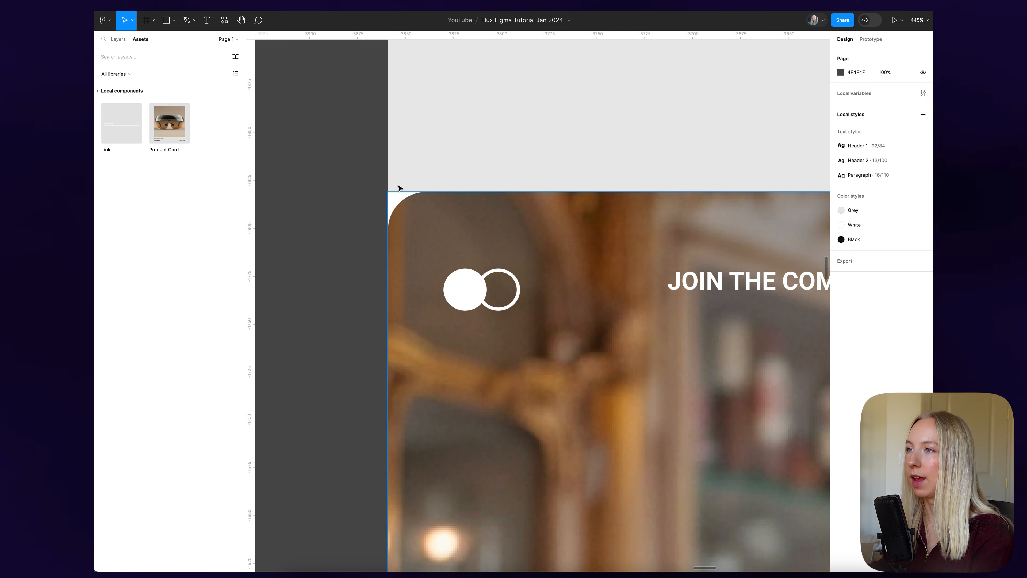
pyautogui.click(396, 201)
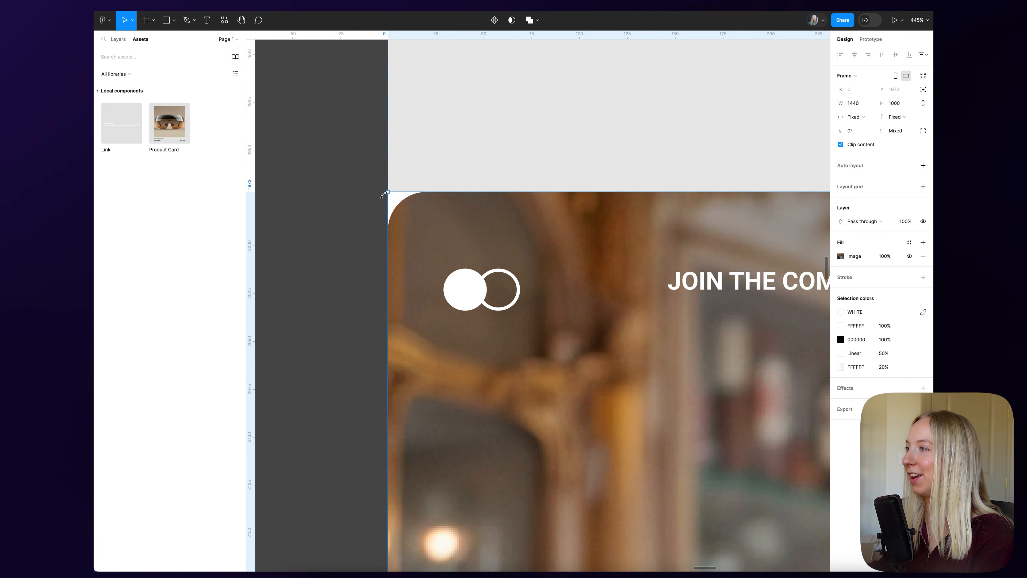
pyautogui.scroll(-3, 383, 196)
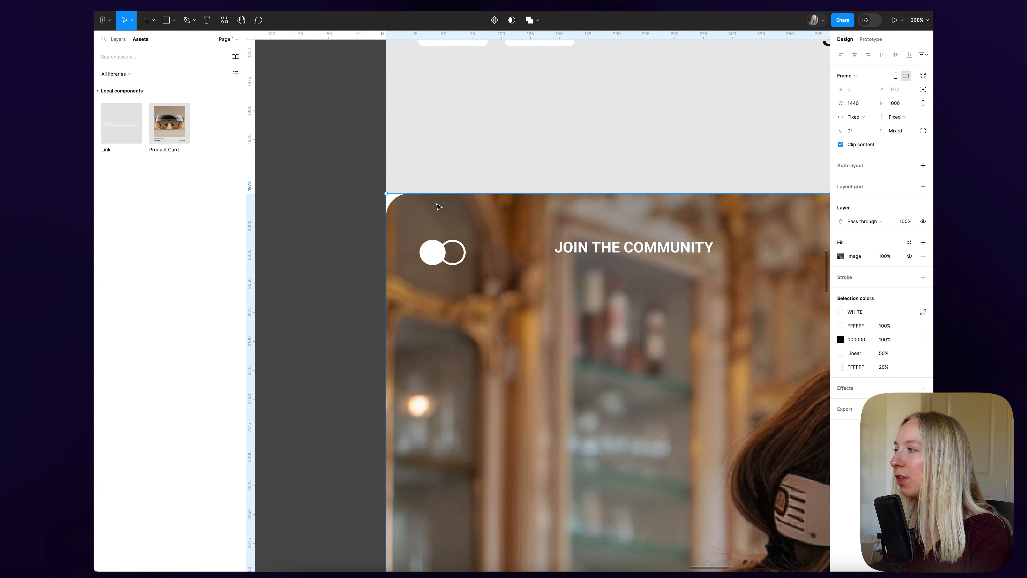
pyautogui.scroll(-4, 439, 209)
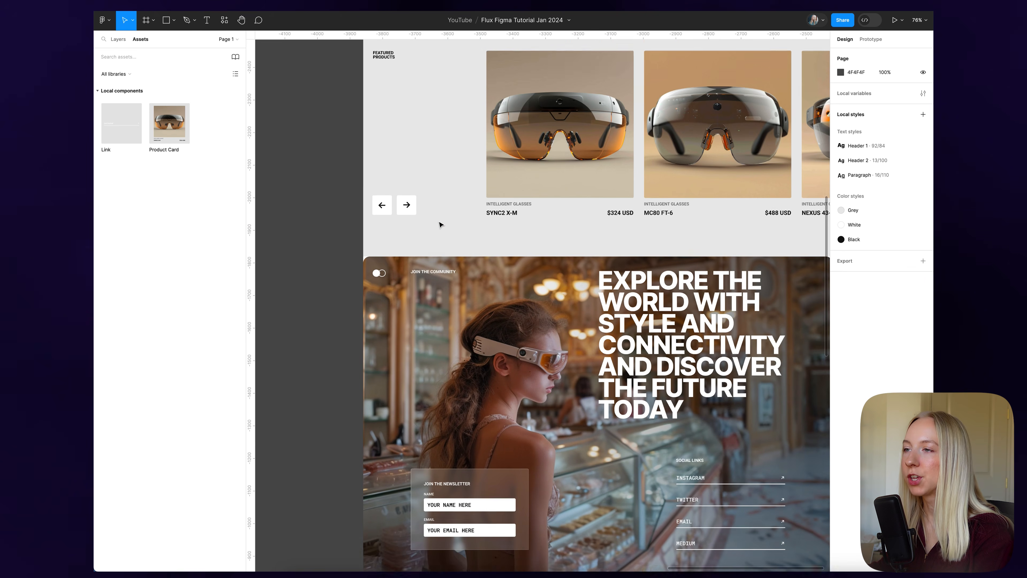
pyautogui.scroll(2, 440, 225)
pyautogui.scroll(-4, 440, 224)
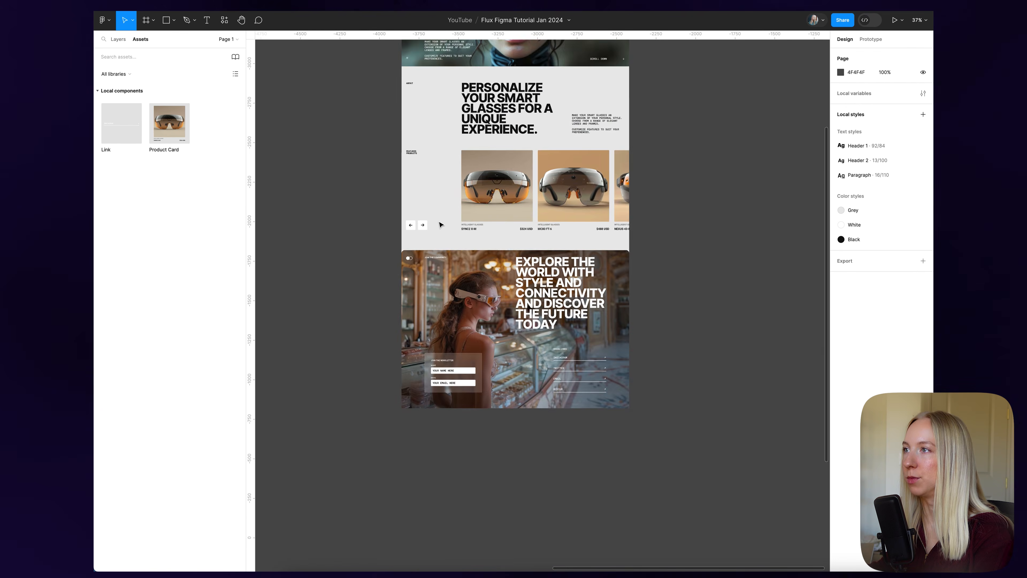
pyautogui.scroll(4, 440, 224)
pyautogui.click(419, 128)
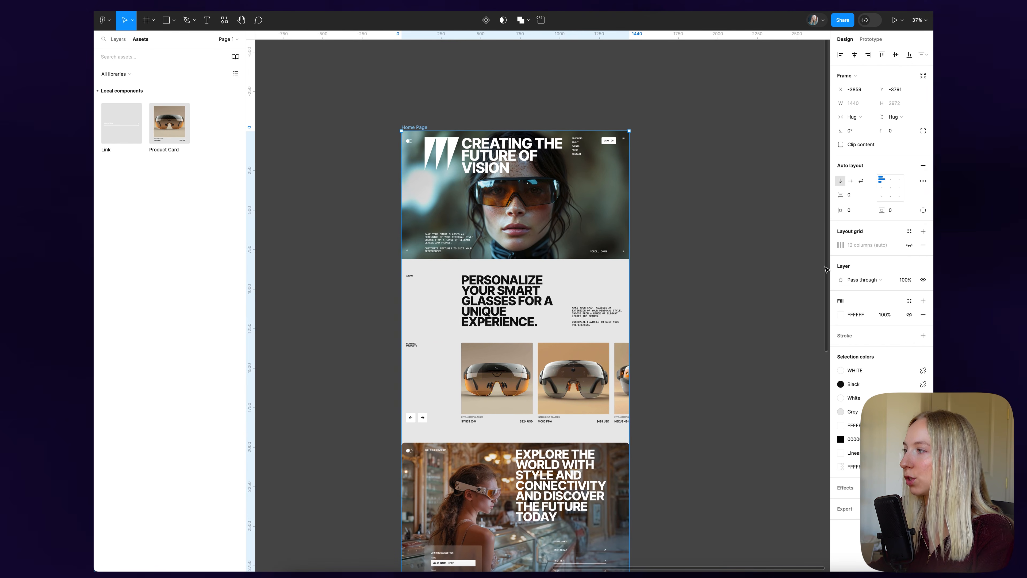
pyautogui.click(841, 314)
pyautogui.click(762, 316)
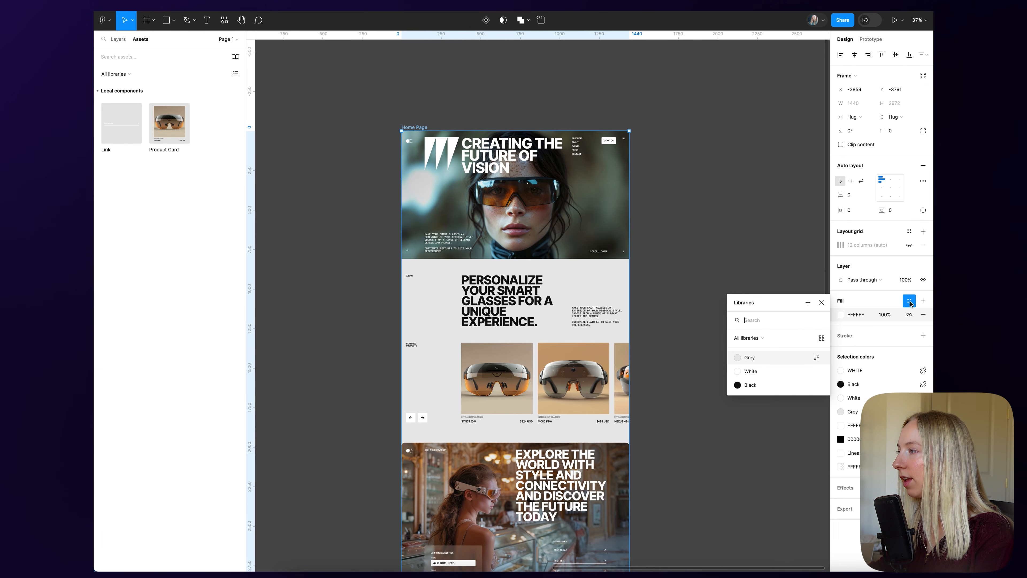
pyautogui.click(747, 358)
pyautogui.click(699, 345)
# - Examine the community section's rounded corner against the background and review the whole Home Page layout
pyautogui.scroll(-3, 687, 346)
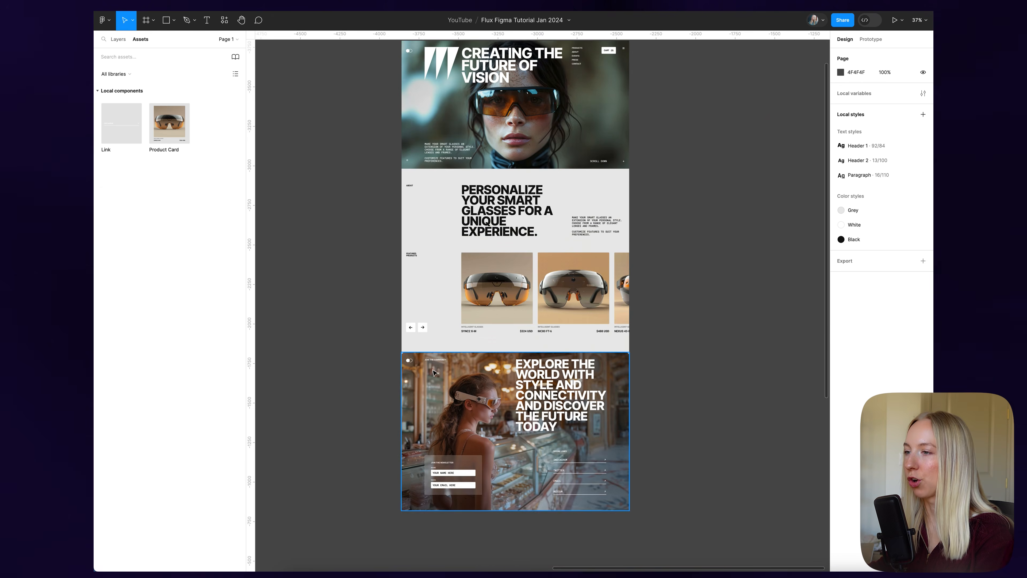
pyautogui.scroll(6, 429, 370)
pyautogui.scroll(3, 290, 329)
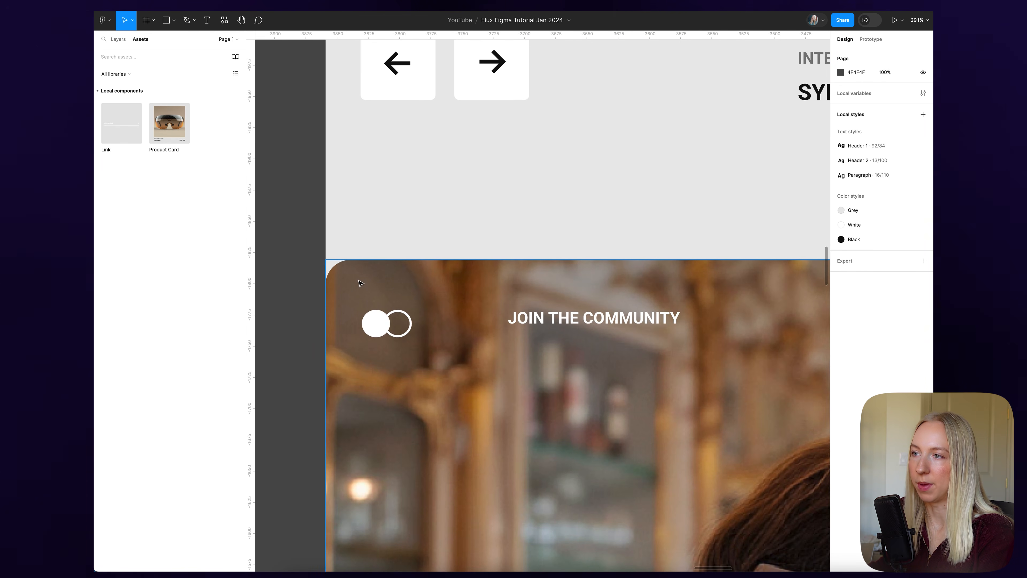
pyautogui.scroll(-6, 394, 289)
pyautogui.scroll(-4, 396, 290)
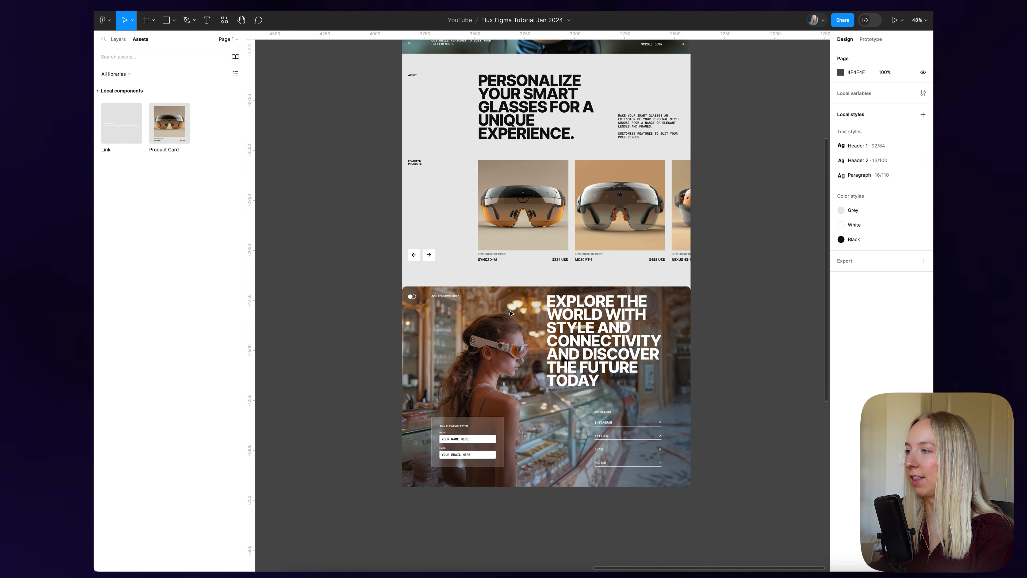
pyautogui.scroll(2, 773, 306)
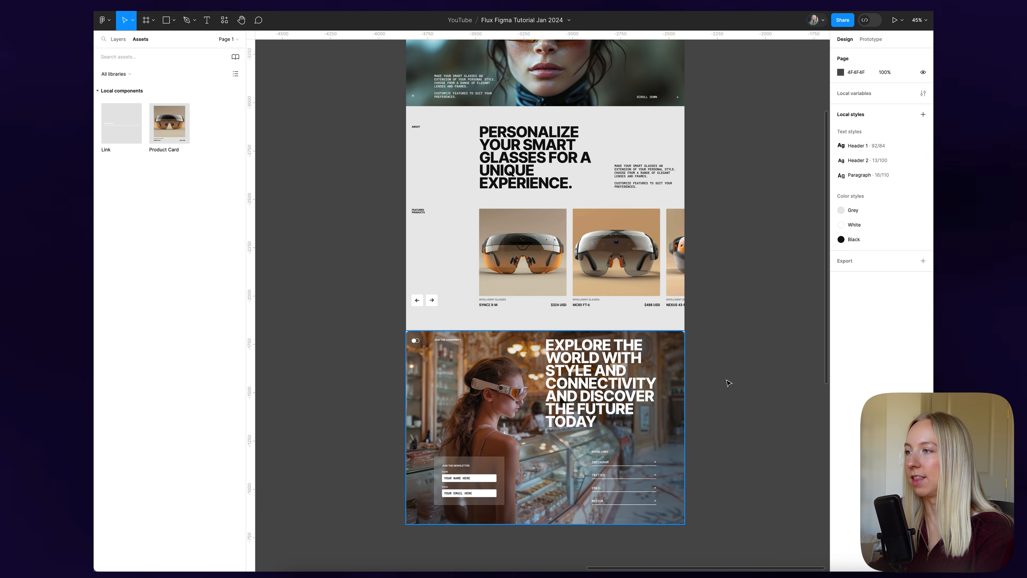
pyautogui.scroll(2, 764, 421)
pyautogui.scroll(-3, 764, 421)
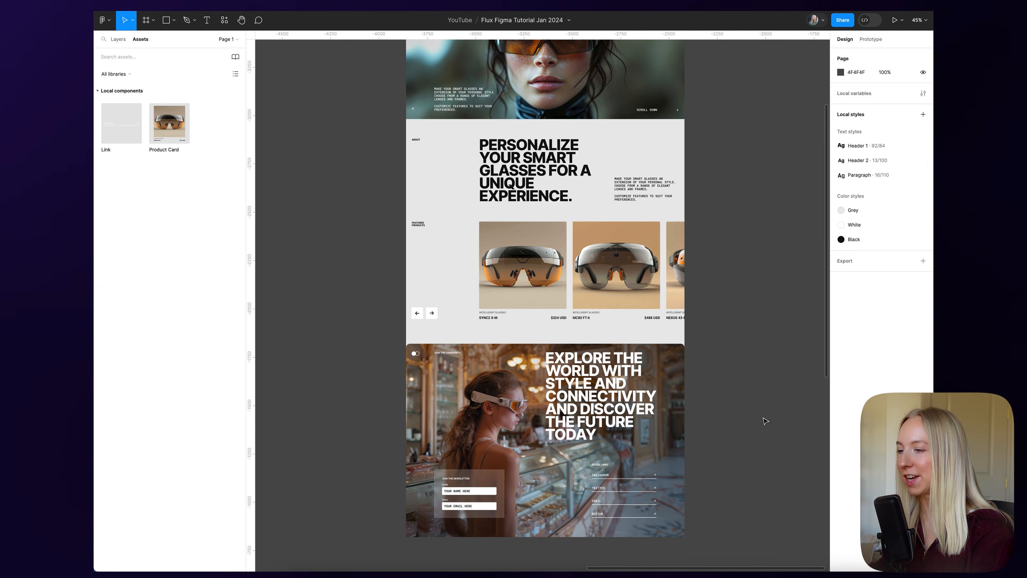
pyautogui.scroll(3, 764, 421)
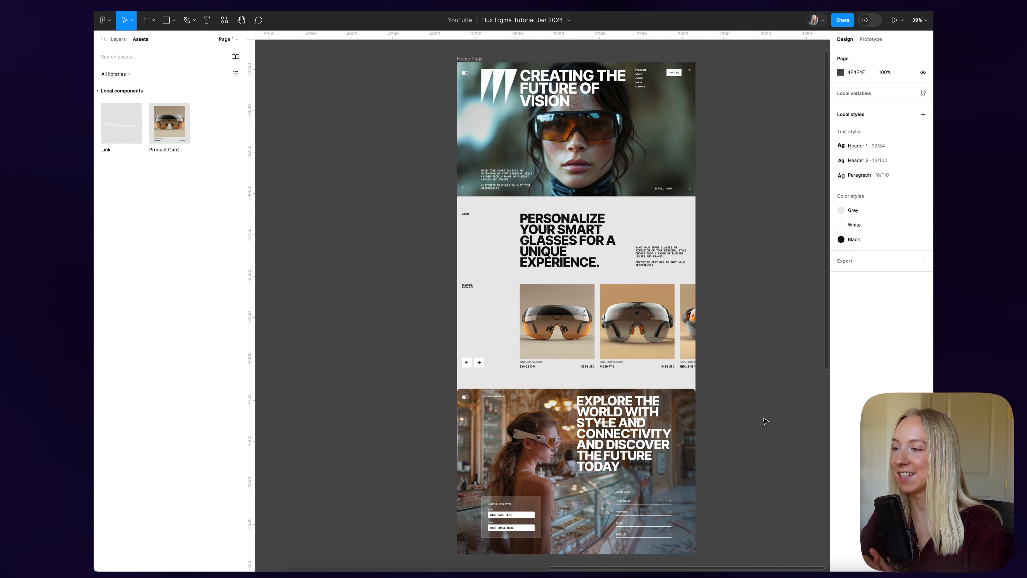